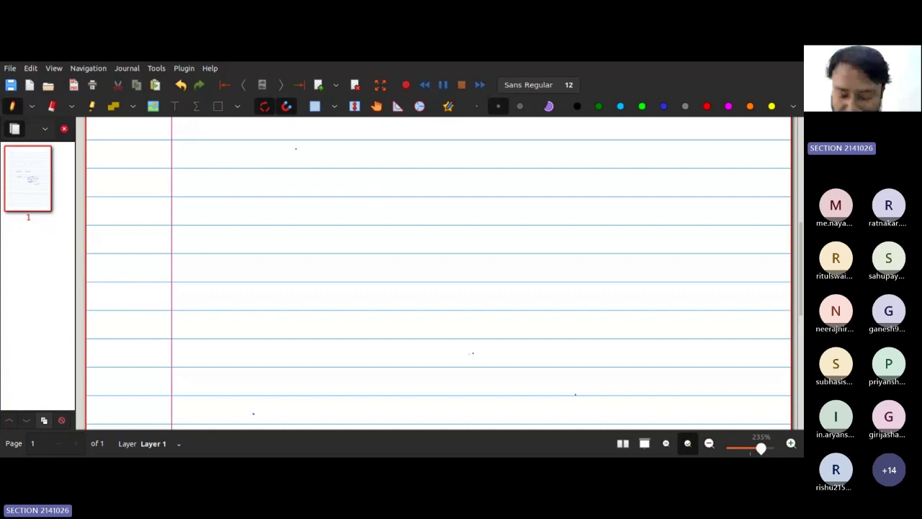
Step: Handwrite the 'VTP' heading at the top of the ruled page
drag(297, 132, 352, 129)
drag(344, 131, 353, 146)
drag(373, 132, 378, 149)
drag(374, 132, 378, 142)
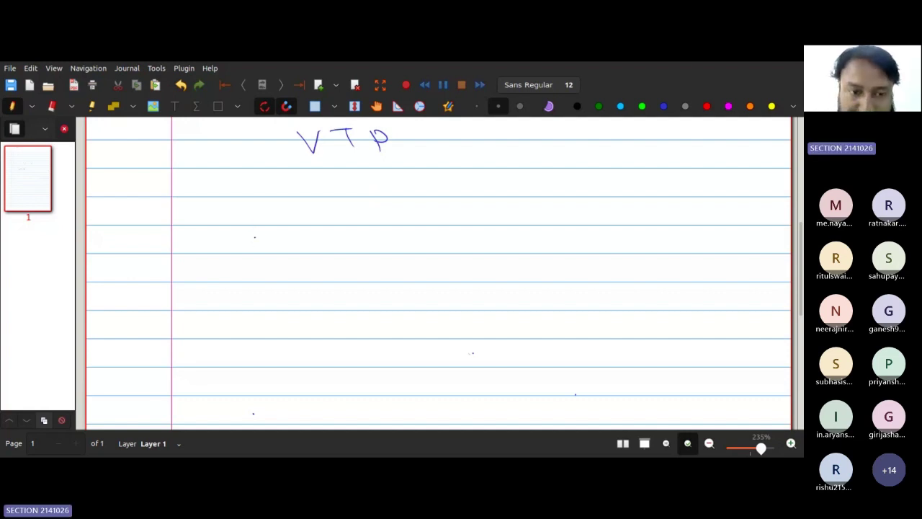
Step: Write and circle the labels SW1 through SW4, then draw a line linking SW1 to SW2
drag(254, 237, 306, 234)
mouse_move(248, 216)
mouse_down()
mouse_move(230, 241)
mouse_move(311, 215)
mouse_up()
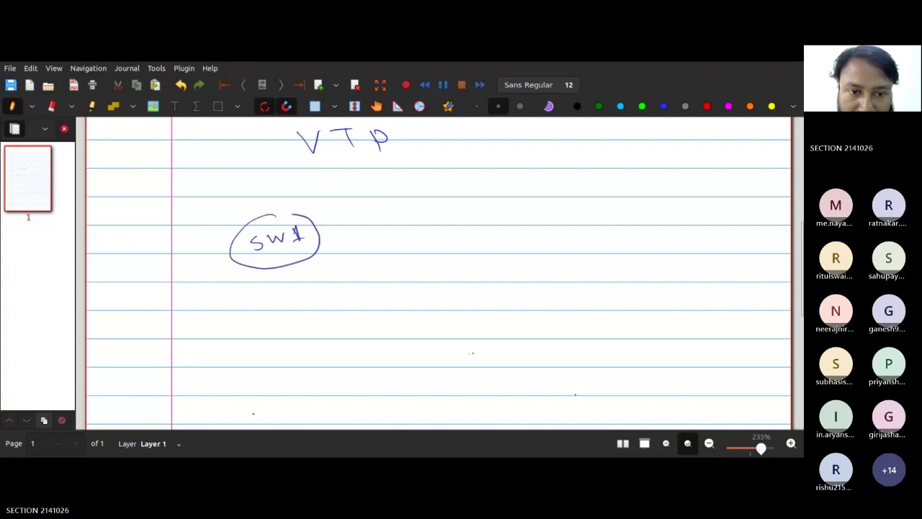
mouse_move(441, 215)
mouse_down()
mouse_move(433, 229)
mouse_move(479, 223)
mouse_move(482, 243)
mouse_move(472, 211)
mouse_up()
mouse_move(563, 217)
mouse_down()
mouse_move(553, 226)
mouse_move(588, 216)
mouse_move(592, 226)
mouse_move(548, 213)
mouse_move(603, 209)
mouse_move(579, 204)
mouse_up()
click(578, 272)
mouse_move(566, 274)
mouse_down()
mouse_move(553, 285)
mouse_move(595, 273)
mouse_move(615, 286)
mouse_up()
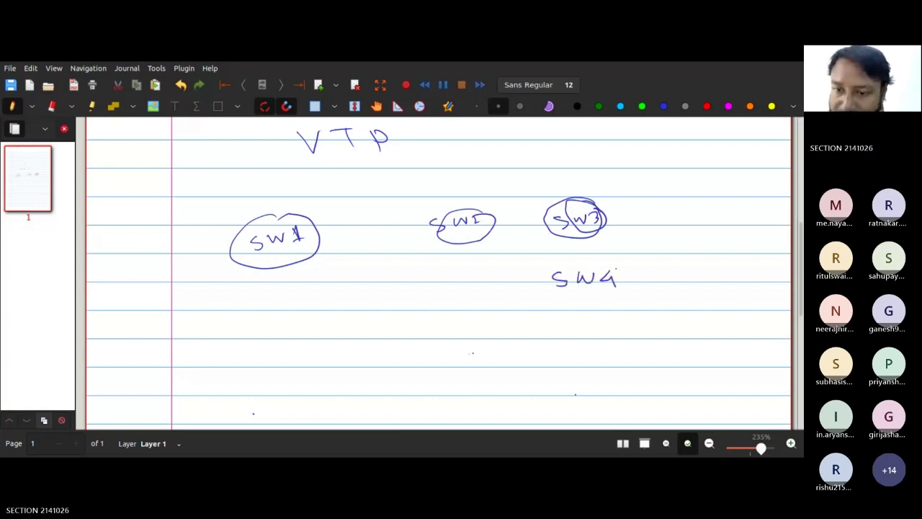
mouse_move(590, 256)
mouse_down()
mouse_move(565, 295)
mouse_move(621, 259)
mouse_up()
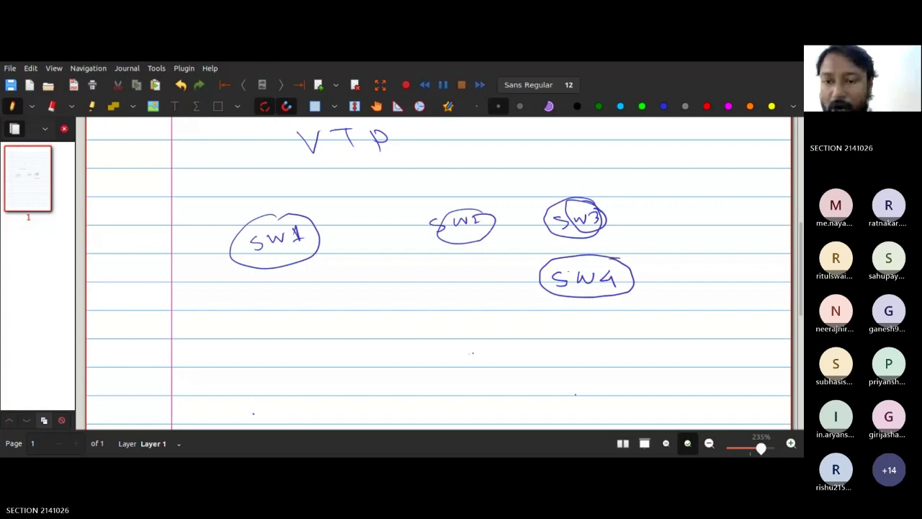
click(477, 245)
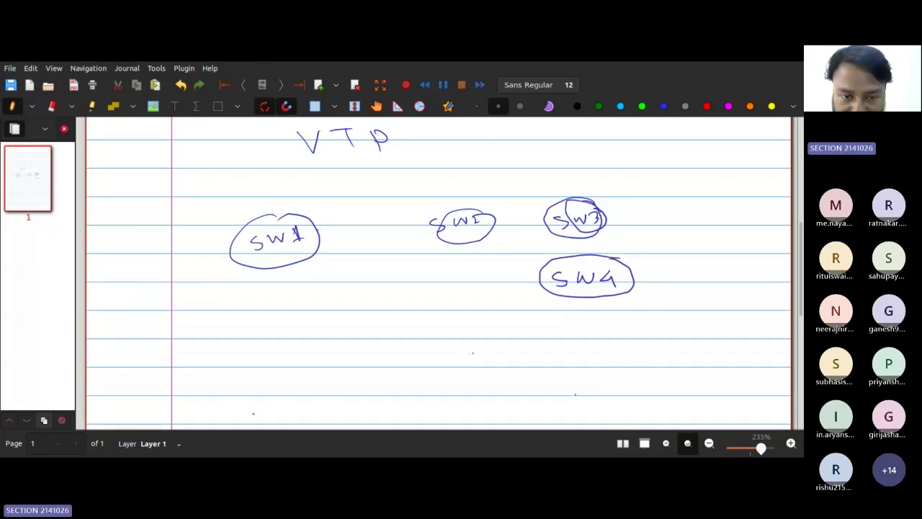
drag(319, 233, 430, 224)
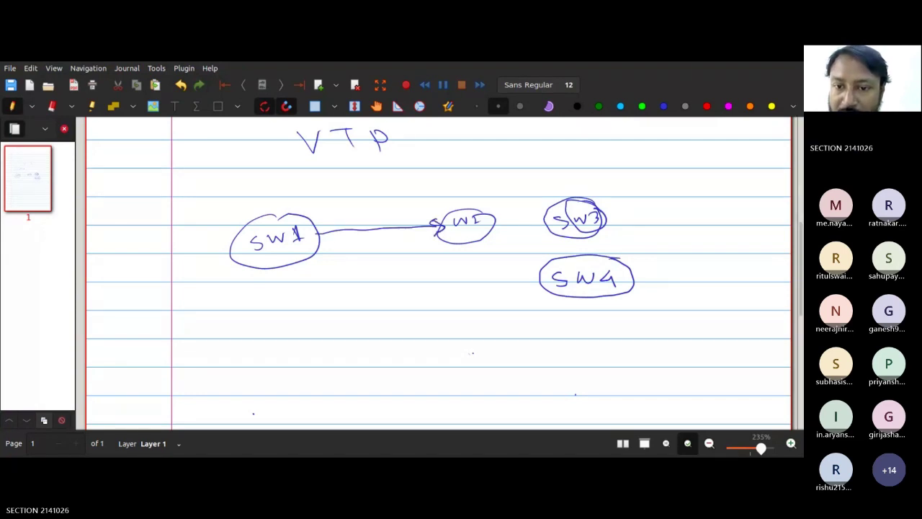
Step: Draw the arrow from SW2 to SW3 and write 'Vlan 10, Vlan 20, Vlan30' above SW1
mouse_move(498, 223)
mouse_down()
mouse_move(548, 218)
mouse_move(575, 254)
mouse_up()
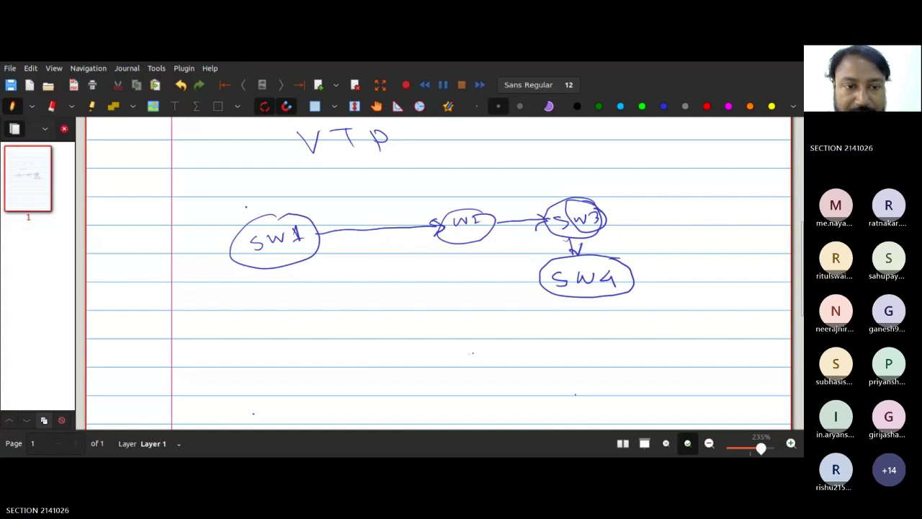
mouse_move(247, 207)
mouse_down()
mouse_move(320, 210)
mouse_move(332, 193)
mouse_move(351, 210)
mouse_move(369, 184)
mouse_move(378, 199)
mouse_move(418, 191)
mouse_up()
drag(422, 186, 432, 191)
mouse_move(440, 174)
mouse_down()
mouse_move(447, 182)
mouse_move(452, 173)
mouse_move(459, 186)
mouse_up()
mouse_move(465, 173)
mouse_down()
mouse_move(466, 181)
mouse_move(493, 171)
mouse_up()
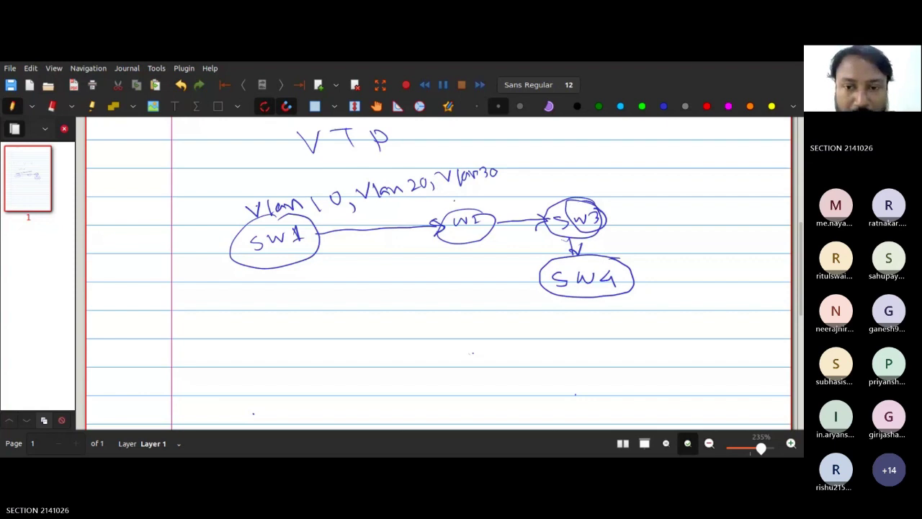
Step: Write the 'Vlan 10,20,30' lists beside SW2 and SW3
mouse_move(442, 195)
mouse_down()
mouse_move(461, 194)
mouse_move(468, 208)
mouse_move(519, 195)
mouse_move(536, 203)
mouse_move(557, 177)
mouse_move(564, 188)
mouse_move(609, 179)
mouse_up()
mouse_move(616, 170)
mouse_down()
mouse_move(620, 183)
mouse_move(648, 165)
mouse_up()
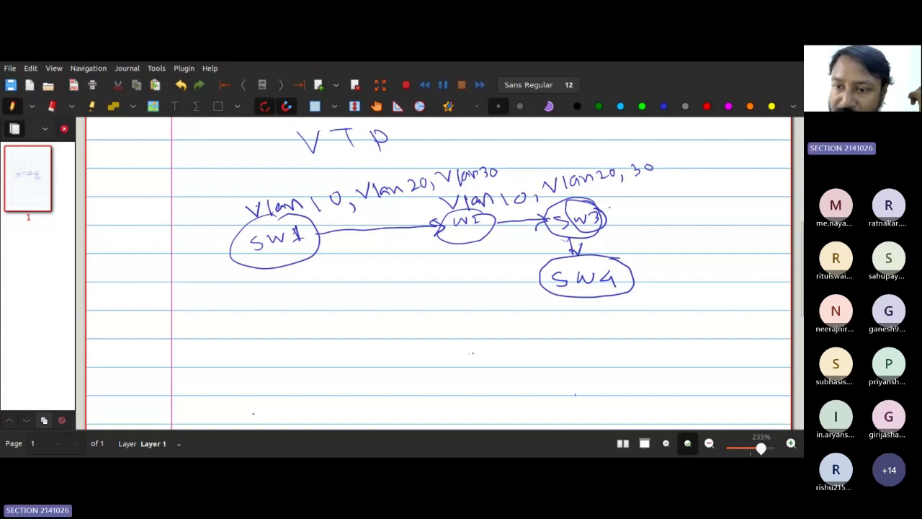
drag(609, 207, 632, 215)
drag(643, 209, 645, 214)
drag(646, 215, 677, 202)
drag(689, 208, 723, 209)
mouse_move(733, 193)
mouse_down()
mouse_move(734, 204)
mouse_move(749, 193)
mouse_up()
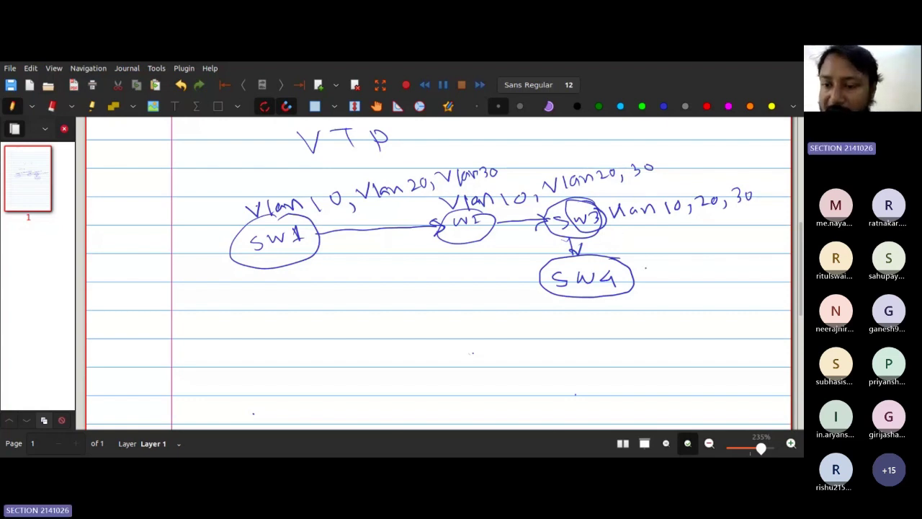
Step: Write the Vlan 10, 20, 30 list beside SW4 and draw an oval around SW1's VLAN note
drag(646, 265, 671, 274)
drag(681, 268, 697, 270)
mouse_move(705, 261)
mouse_down()
mouse_move(706, 275)
mouse_move(717, 260)
mouse_move(731, 272)
mouse_up()
drag(742, 251, 757, 251)
mouse_move(766, 249)
mouse_down()
mouse_move(766, 258)
mouse_move(783, 246)
mouse_up()
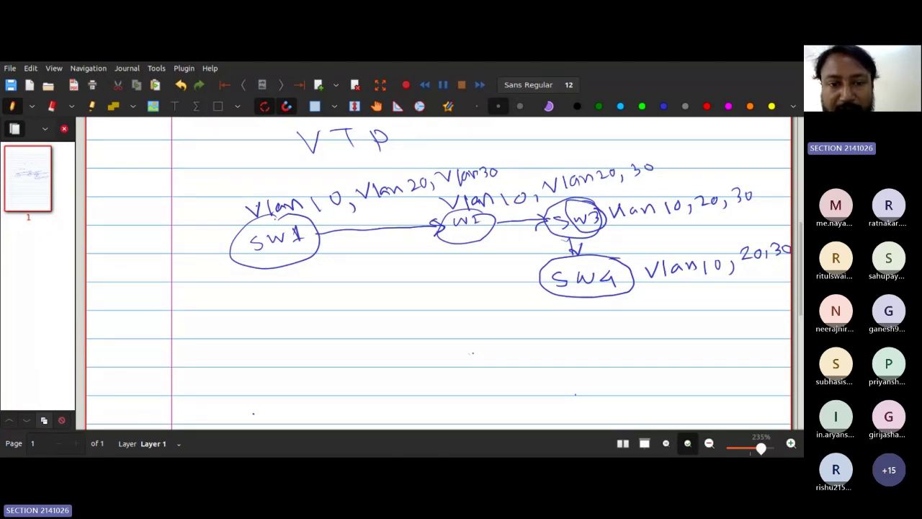
mouse_move(267, 225)
mouse_down()
mouse_move(469, 186)
mouse_move(381, 157)
mouse_move(389, 210)
mouse_up()
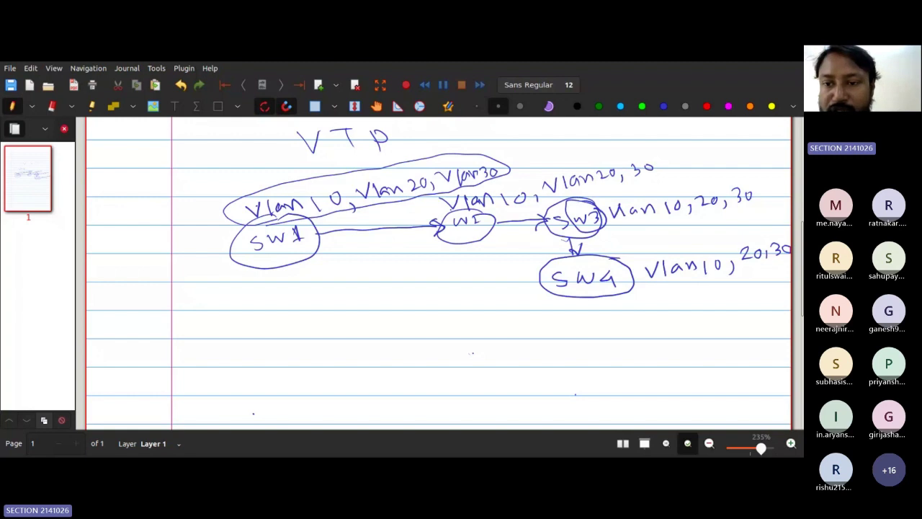
Step: Draw ovals around the VLAN lists of SW2, SW3 and SW4
drag(616, 159, 468, 205)
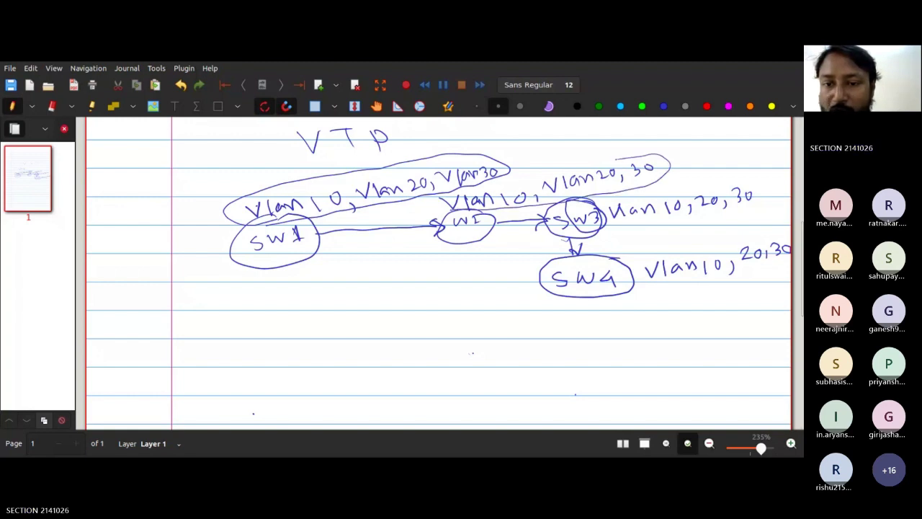
drag(616, 159, 430, 214)
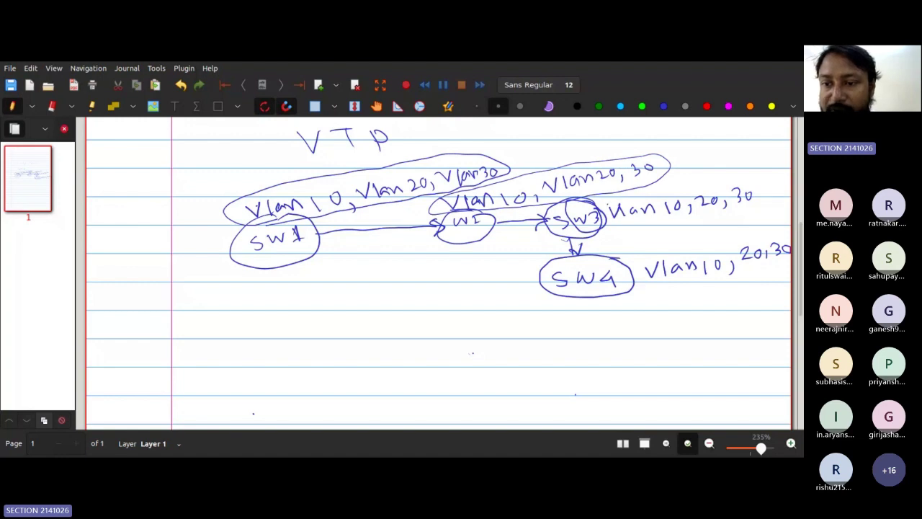
drag(610, 201, 636, 234)
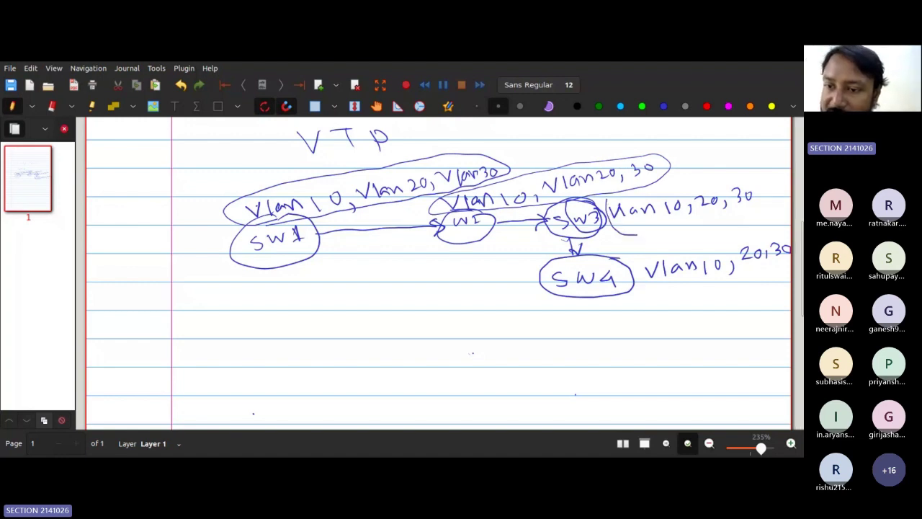
drag(637, 233, 607, 180)
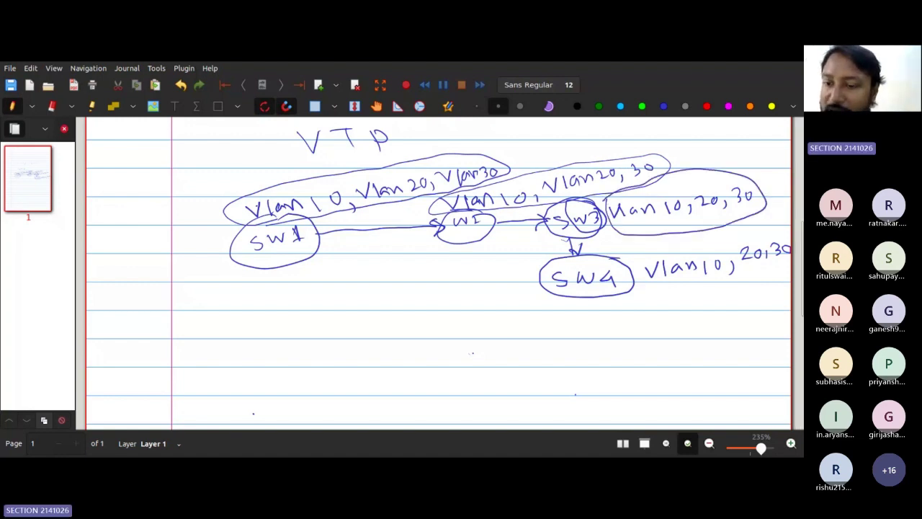
mouse_move(636, 257)
mouse_down()
mouse_move(755, 282)
mouse_move(624, 256)
mouse_up()
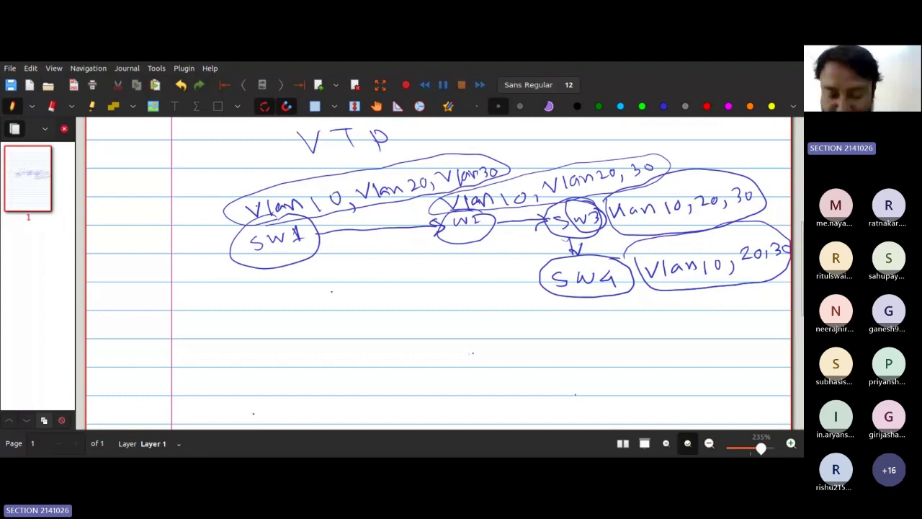
Step: Write 'sw mode access' below SW1
drag(338, 292, 329, 298)
drag(343, 292, 359, 292)
drag(385, 291, 407, 296)
drag(409, 290, 435, 293)
drag(448, 284, 510, 278)
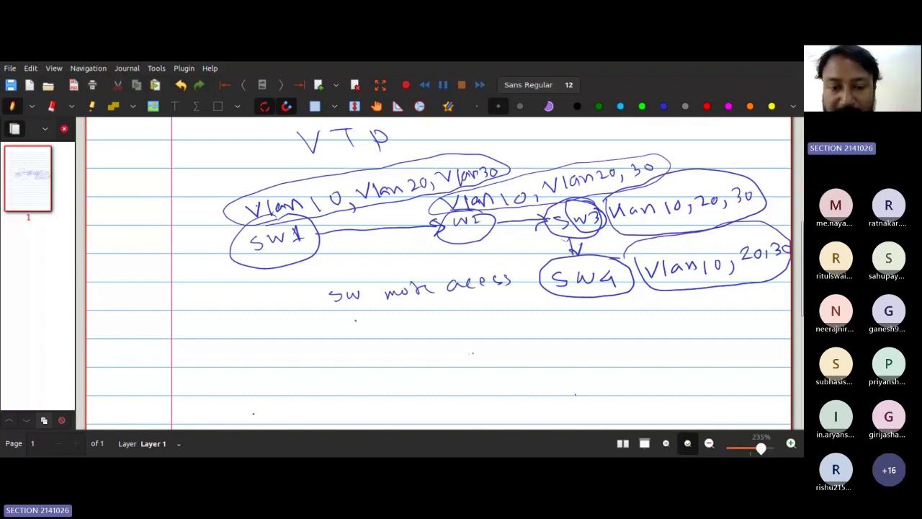
Step: Add the lines 'vlan 10' and 'name csf' under 'sw mode access'
drag(355, 318, 373, 317)
drag(376, 311, 379, 325)
drag(382, 321, 428, 317)
drag(454, 307, 464, 303)
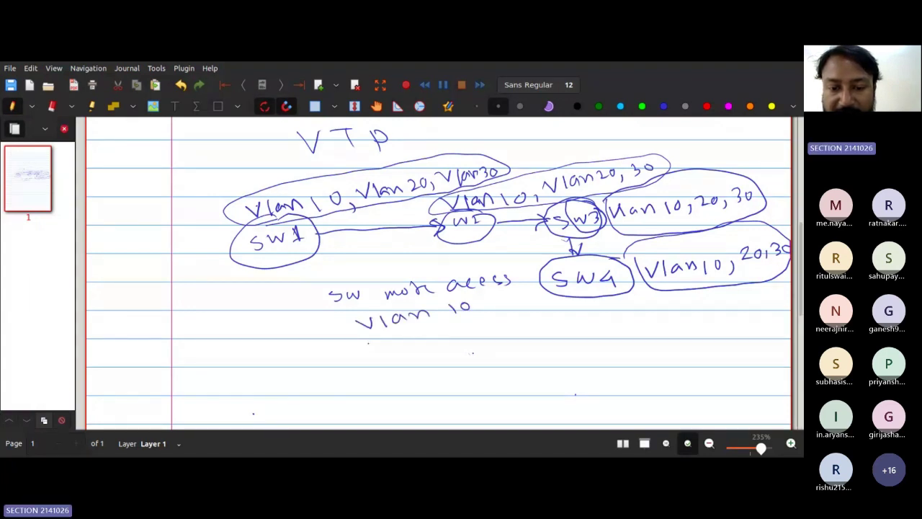
drag(371, 345, 477, 331)
drag(501, 317, 496, 331)
drag(492, 325, 504, 324)
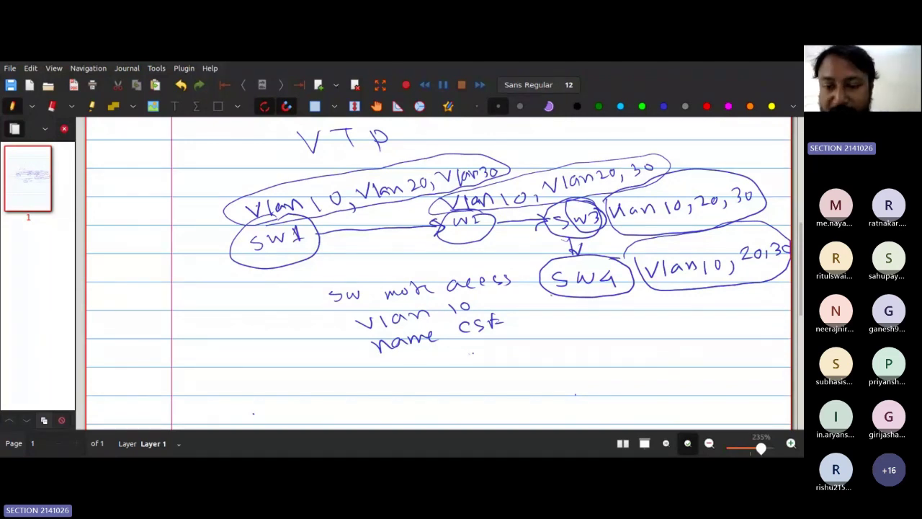
Step: Write '1000 switches' below SW4 and circle it
drag(565, 323, 568, 344)
drag(582, 322, 594, 319)
drag(610, 317, 634, 326)
drag(649, 315, 713, 312)
drag(683, 305, 723, 308)
drag(733, 303, 726, 311)
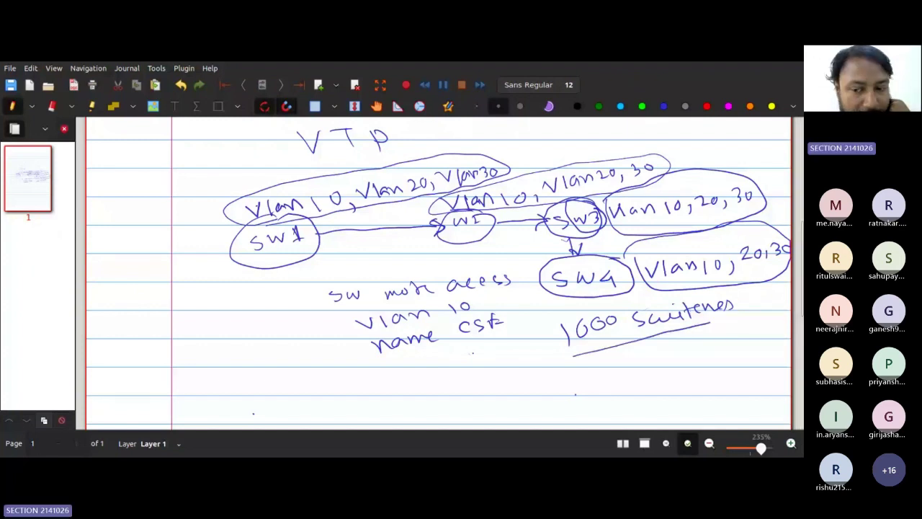
drag(563, 319, 560, 329)
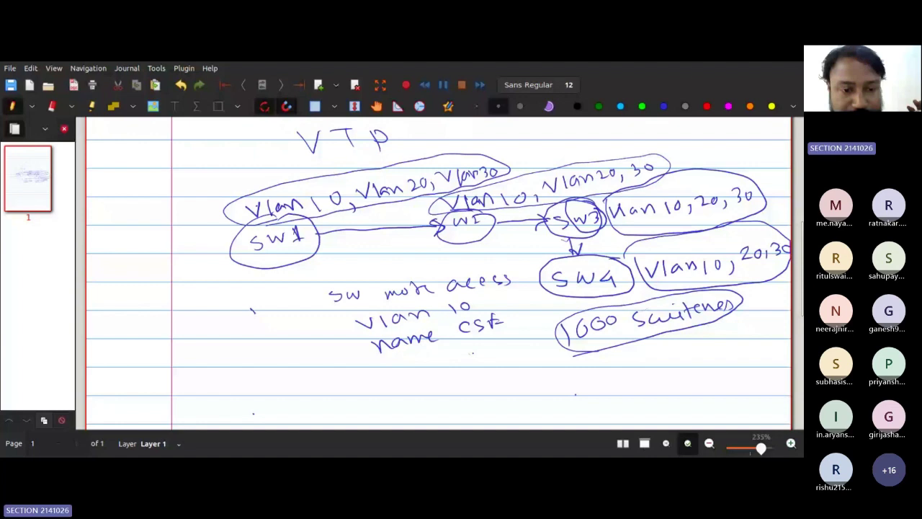
Step: Write 'VTP' to the left of the command notes and underline it
mouse_move(253, 310)
mouse_down()
mouse_move(260, 318)
mouse_move(267, 306)
mouse_up()
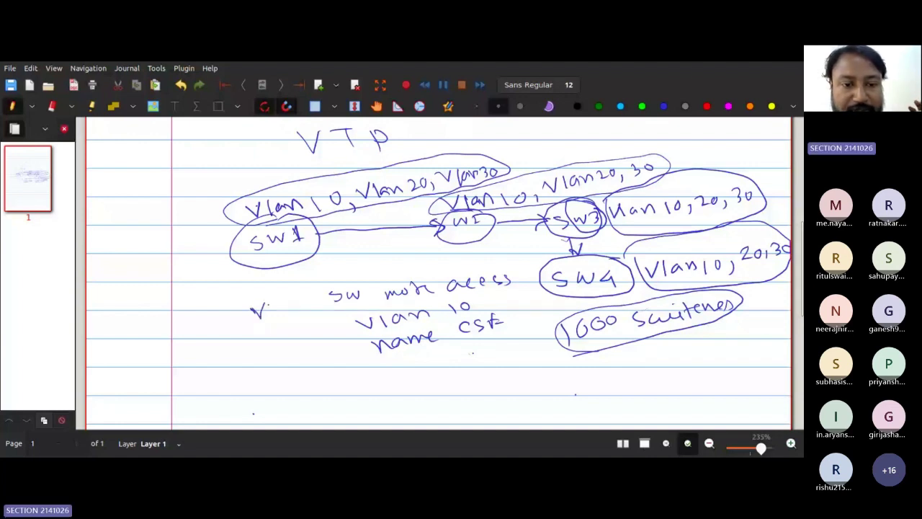
drag(265, 306, 279, 301)
drag(273, 304, 274, 317)
drag(282, 295, 284, 306)
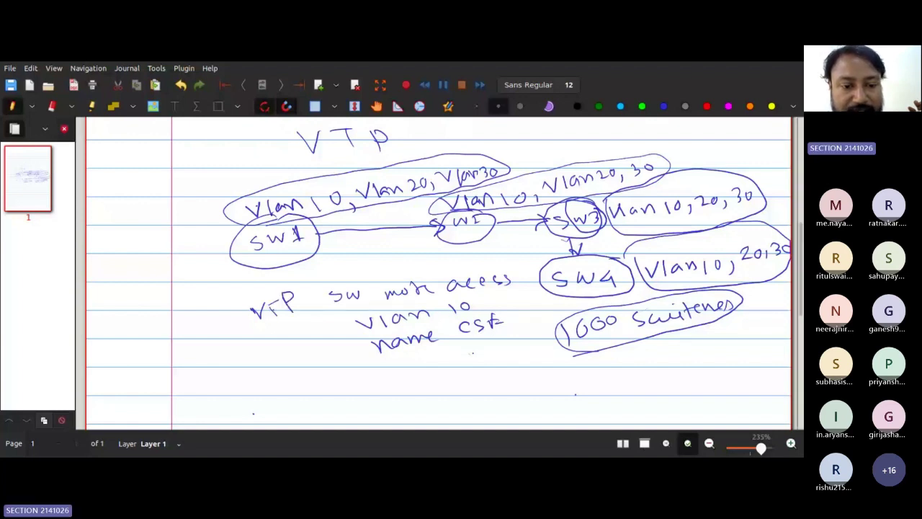
drag(267, 309, 275, 303)
click(296, 304)
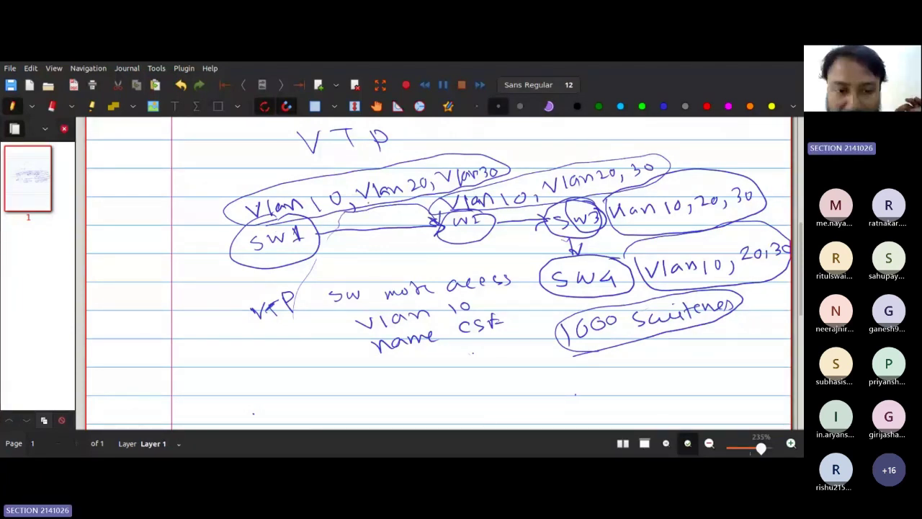
drag(256, 332, 292, 324)
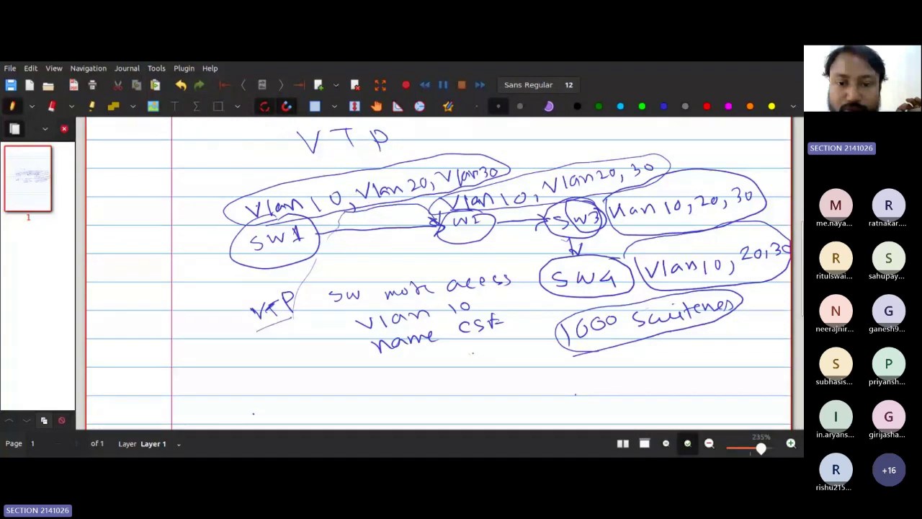
Step: Add faint touch-up strokes around SW1, its link and the SW2 circle
drag(452, 232, 472, 229)
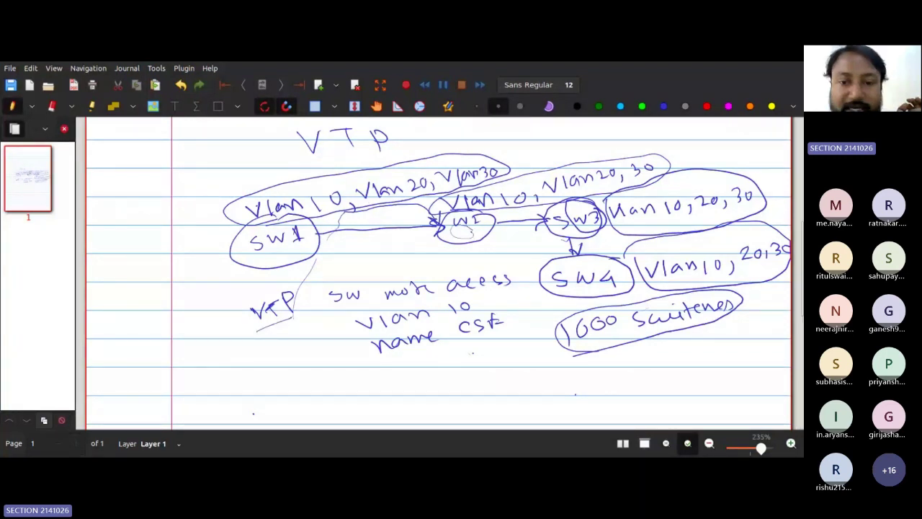
drag(389, 257, 409, 280)
drag(434, 215, 452, 202)
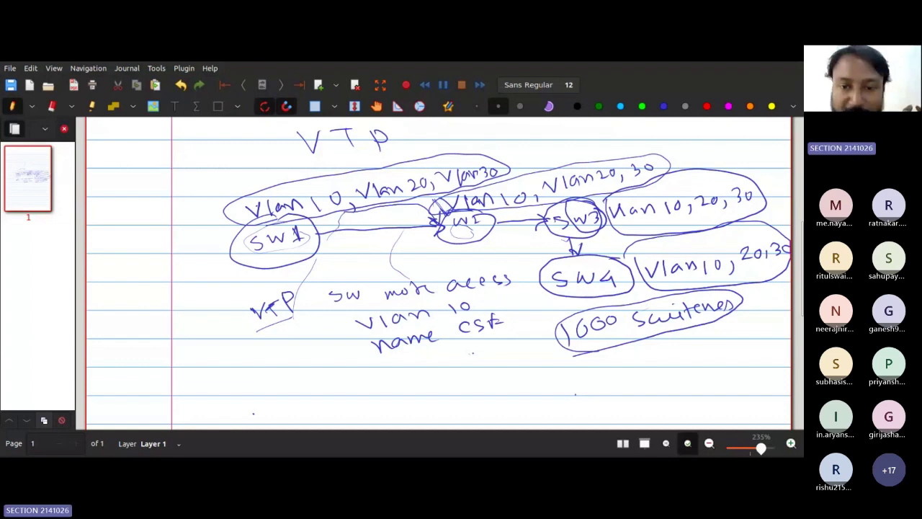
drag(443, 211, 464, 211)
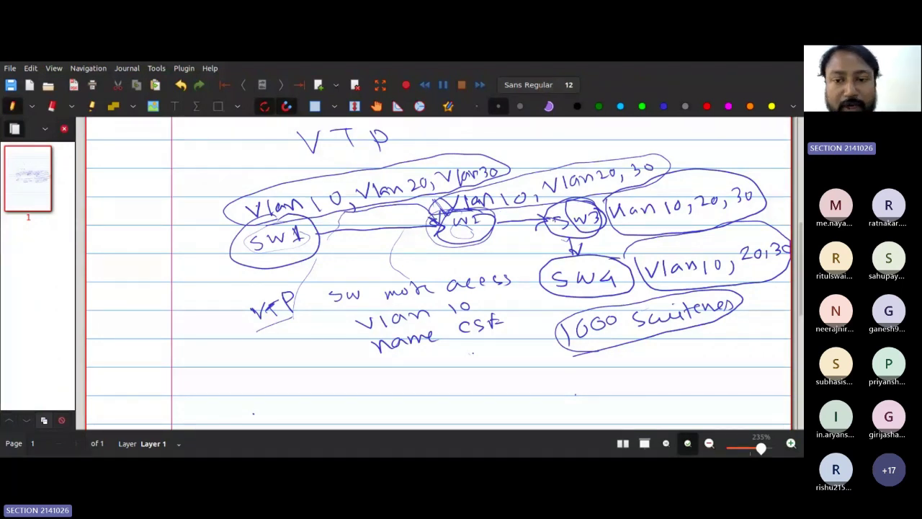
drag(570, 206, 580, 204)
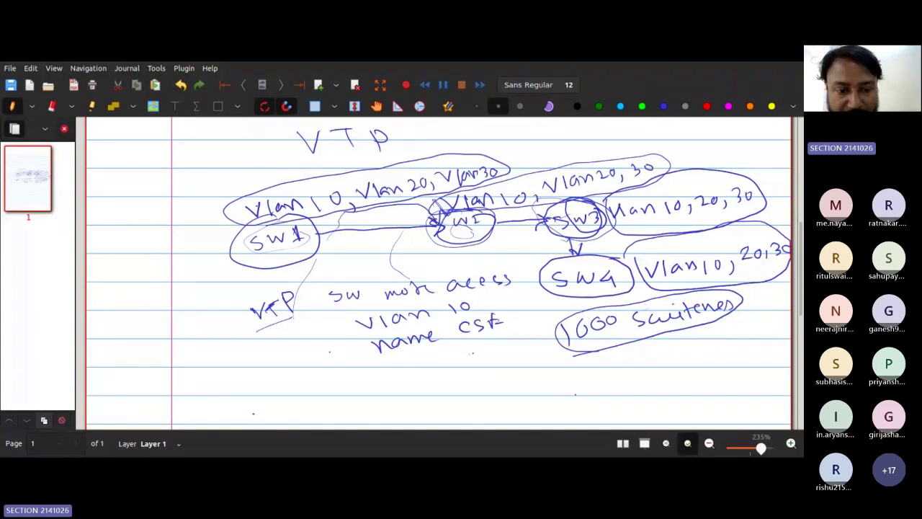
Step: Draw an arrow under VTP and begin writing 'sharing' below it
drag(276, 335, 301, 343)
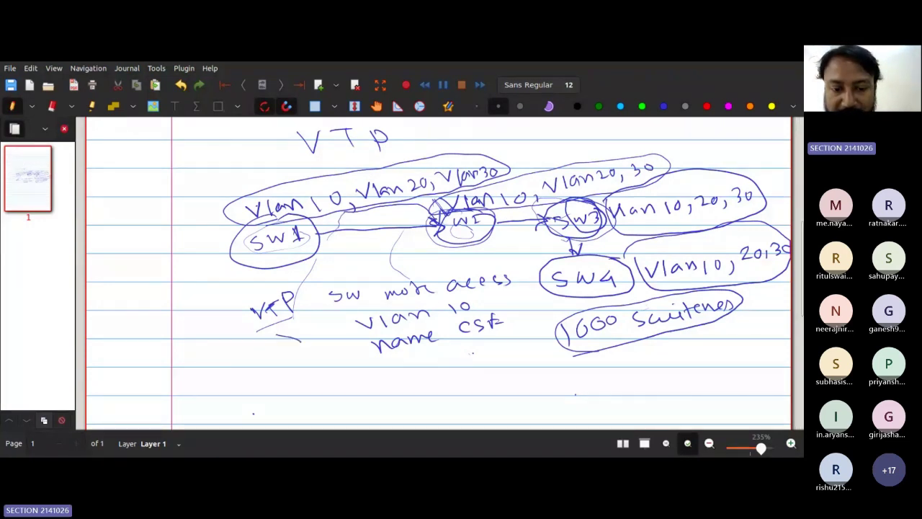
drag(295, 335, 297, 351)
mouse_move(305, 365)
mouse_down()
mouse_move(376, 361)
mouse_move(411, 373)
mouse_move(549, 351)
mouse_up()
Step: Complete the note 'sharing same vlan information to multiple switches' and underline 'switches'
drag(423, 378, 482, 373)
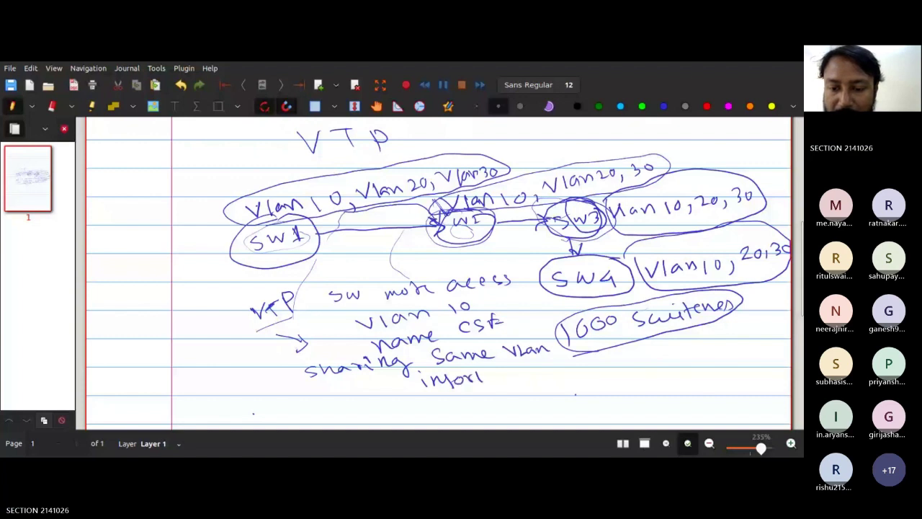
mouse_move(484, 376)
mouse_down()
mouse_move(628, 369)
mouse_move(696, 352)
mouse_up()
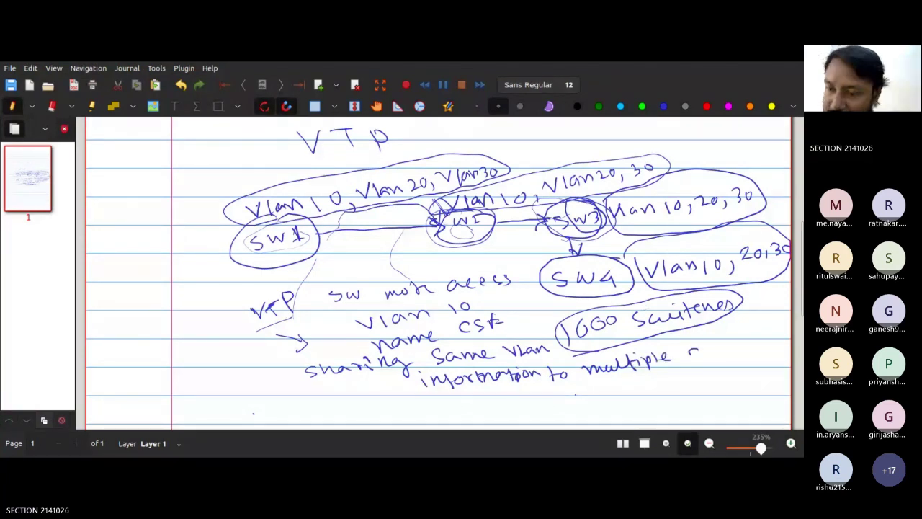
drag(688, 353, 759, 347)
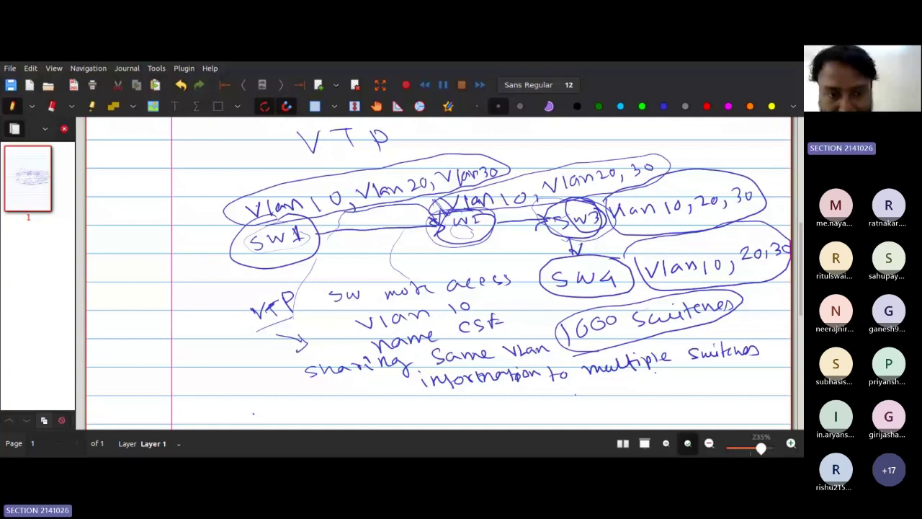
drag(678, 374, 737, 367)
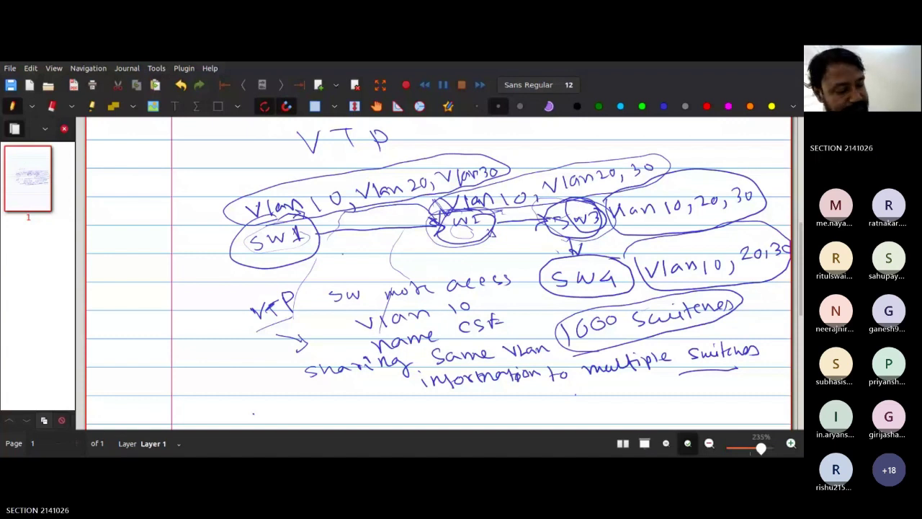
Step: Add an arrowhead pointing at SW1, then erase the switch diagram and VLAN labels
drag(331, 257, 322, 273)
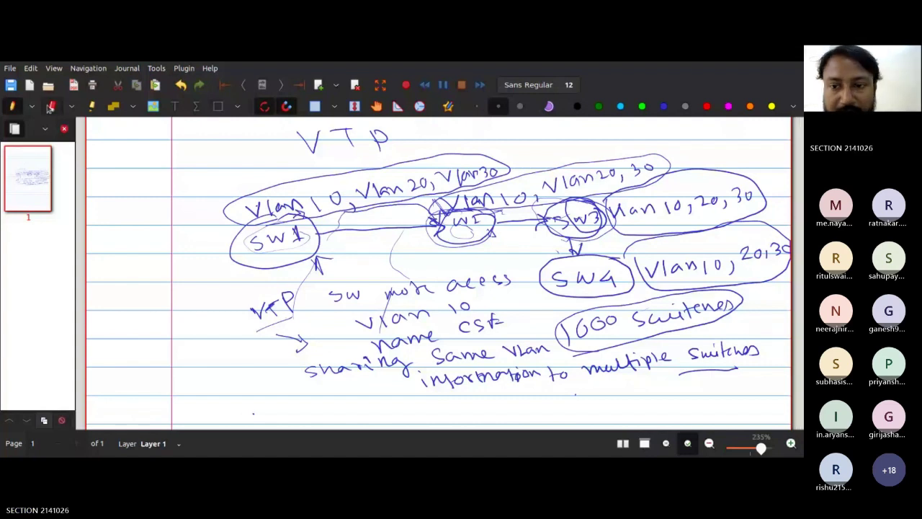
click(51, 107)
mouse_move(374, 203)
mouse_down()
mouse_move(233, 184)
mouse_move(350, 146)
mouse_move(445, 173)
mouse_move(610, 317)
mouse_move(495, 361)
mouse_move(379, 213)
mouse_move(283, 300)
mouse_move(340, 342)
mouse_move(551, 290)
mouse_move(342, 221)
mouse_move(641, 257)
mouse_move(774, 209)
mouse_move(641, 163)
mouse_move(743, 298)
mouse_move(419, 342)
mouse_up()
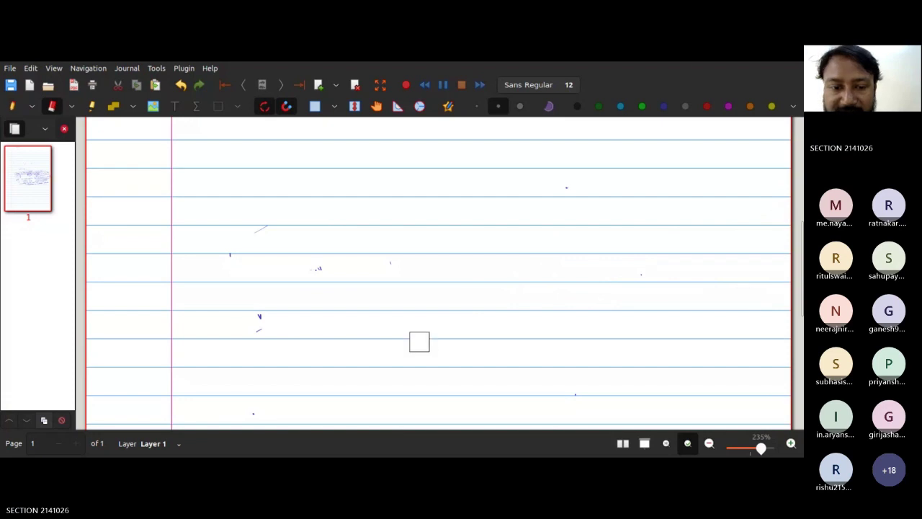
Step: Erase the leftover dash, v mark and stray specks until the ruled page is blank
drag(205, 341, 259, 323)
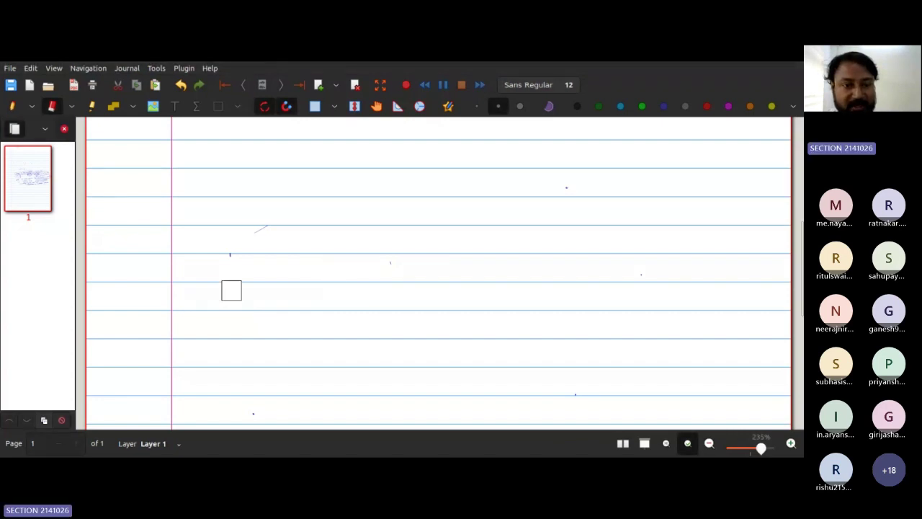
mouse_move(232, 291)
mouse_down()
mouse_move(222, 239)
mouse_move(251, 354)
mouse_move(247, 411)
mouse_move(379, 274)
mouse_up()
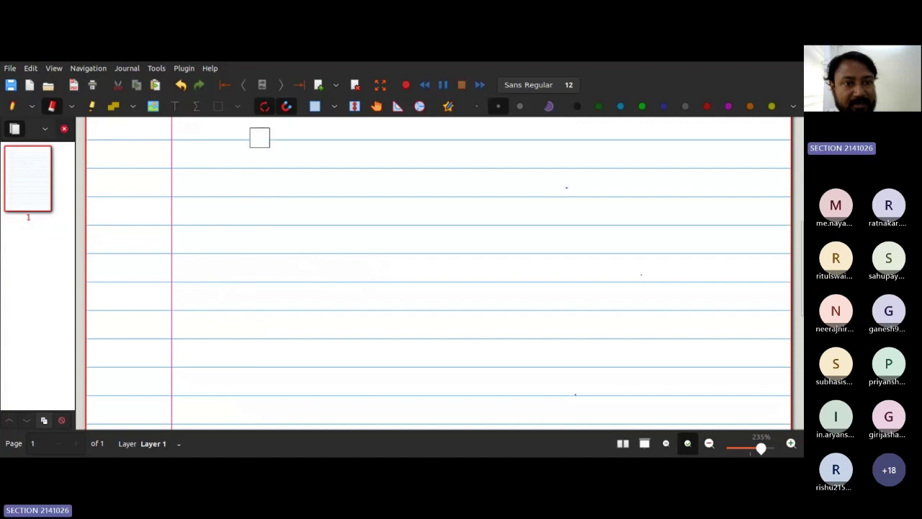
scroll(311, 194, up, 4)
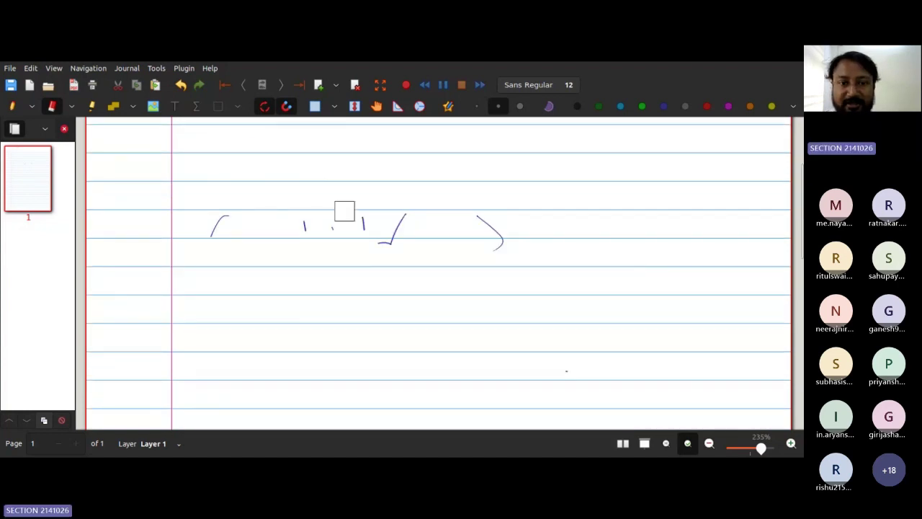
mouse_move(386, 235)
mouse_down()
mouse_move(395, 219)
mouse_move(477, 199)
mouse_move(251, 198)
mouse_move(233, 243)
mouse_up()
scroll(447, 259, up, 1)
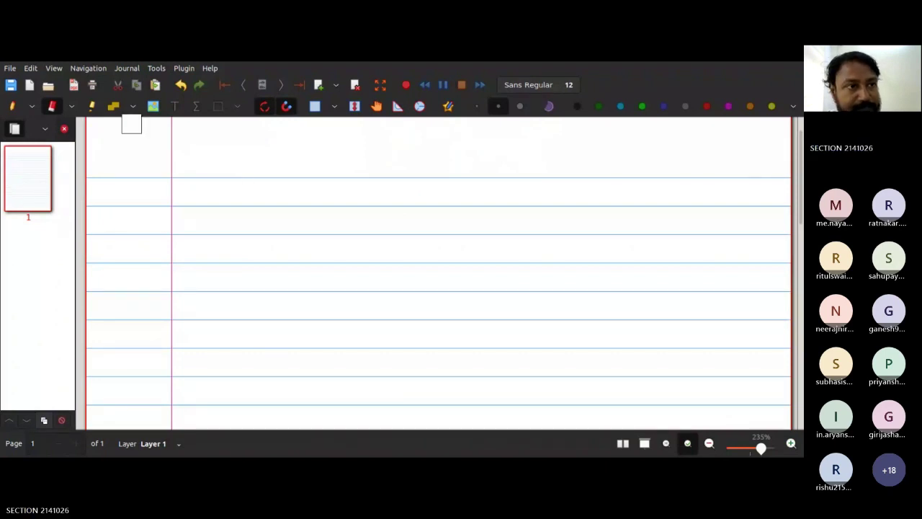
Step: With the pen, handwrite the heading 'VTP mode:' and 'A switch :-' beneath it
key(ctrl+shift+p)
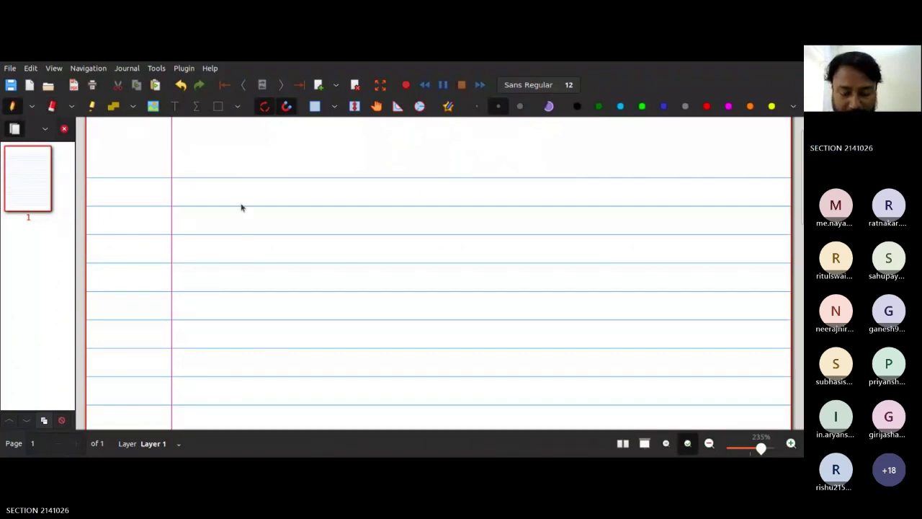
mouse_move(195, 197)
mouse_down()
mouse_move(208, 206)
mouse_move(211, 197)
mouse_up()
mouse_move(218, 199)
mouse_down()
mouse_move(254, 208)
mouse_move(370, 183)
mouse_move(383, 195)
mouse_up()
click(370, 205)
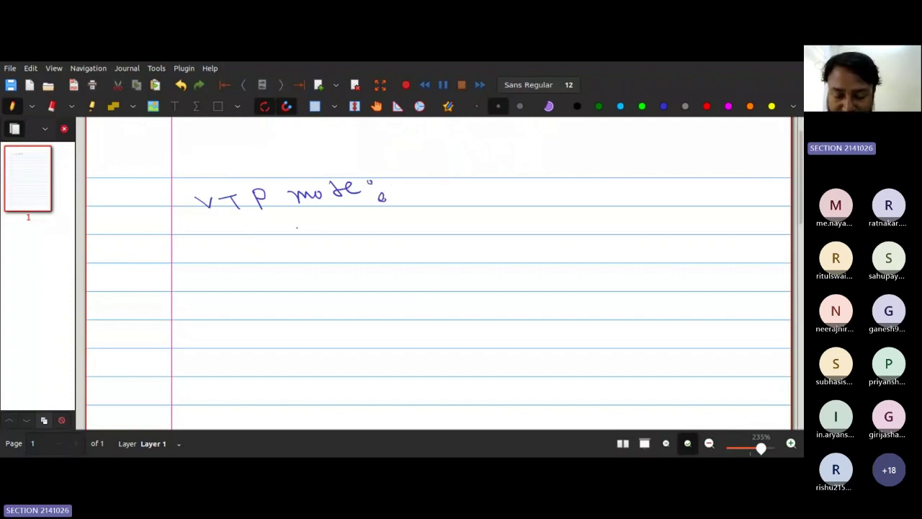
mouse_move(297, 248)
mouse_down()
mouse_move(302, 236)
mouse_move(312, 247)
mouse_move(364, 222)
mouse_move(399, 227)
mouse_up()
click(420, 213)
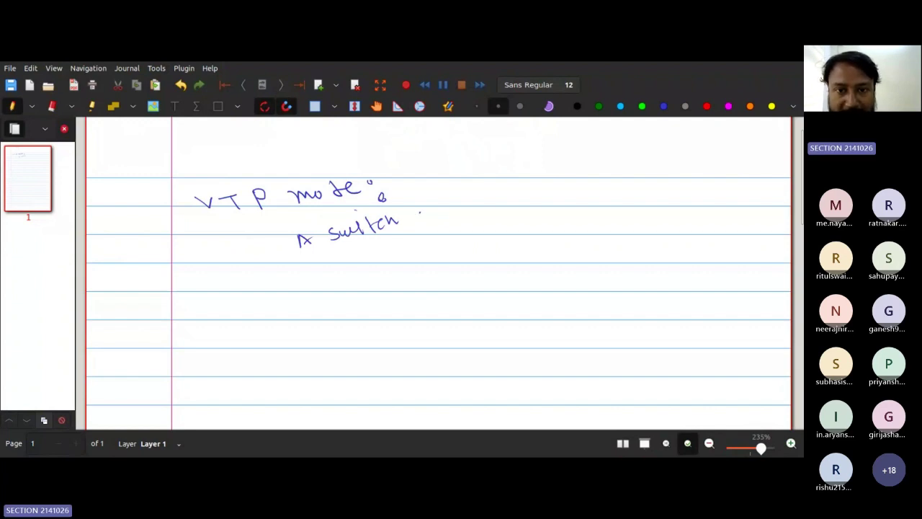
click(417, 219)
drag(425, 215, 437, 212)
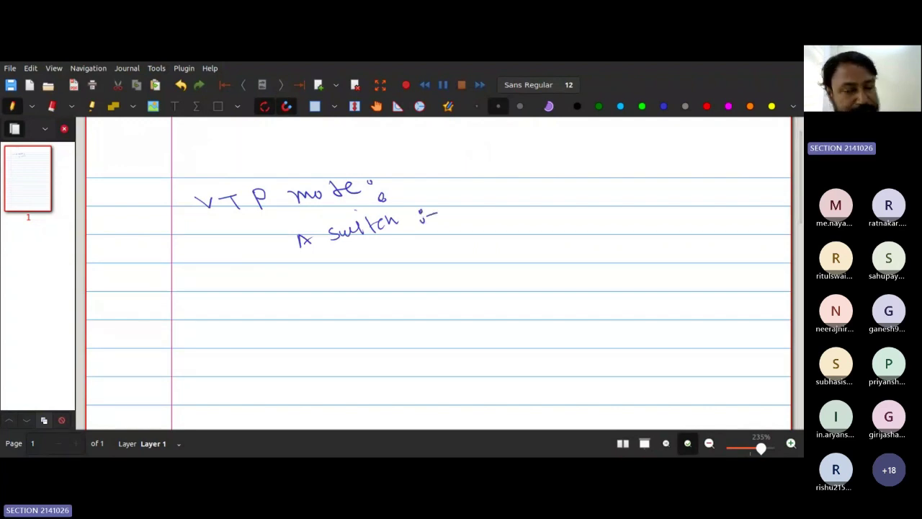
Step: List the modes as 1. server, 2. Client and 3. Transparent
mouse_move(408, 246)
mouse_down()
mouse_move(408, 257)
mouse_move(421, 258)
mouse_up()
click(426, 251)
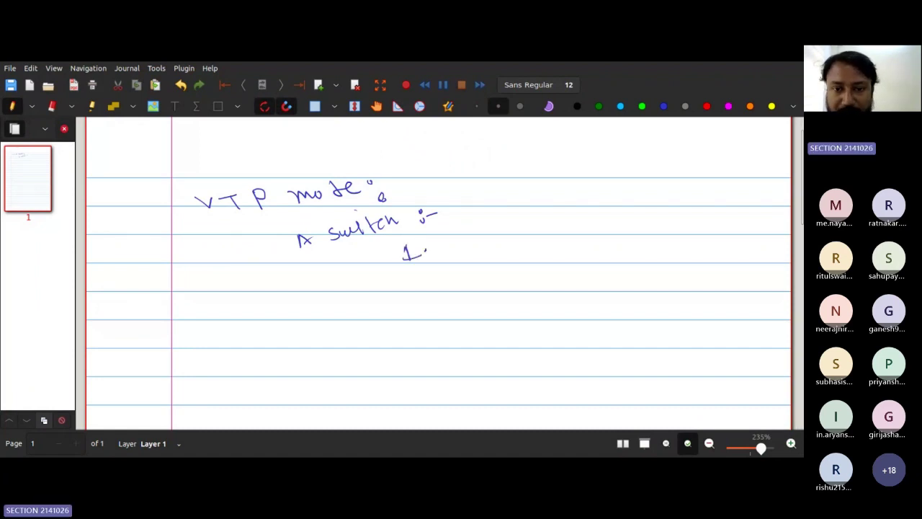
click(439, 239)
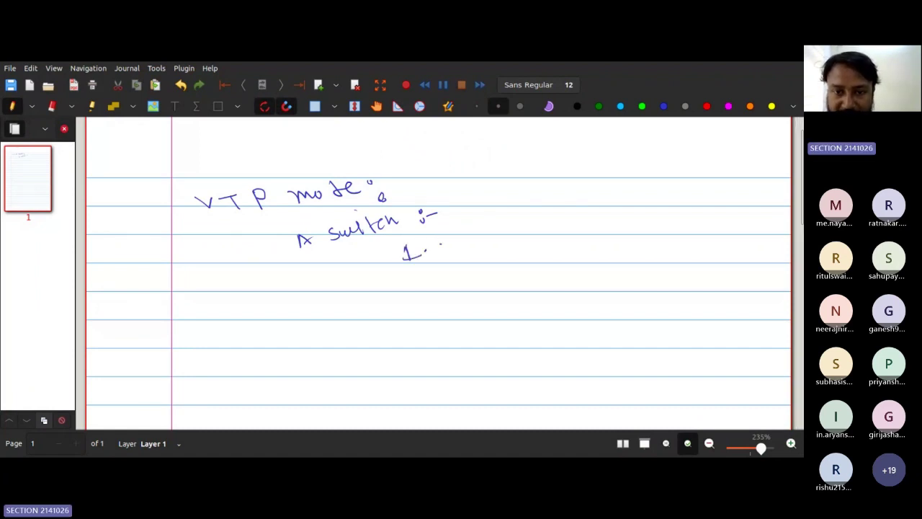
mouse_move(443, 244)
mouse_down()
mouse_move(436, 253)
mouse_move(507, 238)
mouse_up()
drag(421, 274, 478, 274)
click(442, 275)
mouse_move(483, 268)
mouse_down()
mouse_move(523, 260)
mouse_move(525, 268)
mouse_up()
drag(520, 260, 531, 255)
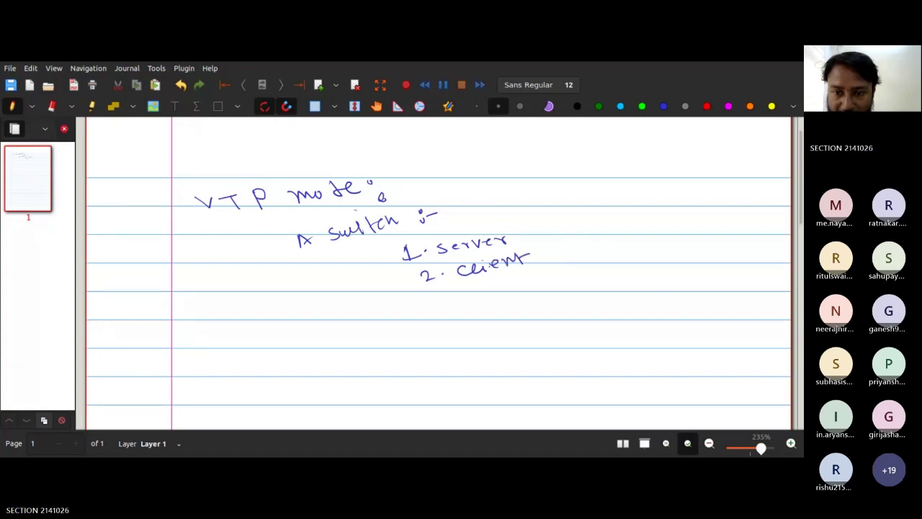
mouse_move(437, 290)
mouse_down()
mouse_move(447, 294)
mouse_move(441, 301)
mouse_move(489, 283)
mouse_move(482, 292)
mouse_move(513, 290)
mouse_up()
click(463, 296)
drag(516, 286, 595, 261)
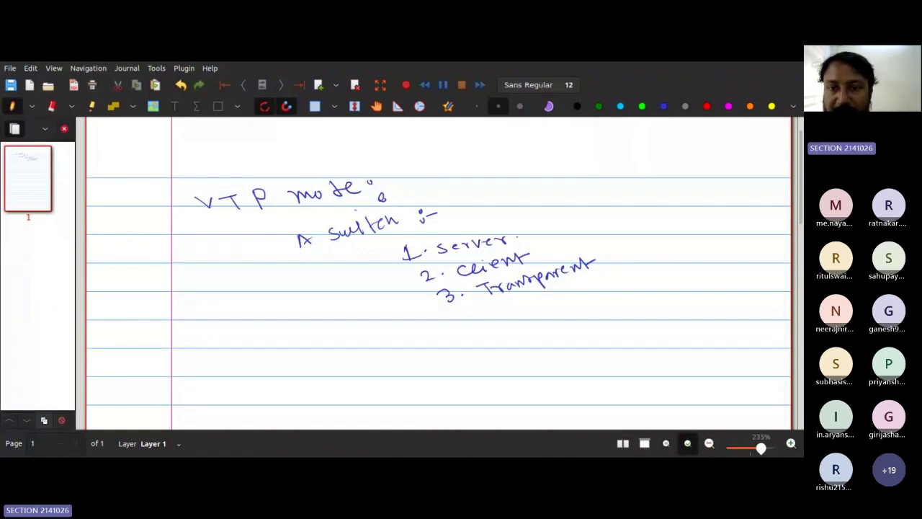
Step: Tick all three modes and write a 'Sw1' label below the list
mouse_move(520, 236)
mouse_down()
mouse_move(538, 224)
mouse_move(561, 235)
mouse_up()
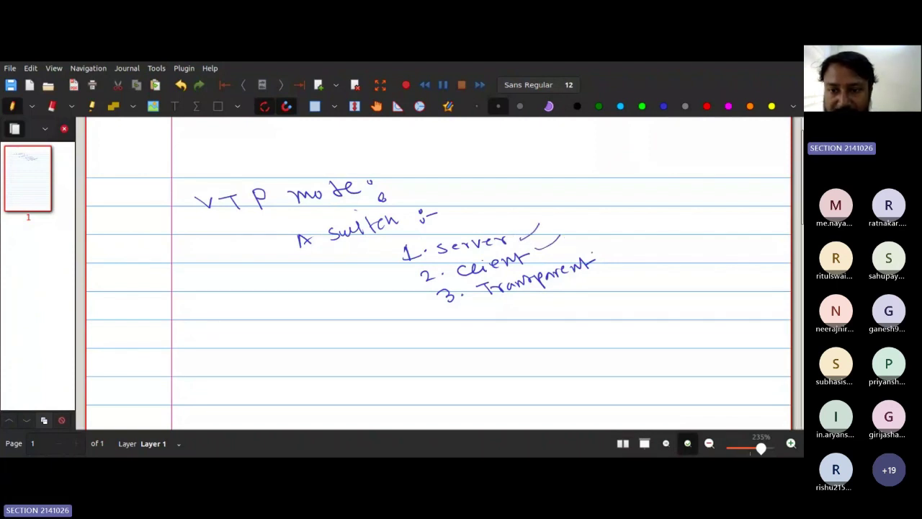
drag(593, 261, 608, 247)
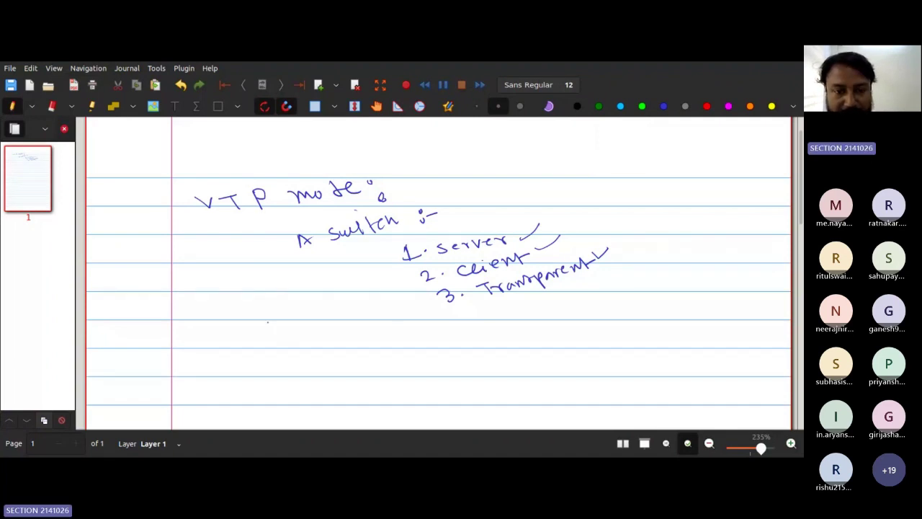
mouse_move(280, 327)
mouse_down()
mouse_move(265, 338)
mouse_move(303, 328)
mouse_move(266, 348)
mouse_move(320, 332)
mouse_up()
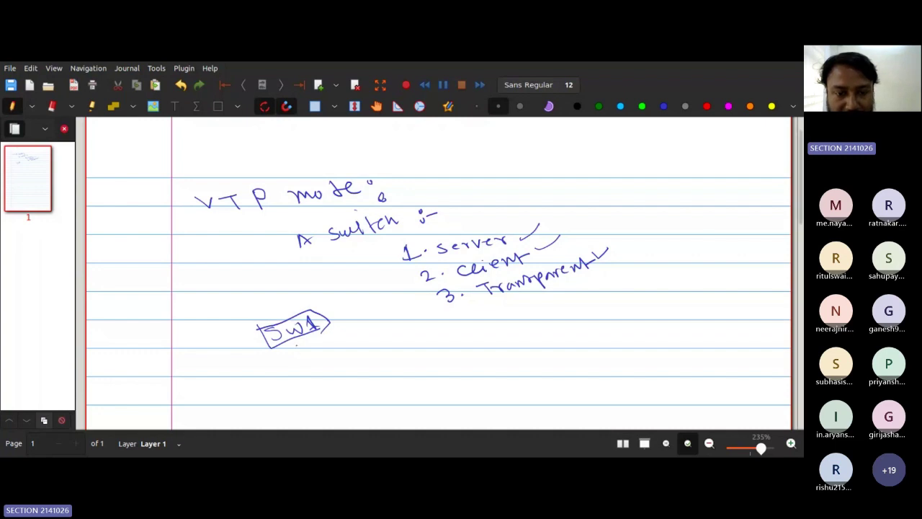
Step: Box a second switch below Sw1, draw an arrow off it, and write 'Vlan' with a note above
mouse_move(295, 343)
mouse_down()
mouse_move(295, 355)
mouse_move(339, 332)
mouse_move(346, 347)
mouse_move(297, 357)
mouse_move(306, 352)
mouse_up()
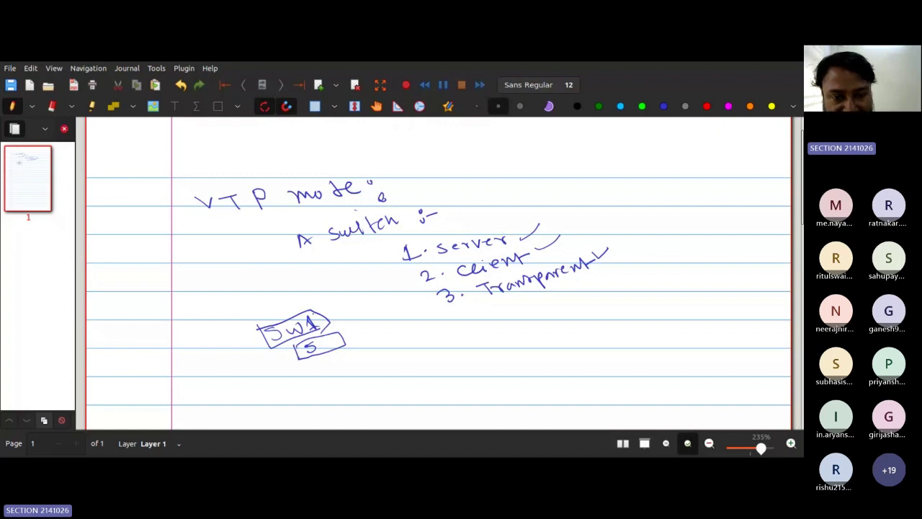
drag(313, 314, 392, 286)
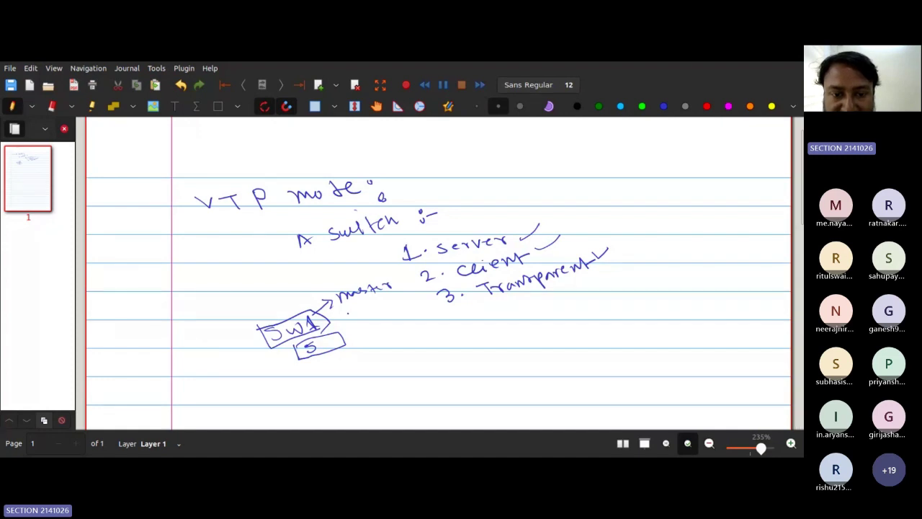
mouse_move(347, 308)
mouse_down()
mouse_move(365, 317)
mouse_move(394, 310)
mouse_up()
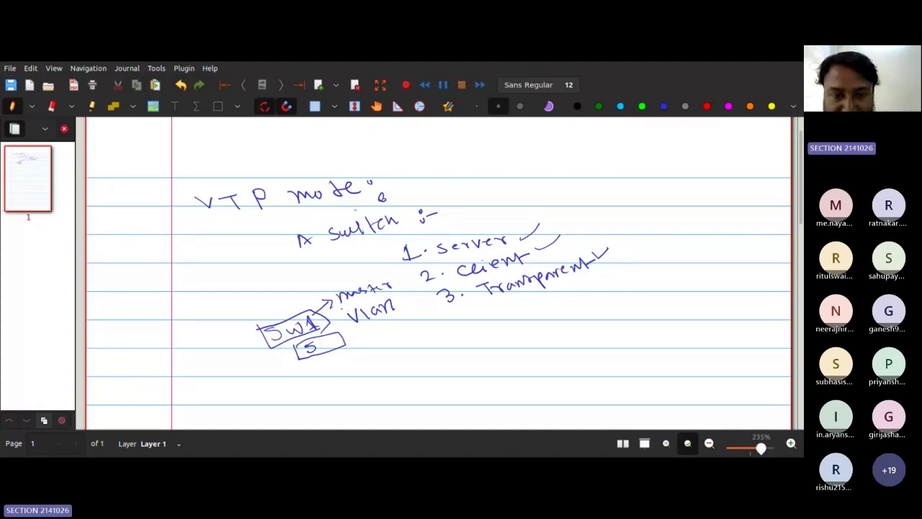
drag(346, 310, 389, 295)
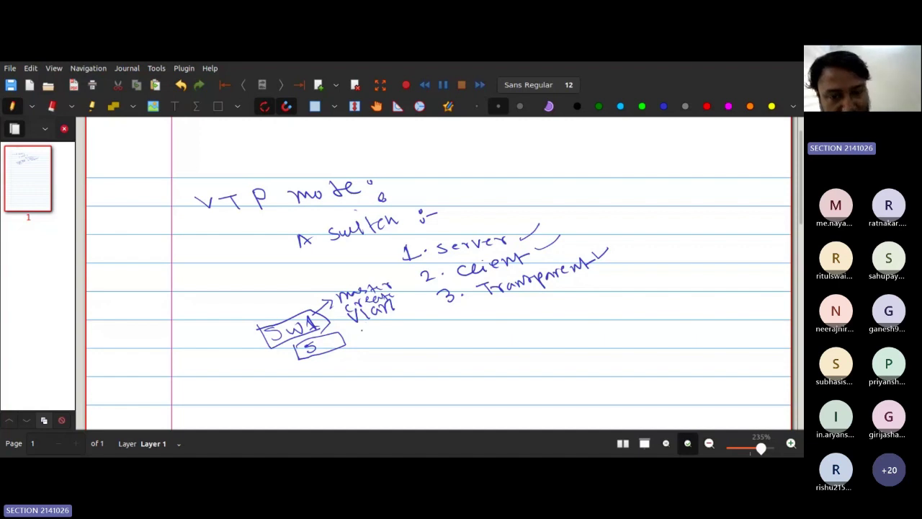
Step: Underline Vlan, mark '1. server' and point at '2. Client' with the pen
drag(361, 330, 393, 322)
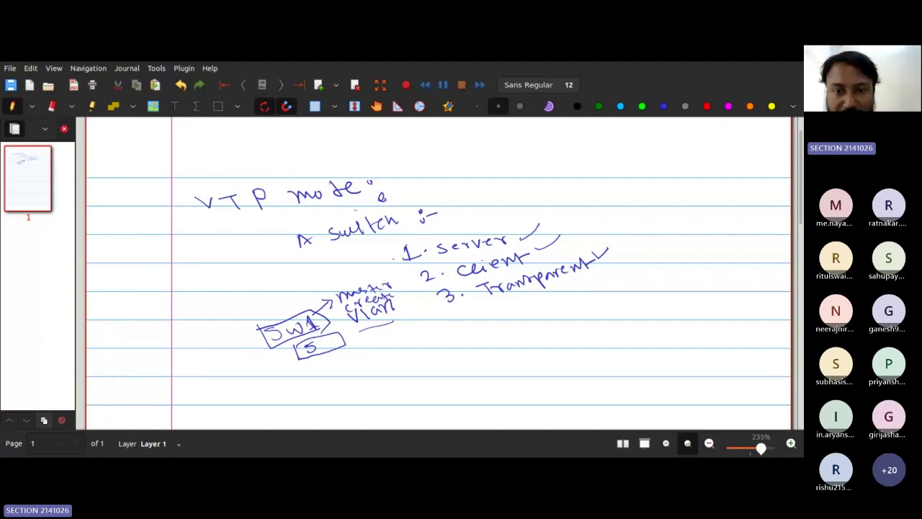
drag(397, 259, 416, 247)
drag(402, 283, 440, 288)
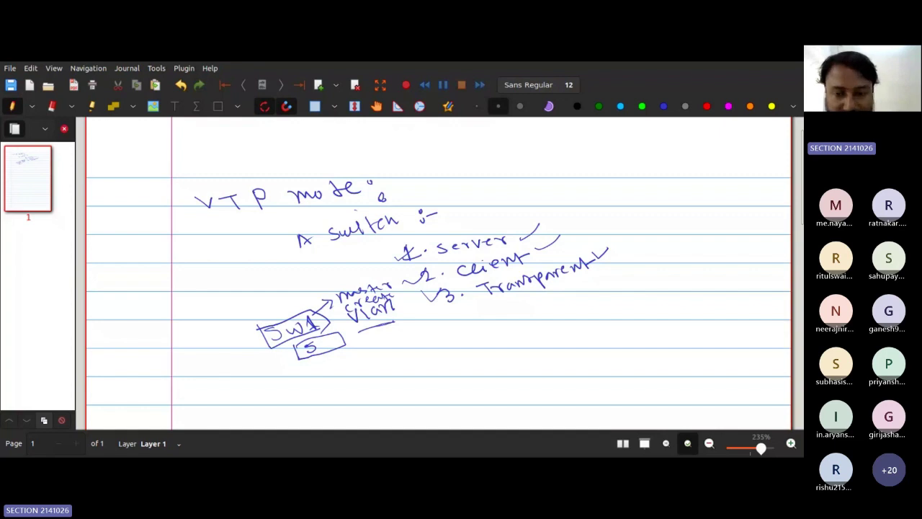
Step: Handwrite a boxed SW2 label below Vlan with 'client' under it
mouse_move(394, 339)
mouse_down()
mouse_move(385, 348)
mouse_move(417, 344)
mouse_up()
drag(420, 332, 430, 344)
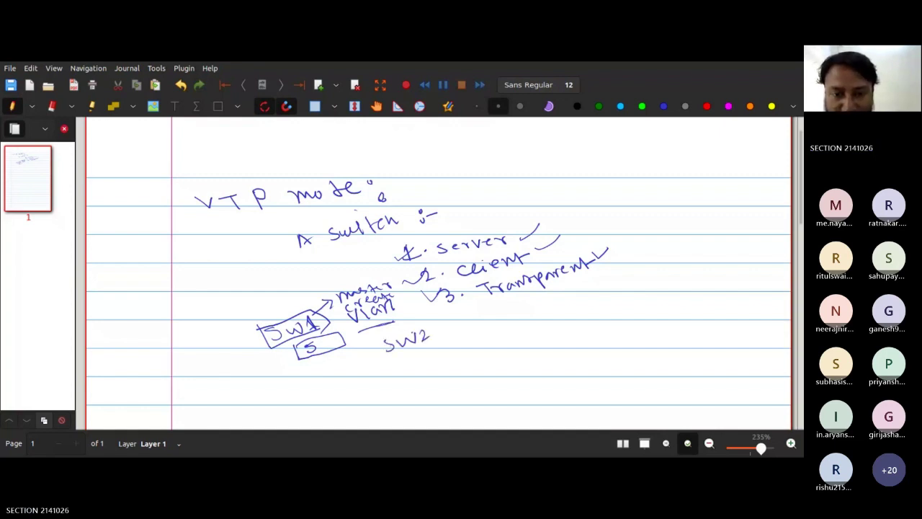
mouse_move(376, 336)
mouse_down()
mouse_move(377, 349)
mouse_move(409, 328)
mouse_move(443, 345)
mouse_move(386, 353)
mouse_move(409, 362)
mouse_move(475, 352)
mouse_up()
drag(468, 346, 477, 344)
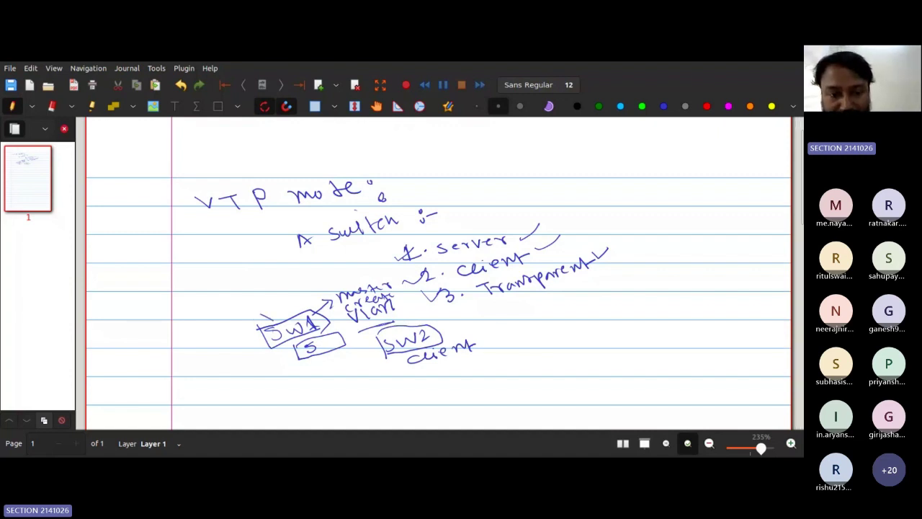
Step: Tick the boxed SW1, mark before Transparent, and draw an arrow from SW1 to SW2
drag(262, 315, 295, 298)
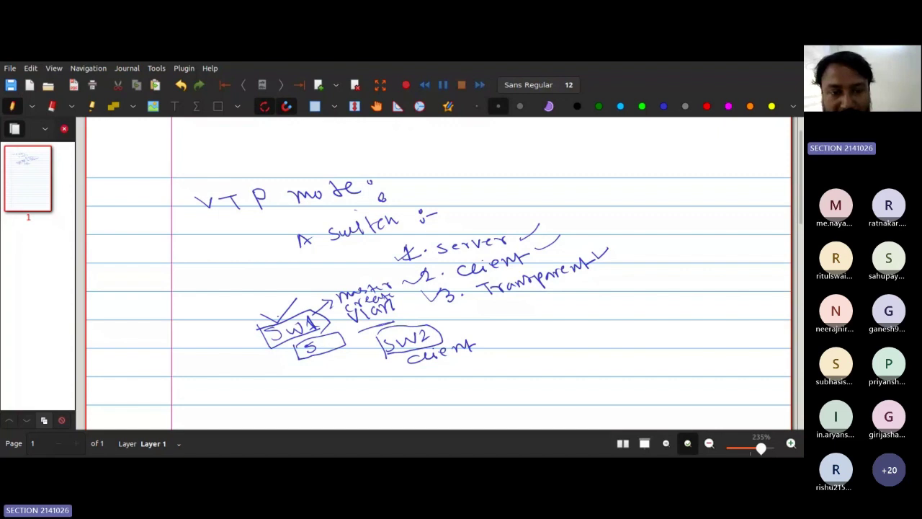
mouse_move(261, 314)
mouse_down()
mouse_move(283, 322)
mouse_move(292, 301)
mouse_up()
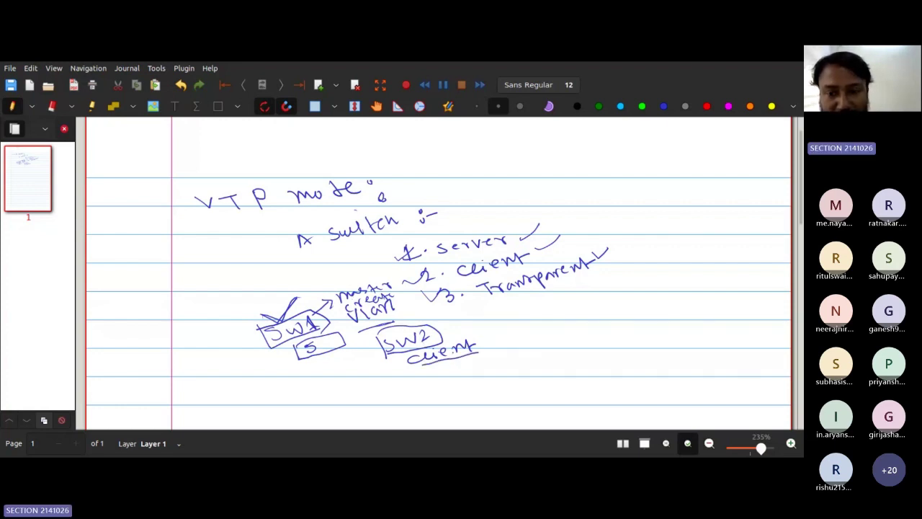
drag(470, 290, 484, 280)
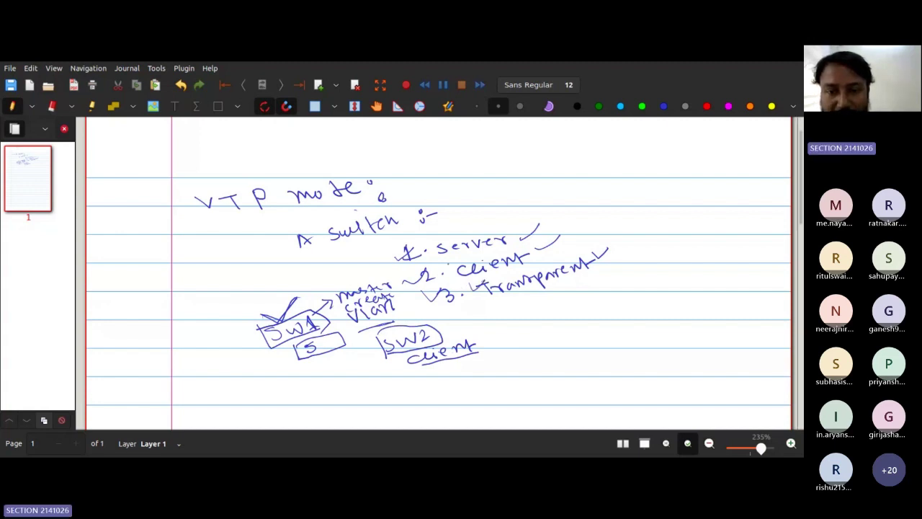
drag(467, 290, 485, 279)
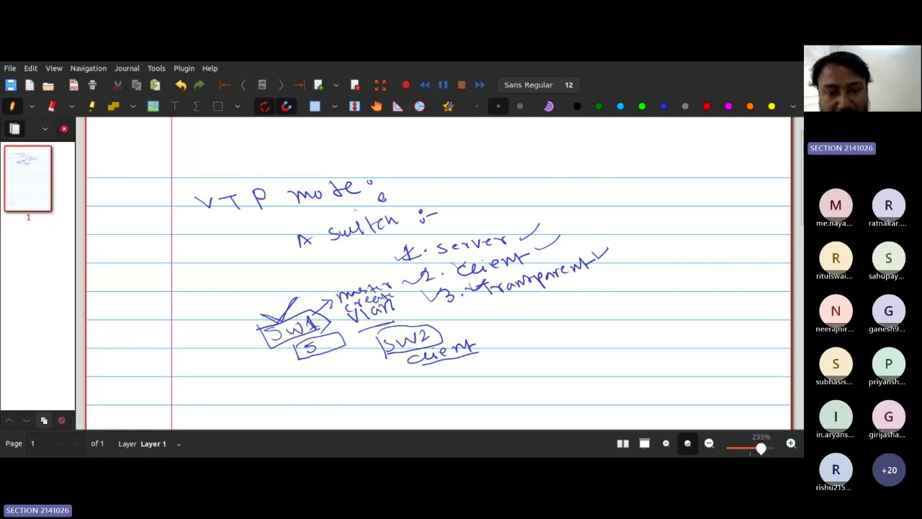
mouse_move(362, 322)
mouse_down()
mouse_move(369, 350)
mouse_move(385, 341)
mouse_move(376, 361)
mouse_up()
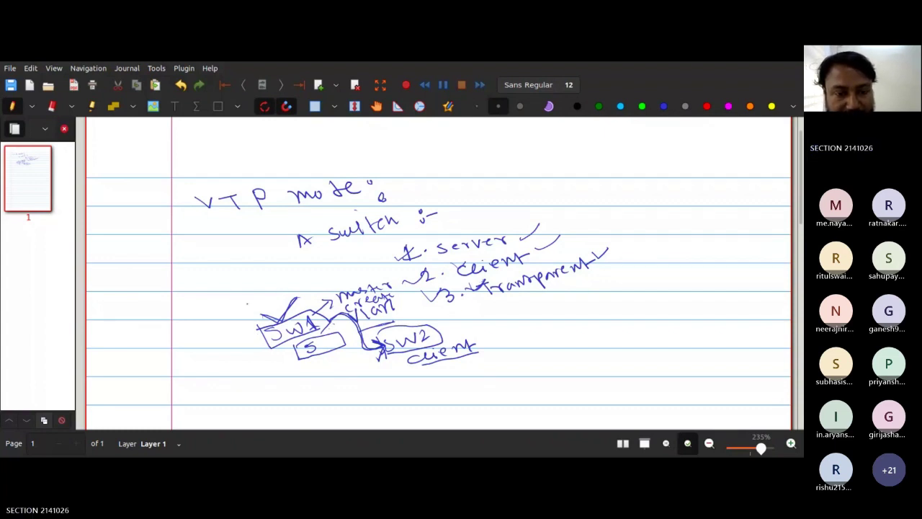
Step: Handwrite 'Vlan 10, 20, 30' above the SW1 box
mouse_move(244, 302)
mouse_down()
mouse_move(257, 311)
mouse_move(260, 291)
mouse_up()
mouse_move(264, 290)
mouse_down()
mouse_move(278, 301)
mouse_move(301, 286)
mouse_up()
mouse_move(309, 277)
mouse_down()
mouse_move(313, 287)
mouse_move(342, 271)
mouse_move(363, 278)
mouse_move(381, 256)
mouse_up()
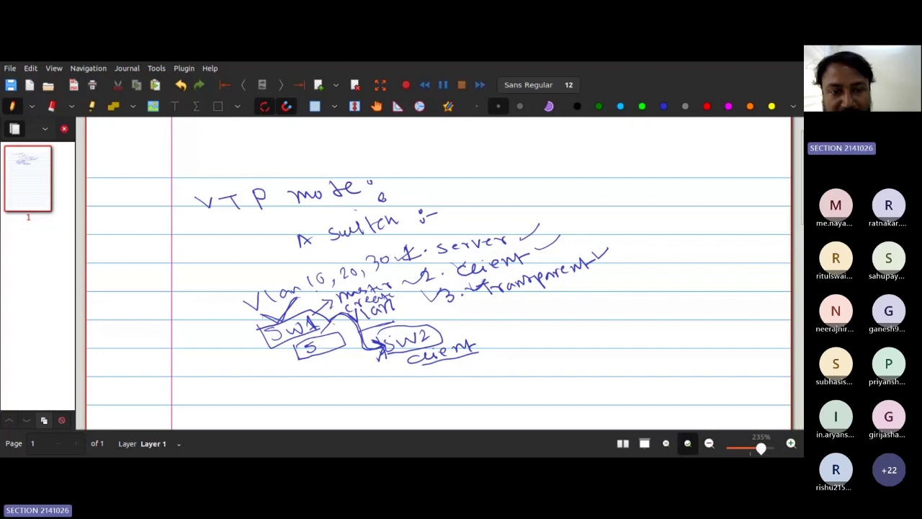
Step: Write '10, 20, 30' beneath the 'client' label beside SW2
drag(317, 289, 380, 273)
mouse_move(418, 374)
mouse_down()
mouse_move(420, 386)
mouse_move(426, 371)
mouse_move(436, 384)
mouse_move(466, 363)
mouse_up()
drag(474, 364, 493, 358)
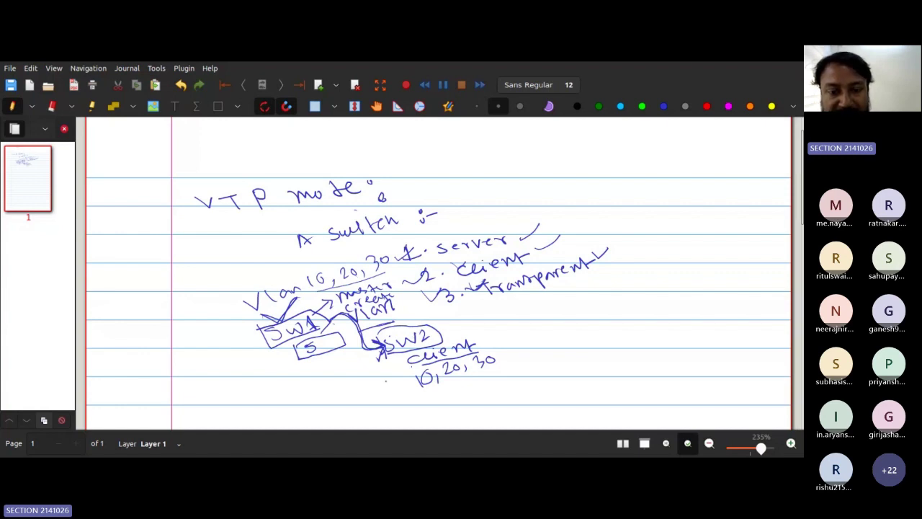
Step: Arrow to '10, 20, 30', circle the 10, link SW1 to 'master create', and underline Transparent with an arrow
mouse_move(386, 381)
mouse_down()
mouse_move(398, 364)
mouse_move(407, 380)
mouse_move(413, 373)
mouse_up()
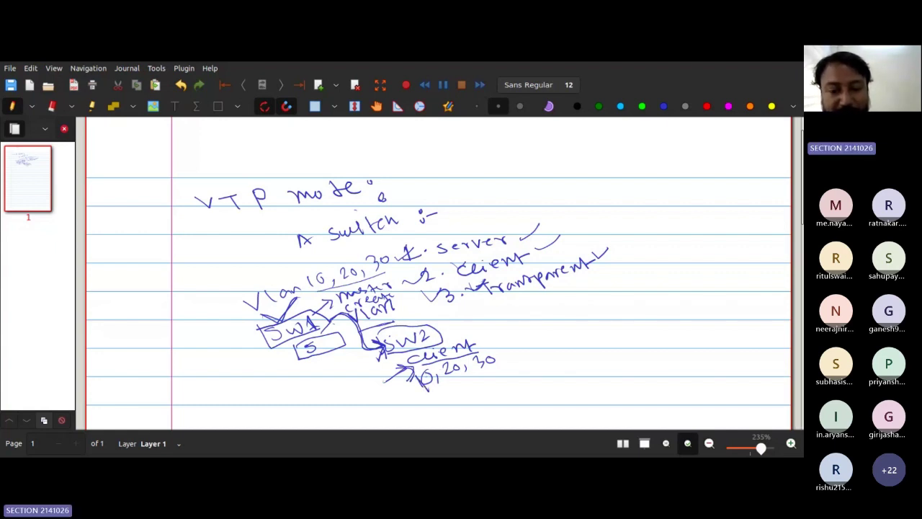
drag(432, 372, 428, 385)
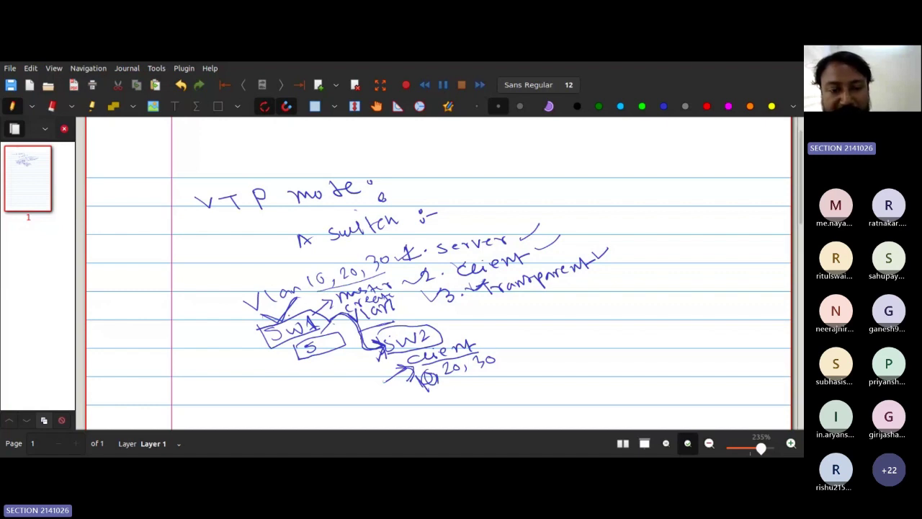
drag(289, 317, 344, 290)
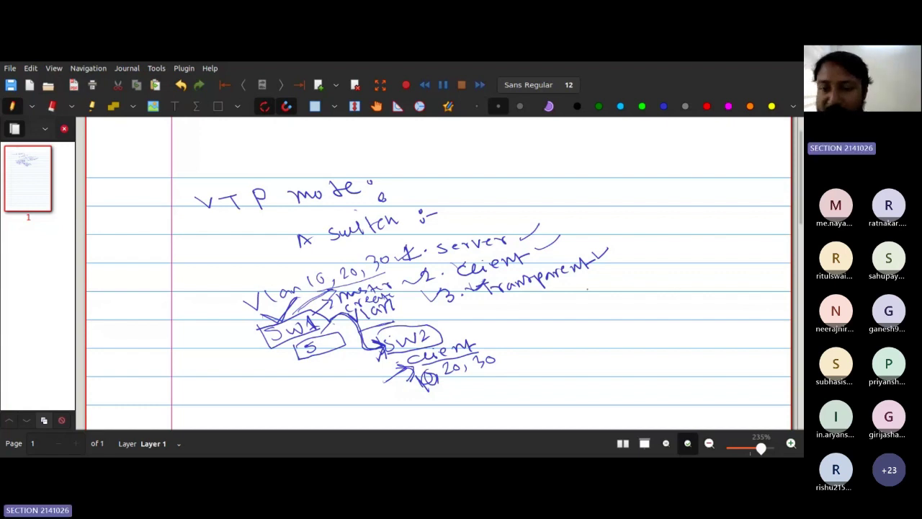
drag(514, 303, 618, 281)
mouse_move(612, 277)
mouse_down()
mouse_move(614, 286)
mouse_move(638, 277)
mouse_up()
Step: Dot the arrow, draw a curved bracket beside Vlan and SW1, and switch to the eraser
click(608, 293)
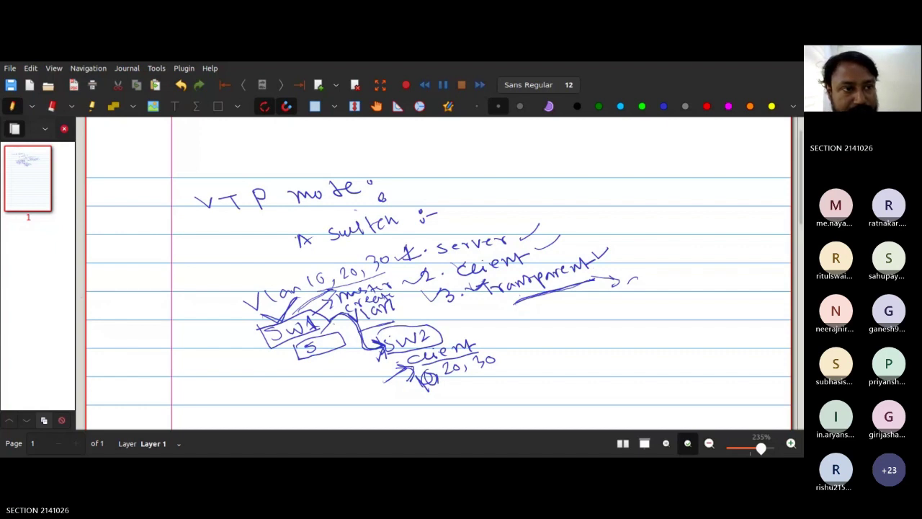
drag(266, 363, 272, 276)
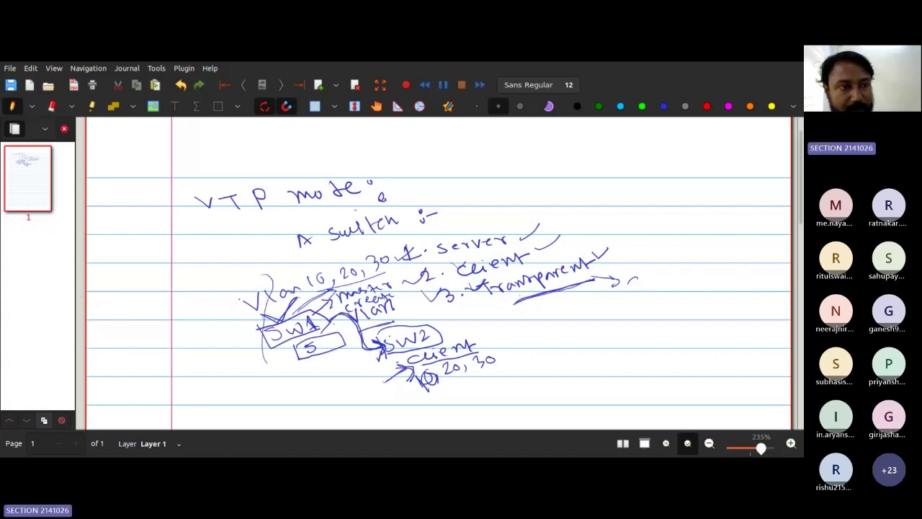
click(52, 106)
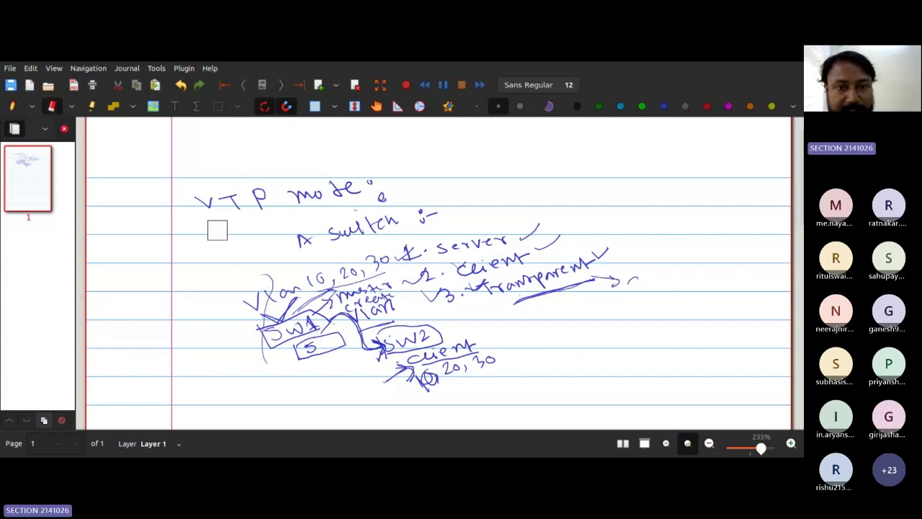
Step: Erase part of the handwritten notes above the SW1–SW2 diagram
mouse_move(363, 193)
mouse_down()
mouse_move(247, 202)
mouse_move(439, 177)
mouse_move(333, 233)
mouse_move(410, 255)
mouse_move(435, 288)
mouse_move(391, 313)
mouse_move(411, 367)
mouse_move(433, 347)
mouse_move(387, 335)
mouse_move(457, 381)
mouse_move(240, 344)
mouse_move(378, 274)
mouse_move(270, 335)
mouse_move(444, 257)
mouse_move(525, 233)
mouse_move(551, 268)
mouse_move(624, 243)
mouse_move(651, 276)
mouse_move(489, 295)
mouse_up()
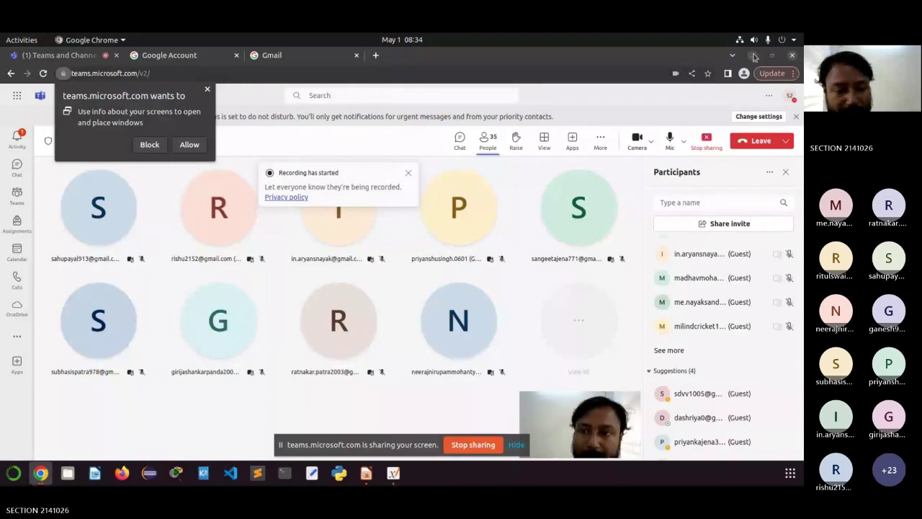
Step: Minimise the browser and launch Cisco Packet Tracer from the taskbar
click(754, 57)
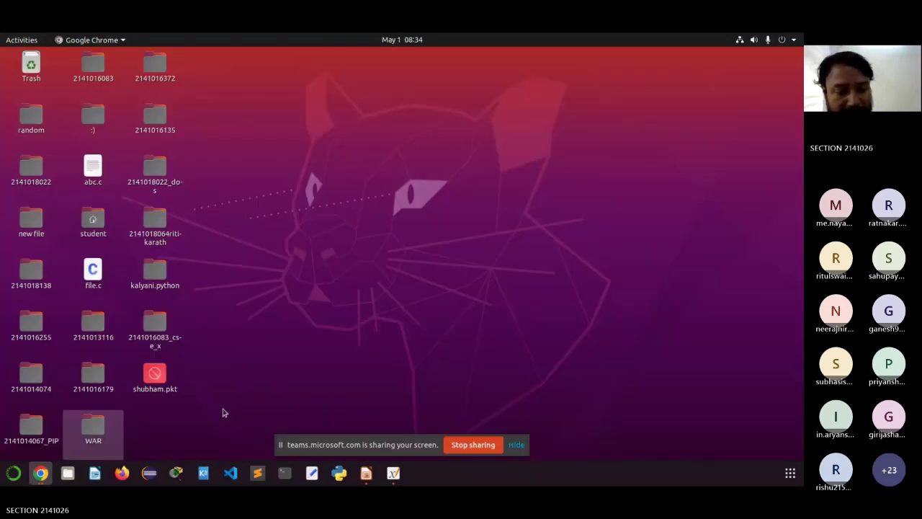
click(176, 472)
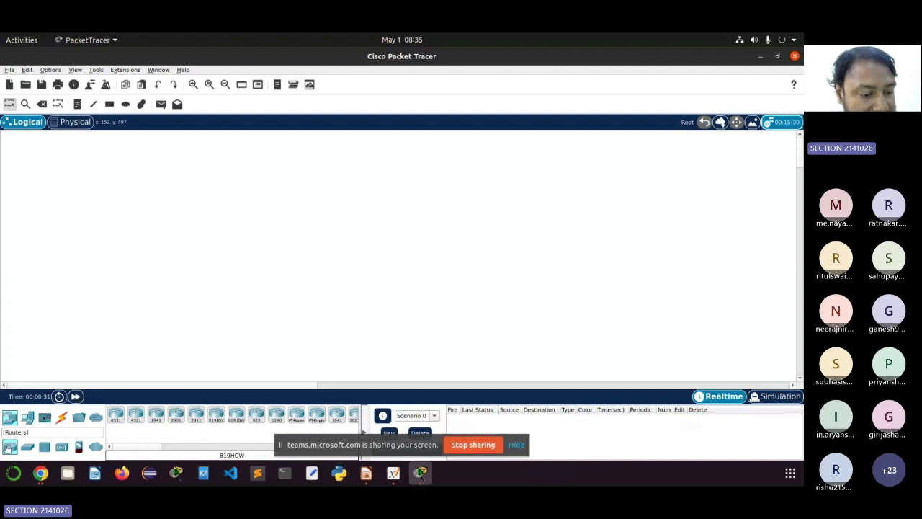
Step: Place five 2960 switches, Switch0 to Switch4, in two rows on the workspace
click(27, 447)
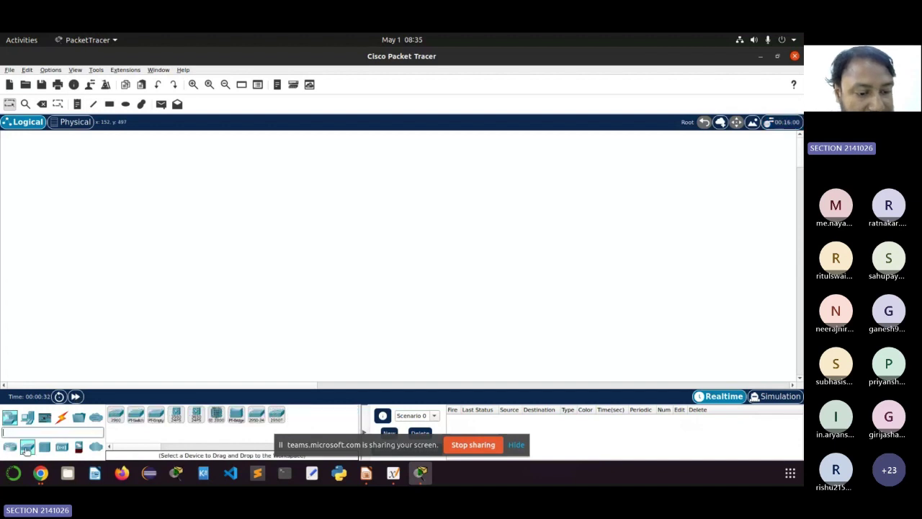
click(115, 415)
click(100, 204)
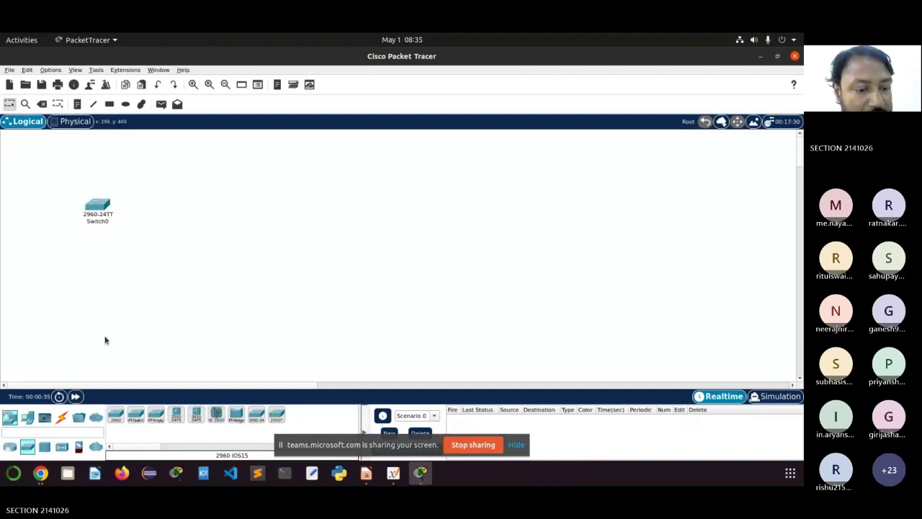
click(188, 204)
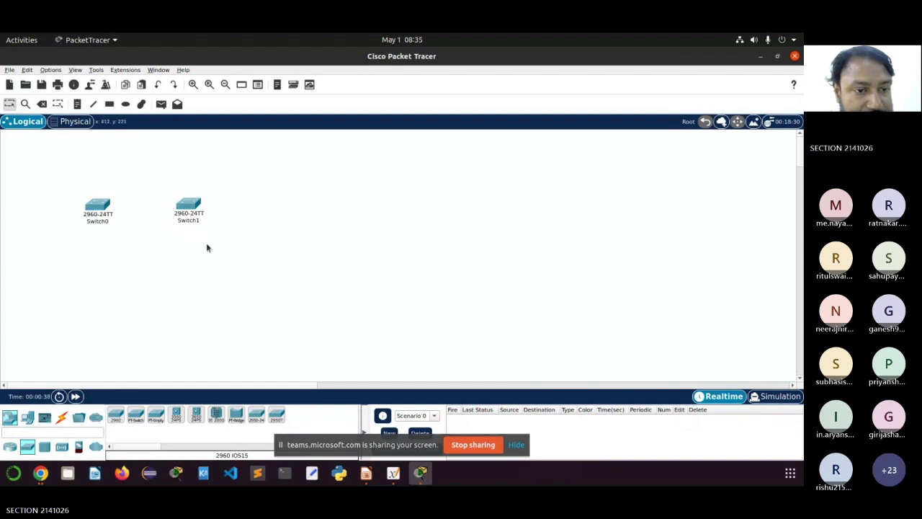
click(117, 415)
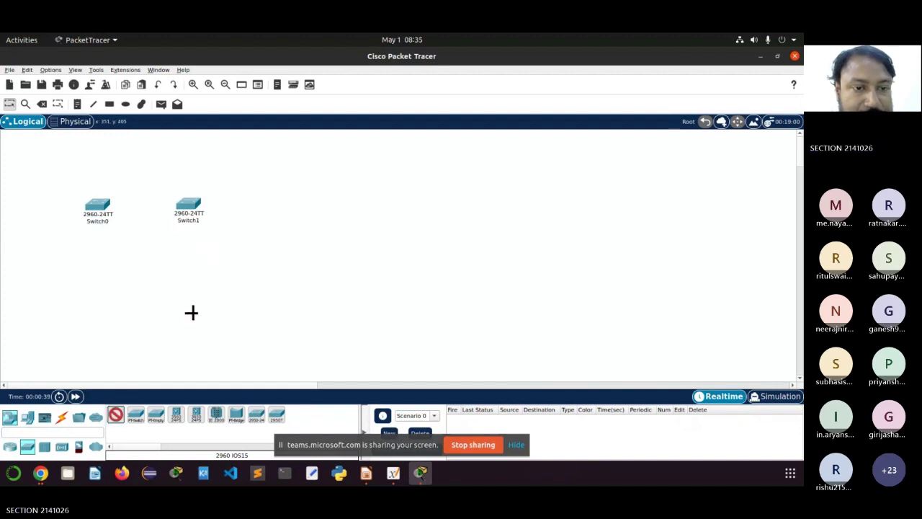
click(267, 209)
click(116, 414)
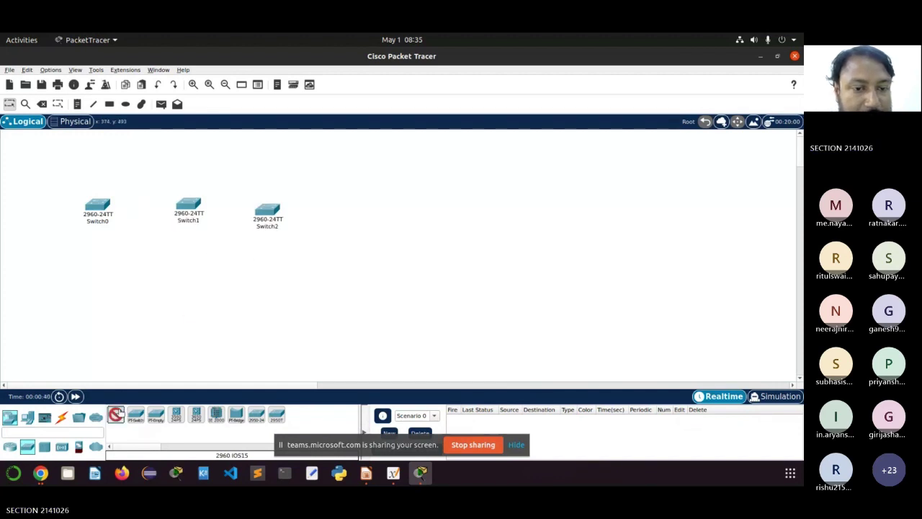
click(255, 278)
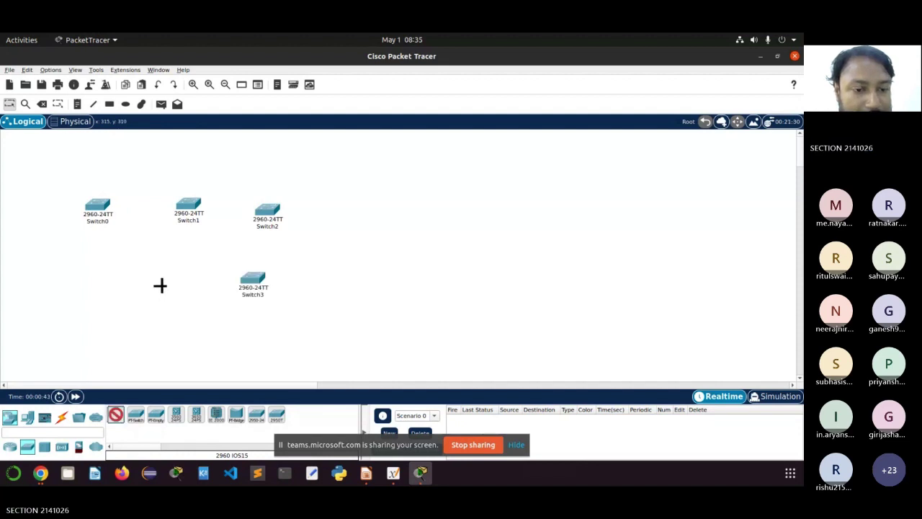
click(160, 286)
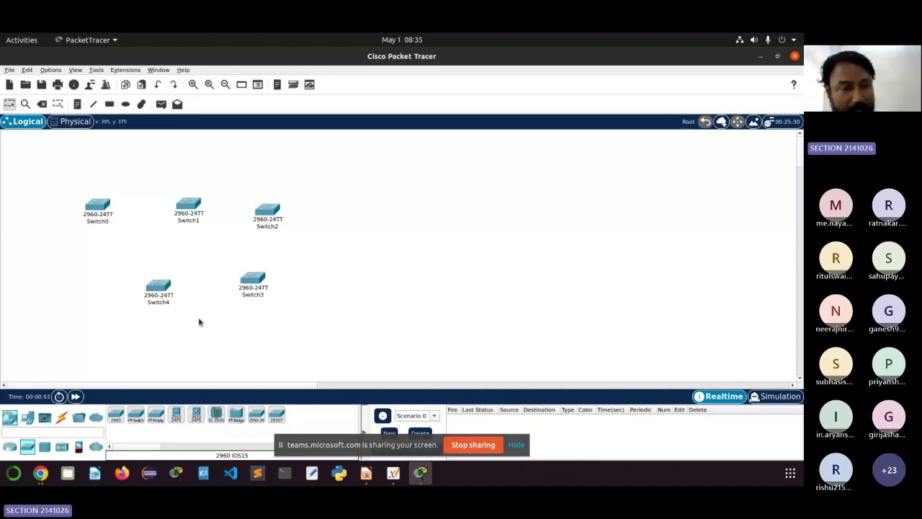
Step: Drag all five switches together toward the workspace centre and show the Connections cable types
drag(61, 167, 338, 353)
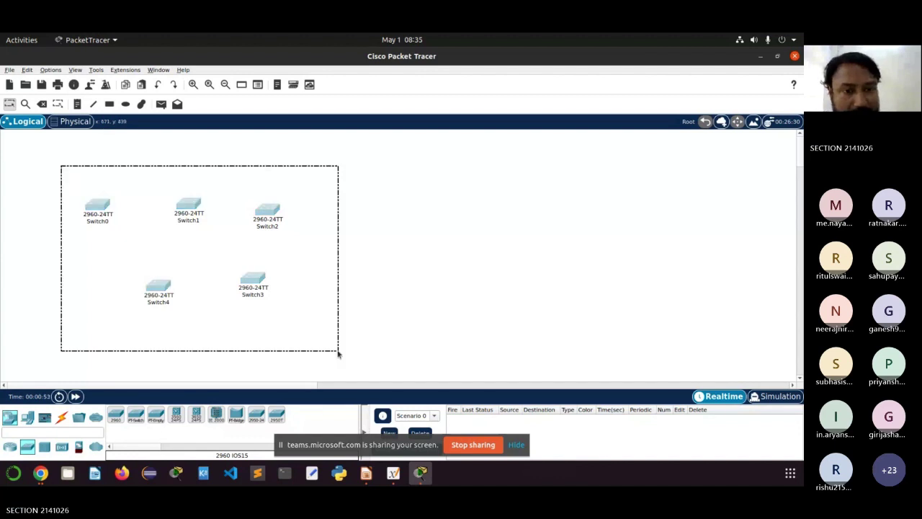
drag(263, 214, 405, 208)
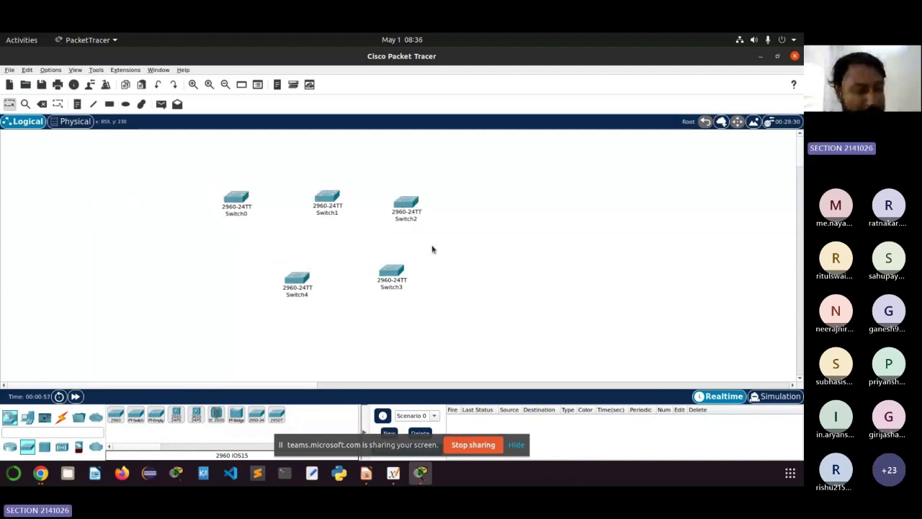
click(64, 417)
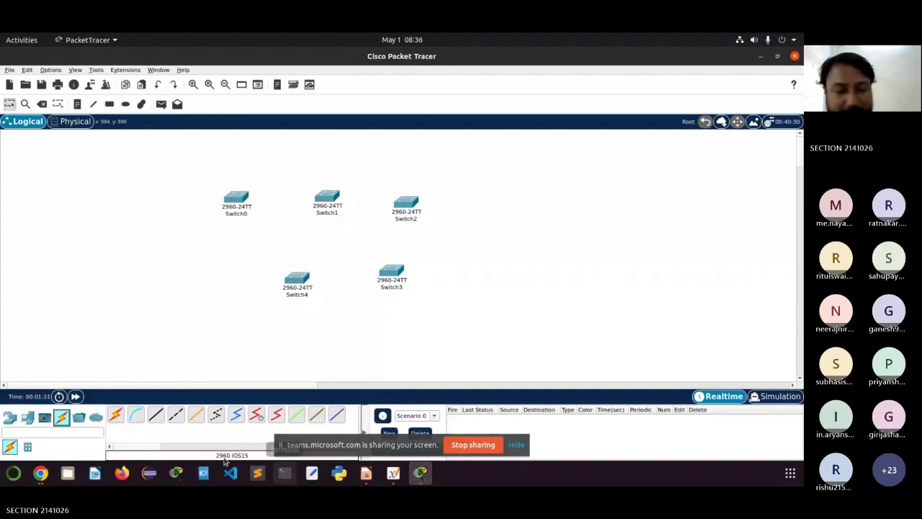
Step: Bring the Teams meeting back and show its chat with the 'copper cross over' answers
click(41, 473)
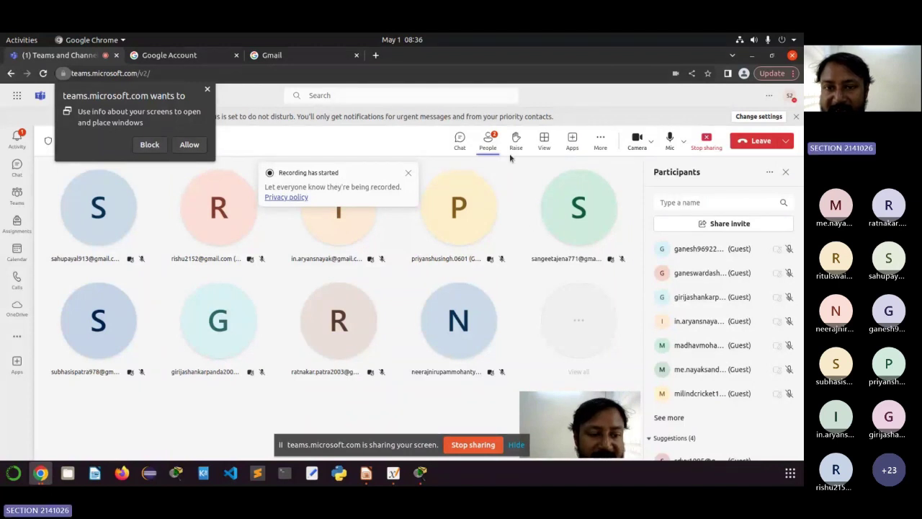
click(458, 141)
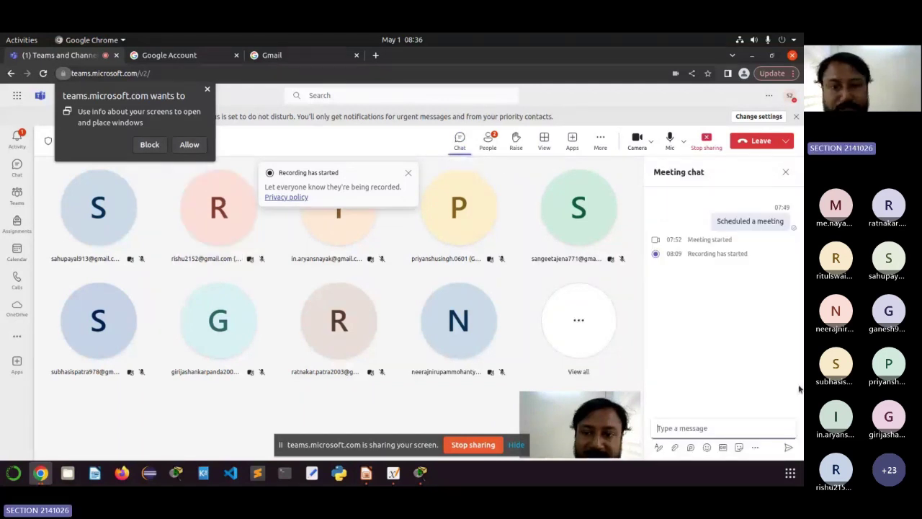
key(alt+Tab)
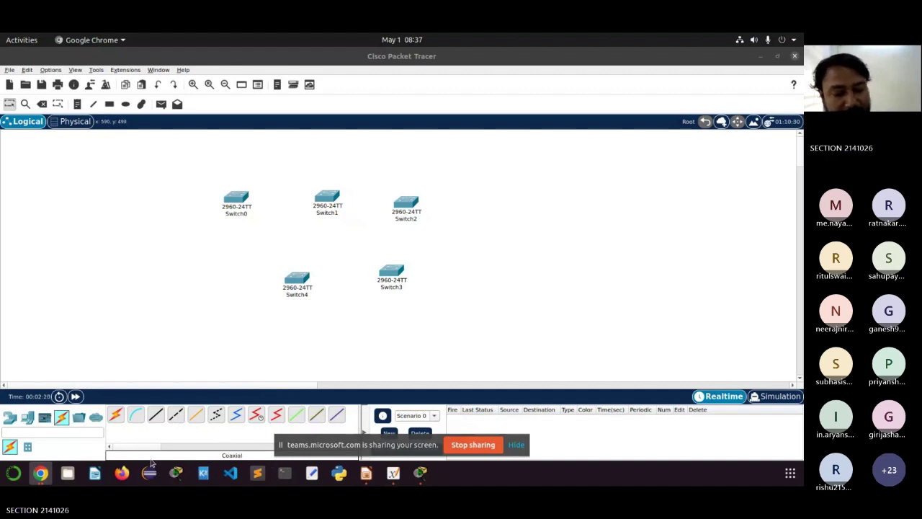
click(41, 472)
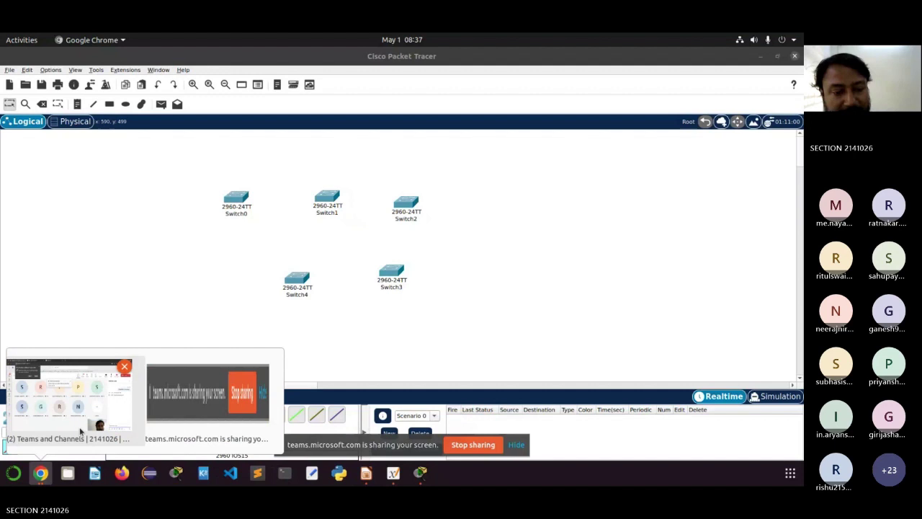
click(102, 391)
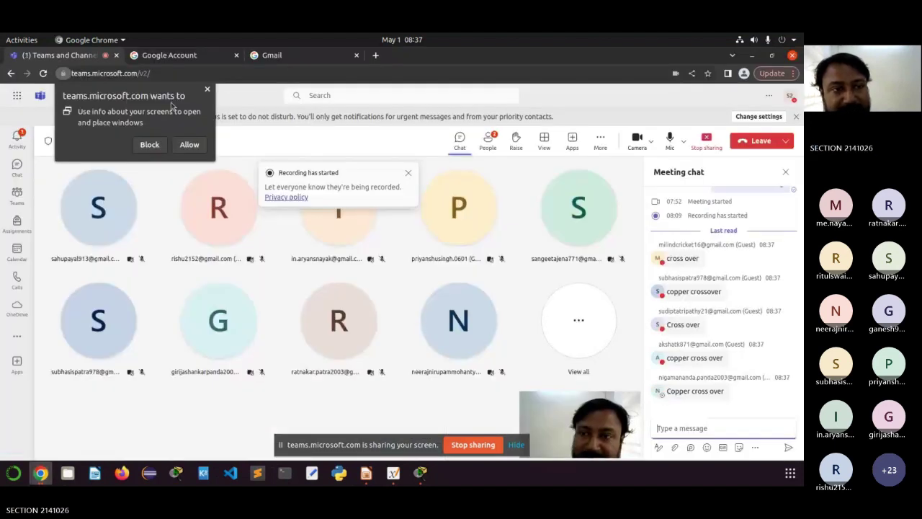
Step: Allow the screen-info permission, scroll to the newest chat answers, then minimise the meeting browser
click(190, 144)
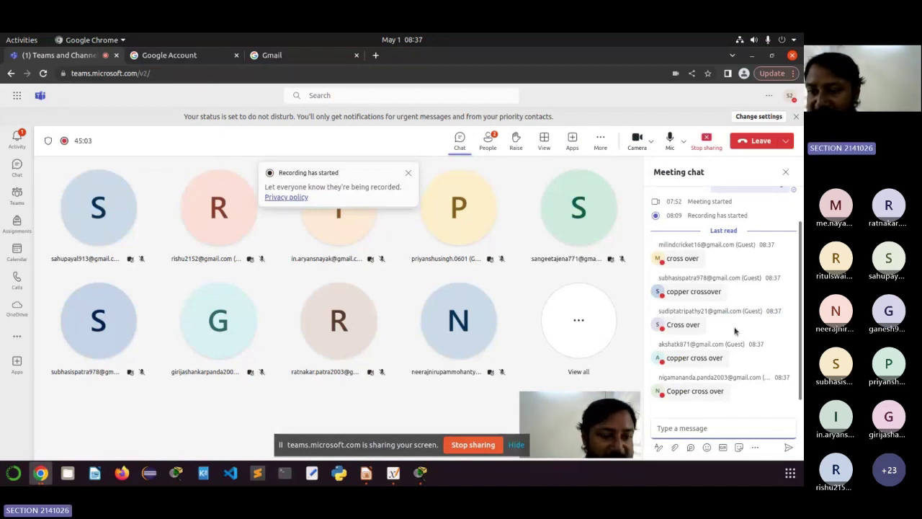
scroll(735, 331, up, 1)
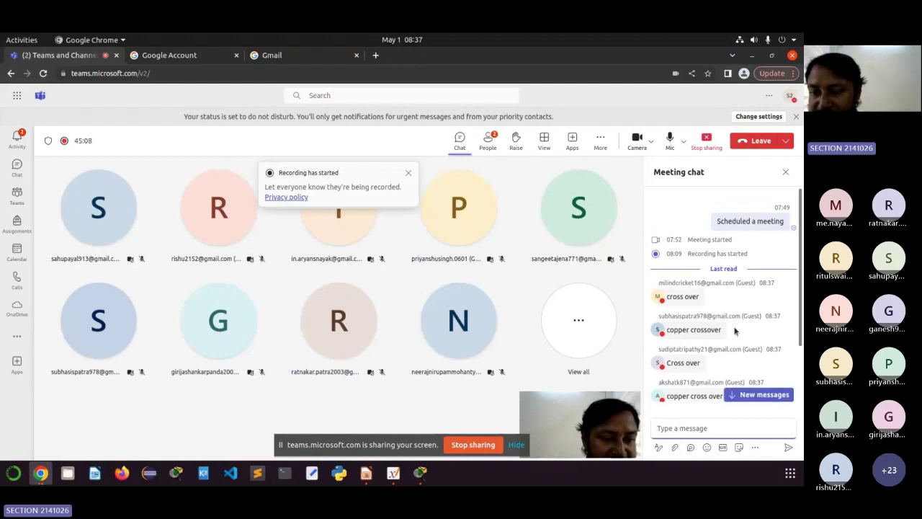
scroll(734, 331, down, 3)
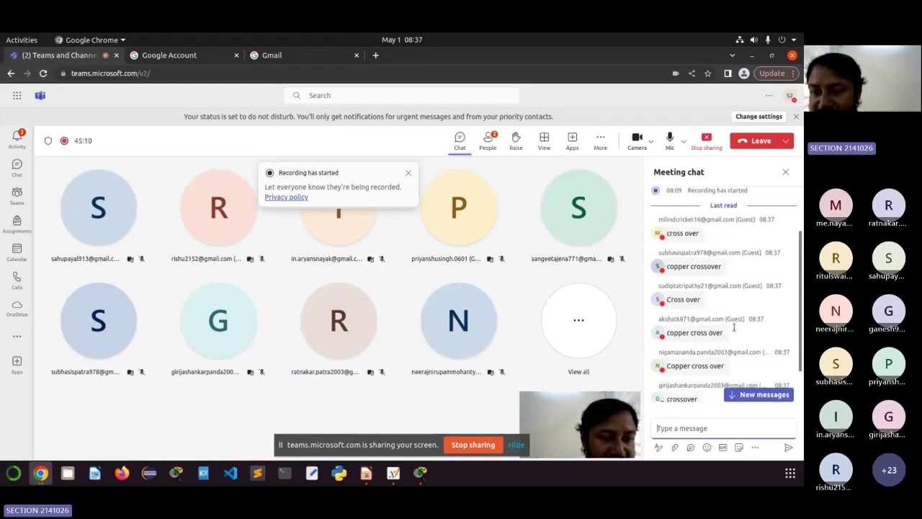
scroll(734, 331, down, 1)
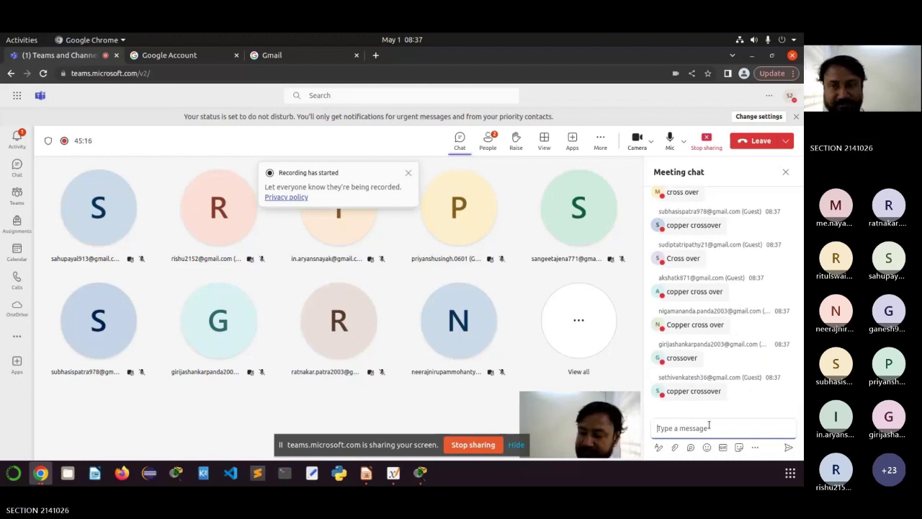
click(753, 57)
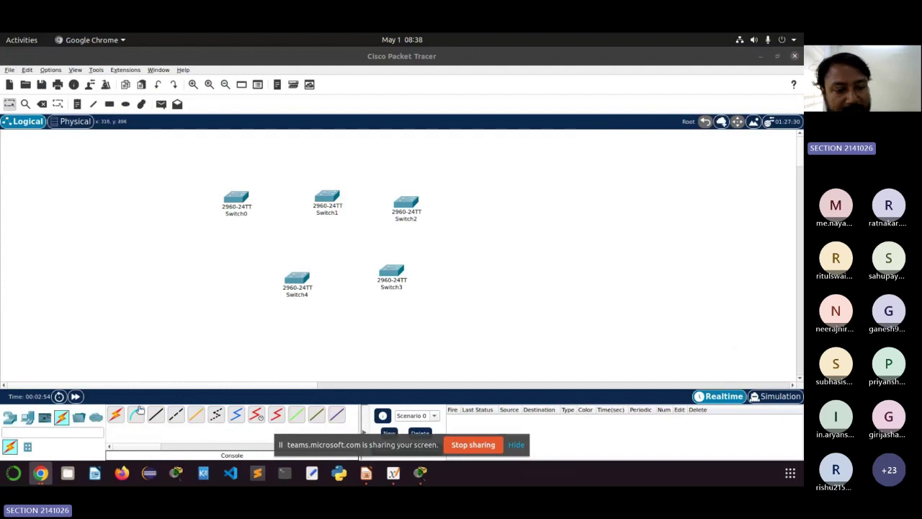
Step: Connect Switch0 Fa0/1 to Switch1 Fa0/5 with a copper cross-over cable
click(176, 415)
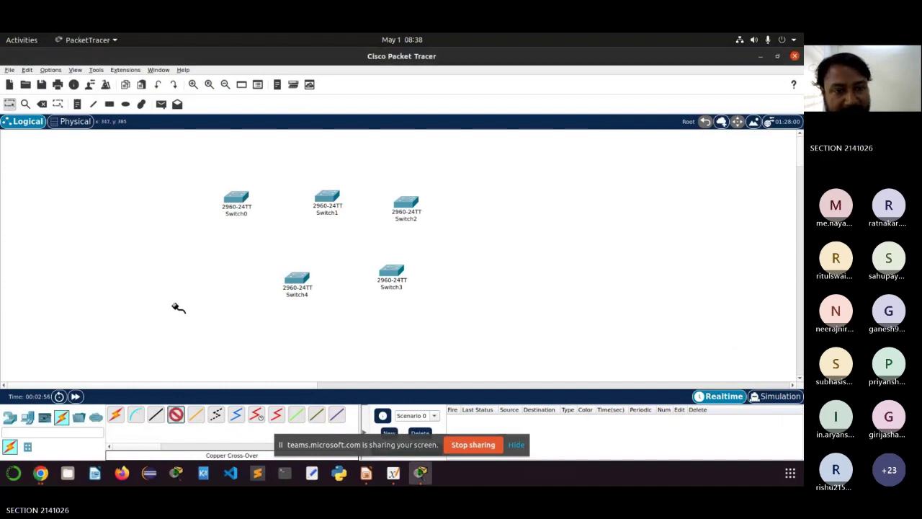
click(241, 194)
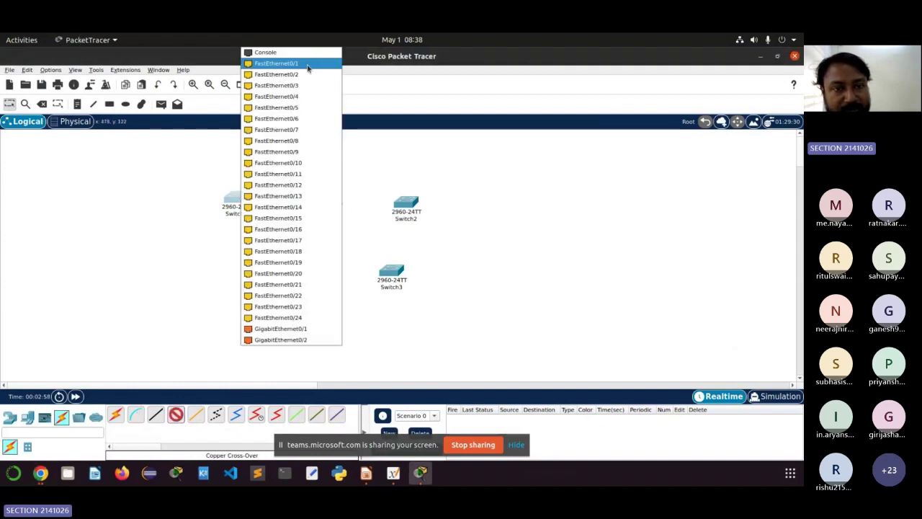
click(277, 63)
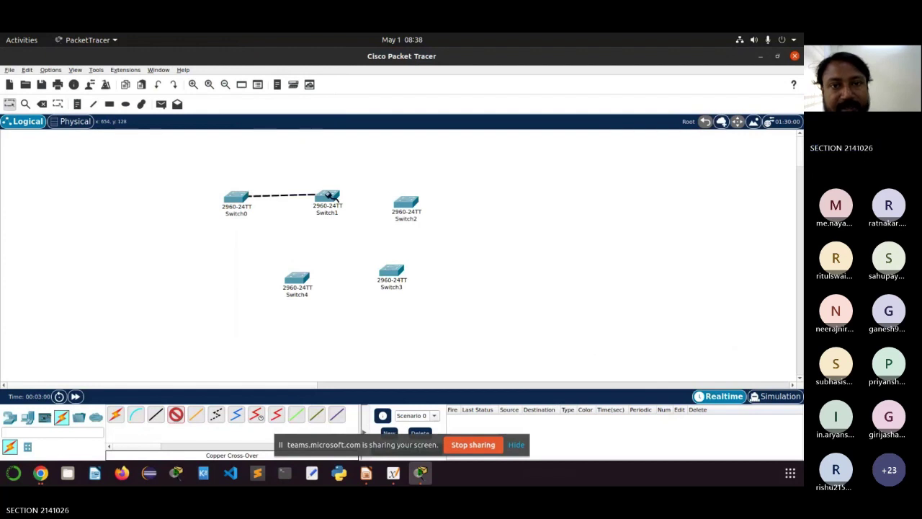
click(328, 196)
click(368, 107)
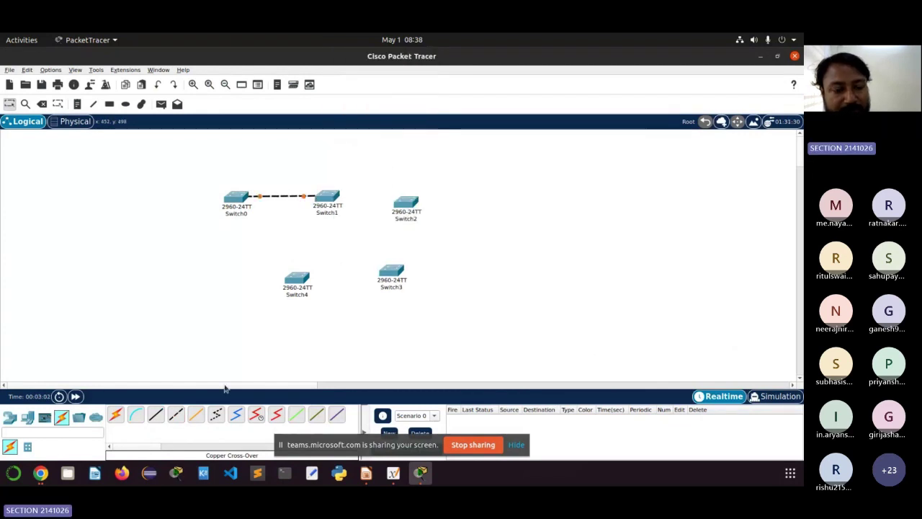
Step: Link Switch1 to Switch2 Fa0/1 with a straight-through cable, then delete that mistaken cable
click(157, 417)
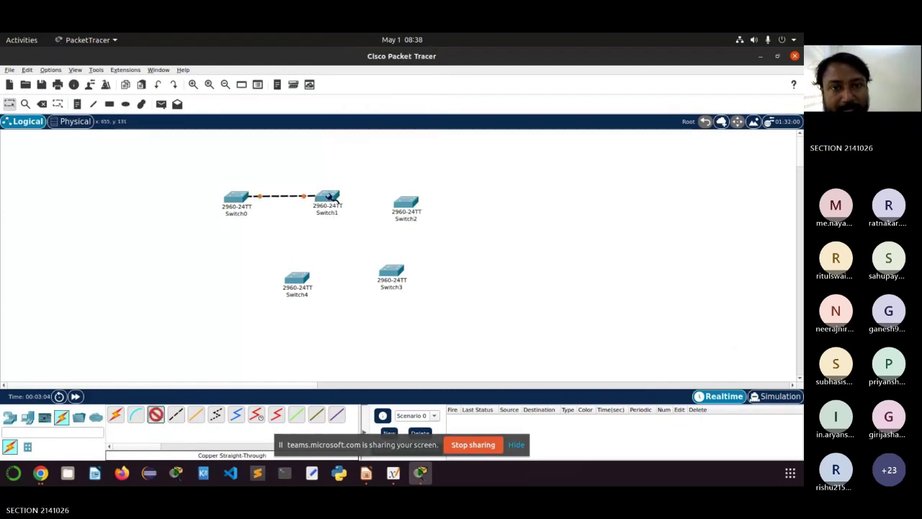
click(328, 196)
click(353, 119)
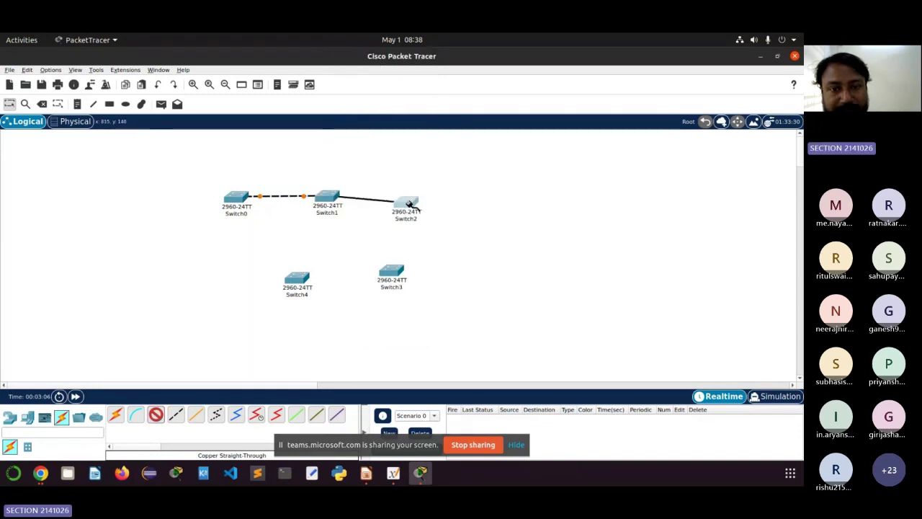
click(409, 204)
click(448, 65)
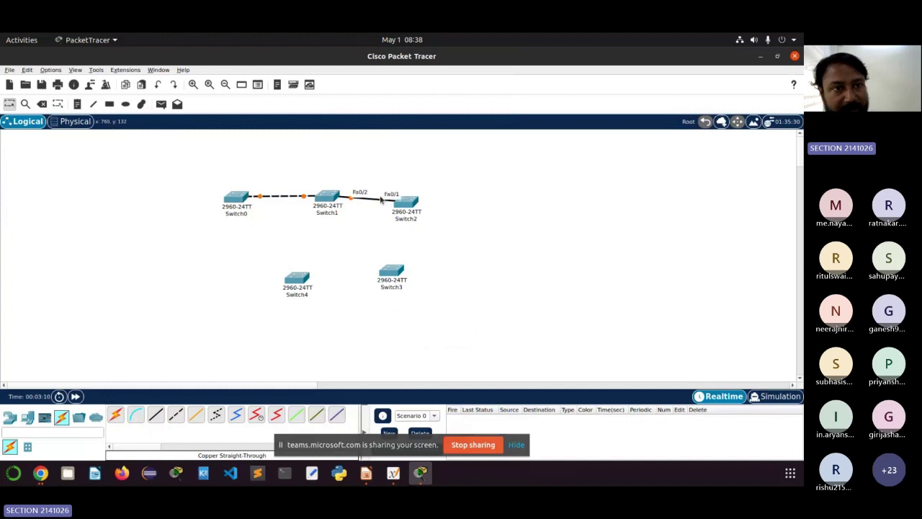
click(42, 103)
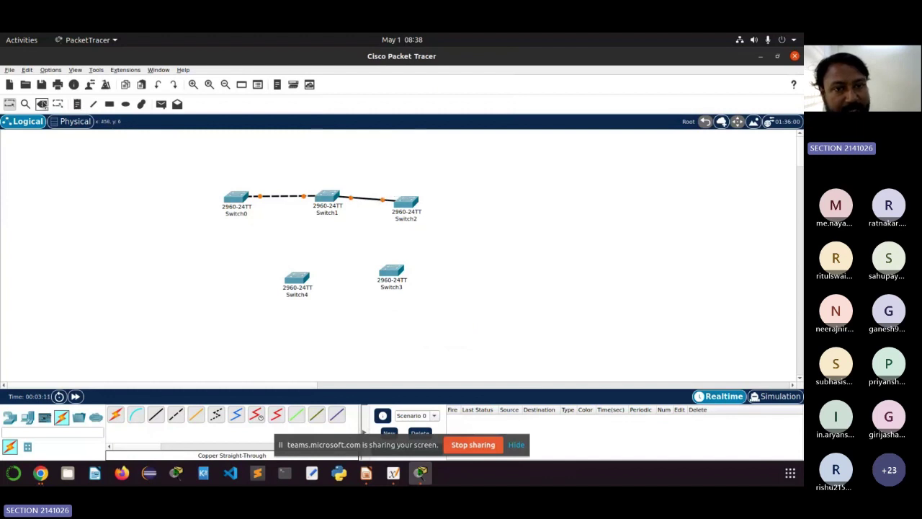
click(377, 199)
Step: Reconnect Switch1 to Switch2 with a copper cross-over cable instead
click(178, 415)
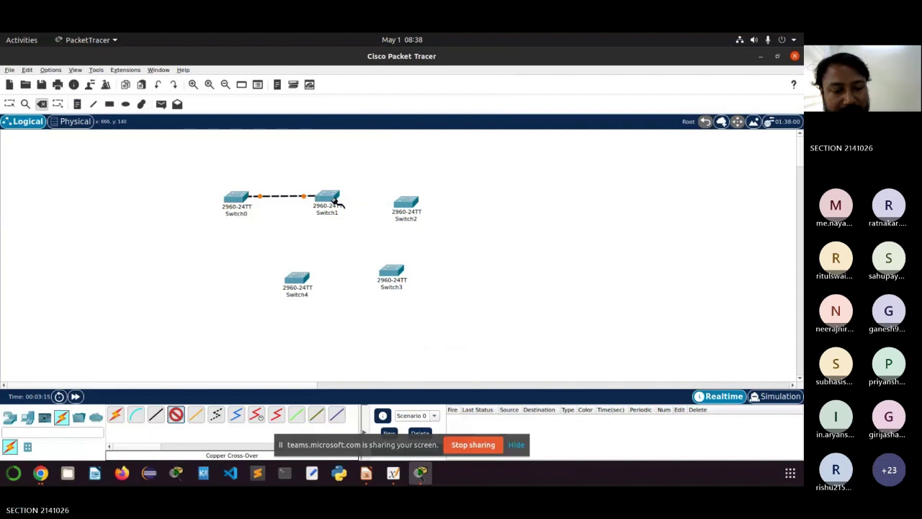
mouse_move(334, 202)
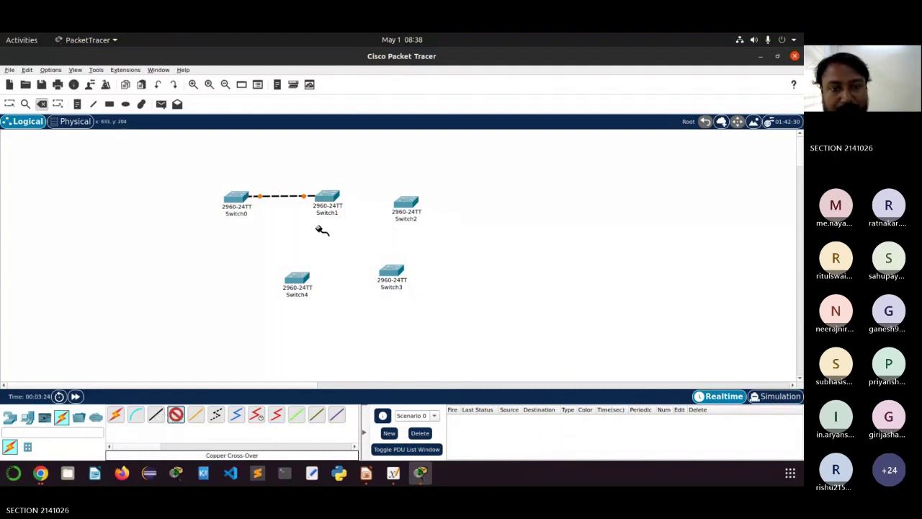
click(329, 195)
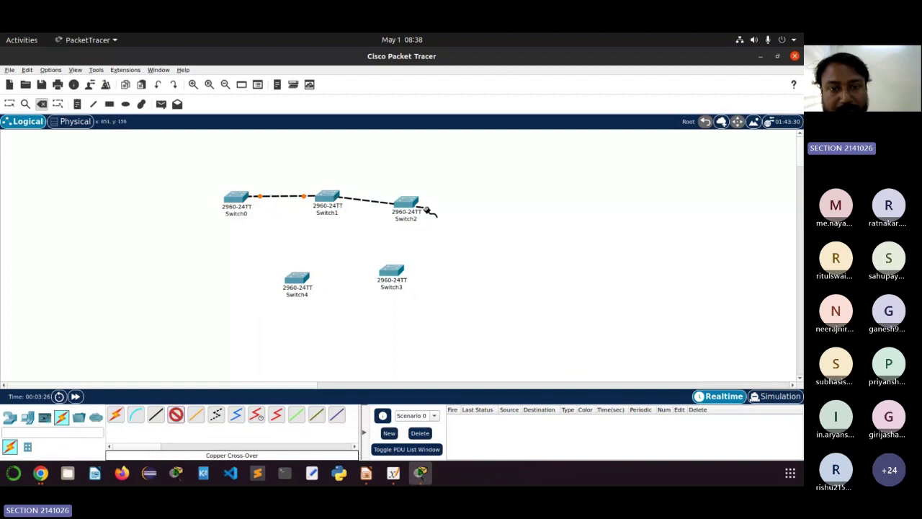
click(428, 208)
click(463, 175)
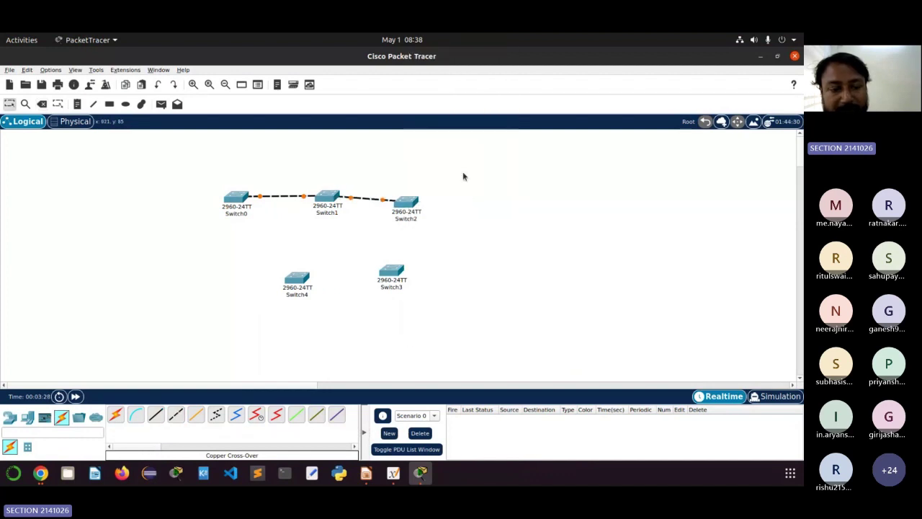
Step: Link Switch2 to Switch3 Fa0/1 with a copper cross-over cable
click(176, 414)
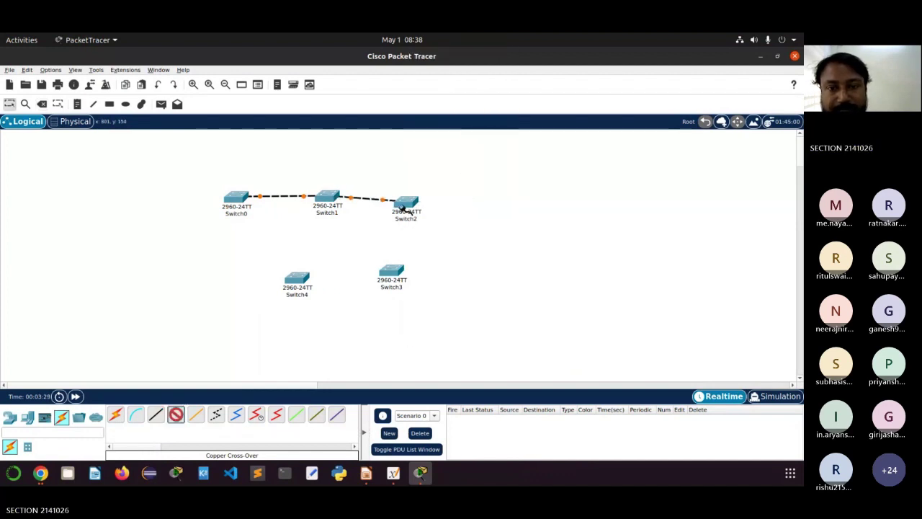
click(404, 206)
click(440, 64)
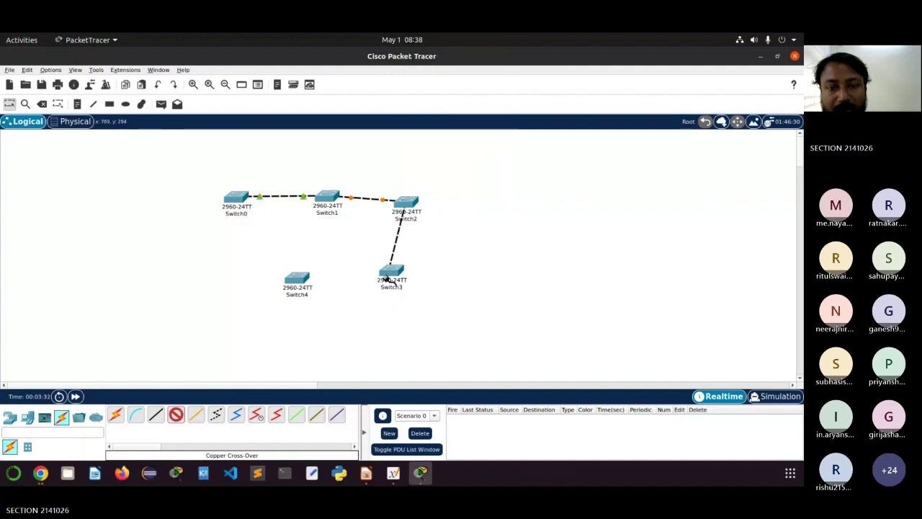
click(393, 272)
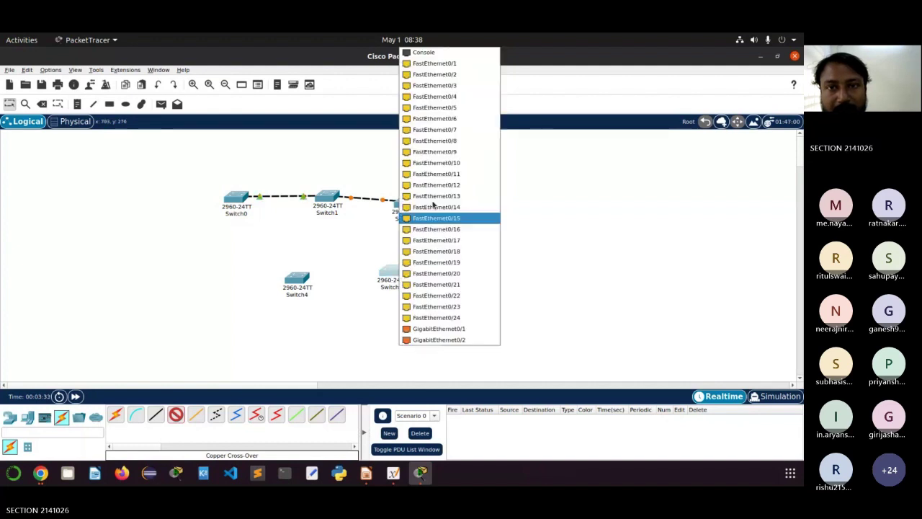
click(460, 66)
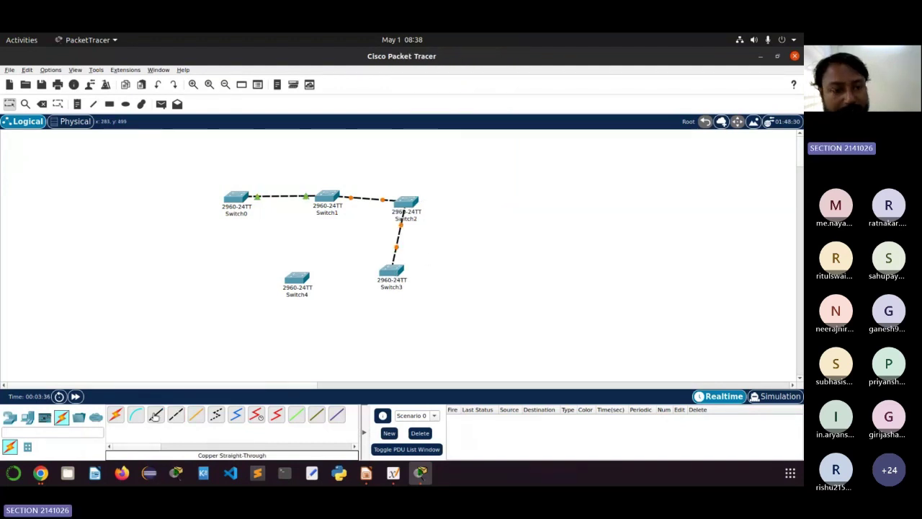
Step: Link Switch3 Fa0/6 to Switch4 Fa0/1 with a copper cross-over cable
click(176, 414)
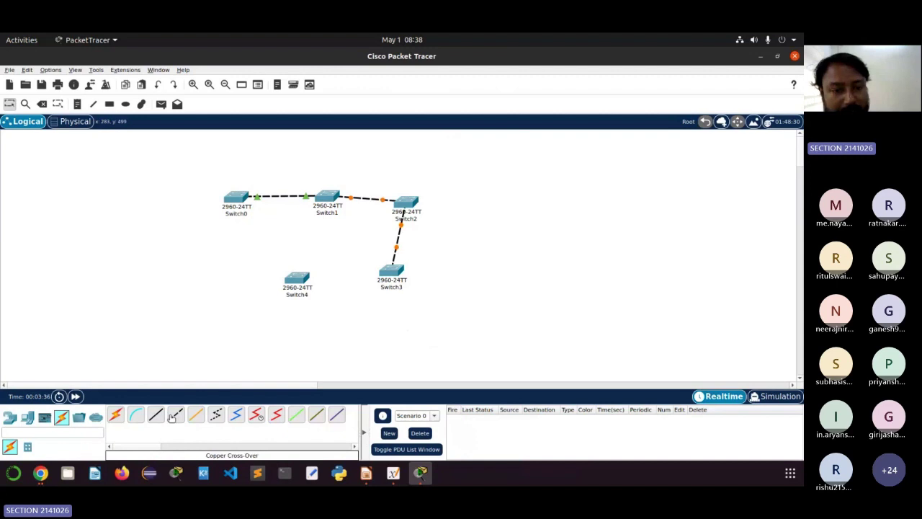
click(394, 274)
click(436, 107)
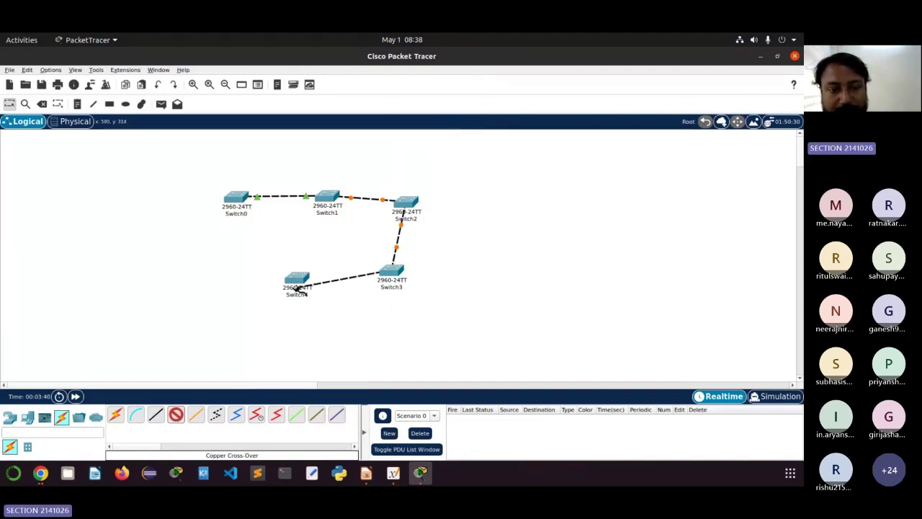
click(301, 278)
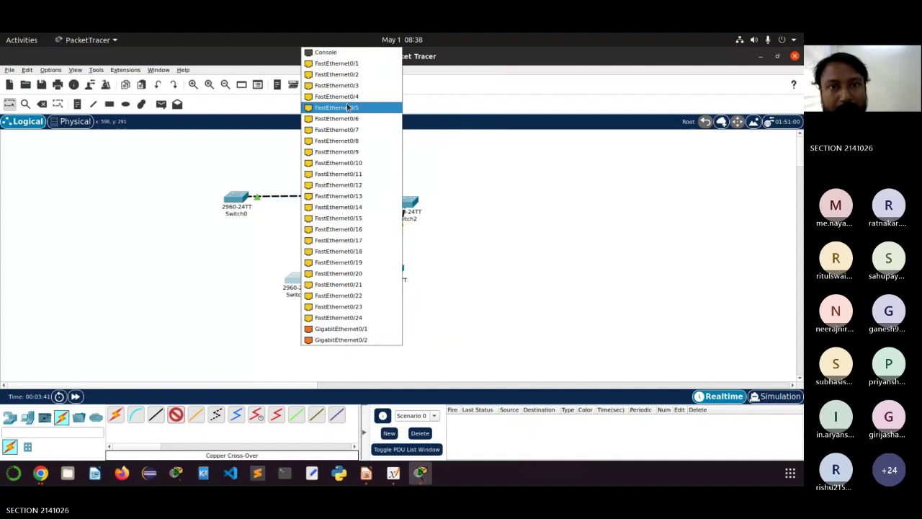
click(336, 63)
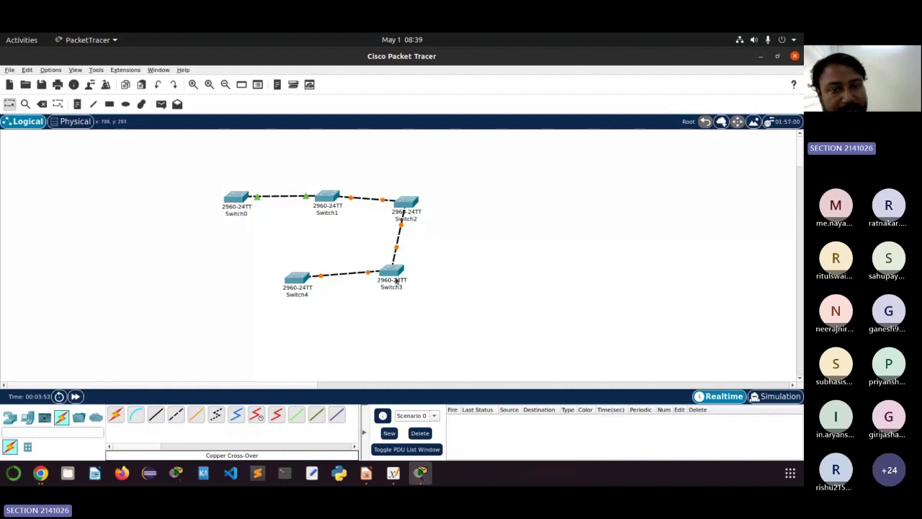
mouse_move(395, 281)
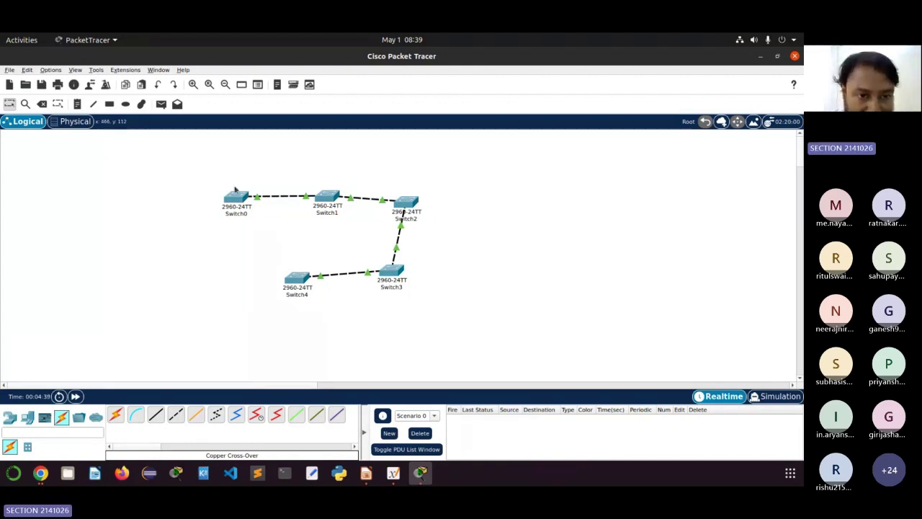
mouse_move(239, 199)
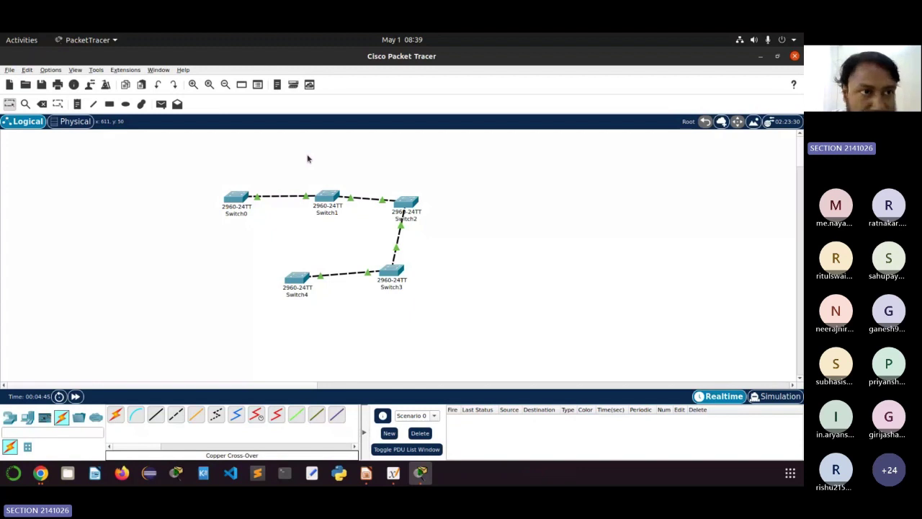
Step: In Preferences, replace mouse-over-only port labels with 'Always Show Port Labels in Logical Workspace', then close
click(75, 70)
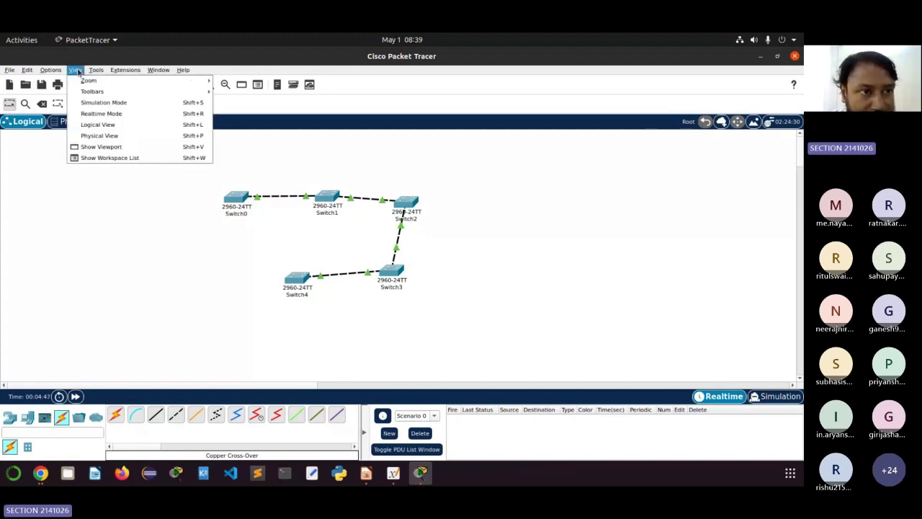
click(98, 124)
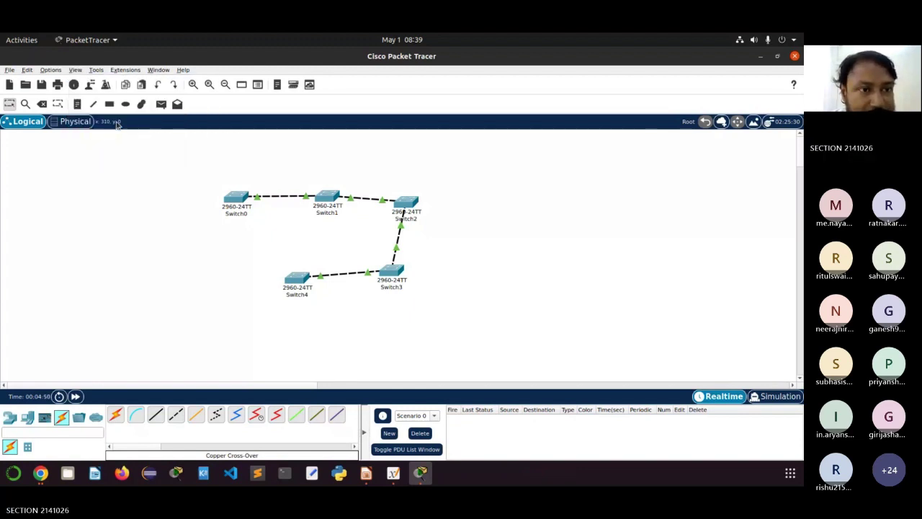
click(75, 70)
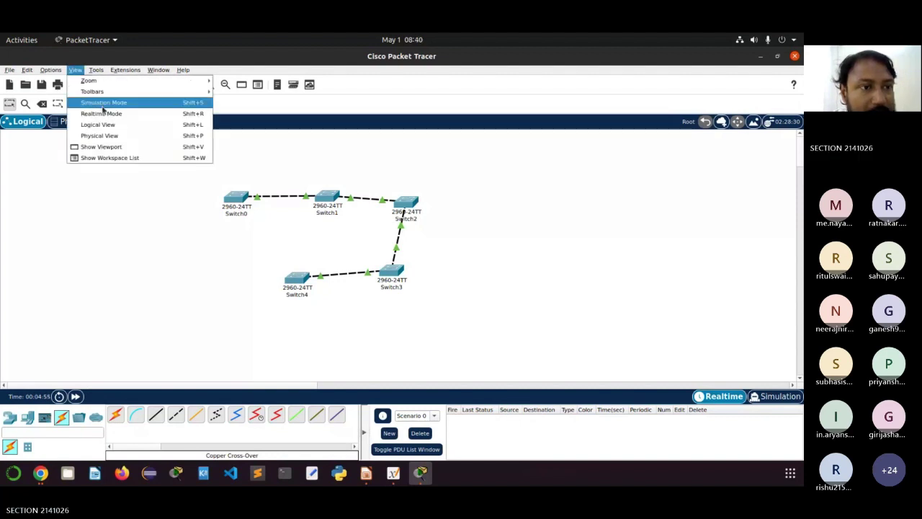
mouse_move(105, 92)
mouse_move(52, 70)
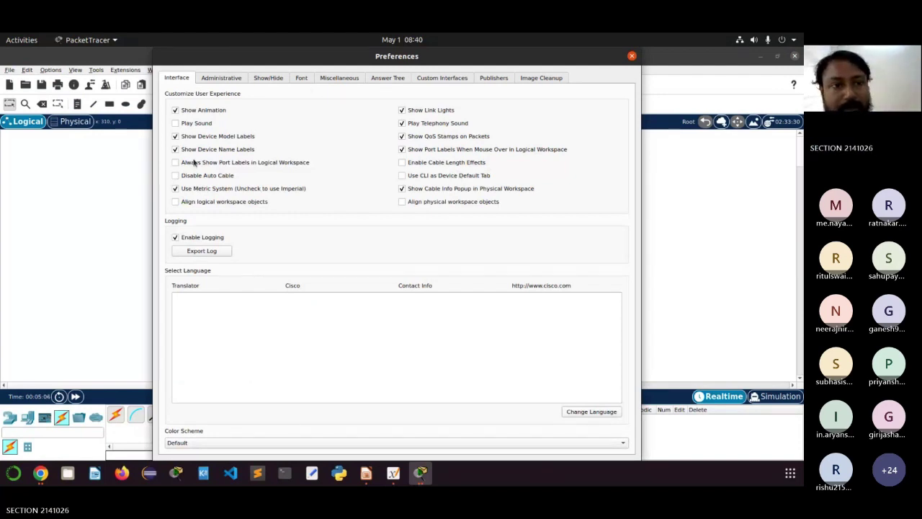
click(402, 150)
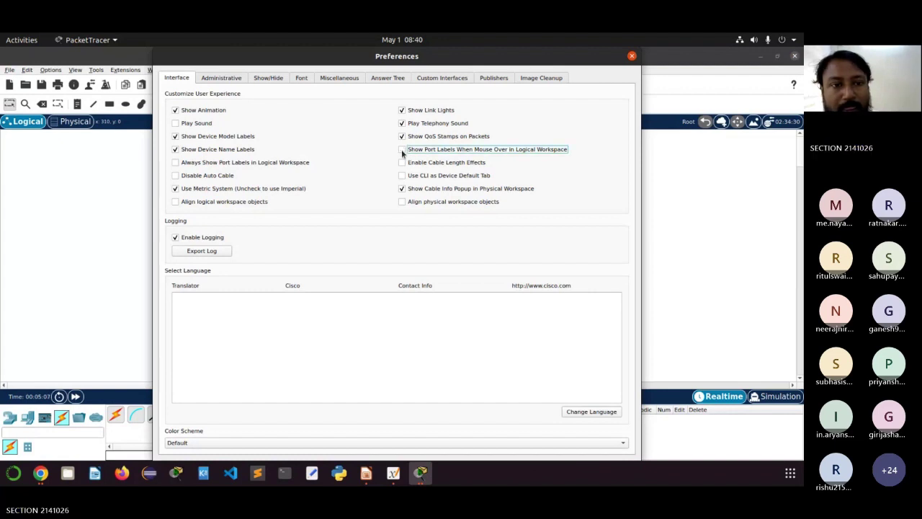
click(177, 164)
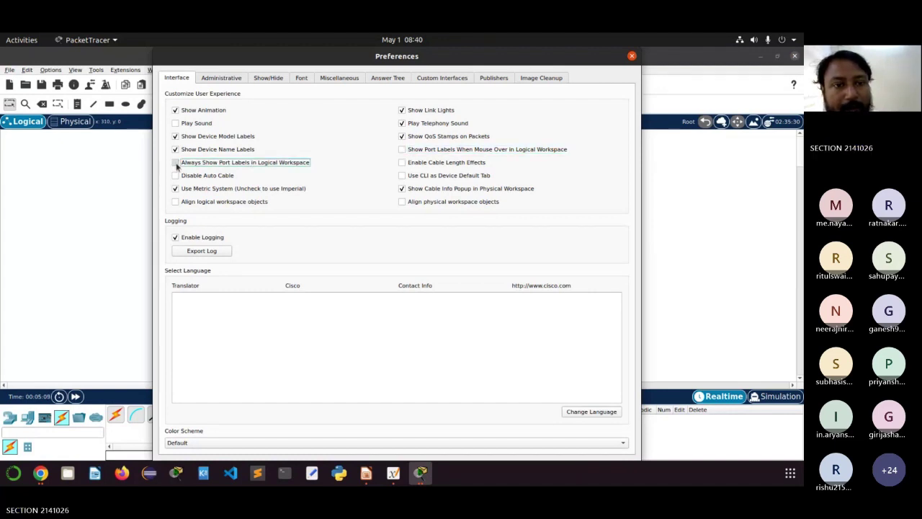
click(632, 56)
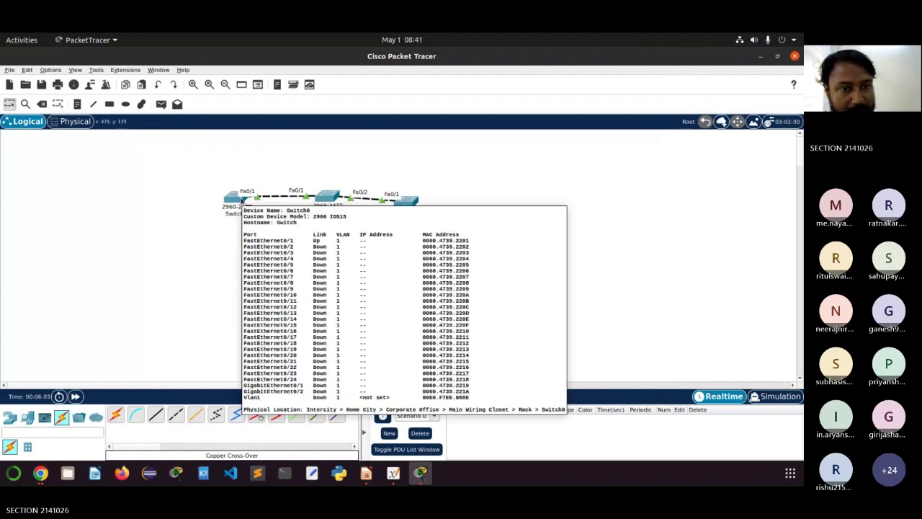
Step: Open Switch0's CLI tab and start a console session at the prompt
click(242, 201)
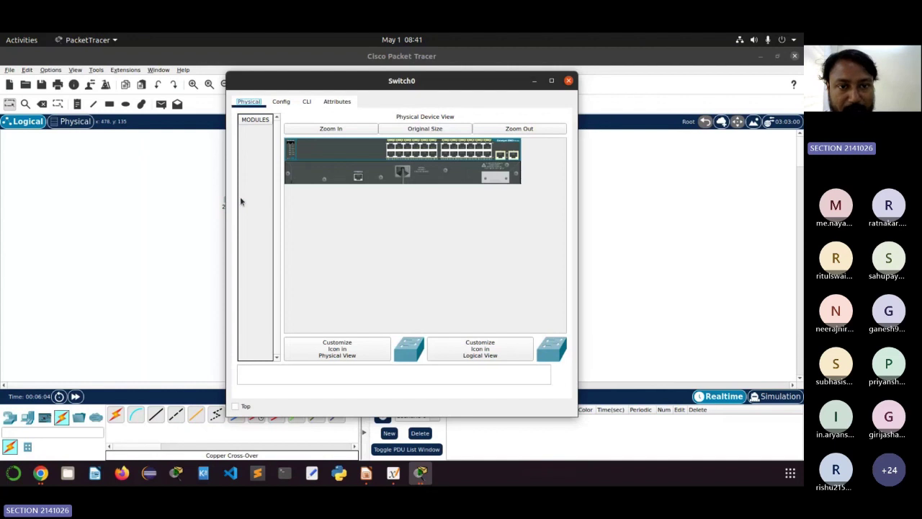
drag(375, 80, 553, 110)
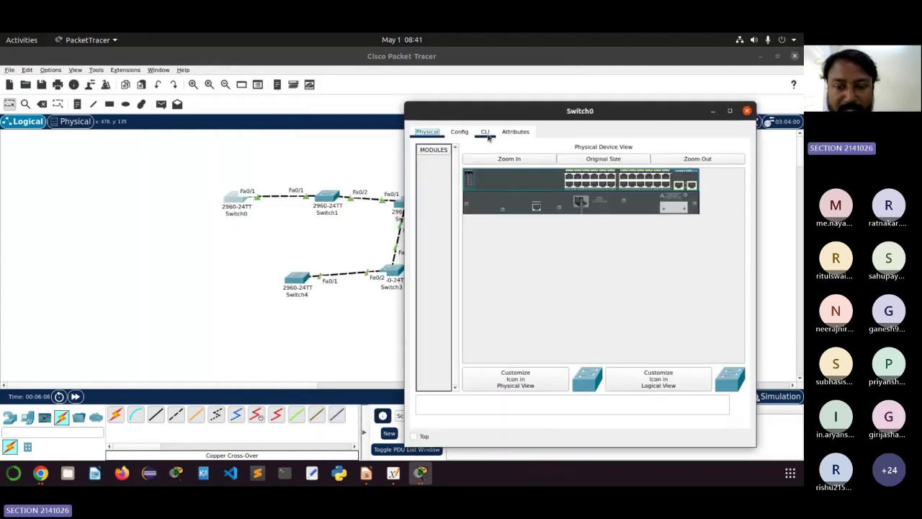
click(486, 132)
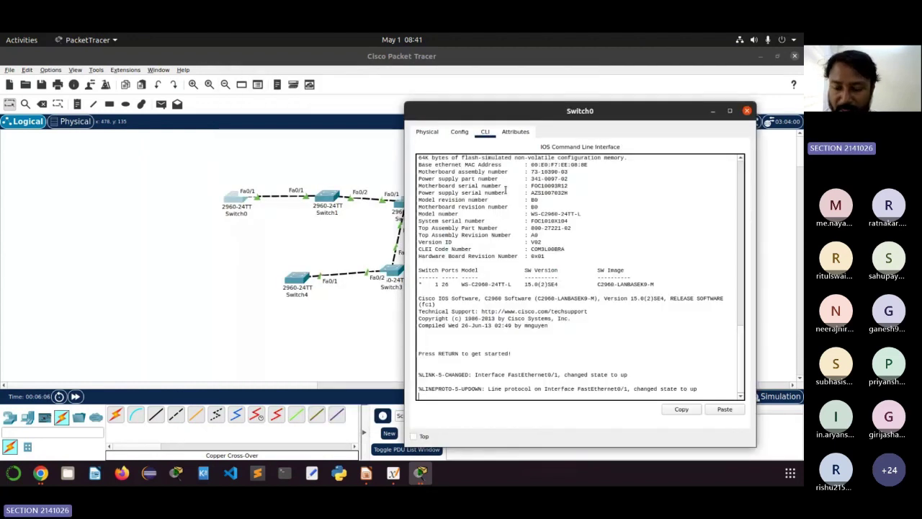
click(469, 393)
key(Return)
key(Return)
key(Return)
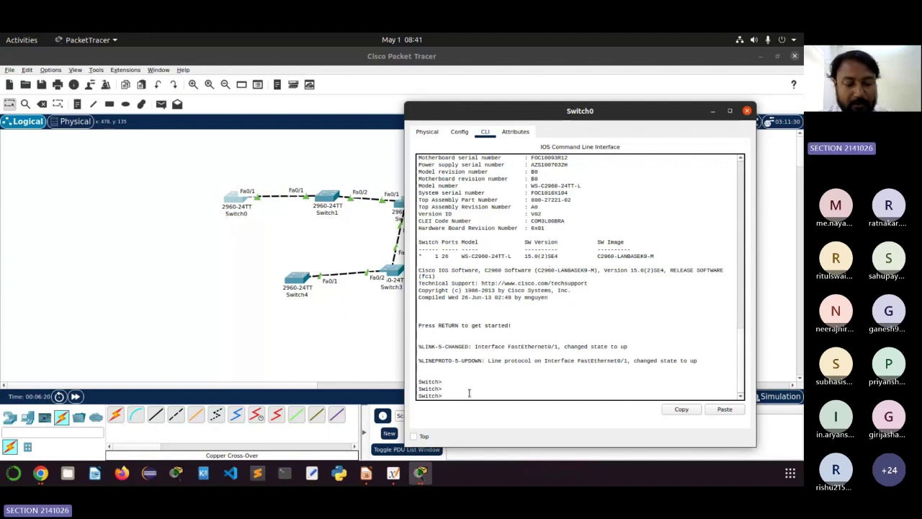
Step: Run 'en' and then 'config term' to reach global configuration mode
text(en)
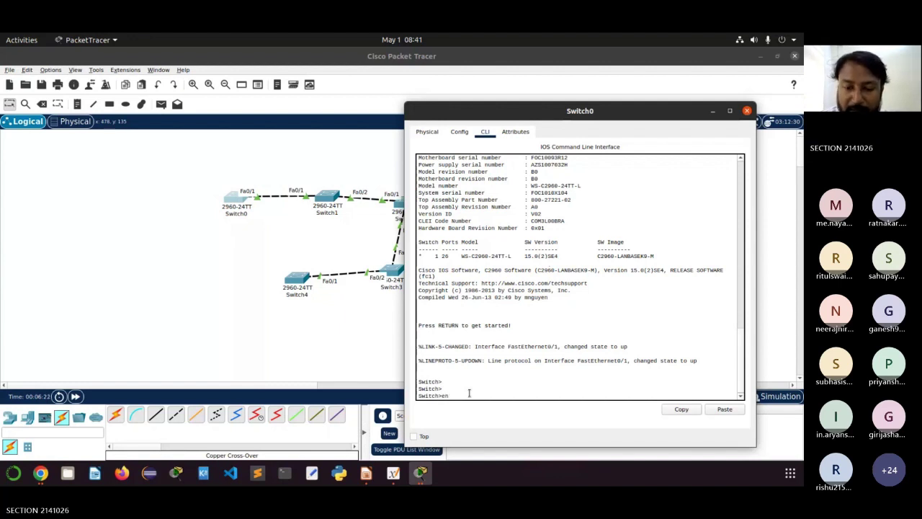
key(Return)
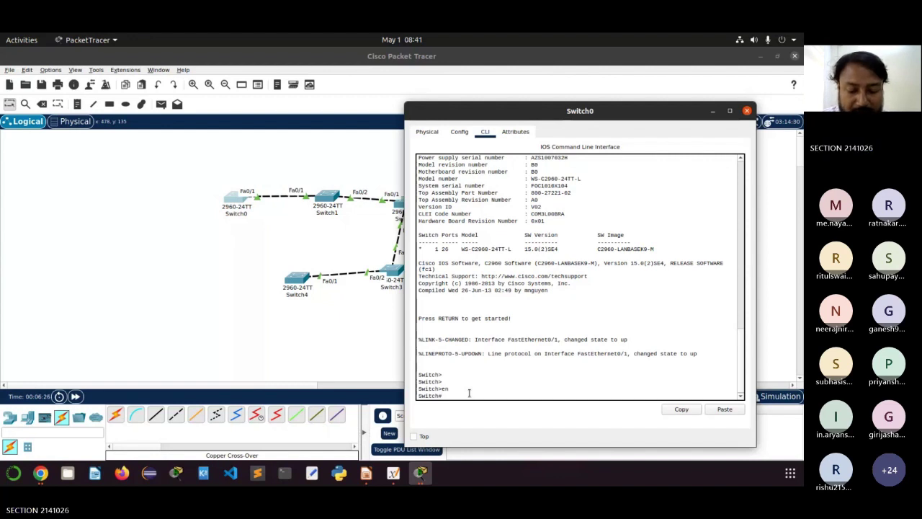
text(co)
key(BackSpace)
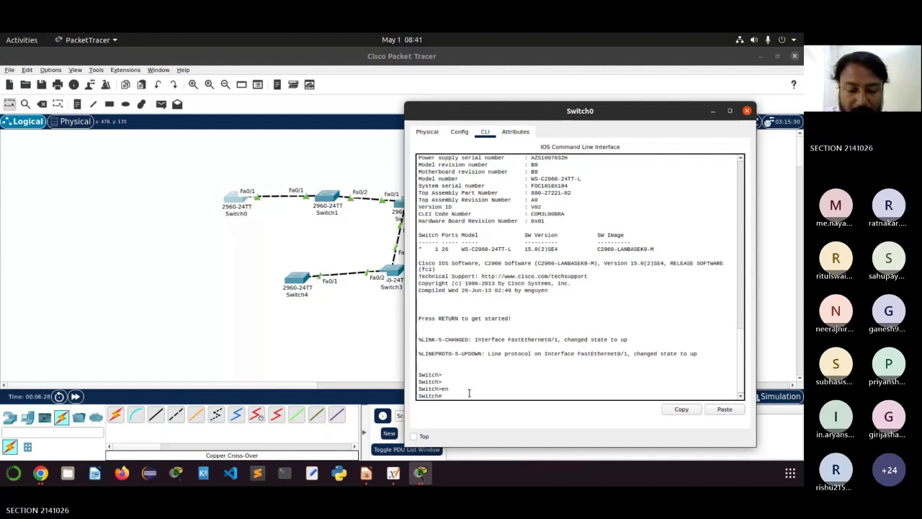
text(nfig t)
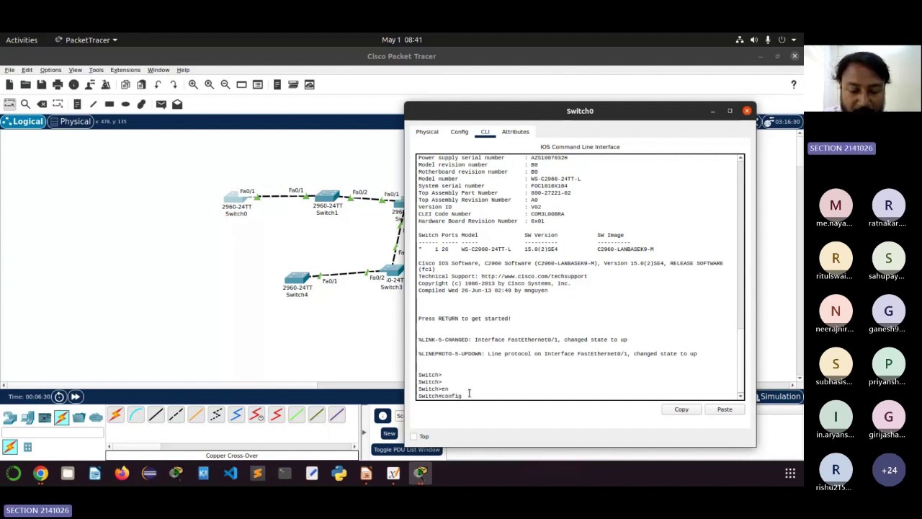
text(erm)
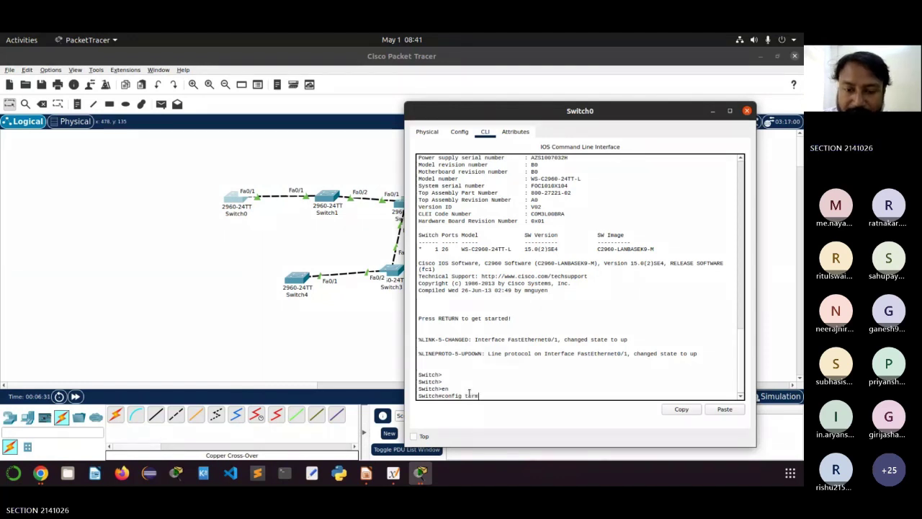
key(Return)
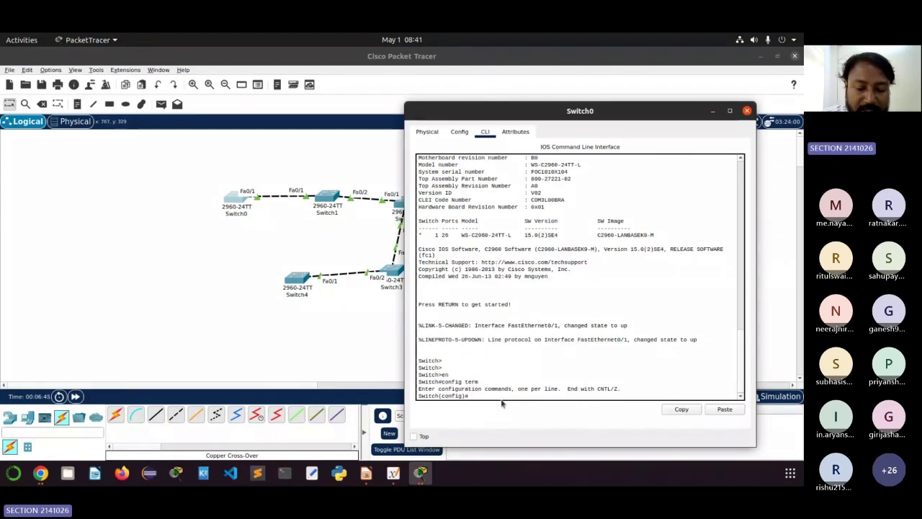
Step: Enter 'interface Fa0/1' and set it to 'switchport mode trunk'
text(interfac)
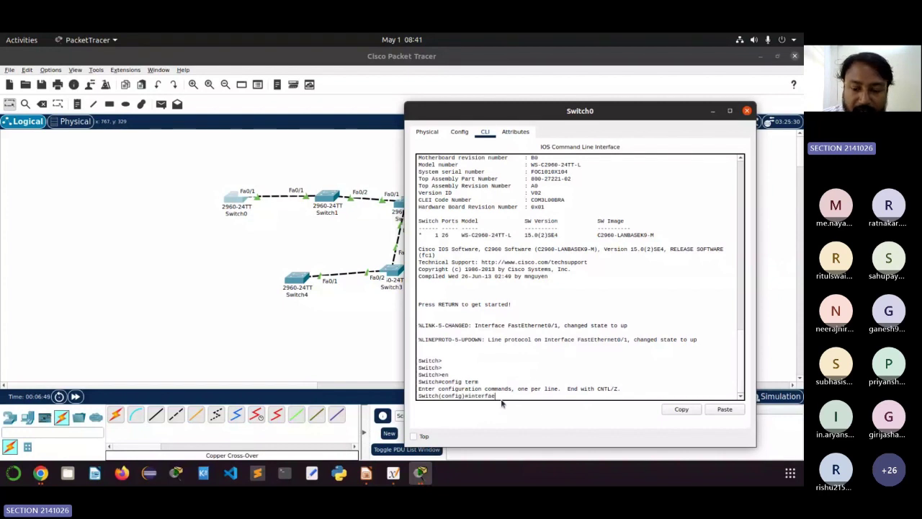
text(e Fa)
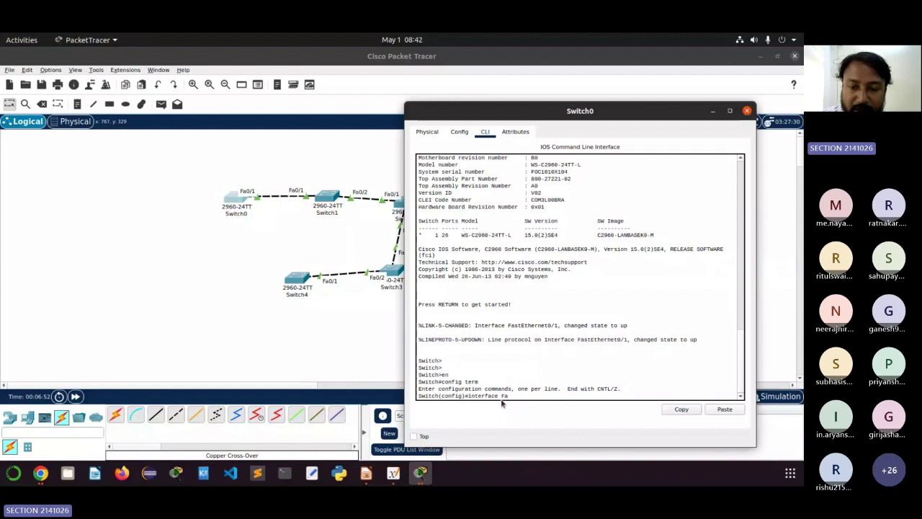
text(0/)
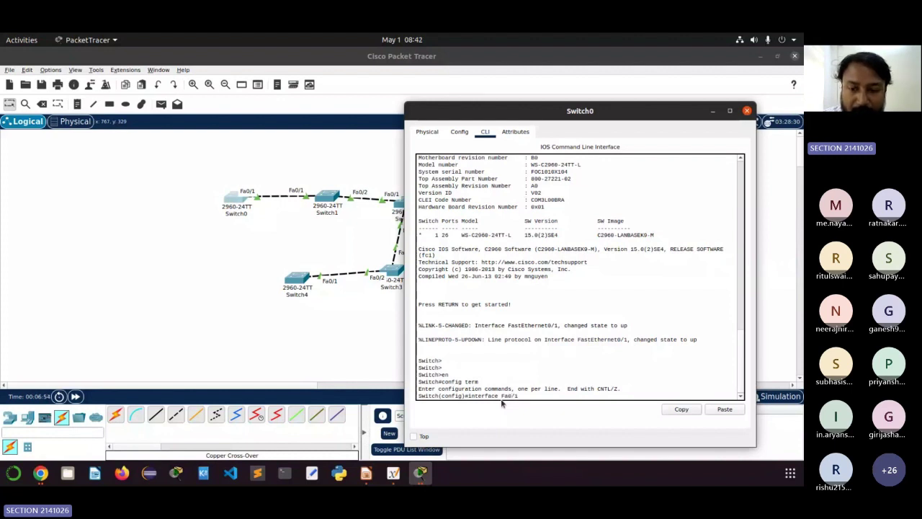
text(1)
key(Return)
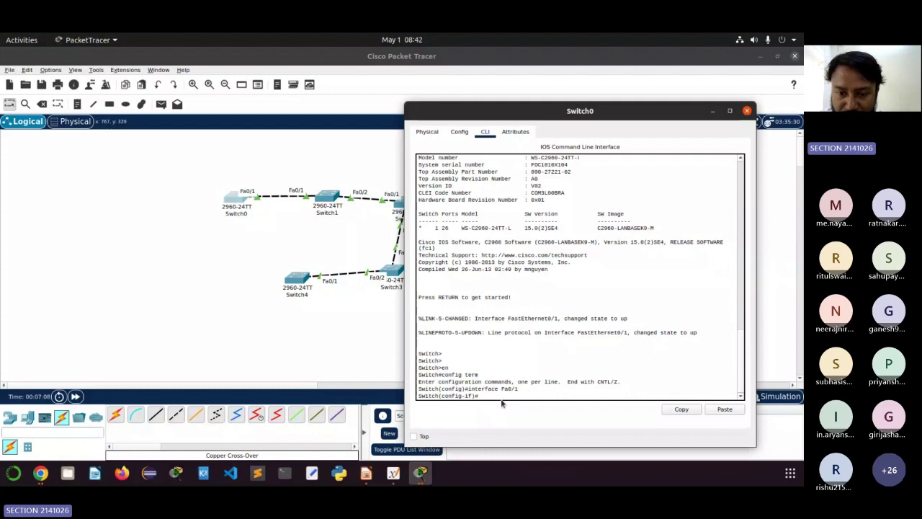
text(sw)
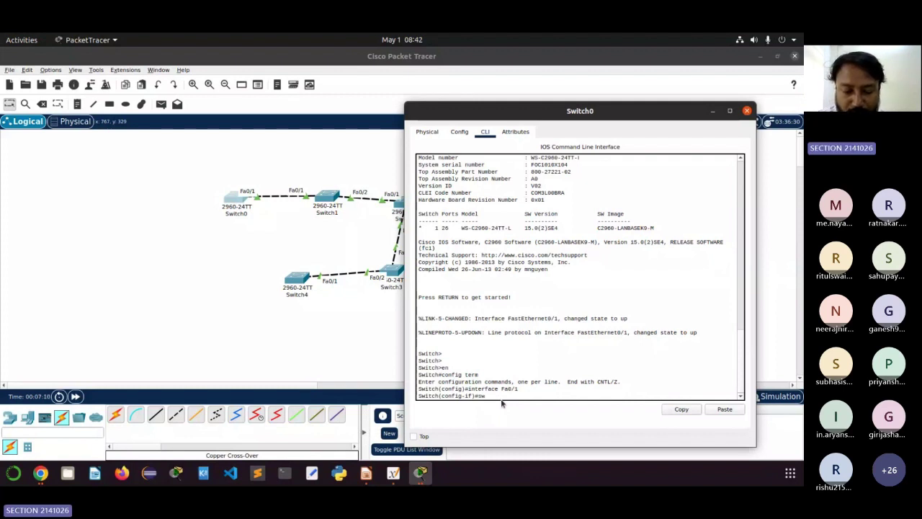
text(itchp)
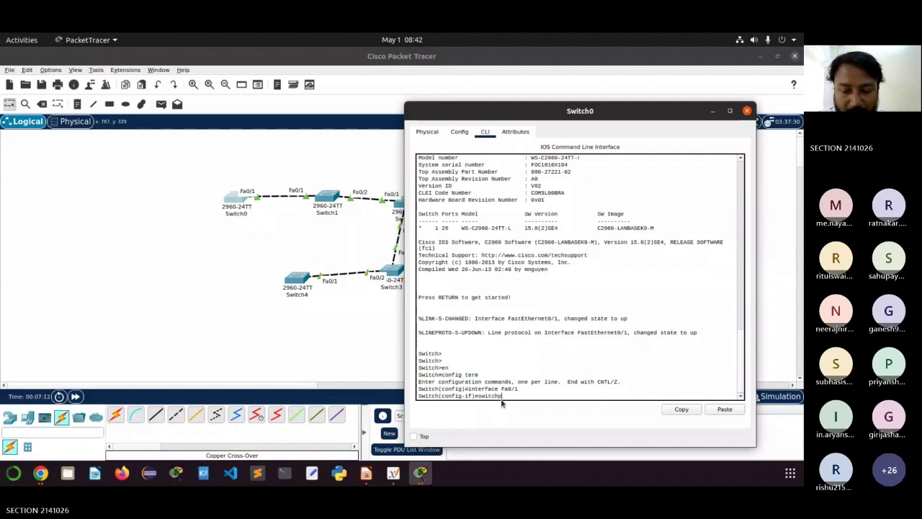
text(ort mode)
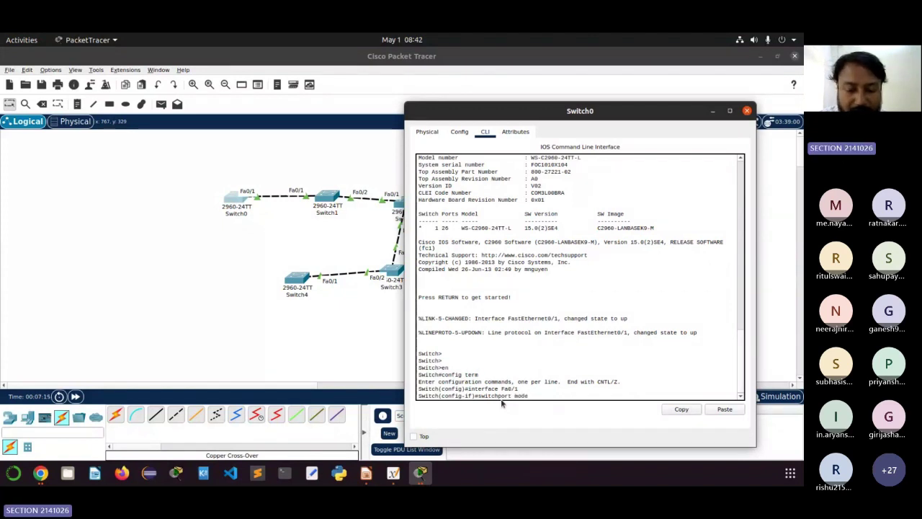
text( trunk)
key(Return)
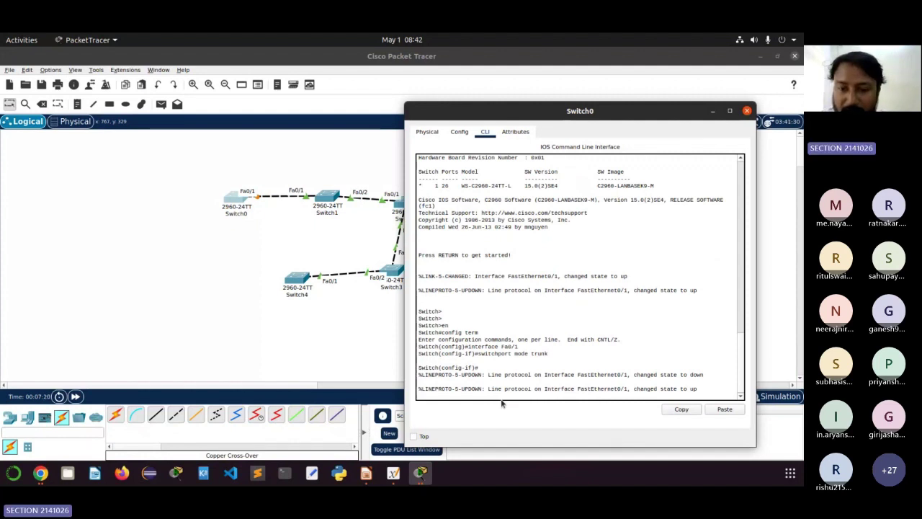
key(Return)
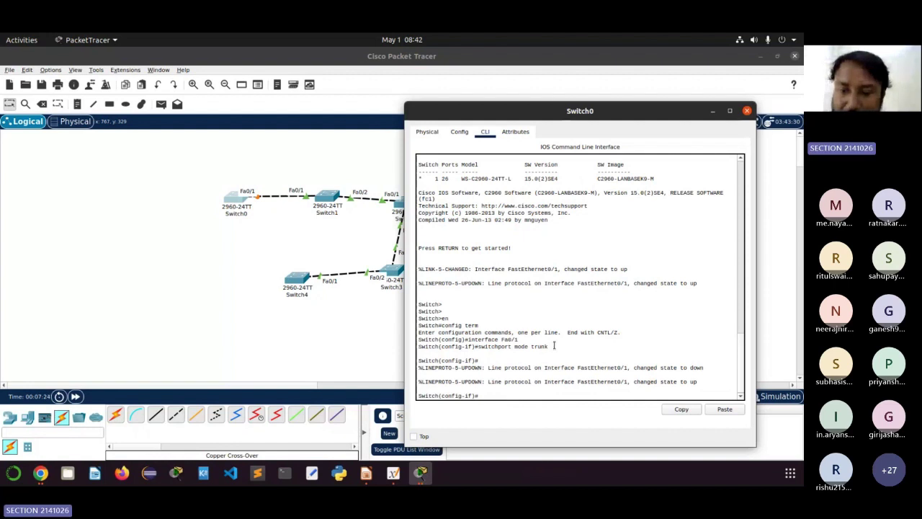
Step: Highlight the trunk commands for explanation and widen the Switch0 CLI window
drag(554, 345, 482, 339)
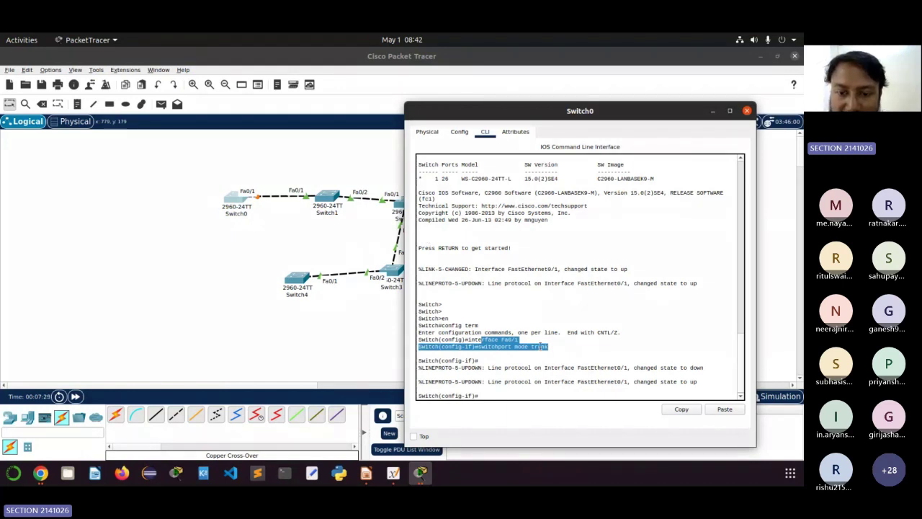
drag(548, 346, 516, 346)
click(489, 393)
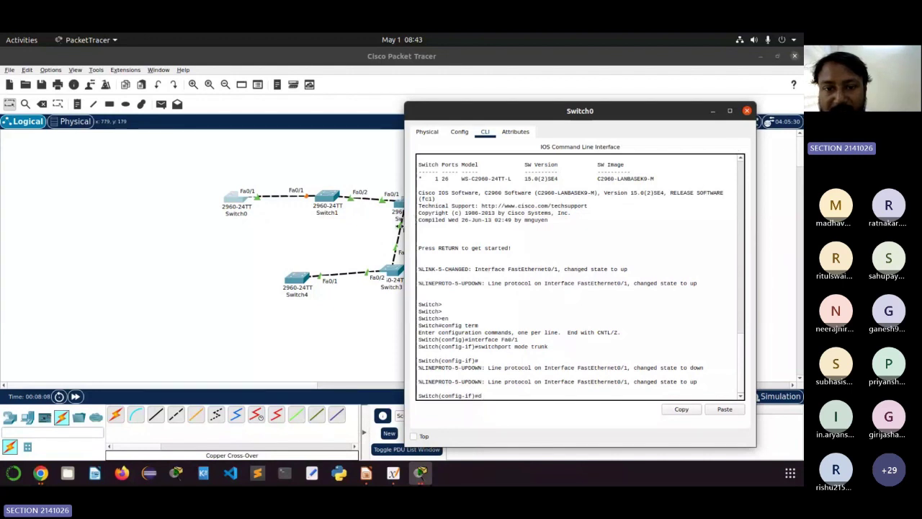
drag(404, 206, 223, 206)
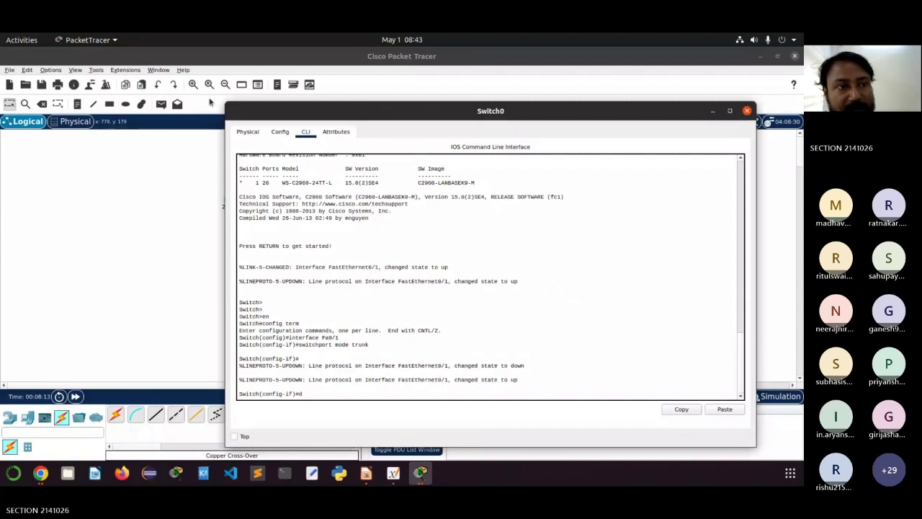
click(51, 70)
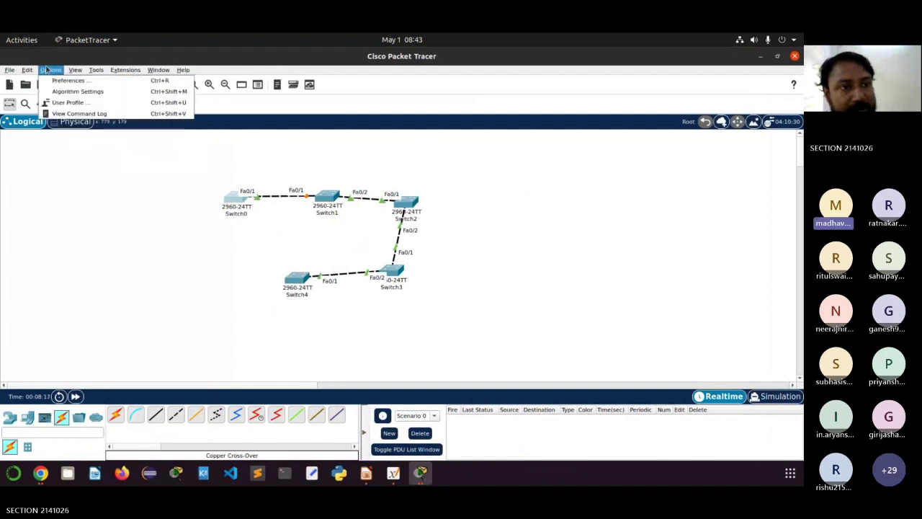
Step: Set the CLI font size to 18 on the Preferences Font tab, apply it, and close
key(Escape)
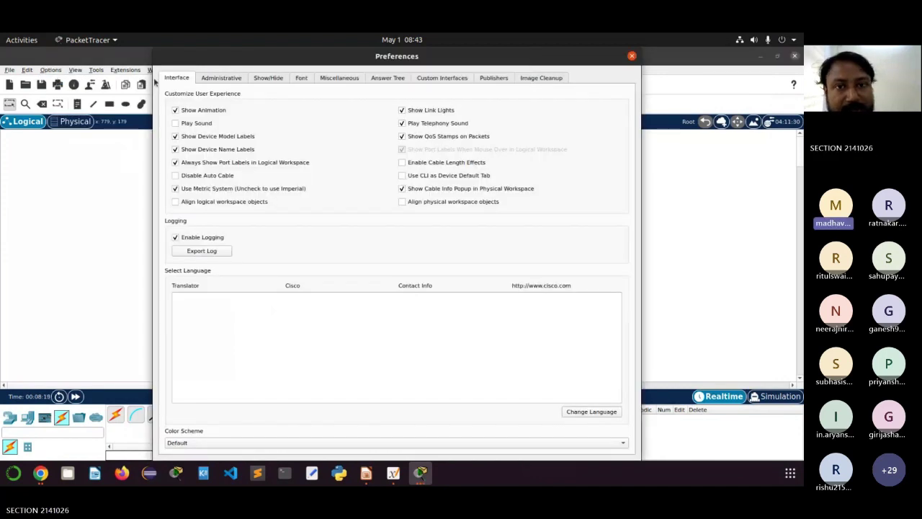
click(301, 78)
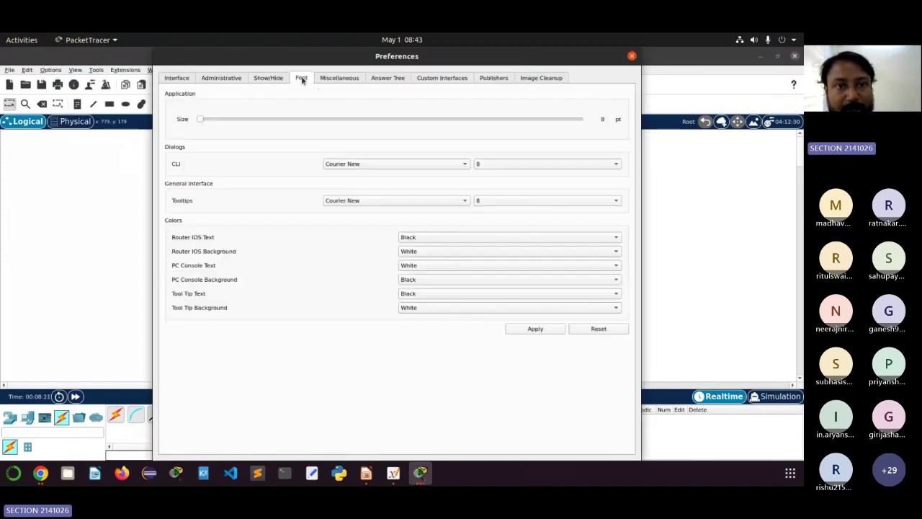
click(479, 164)
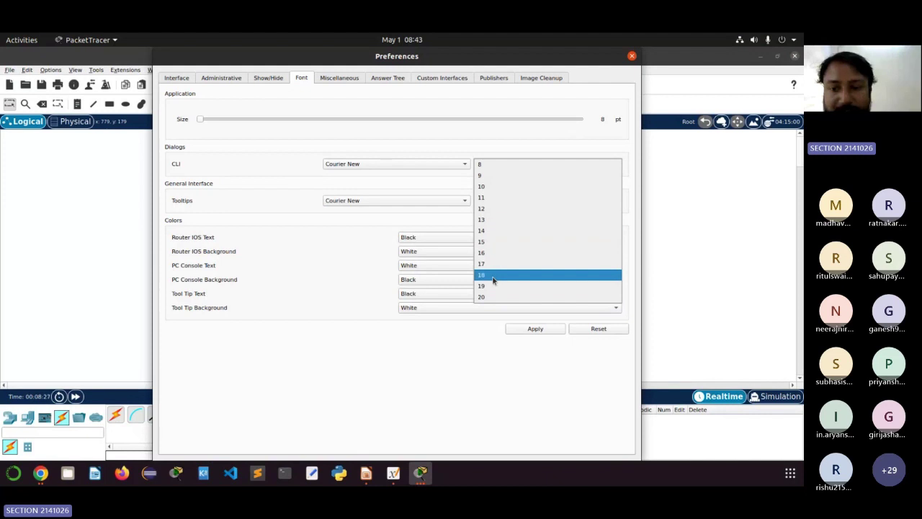
click(493, 280)
click(537, 328)
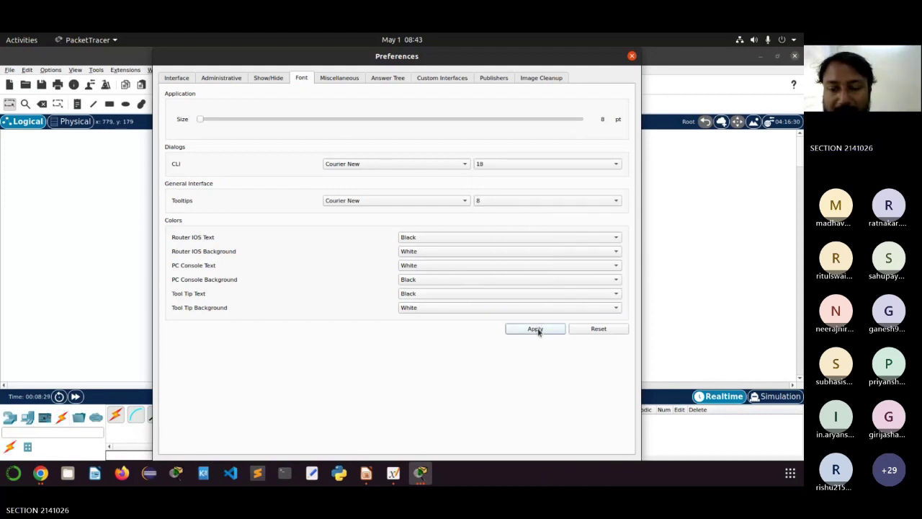
click(632, 56)
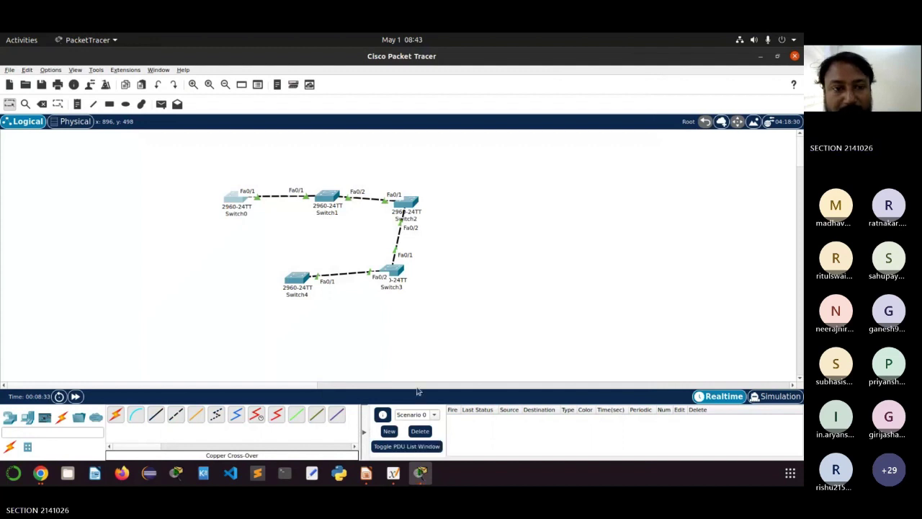
Step: Reopen Switch0's CLI, remove a stray character, and highlight the config term command
click(236, 200)
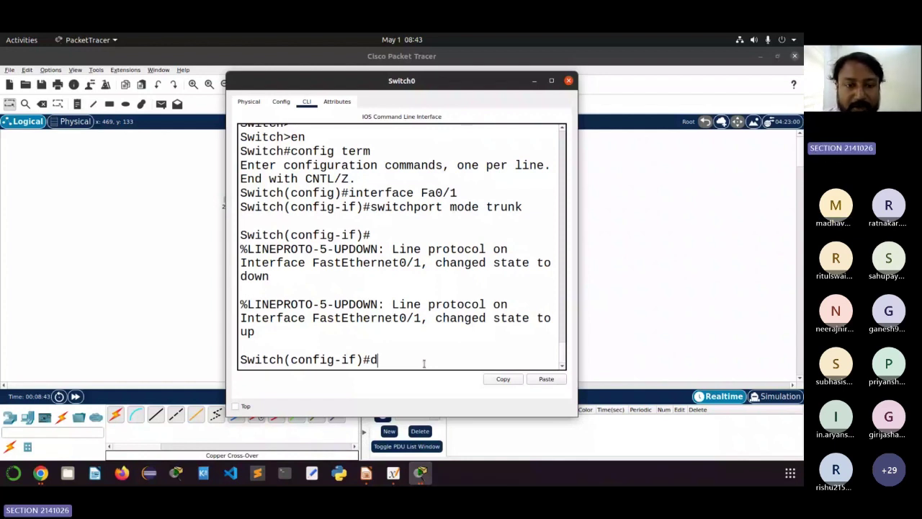
key(BackSpace)
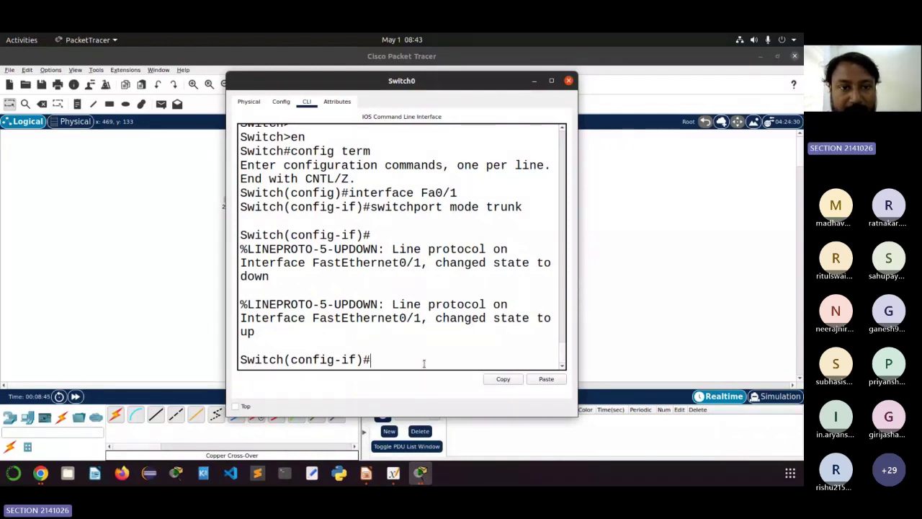
scroll(383, 269, up, 1)
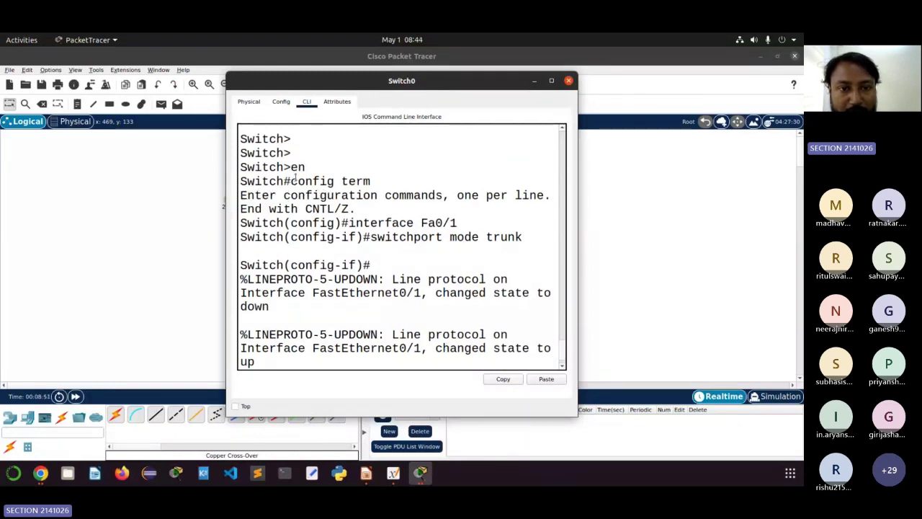
drag(294, 180, 365, 180)
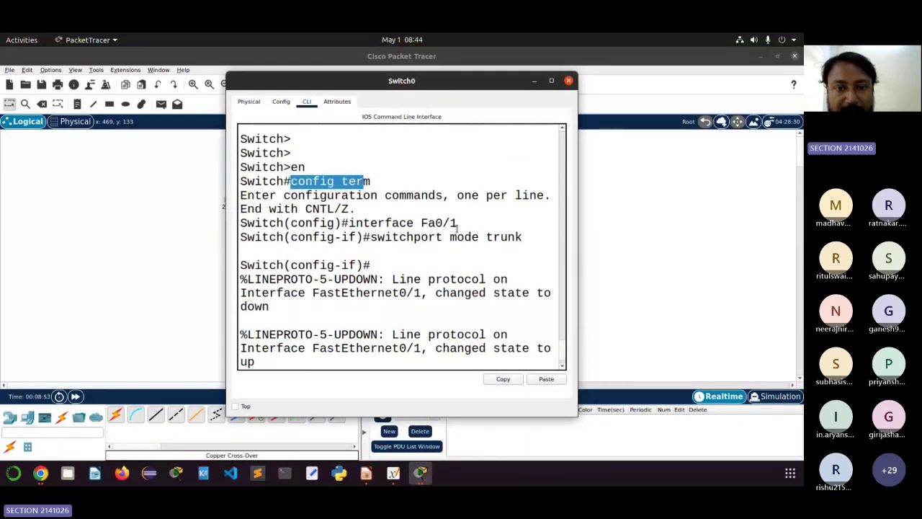
drag(458, 225, 348, 223)
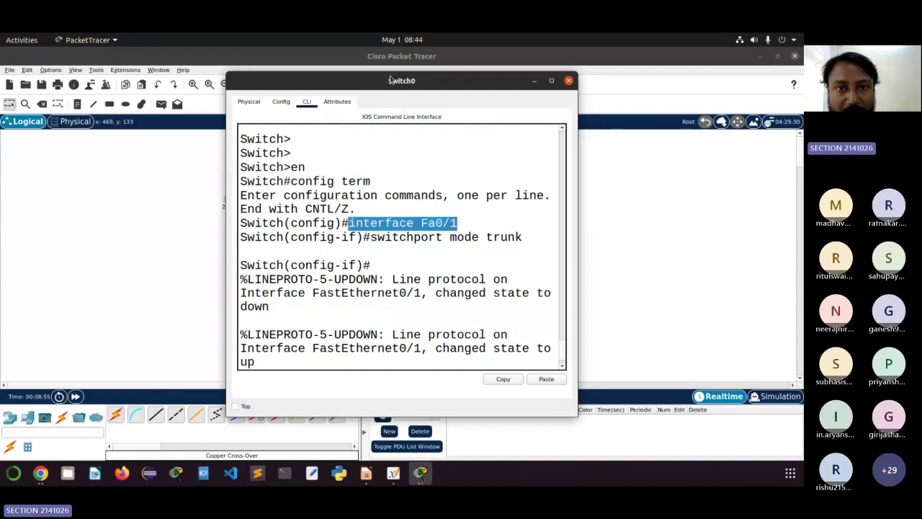
drag(389, 80, 548, 90)
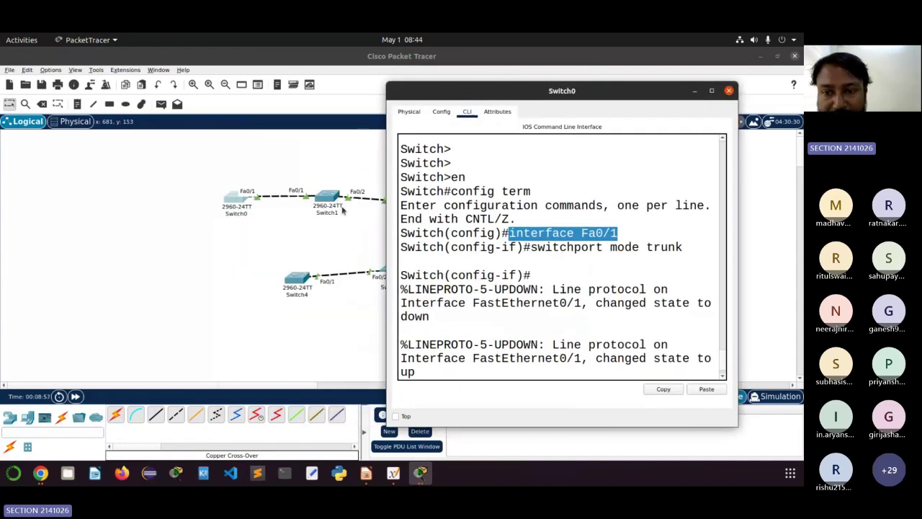
Step: Highlight the interface Fa0/1 and switchport mode trunk commands in Switch0's CLI history
drag(619, 232, 507, 232)
click(552, 245)
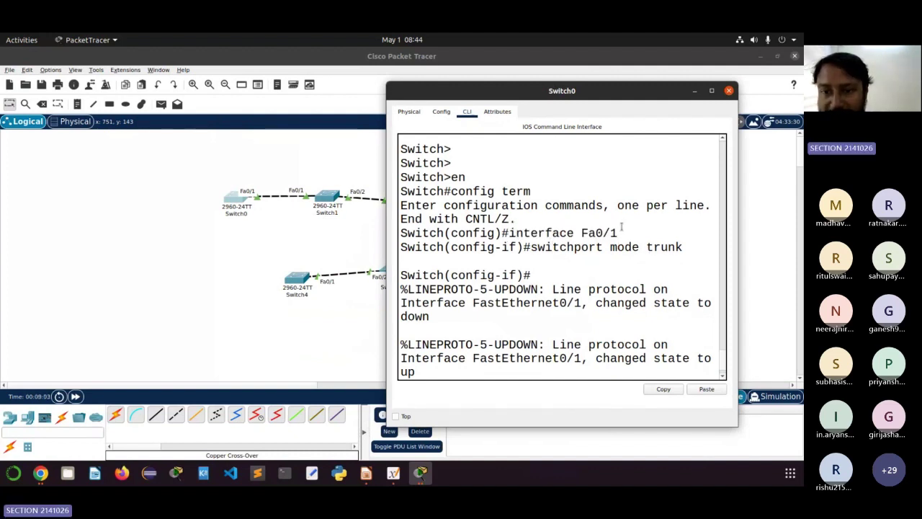
drag(618, 233, 444, 246)
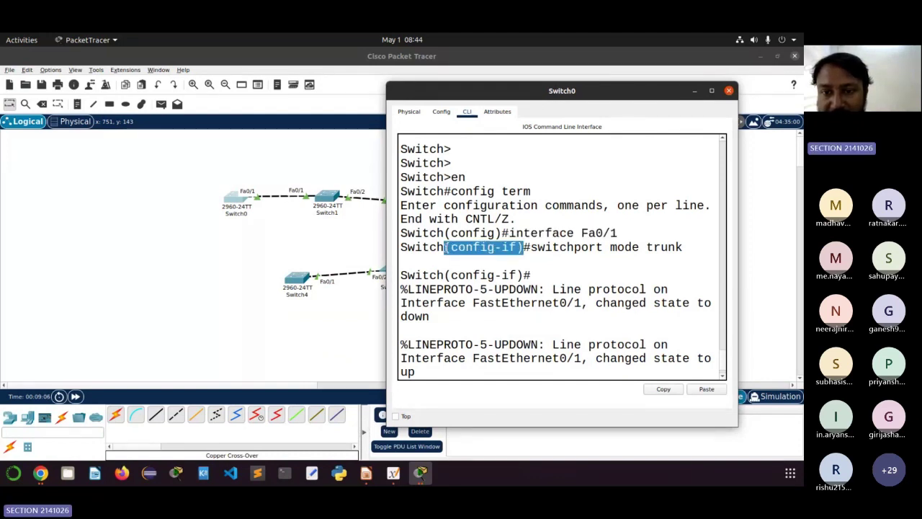
click(633, 246)
click(688, 247)
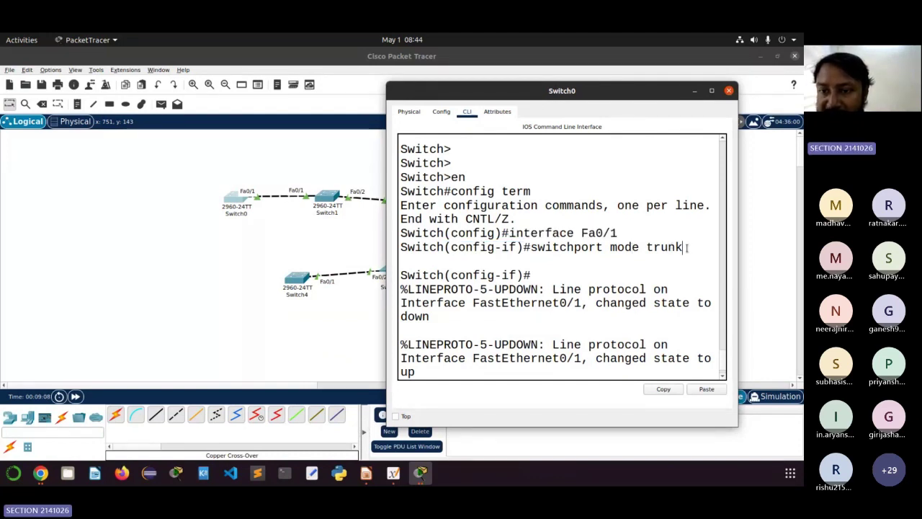
drag(688, 247, 668, 249)
click(533, 247)
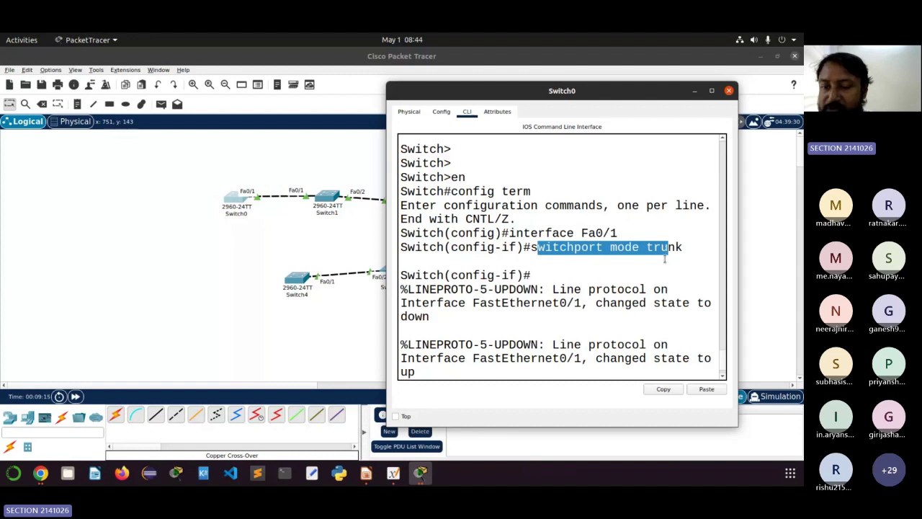
key(Return)
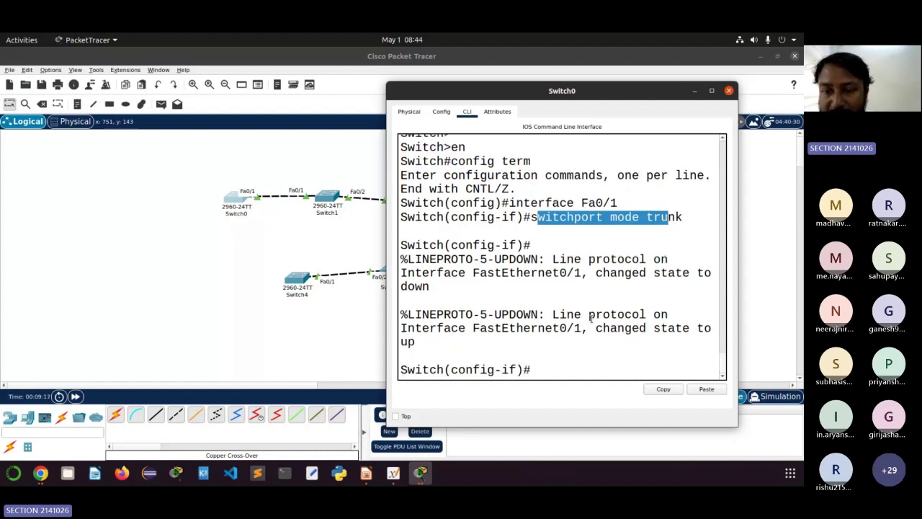
click(540, 370)
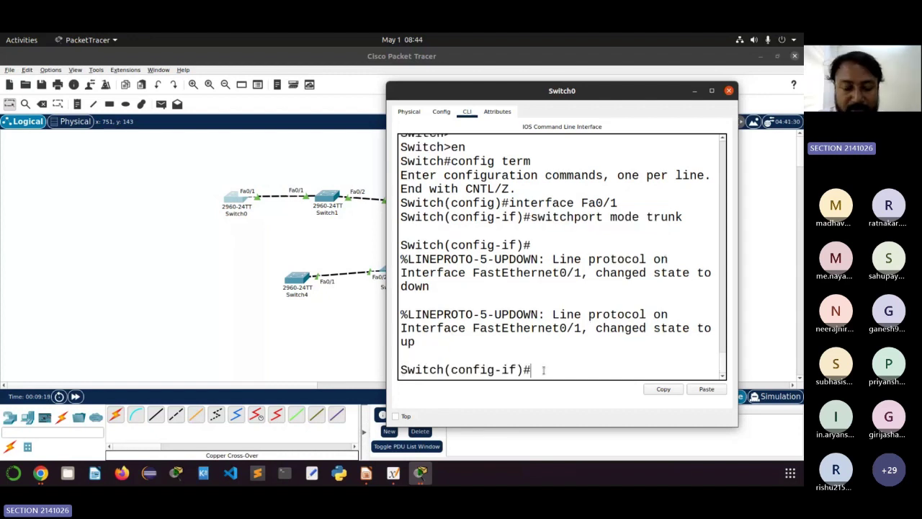
Step: Save the configuration with 'do write', run 'exit', and close Switch0's window
text(do)
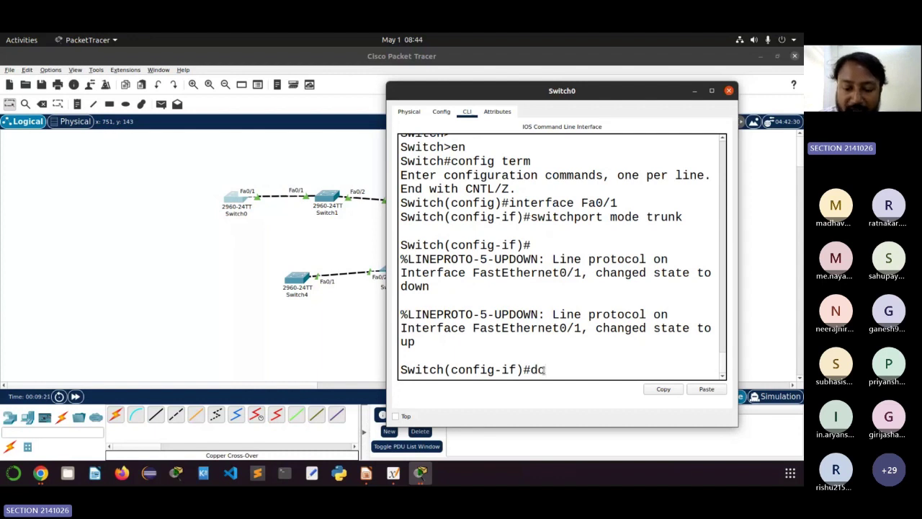
text( write)
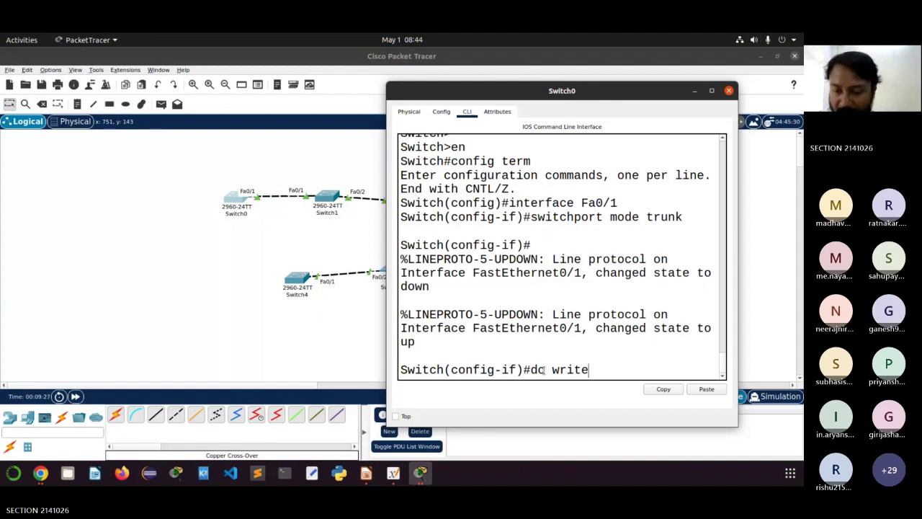
key(Return)
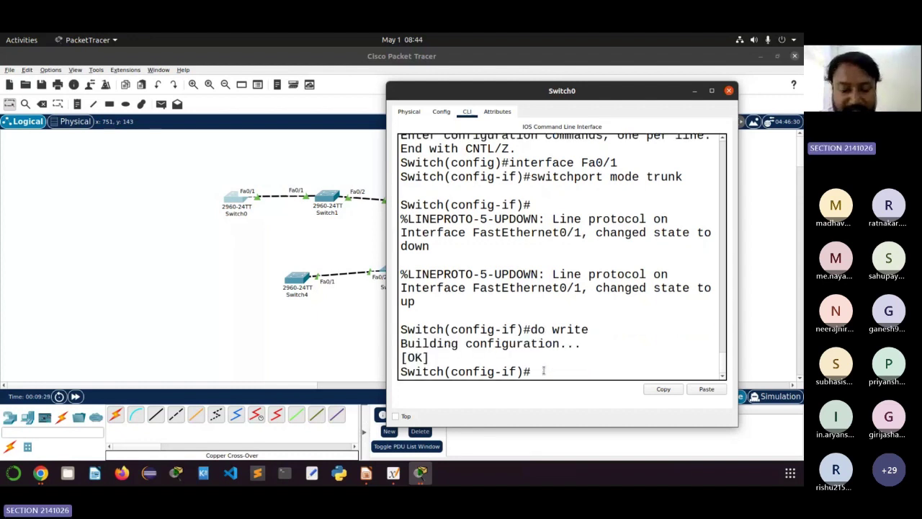
text(exit)
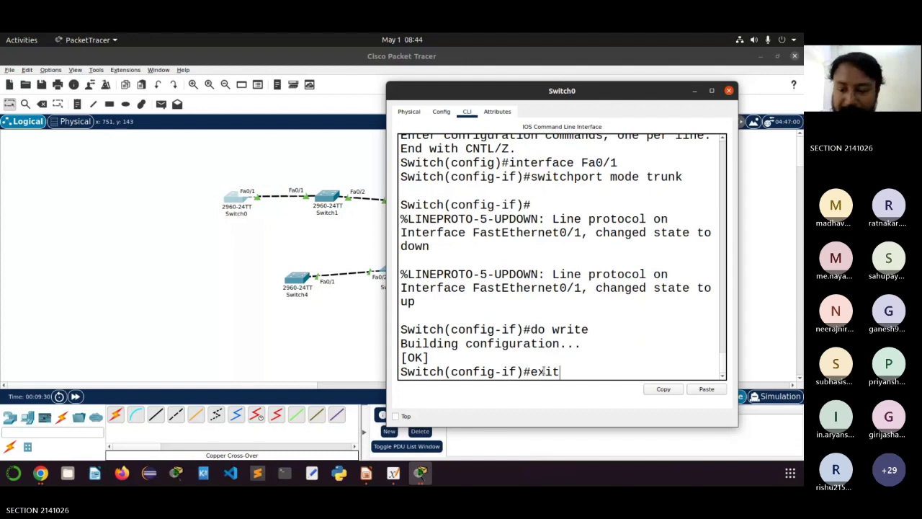
key(Return)
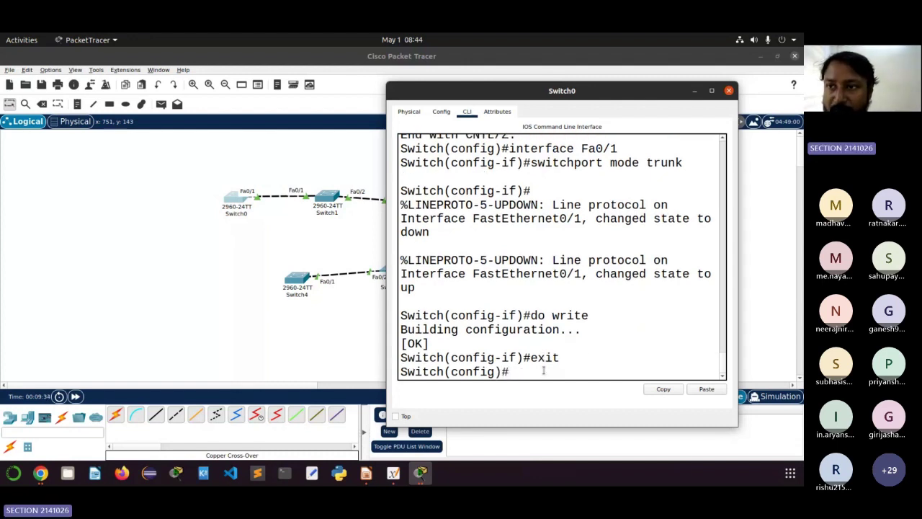
click(730, 91)
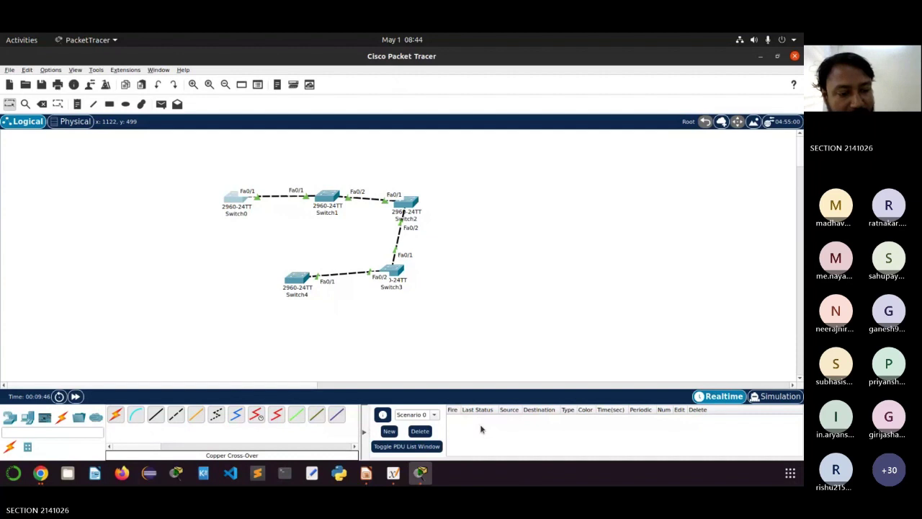
Step: Switch to the Teams meeting in Chrome, admit both lobby guests from People, and minimize Chrome
click(40, 473)
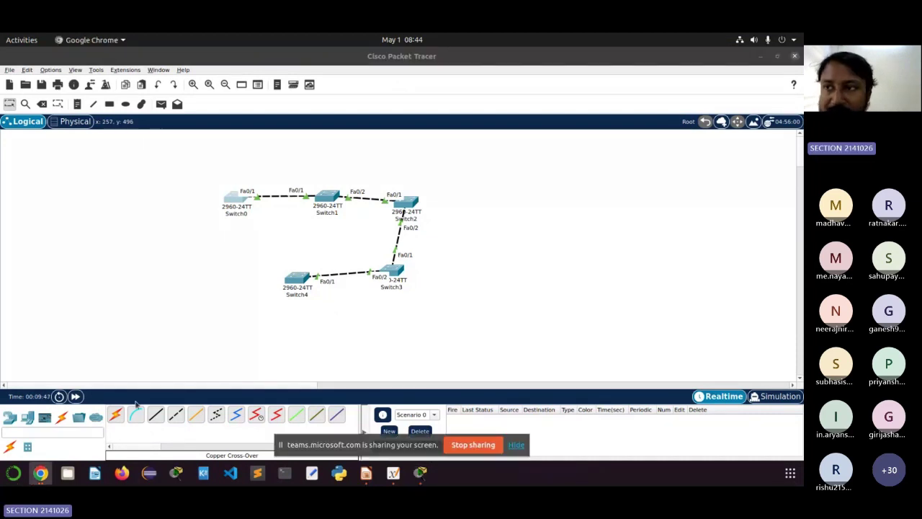
key(super+d)
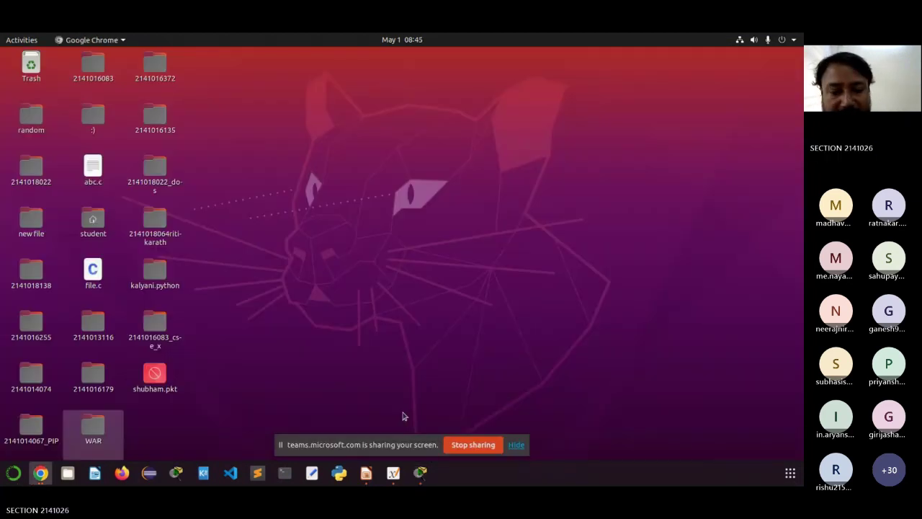
click(41, 472)
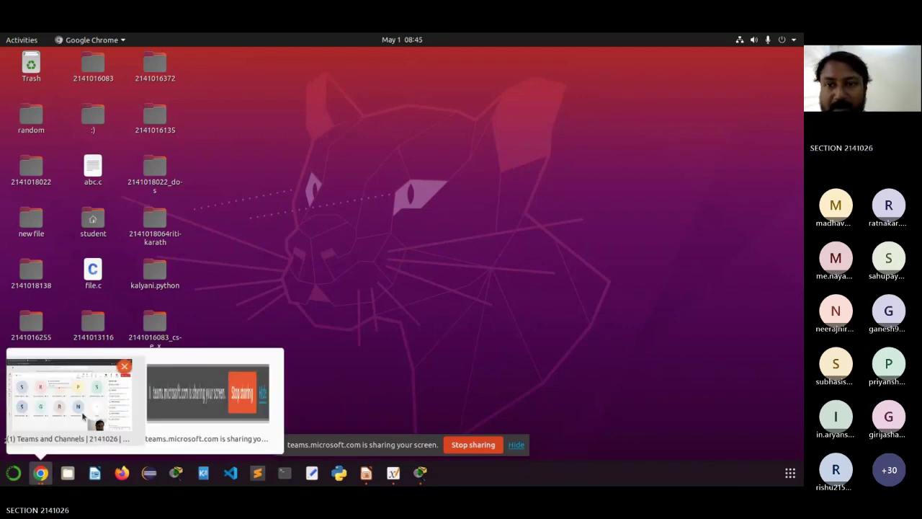
click(83, 416)
click(489, 142)
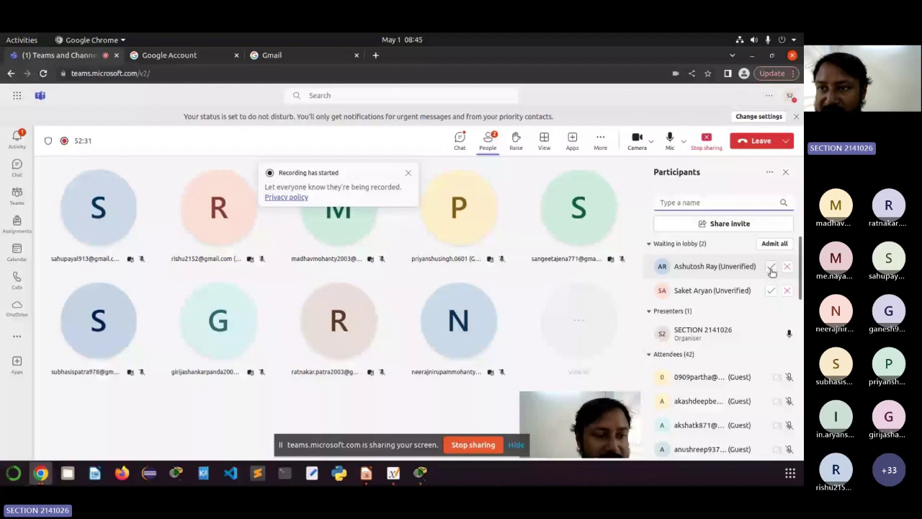
click(772, 268)
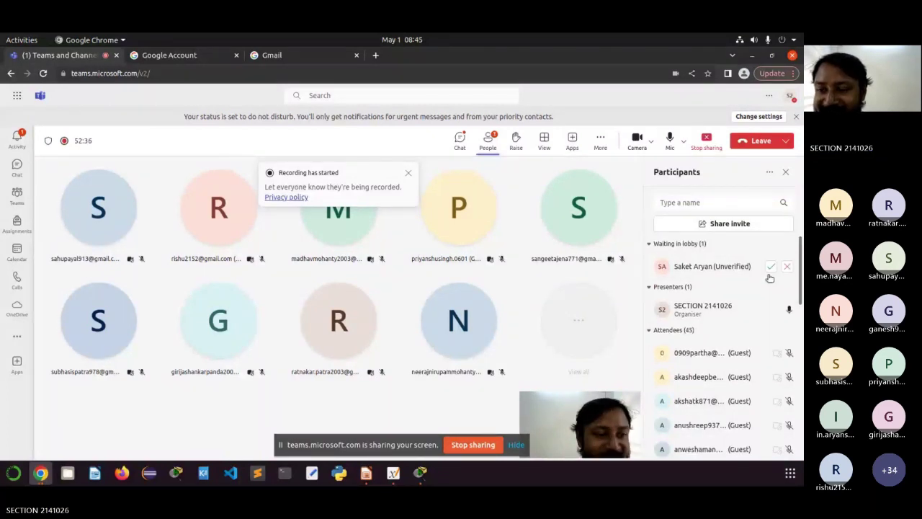
click(770, 269)
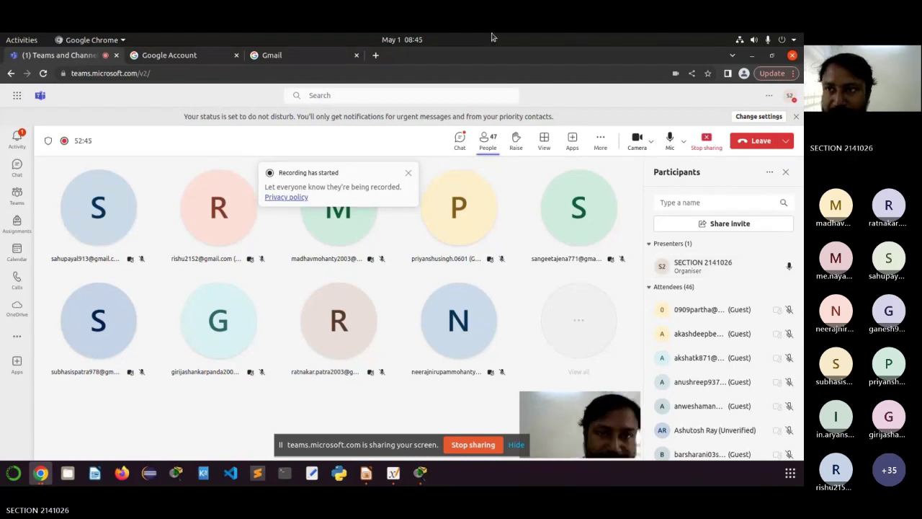
click(753, 58)
Step: Restore Packet Tracer, open Switch1's CLI at the Switch> prompt, and move its window aside
mouse_move(425, 479)
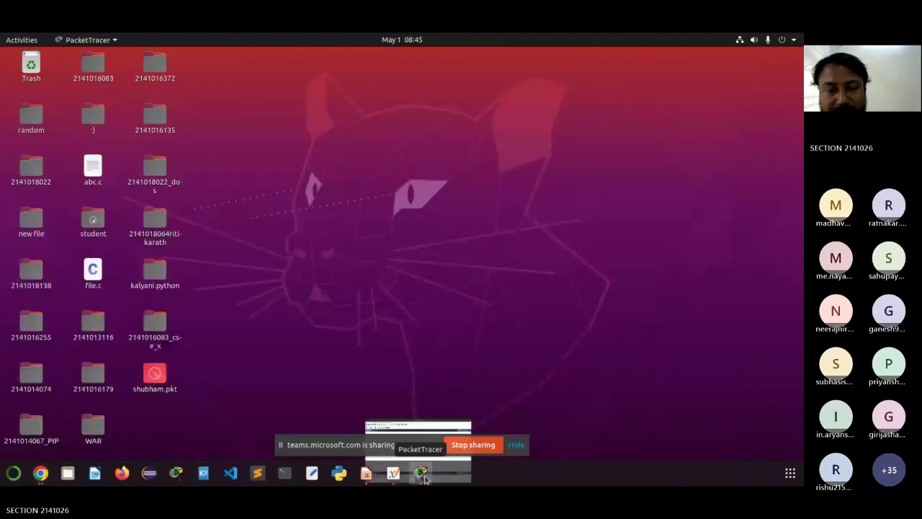
click(420, 472)
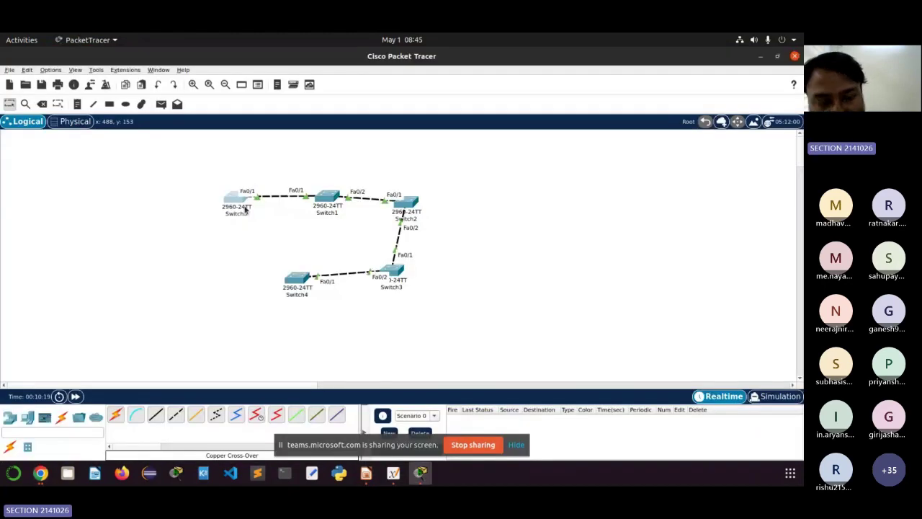
mouse_move(238, 201)
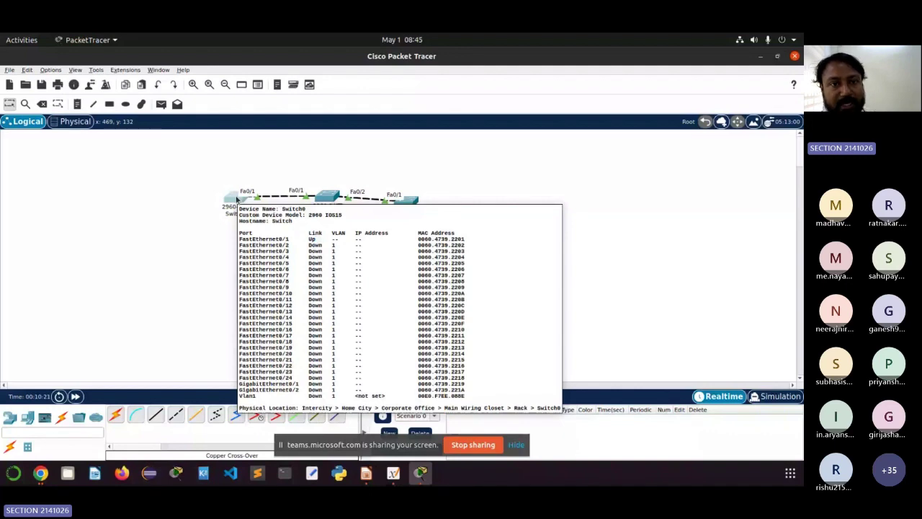
click(326, 195)
click(307, 102)
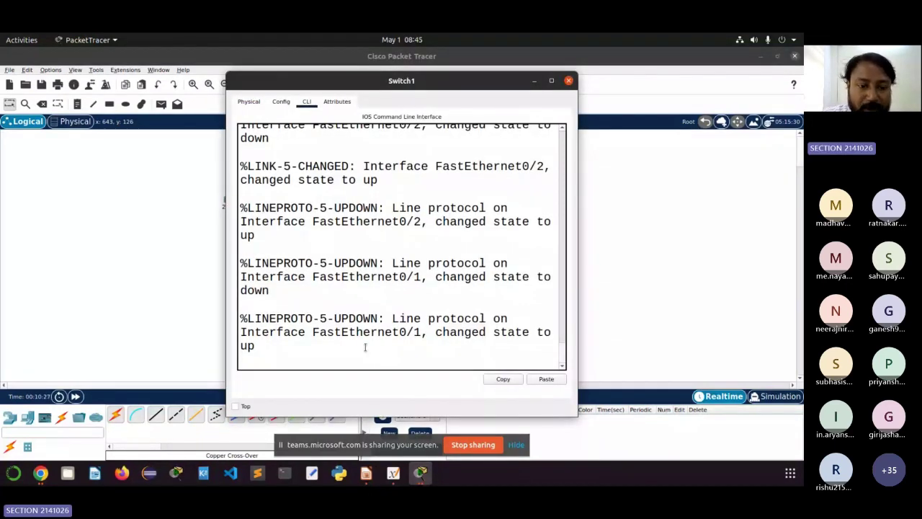
key(Return)
key(Return)
key(Return)
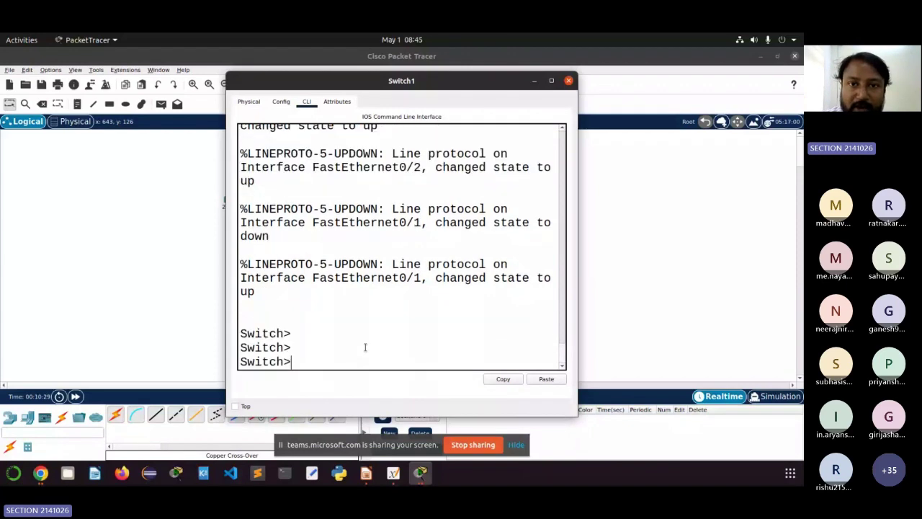
drag(427, 79, 654, 83)
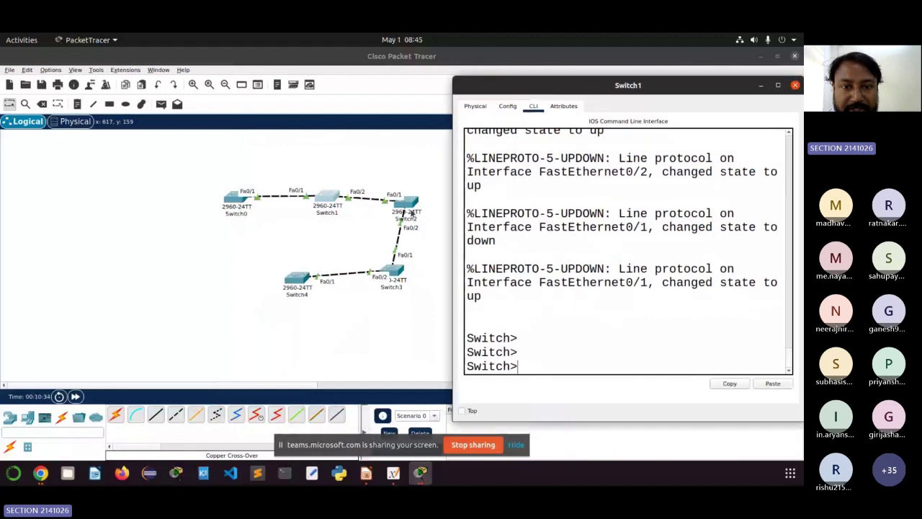
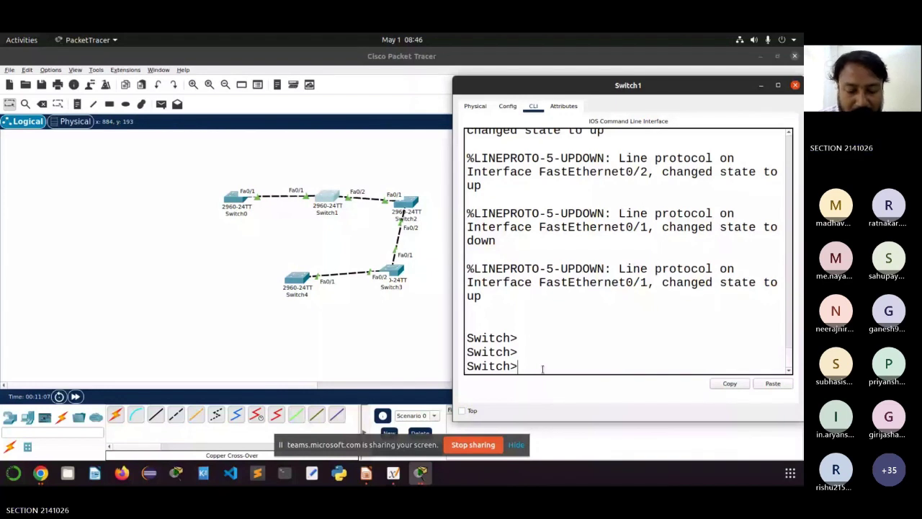
Step: Put Switch1 into privileged and then global configuration mode with en and config term
text(en)
key(Return)
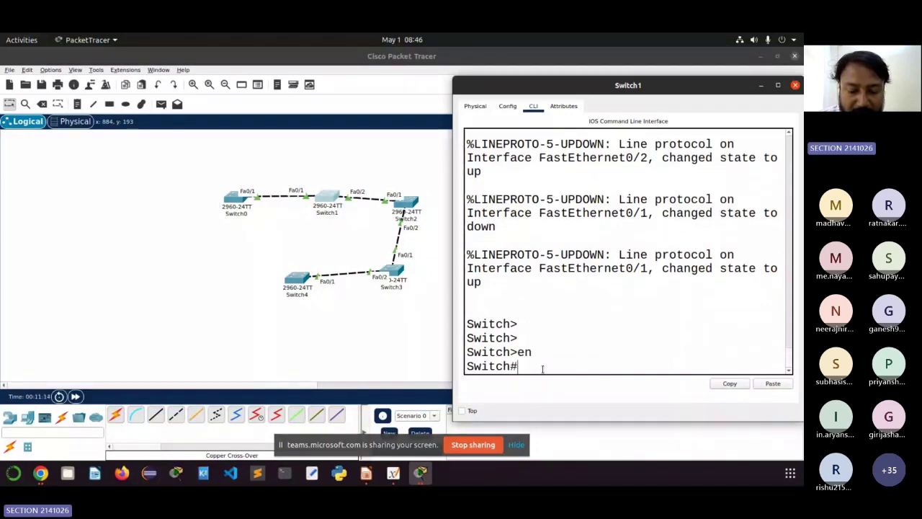
text(config term)
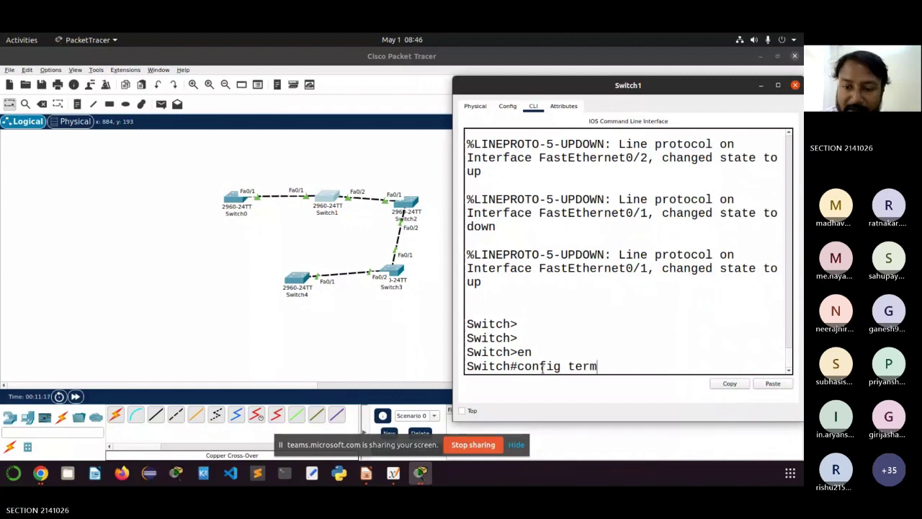
key(Return)
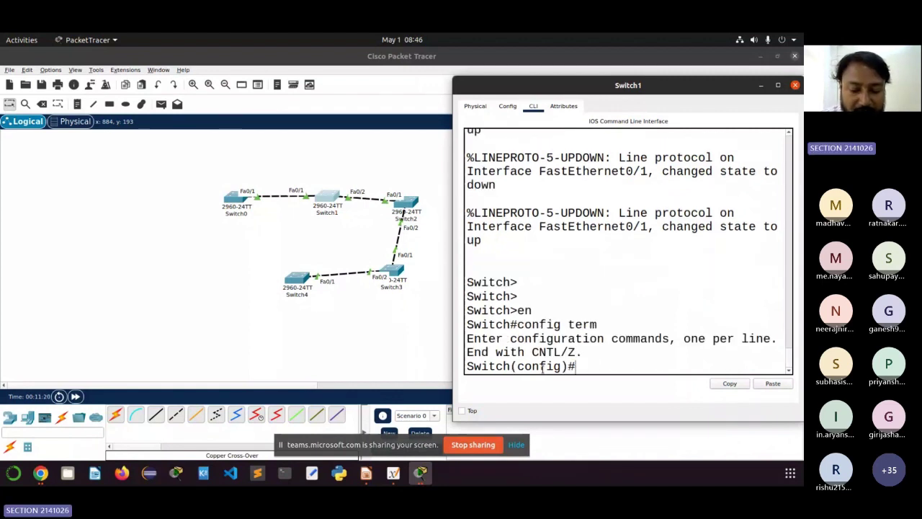
Step: Select Switch1's interface range Fa0/1-2
text(inter)
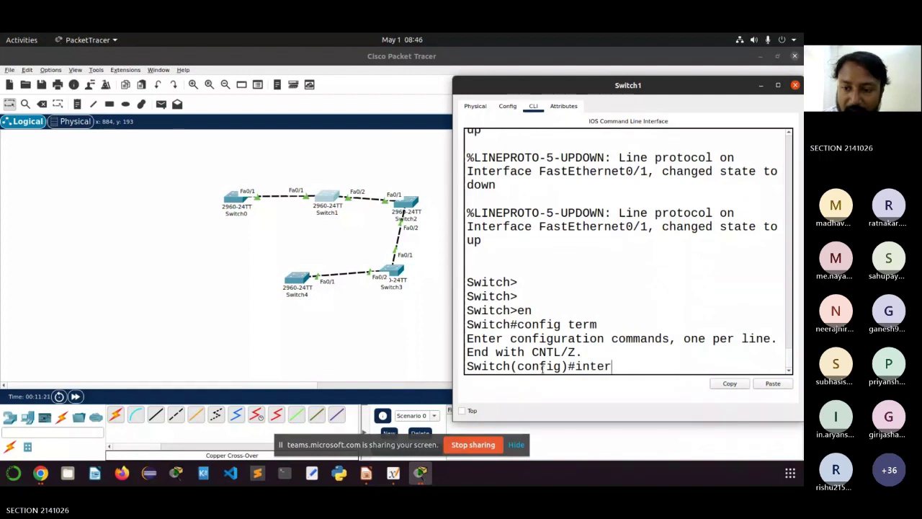
text(face)
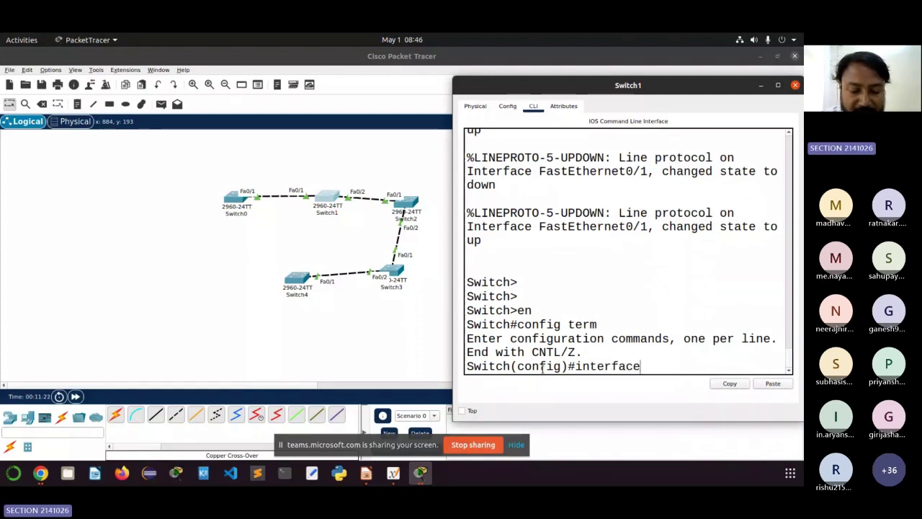
text( rang)
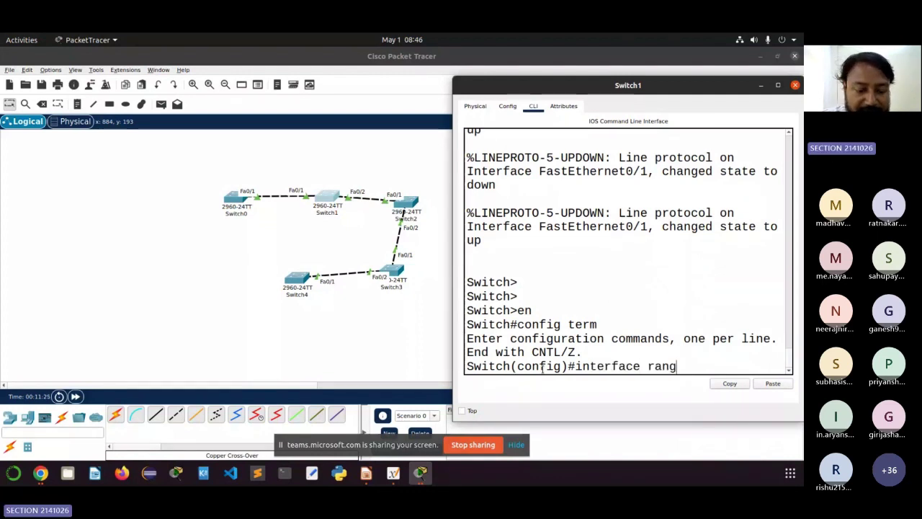
text(e )
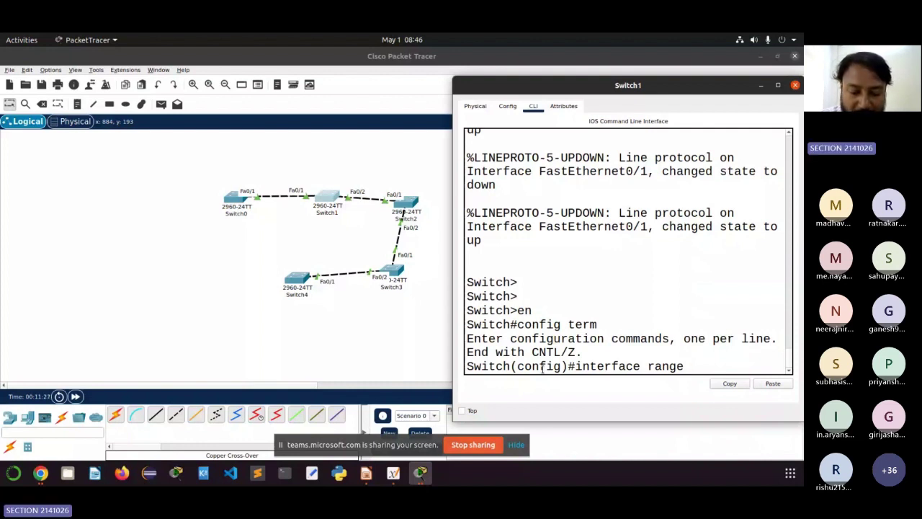
text(Fa0/1)
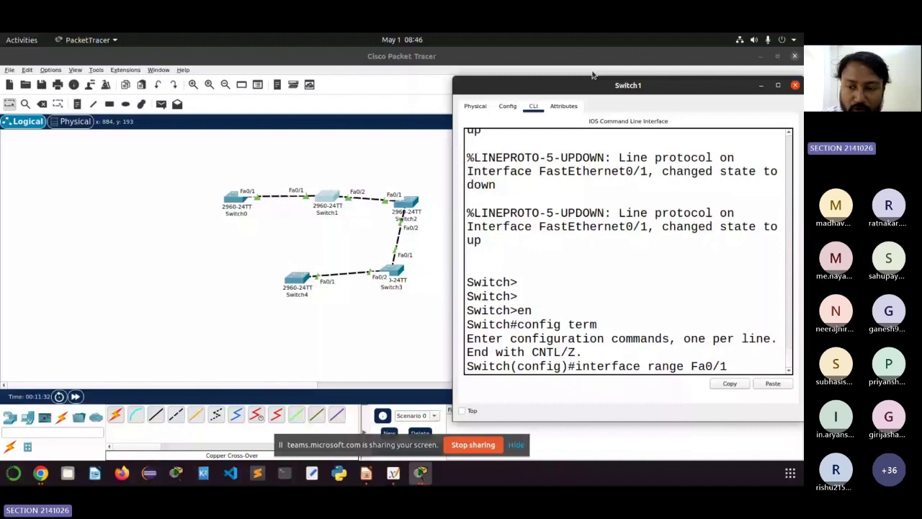
drag(592, 74, 542, 74)
text(-2)
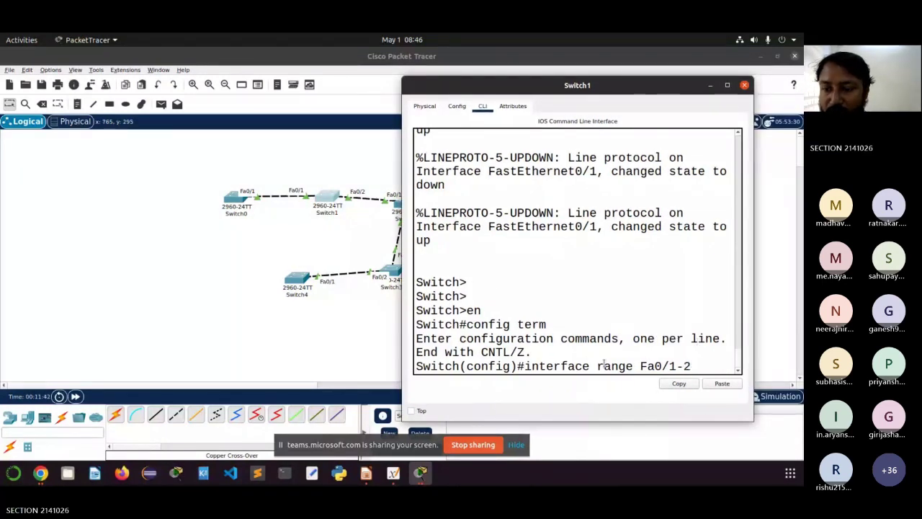
drag(696, 368, 649, 366)
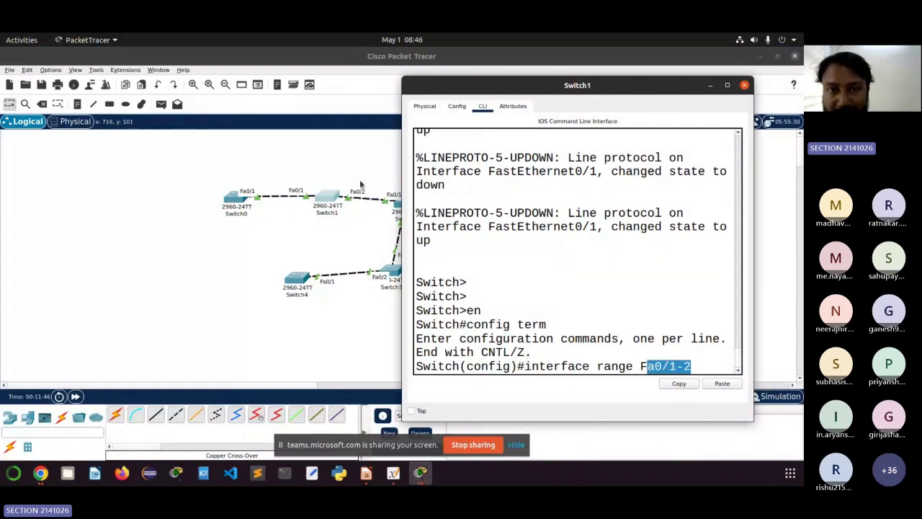
click(652, 364)
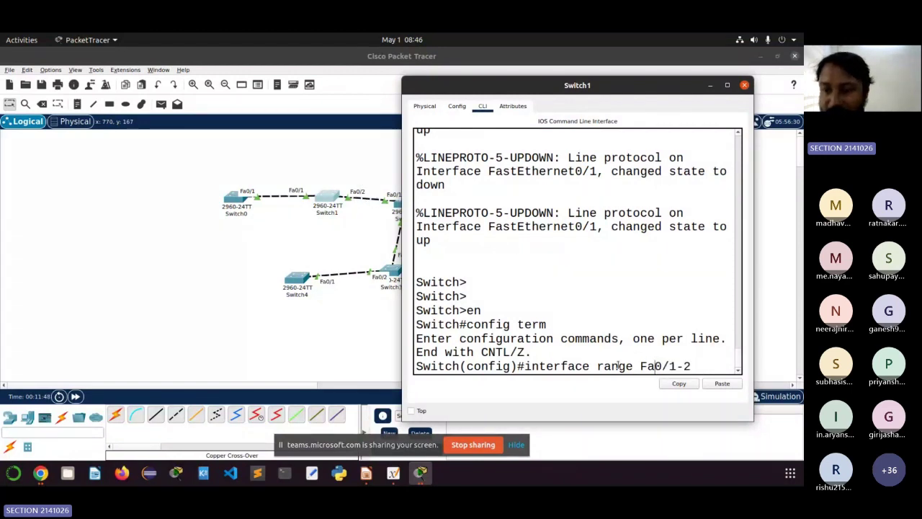
drag(676, 365, 690, 360)
click(689, 362)
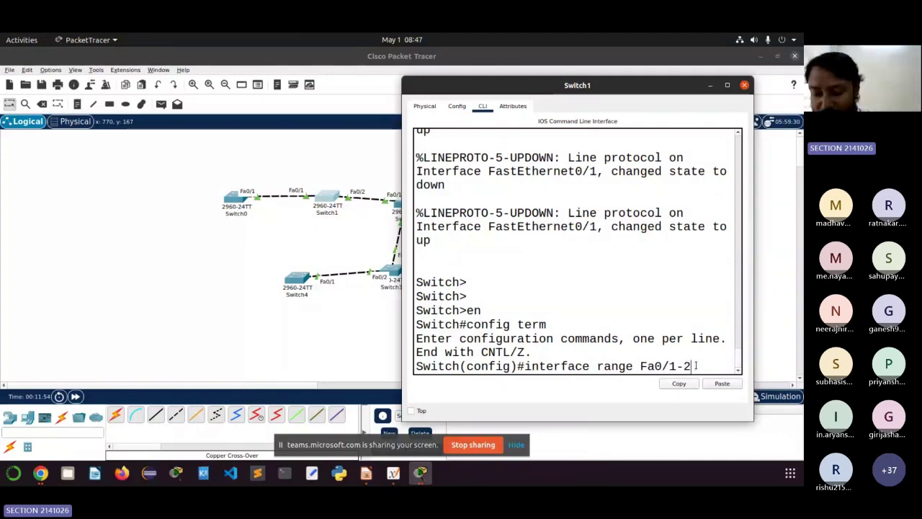
key(Return)
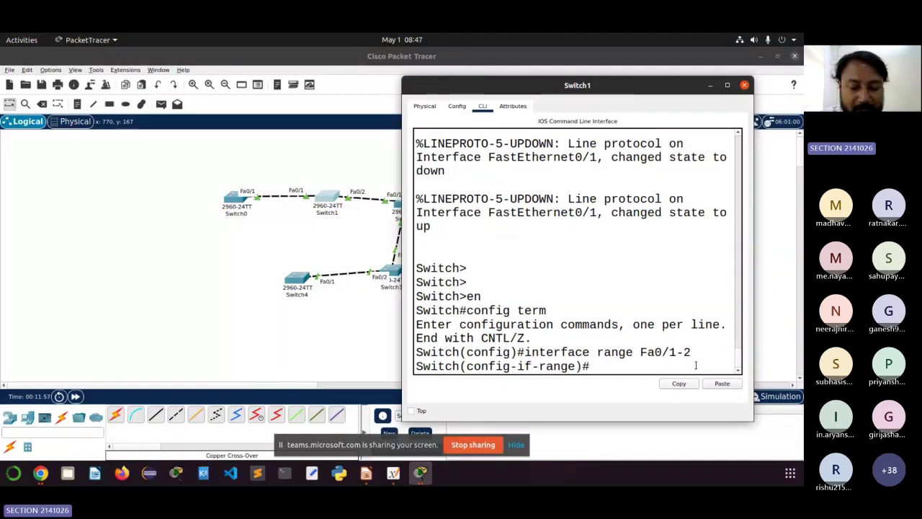
Step: Set Switch1's Fa0/1-2 ports to trunk mode with switchport mode trunk
text(swi)
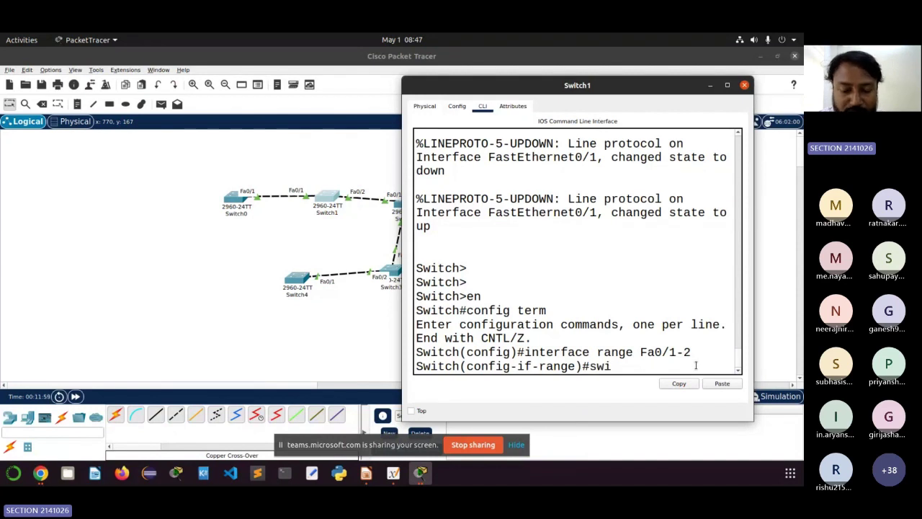
text(t)
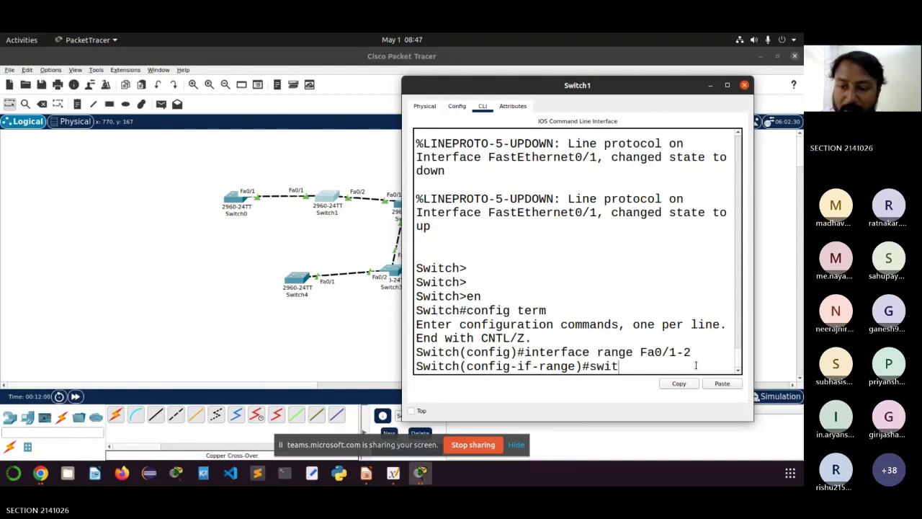
text(chport )
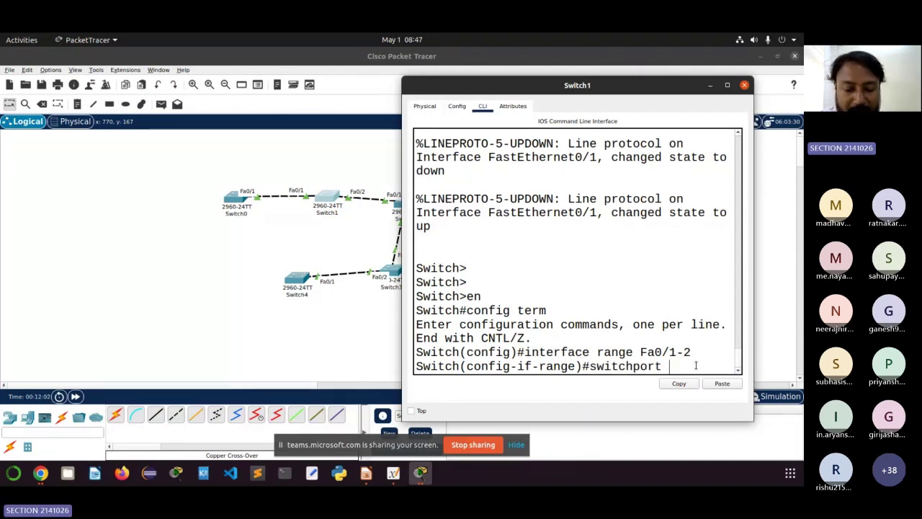
text(mode trun)
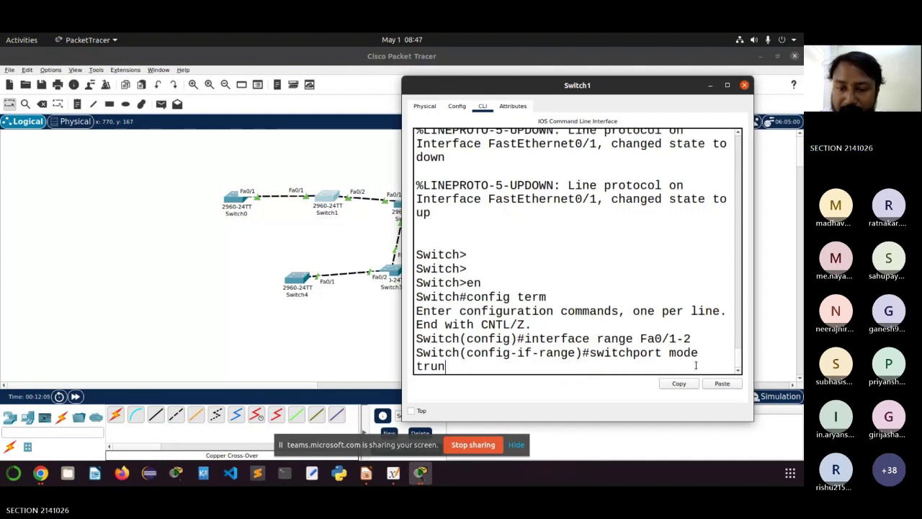
text(k)
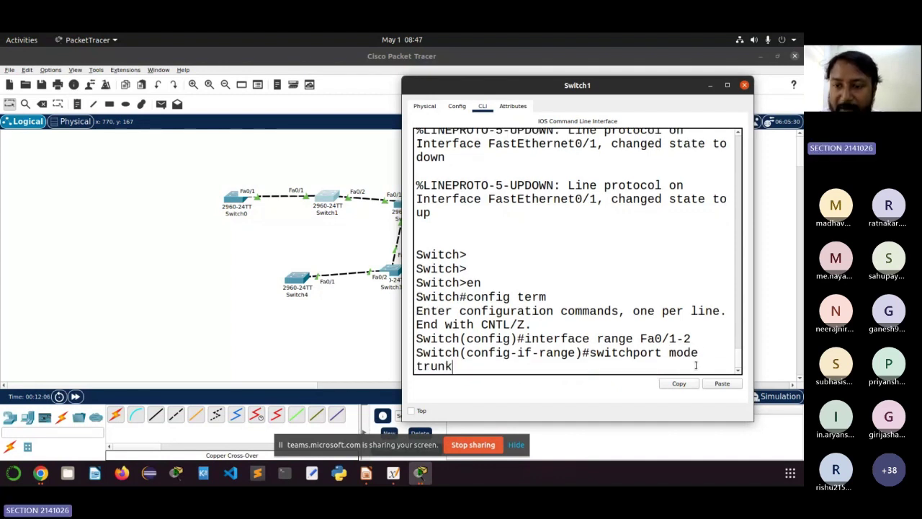
key(Return)
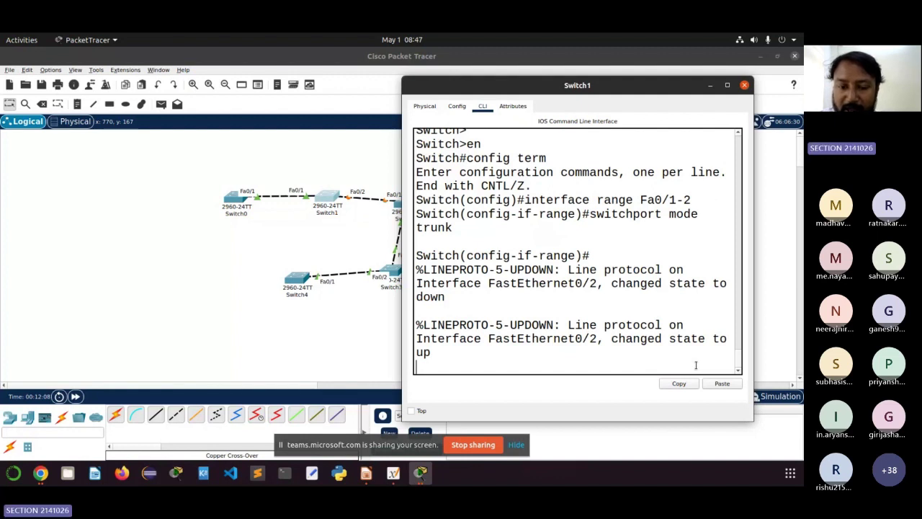
key(Return)
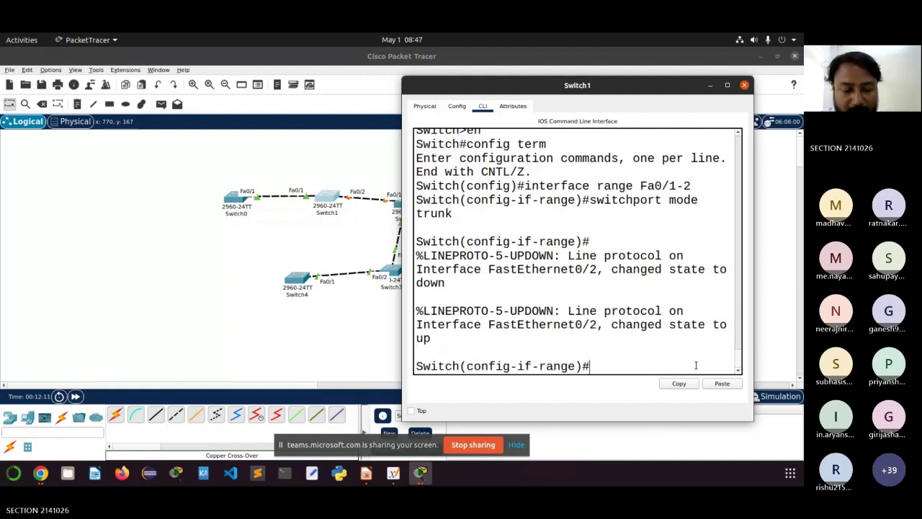
Step: Save Switch1's configuration with do wr and exit back to global configuration
text(do )
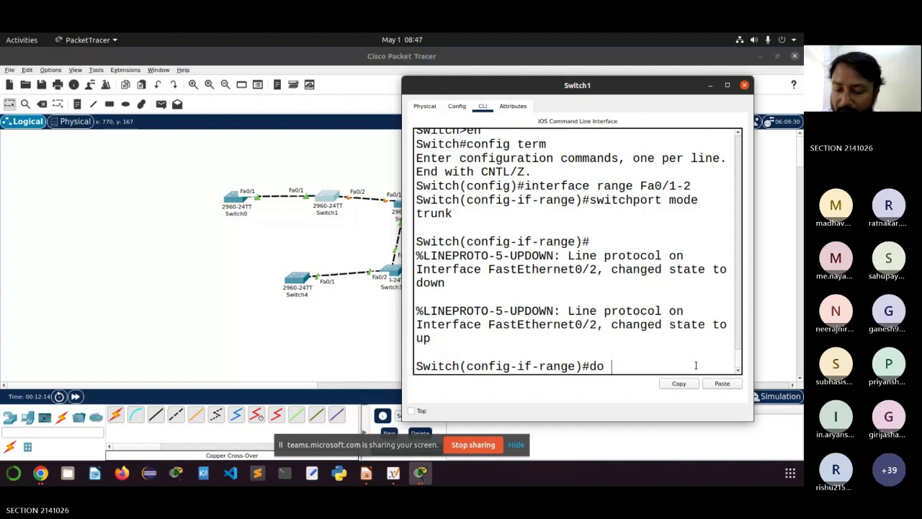
text(wr)
key(Return)
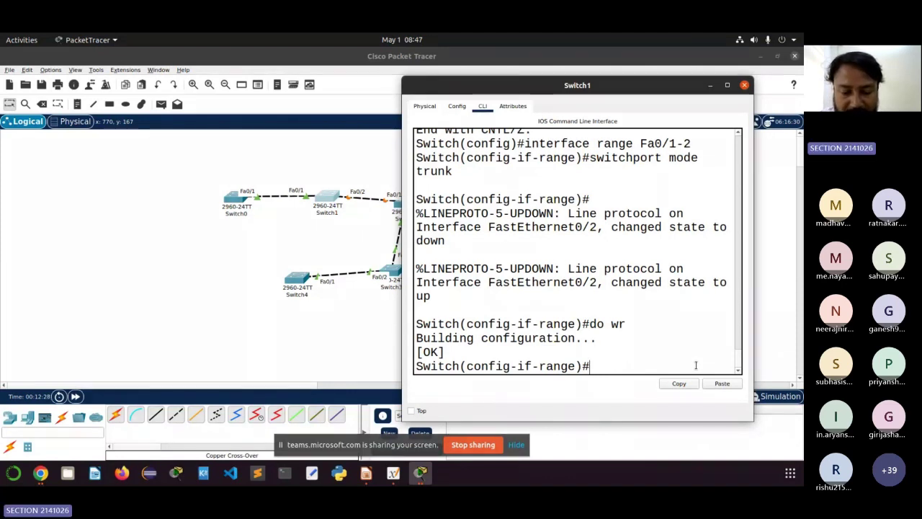
text(exi)
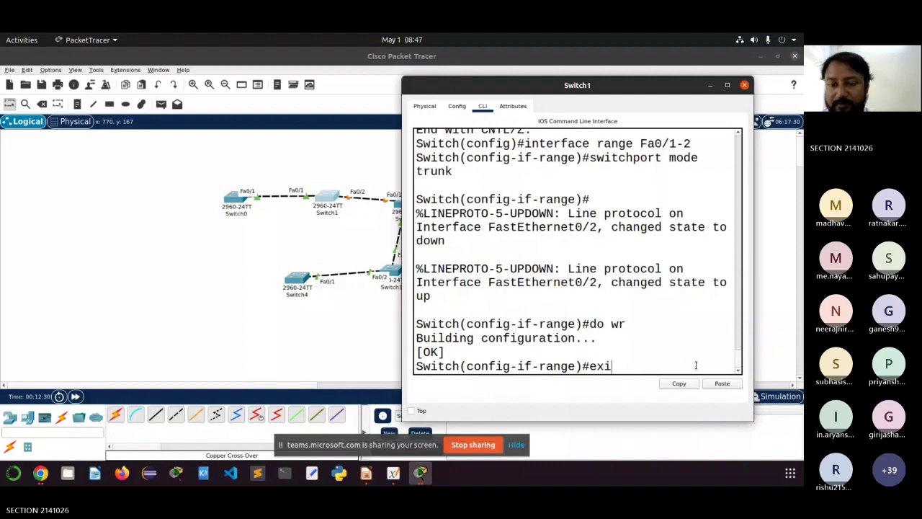
text(t)
key(Return)
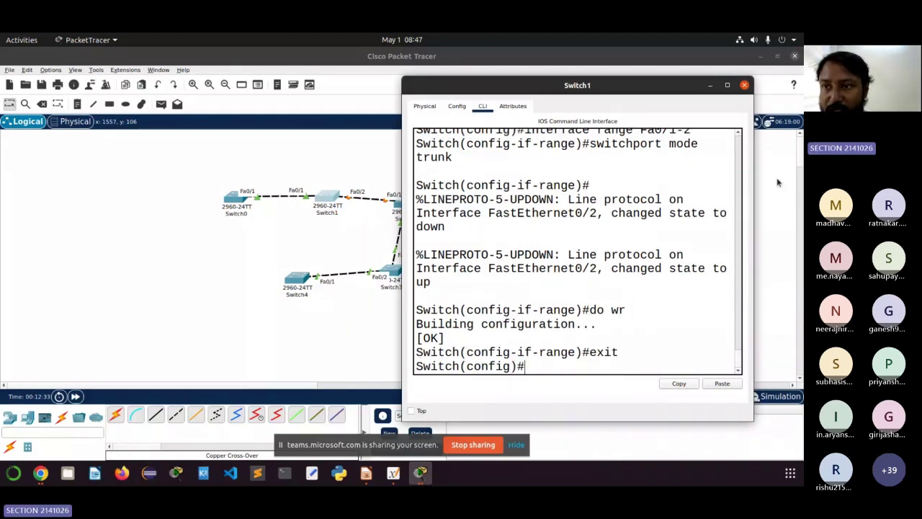
key(alt+Tab)
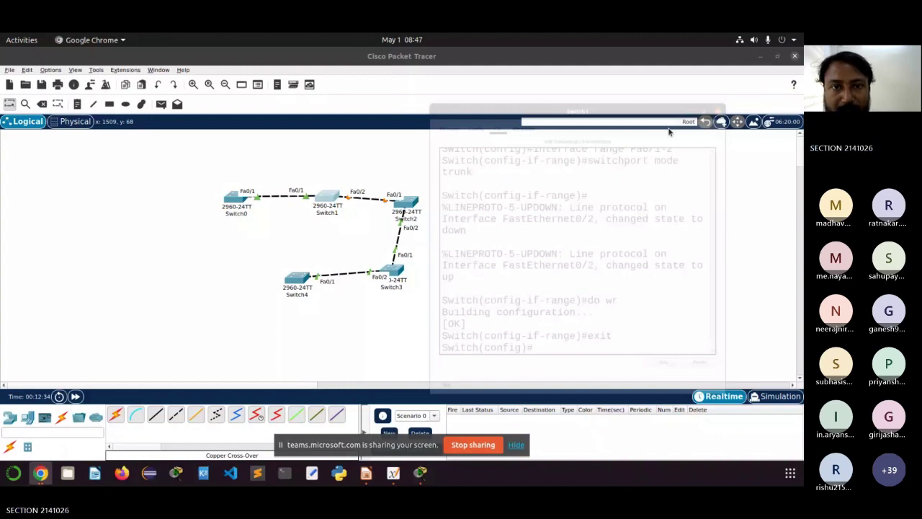
Step: Bring up Switch2's CLI at a fresh prompt beside the topology
key(alt+Tab)
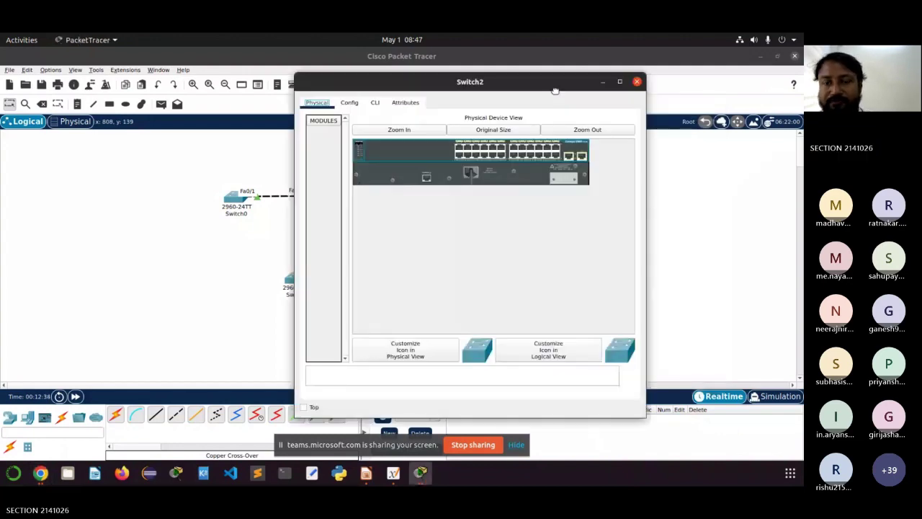
drag(555, 90, 711, 102)
click(533, 115)
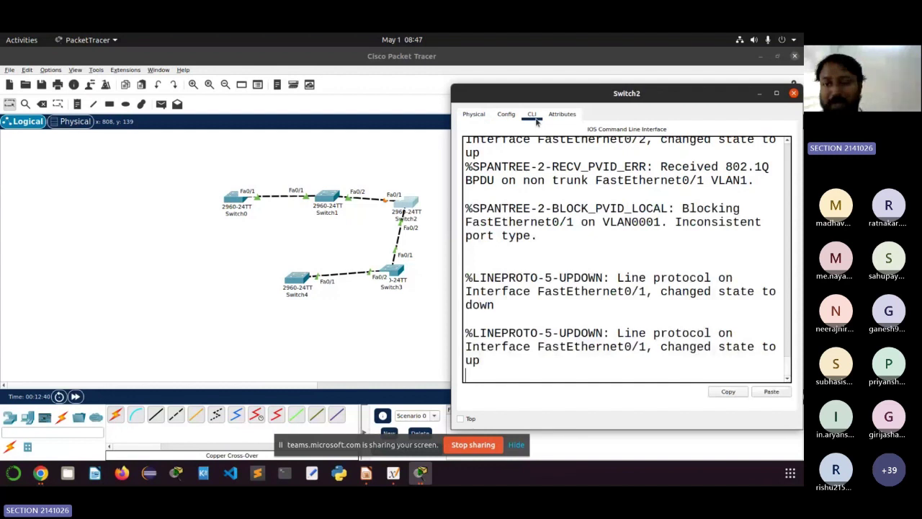
key(Return)
key(Return)
key(Return)
key(Return)
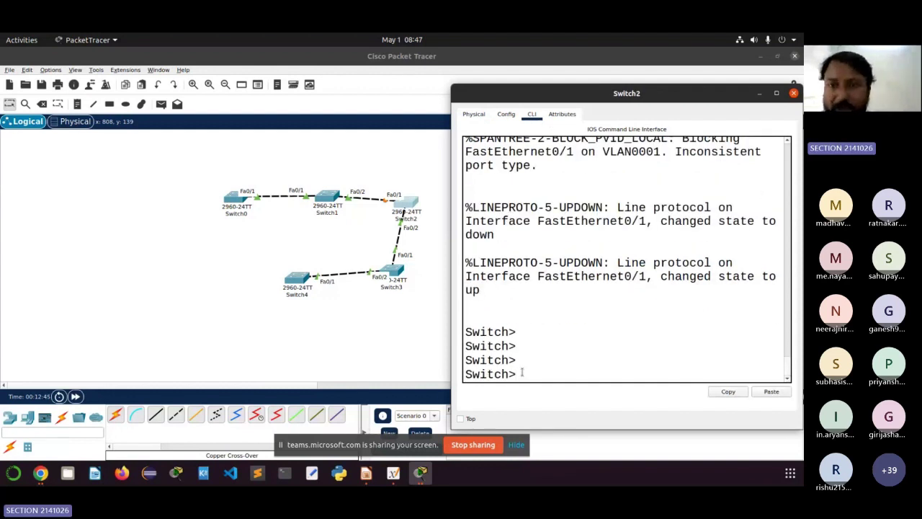
drag(571, 96, 567, 69)
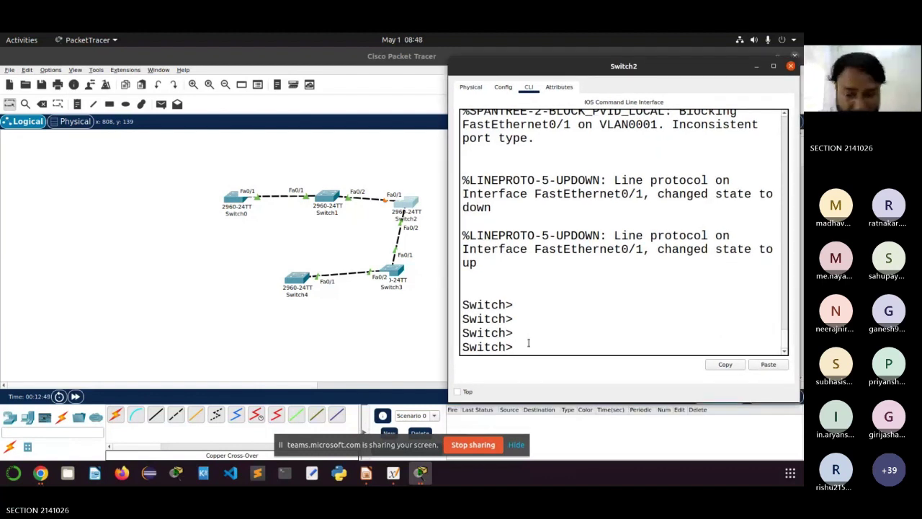
Step: On Switch2, run en and config term, then select interface range Fa0/1-2
text(en)
key(Return)
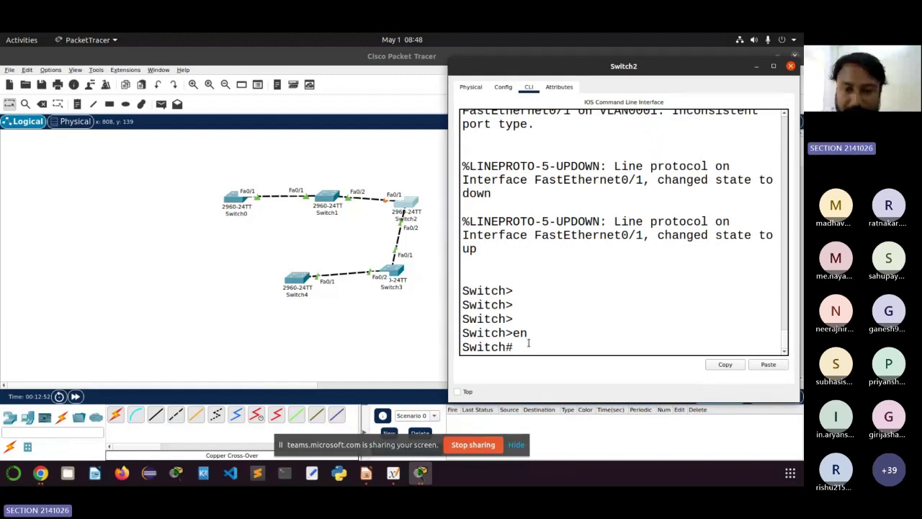
text(c)
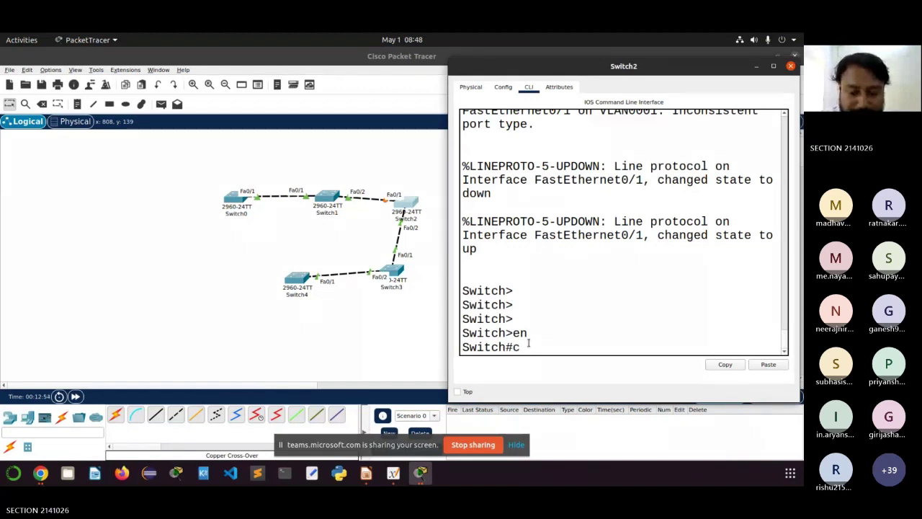
text(onfig t)
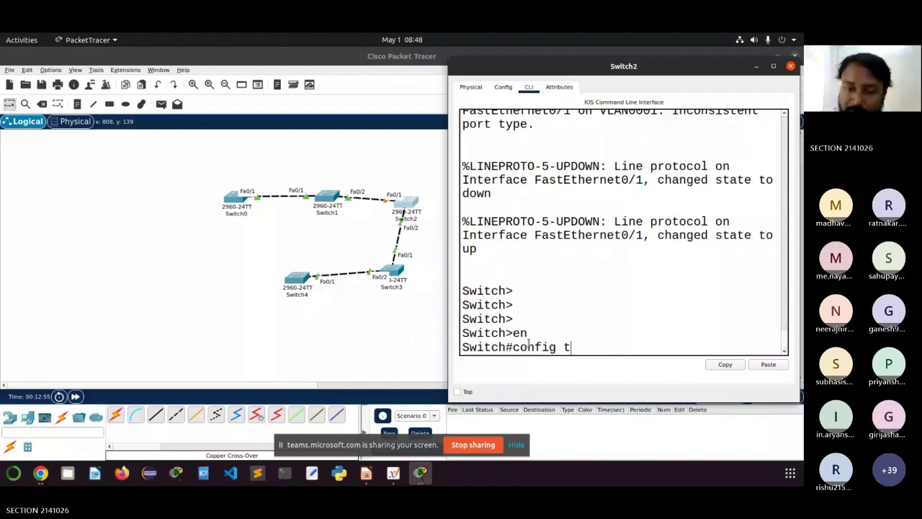
text(erm)
key(Return)
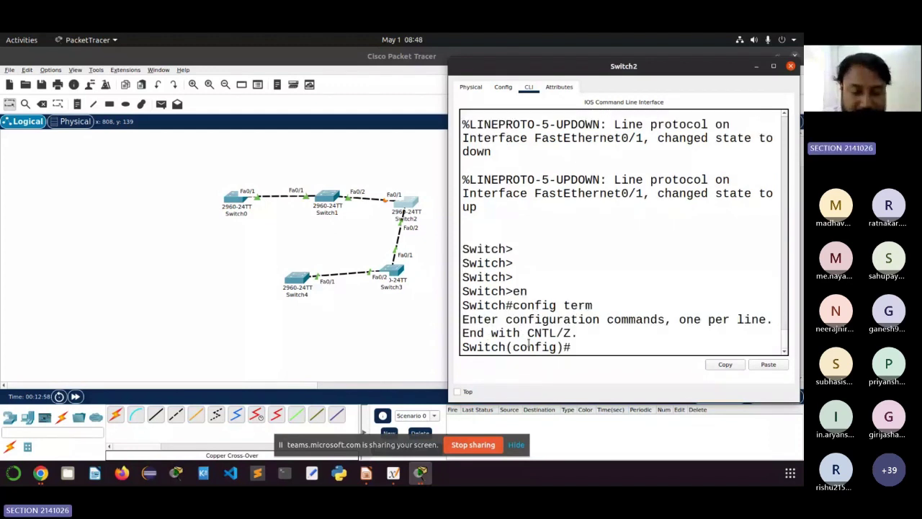
text(interfa)
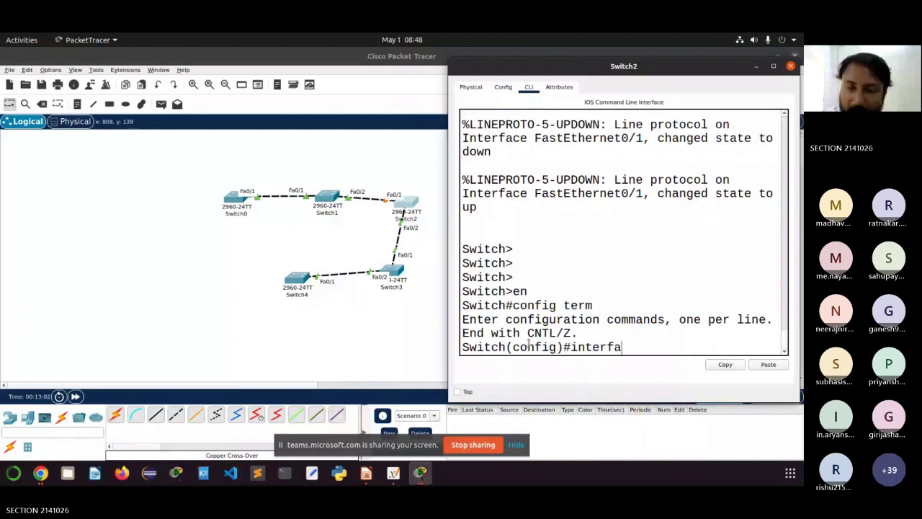
text(ce ran)
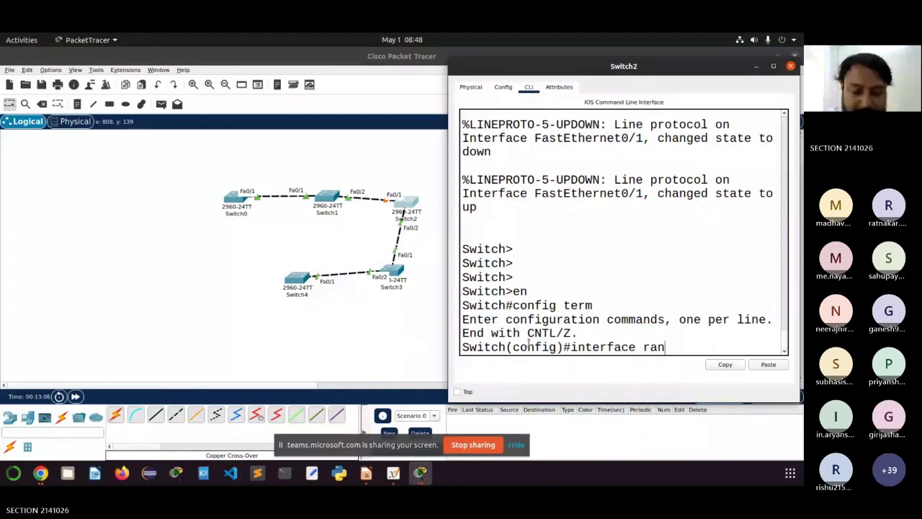
text(ge)
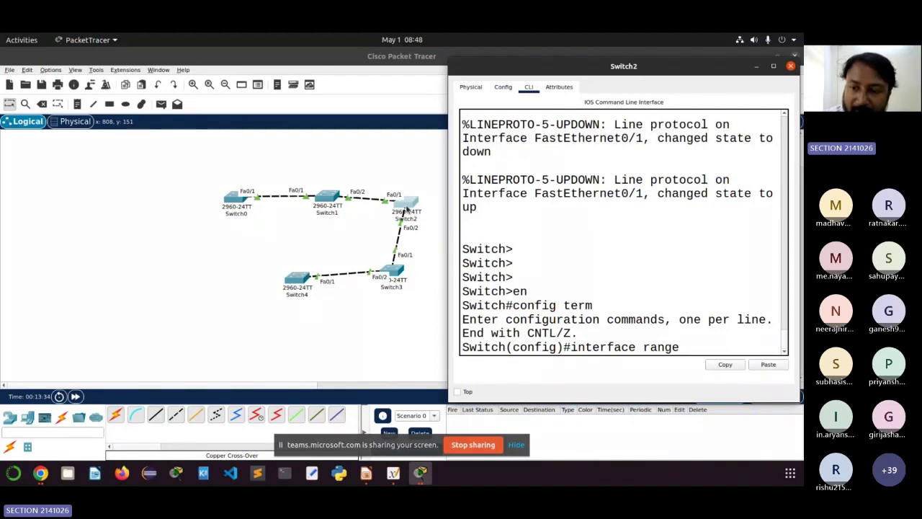
text(Fa)
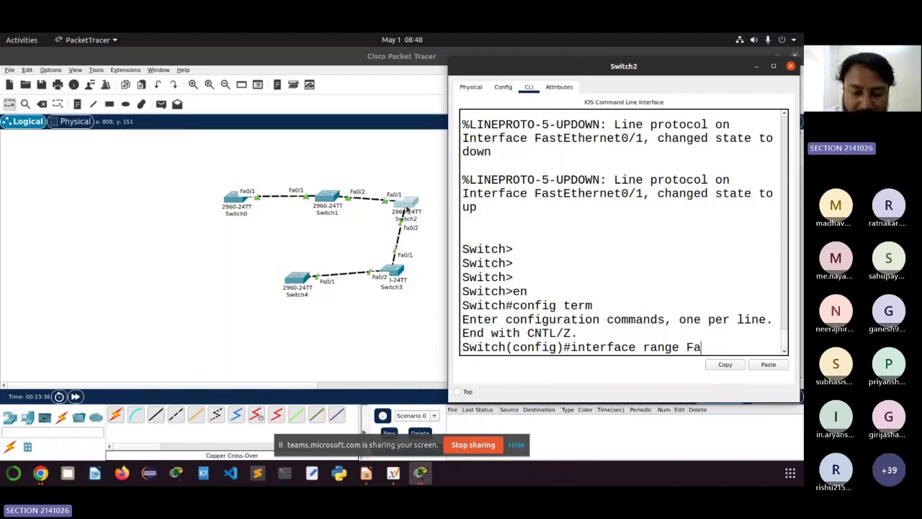
text(0/1)
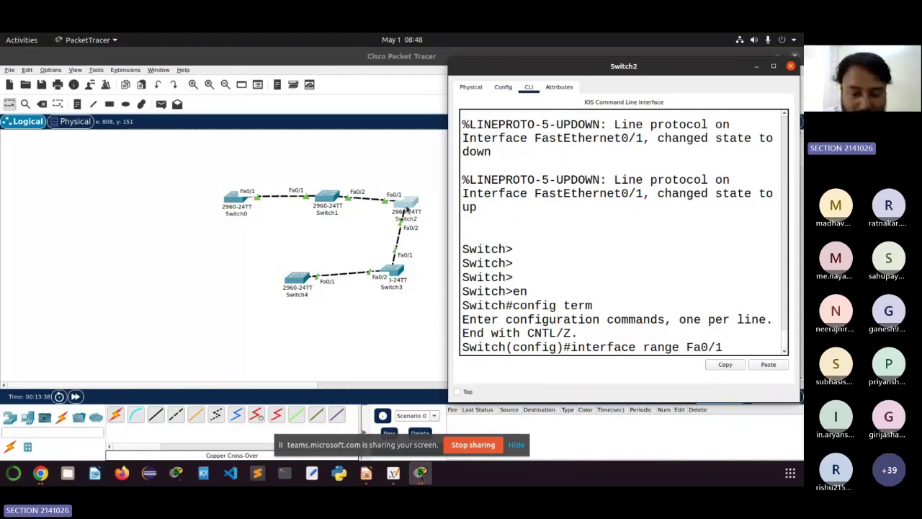
text(-2)
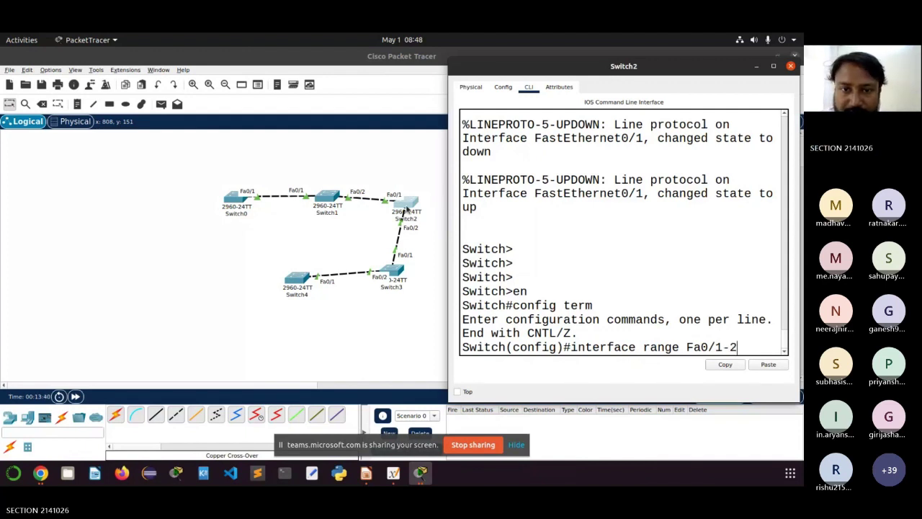
key(Return)
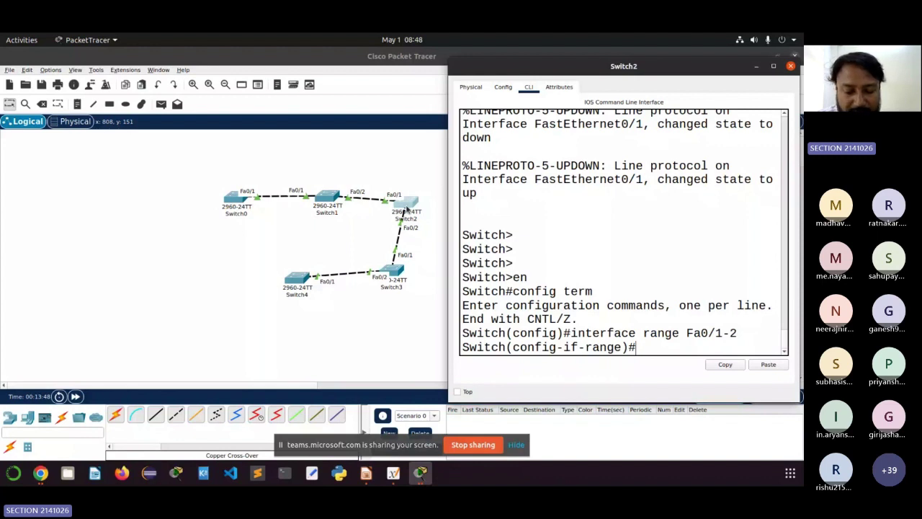
Step: Set Switch2's Fa0/1-2 ports to trunk mode with switchport mode trunk
text(switch)
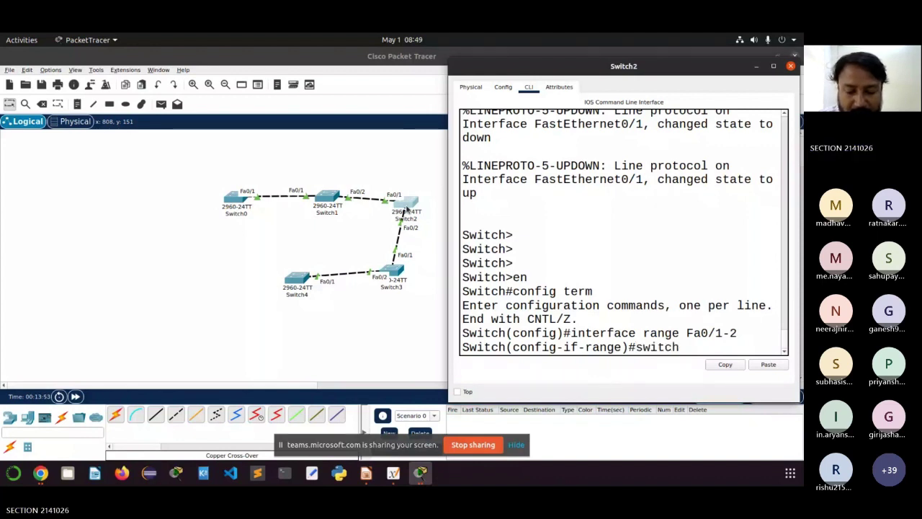
text(po)
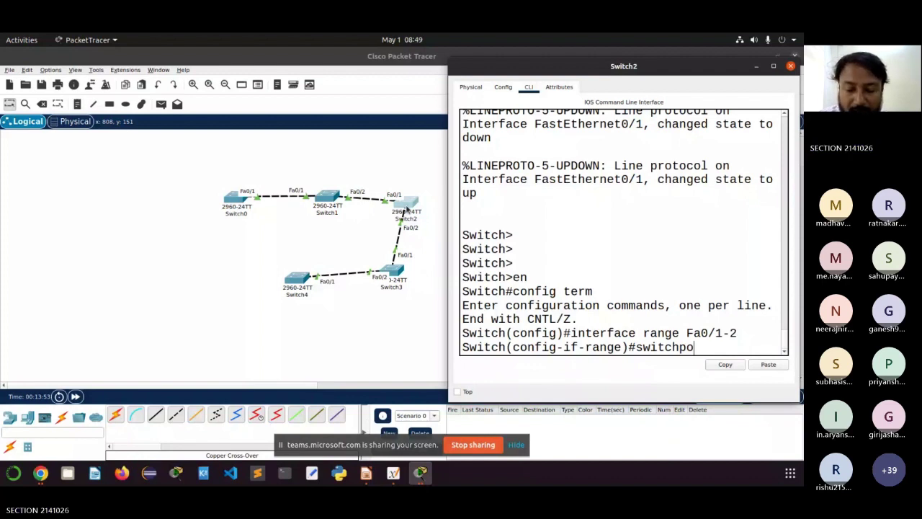
text(rt mode tru)
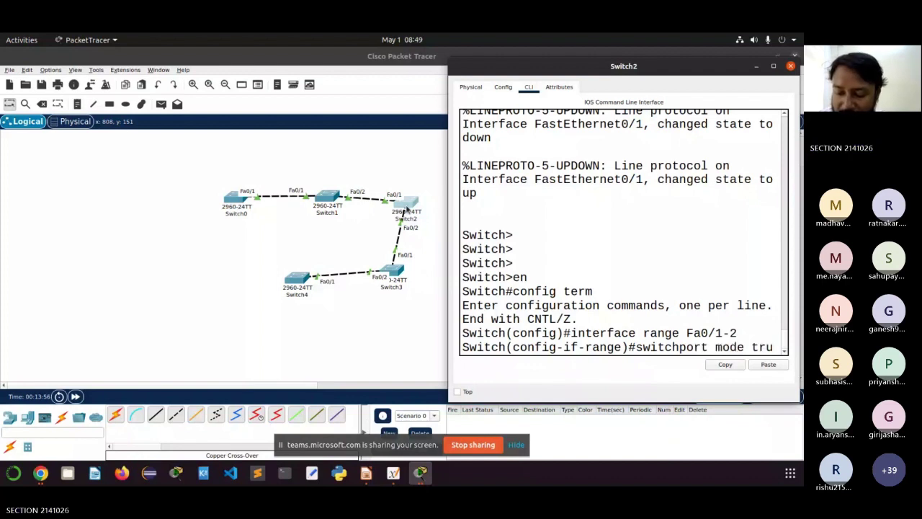
text(nk)
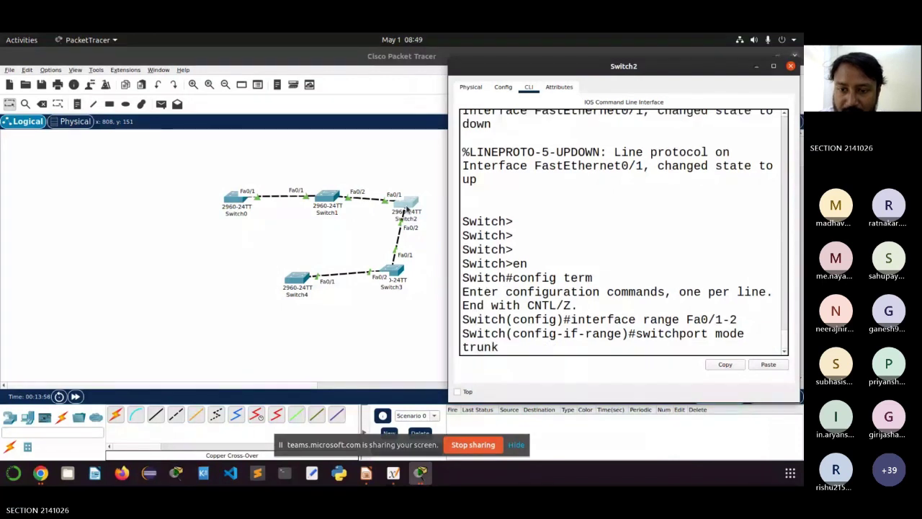
key(Return)
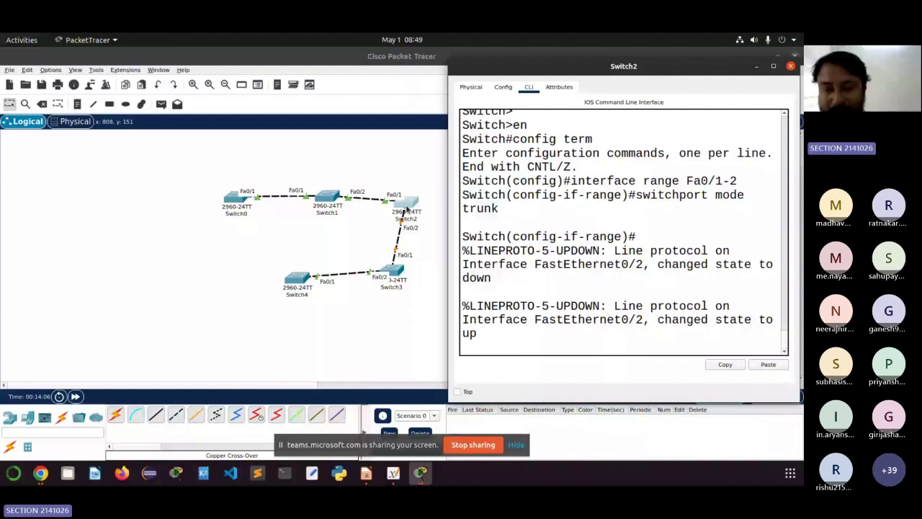
key(Return)
Step: Save Switch2's configuration with do write, exit, and close its console window
text(do w)
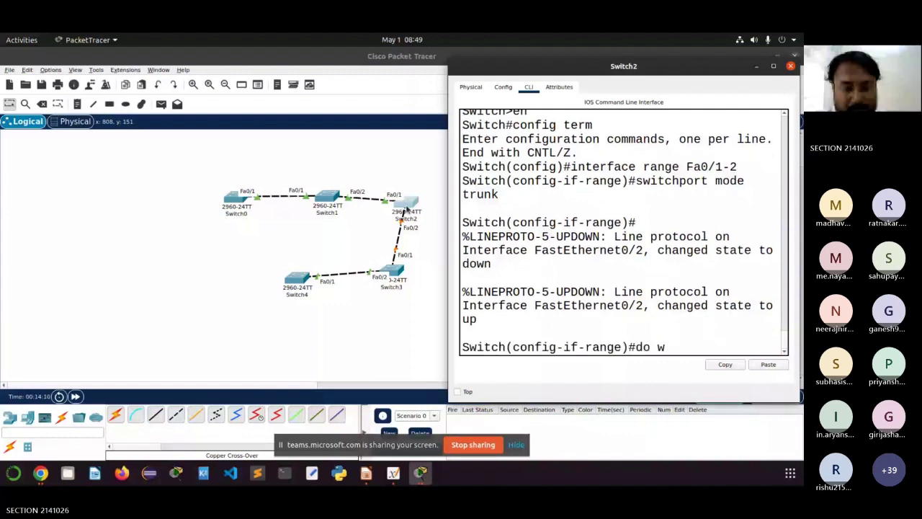
text(rite)
key(Return)
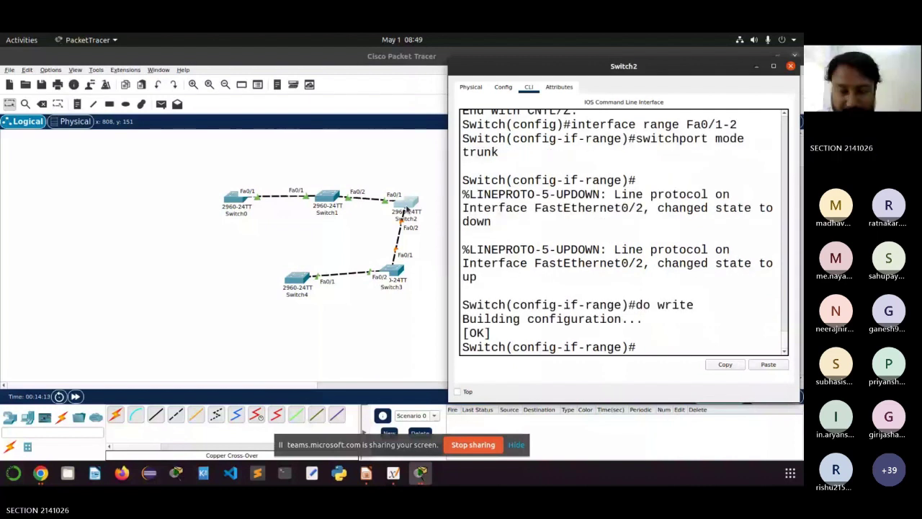
text(exit)
key(Return)
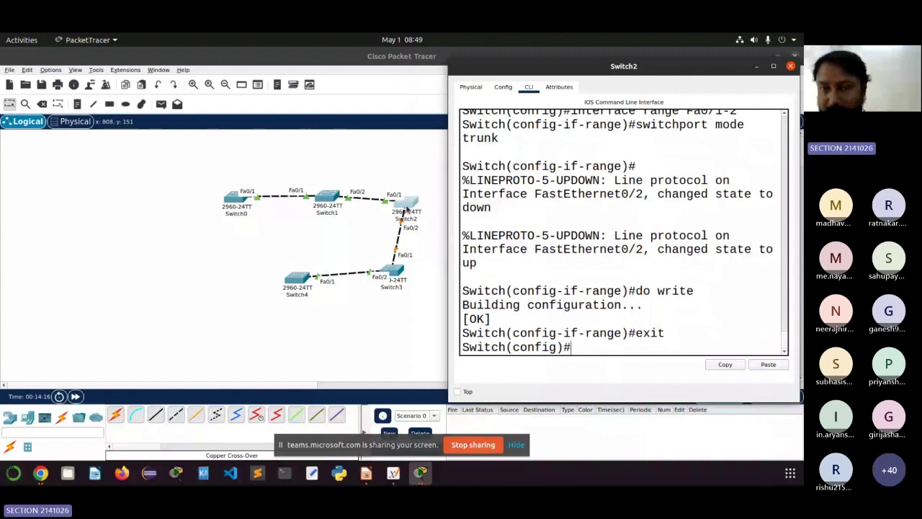
click(393, 276)
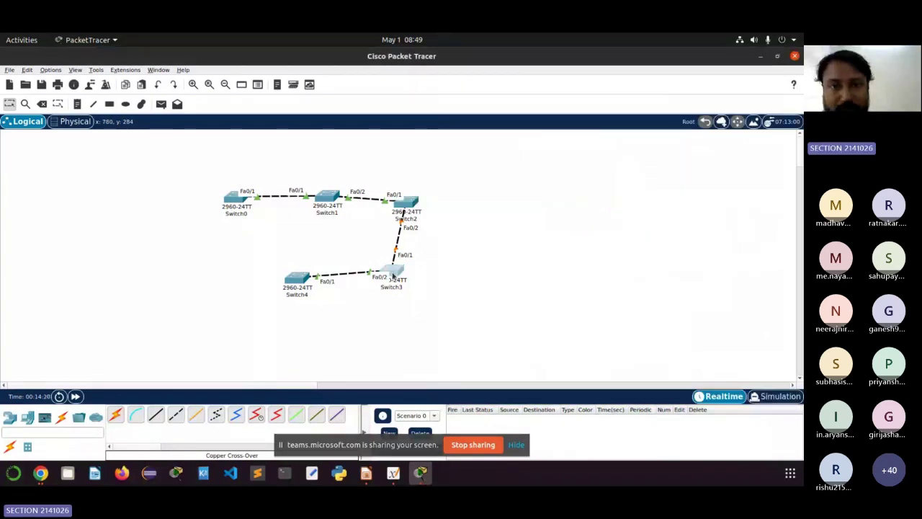
click(393, 276)
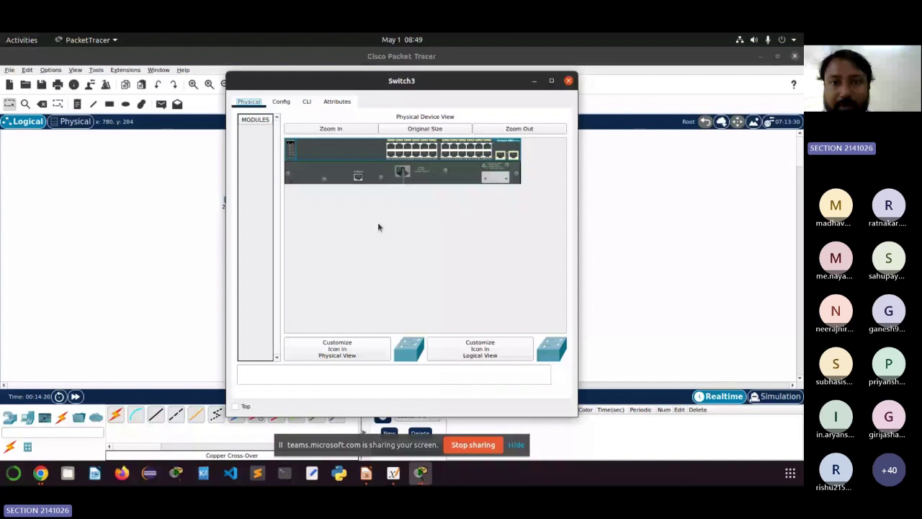
Step: Open Switch3's CLI and enter global configuration mode with en and config term
drag(401, 80, 672, 66)
click(580, 86)
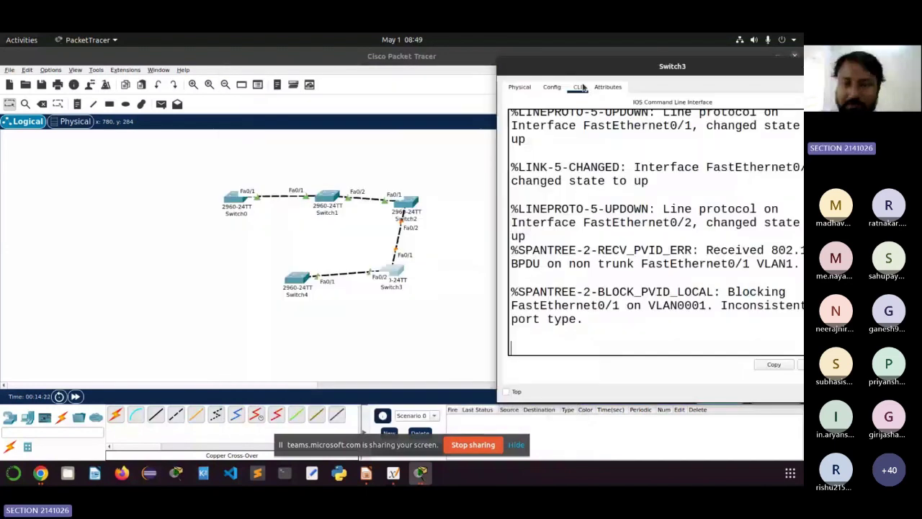
click(567, 340)
key(Return)
key(Return)
text(en)
key(Return)
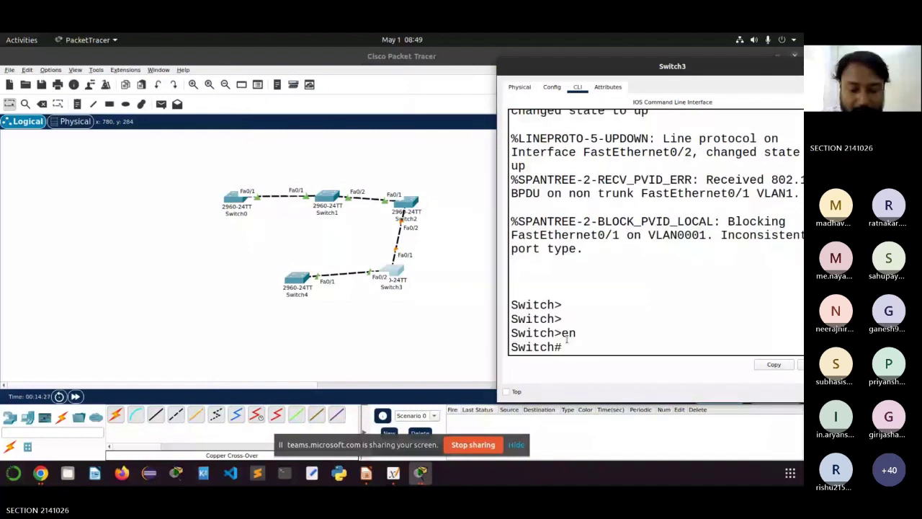
text(config )
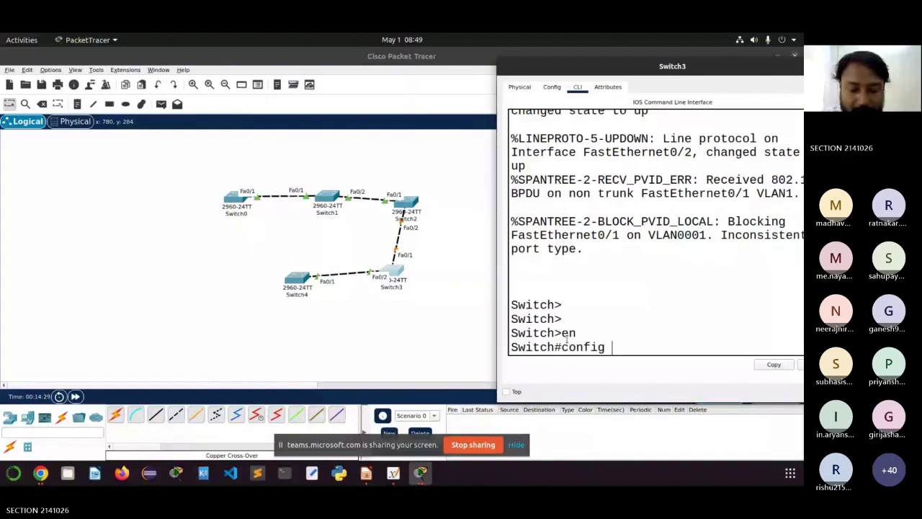
text(term)
key(Return)
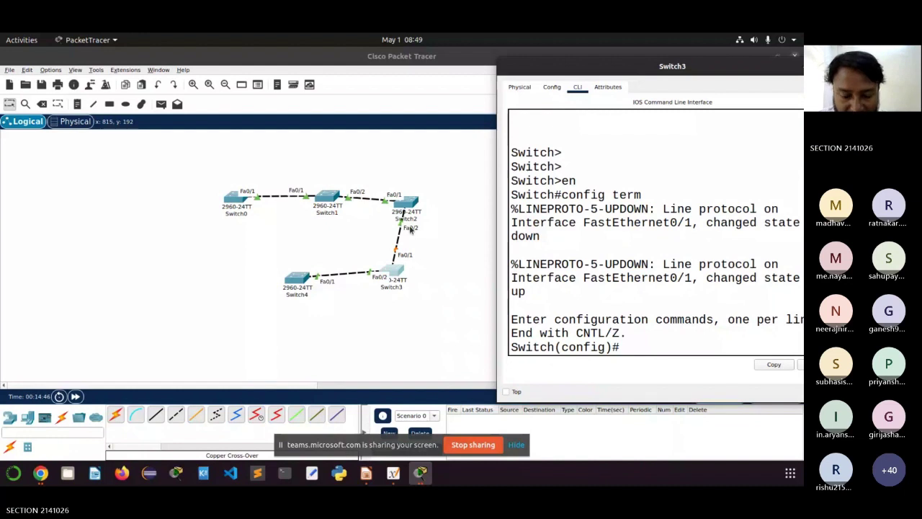
Step: Correct the rejected interface command to 'interface range Fa0/1-2' on Switch3
text(i)
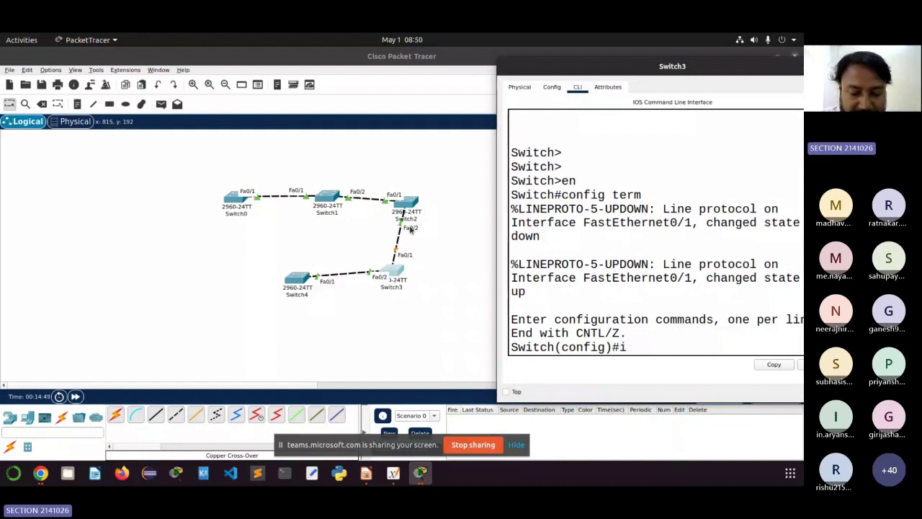
text(nterface)
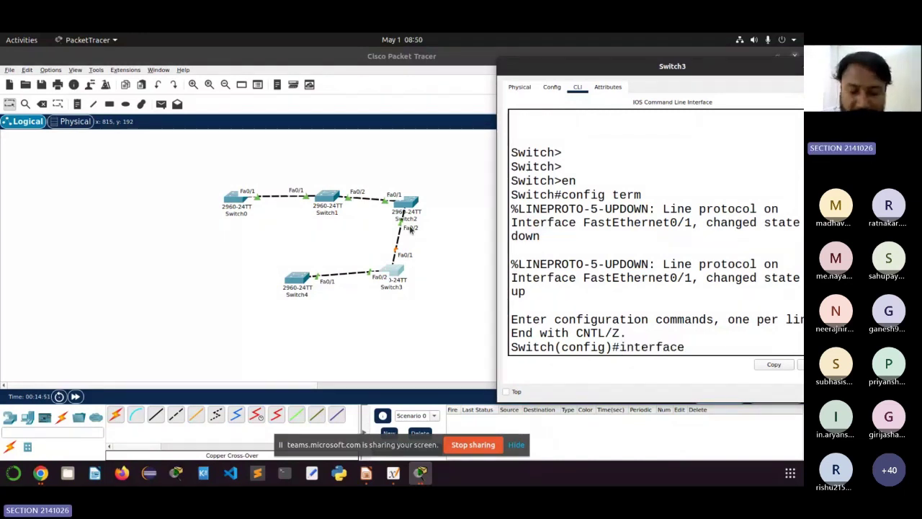
text( Fa0/1-2)
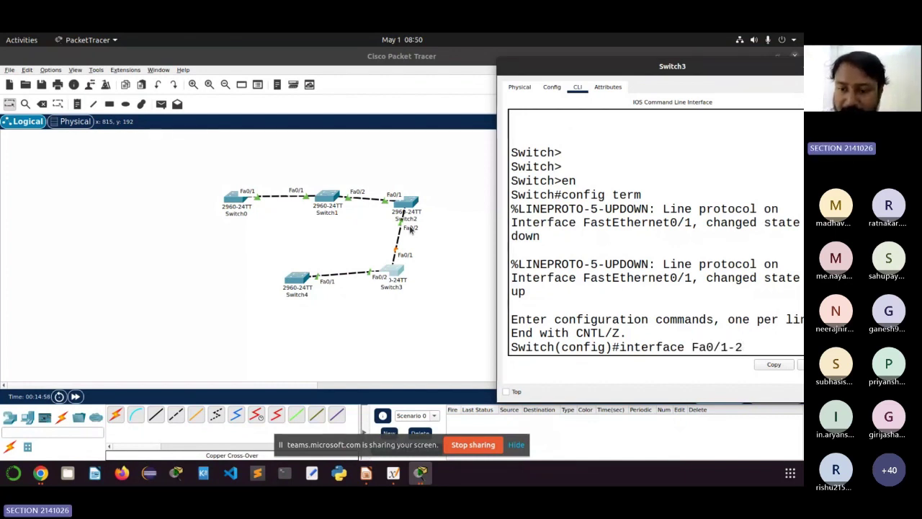
key(Return)
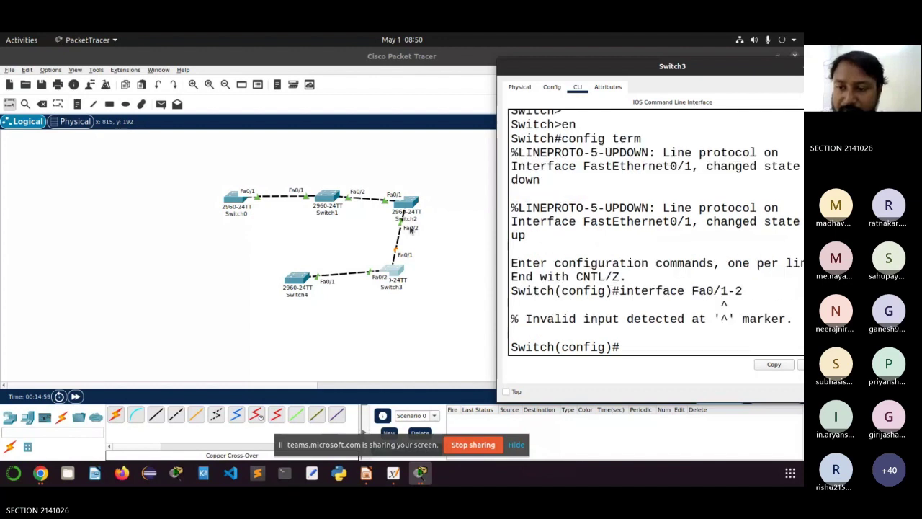
key(Up)
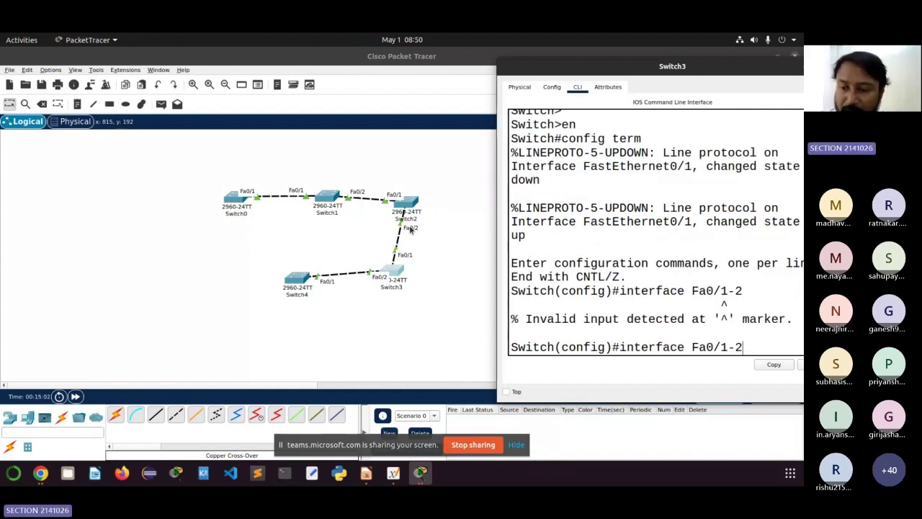
key(Left)
key(Left)
key(Left)
key(Left)
key(Left)
key(Left)
key(Left)
key(Left)
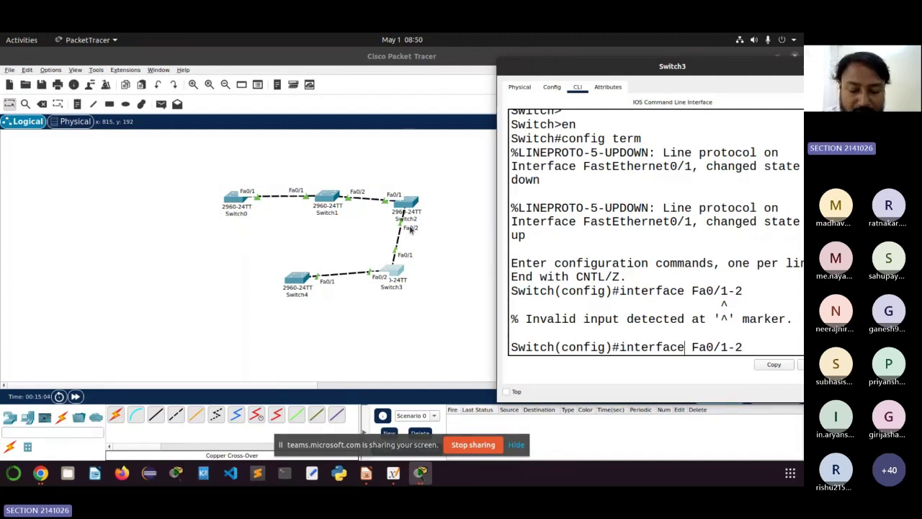
text(rang)
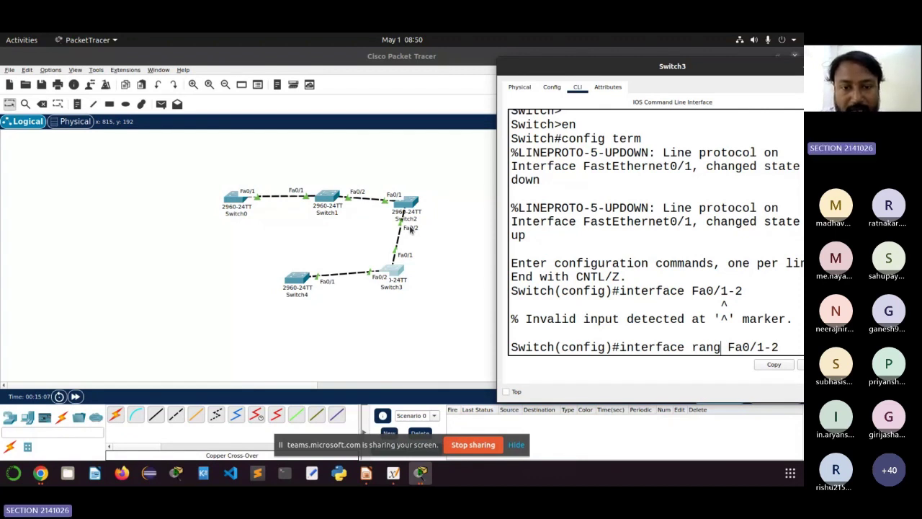
text(e)
key(Return)
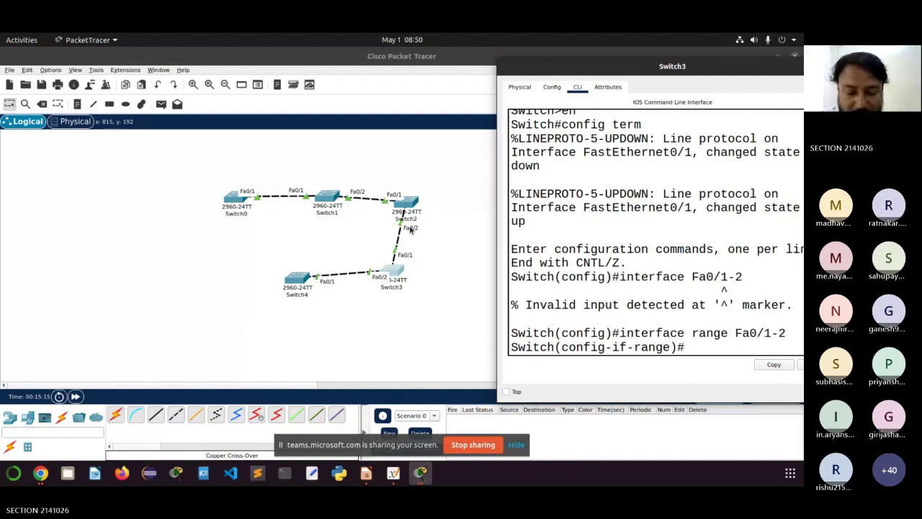
Step: Set Switch3's Fa0/1-2 to trunk mode, fixing the 'trank' typo to 'switchport mode trunk'
text(switchport mode trank)
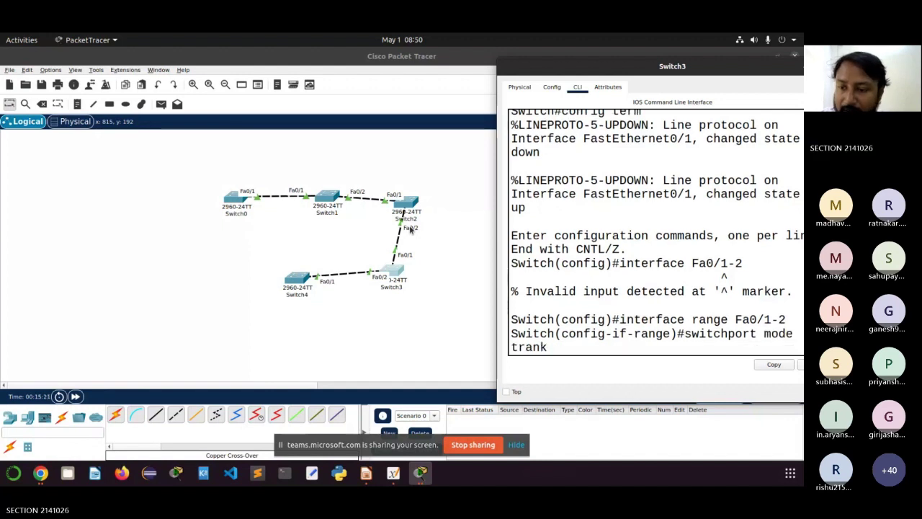
key(Return)
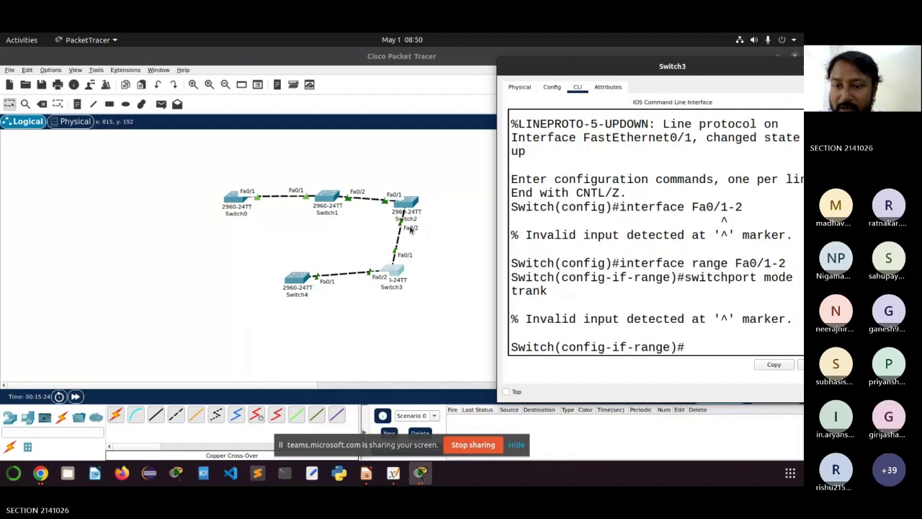
key(Up)
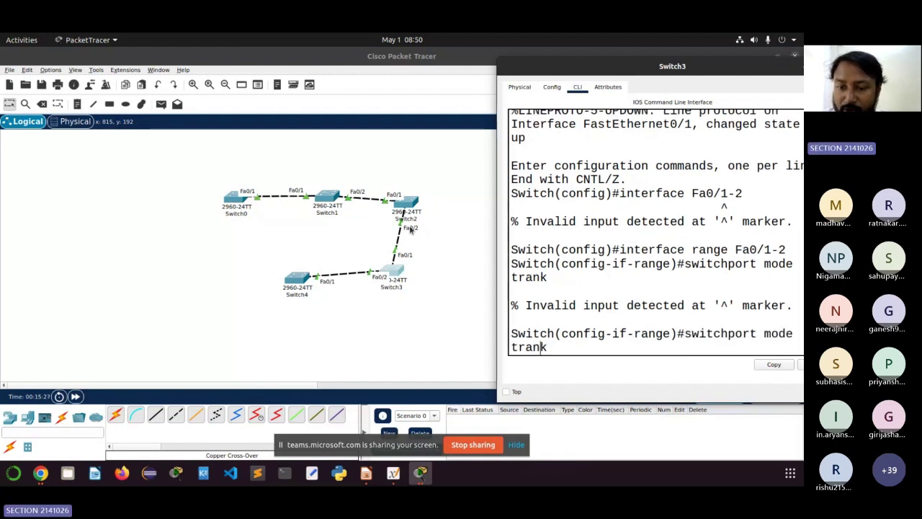
key(Left)
key(BackSpace)
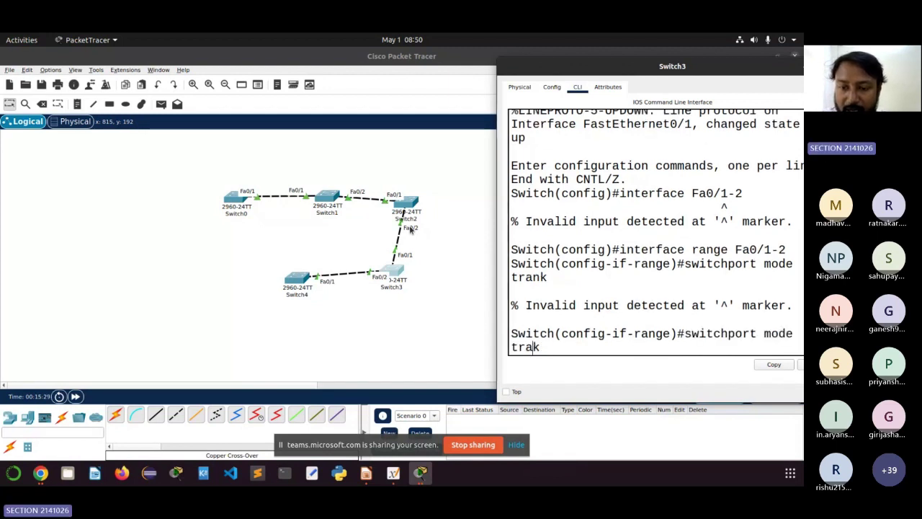
key(BackSpace)
text(un)
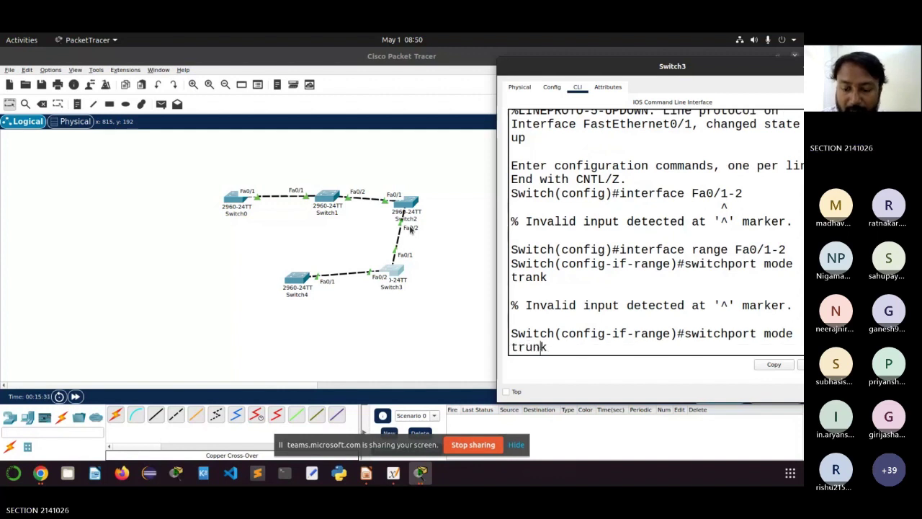
key(Return)
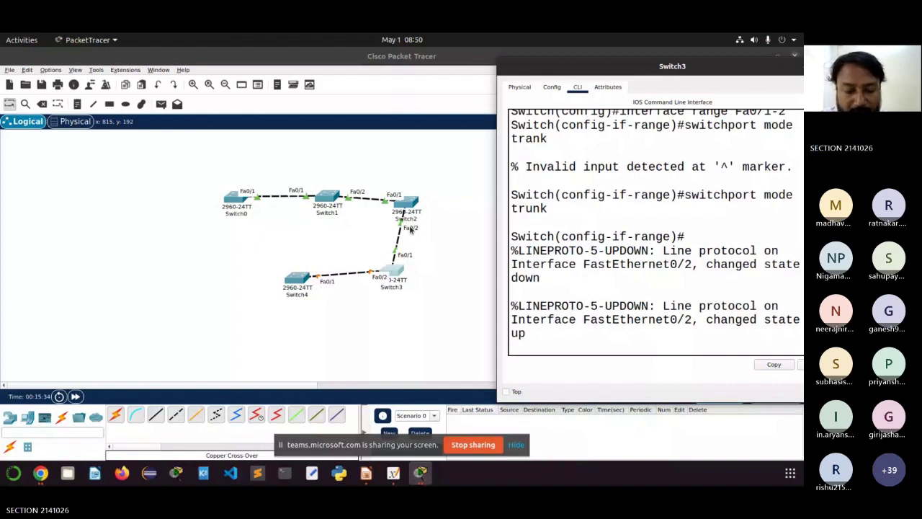
Step: Save Switch3's configuration with do wr and return to the topology
text(d)
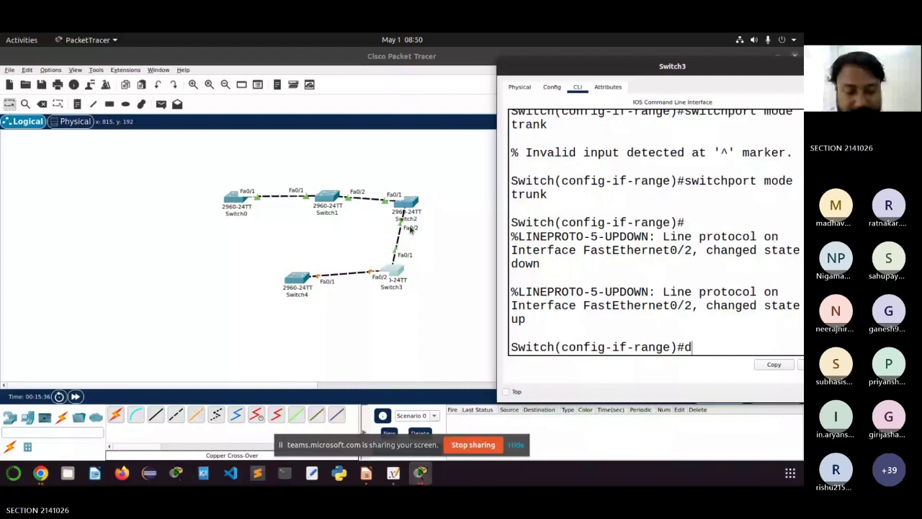
text(o wr)
key(Return)
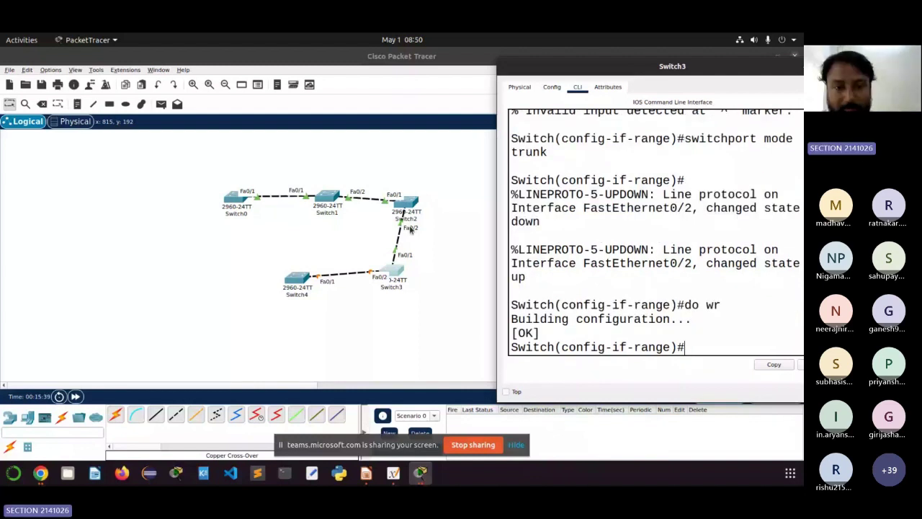
click(411, 229)
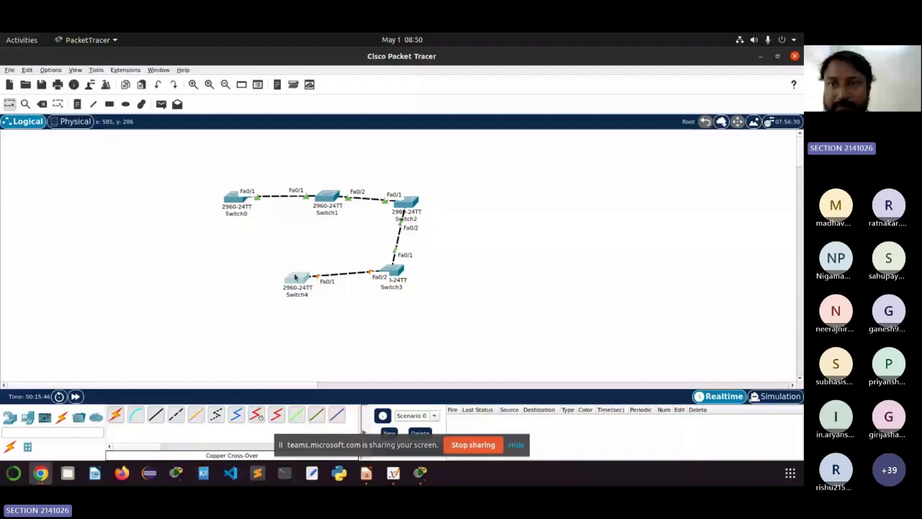
click(295, 277)
Step: Put Switch4 into global configuration mode with en and config term
scroll(559, 264, down, 5)
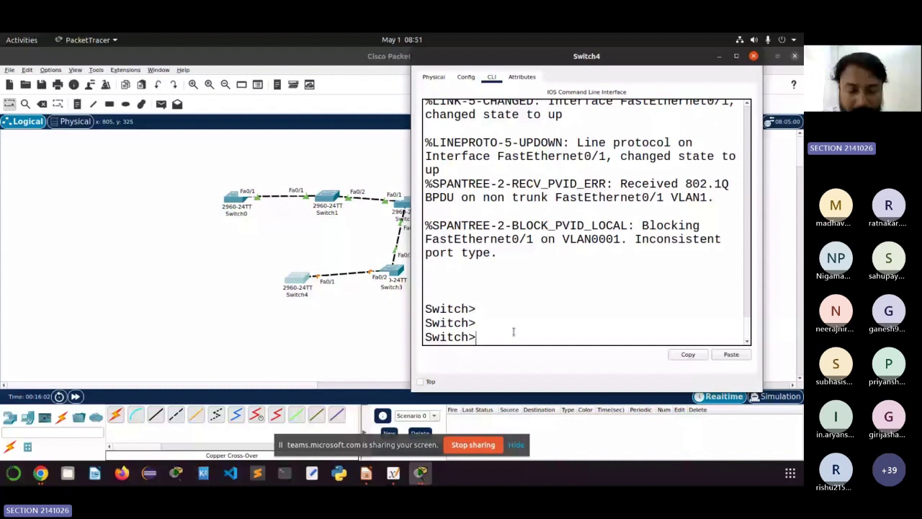
text(en)
key(Return)
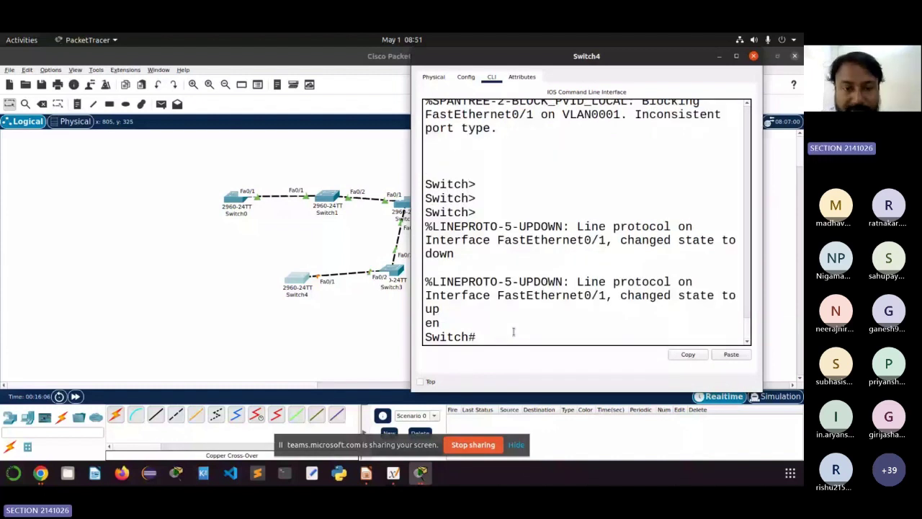
text(config term)
key(Return)
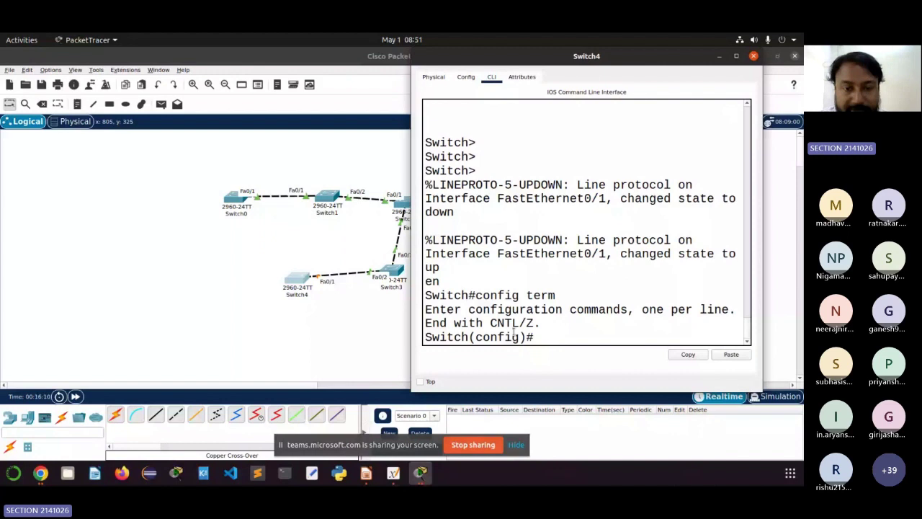
Step: Enter interface configuration for Switch4's Fa0/1
text(i)
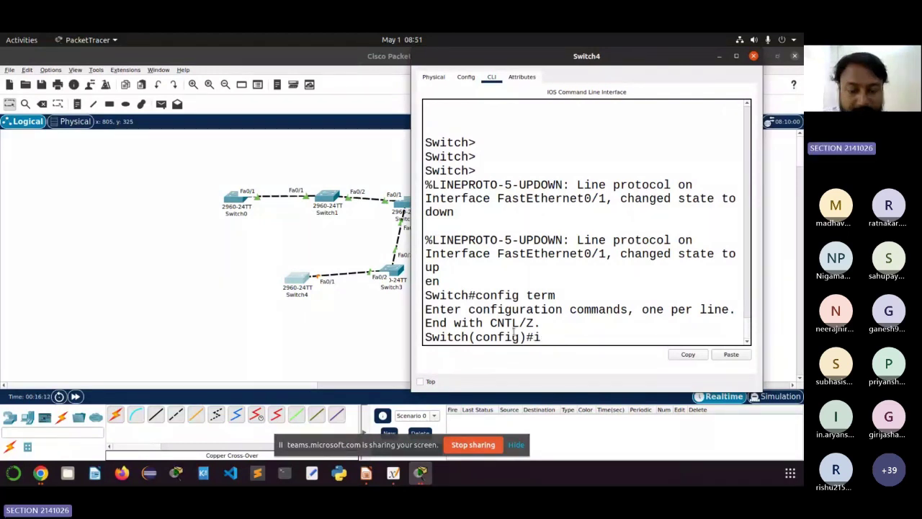
text(nterface Fa)
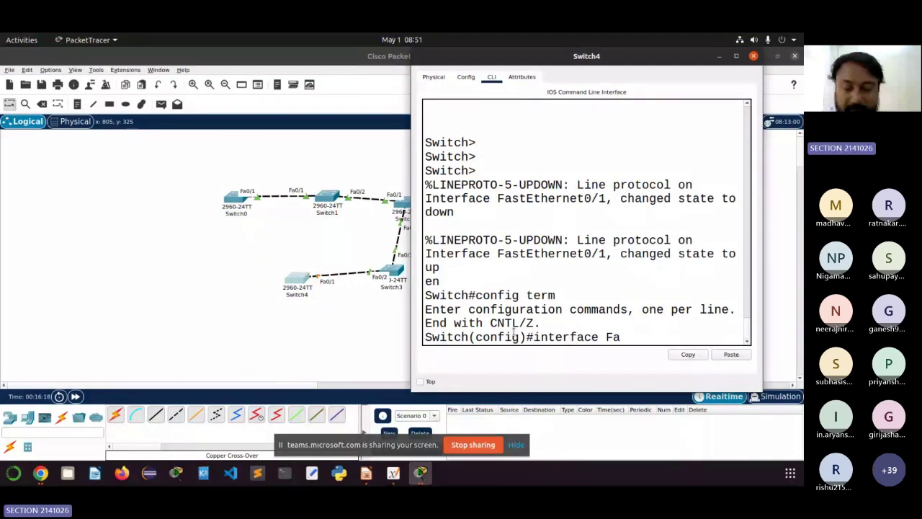
text(0)
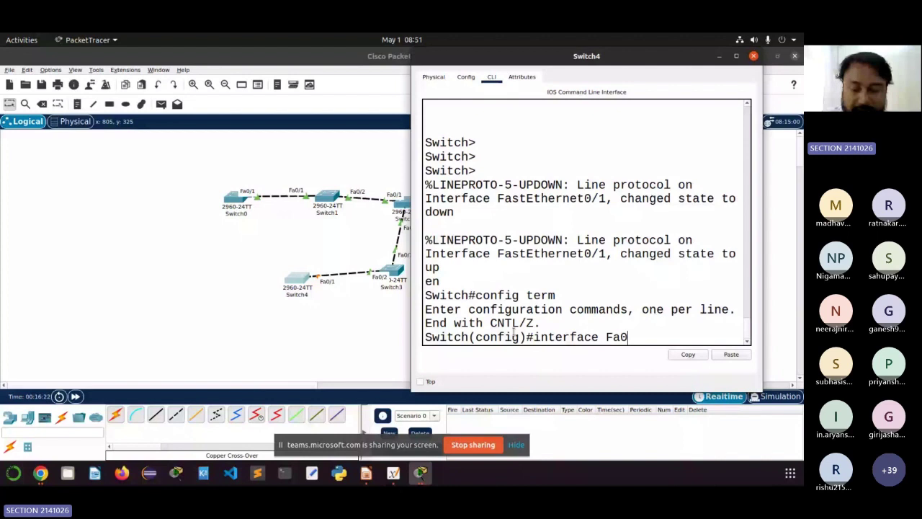
text(/1)
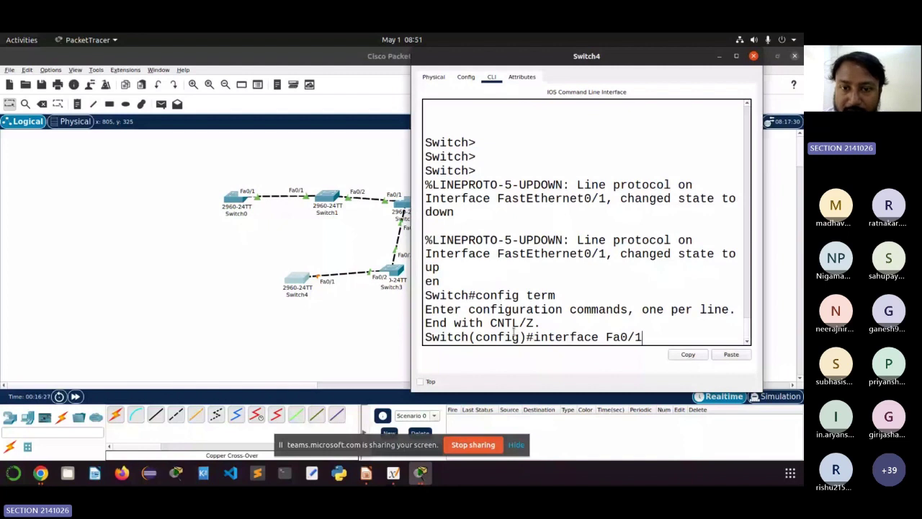
drag(618, 56, 679, 67)
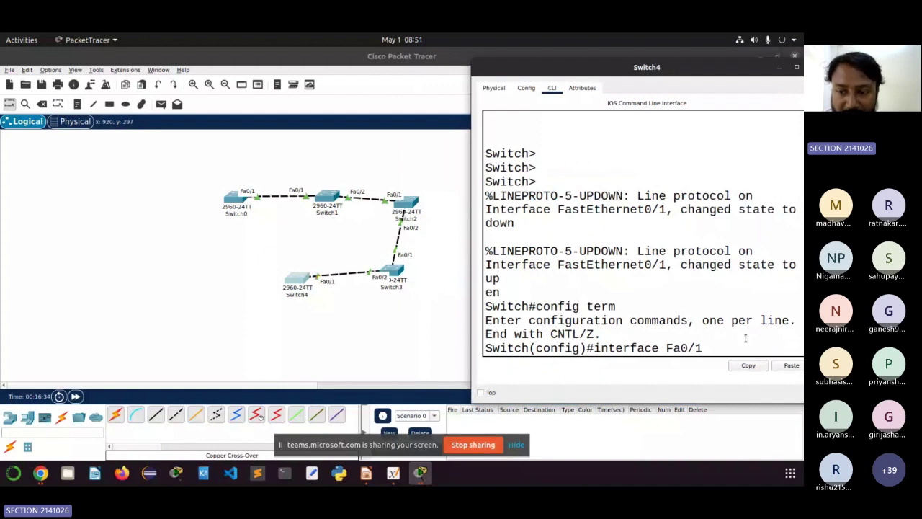
click(719, 348)
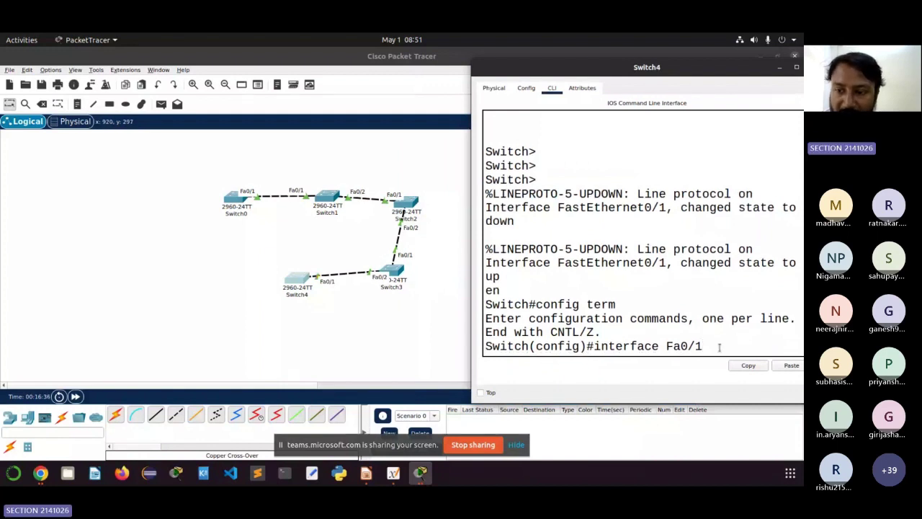
drag(719, 347, 666, 347)
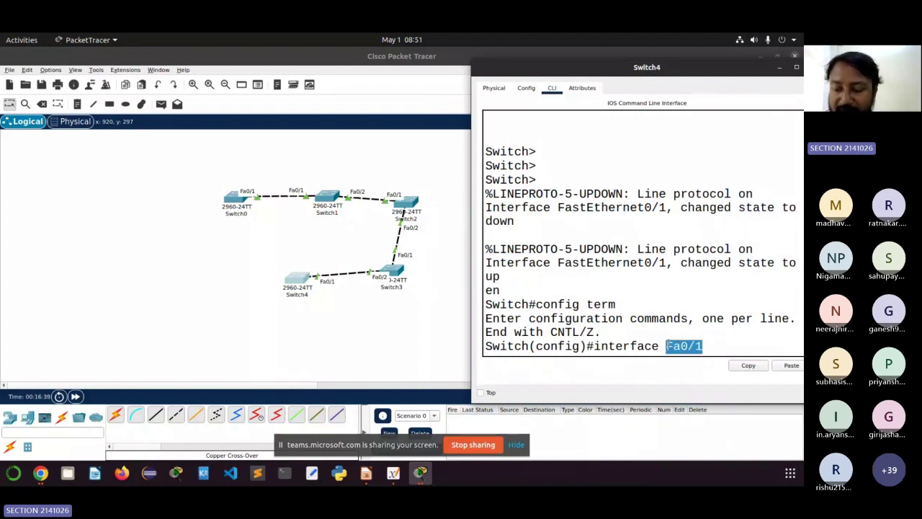
click(715, 348)
key(Return)
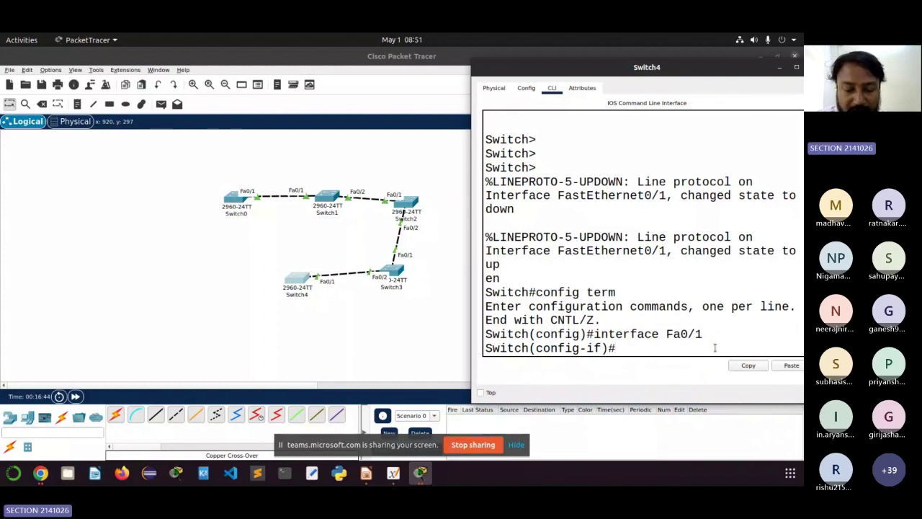
text(con)
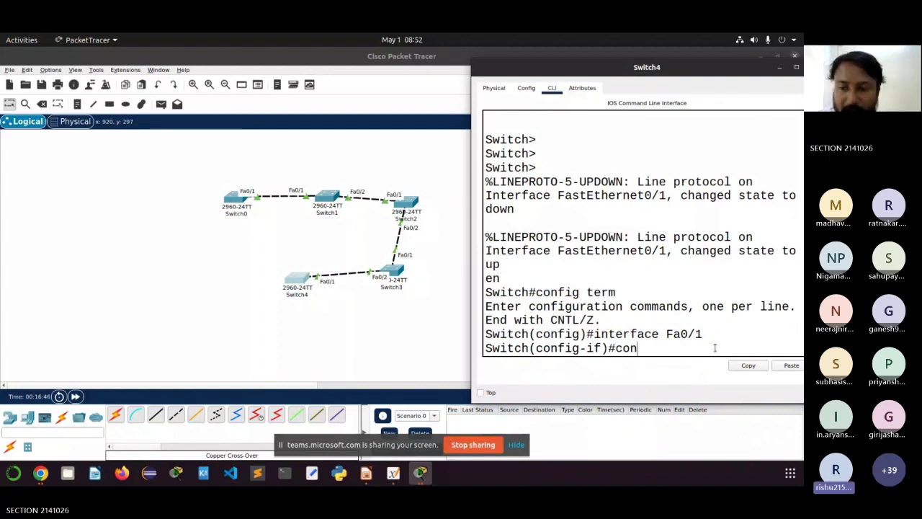
text(fig)
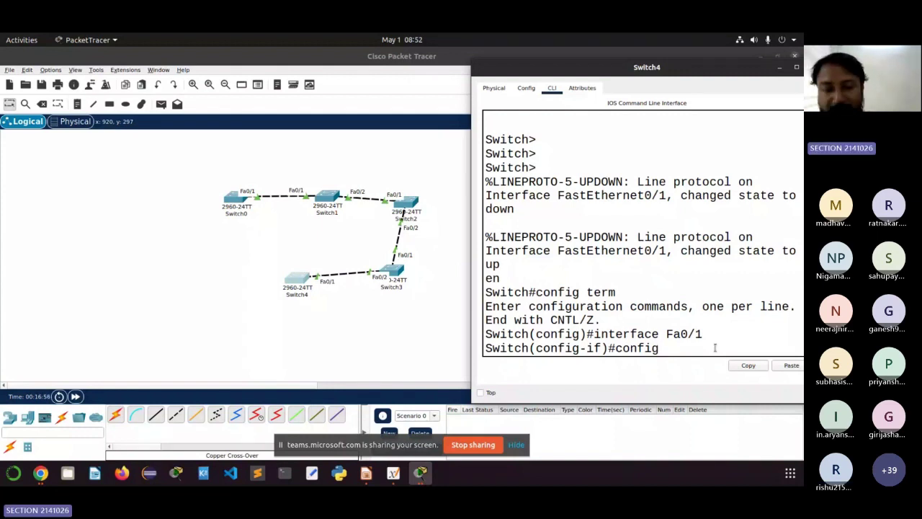
click(291, 447)
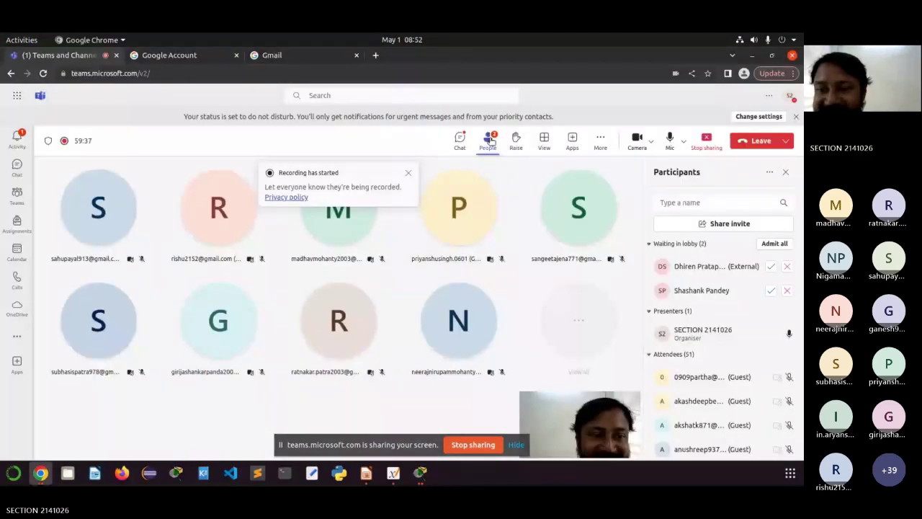
Step: Admit the three lobby guests from the Teams participants panel, then minimize Chrome
click(714, 203)
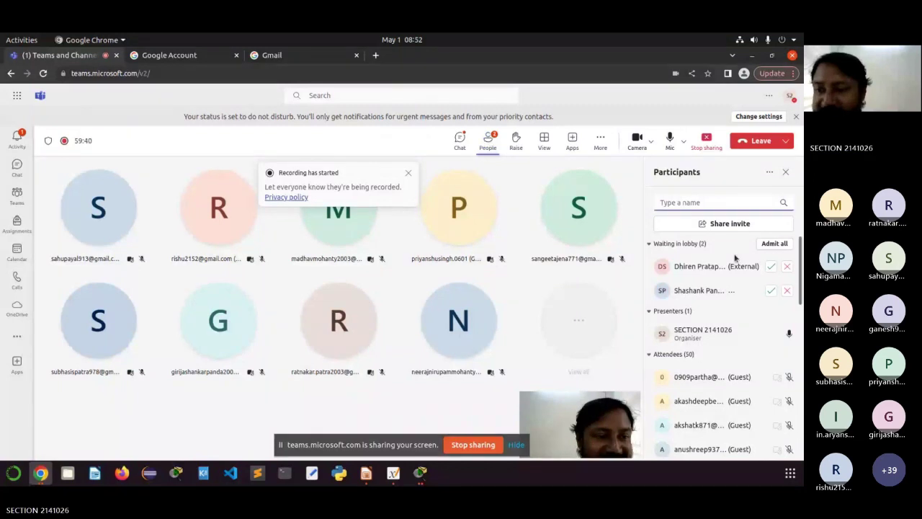
click(771, 266)
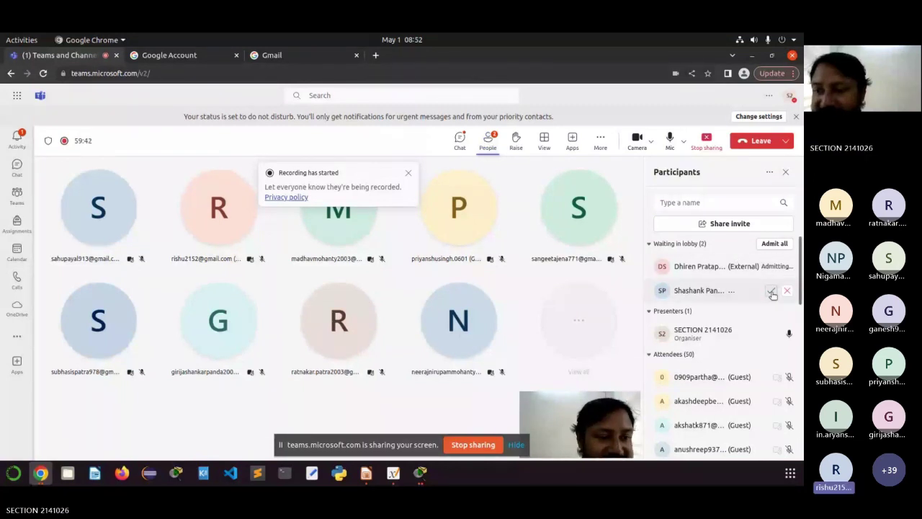
click(771, 291)
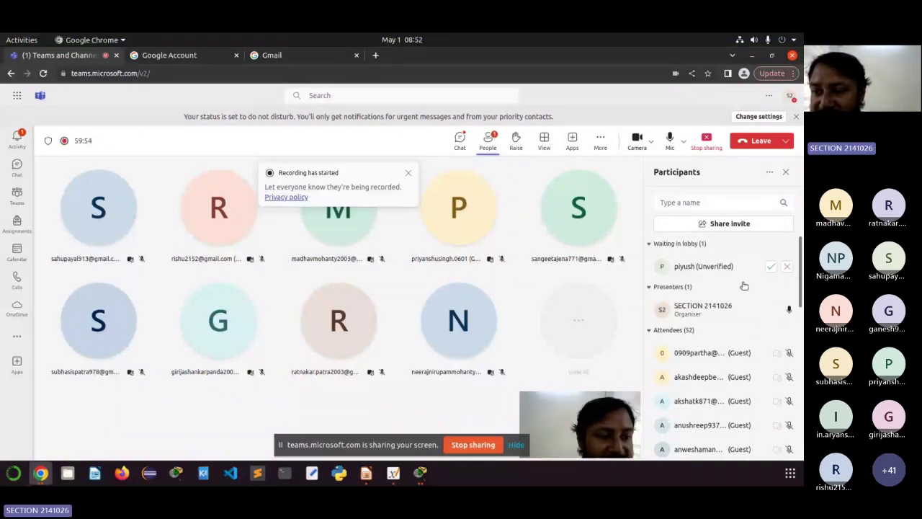
click(770, 267)
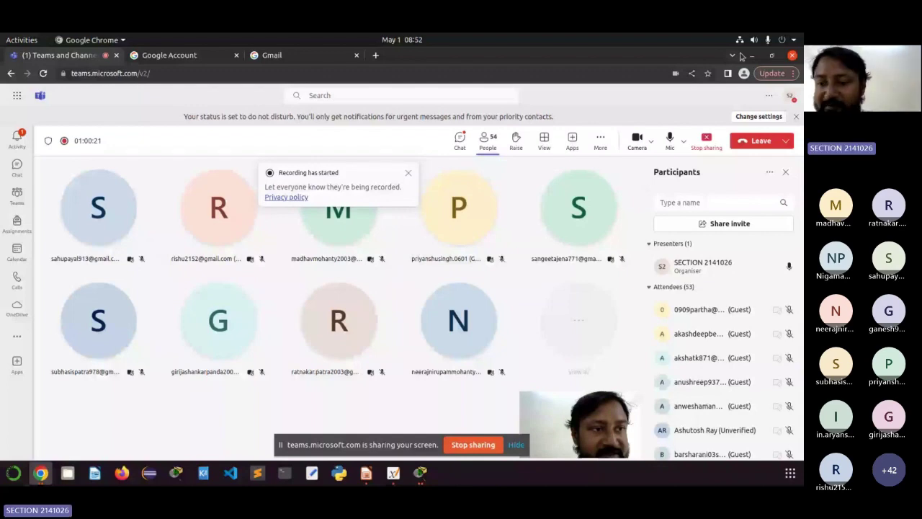
click(751, 56)
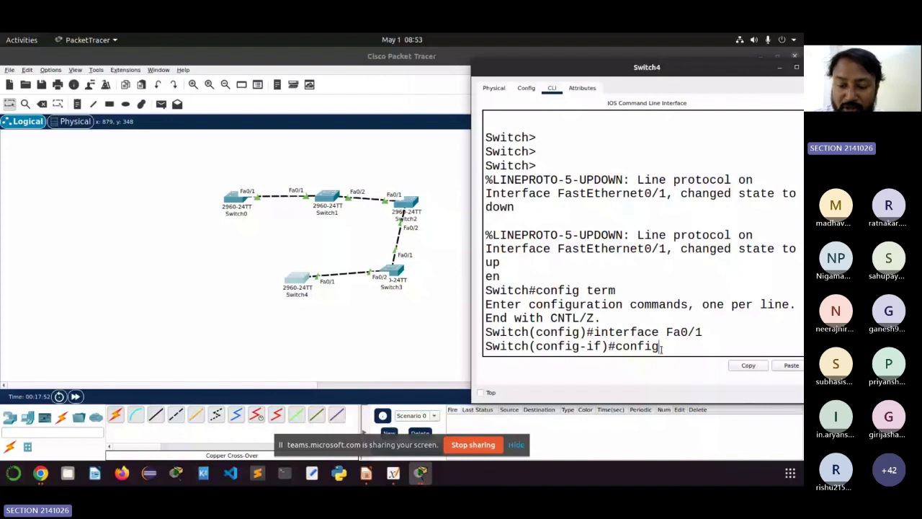
Step: Make Switch4's Fa0/1 a trunk port with switchport mode trunk
key(BackSpace)
key(BackSpace)
key(BackSpace)
key(BackSpace)
key(BackSpace)
key(BackSpace)
text(switc)
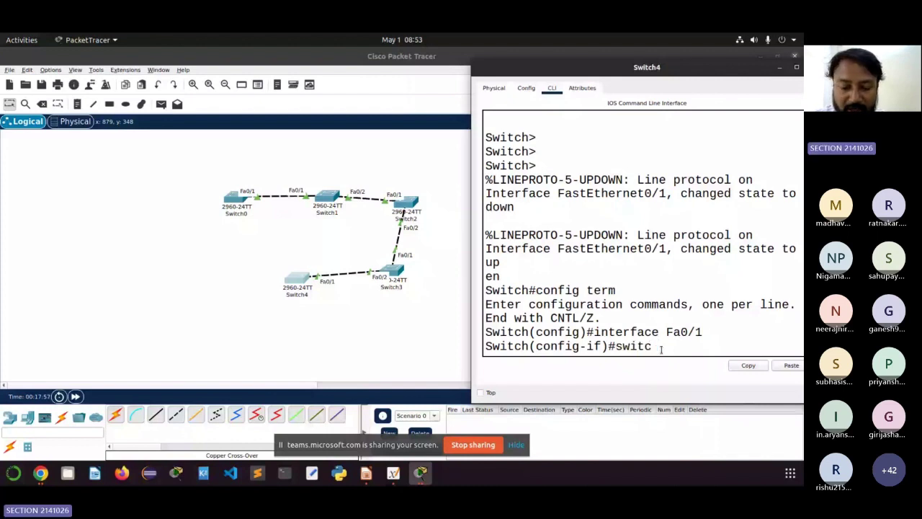
text(hport mode tr)
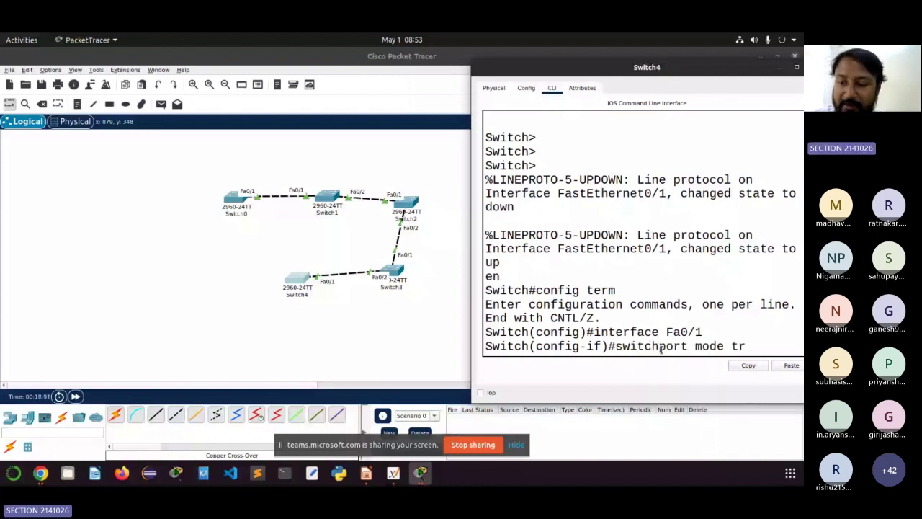
text(un)
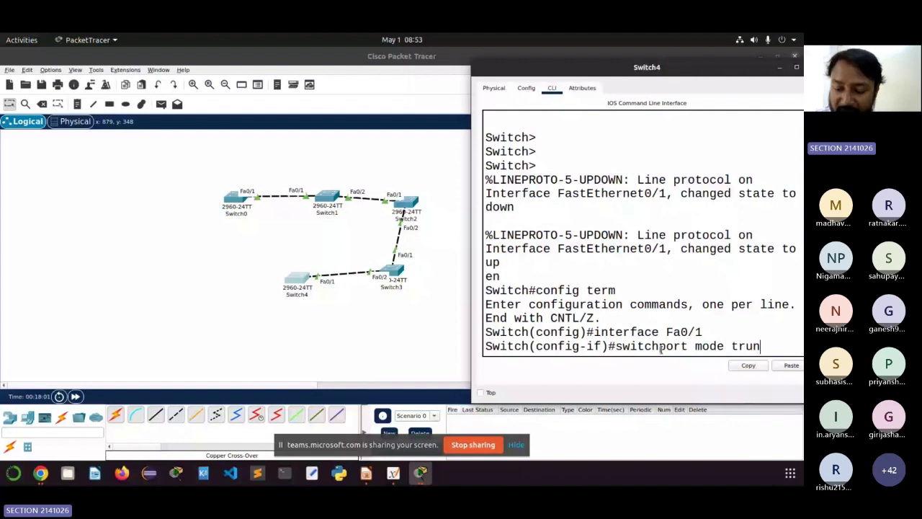
text(k)
key(Return)
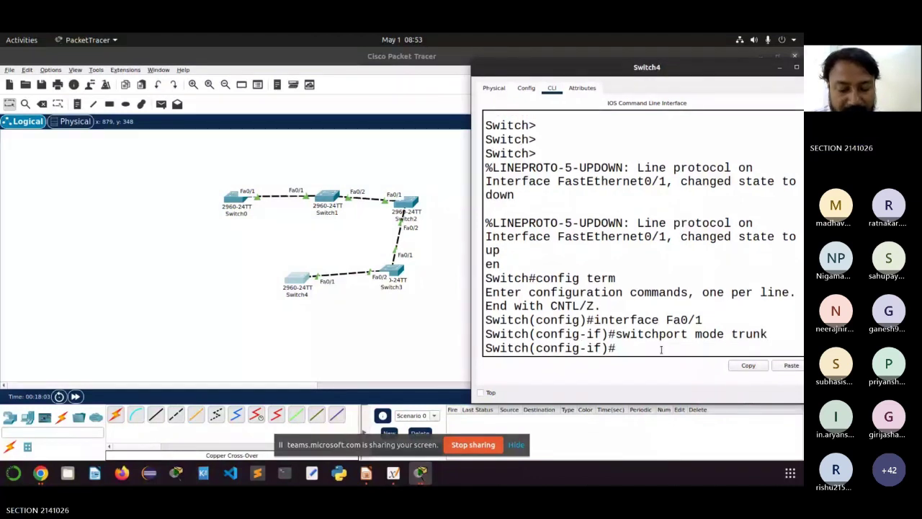
Step: Save Switch4's configuration with do wr and exit back to global configuration
text(ex)
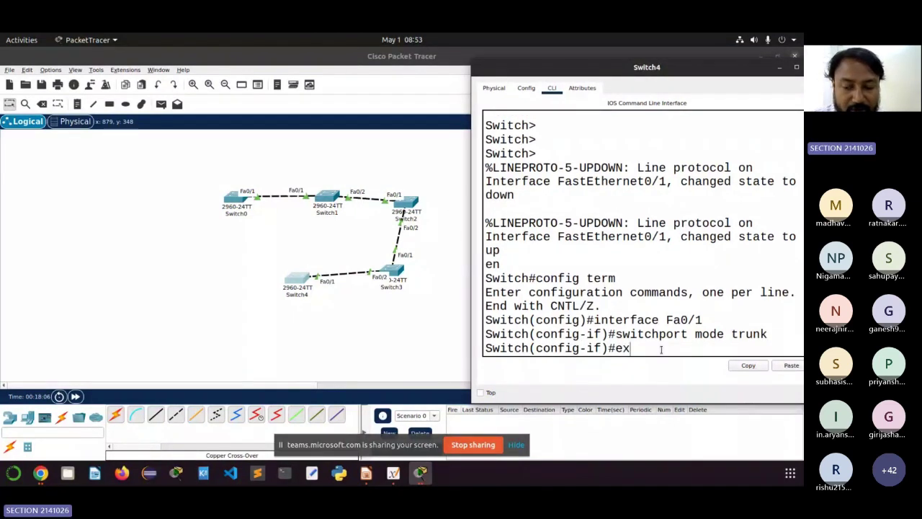
text(it do)
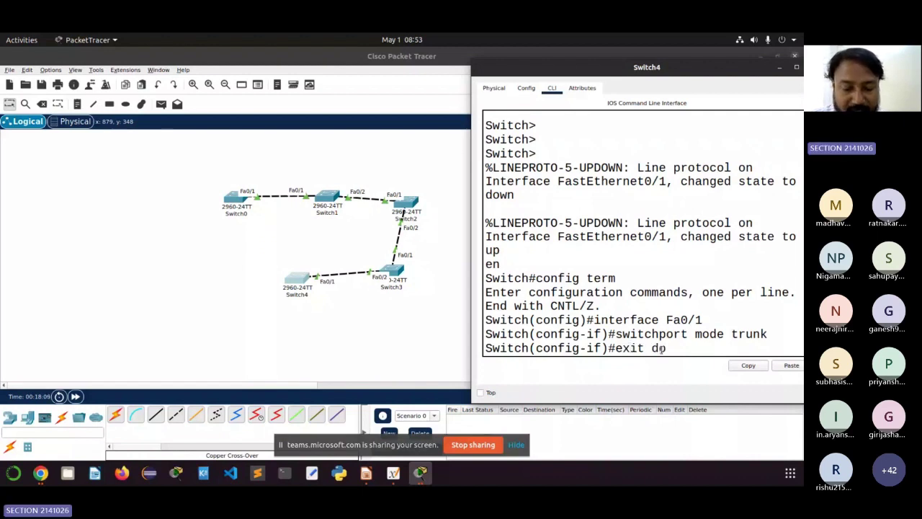
key(BackSpace)
key(BackSpace)
key(BackSpace)
key(BackSpace)
key(BackSpace)
key(BackSpace)
key(BackSpace)
text(do wr)
key(Return)
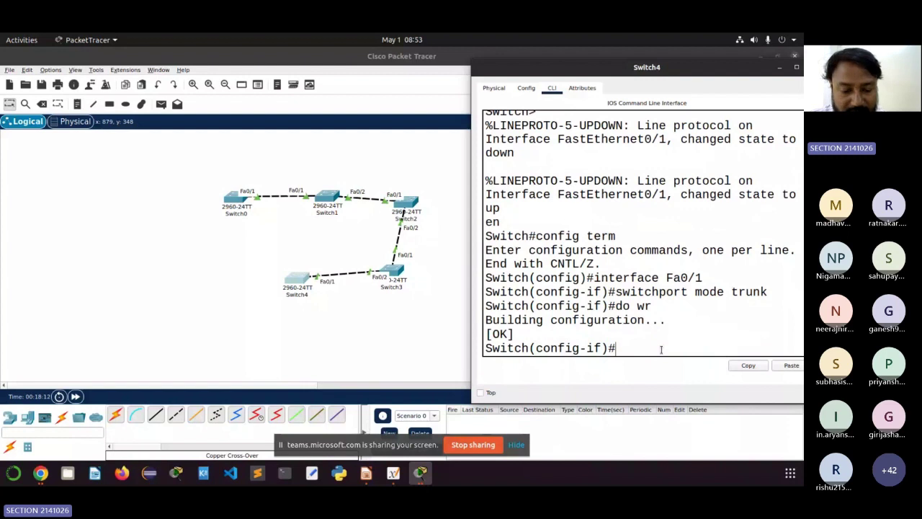
text(exit)
key(Return)
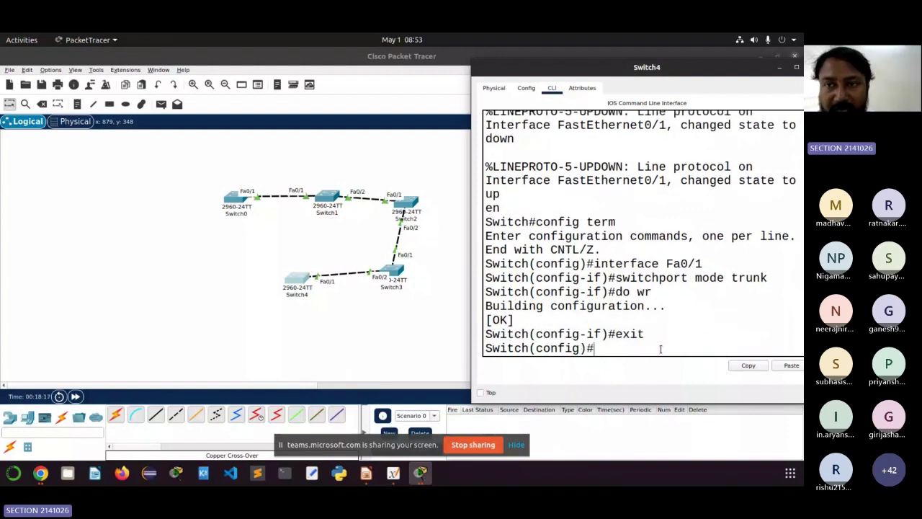
drag(670, 71, 530, 99)
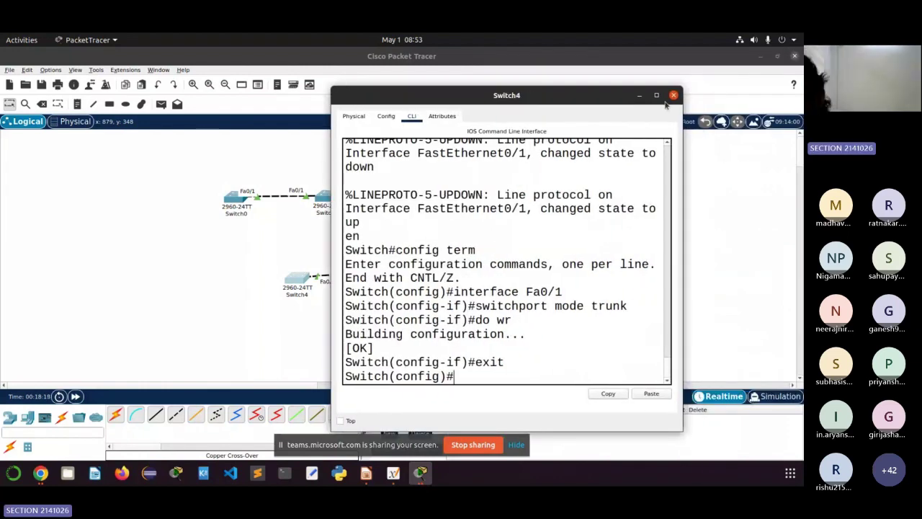
Step: Close Switch4's window and select Switch0 on the topology
click(673, 95)
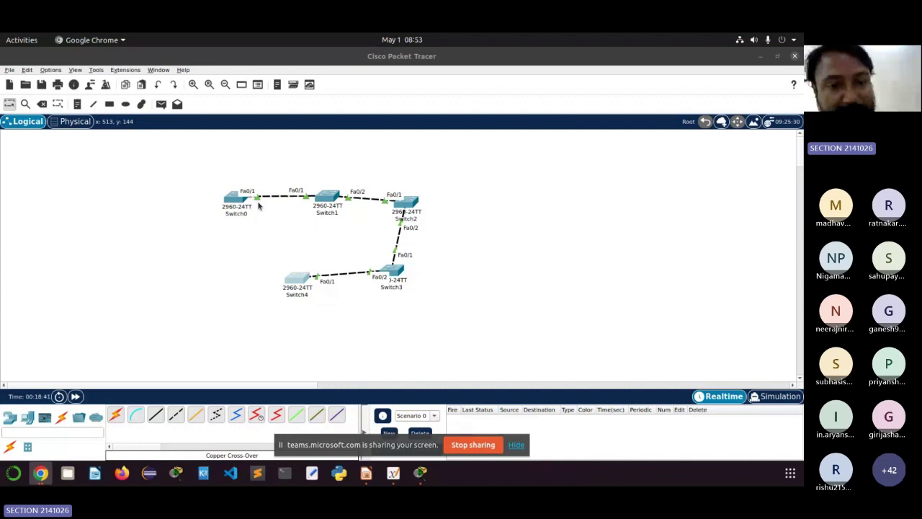
drag(217, 174, 260, 230)
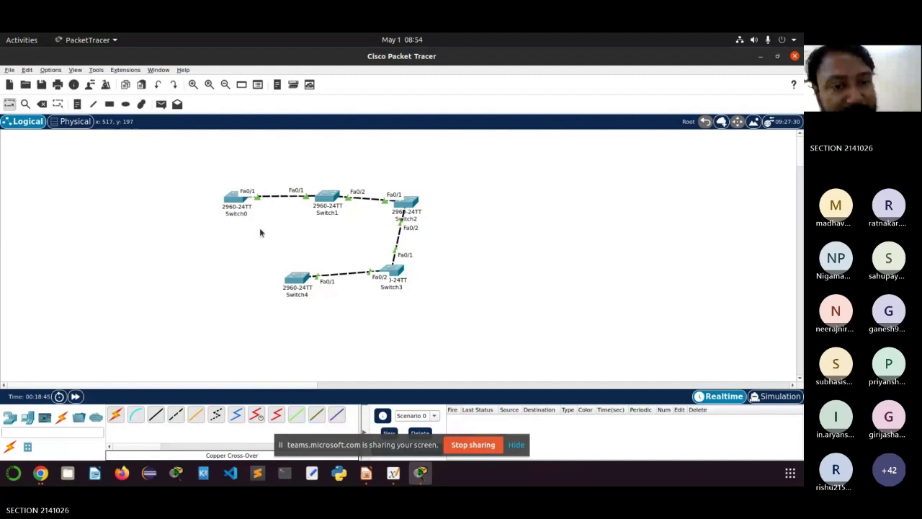
click(235, 201)
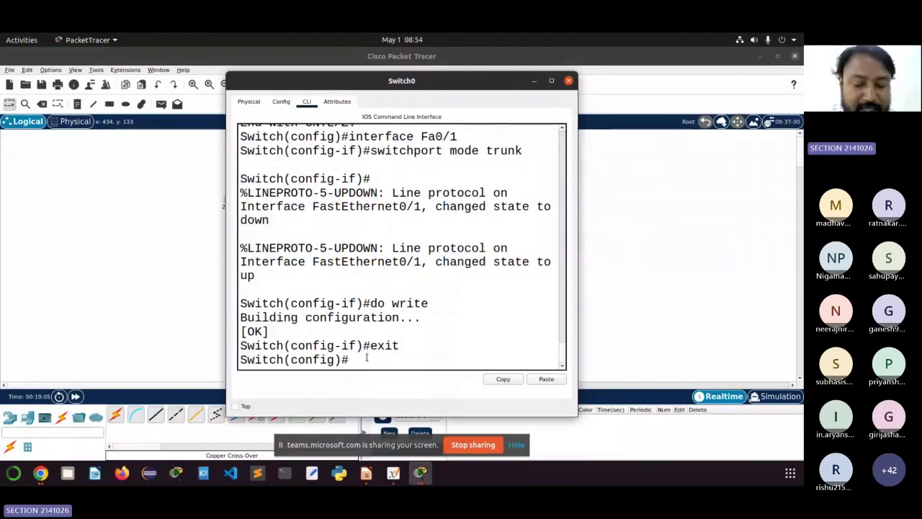
Step: Run 'vtp mode server' on Switch0, which reports it is already a VTP server
text(v)
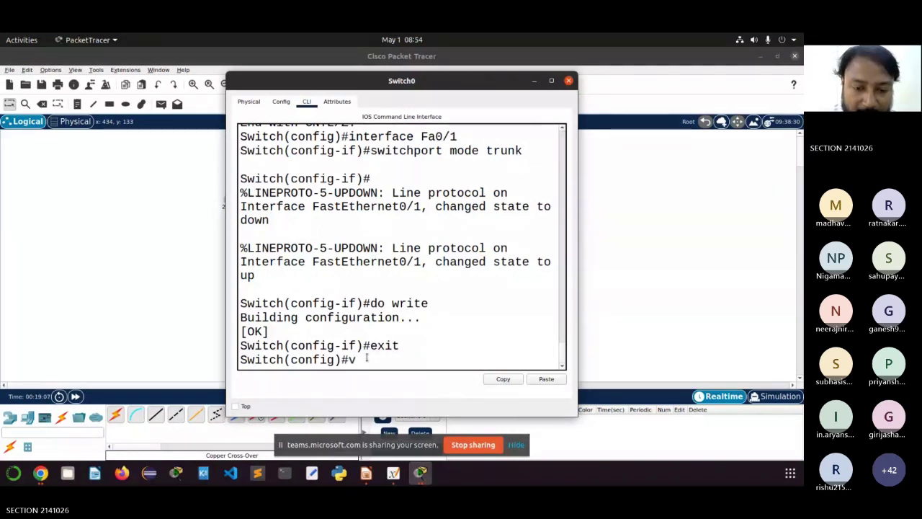
text(tp )
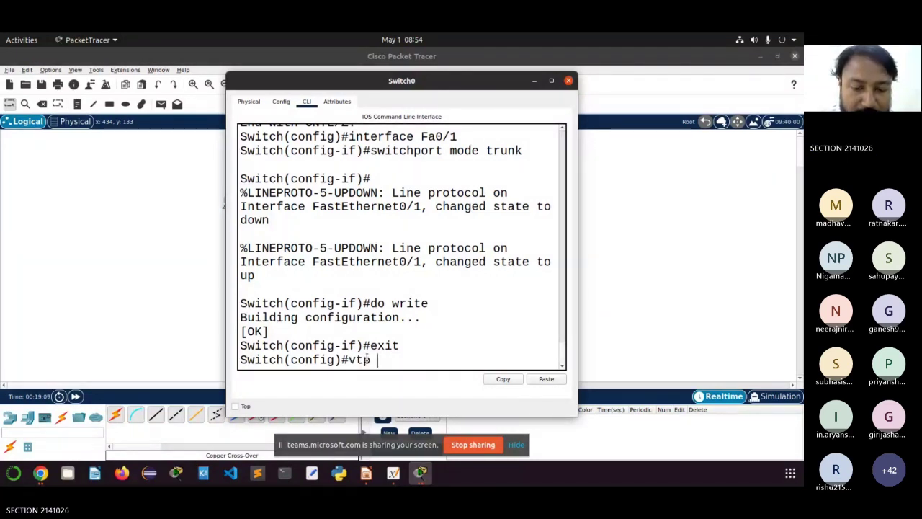
text(mode se)
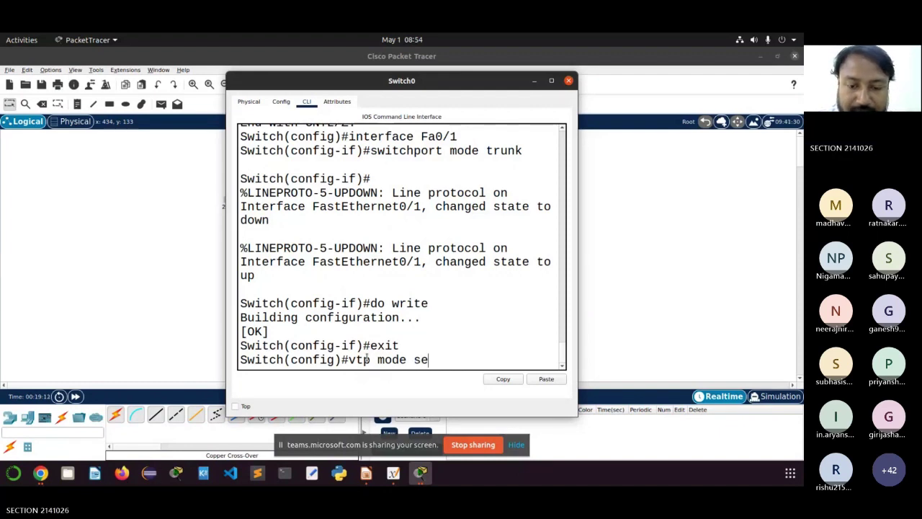
text(rver)
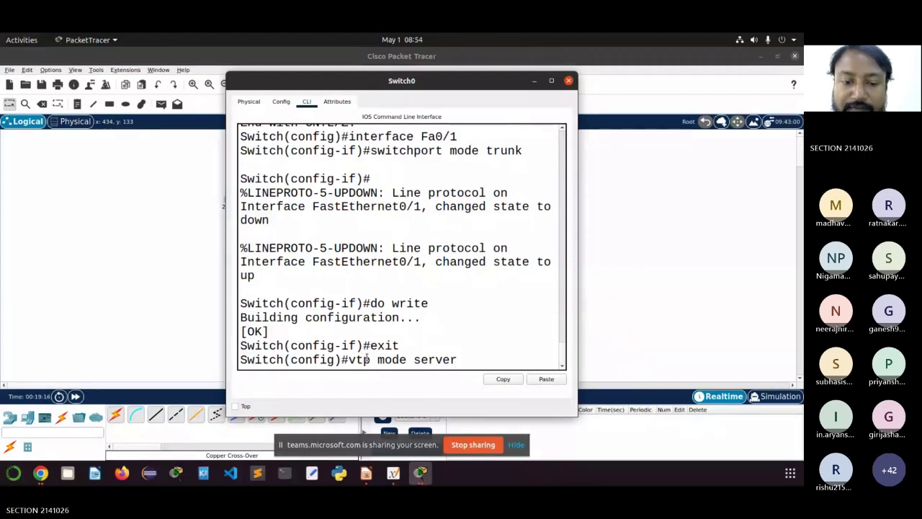
key(Return)
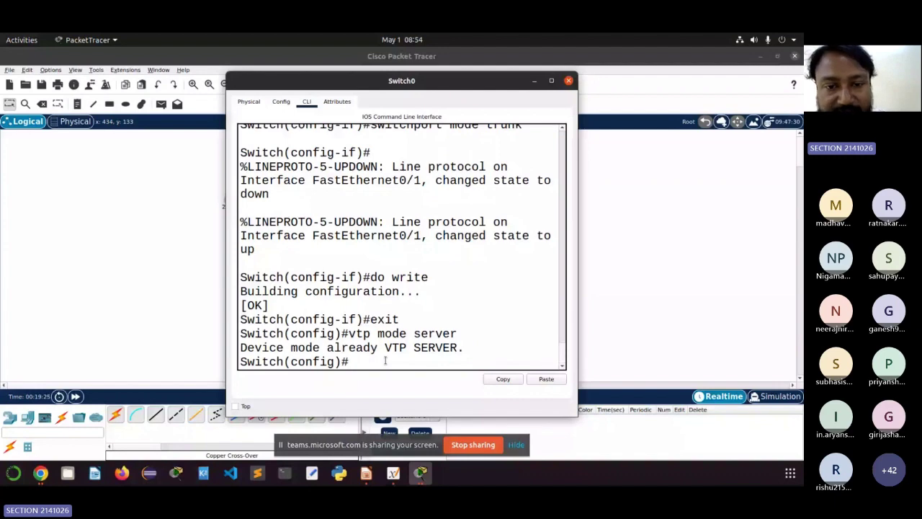
drag(433, 81, 659, 143)
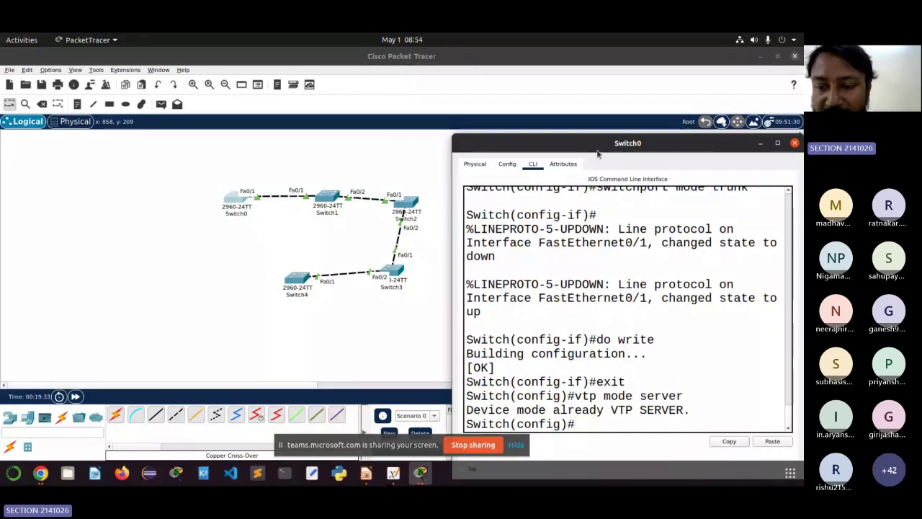
Step: Change Switch0's VTP domain name from NULL to ITER with 'vtp domain ITER', then begin the VTP password command
drag(597, 153, 560, 105)
drag(646, 348, 539, 348)
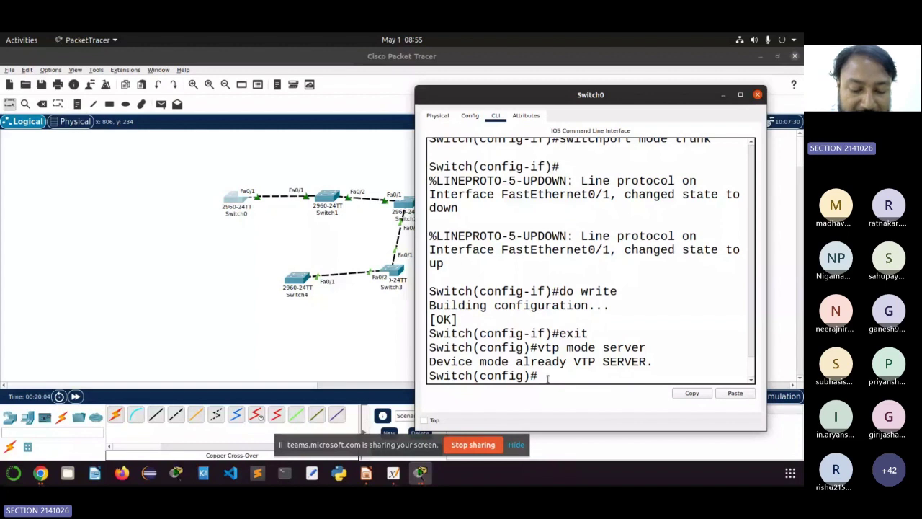
text(vtp)
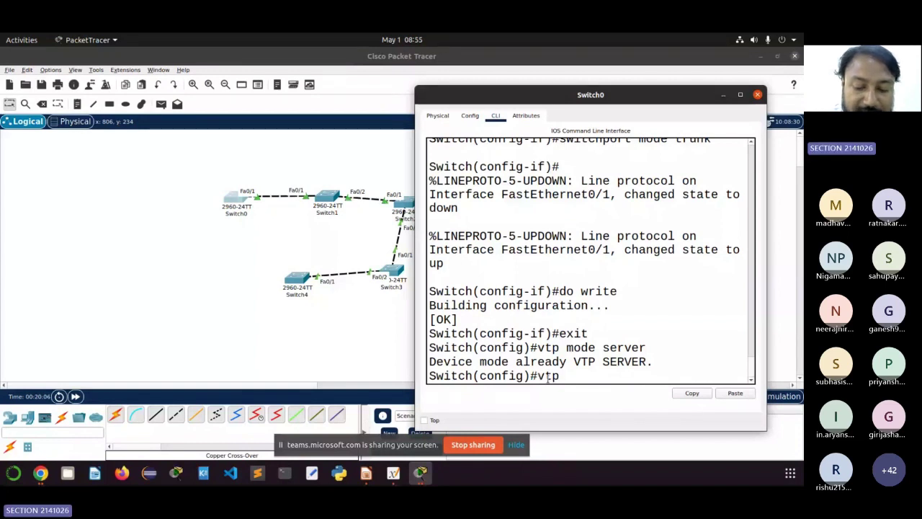
text( do)
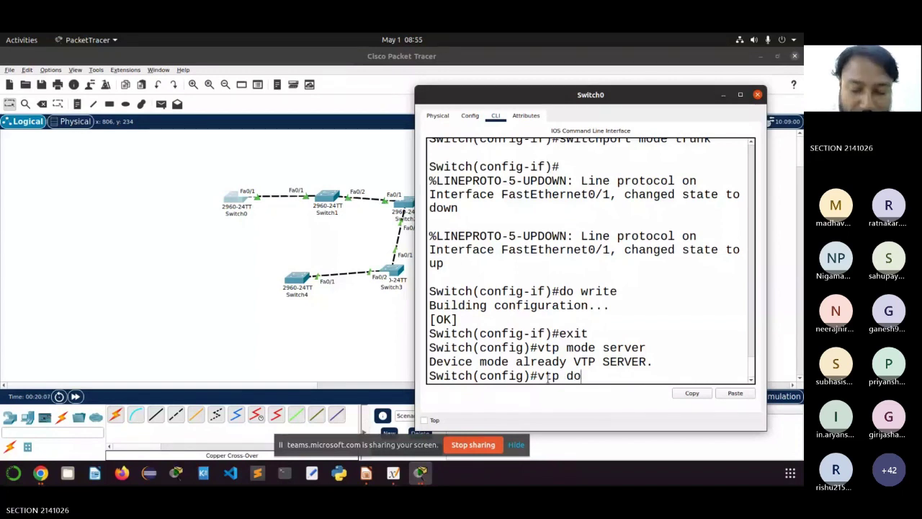
text(main )
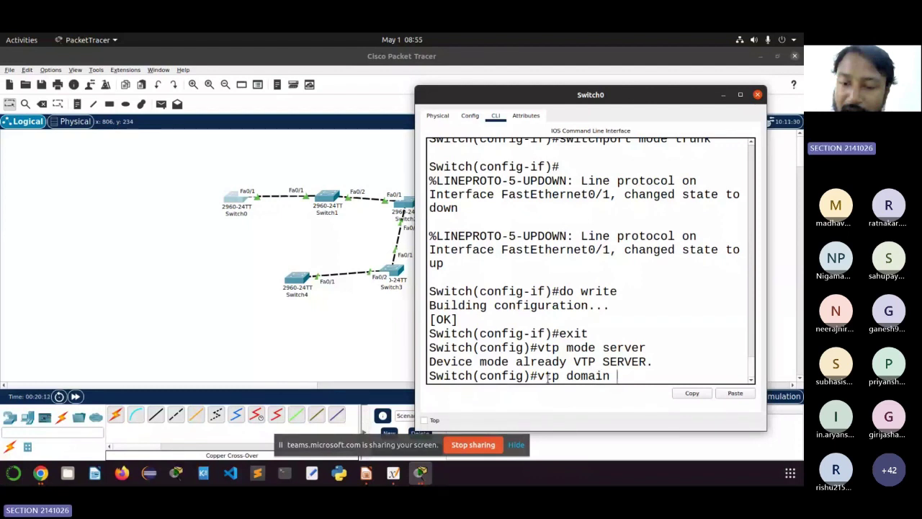
text(I)
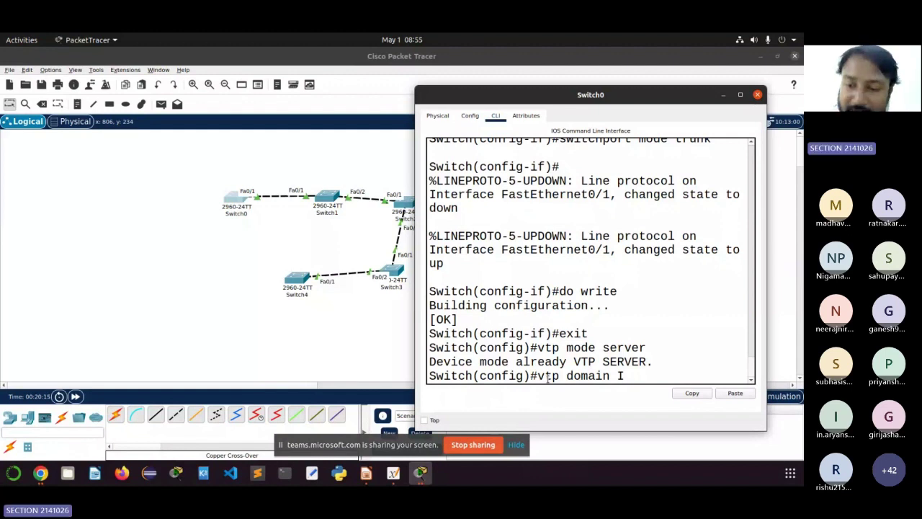
text(TE)
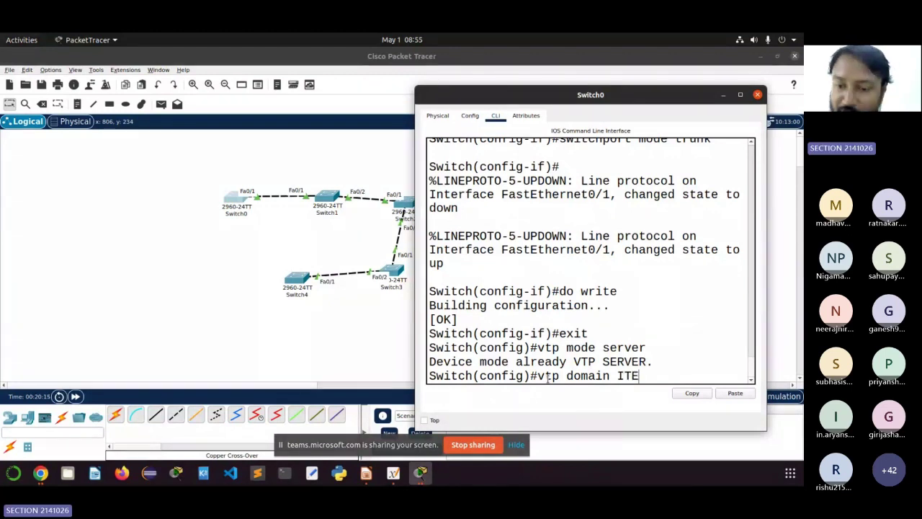
text(R)
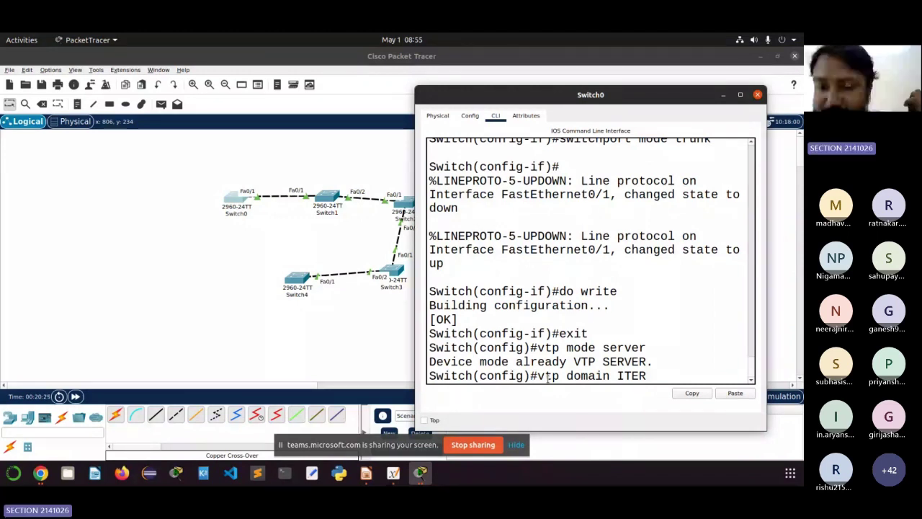
key(Return)
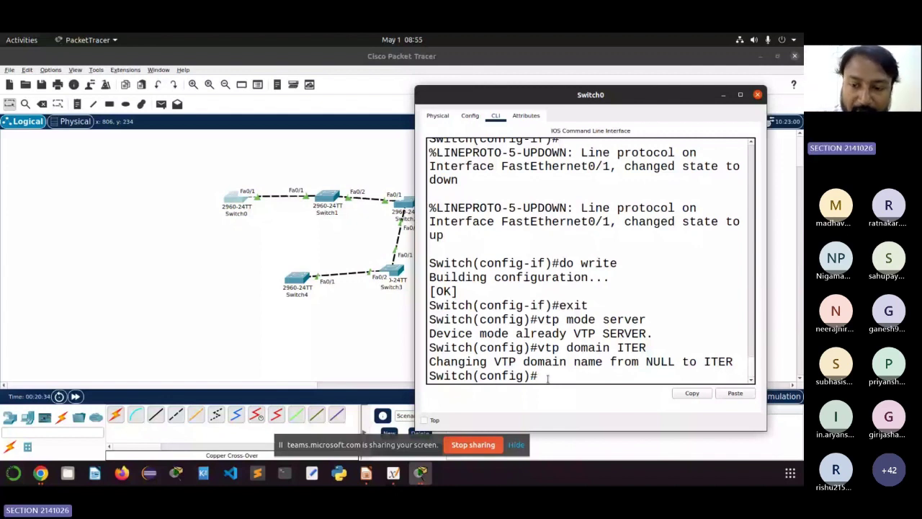
text(vt)
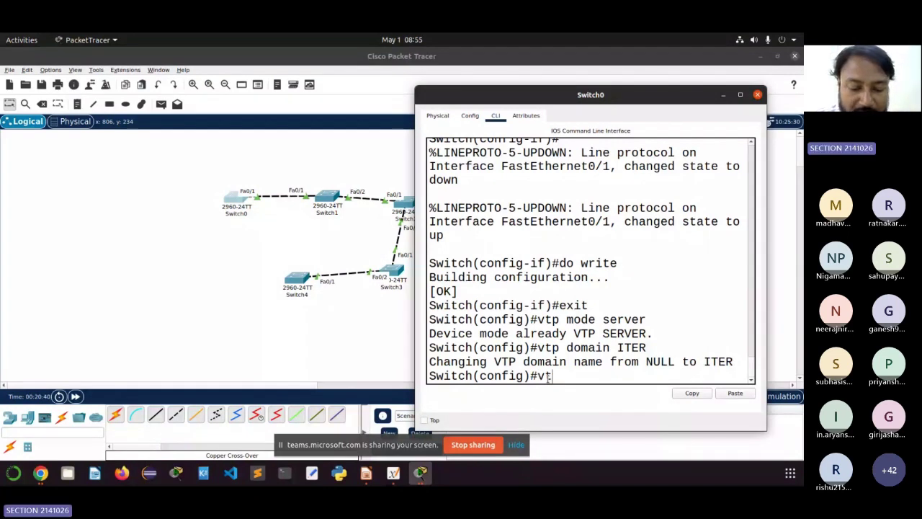
text(p pas)
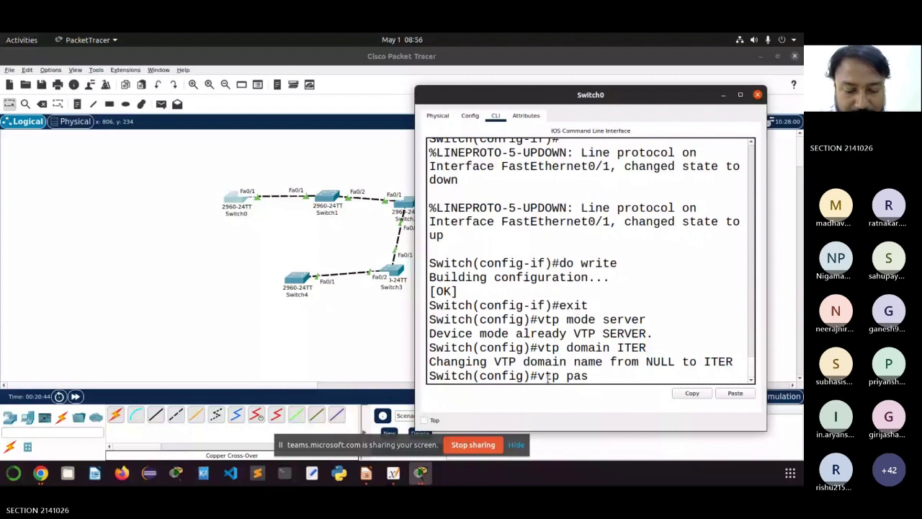
text(sword)
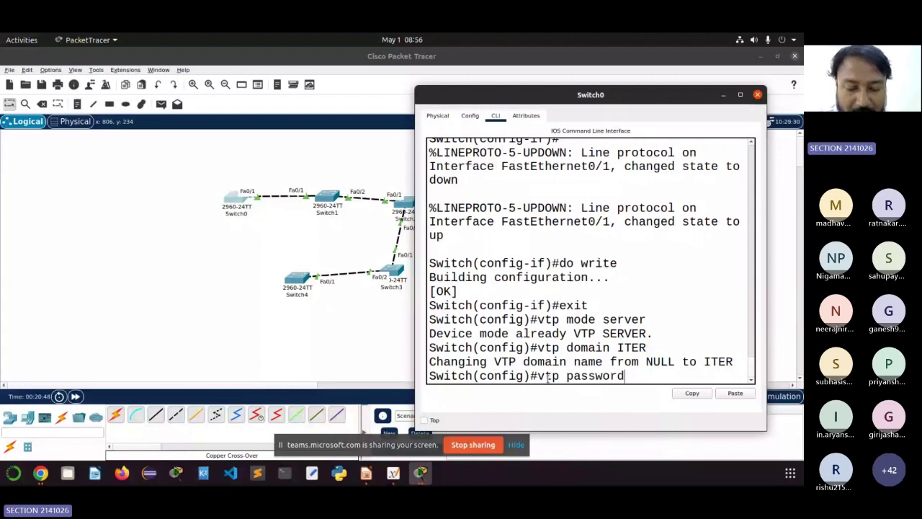
text( iter123)
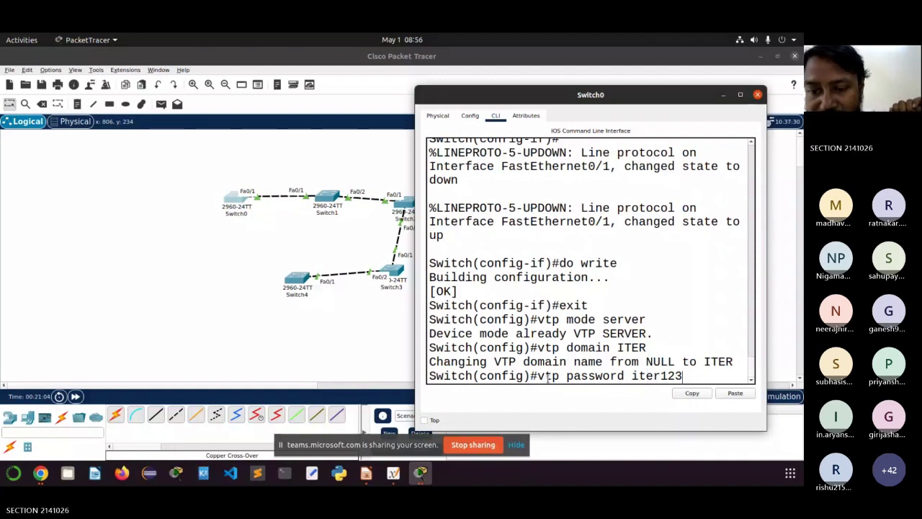
Step: Apply the VTP password on Switch0, then highlight the vtp mode, domain ITER and password commands
key(Return)
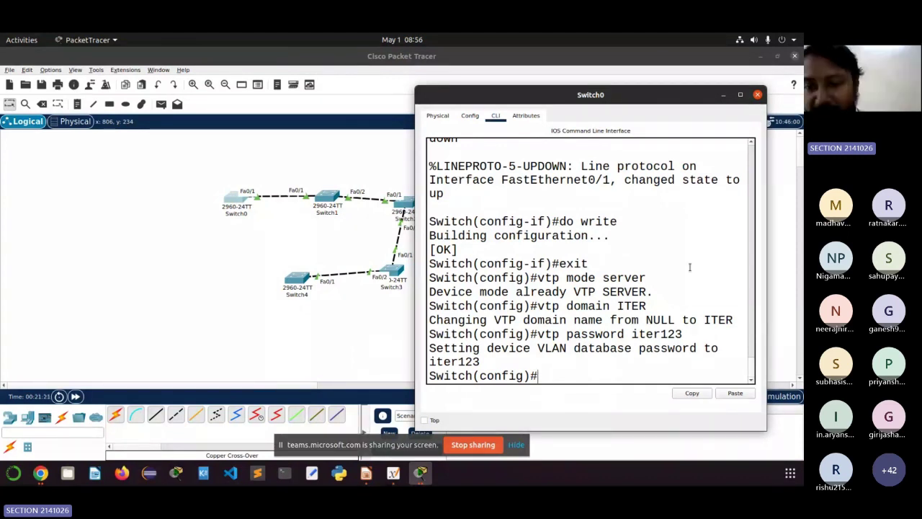
drag(658, 265, 597, 277)
click(574, 277)
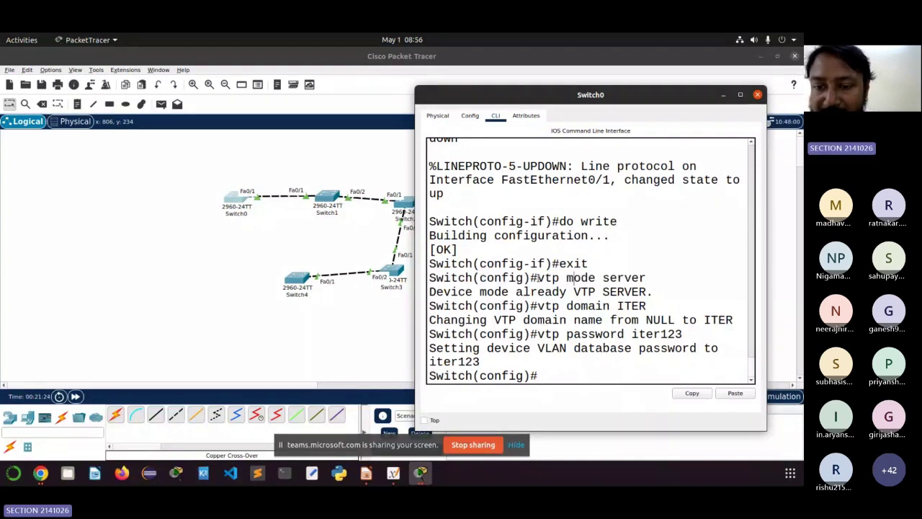
drag(536, 278, 574, 277)
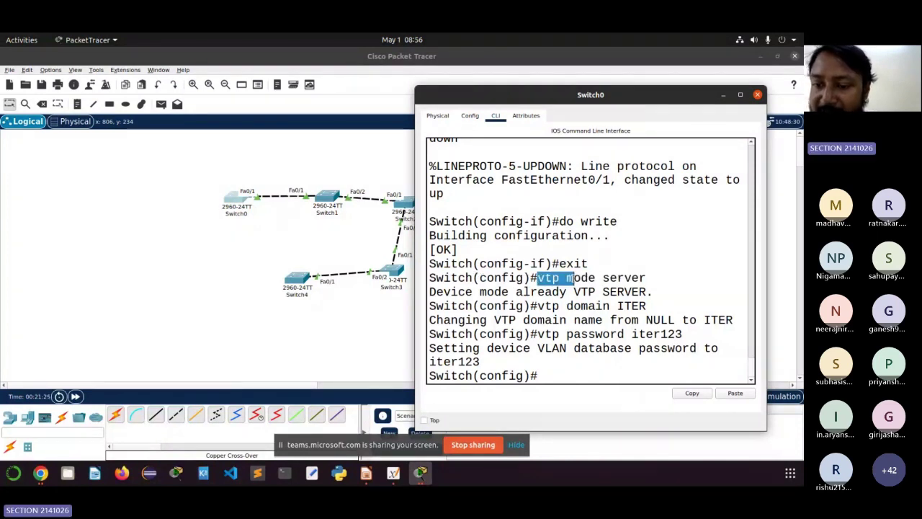
drag(647, 306, 570, 304)
drag(552, 306, 538, 305)
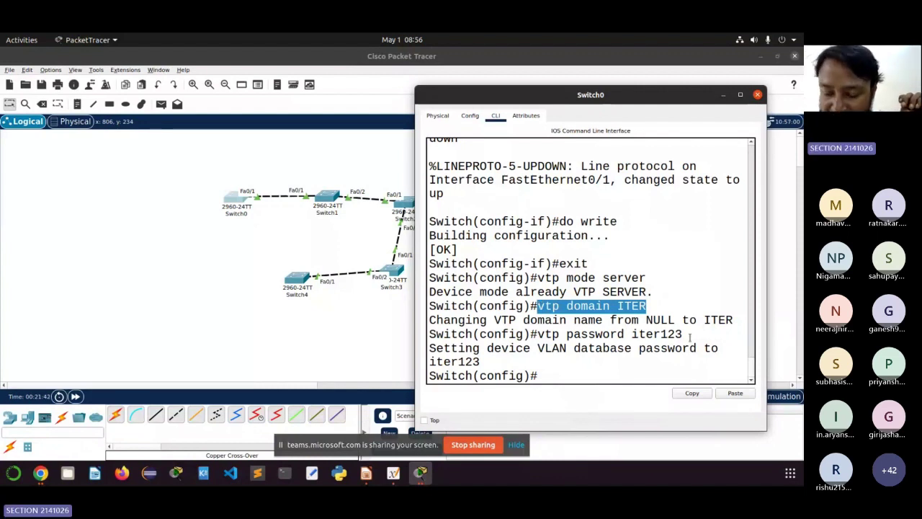
drag(690, 337, 566, 324)
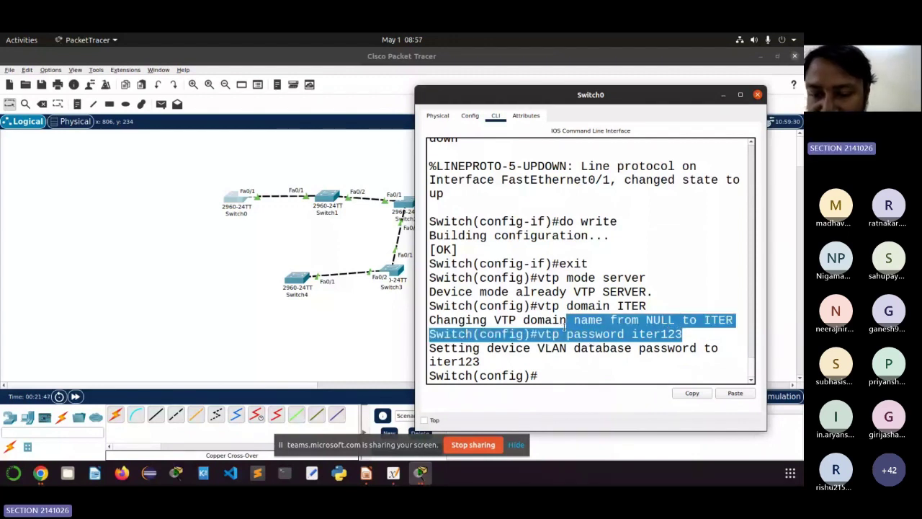
click(559, 371)
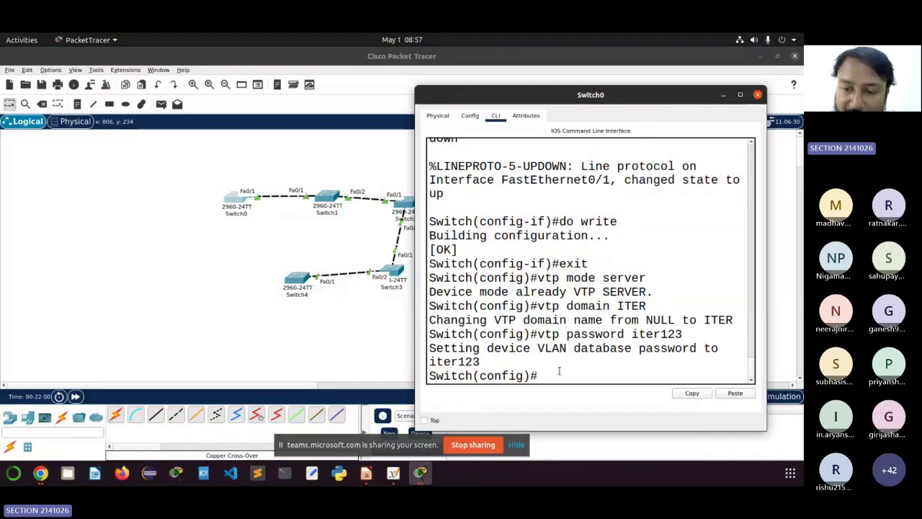
Step: Create VLAN 10 named CSE on Switch0 and exit back to global configuration
text(vl)
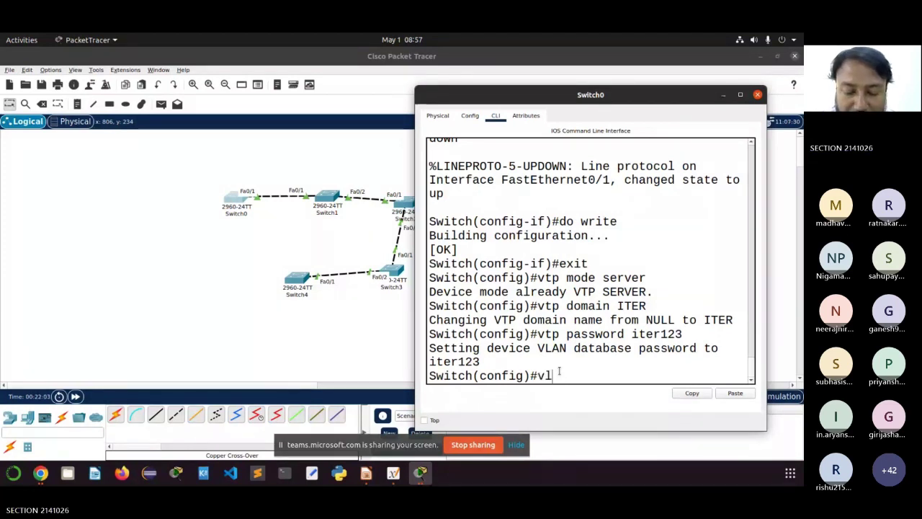
text(an)
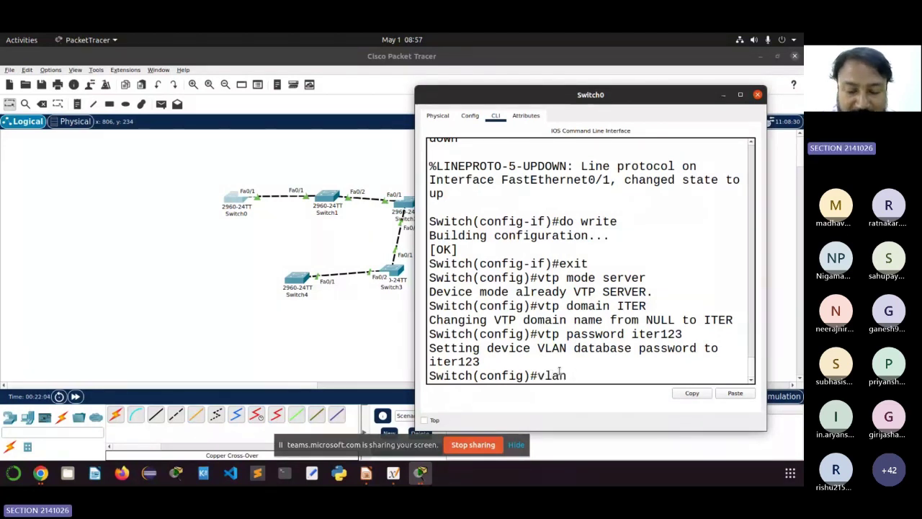
text( 10)
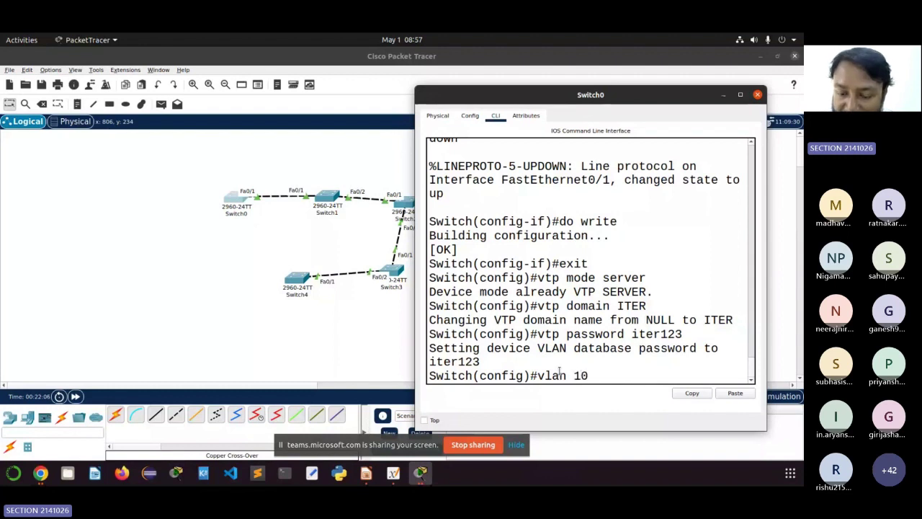
key(Return)
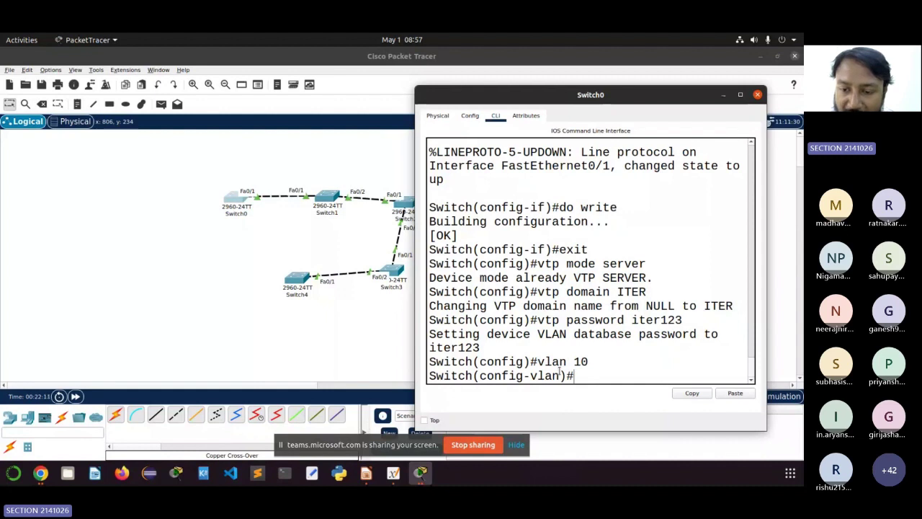
text(na)
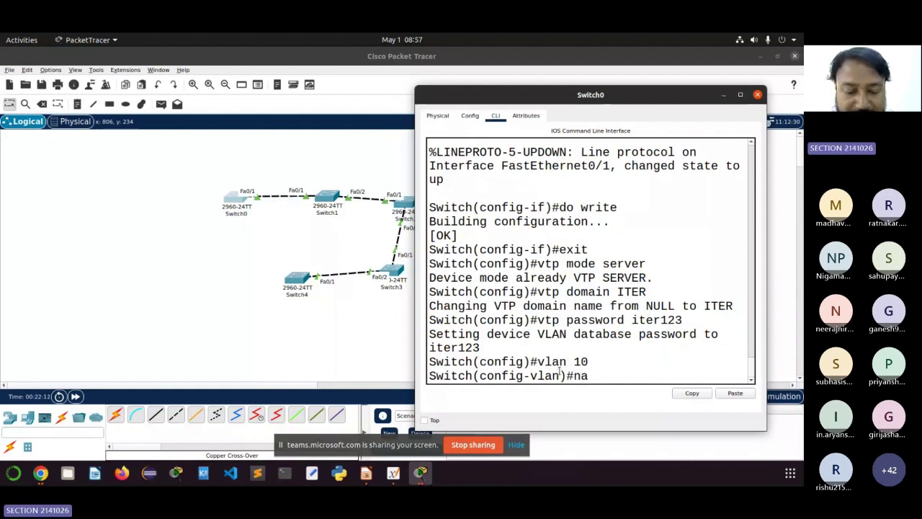
text(me)
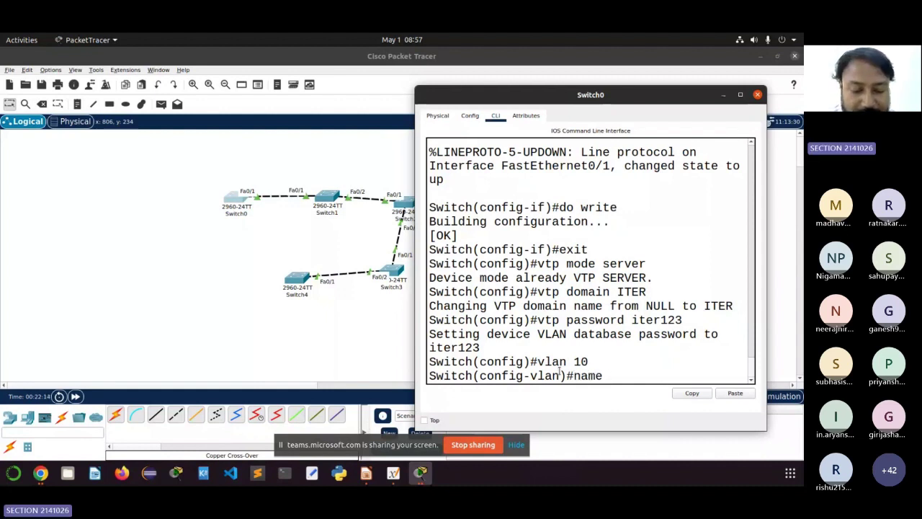
text( CSE)
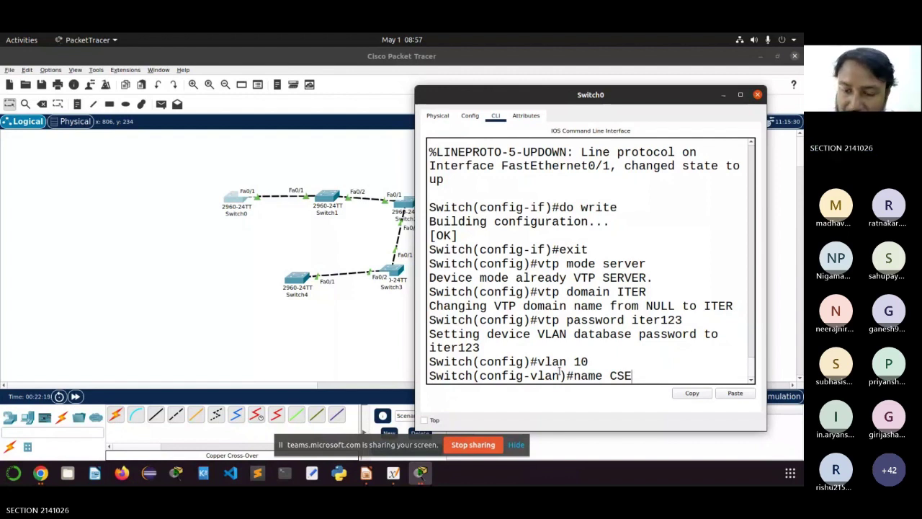
key(Return)
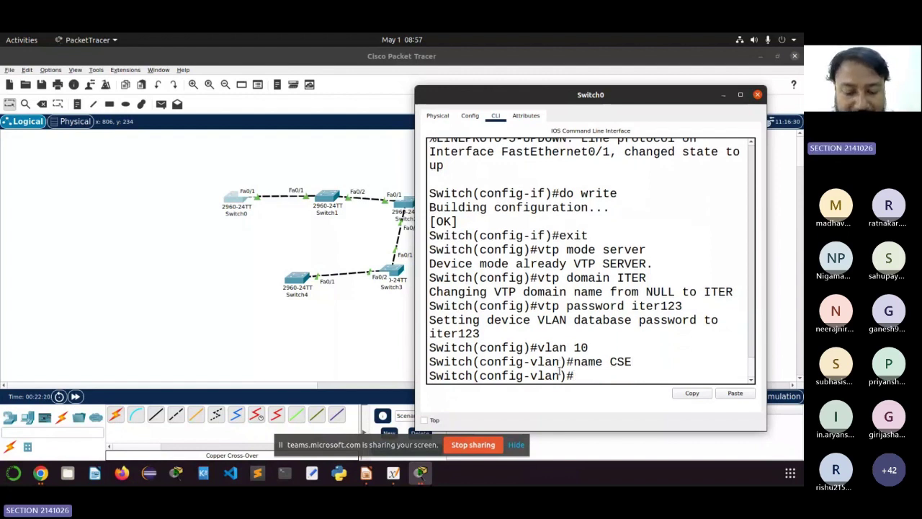
text(exit)
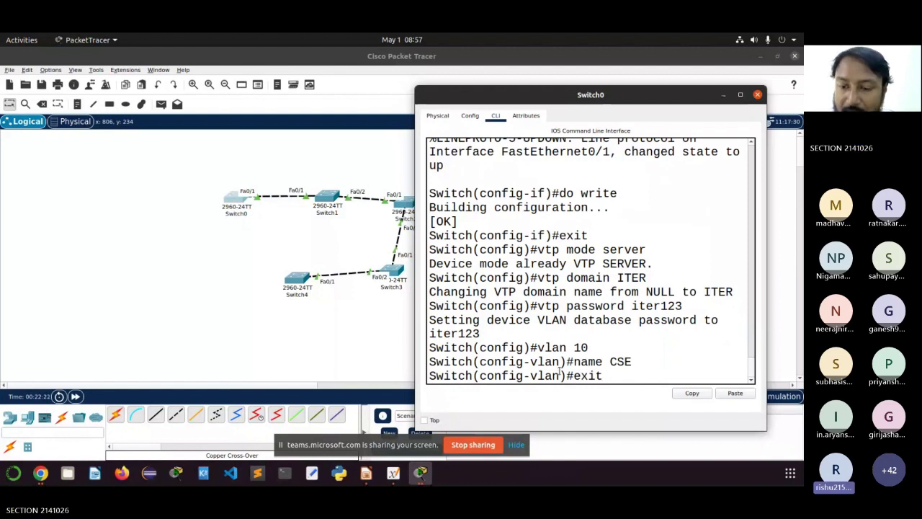
key(Return)
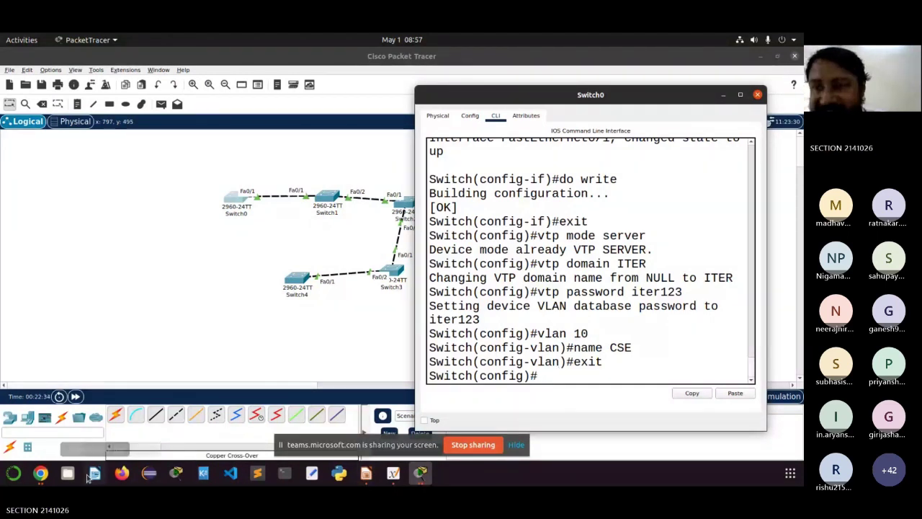
Step: Admit the lobby attendee from the Teams participants list, reaching 55 participants, then return to Packet Tracer
click(41, 473)
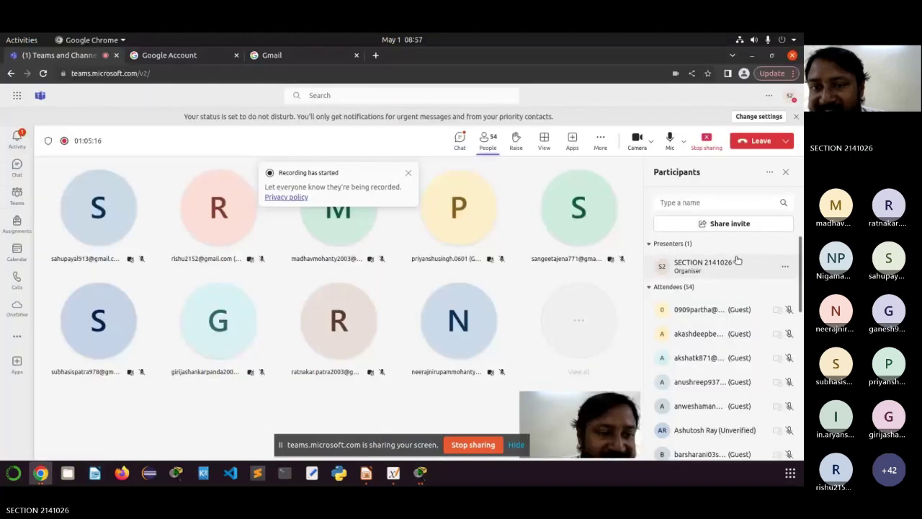
scroll(738, 256, down, 1)
scroll(709, 277, up, 1)
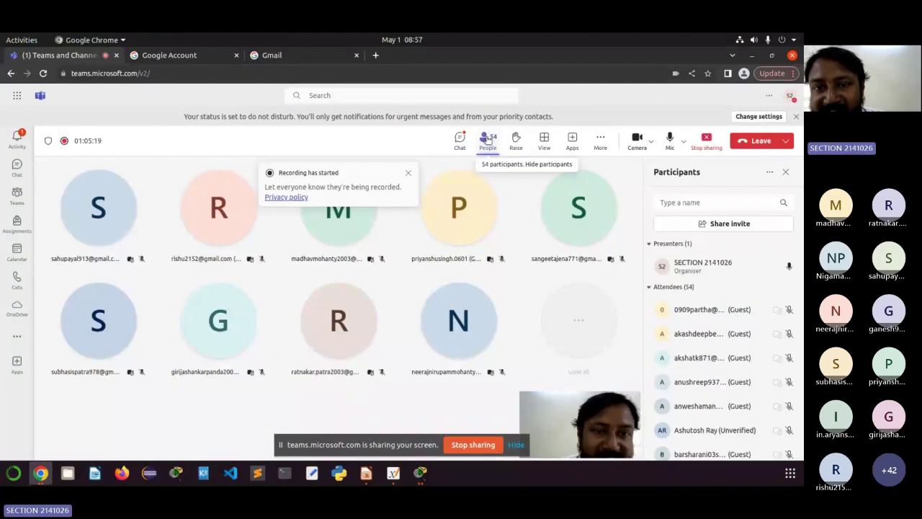
click(490, 147)
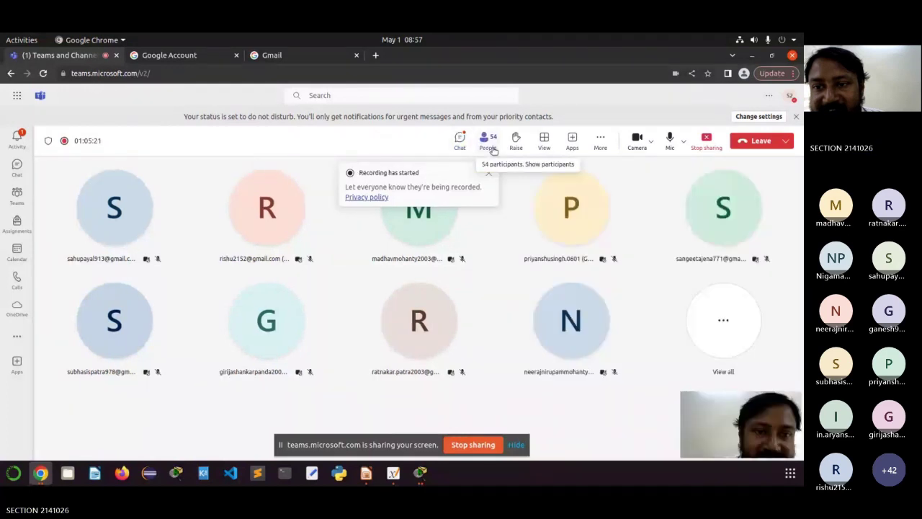
click(490, 147)
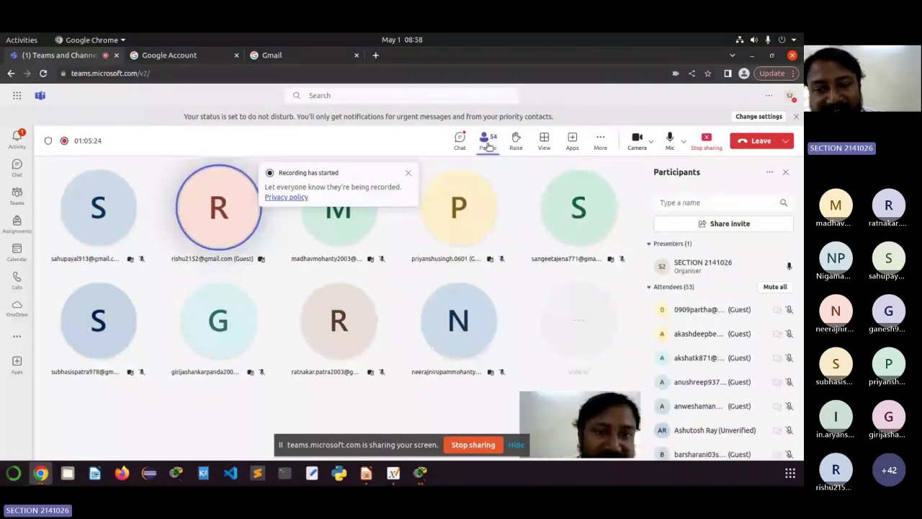
click(488, 147)
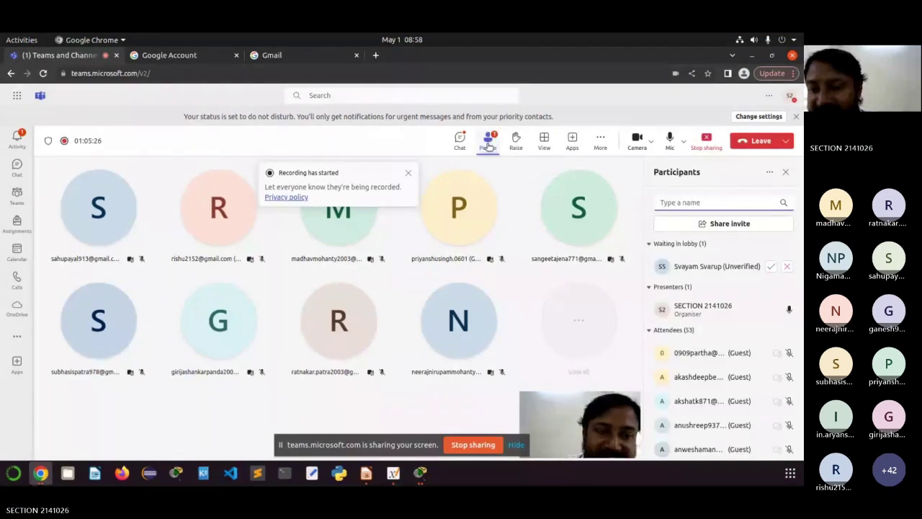
click(771, 266)
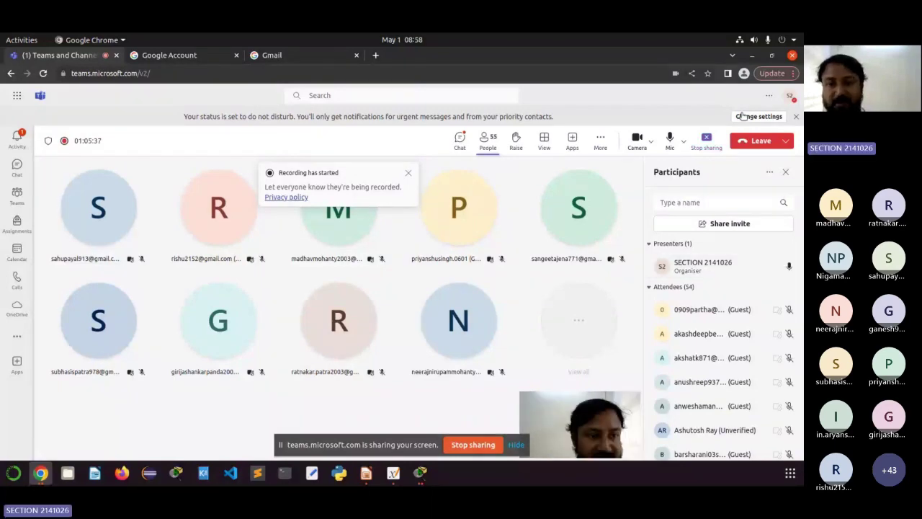
key(alt+Tab)
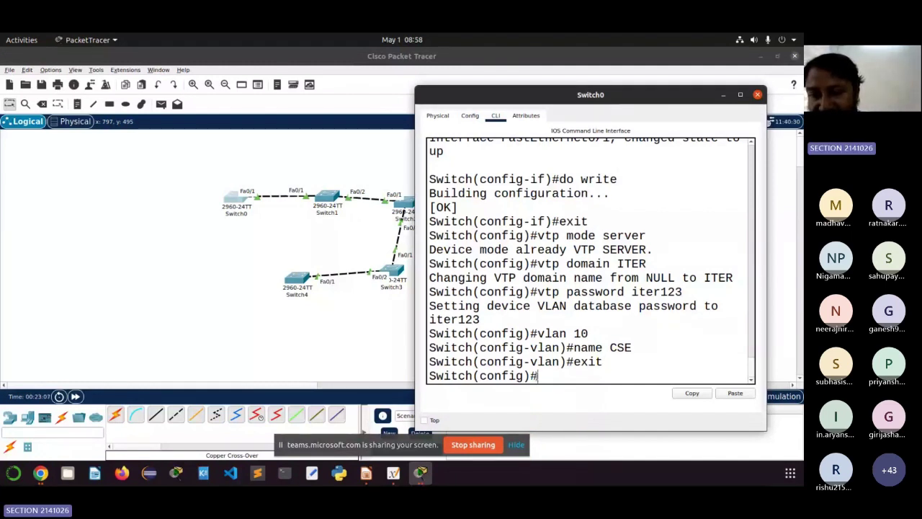
Step: Create VLAN 20 named IT on Switch0
text(v)
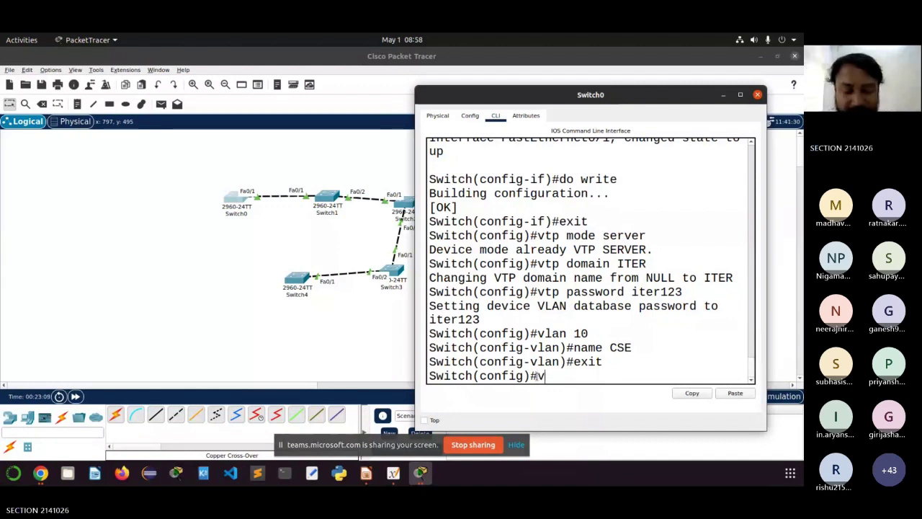
text(lan 20)
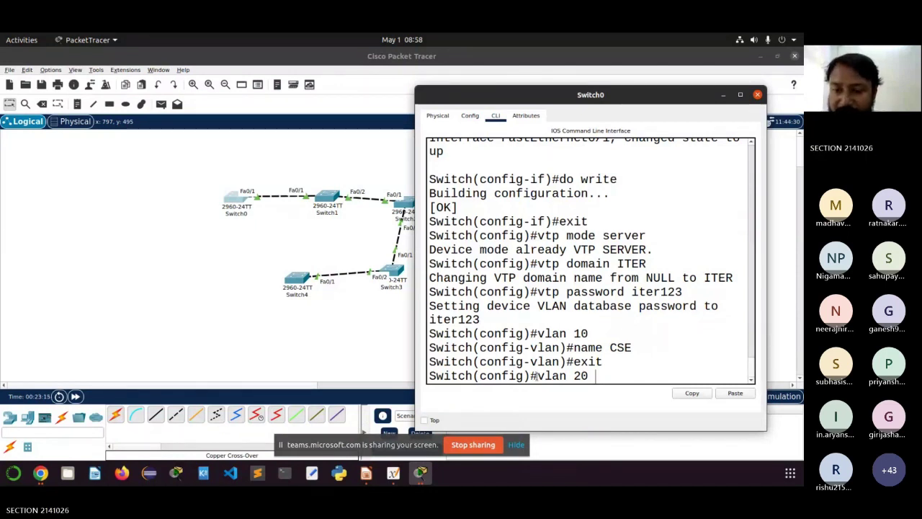
key(Return)
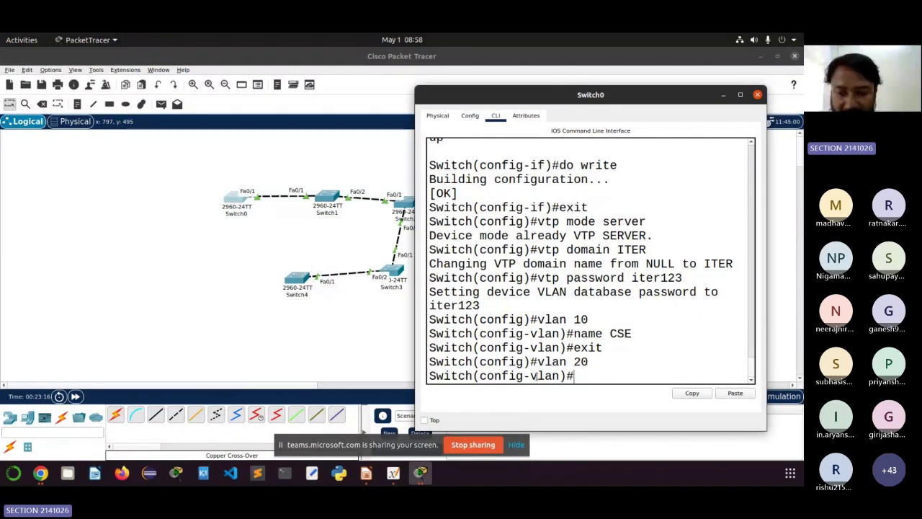
text(name)
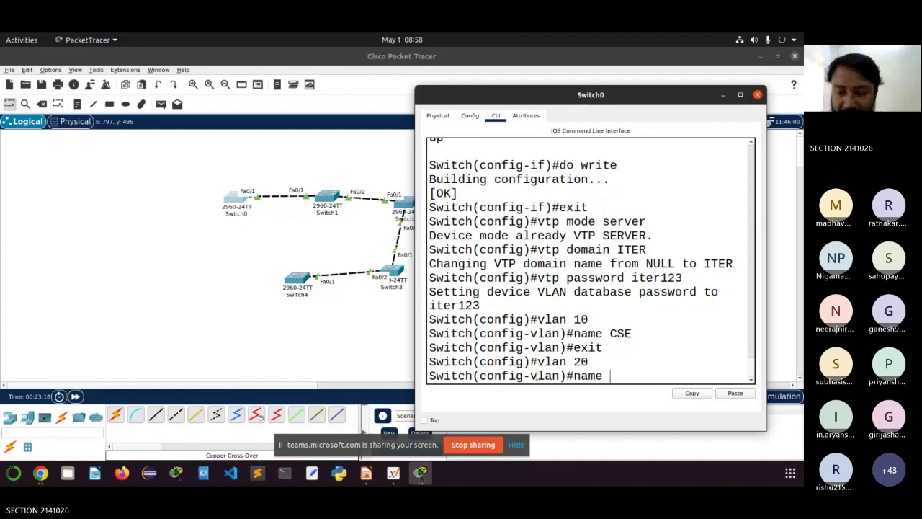
text( IT)
key(Return)
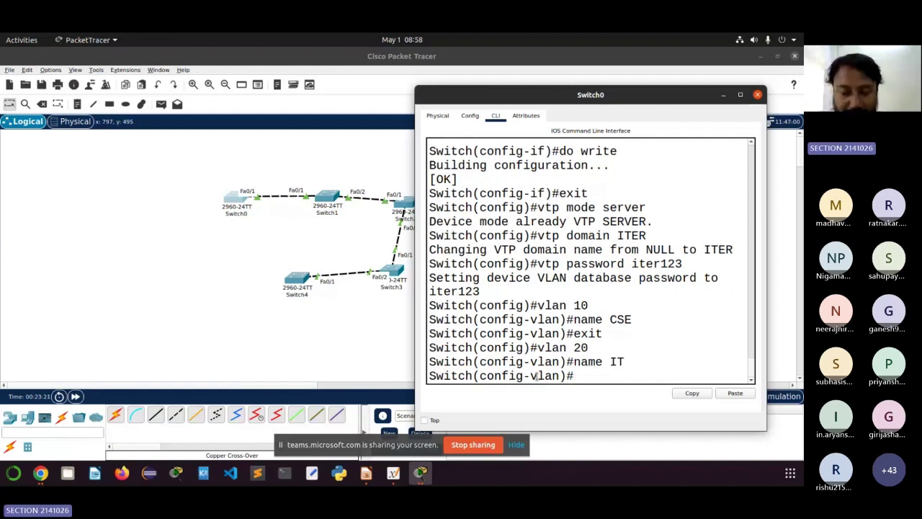
Step: Create VLAN 30 named EC and return to global configuration mode
text(vlan )
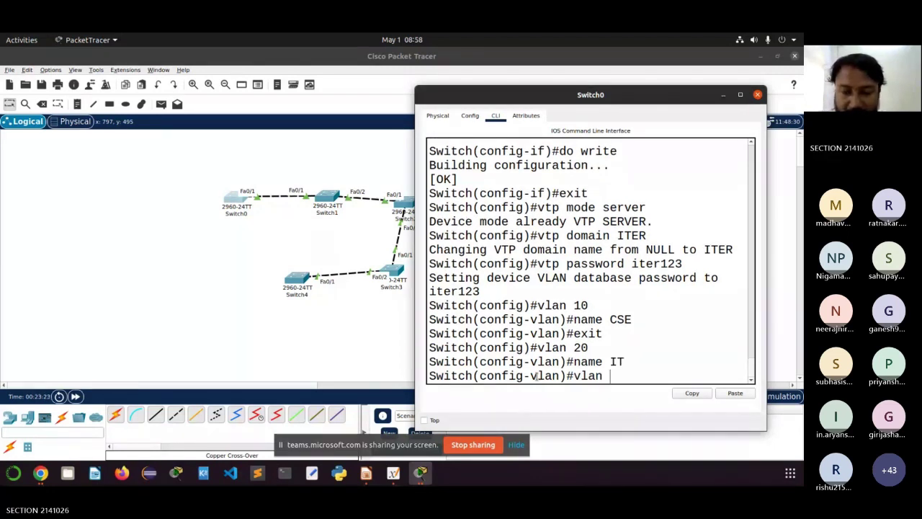
text(30)
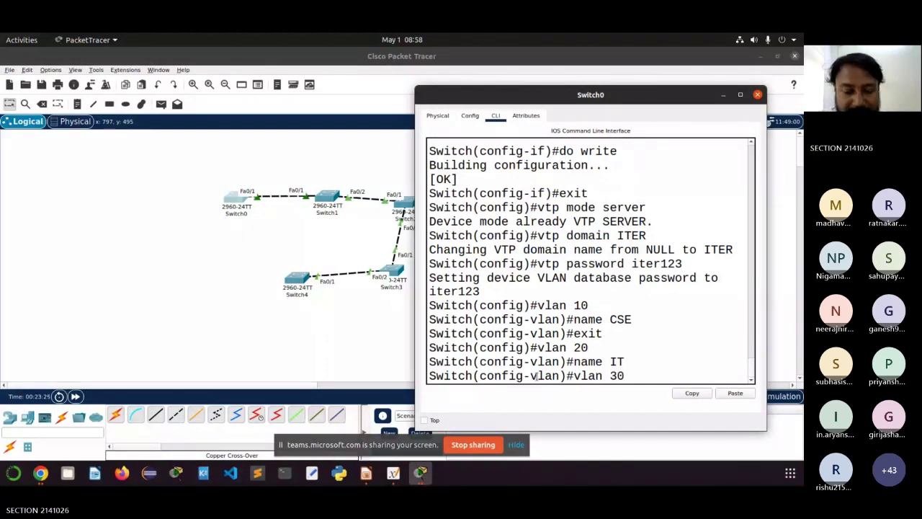
key(Return)
text(name)
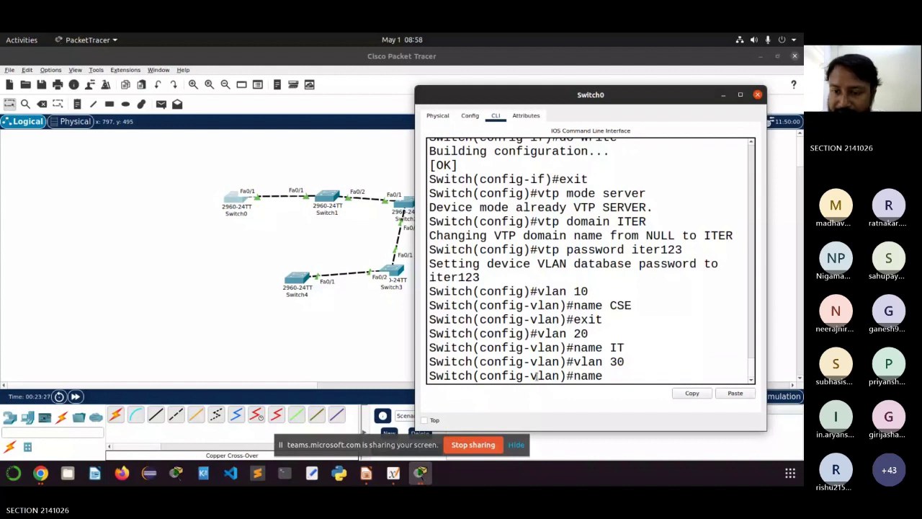
text( EC)
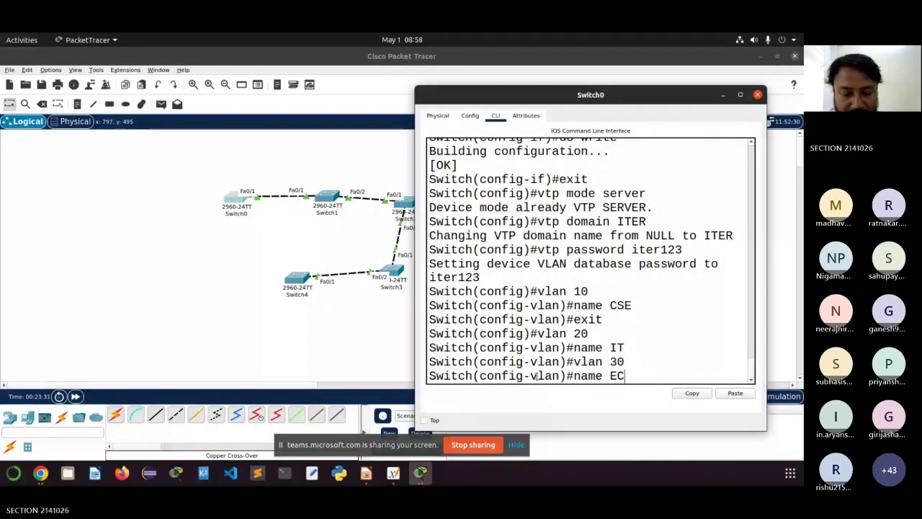
key(BackSpace)
key(BackSpace)
key(BackSpace)
key(BackSpace)
key(BackSpace)
key(BackSpace)
key(BackSpace)
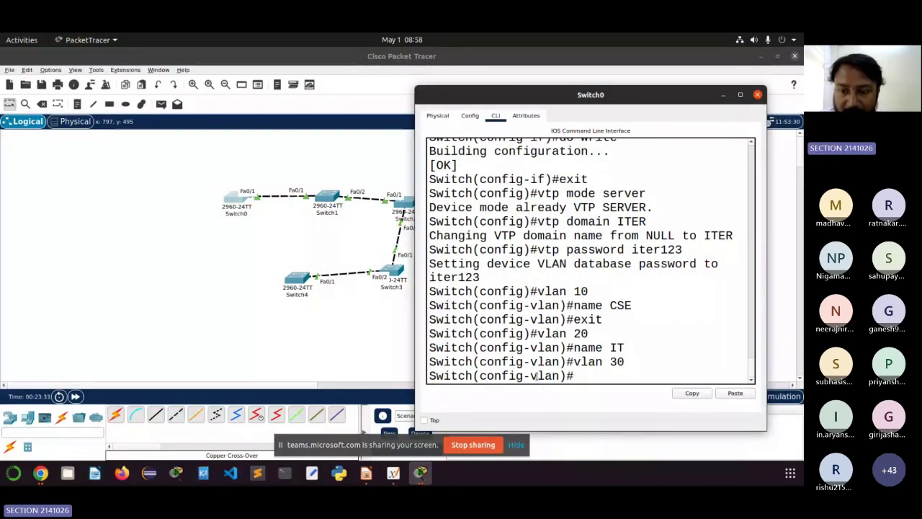
text(exit)
key(Return)
text(vla)
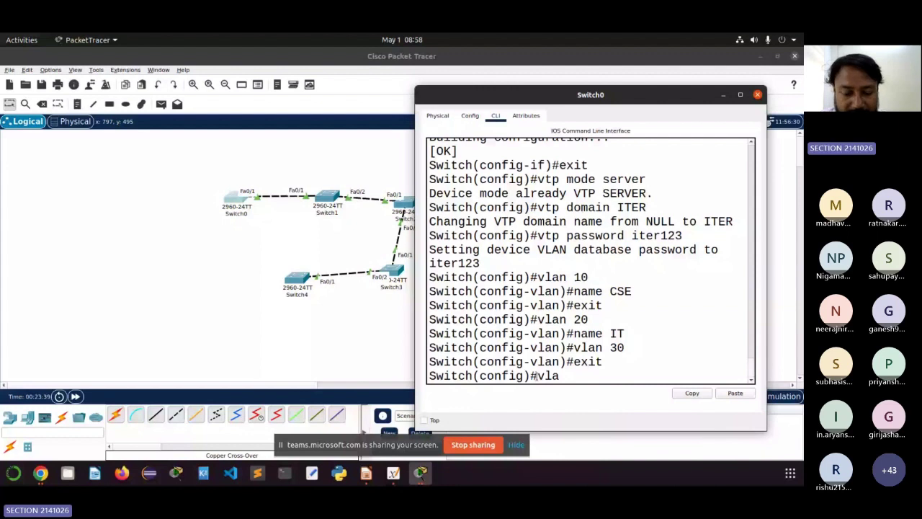
text(n 30)
key(Return)
text(nam)
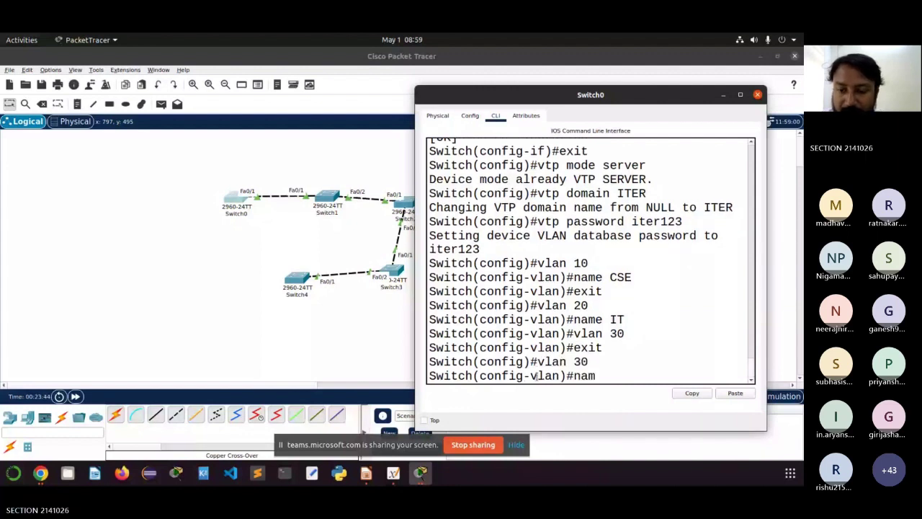
text(e EC)
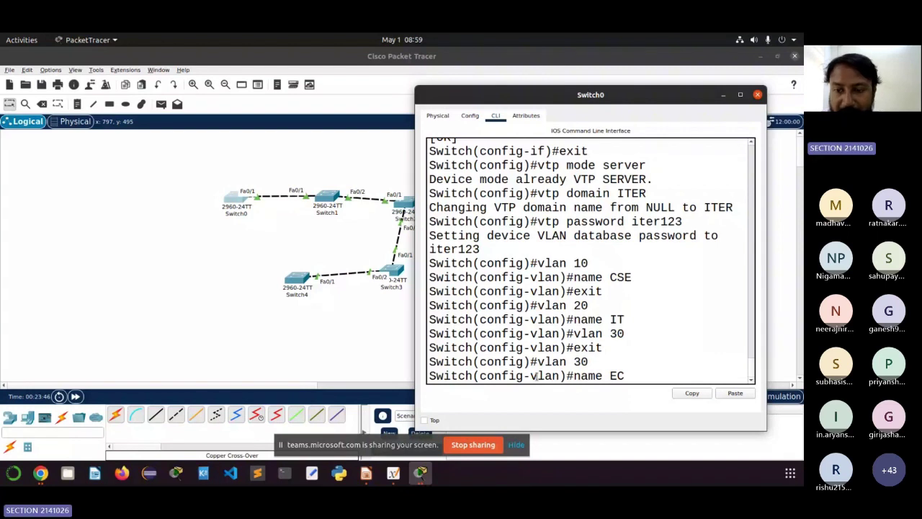
key(Return)
text(exit)
key(Return)
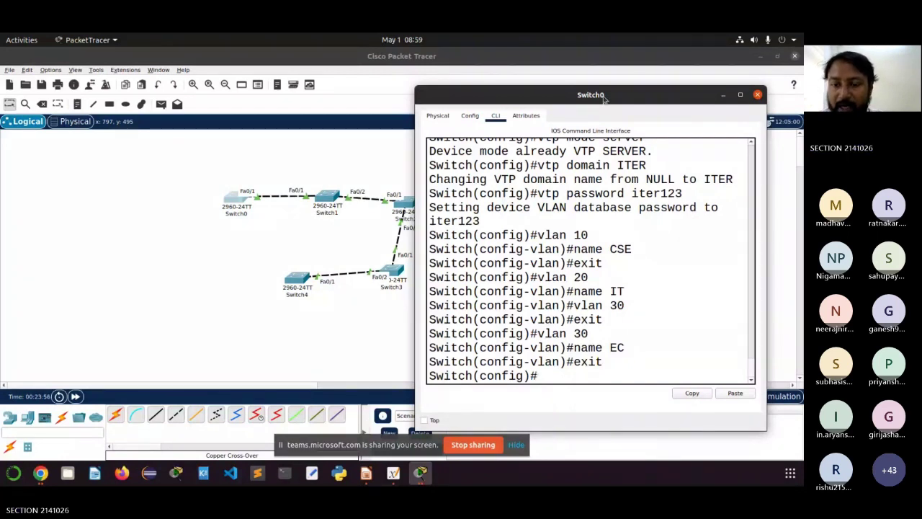
scroll(641, 226, up, 2)
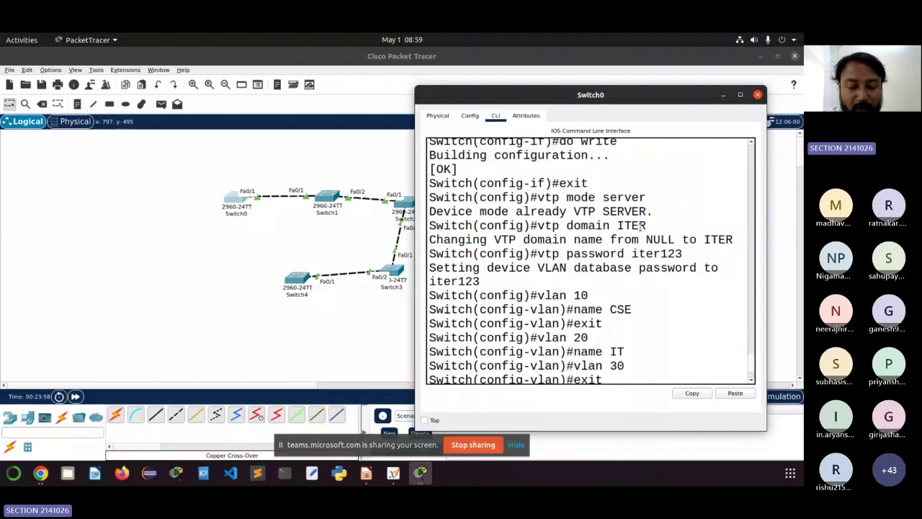
scroll(561, 377, down, 2)
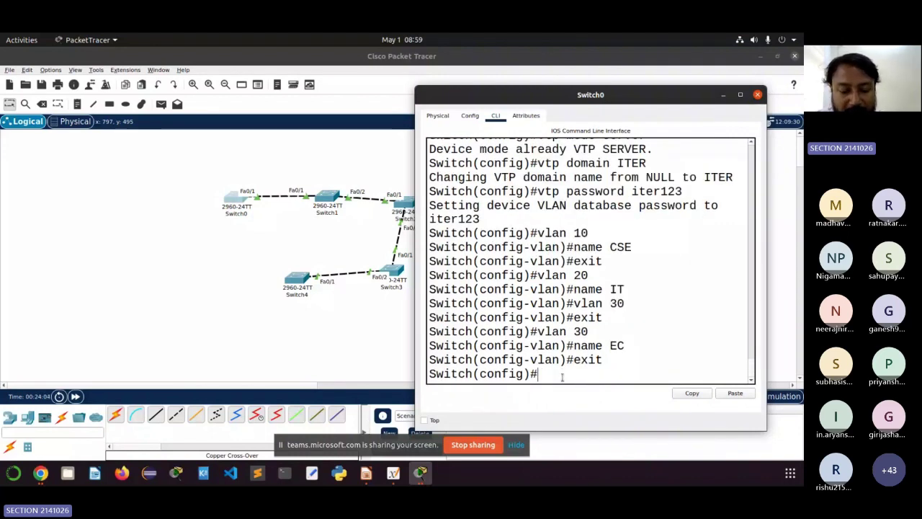
Step: Run 'do show vlan' on Switch0 and scroll through the VLAN table output
text(do )
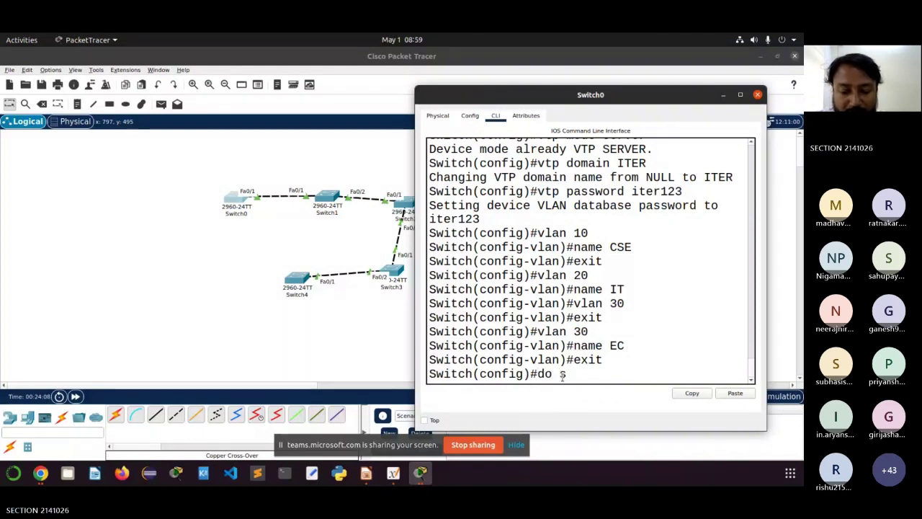
text(show)
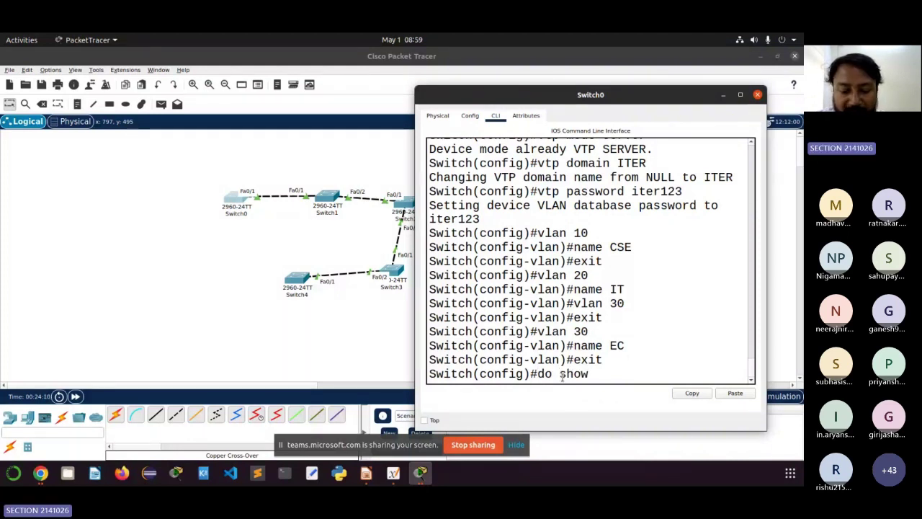
text( v)
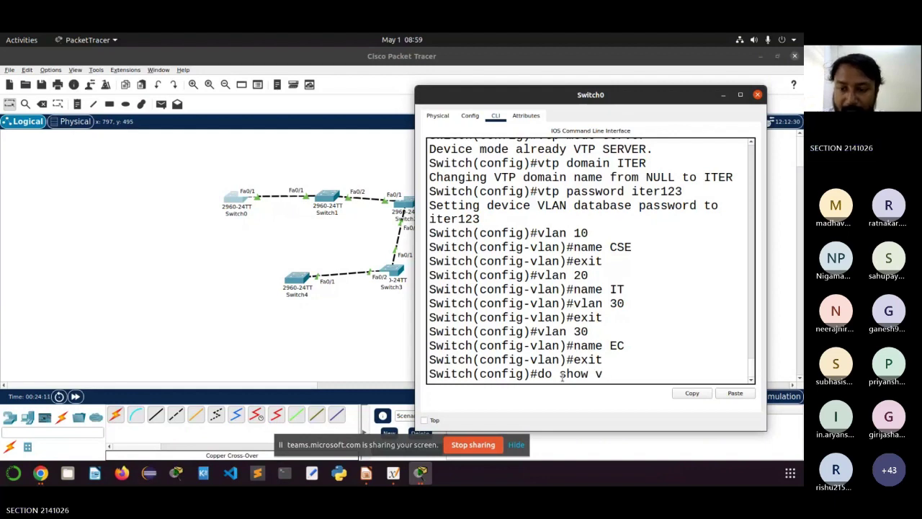
text(lan)
key(Return)
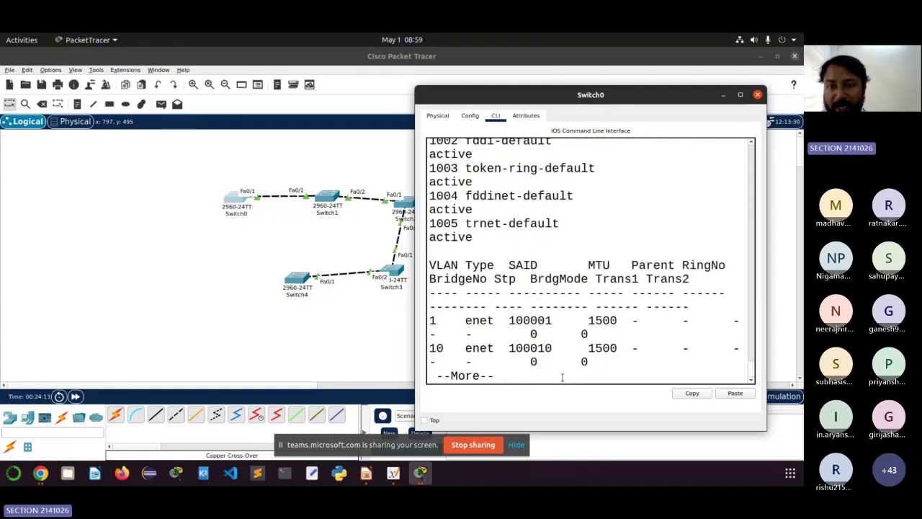
scroll(576, 319, up, 15)
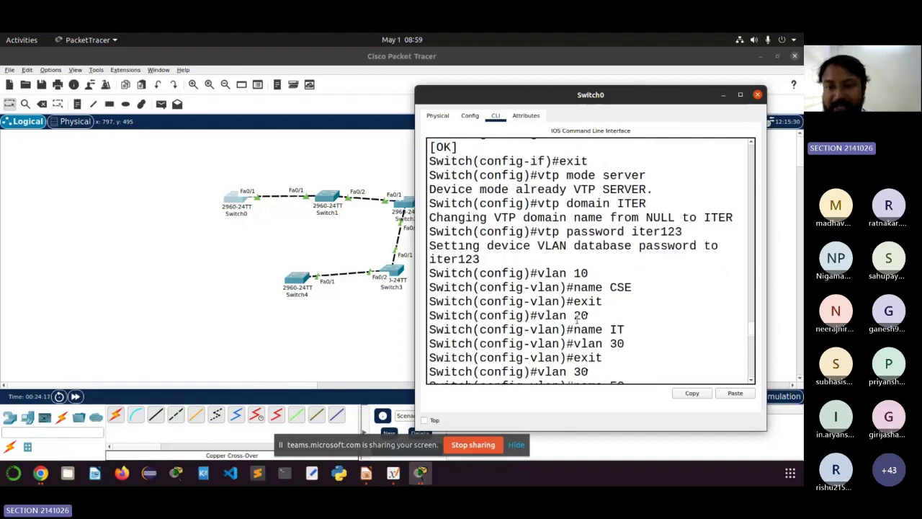
scroll(576, 320, down, 3)
drag(537, 324, 624, 323)
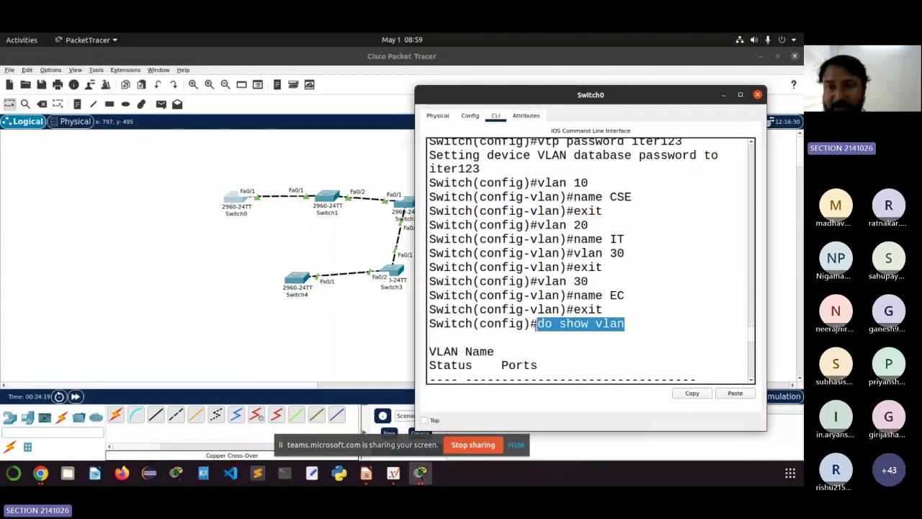
Step: Maximize the Switch0 console and highlight the CSE, IT and EC rows in the VLAN table
click(742, 95)
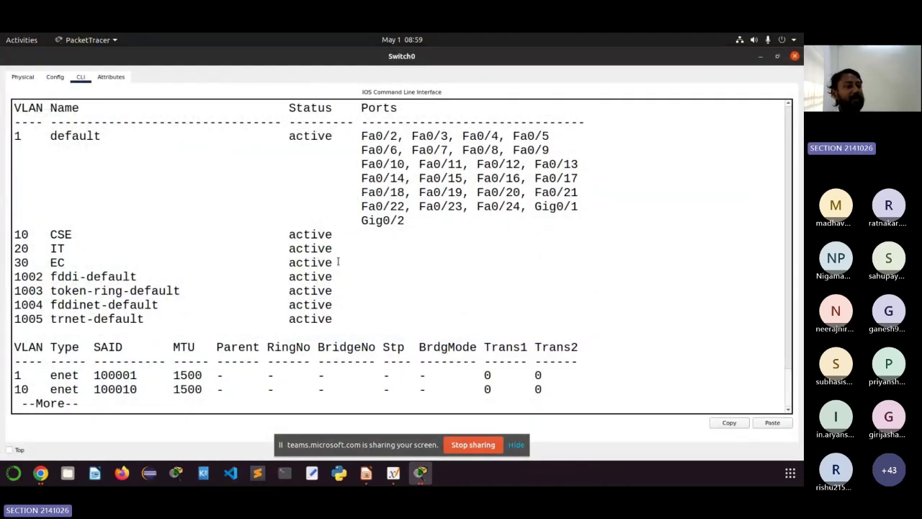
drag(338, 262, 16, 235)
scroll(80, 225, up, 2)
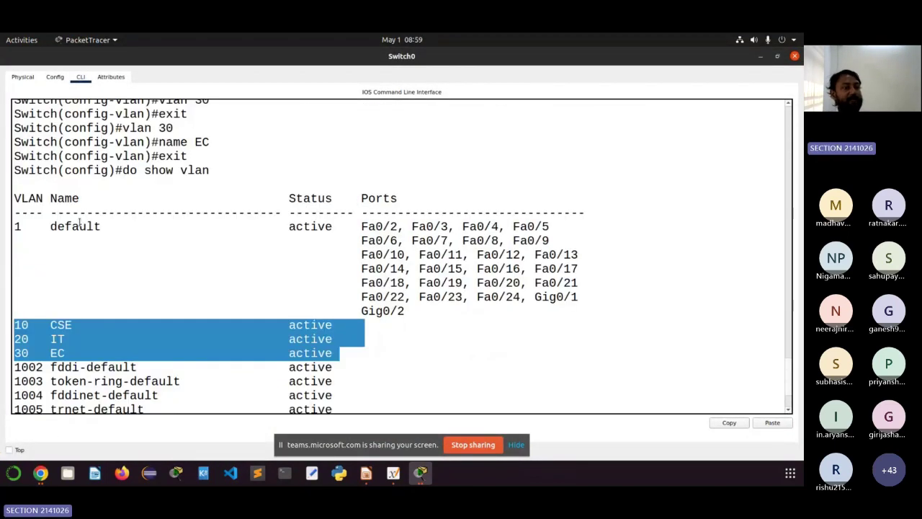
click(62, 283)
drag(36, 295, 12, 293)
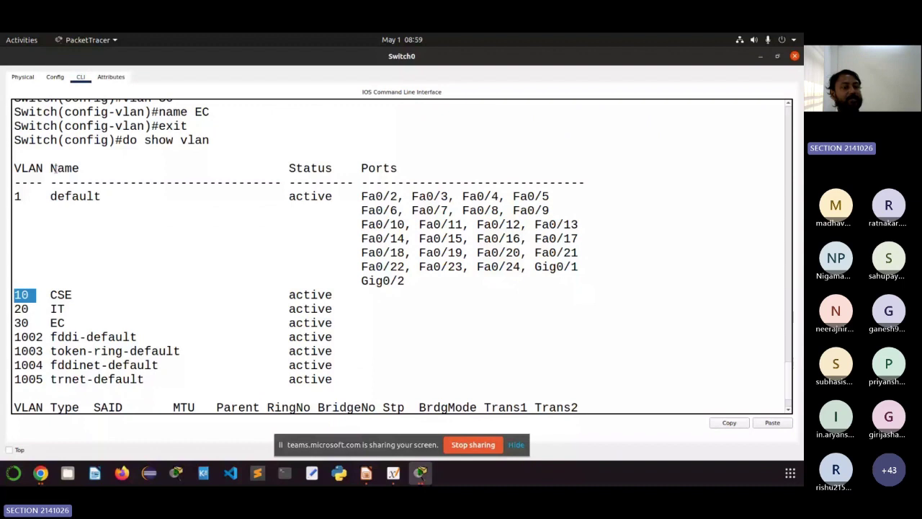
drag(339, 323, 33, 295)
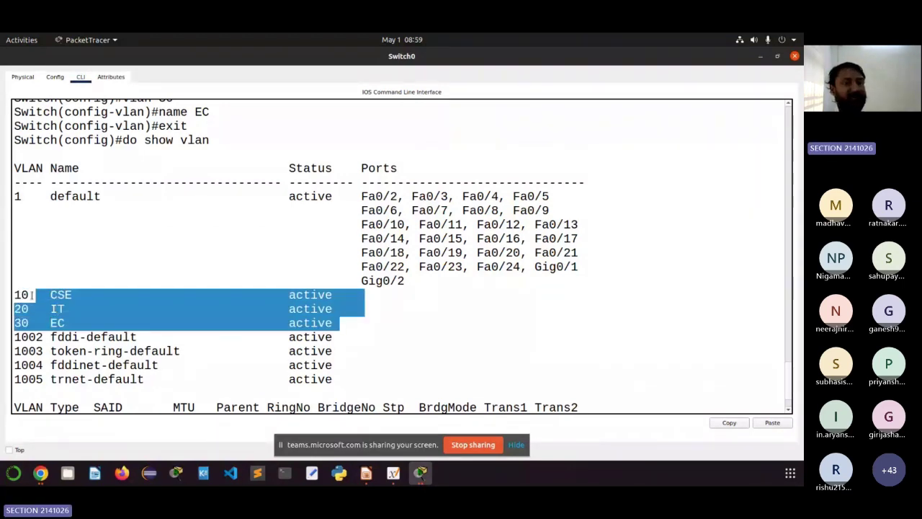
drag(122, 183, 21, 196)
click(15, 196)
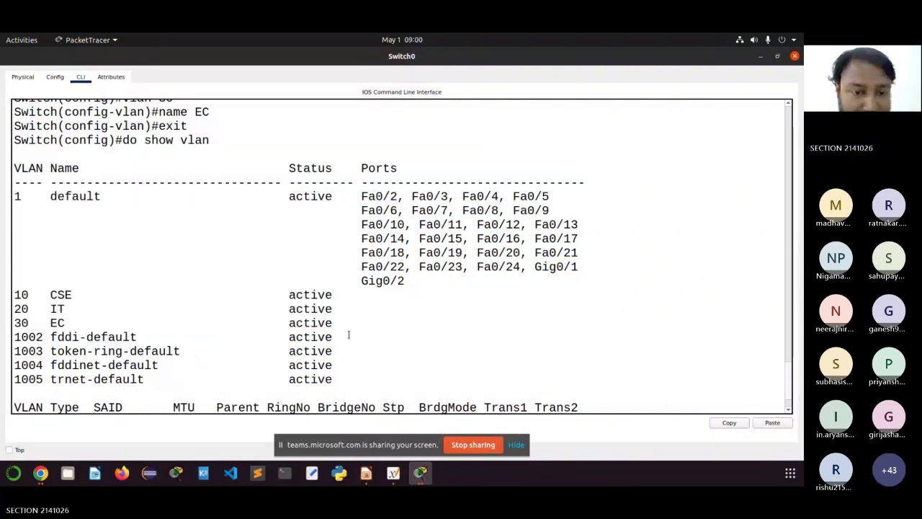
drag(337, 324, 21, 295)
click(29, 294)
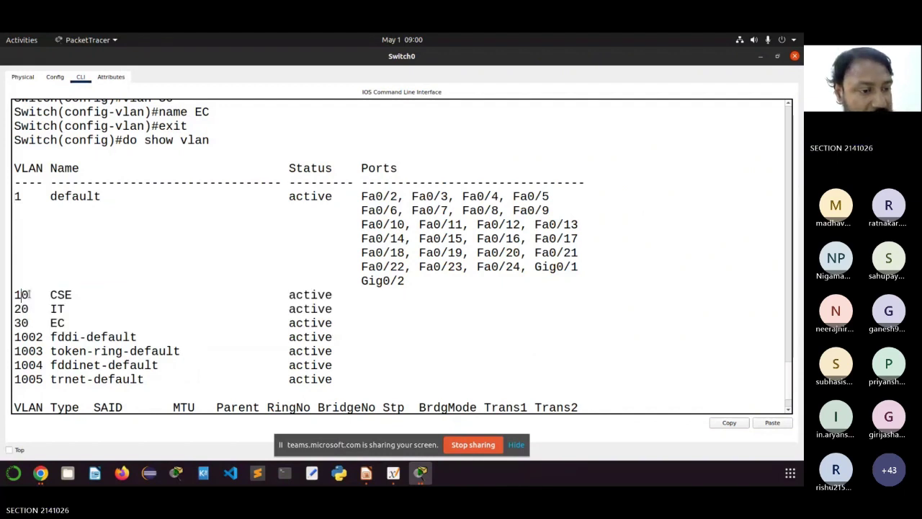
Step: Mark VLAN numbers 10, 20 and 30, then close the Switch0 window
double_click(27, 295)
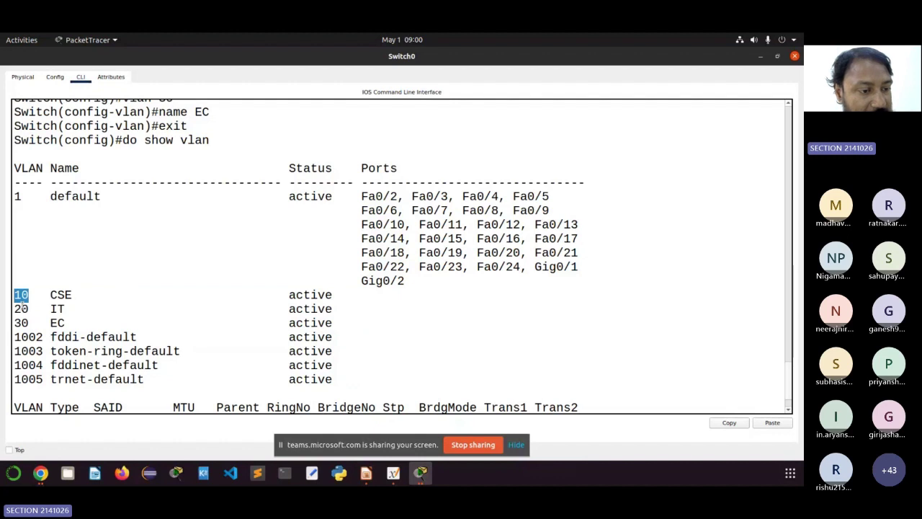
double_click(17, 308)
drag(15, 322, 35, 322)
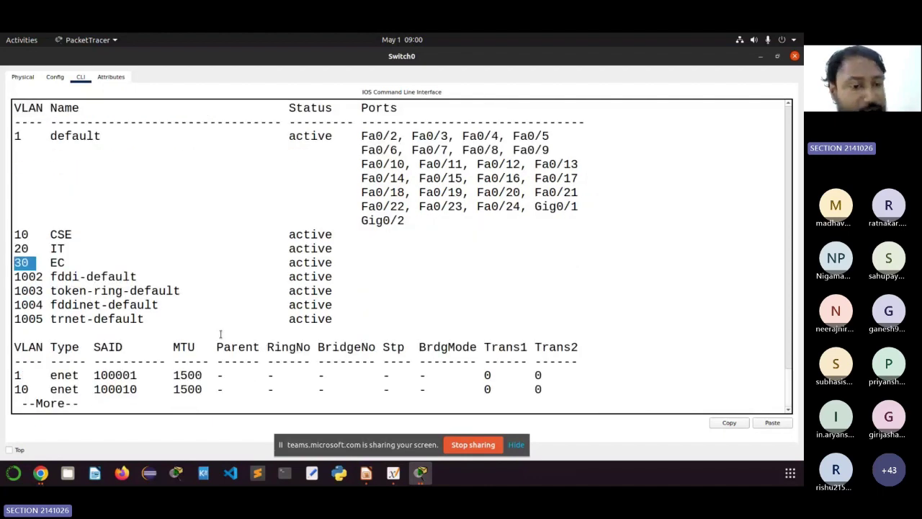
scroll(221, 334, up, 3)
scroll(221, 333, down, 3)
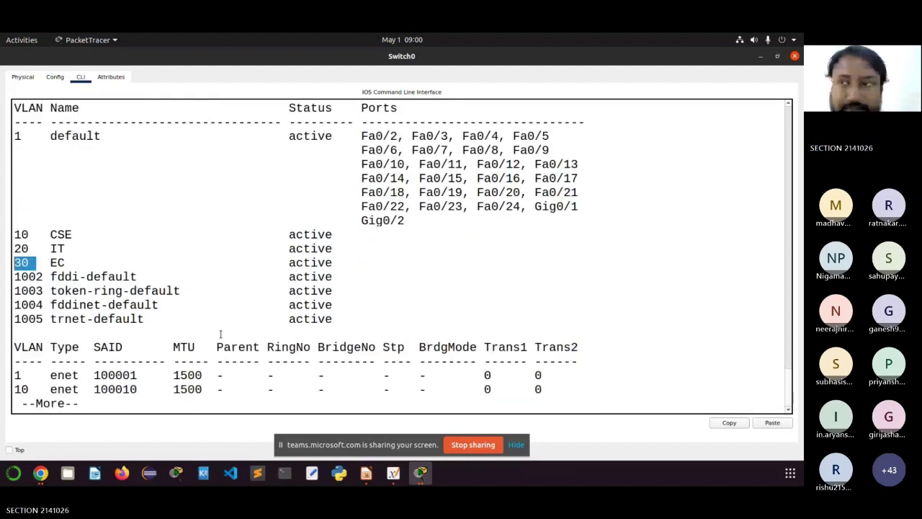
scroll(221, 333, up, 4)
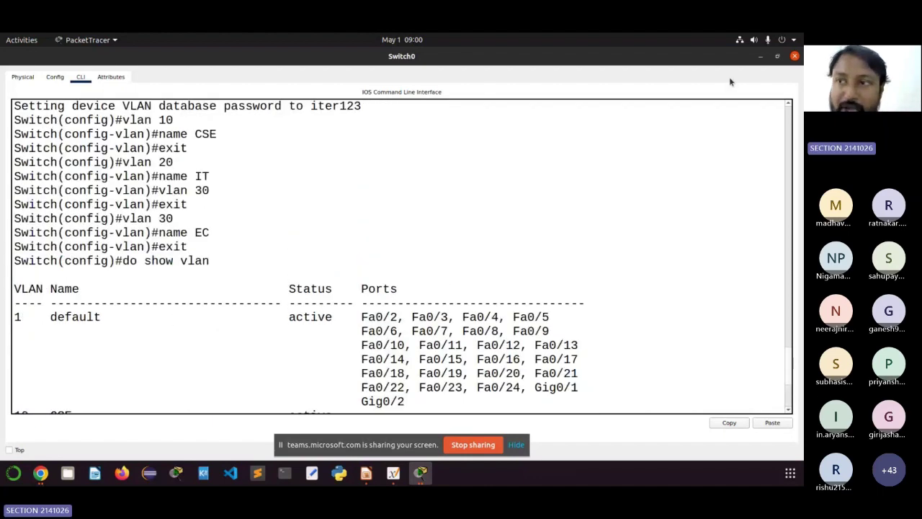
click(794, 57)
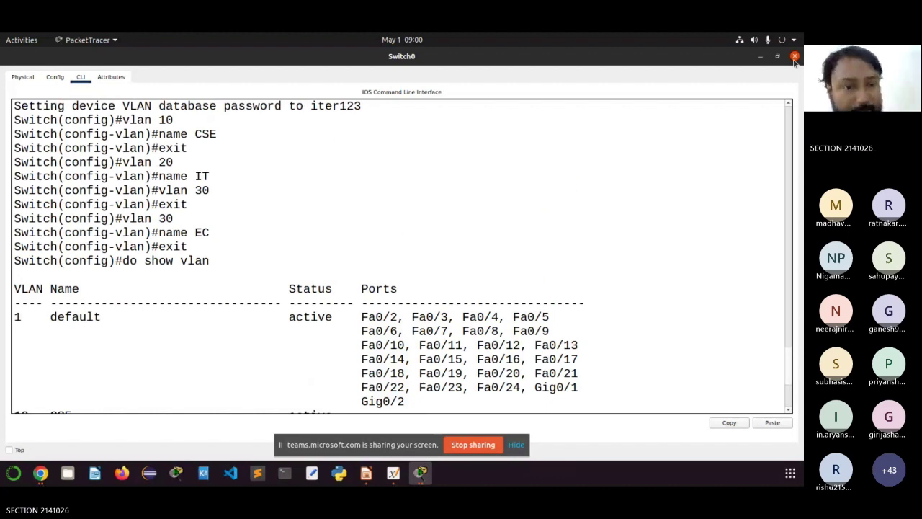
Step: Click the Packet Tracer topology workspace, then switch to the Teams meeting in Chrome
click(203, 208)
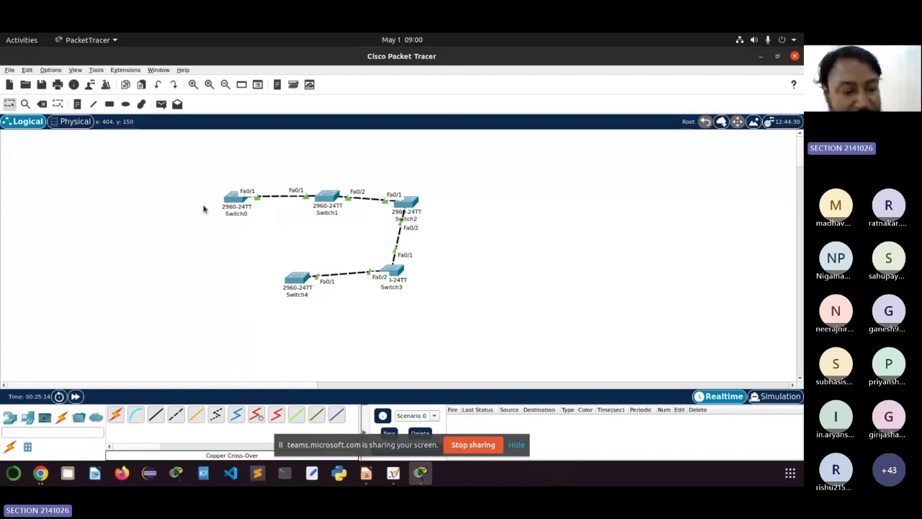
click(40, 479)
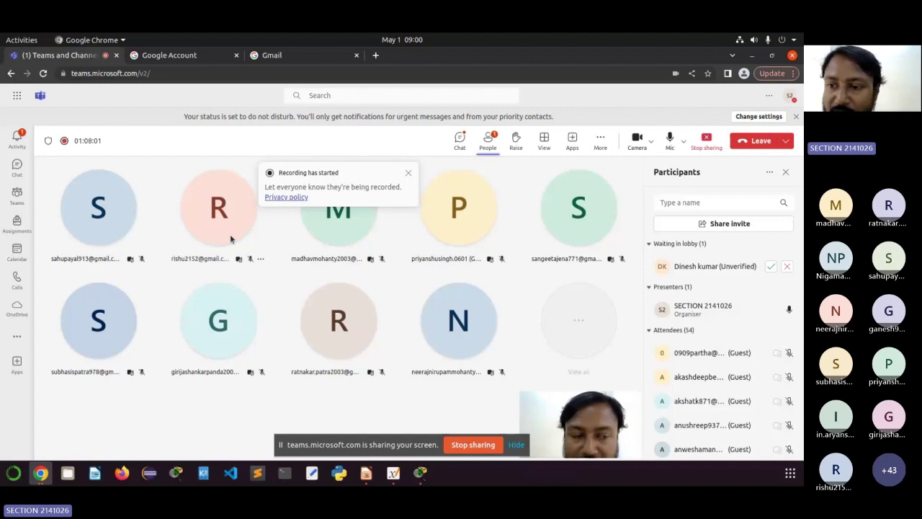
Step: Admit the lobby guest (meeting now 57 people), dismiss the recording notice, and show Meeting chat
mouse_move(231, 236)
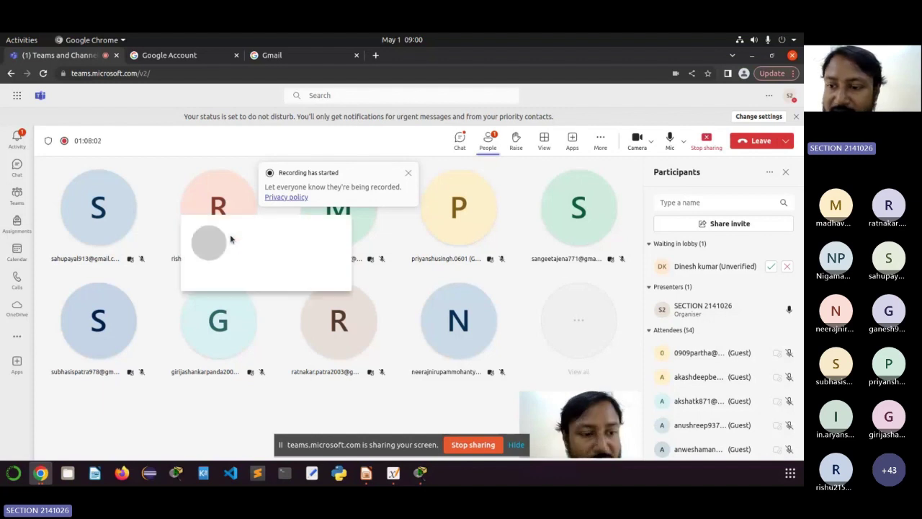
click(772, 267)
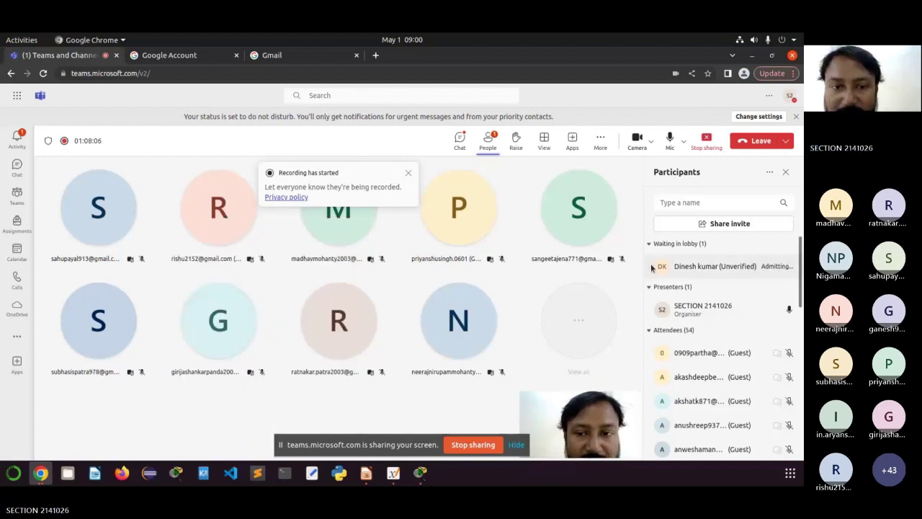
click(409, 176)
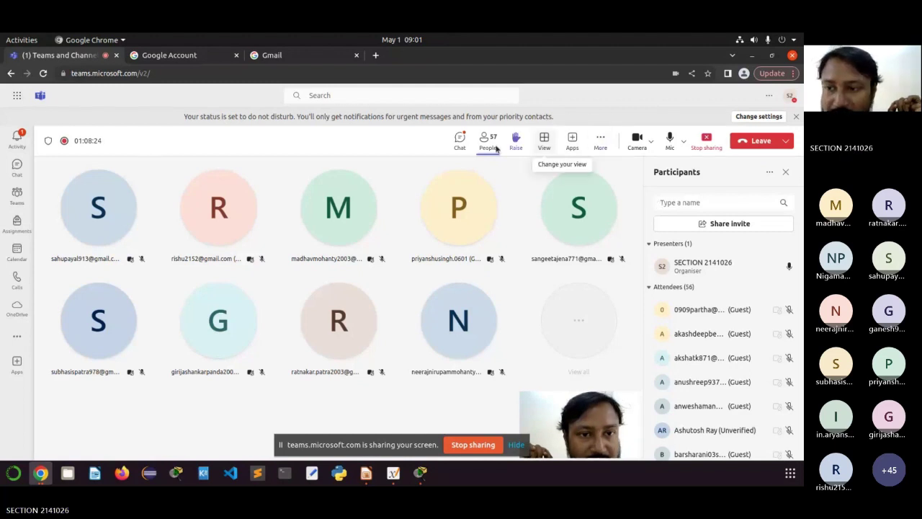
click(460, 140)
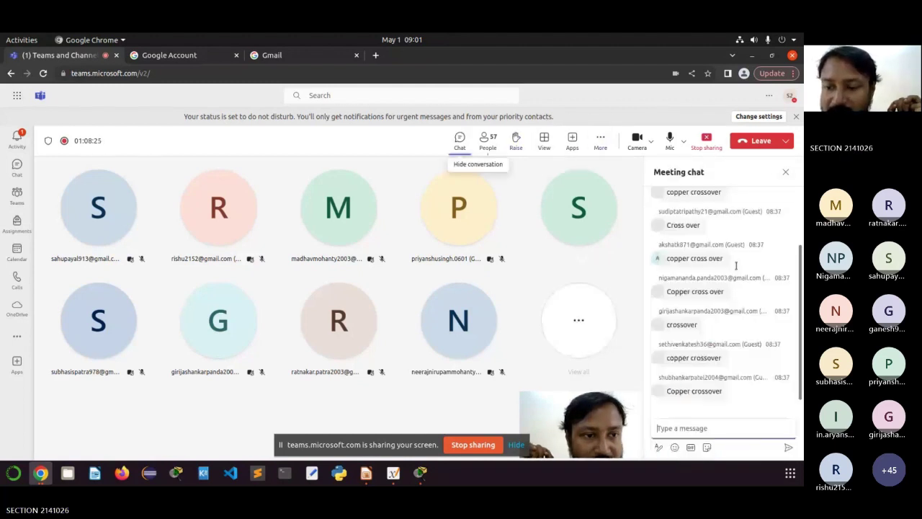
Step: Send 'Not going to accept any request after 10 minutes of the class' in the Teams meeting chat
click(689, 427)
text(Not goin)
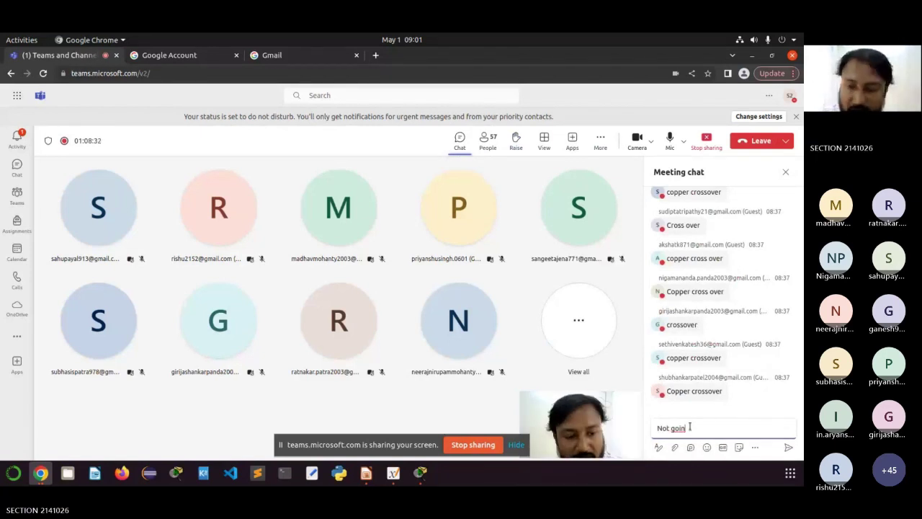
text(g)
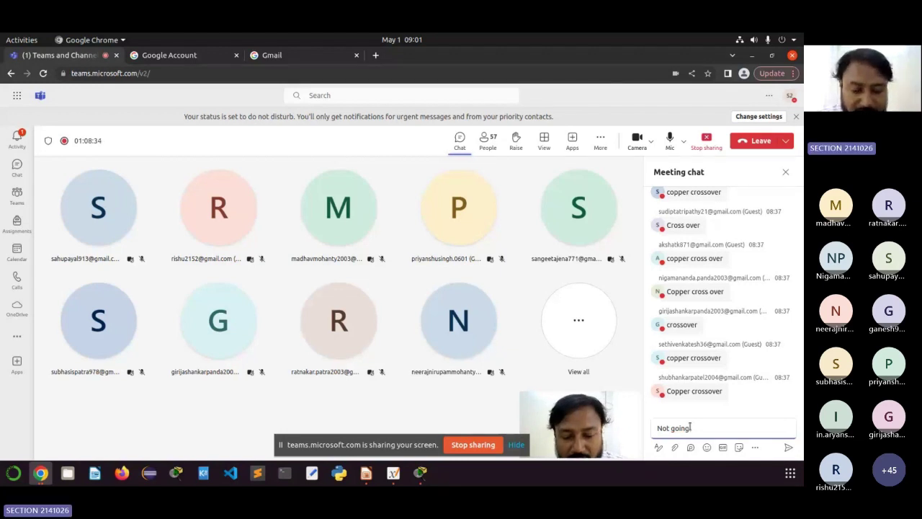
text( to accept)
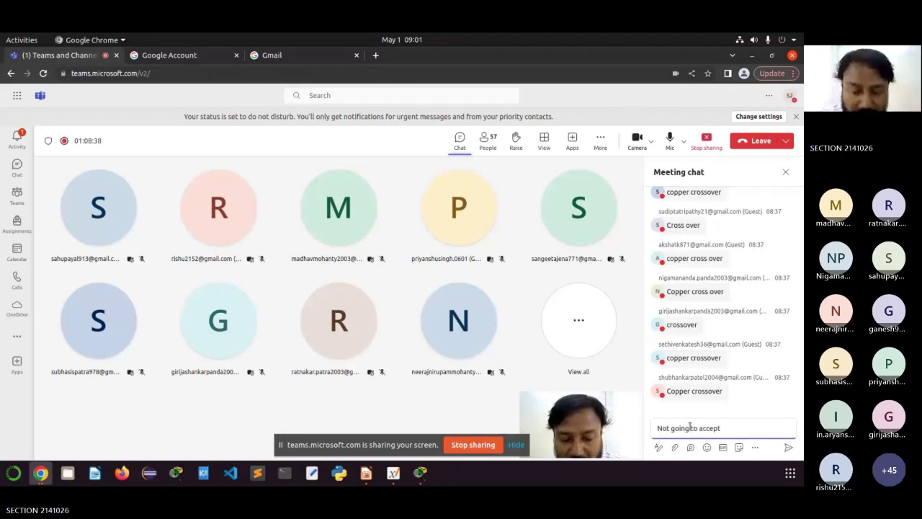
text( any re)
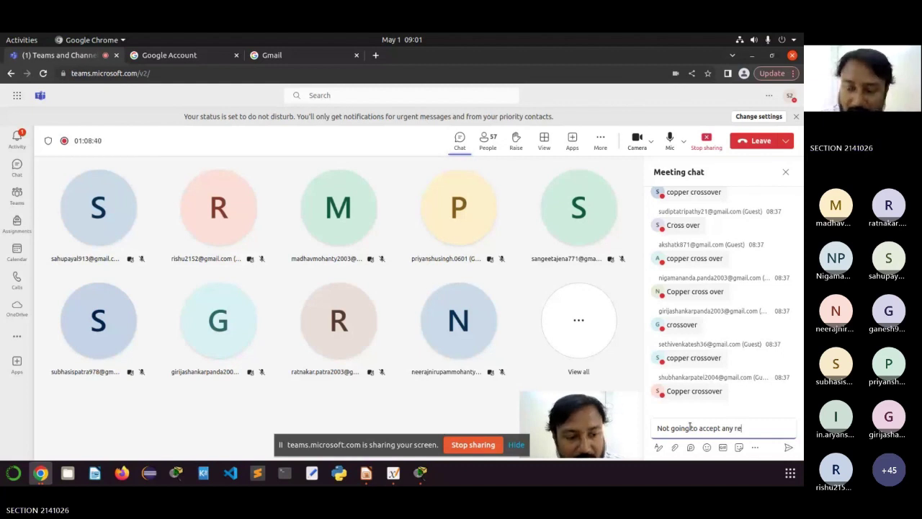
text(que)
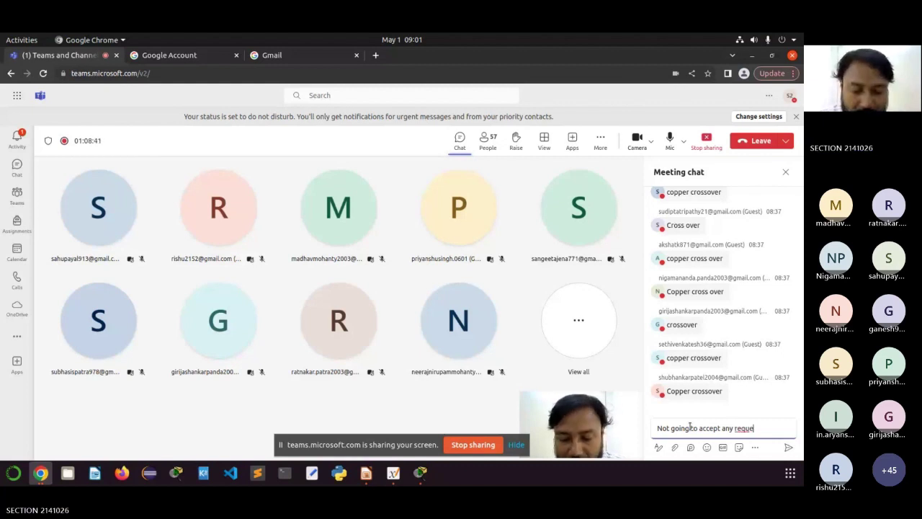
text(st aft)
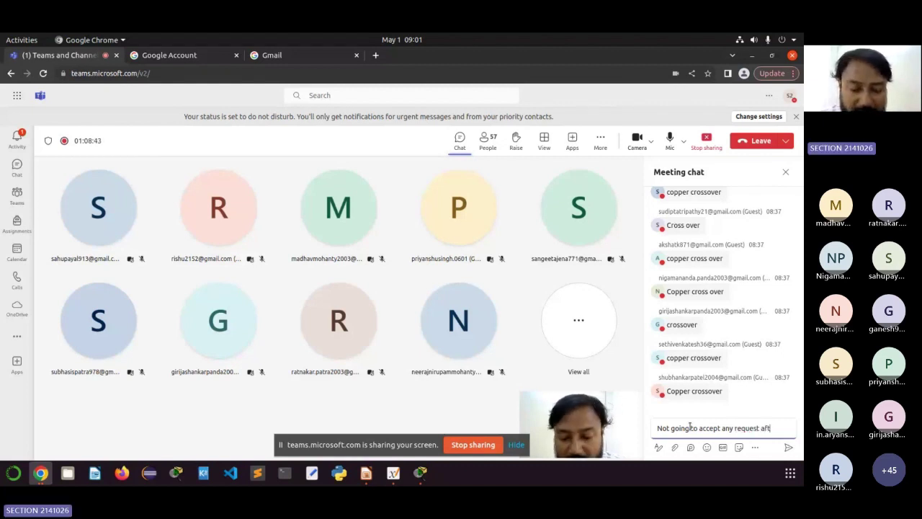
text(er 10 i)
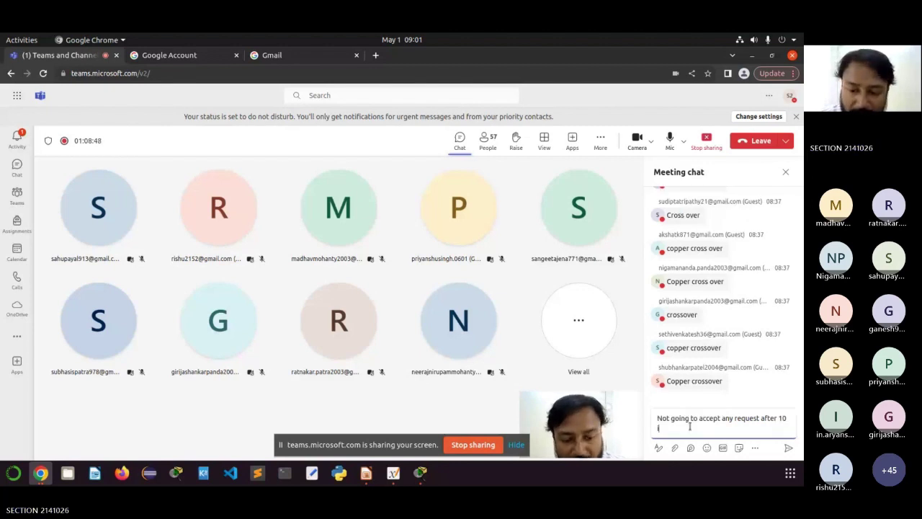
key(BackSpace)
text(min)
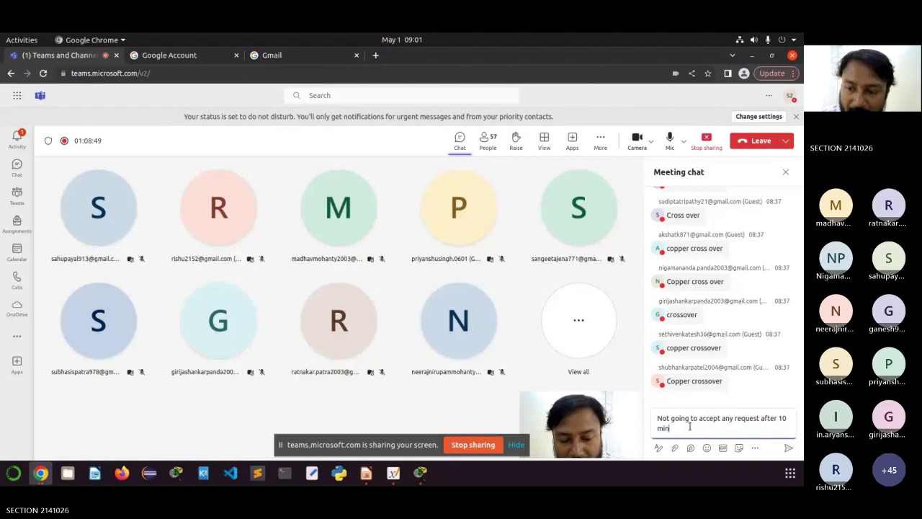
text(ut)
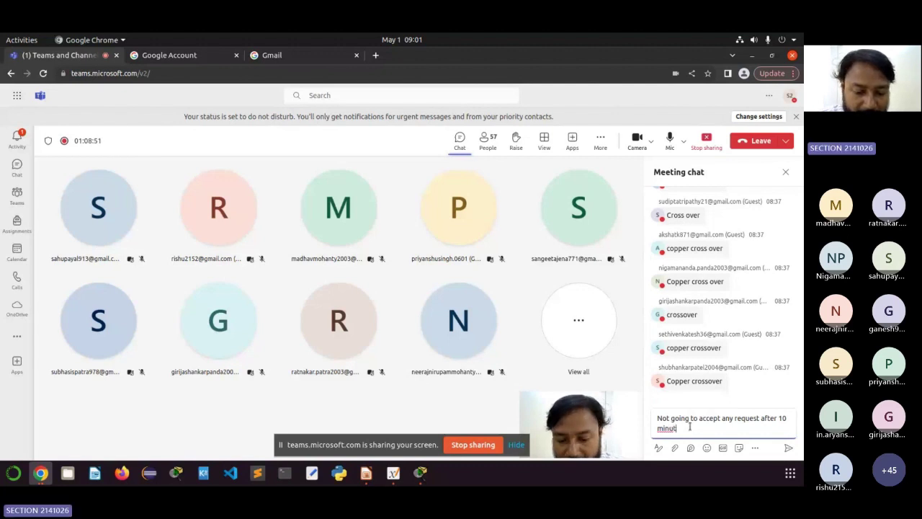
text(es of the class)
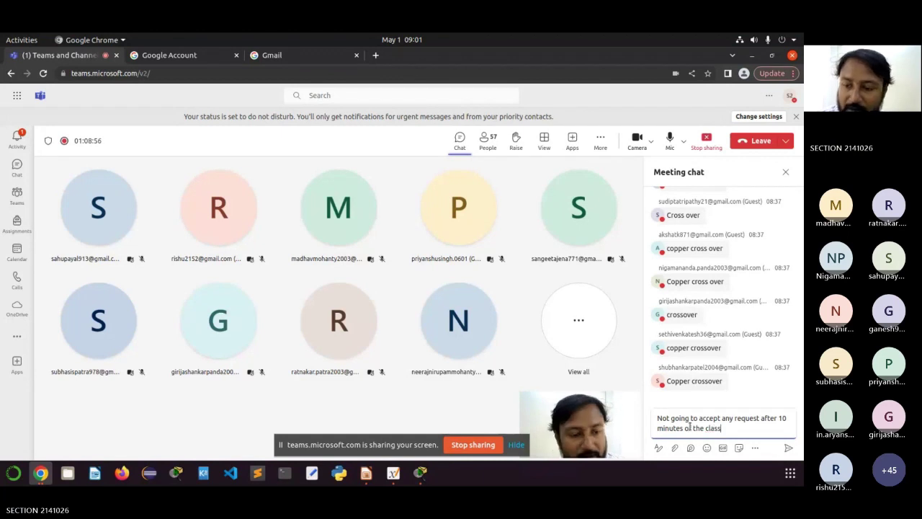
key(Return)
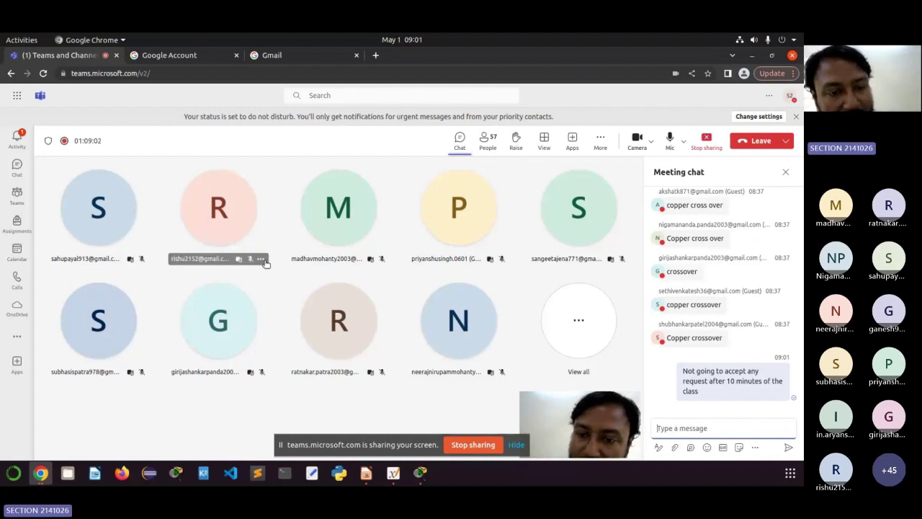
Step: Dismiss a participant tile's options menu and minimize the meeting to return to Packet Tracer
click(260, 259)
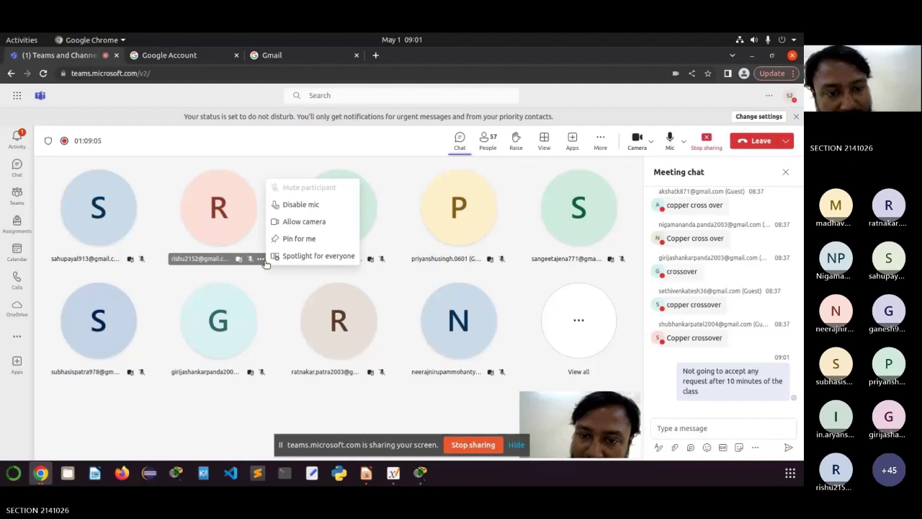
click(151, 144)
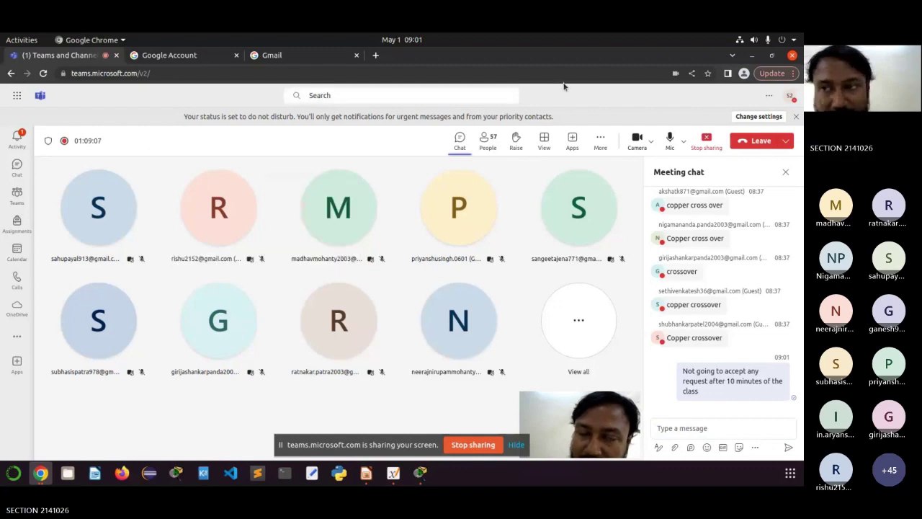
click(752, 57)
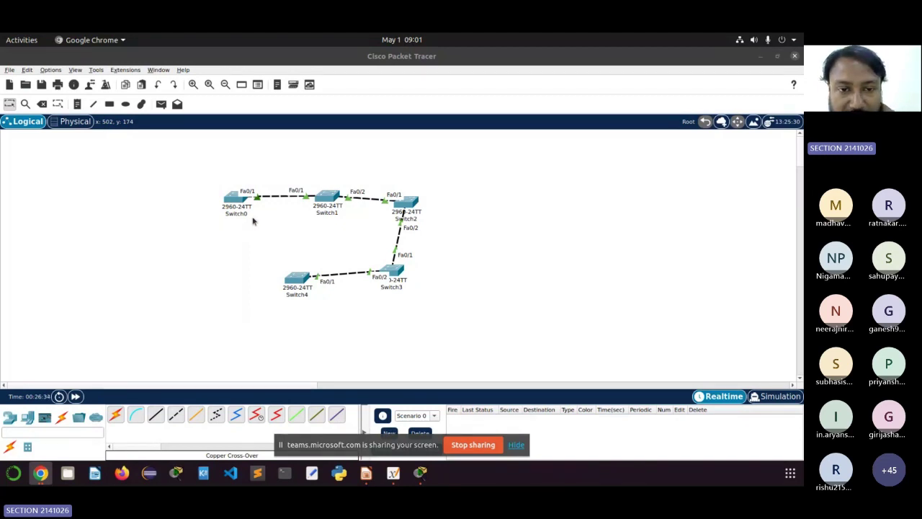
Step: Open Switch1's CLI and enter privileged then global configuration mode with 'en' and 'config term'
click(324, 200)
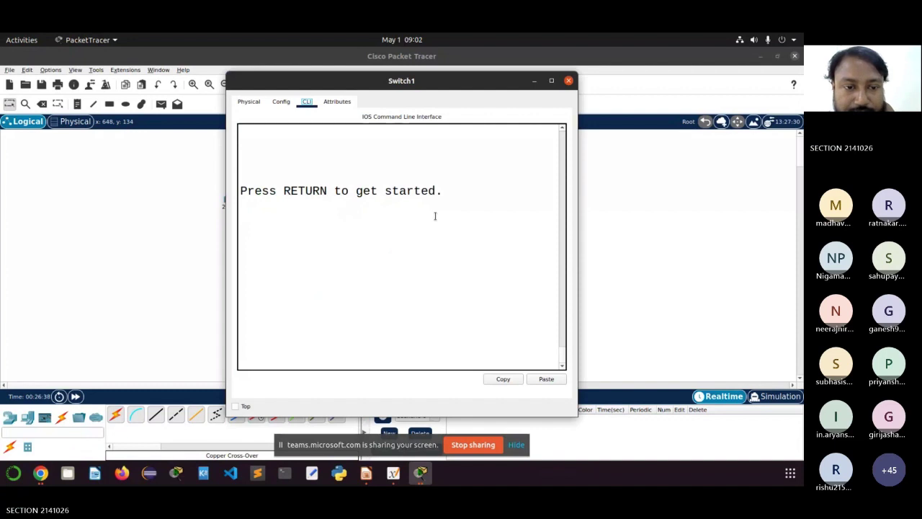
click(400, 253)
key(Return)
key(Return)
key(Return)
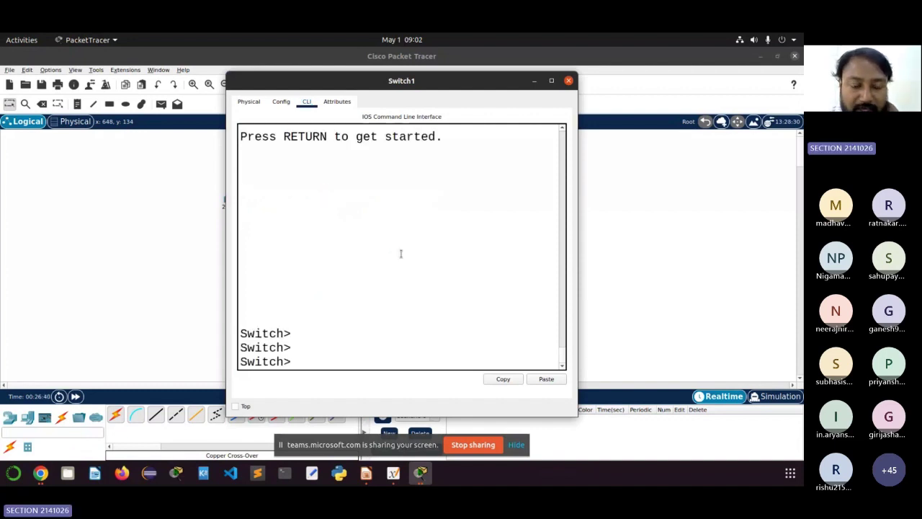
text(en)
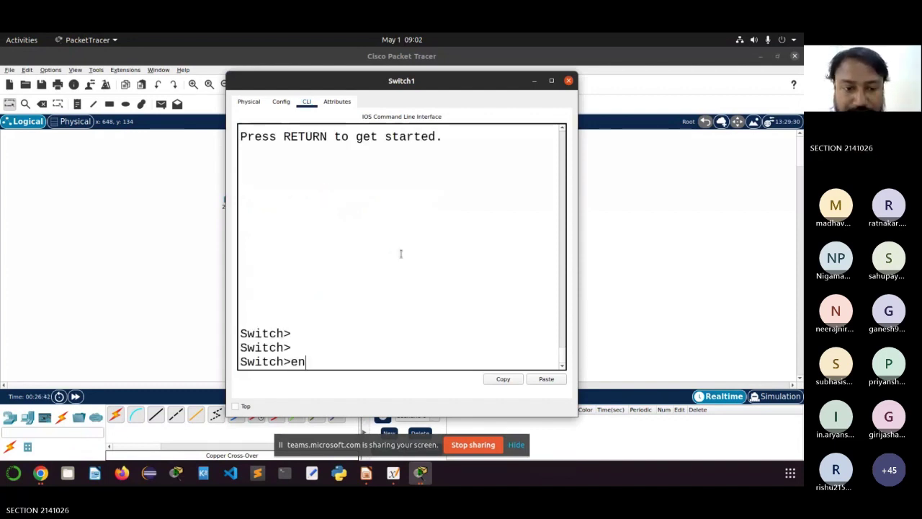
key(Return)
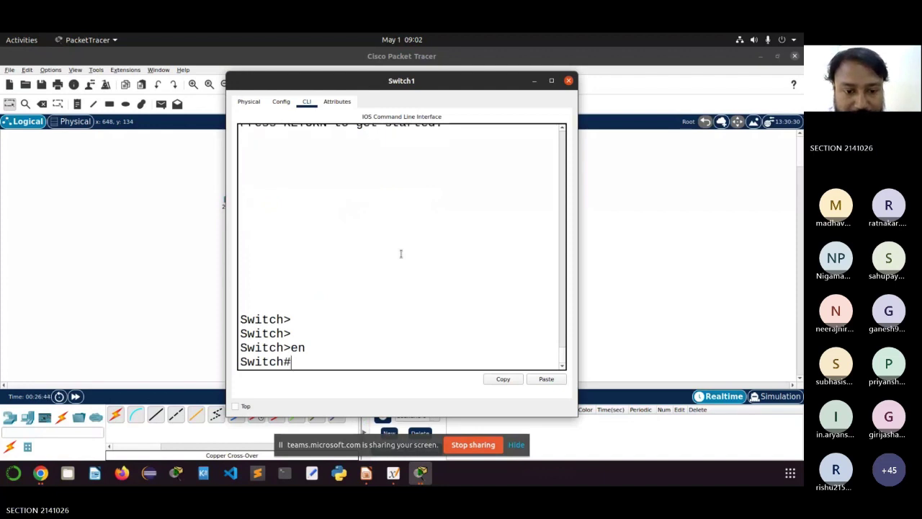
text(co)
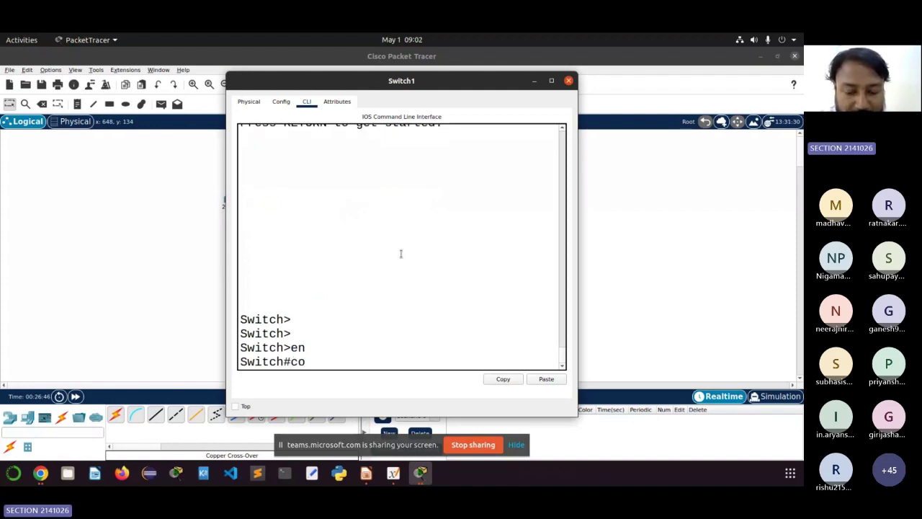
text(nfig term)
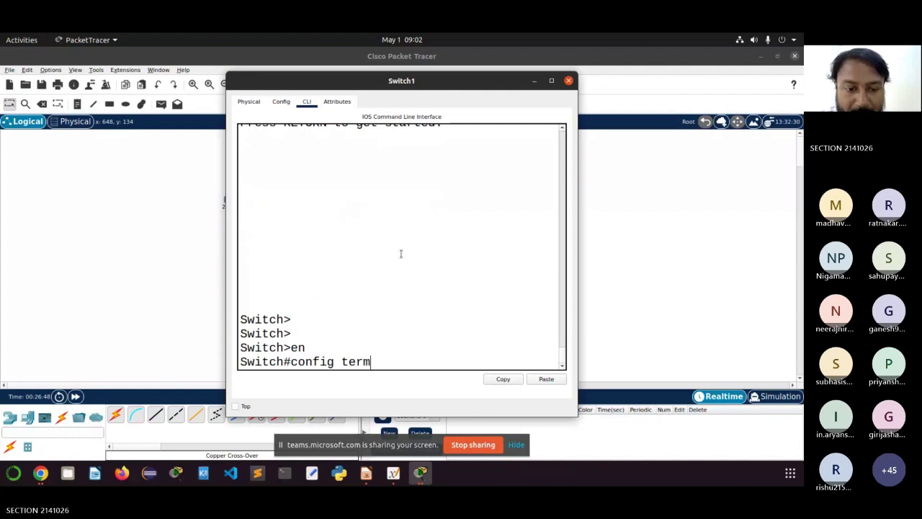
key(Return)
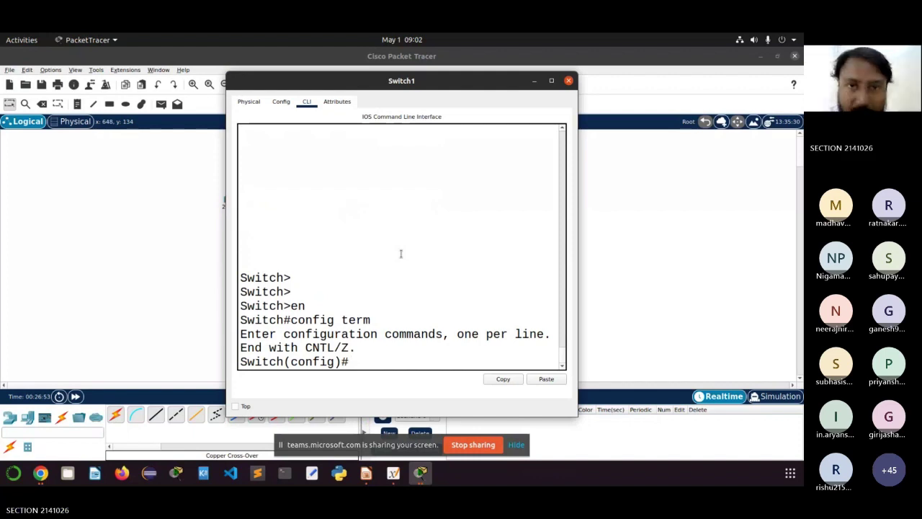
Step: Run 'do show vlan' on Switch1 to list its VLANs
drag(403, 82, 504, 60)
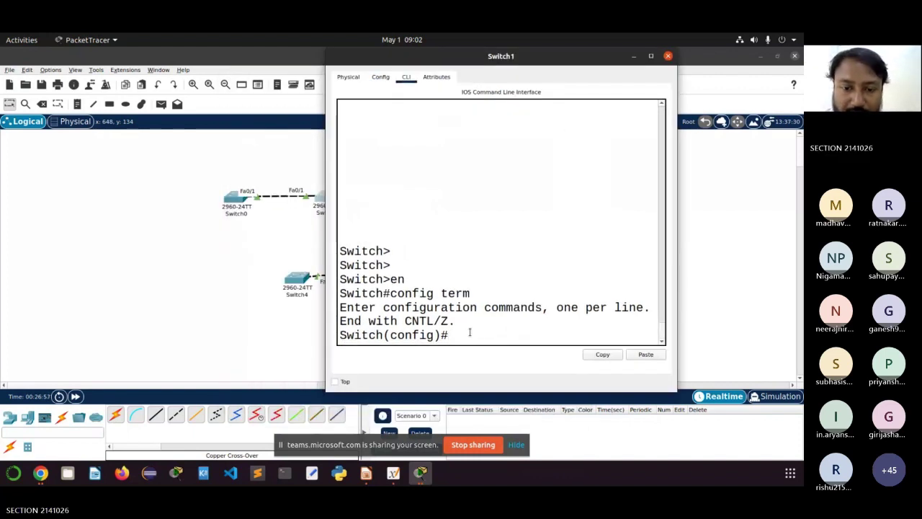
text(do)
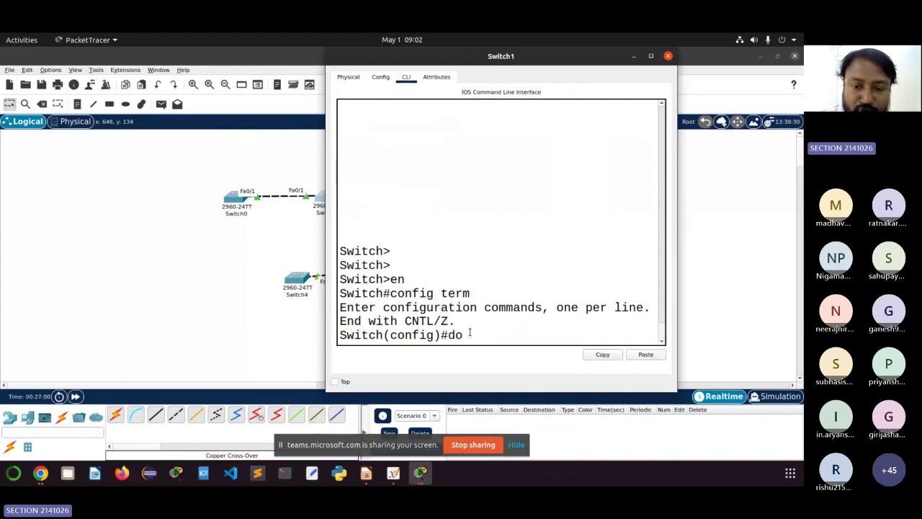
text( show)
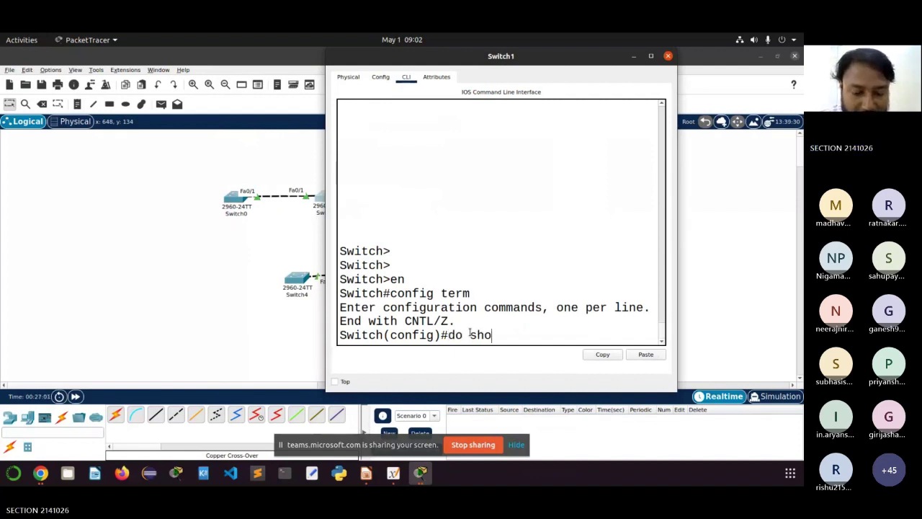
text( vlan)
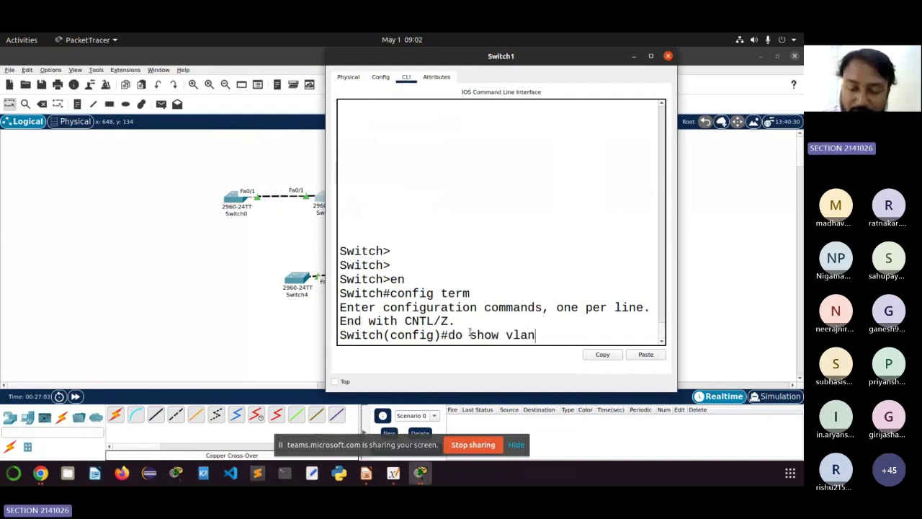
key(Return)
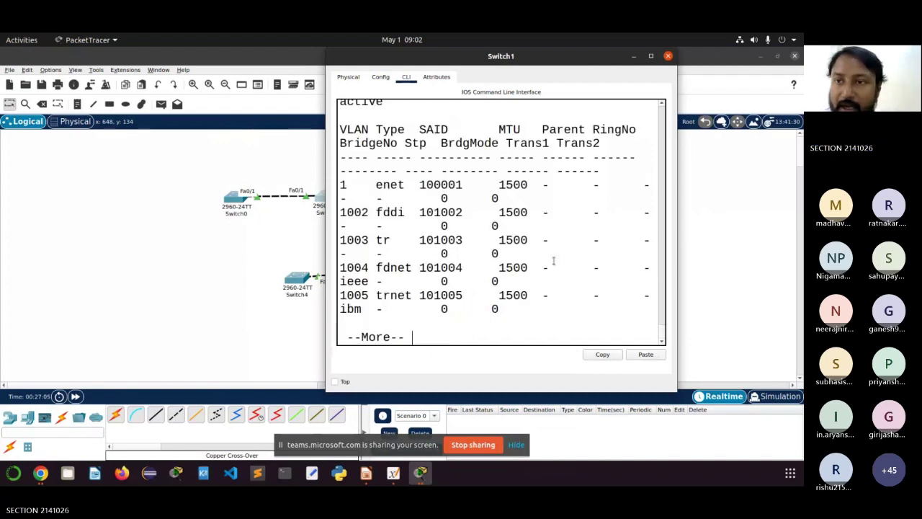
Step: Maximize Switch1's console and review the default VLAN 1 row and its assigned ports
click(650, 56)
scroll(457, 222, up, 1)
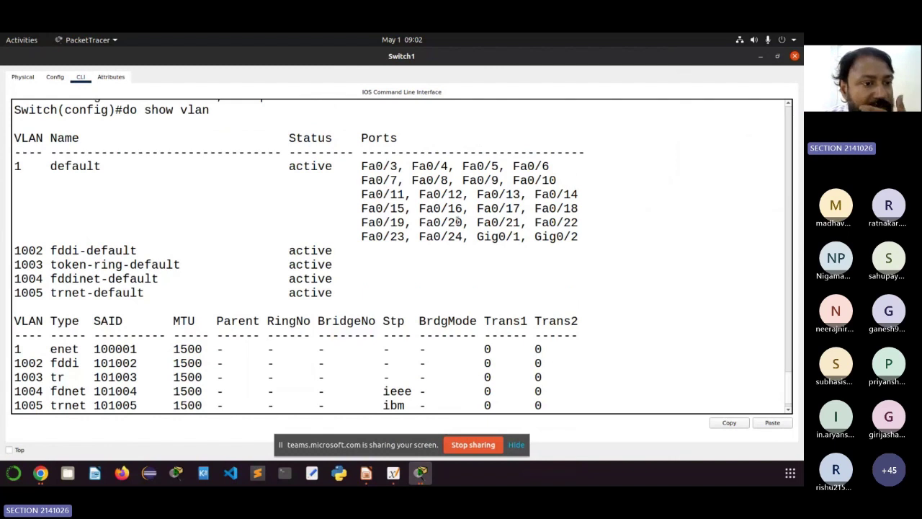
scroll(86, 269, up, 1)
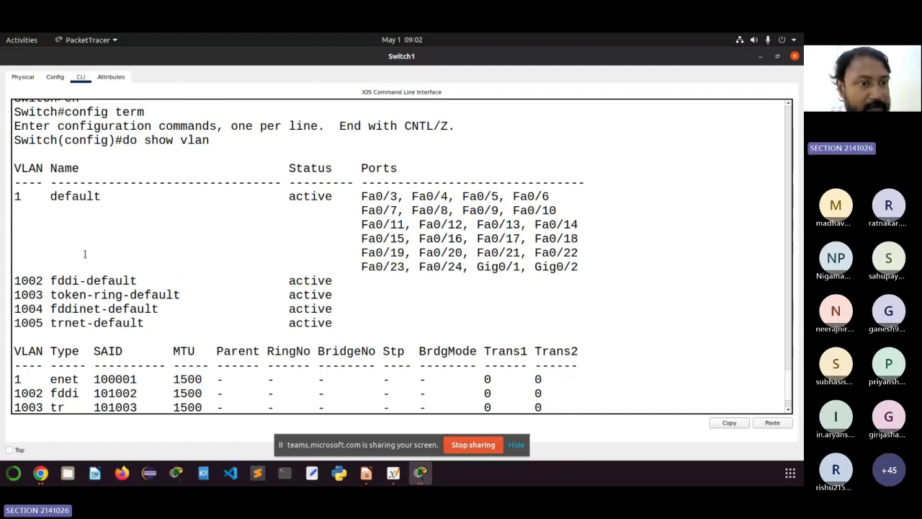
scroll(85, 254, up, 1)
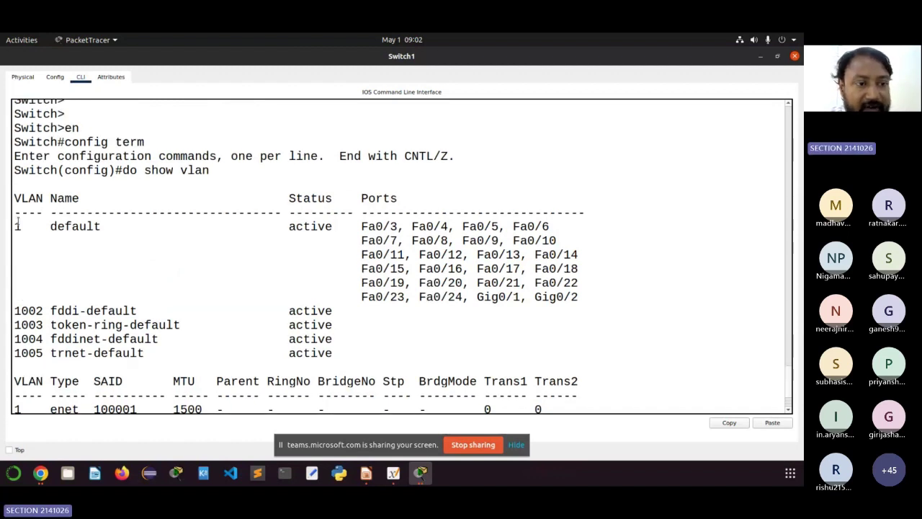
drag(18, 225, 165, 241)
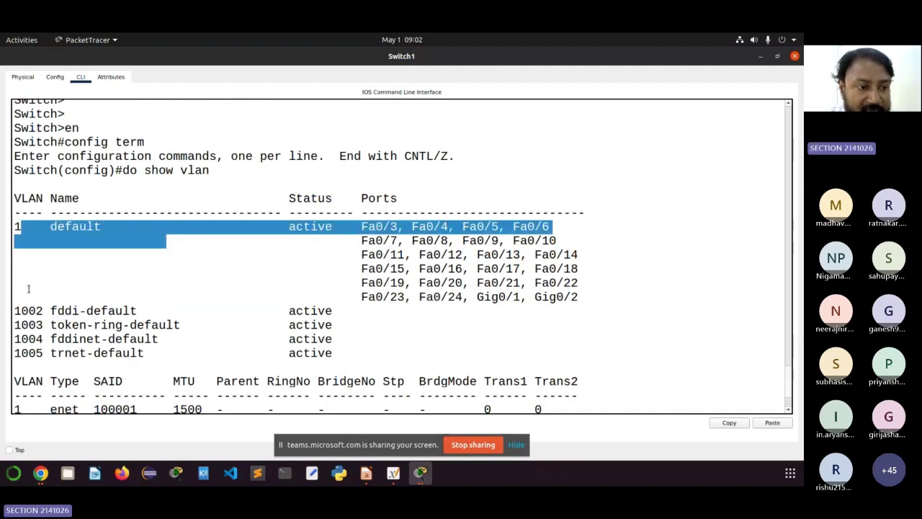
drag(29, 283, 65, 288)
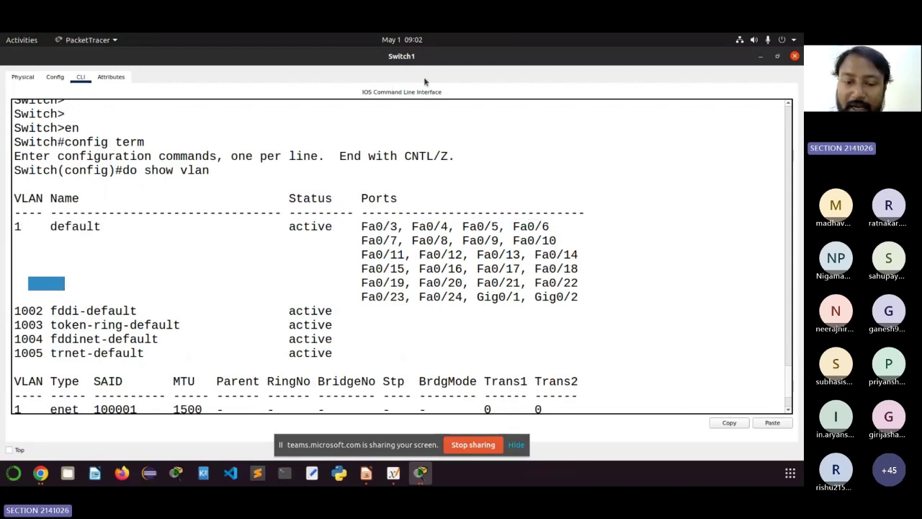
Step: Shrink the console and page through the rest of the VLAN output back to the prompt
click(777, 56)
click(416, 334)
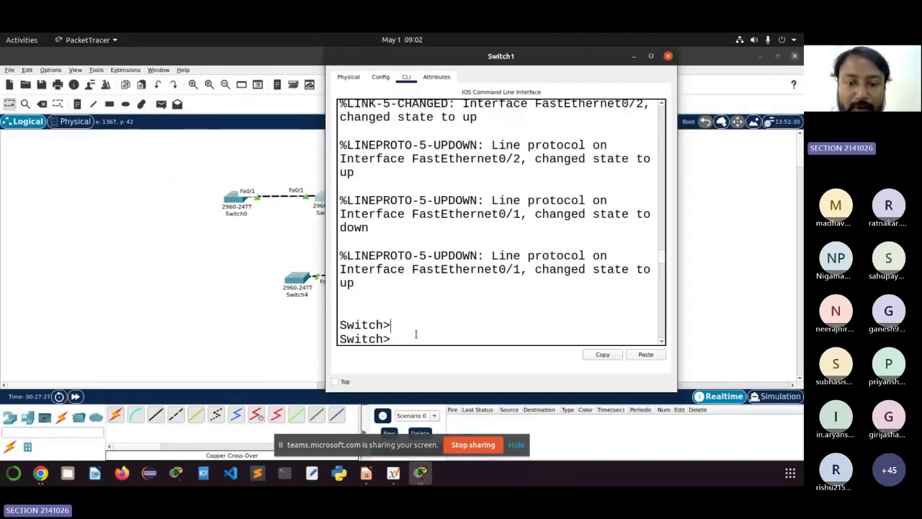
scroll(415, 335, down, 8)
scroll(414, 335, down, 5)
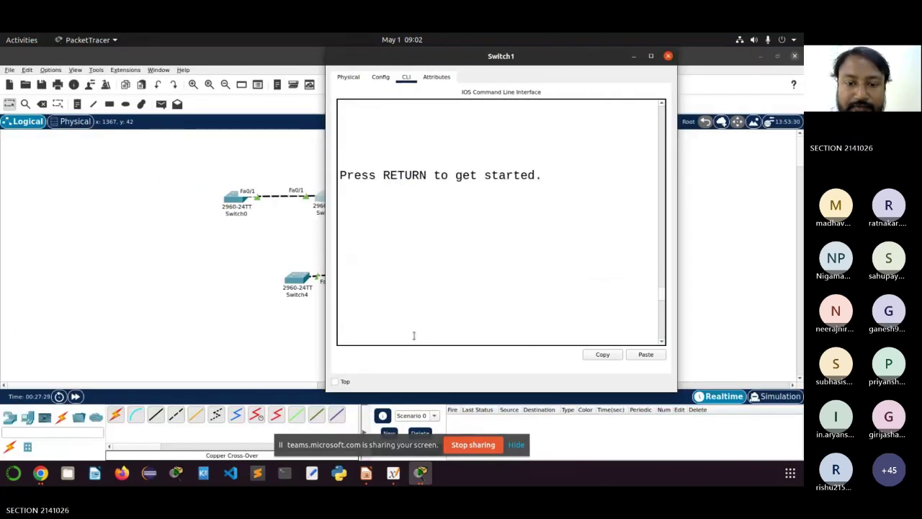
scroll(414, 335, down, 10)
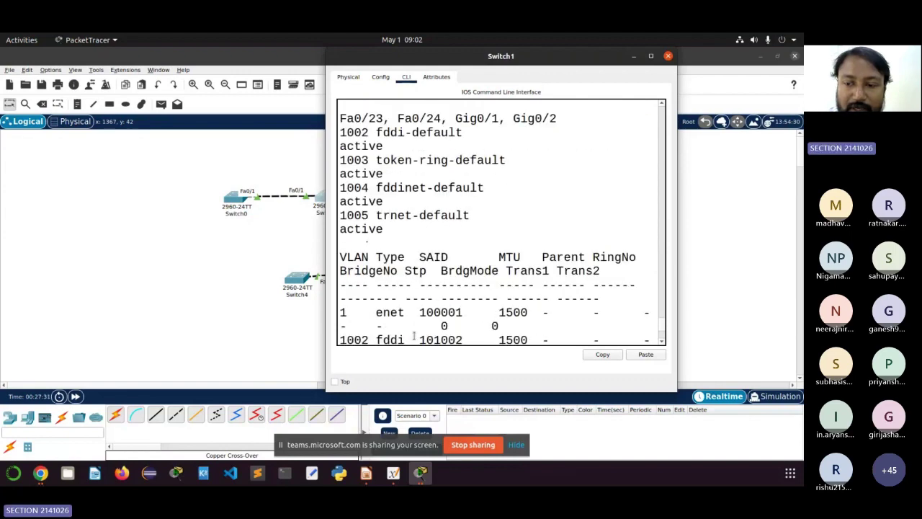
key(Return)
key(Return)
key(Return)
key(Return)
key(Return)
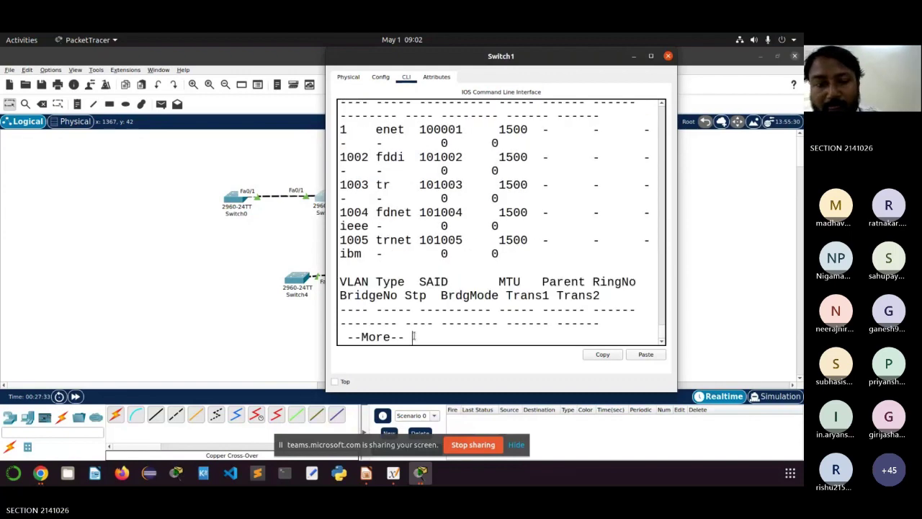
key(Return)
key(Return)
key(Return)
key(Return)
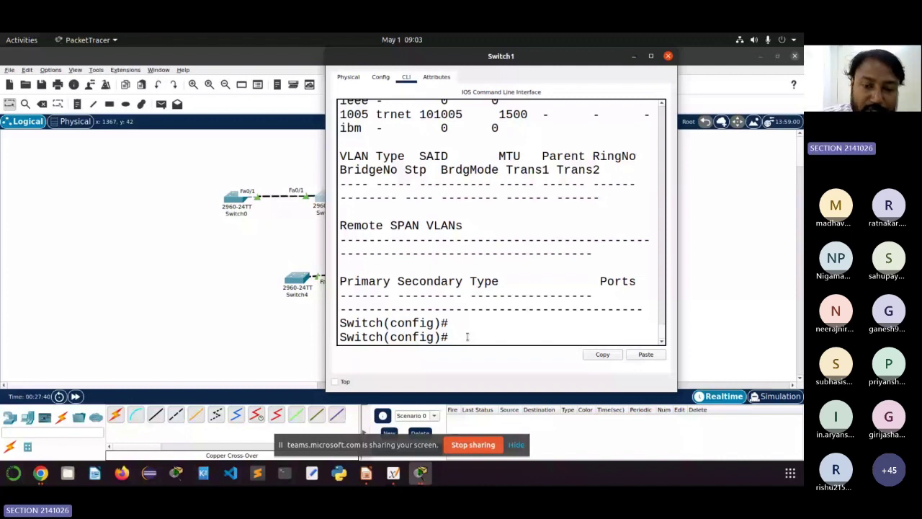
Step: Make Switch1 a VTP client in domain ITER with 'vtp mode client' and 'vtp domain ITER'
text(vt)
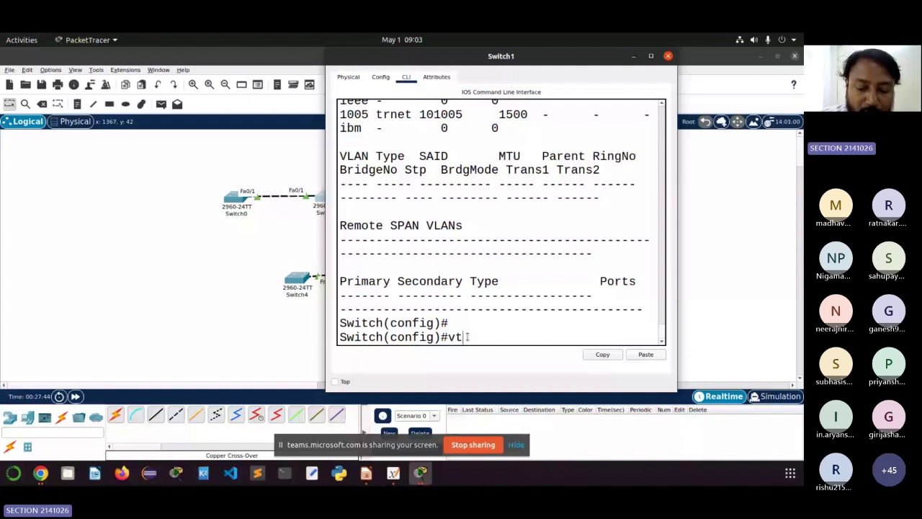
text(p )
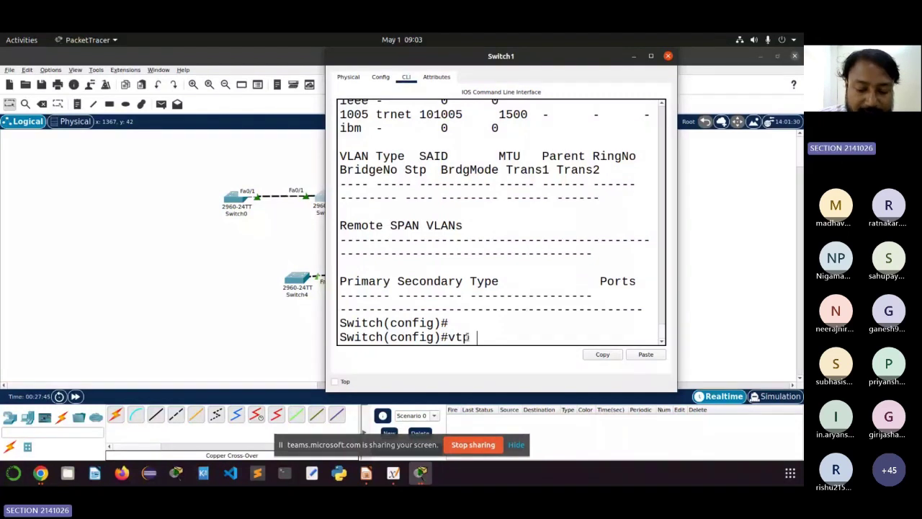
text(mode client)
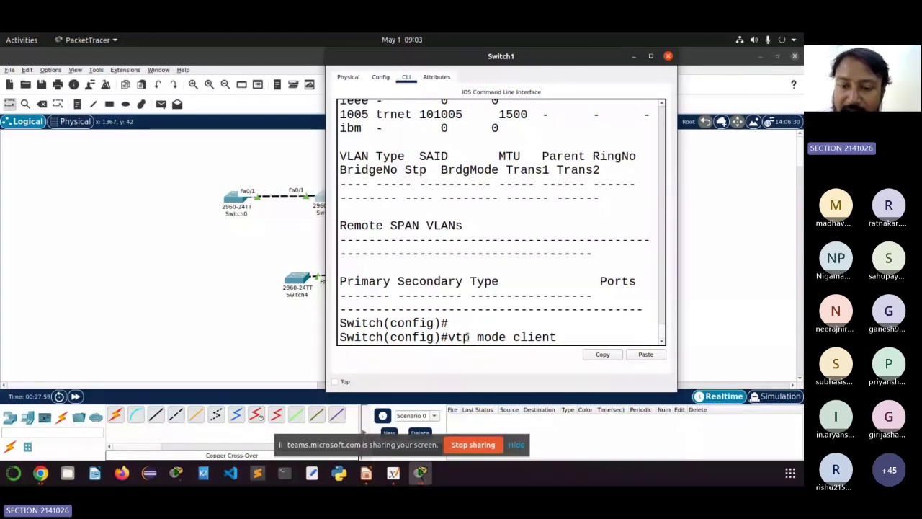
key(Return)
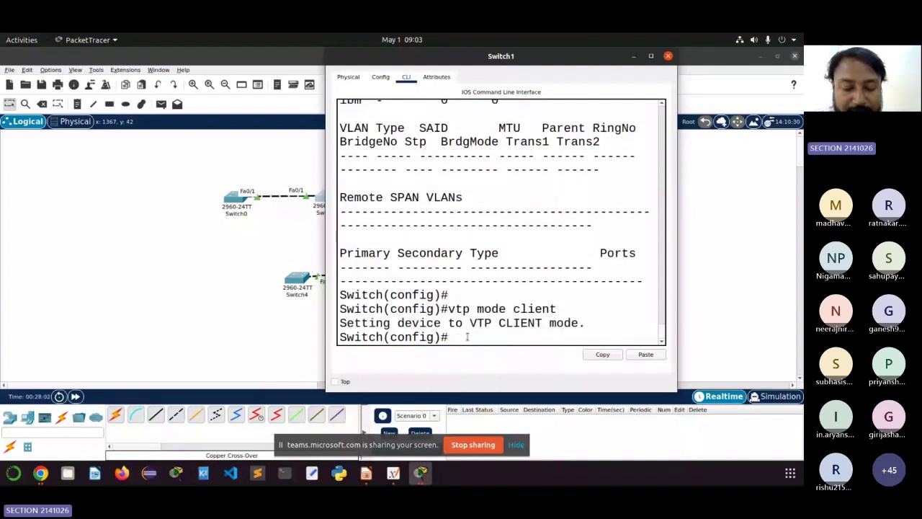
text(vt)
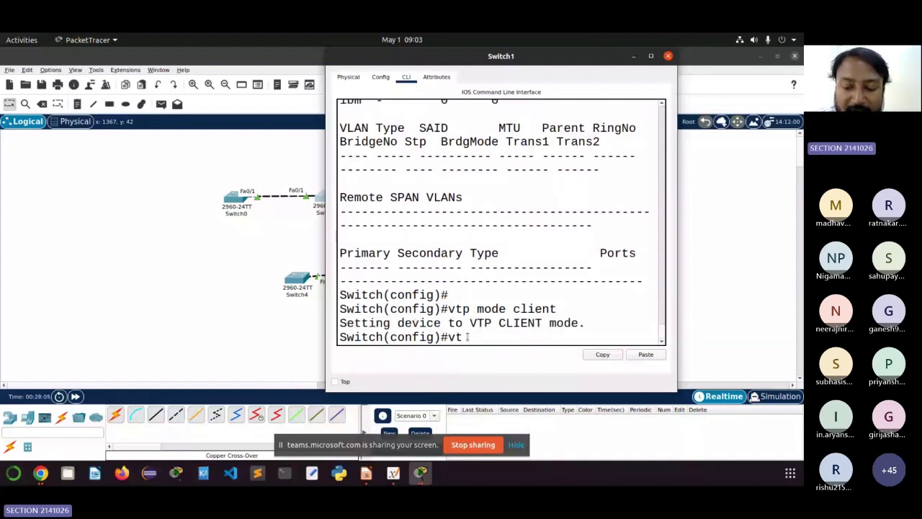
text(p)
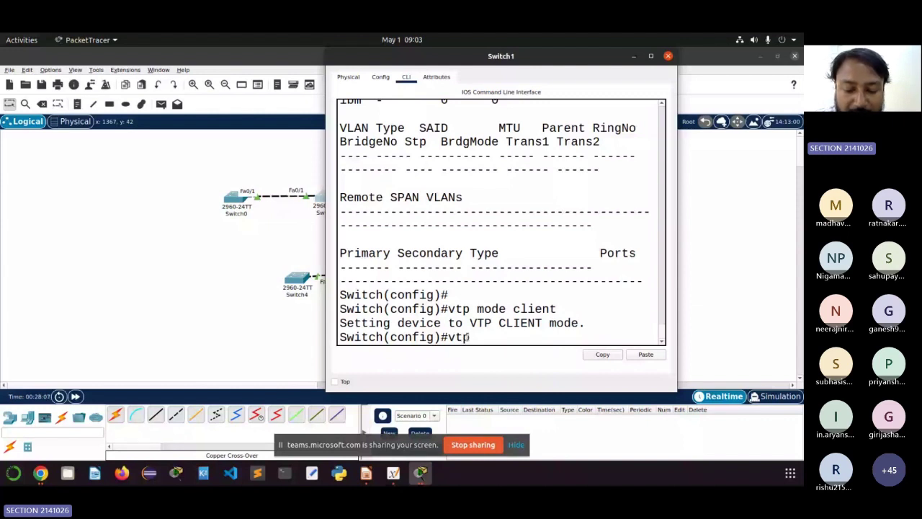
text( do)
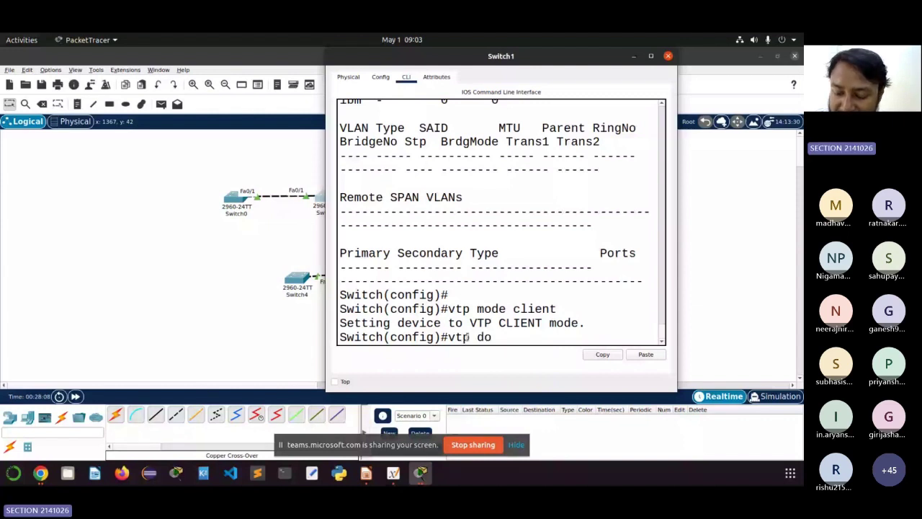
text(main )
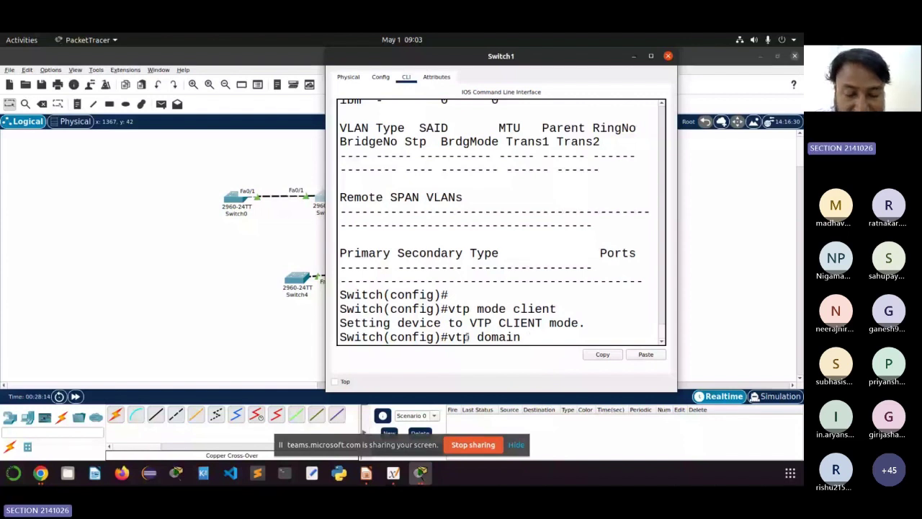
text(IT)
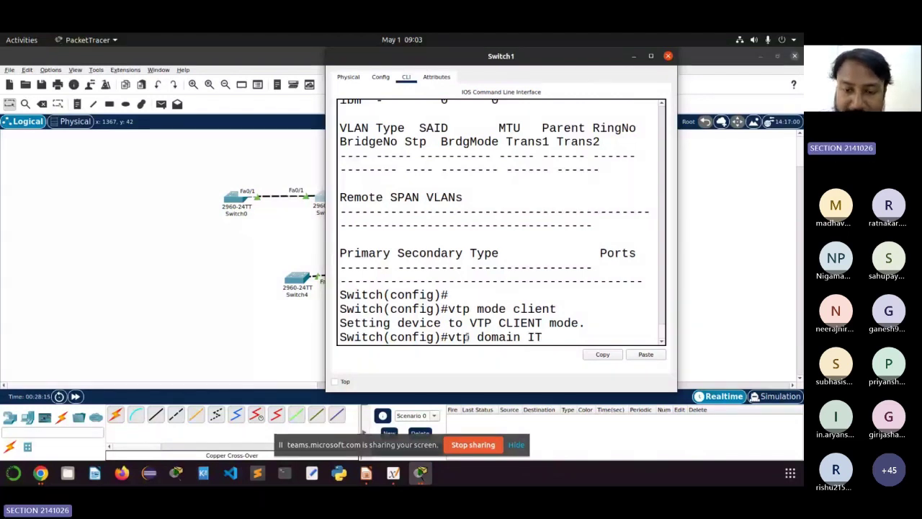
text(ER)
key(Return)
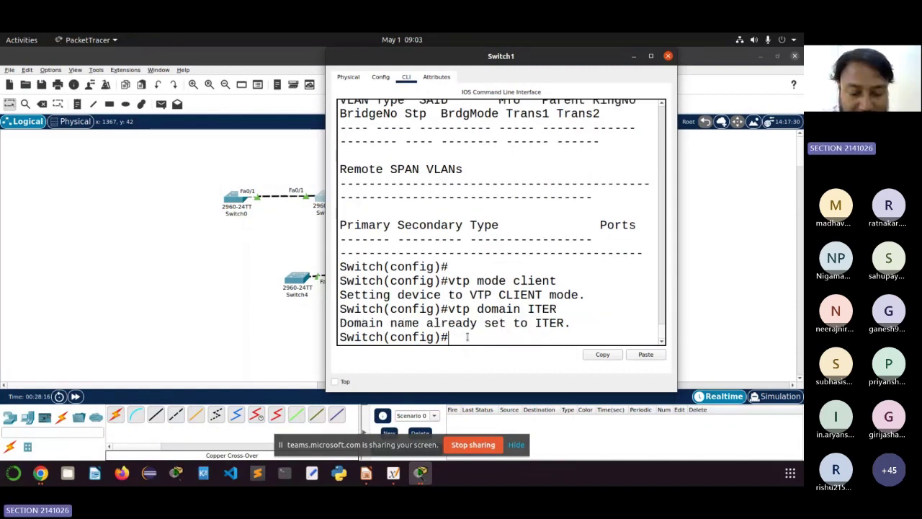
Step: Set Switch1's VTP password with the 'vtp password' command
text(vt)
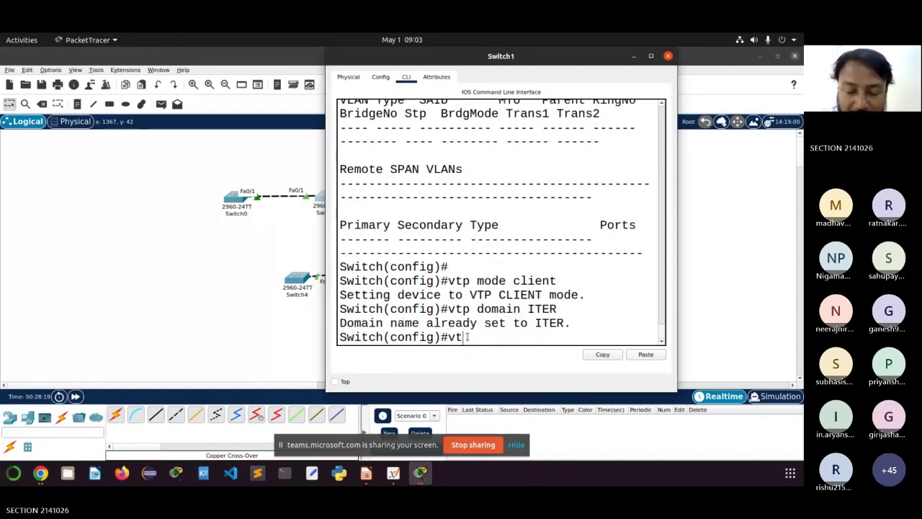
text(p )
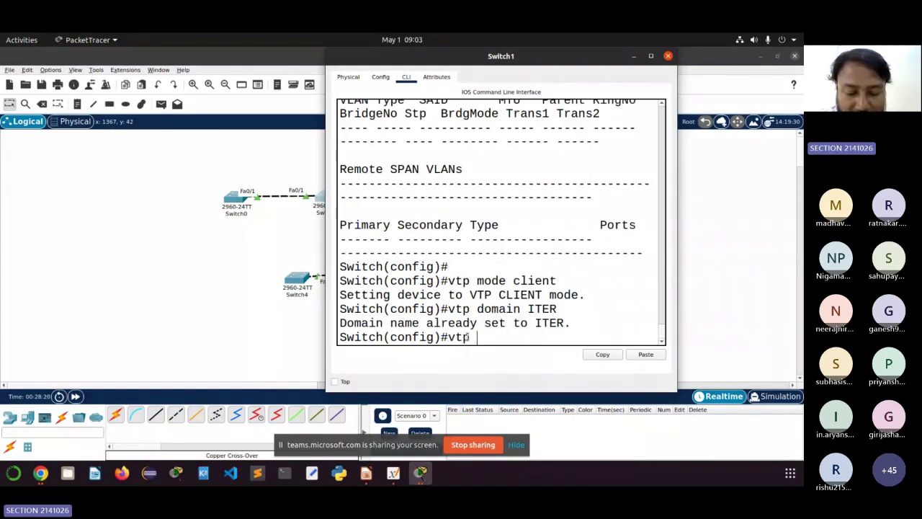
text(password)
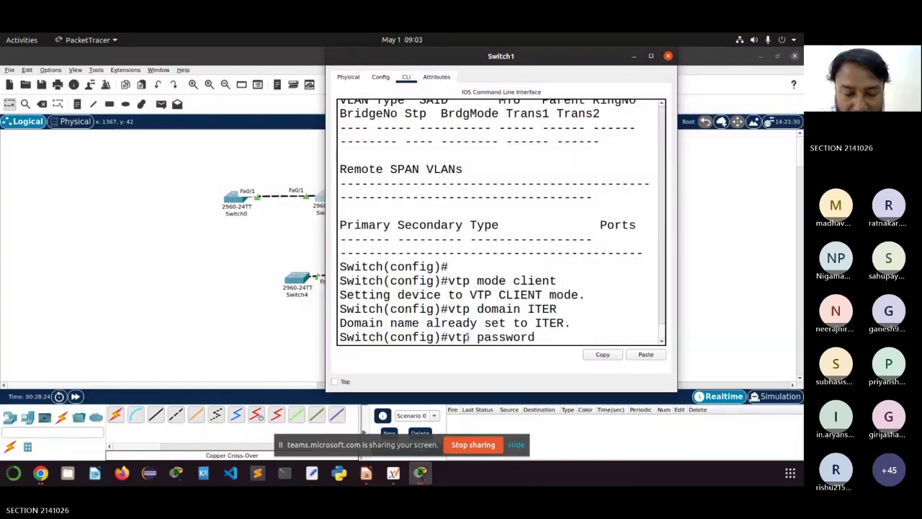
text(12)
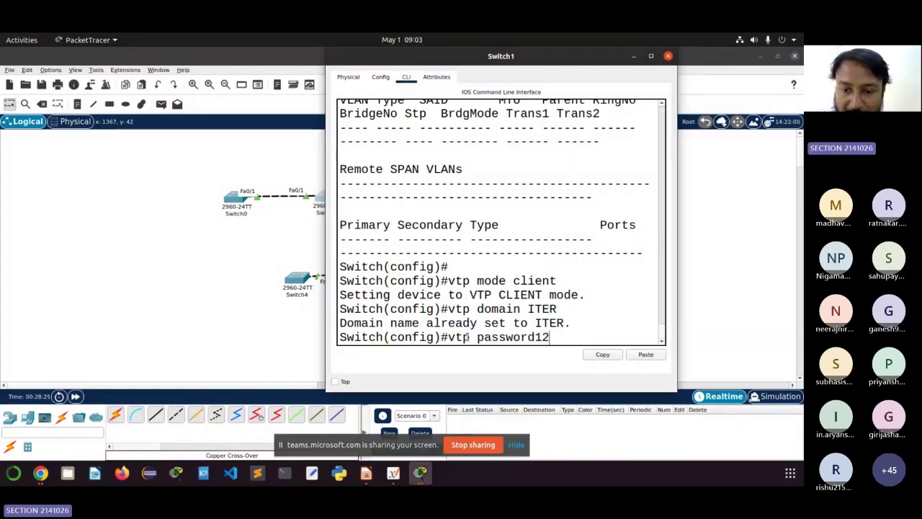
key(BackSpace)
key(BackSpace)
text(iter1)
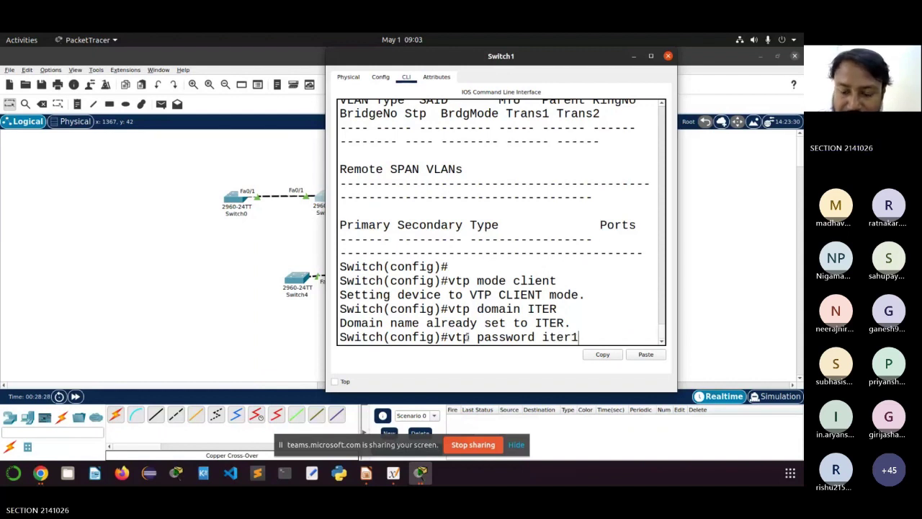
text(2)
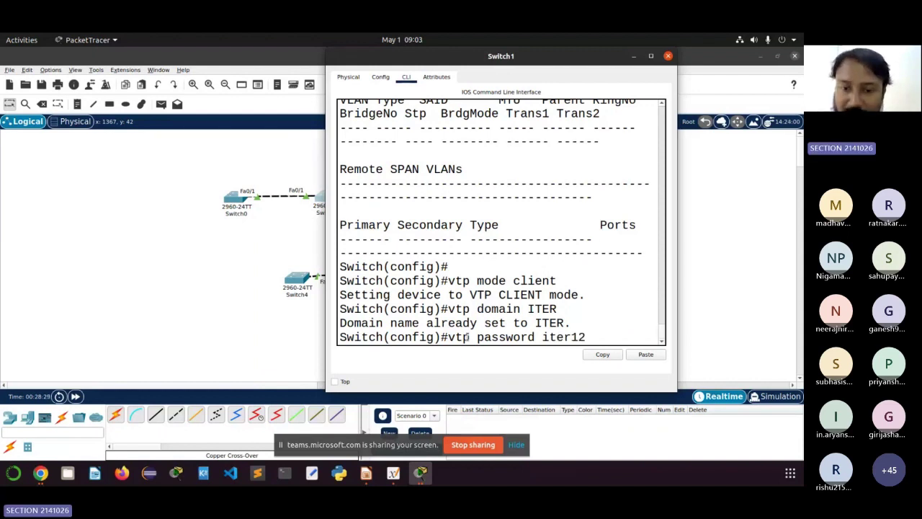
text(3)
key(Return)
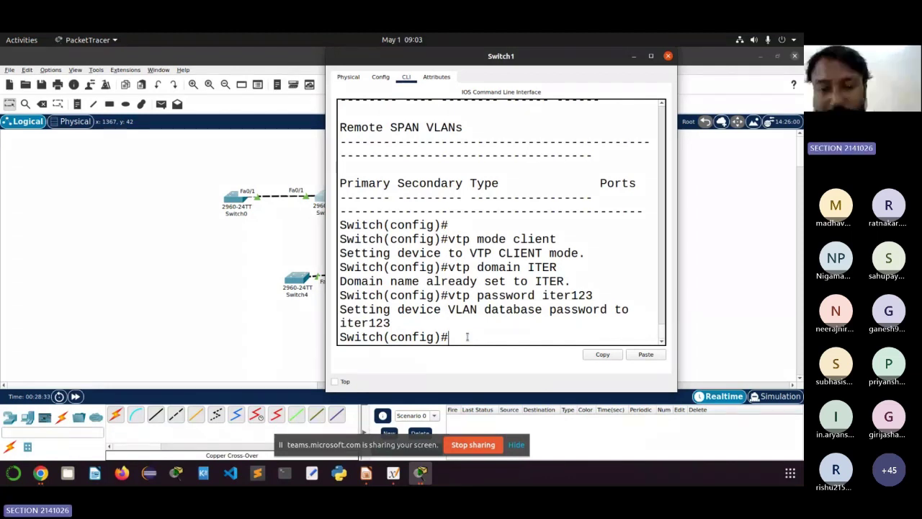
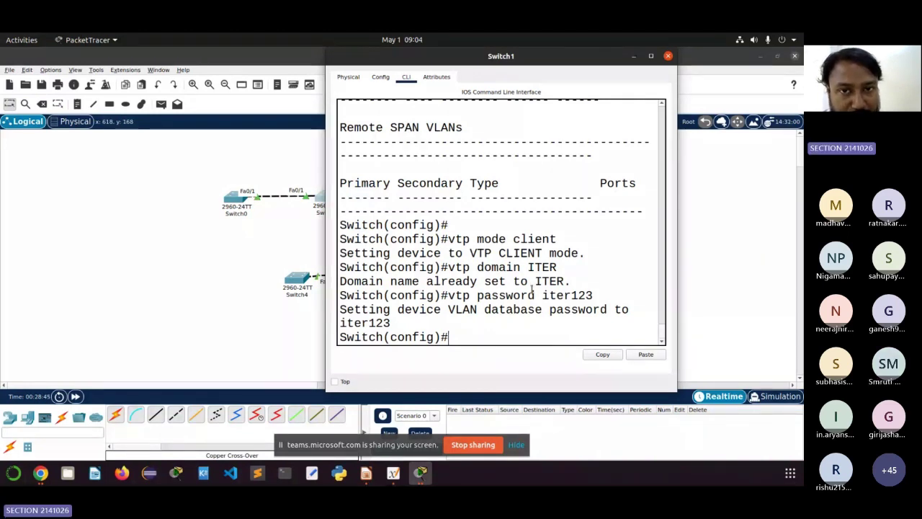
Step: Move the Switch1 window aside and highlight its VTP client, domain and password commands
drag(463, 59, 543, 59)
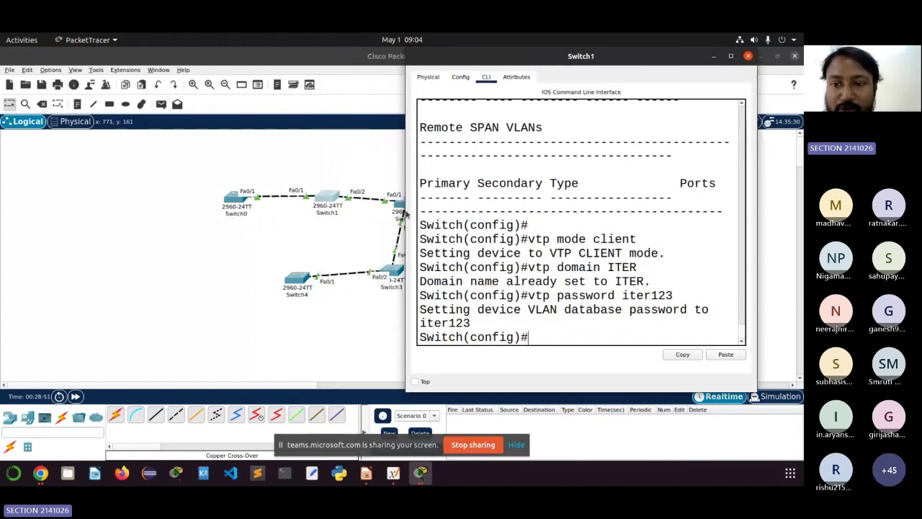
drag(652, 242, 557, 241)
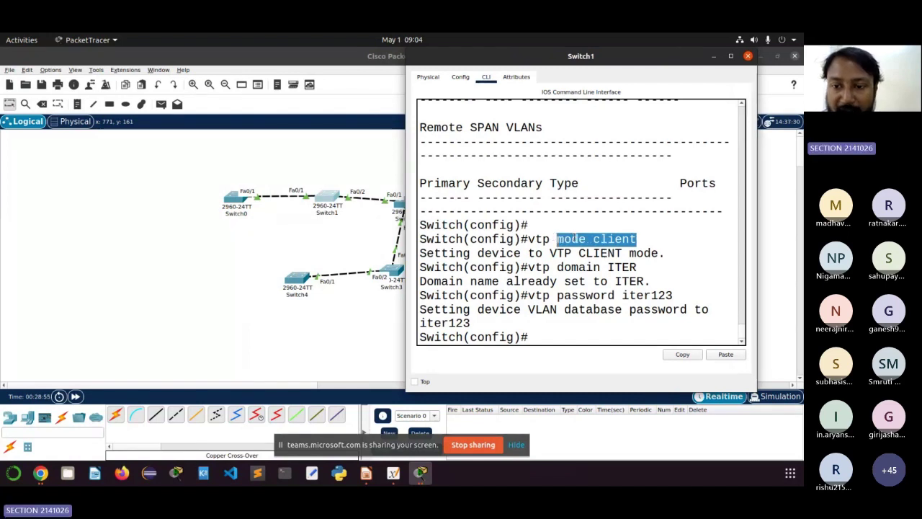
click(533, 237)
drag(533, 238, 609, 318)
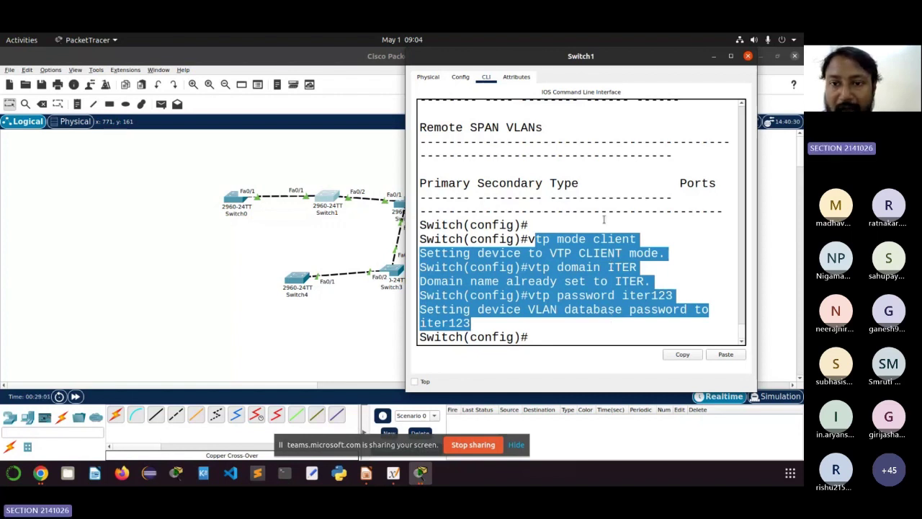
scroll(603, 219, up, 2)
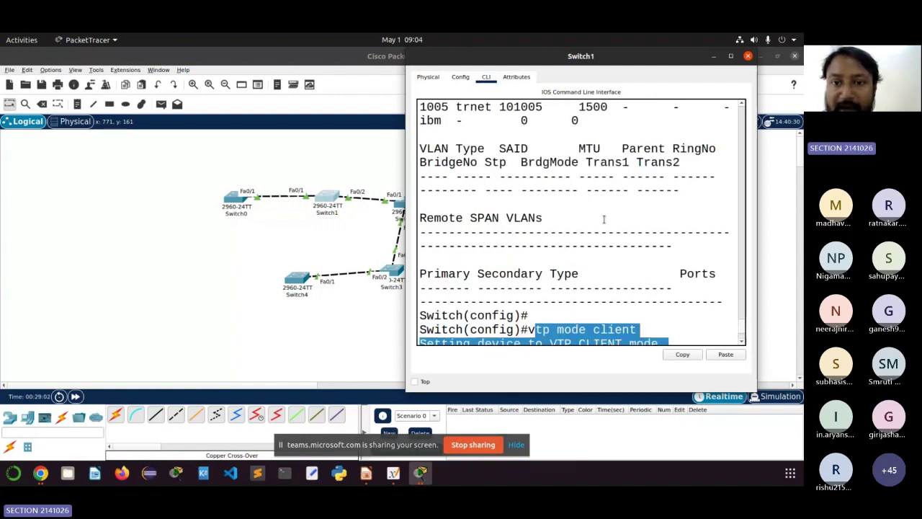
scroll(603, 219, up, 10)
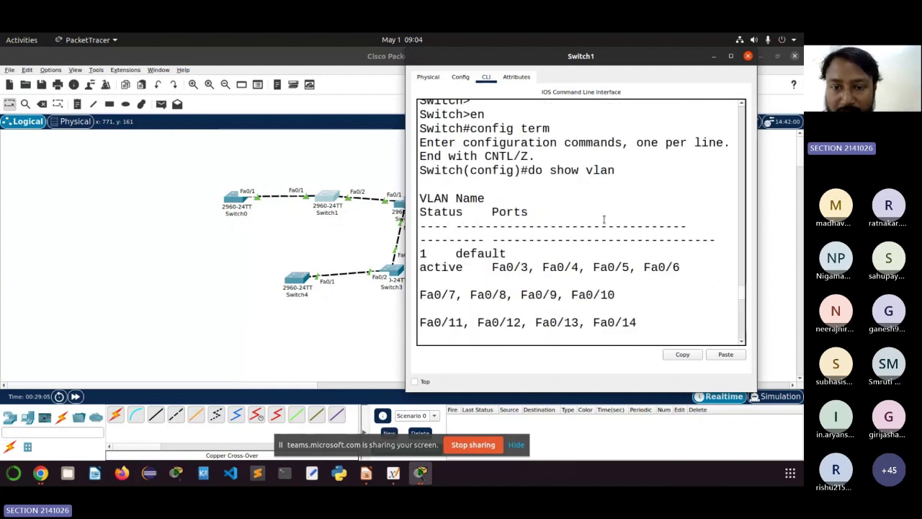
scroll(526, 225, up, 1)
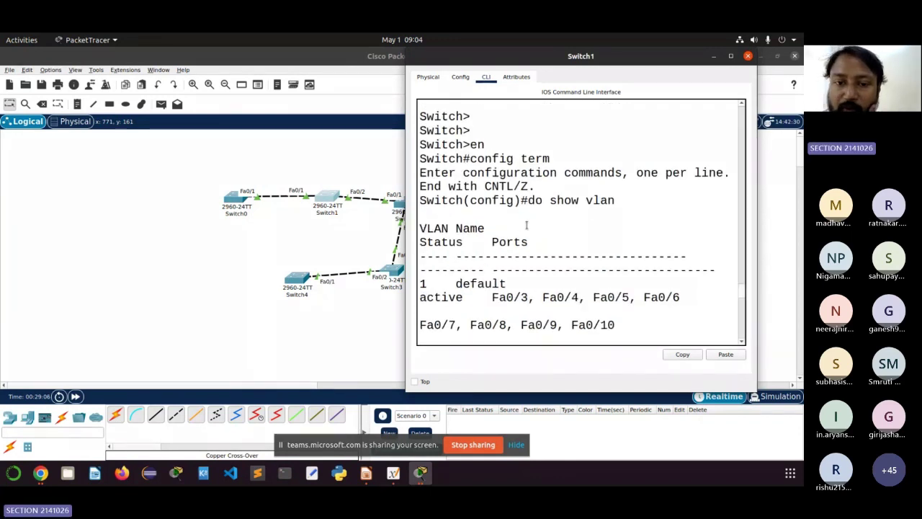
scroll(526, 224, down, 2)
Step: Highlight the default-VLAN ports in the show vlan output and maximize Switch1's console
drag(427, 193, 551, 197)
scroll(490, 285, down, 4)
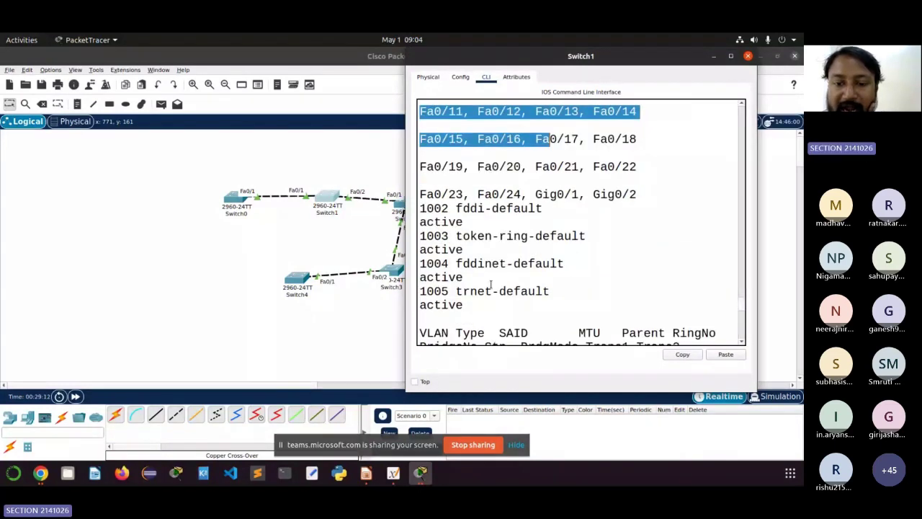
scroll(490, 267, down, 2)
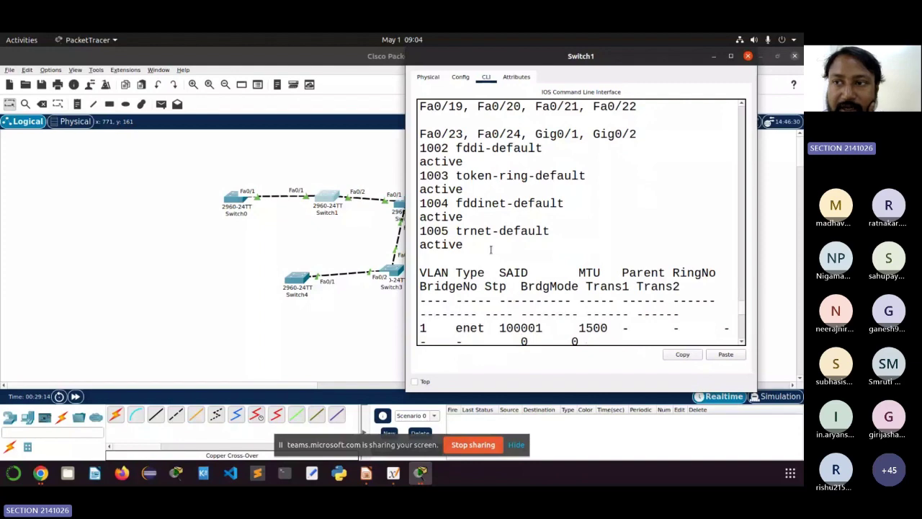
scroll(490, 250, down, 4)
click(730, 56)
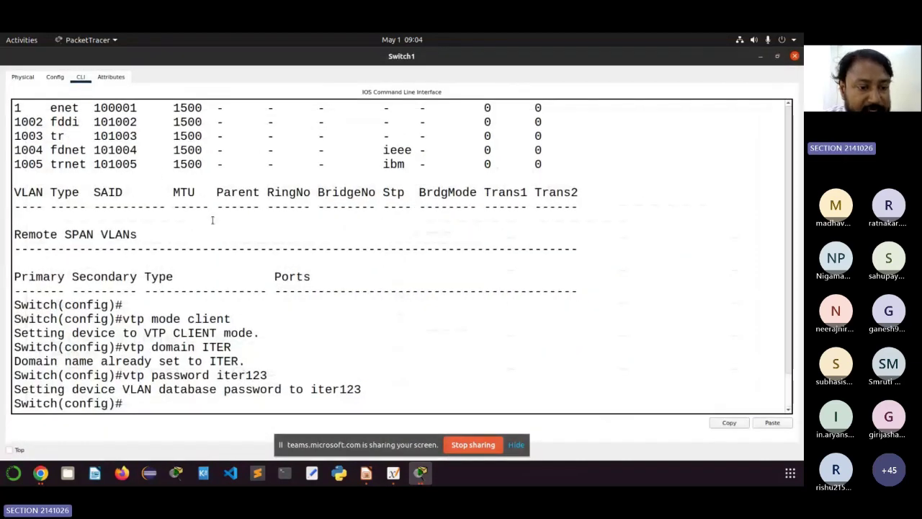
Step: Review the VTP domain ITER and do show vlan lines in Switch1's console, then close it
drag(123, 318, 224, 389)
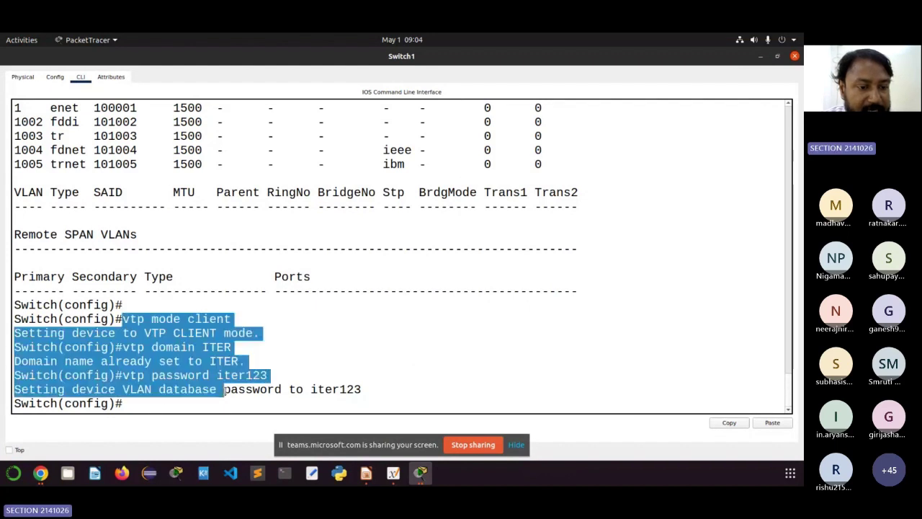
drag(231, 347, 246, 375)
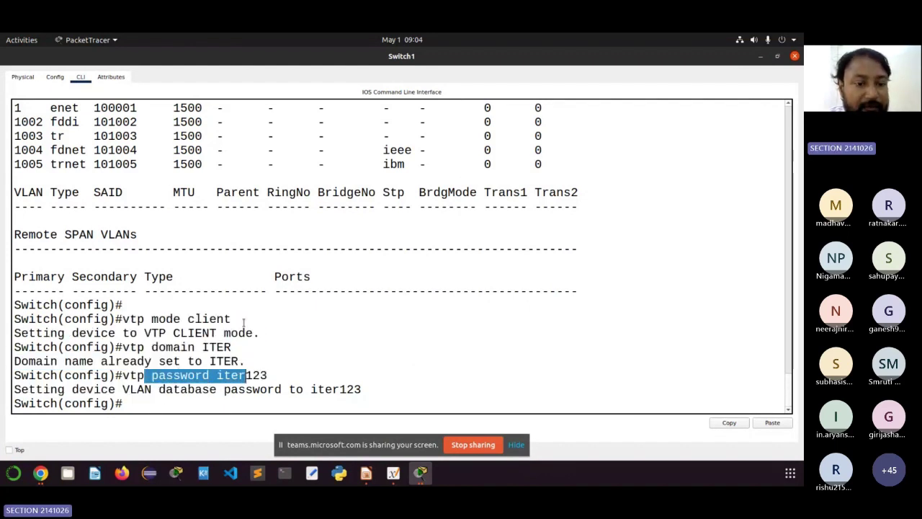
scroll(243, 322, up, 15)
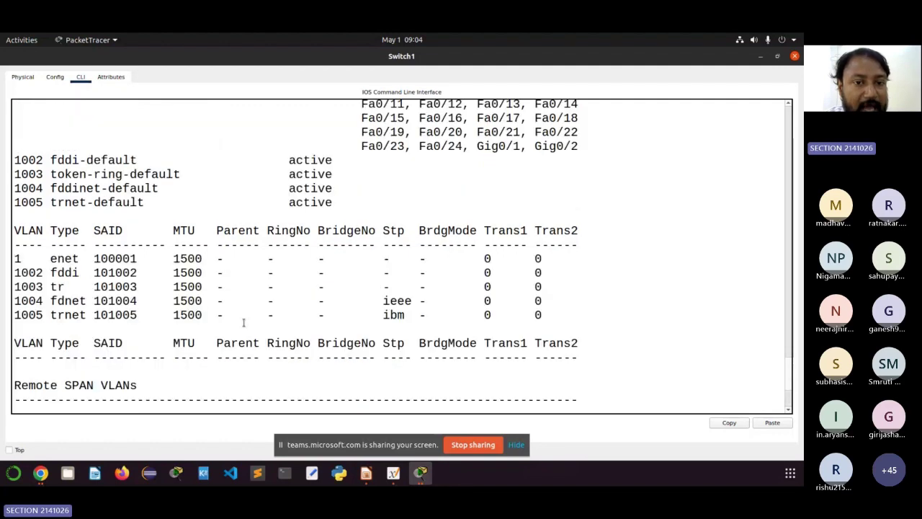
scroll(243, 322, down, 3)
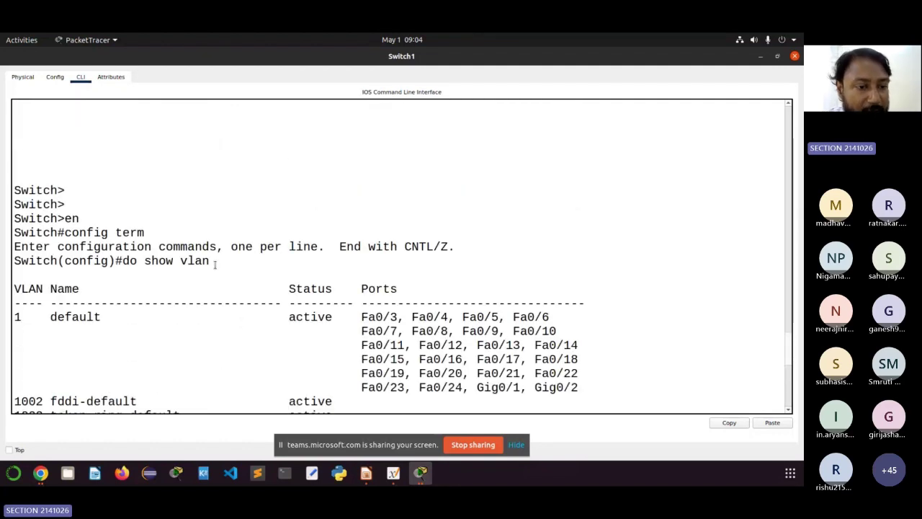
drag(212, 261, 130, 261)
scroll(159, 299, down, 1)
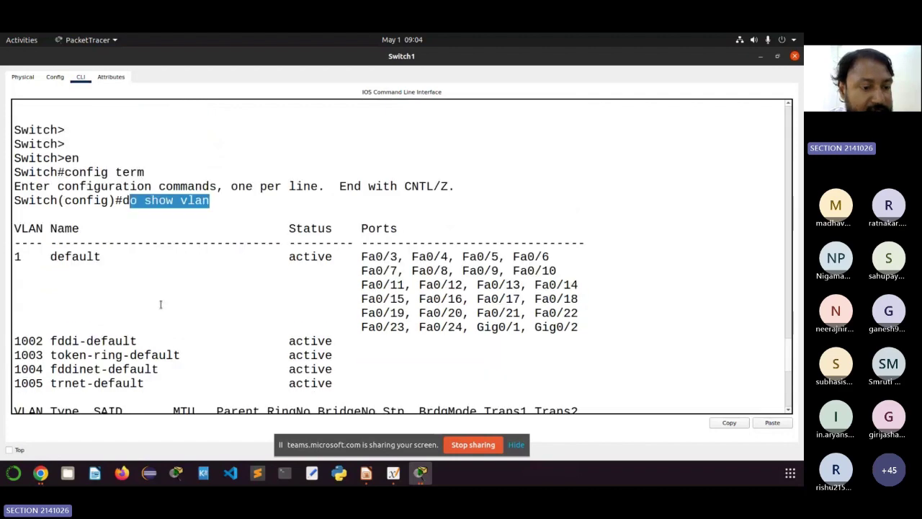
scroll(120, 313, down, 1)
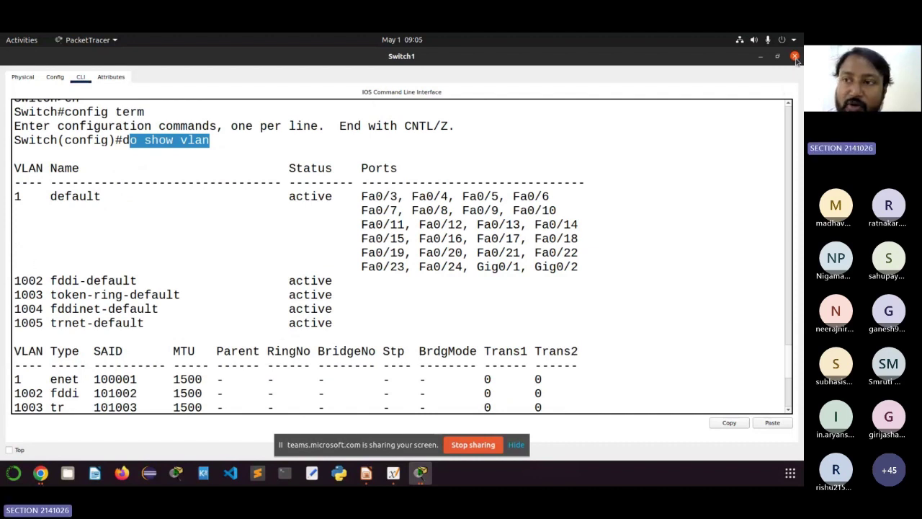
click(794, 58)
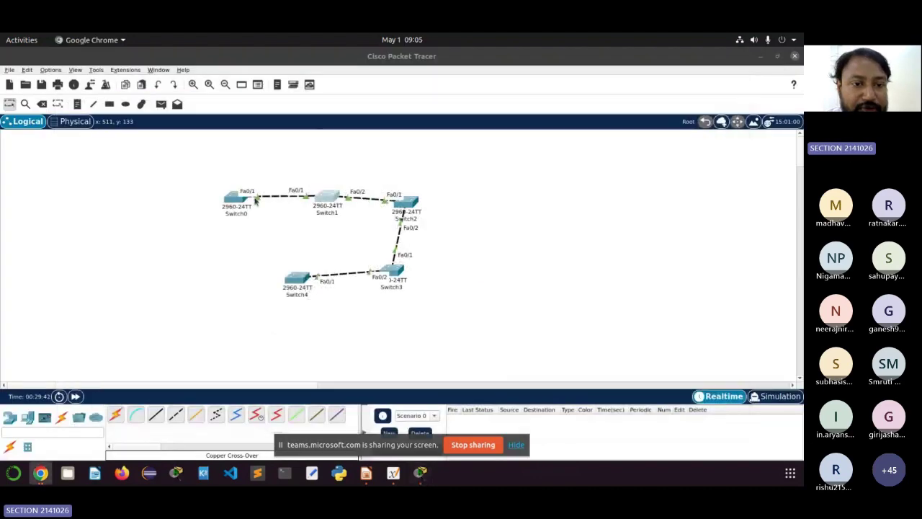
click(232, 202)
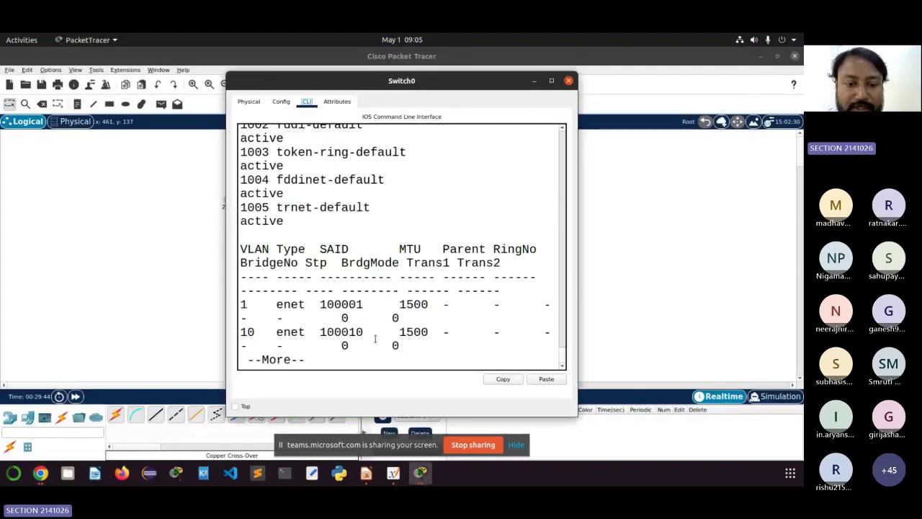
key(Return)
key(Return)
key(Return)
key(Return)
key(Return)
key(Return)
key(Return)
key(Return)
key(Return)
key(Return)
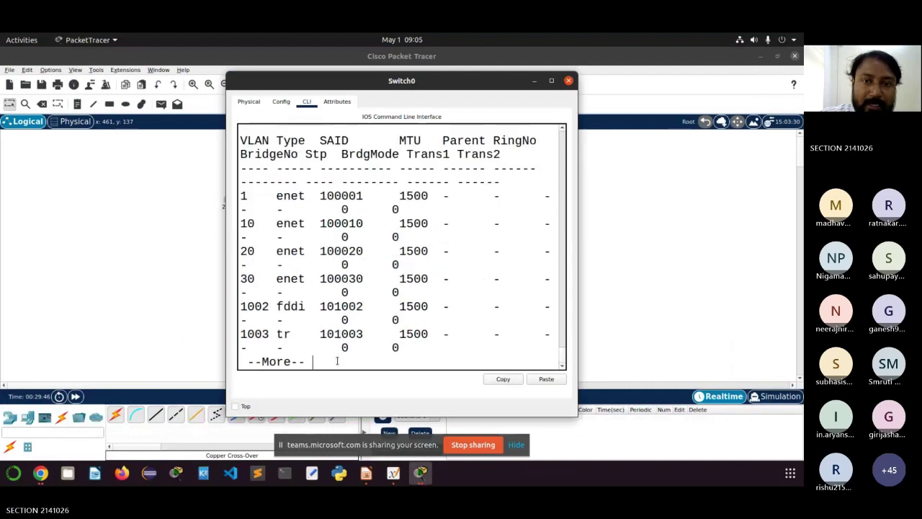
key(Return)
key(Return)
key(Return)
key(Return)
key(Return)
key(Return)
key(Return)
key(Return)
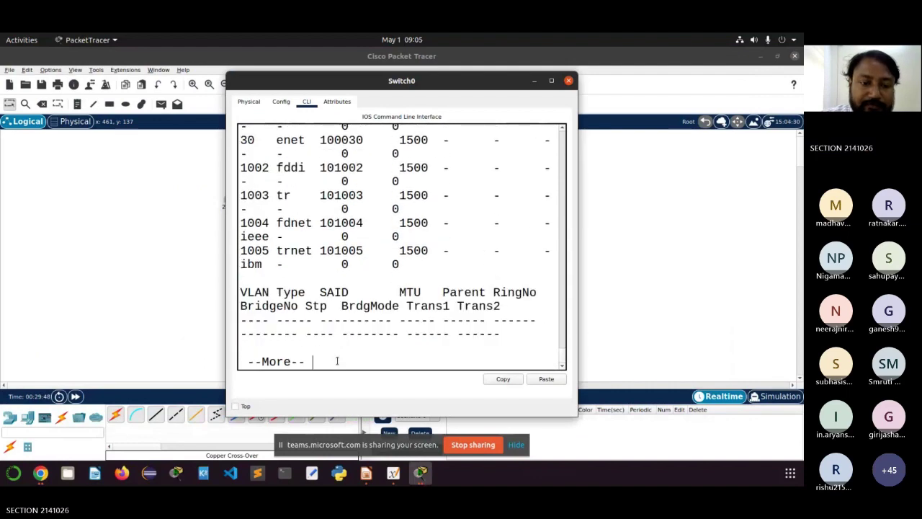
scroll(377, 296, up, 10)
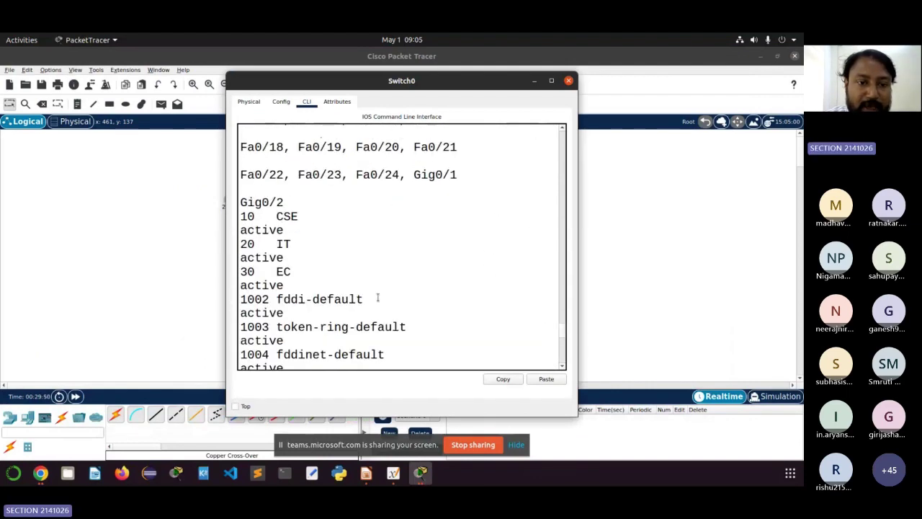
scroll(378, 297, down, 2)
scroll(378, 297, up, 6)
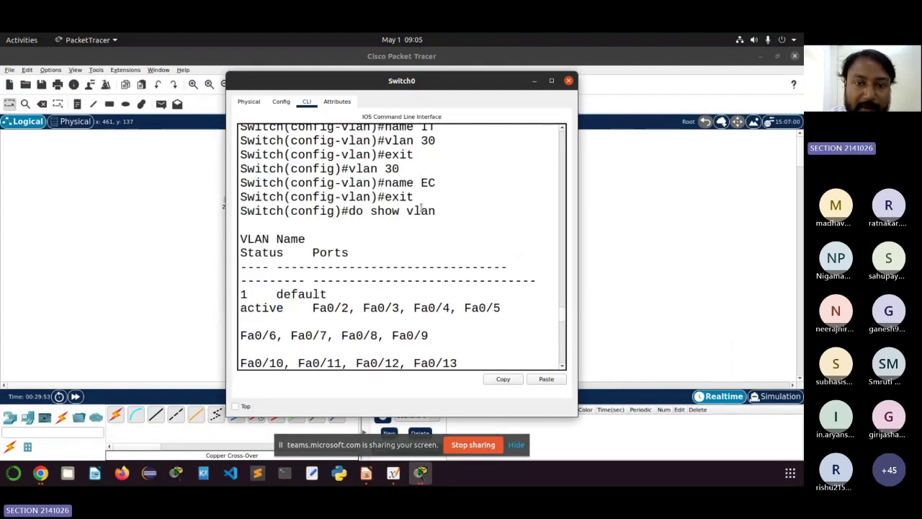
drag(342, 210, 384, 187)
scroll(453, 183, up, 2)
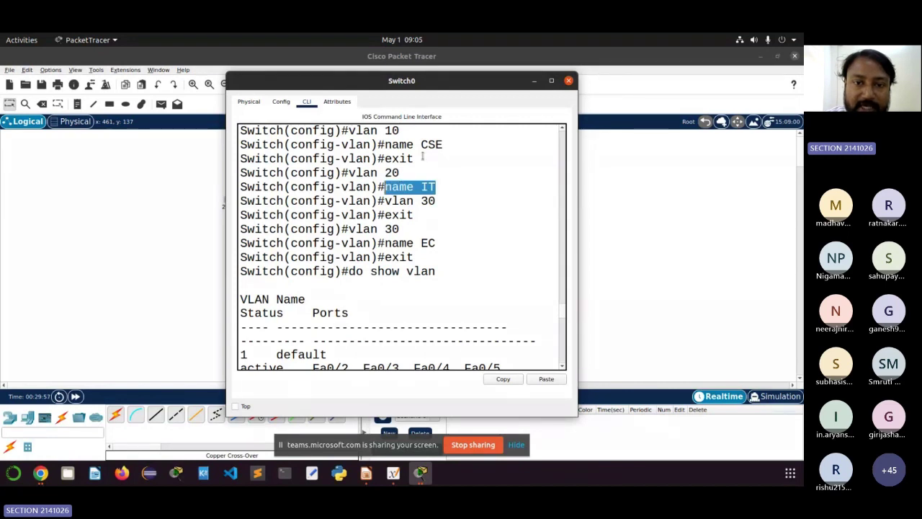
drag(442, 144, 392, 144)
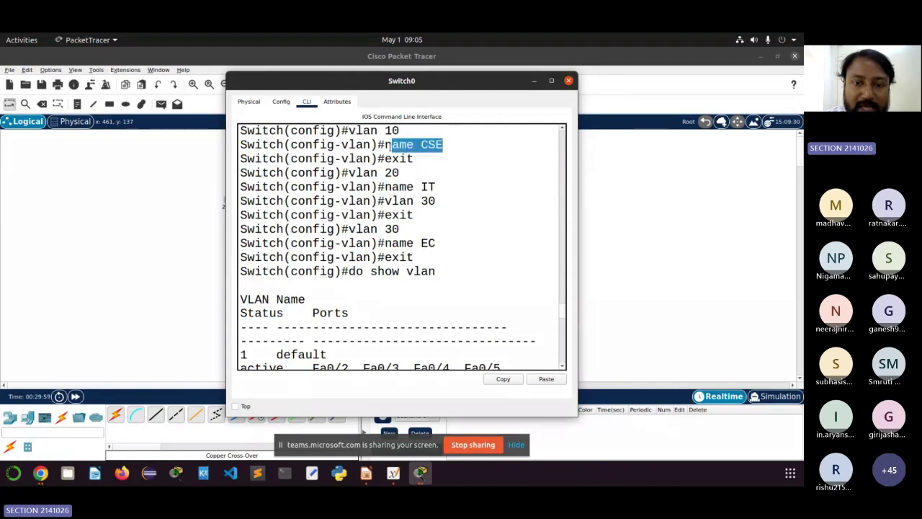
scroll(405, 208, up, 1)
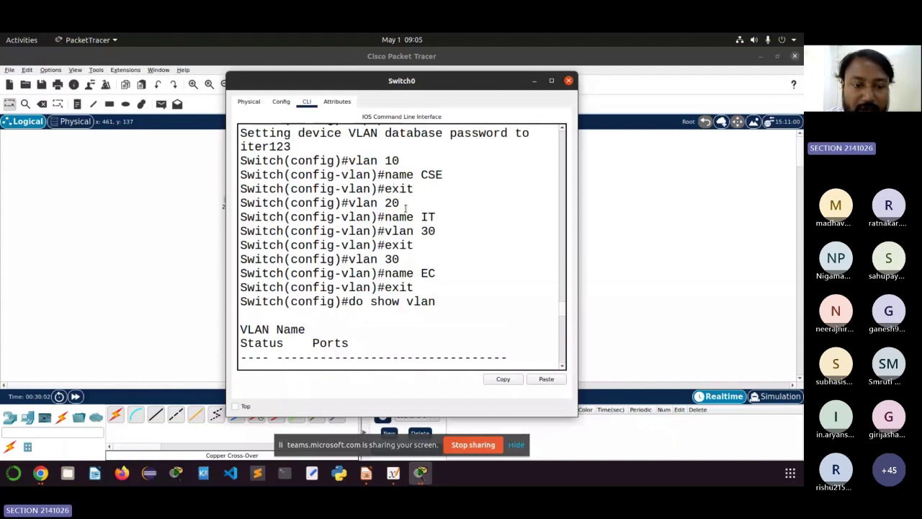
scroll(317, 277, down, 5)
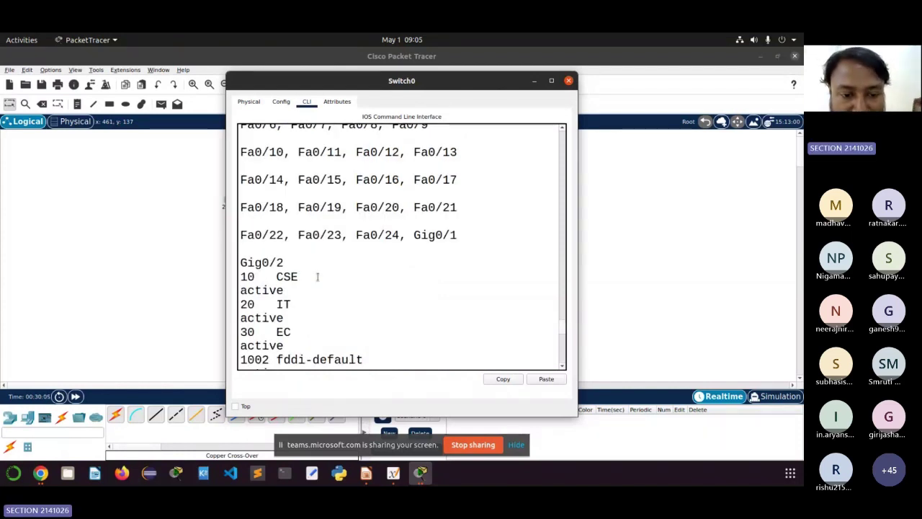
scroll(317, 277, down, 5)
scroll(316, 276, down, 5)
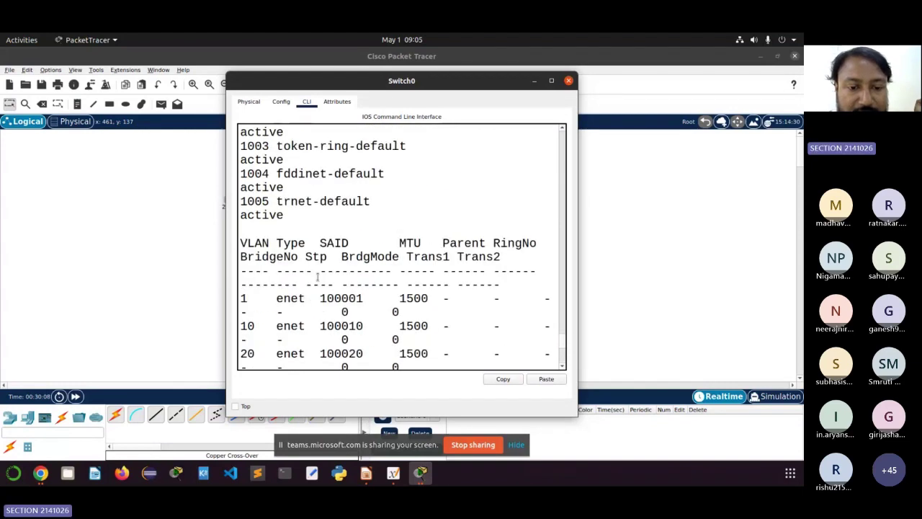
scroll(317, 277, down, 5)
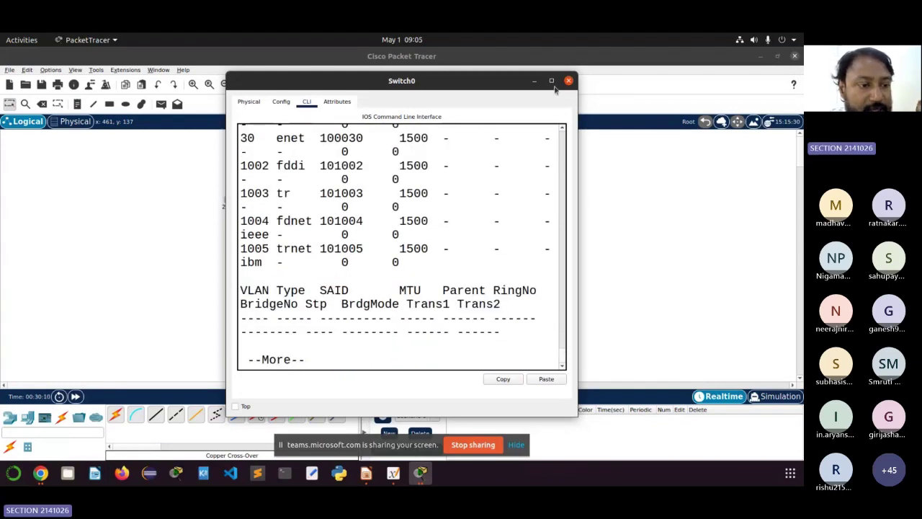
click(552, 81)
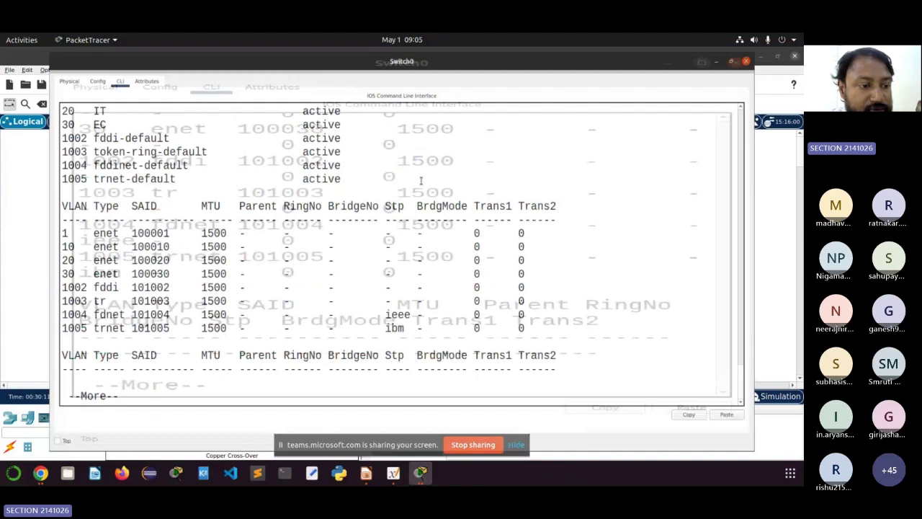
drag(14, 274, 366, 307)
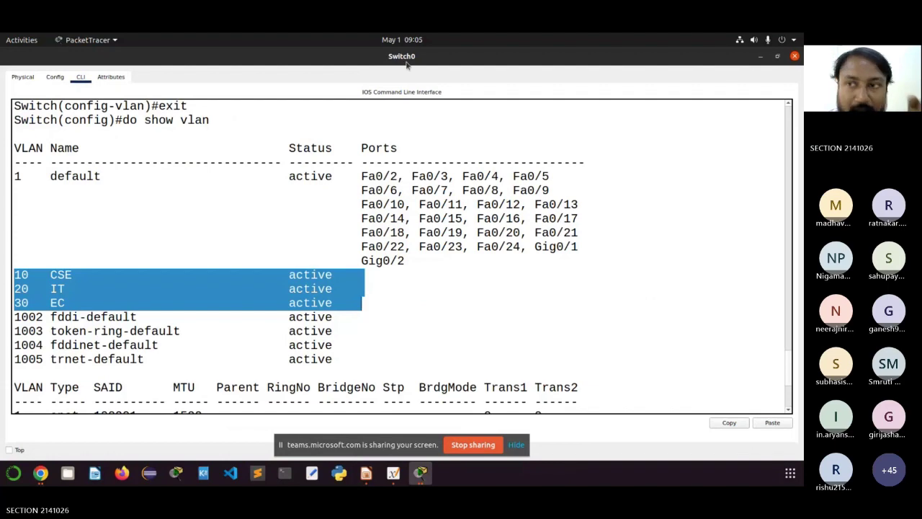
click(794, 55)
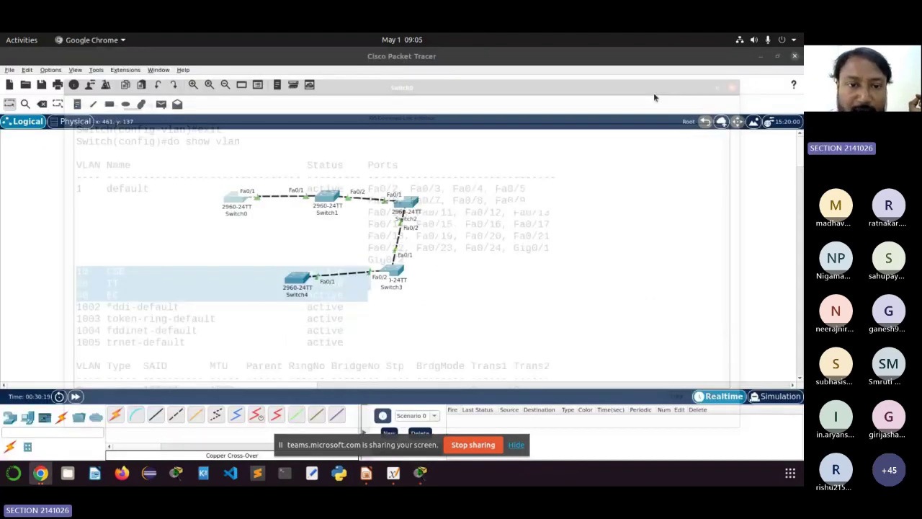
click(323, 195)
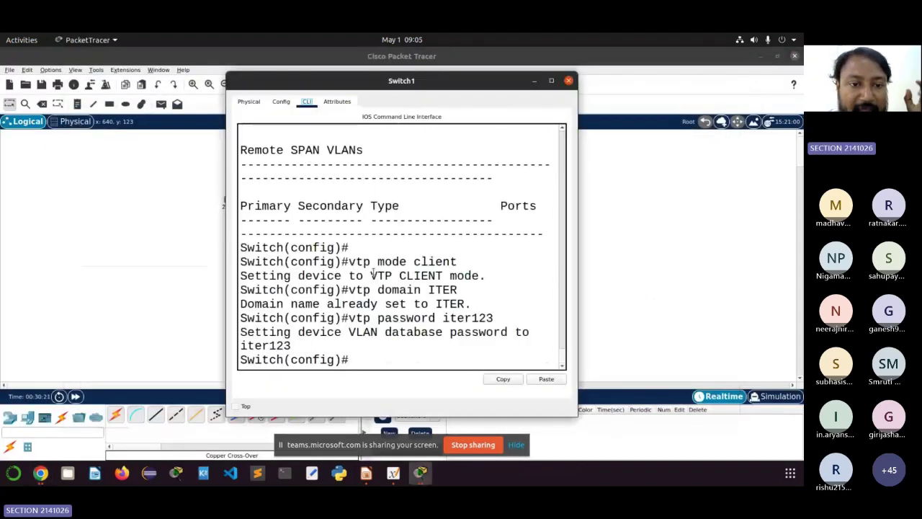
scroll(373, 271, up, 8)
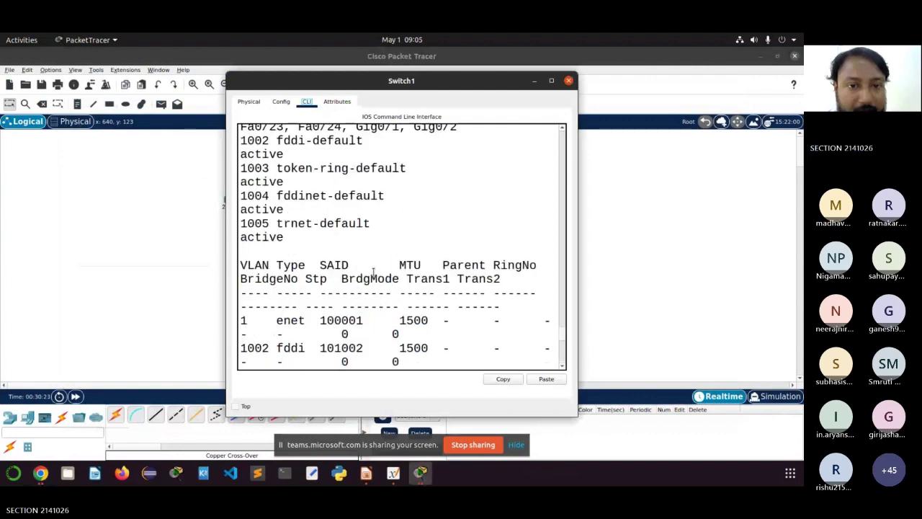
scroll(373, 272, up, 4)
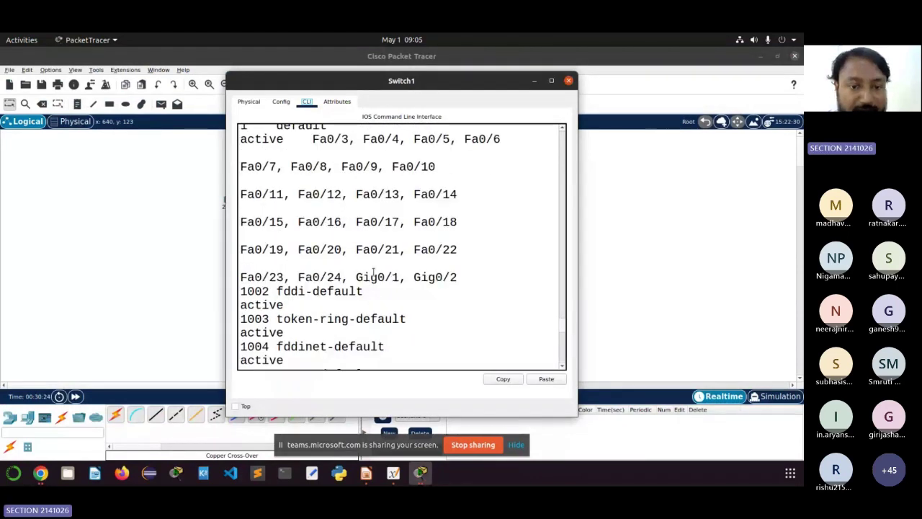
scroll(373, 272, up, 2)
drag(247, 201, 385, 312)
scroll(401, 247, down, 12)
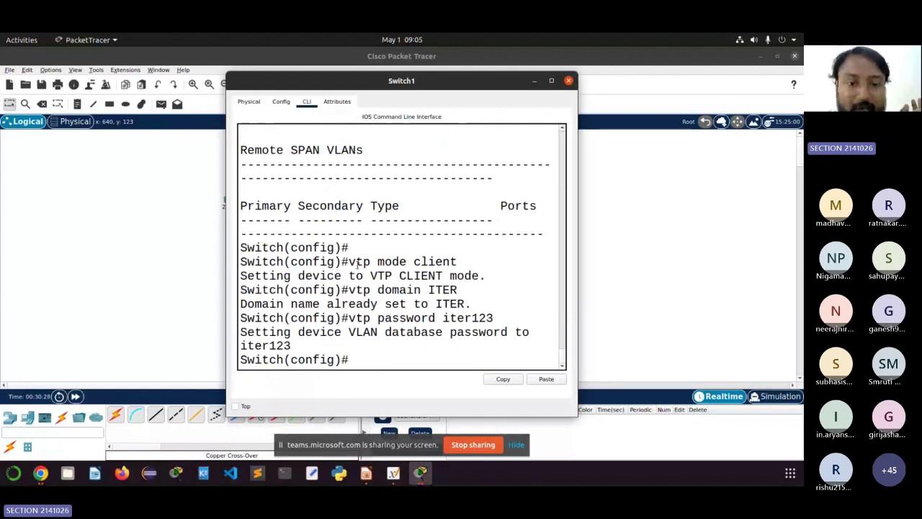
drag(349, 262, 451, 263)
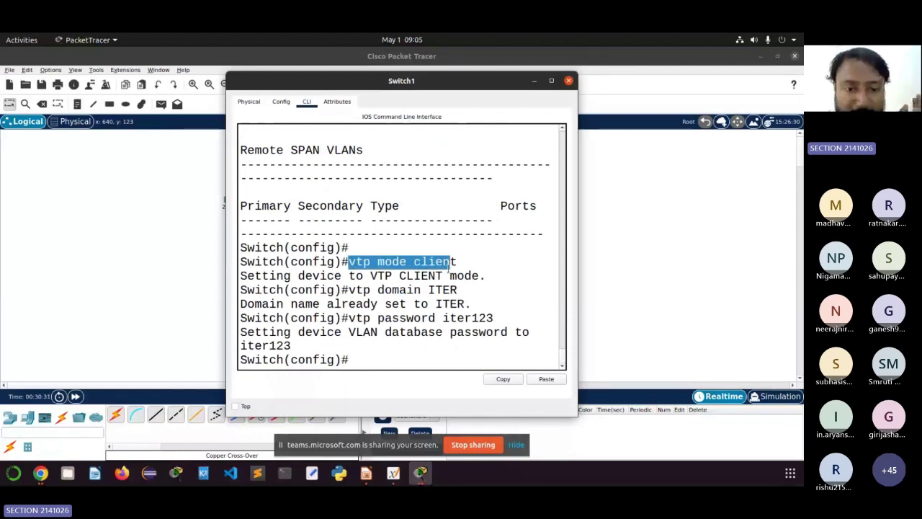
drag(355, 290, 453, 291)
drag(377, 318, 497, 317)
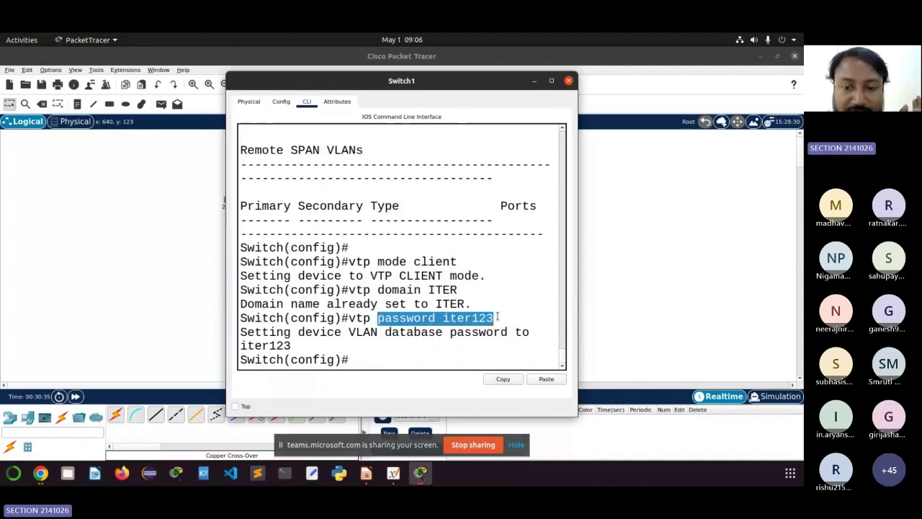
click(374, 356)
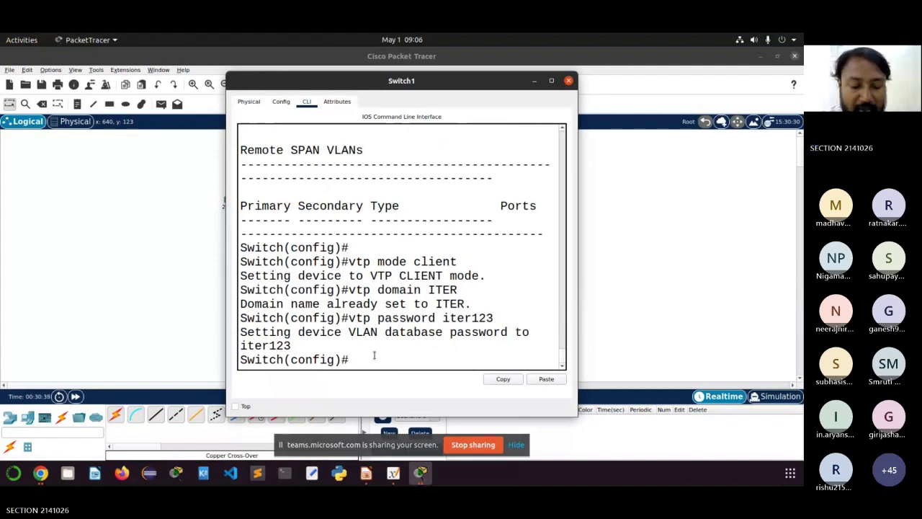
Step: Point out the VTP client, ITER domain and password lines, then run 'do sh vlan' on Switch1
text(do)
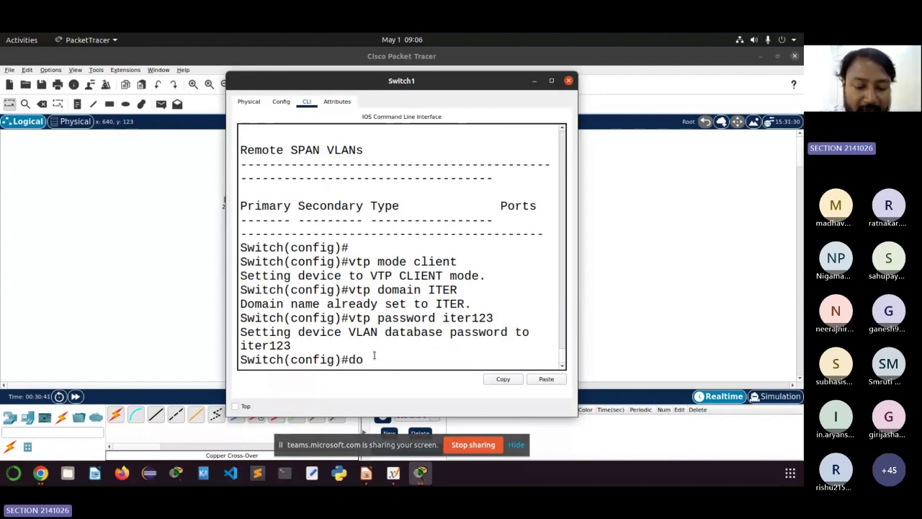
text( sh)
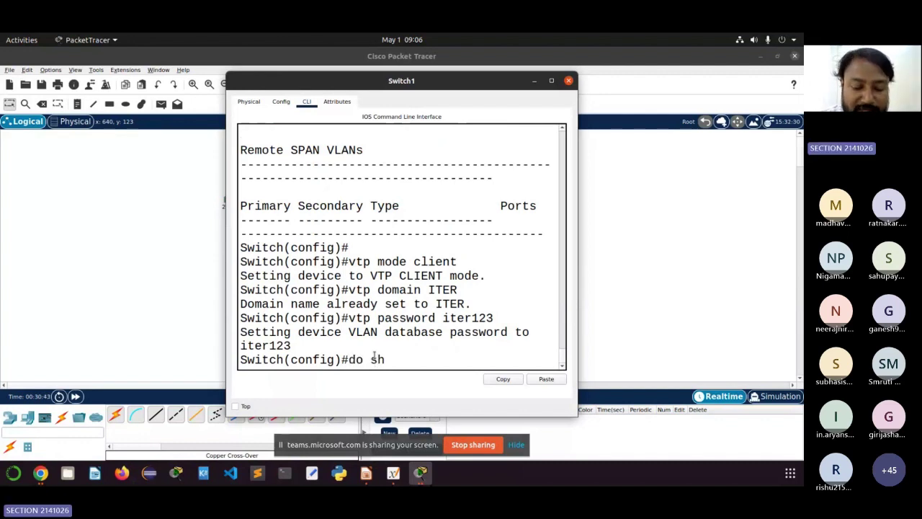
text( vlan)
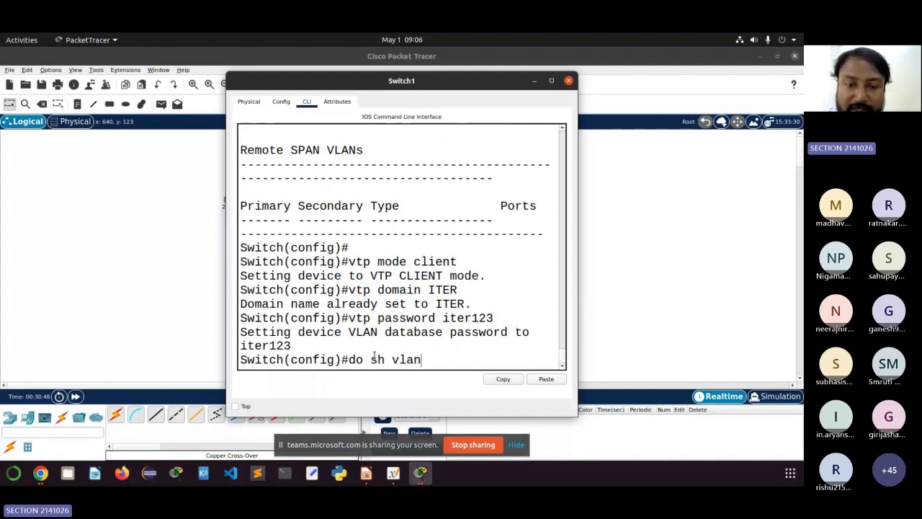
drag(466, 260, 386, 261)
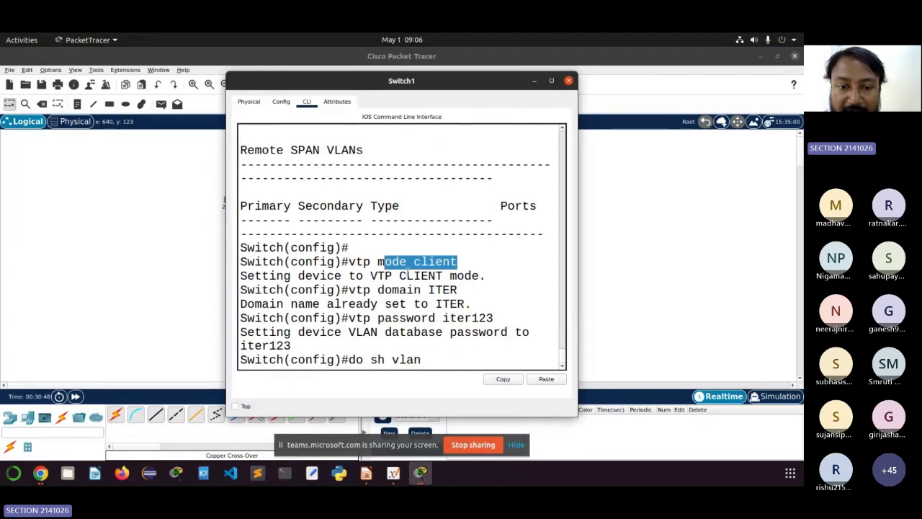
drag(458, 290, 370, 290)
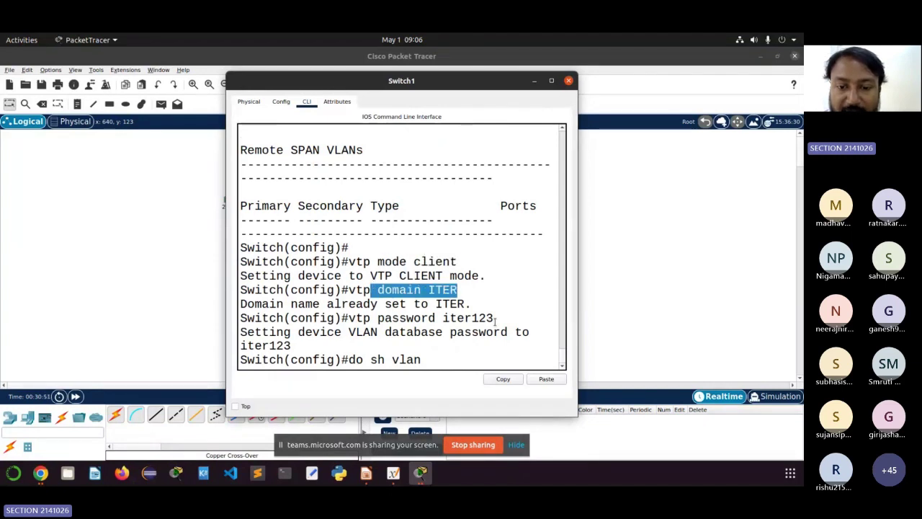
drag(495, 321, 399, 318)
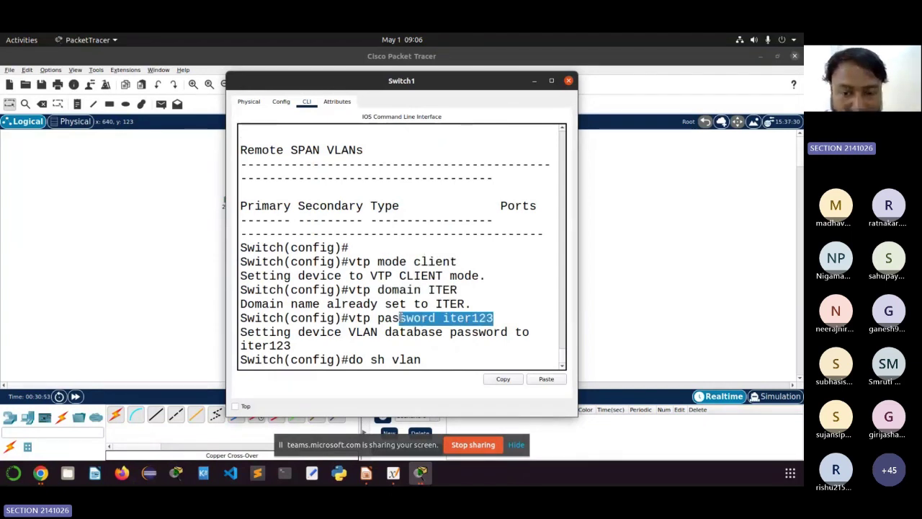
click(429, 359)
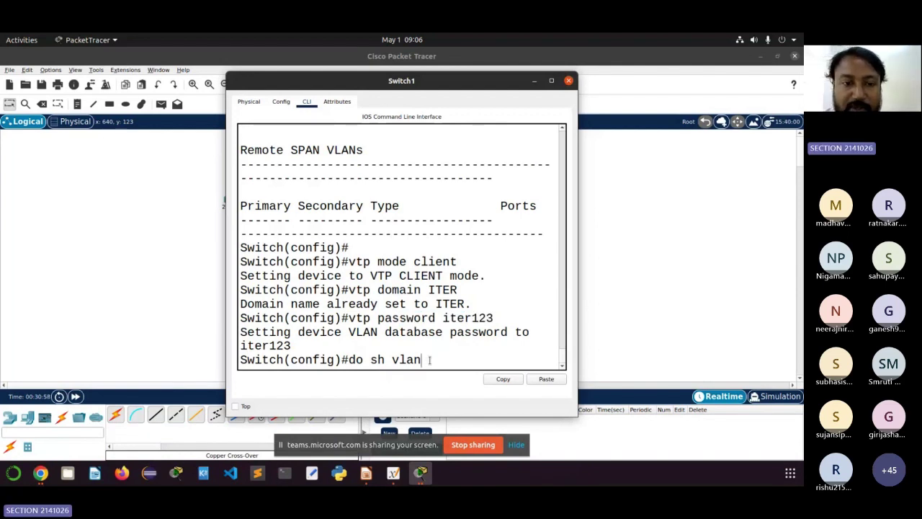
key(Return)
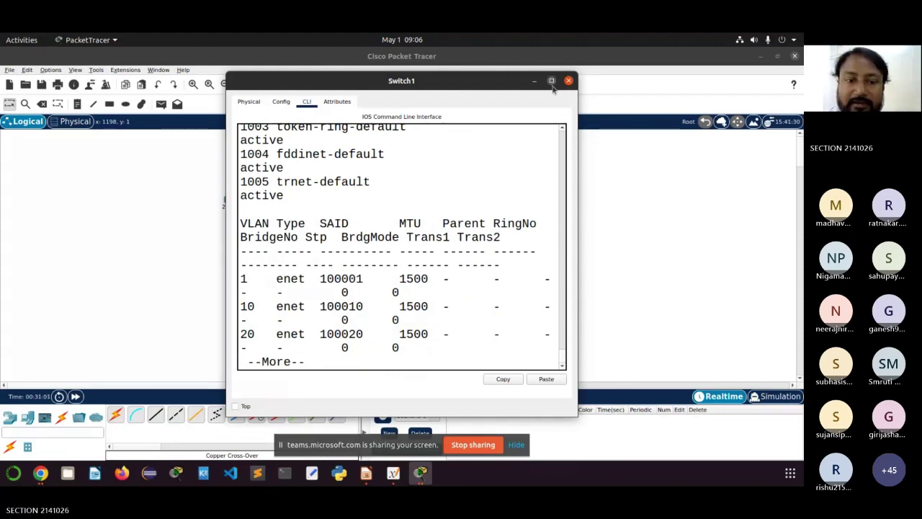
Step: Maximize Switch1's console and highlight the VLAN 10, 20 and 30 rows
click(551, 81)
scroll(358, 214, up, 1)
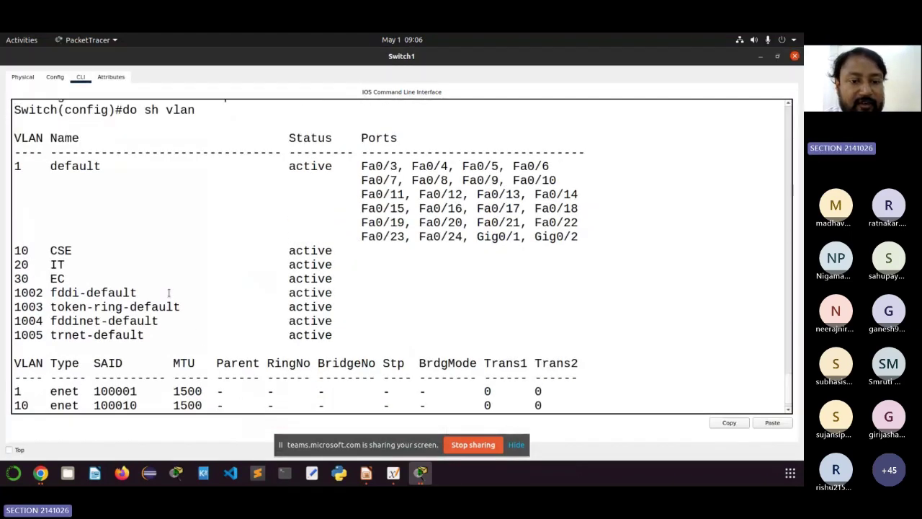
drag(339, 279, 8, 252)
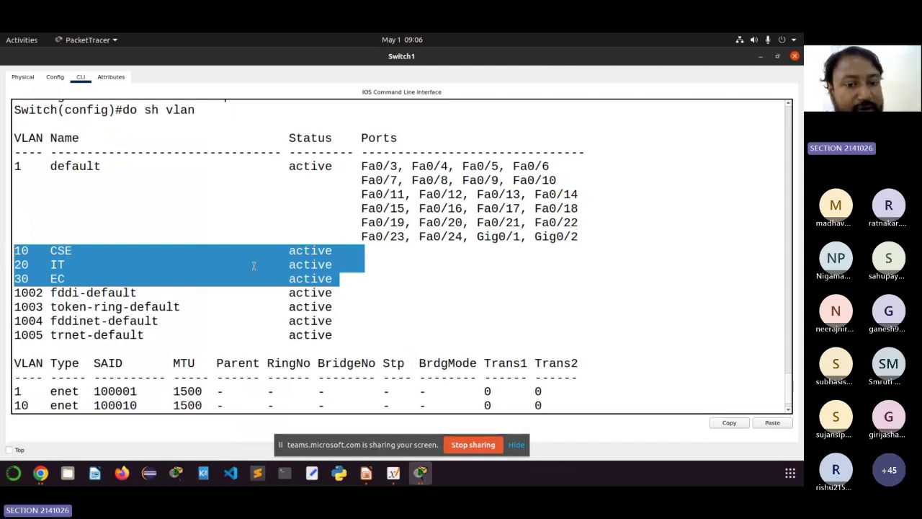
click(305, 273)
drag(334, 278, 13, 245)
Step: Highlight the vtp mode client, vtp domain ITER and VTP password commands
scroll(175, 199, up, 2)
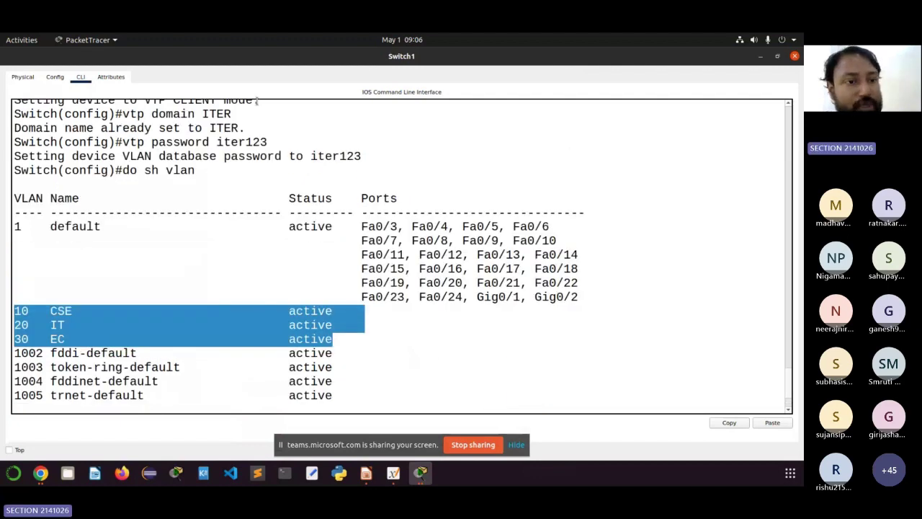
scroll(296, 180, up, 1)
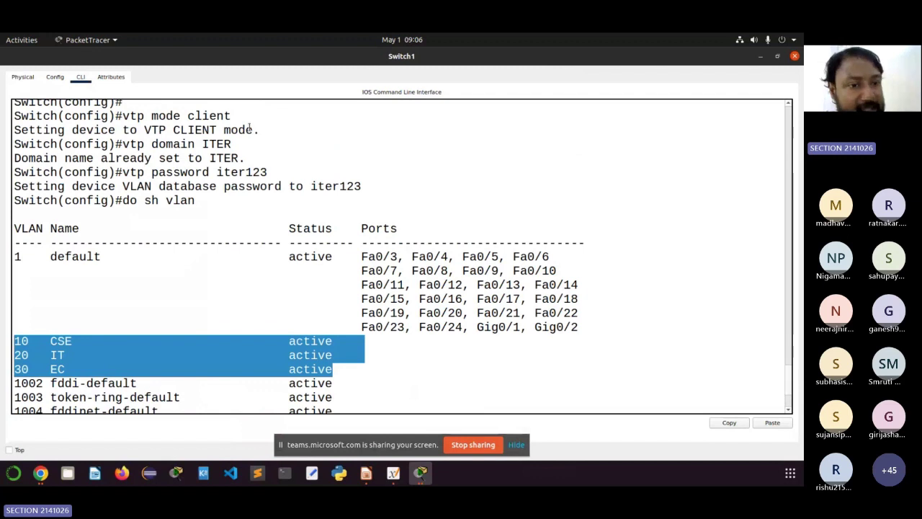
drag(232, 144, 123, 144)
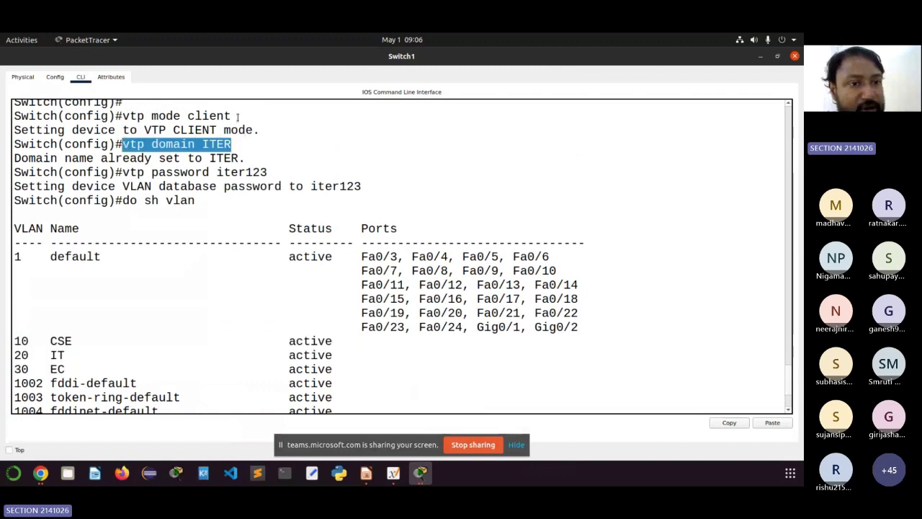
drag(232, 115, 123, 115)
double_click(208, 115)
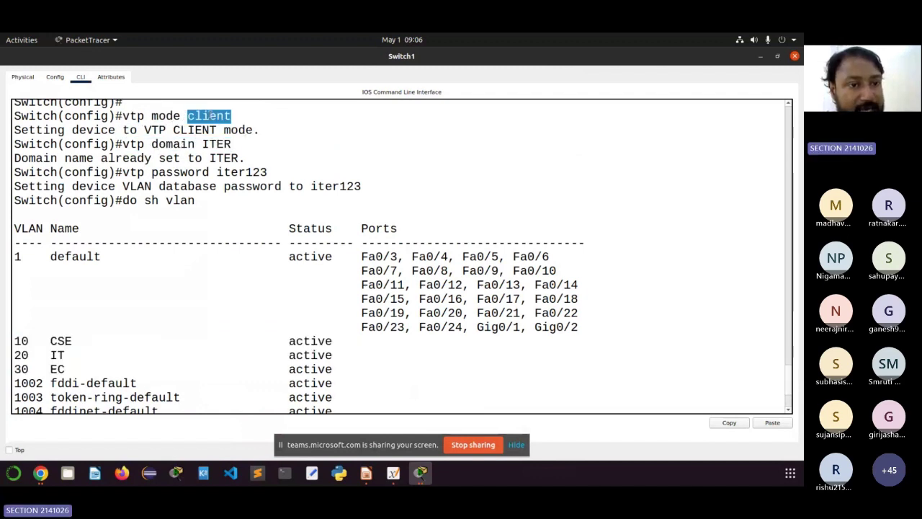
drag(231, 144, 210, 144)
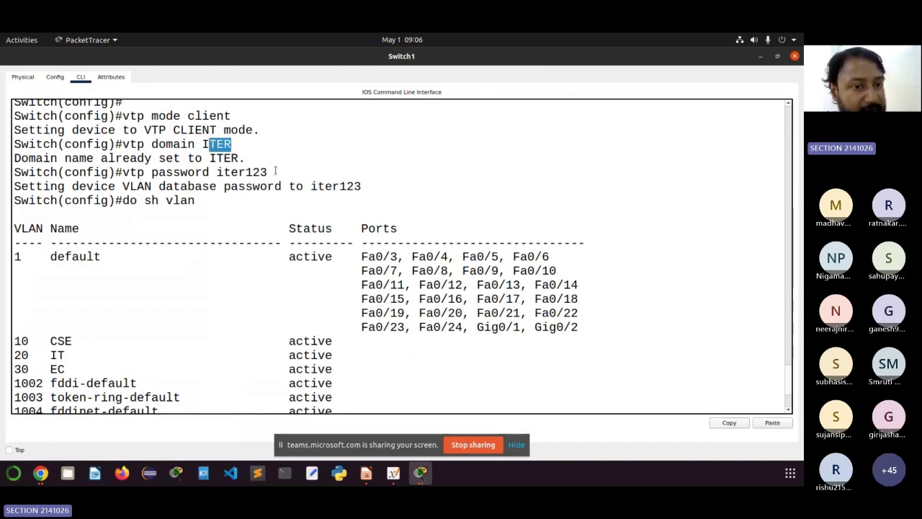
drag(275, 172, 123, 200)
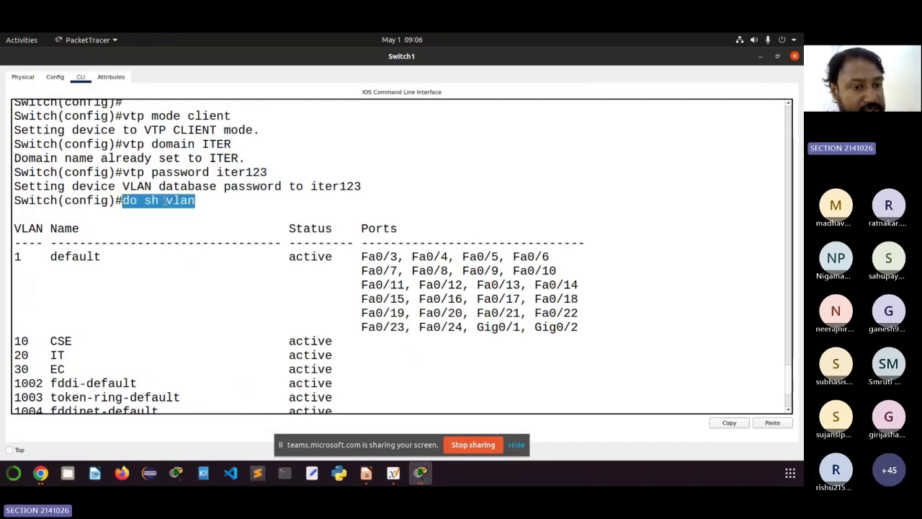
Step: Point out the learned VLAN 10 CSE row and close Switch1's console
scroll(161, 280, down, 1)
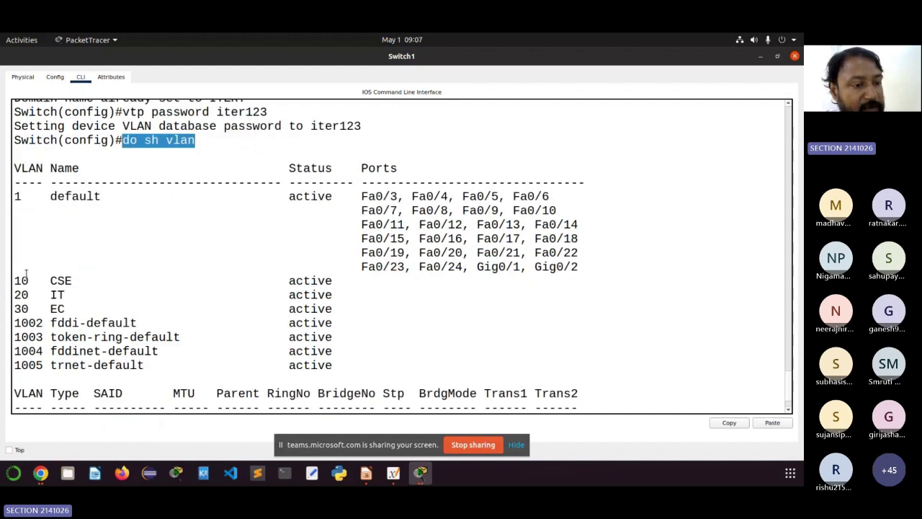
drag(16, 276, 338, 310)
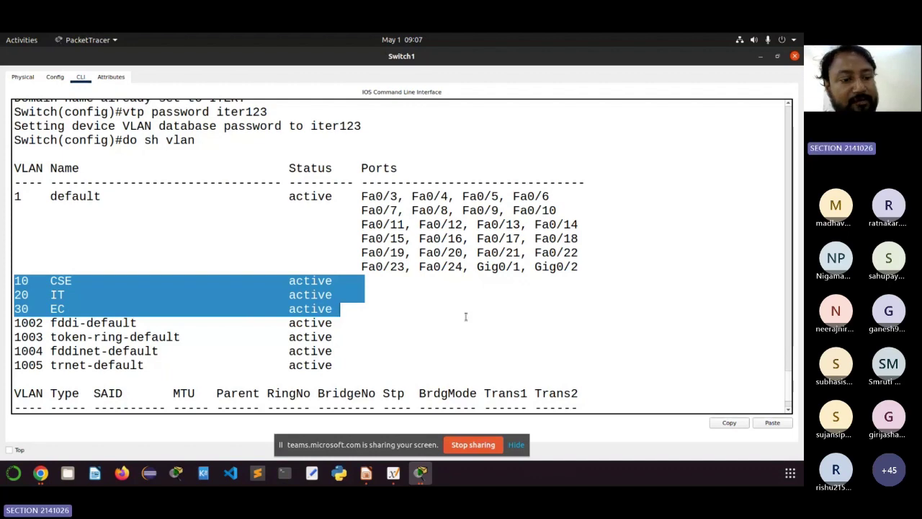
scroll(465, 317, down, 2)
scroll(466, 317, up, 4)
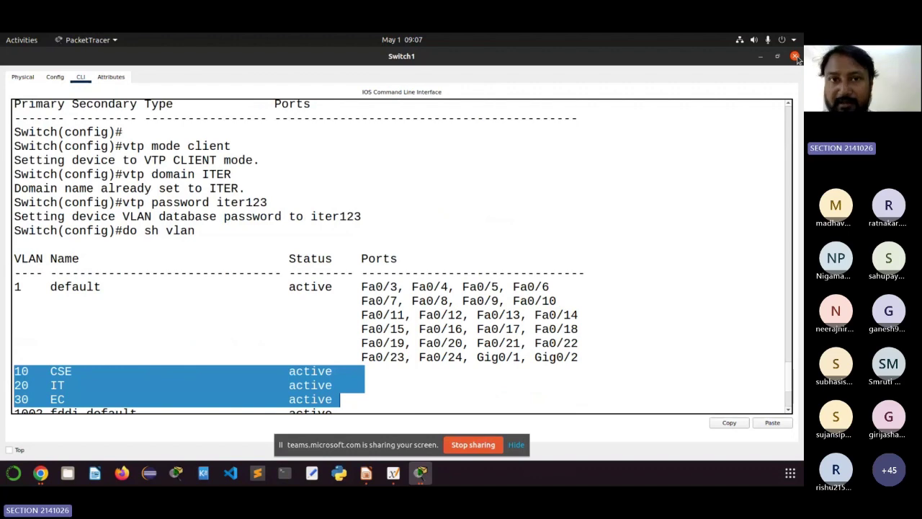
click(795, 57)
Step: Open Switch2's console and enter global configuration mode with en and config term
click(407, 206)
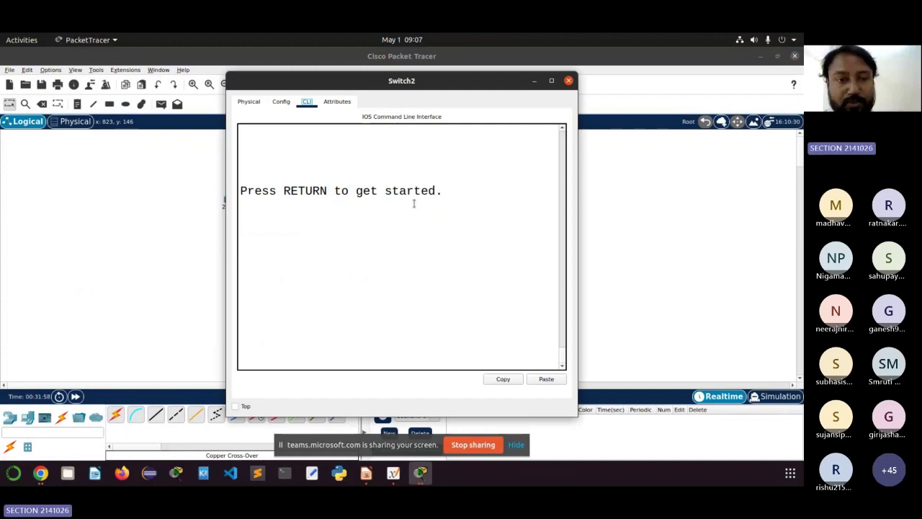
click(482, 263)
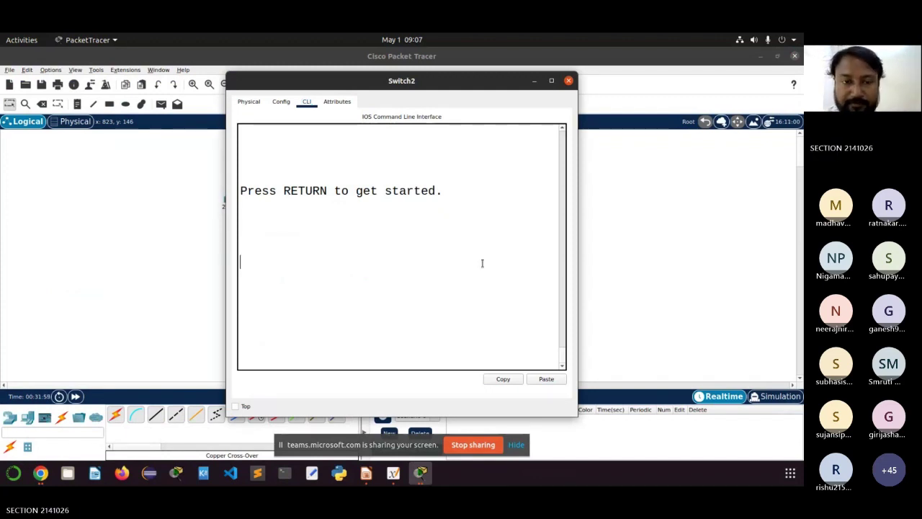
key(Return)
key(Return)
key(Return)
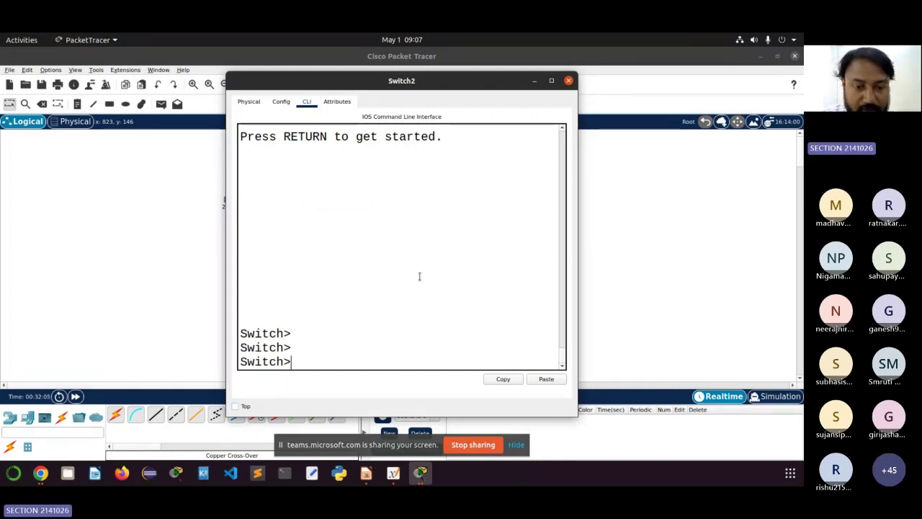
text(en)
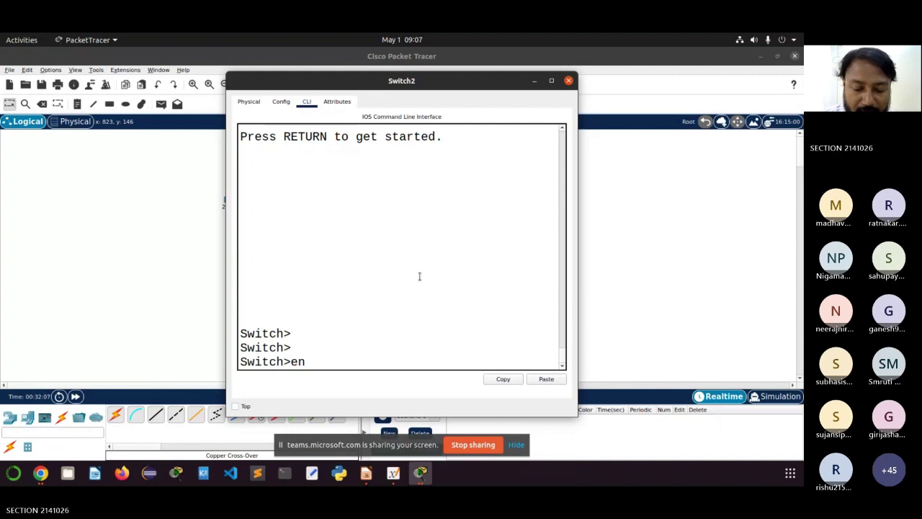
key(Return)
text(config trm)
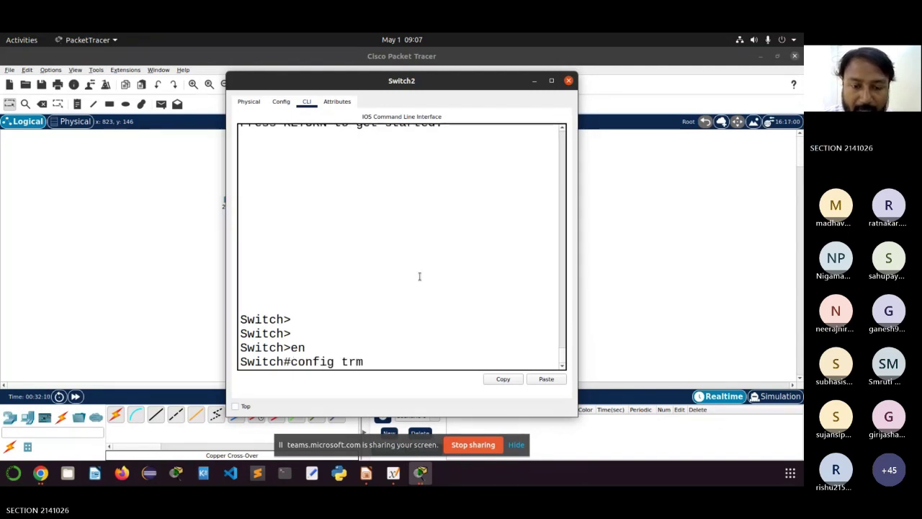
key(Return)
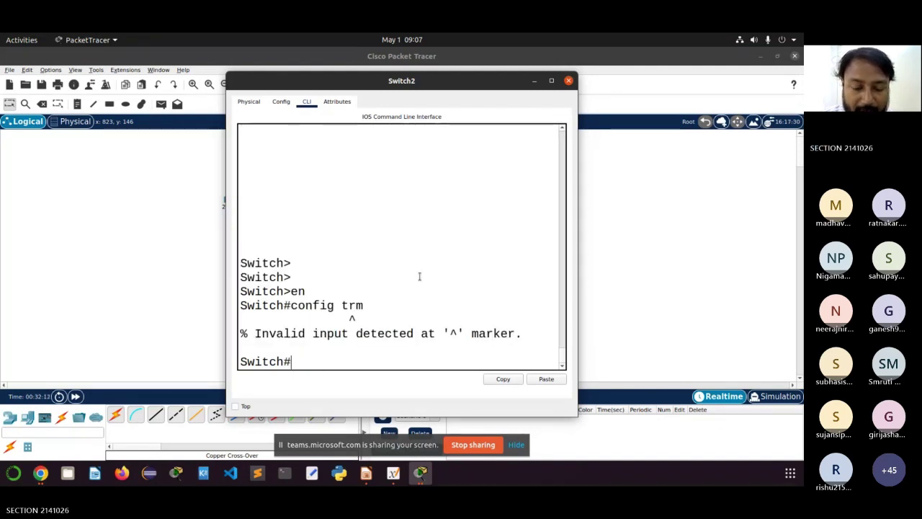
text(config)
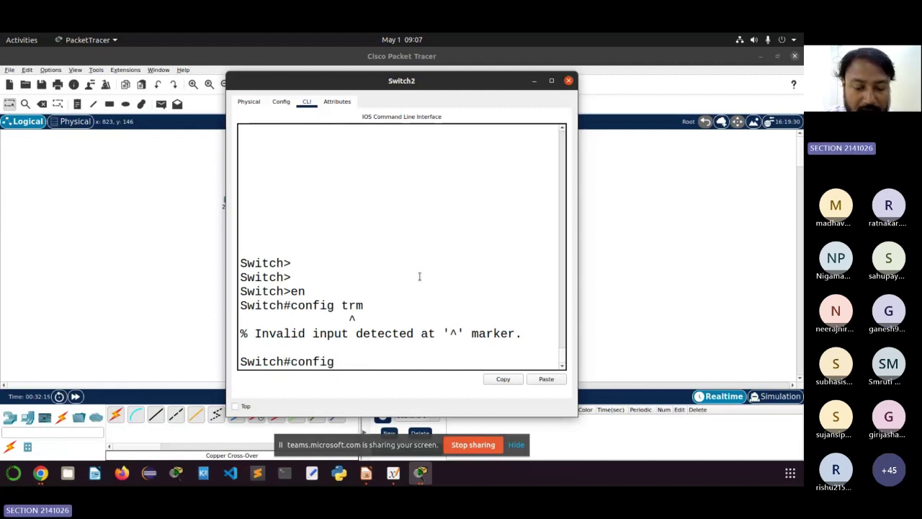
text( term)
key(Return)
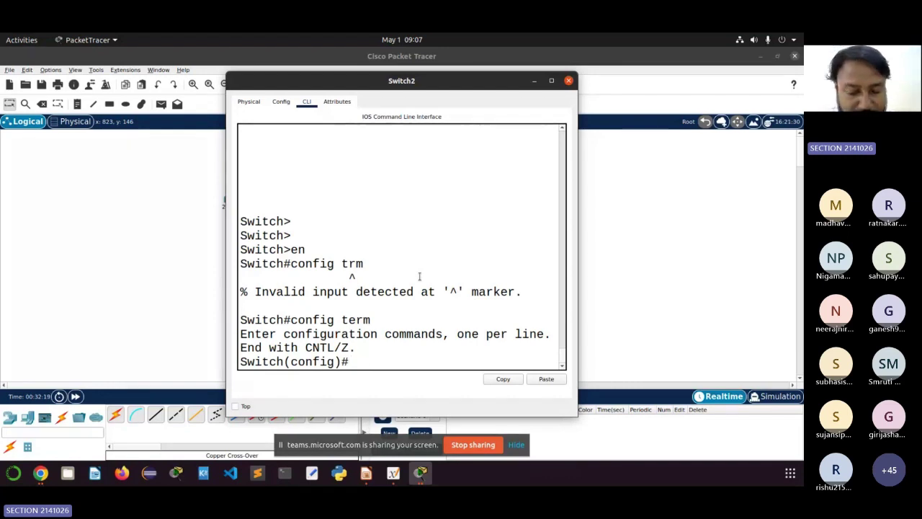
Step: Set Switch2 to VTP client mode in domain ITER and set its VTP password
text(vt)
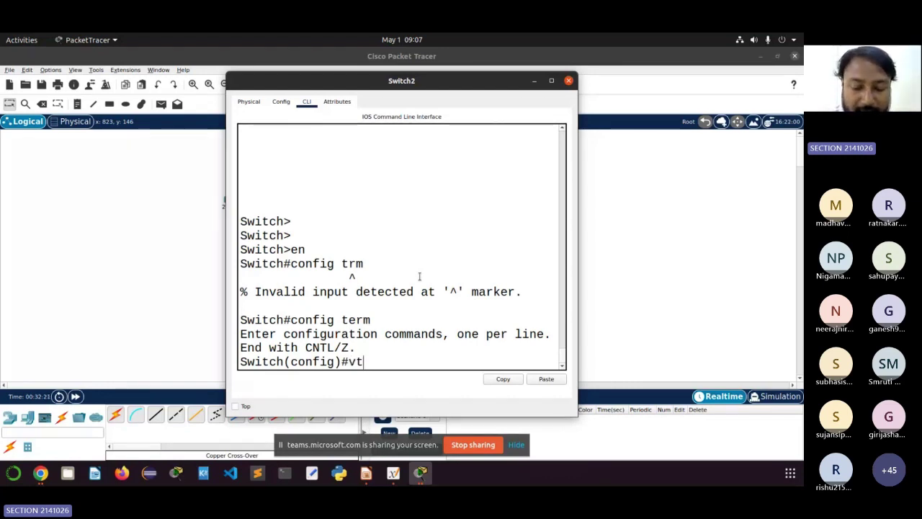
text(p mode)
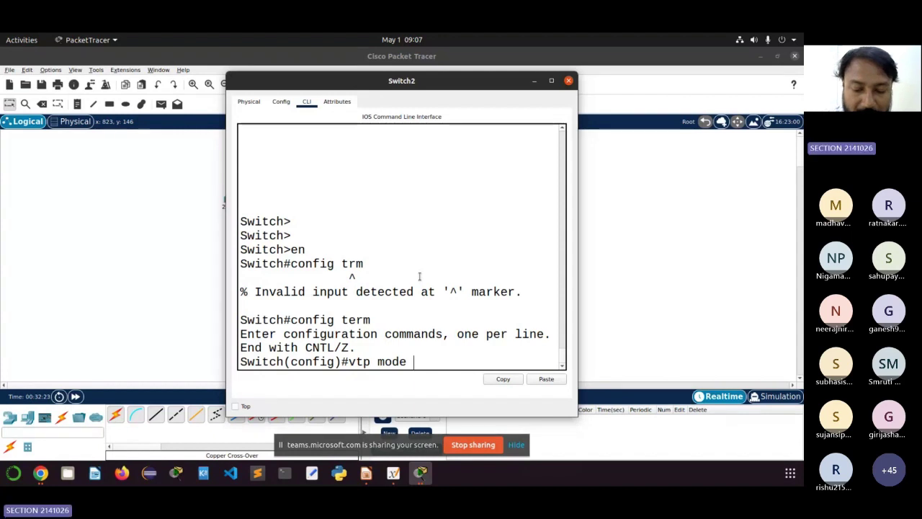
text( client)
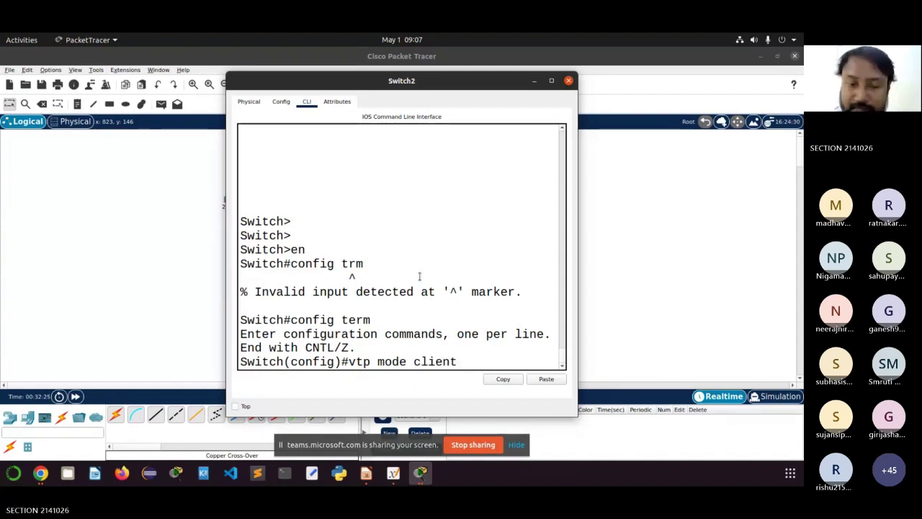
key(Return)
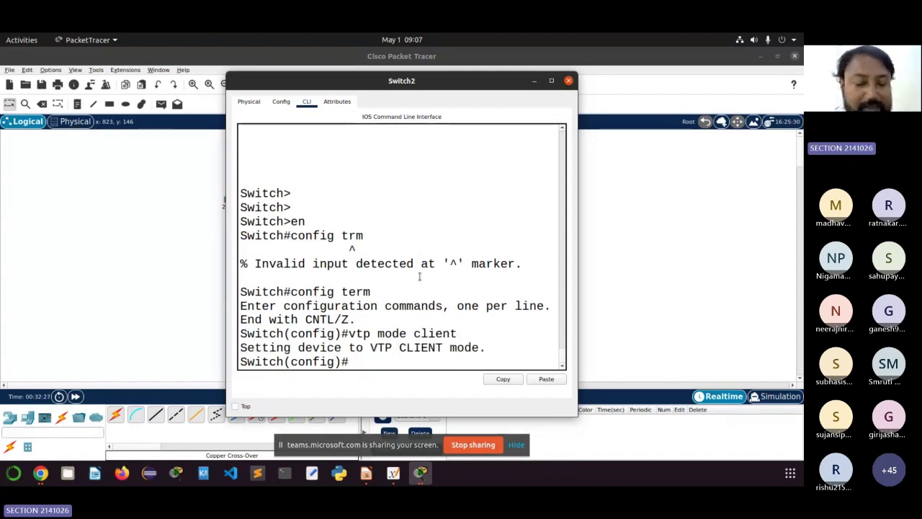
text(vtp )
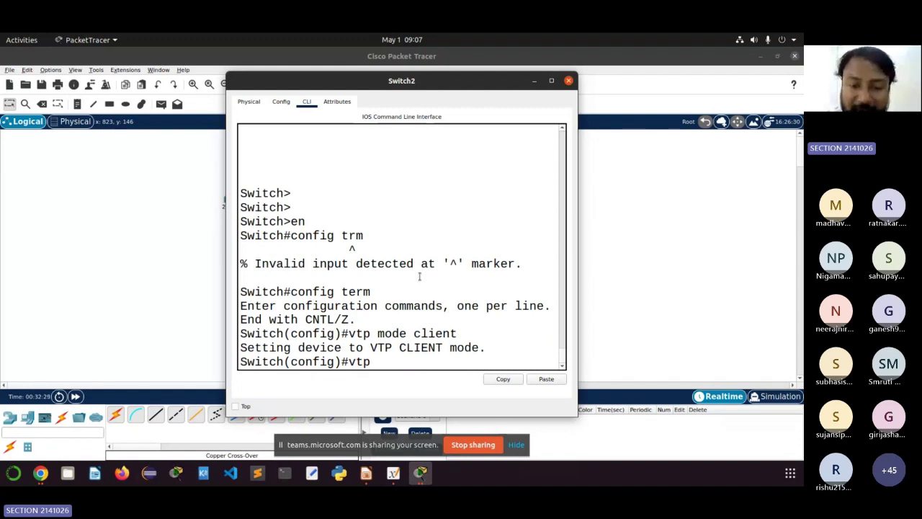
text(do)
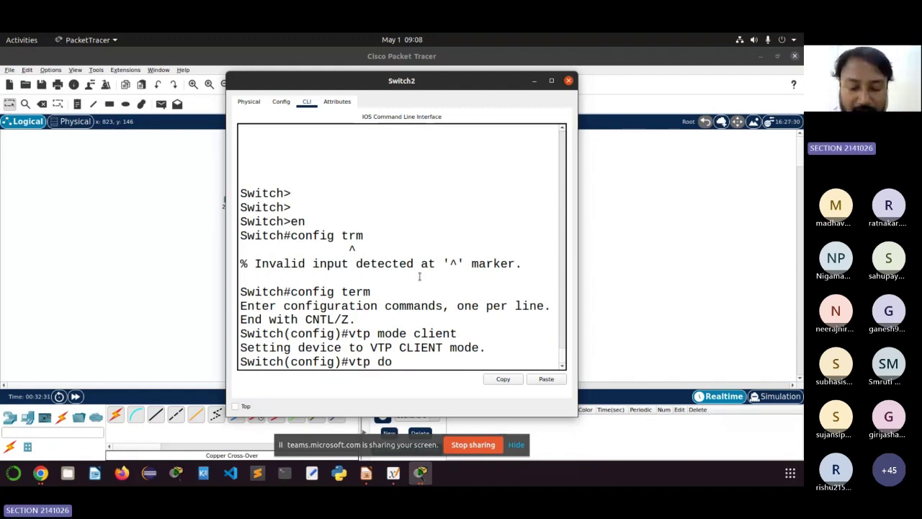
text(main ITER)
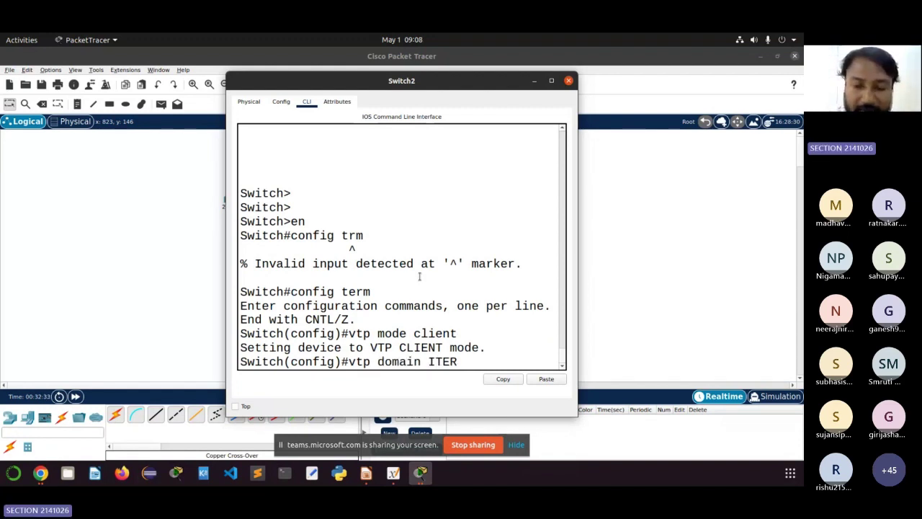
key(Return)
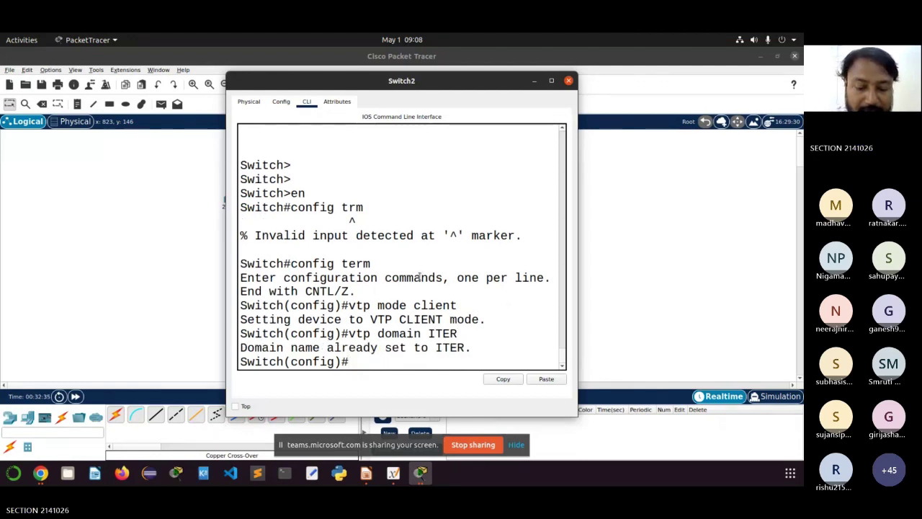
text(vtp p)
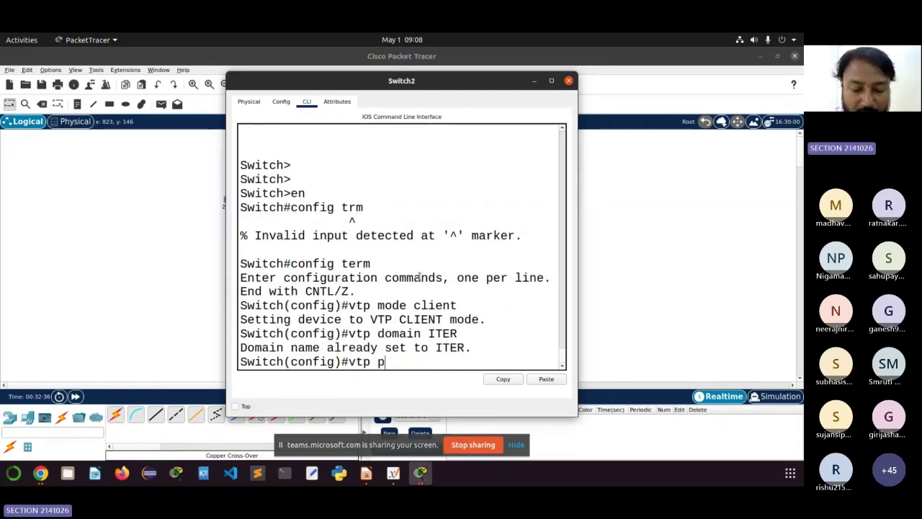
text(assword)
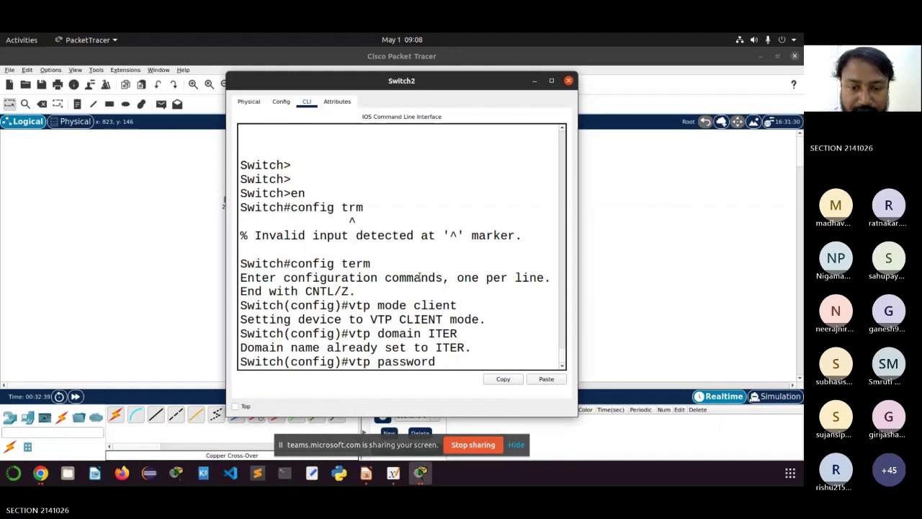
text( it)
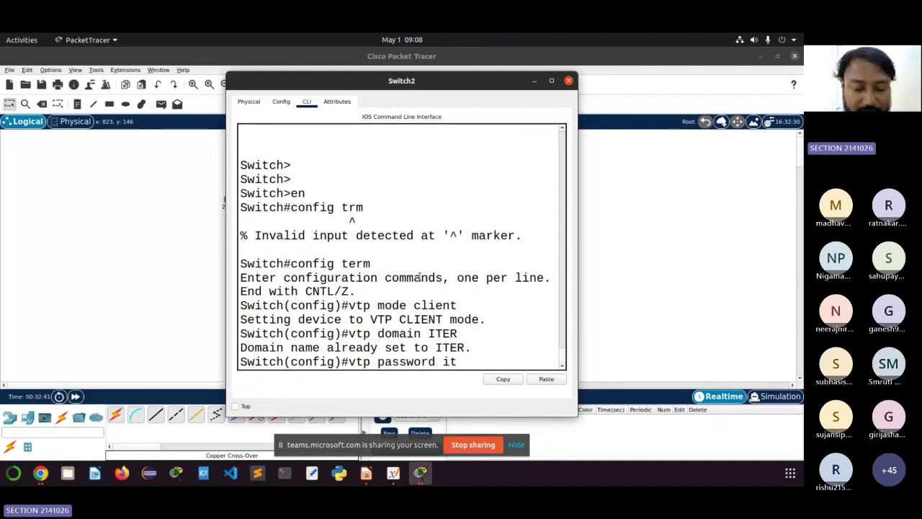
text(er123)
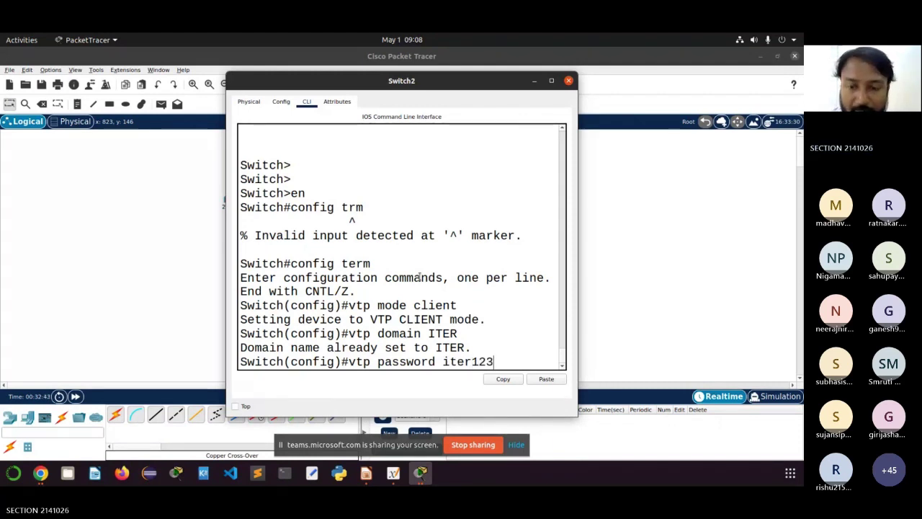
key(Return)
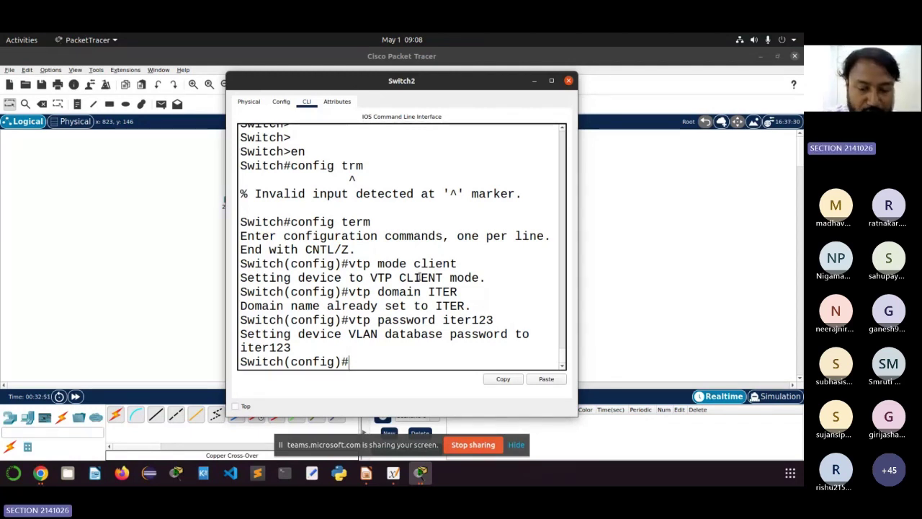
Step: Run 'do sh vlan' on Switch2 and maximize its window to read the table
text(do sh)
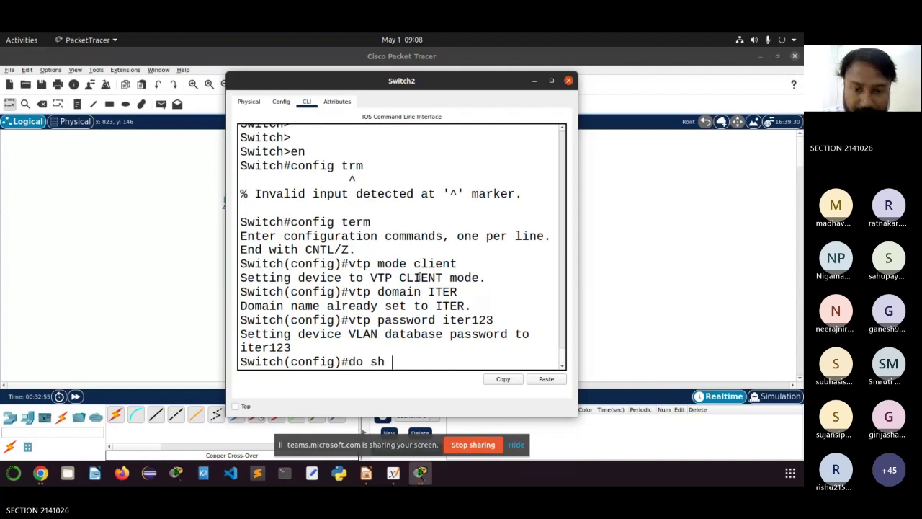
text( vlan)
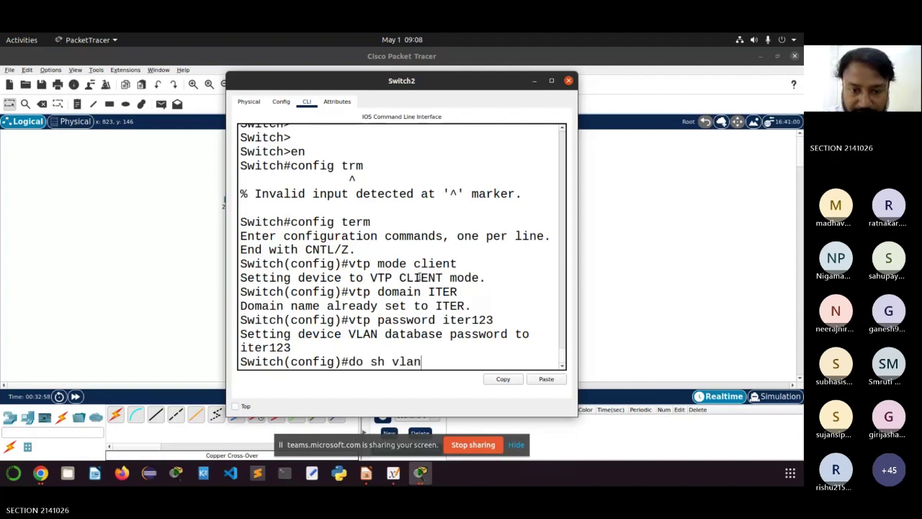
key(Return)
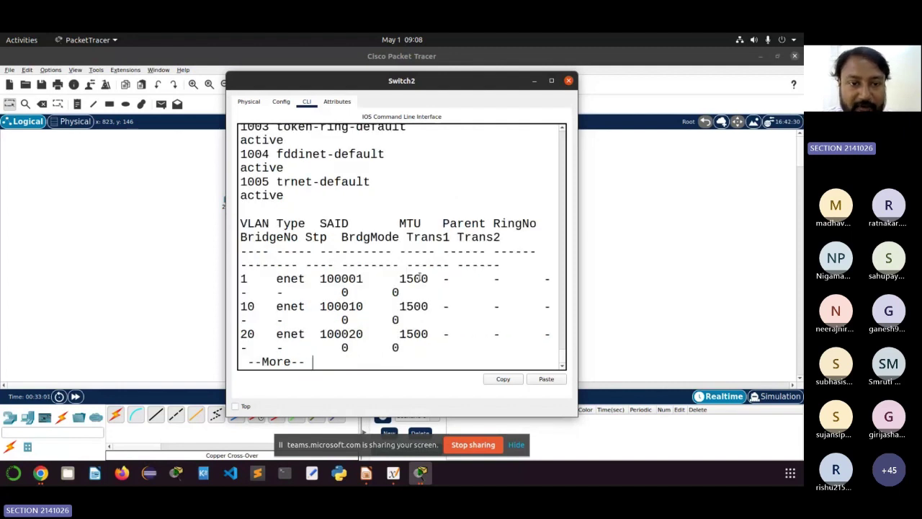
scroll(470, 226, up, 4)
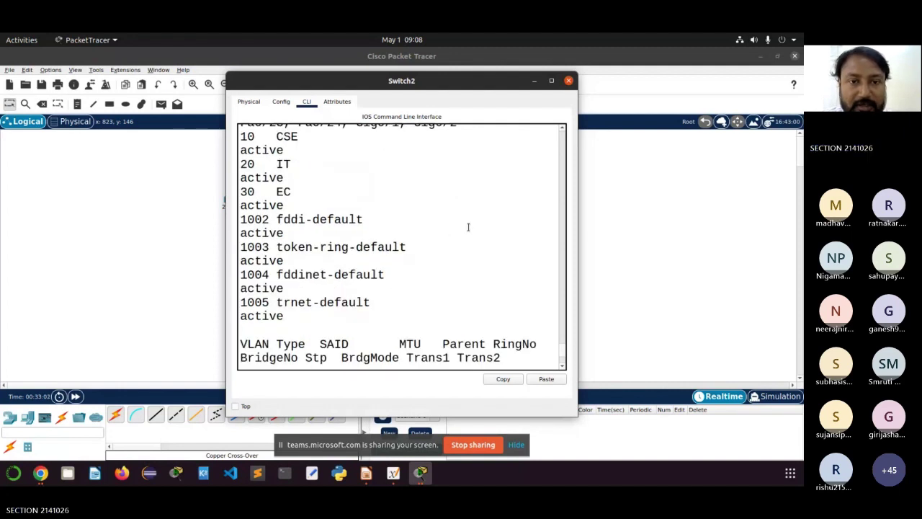
click(552, 82)
Step: Highlight VLANs 10 CSE, 20 IT and 30 EC, then close the Switch2 window
drag(14, 218, 355, 250)
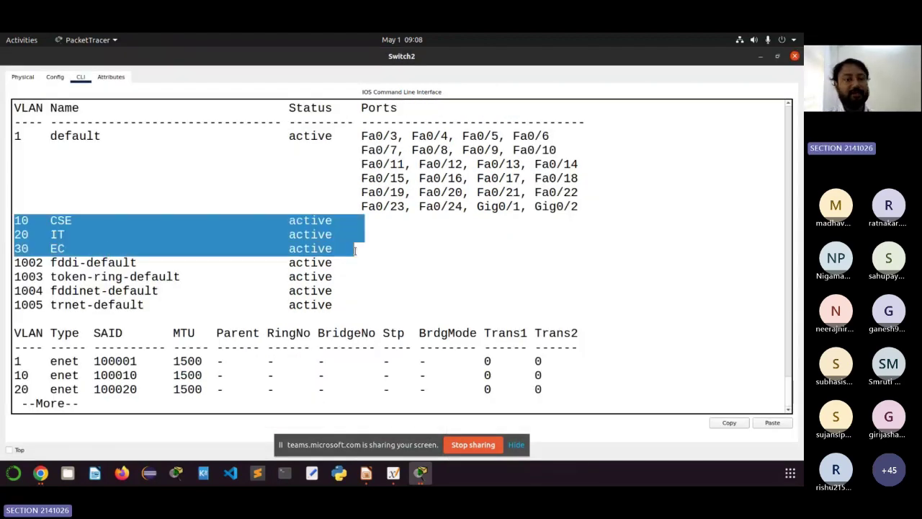
scroll(355, 250, up, 2)
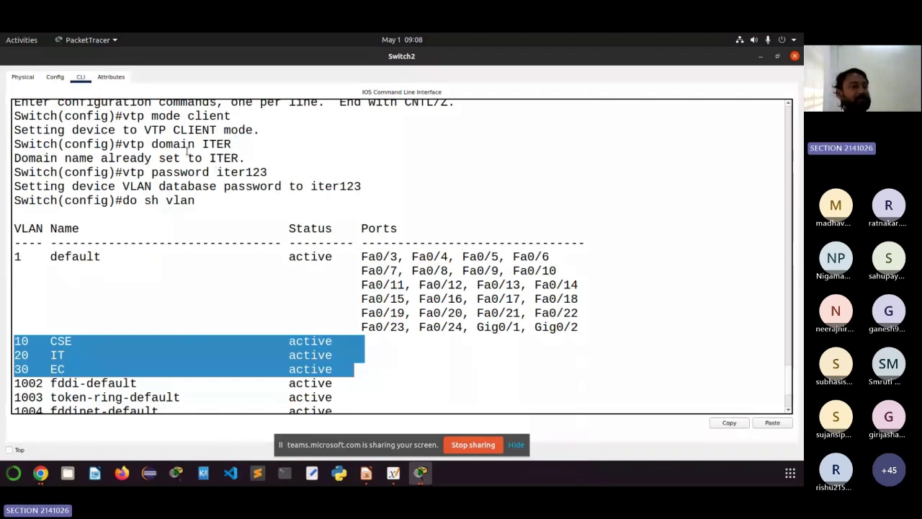
click(180, 157)
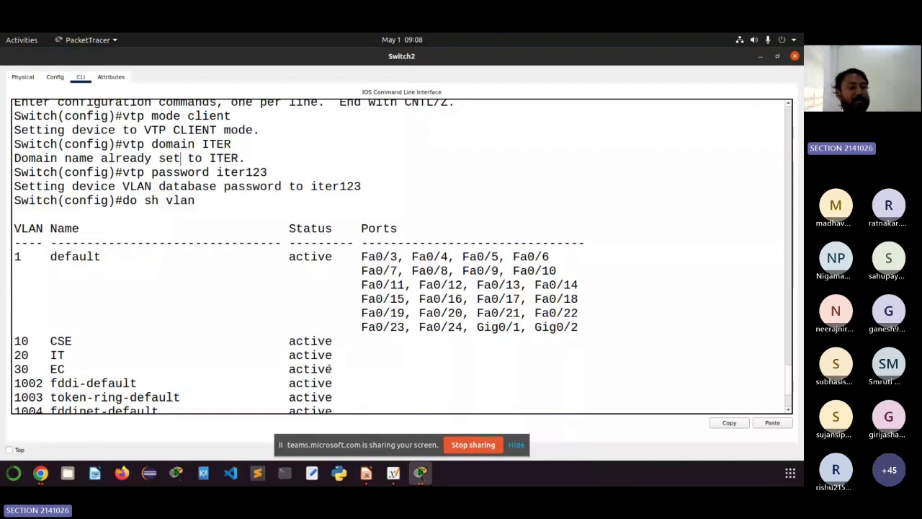
drag(333, 369, 4, 342)
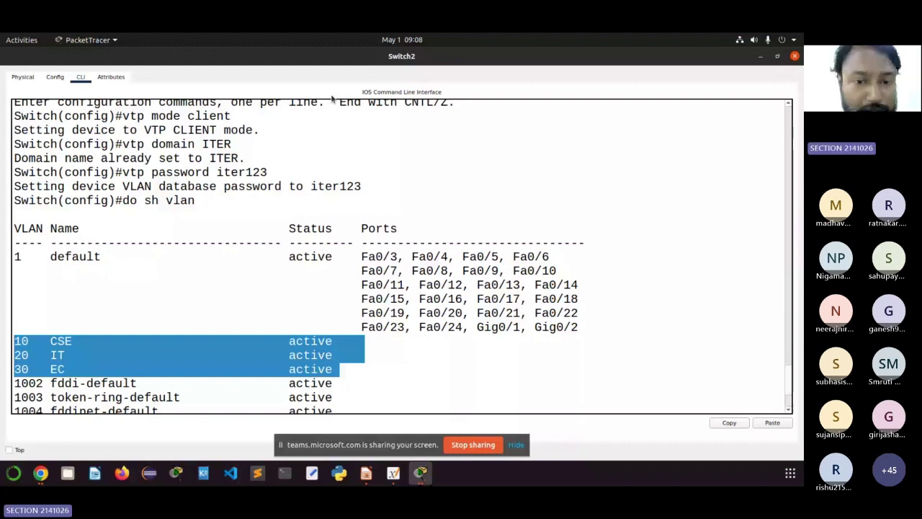
click(795, 56)
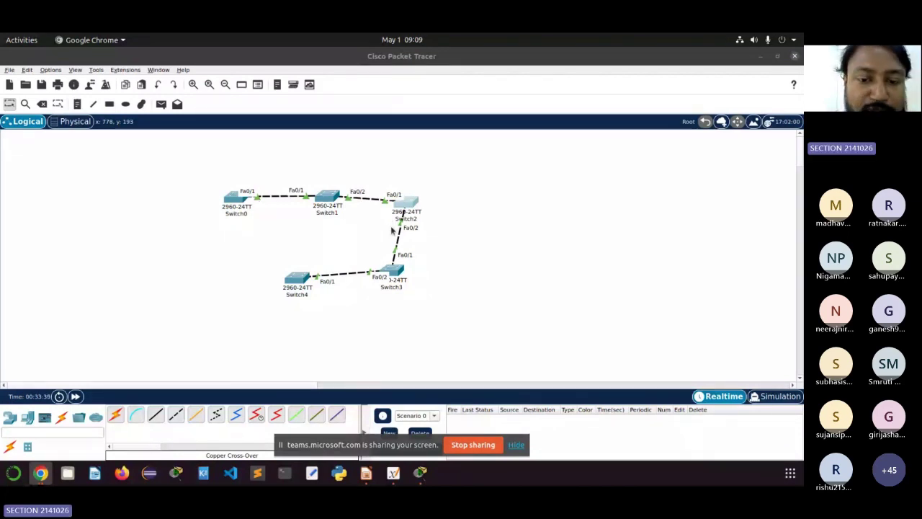
Step: Open Switch3's console, enter global config mode via en and config term, and begin 'vtp mode tra'
click(400, 271)
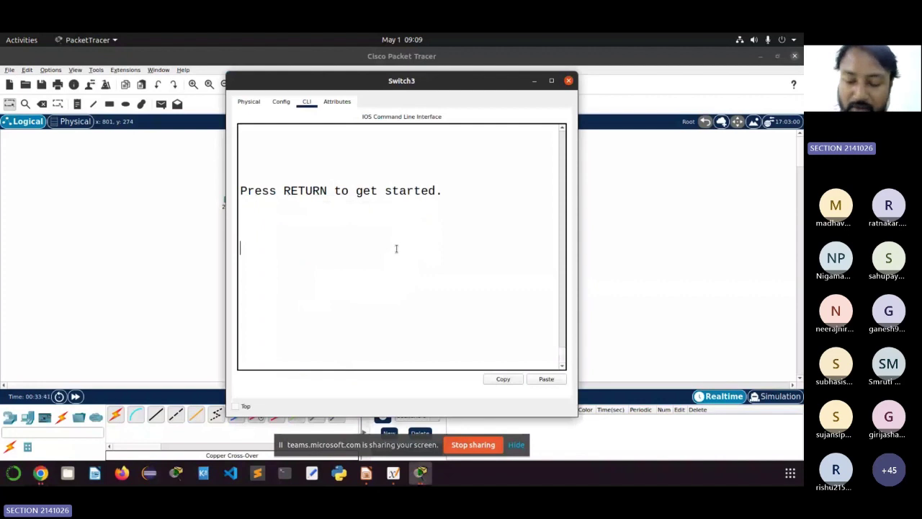
key(Return)
key(Return)
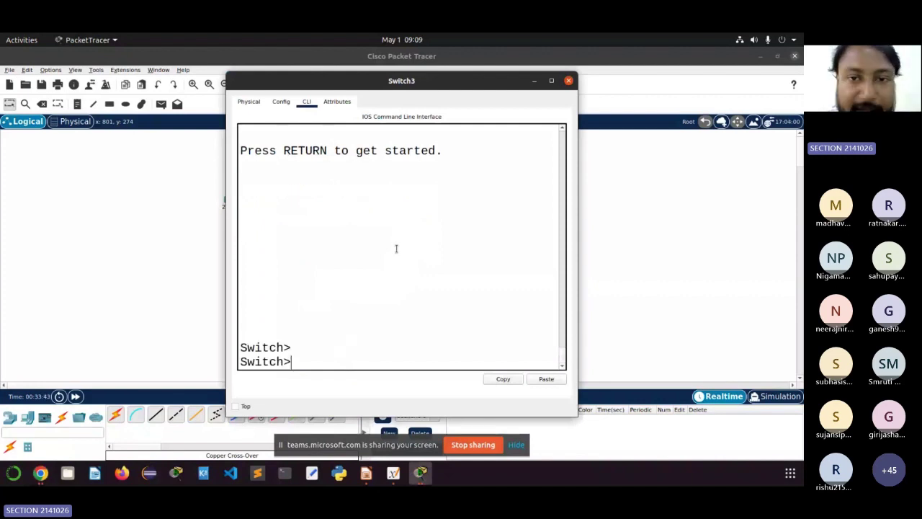
key(Return)
key(Return)
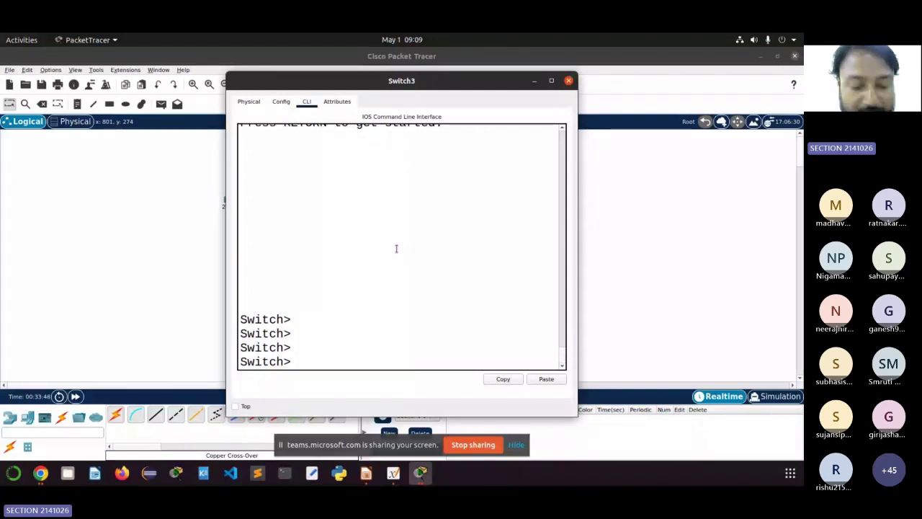
text(en)
key(Return)
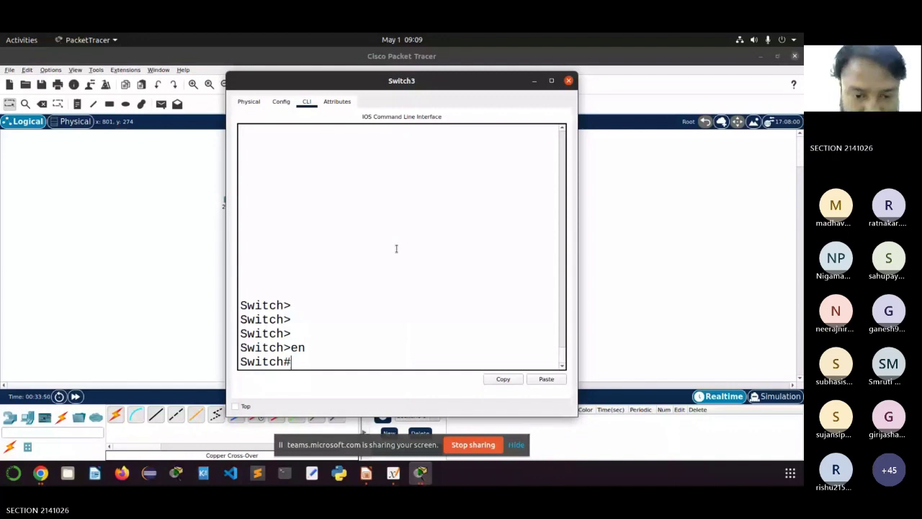
text(confi =)
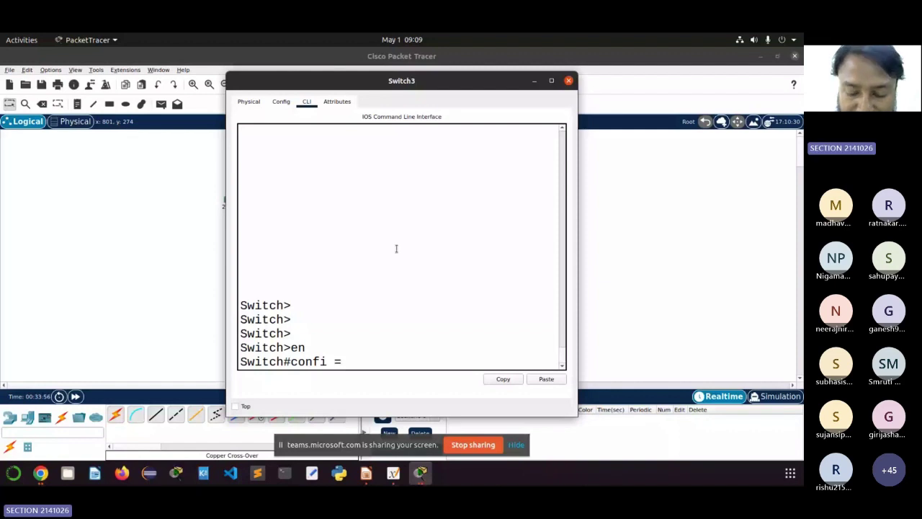
text(g term)
key(Return)
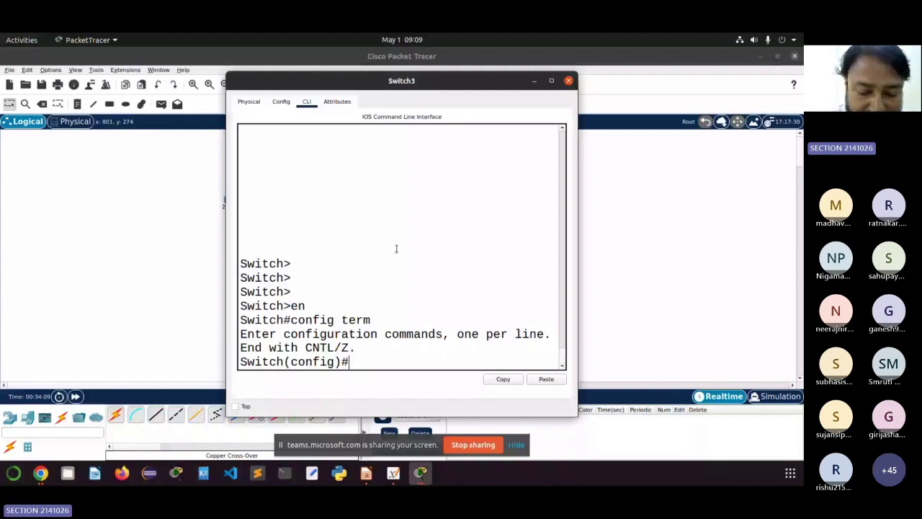
text(vtp mode )
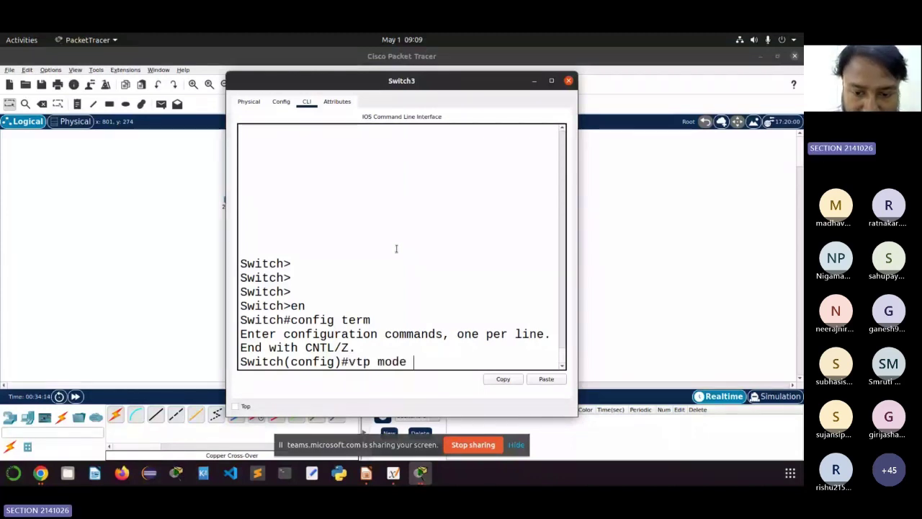
text(tra)
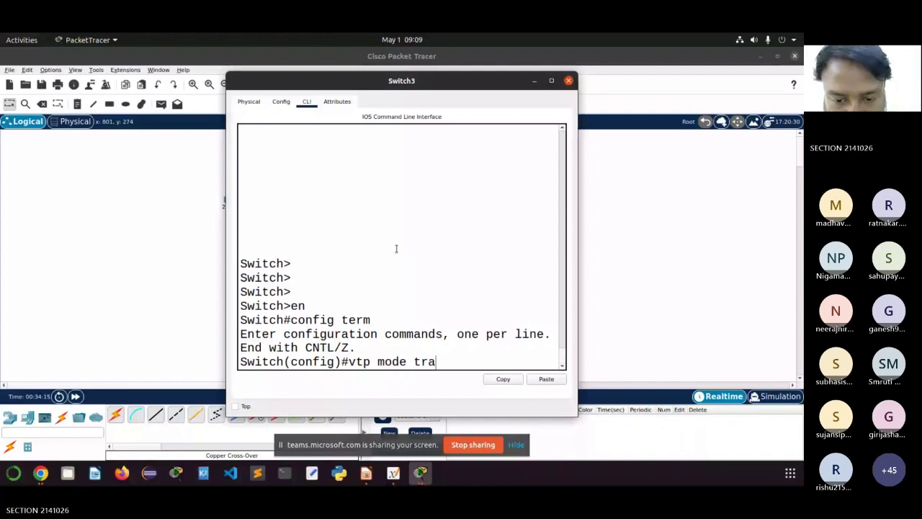
Step: Complete 'vtp mode transparent', then set domain ITER and the VTP password on Switch3
key(Tab)
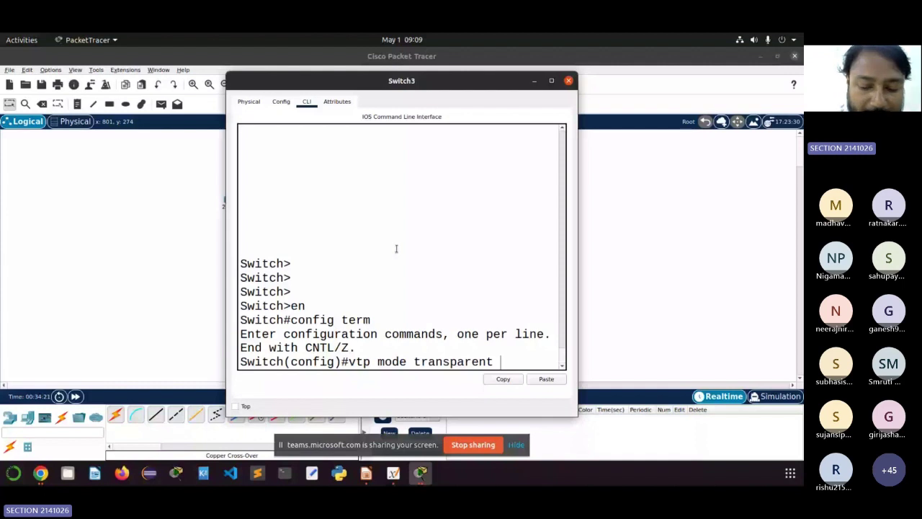
key(Return)
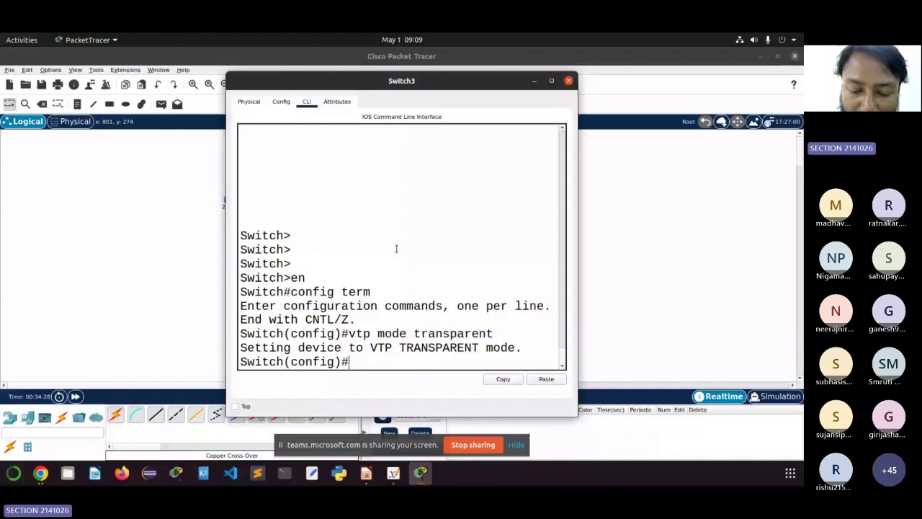
text(vtp)
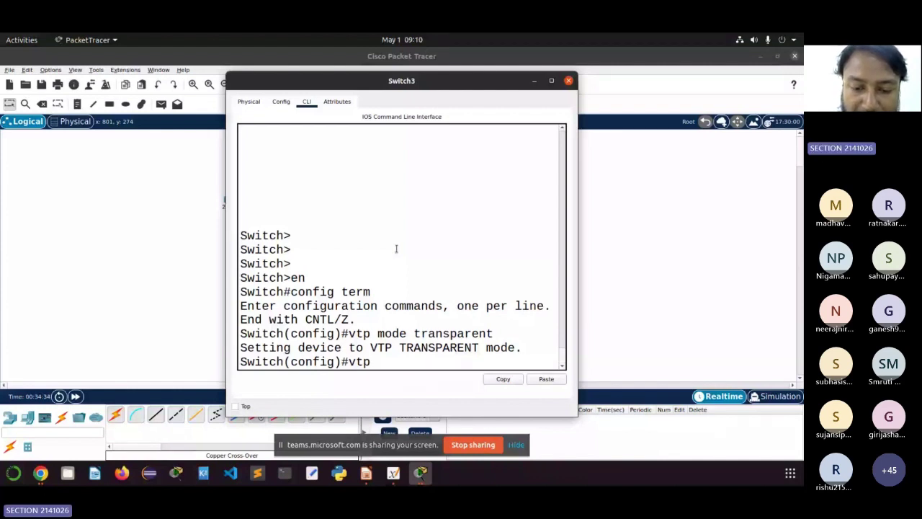
text(doma)
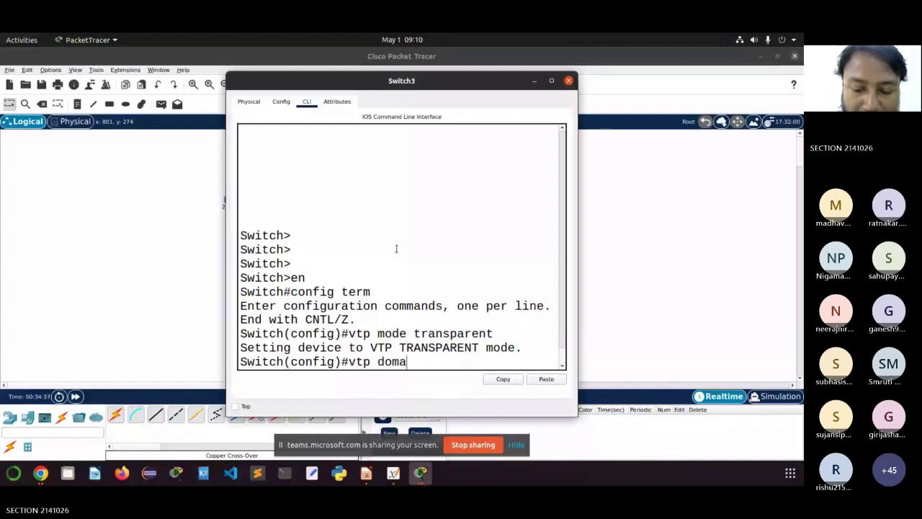
text(in )
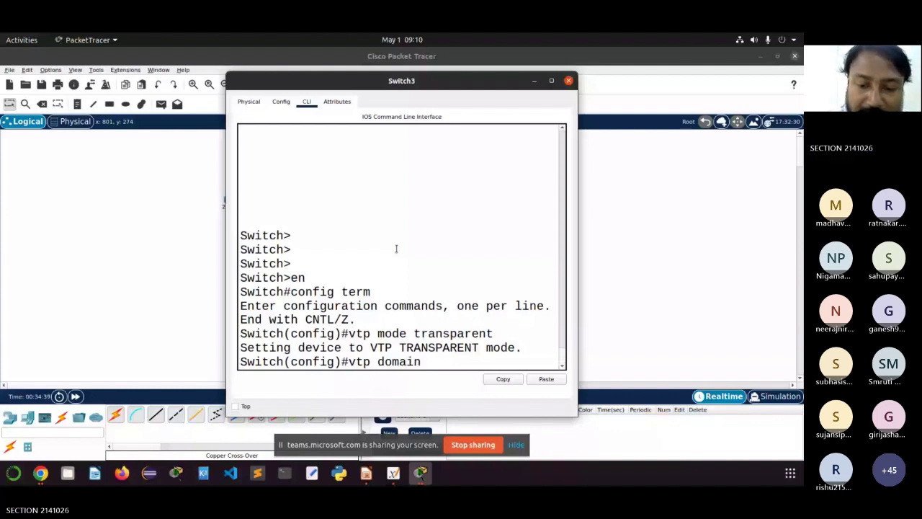
text(ITER)
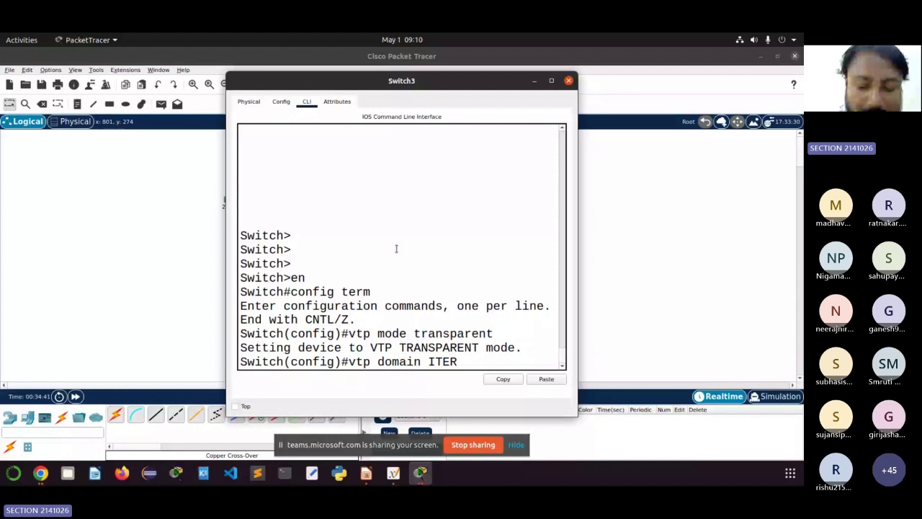
key(Return)
text(vtp pa)
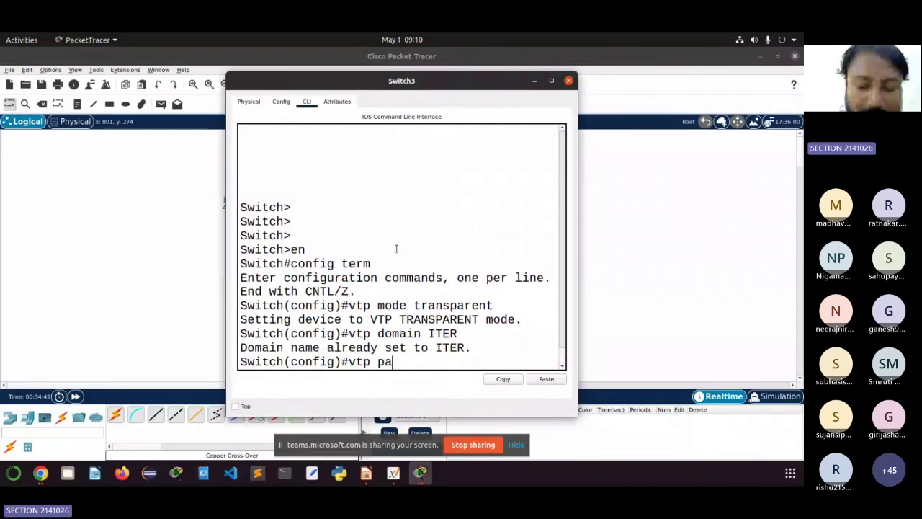
text(ssw)
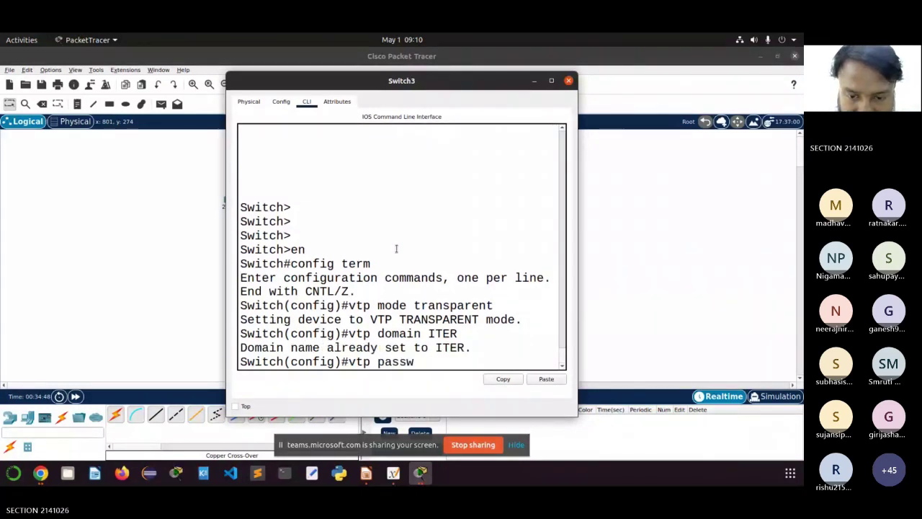
text(ord i)
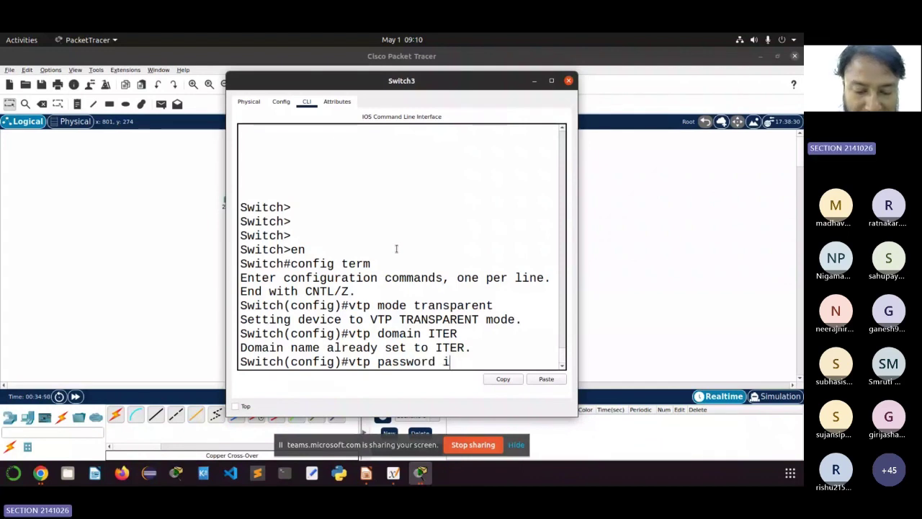
text(ter)
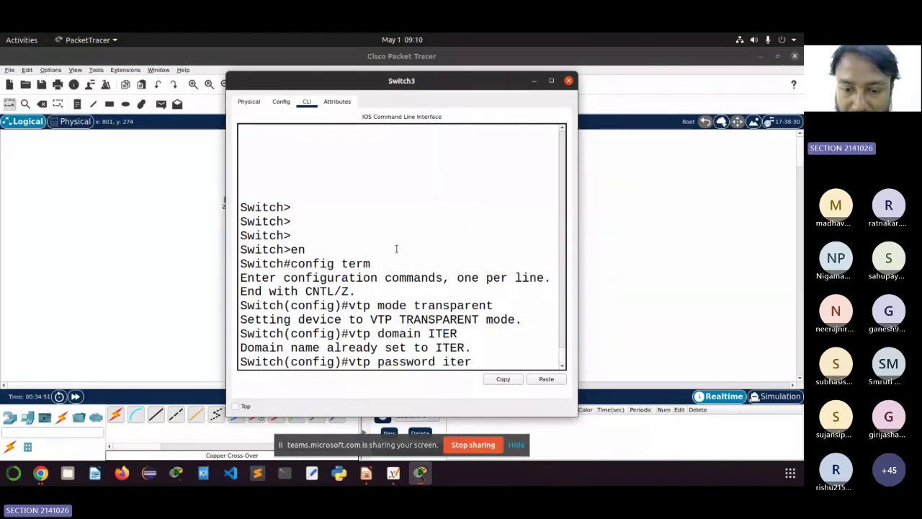
text(123)
key(Return)
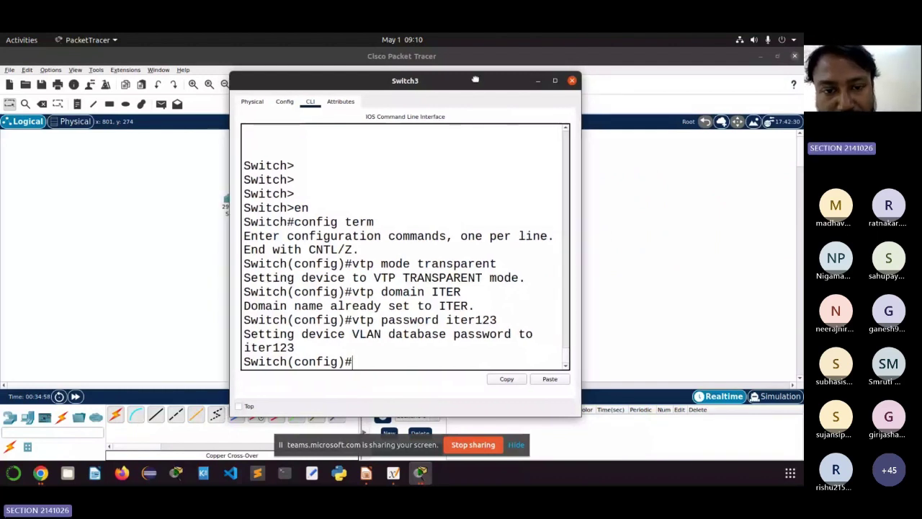
drag(545, 262, 458, 263)
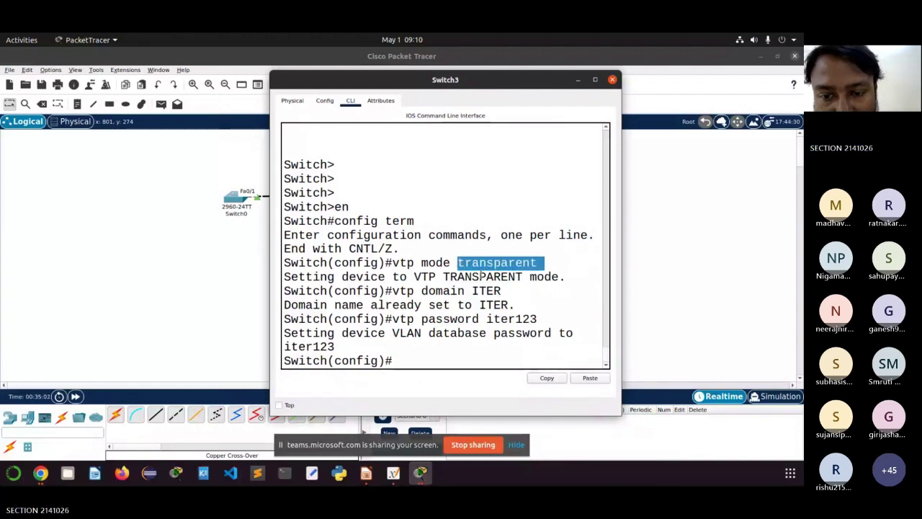
drag(502, 290, 429, 292)
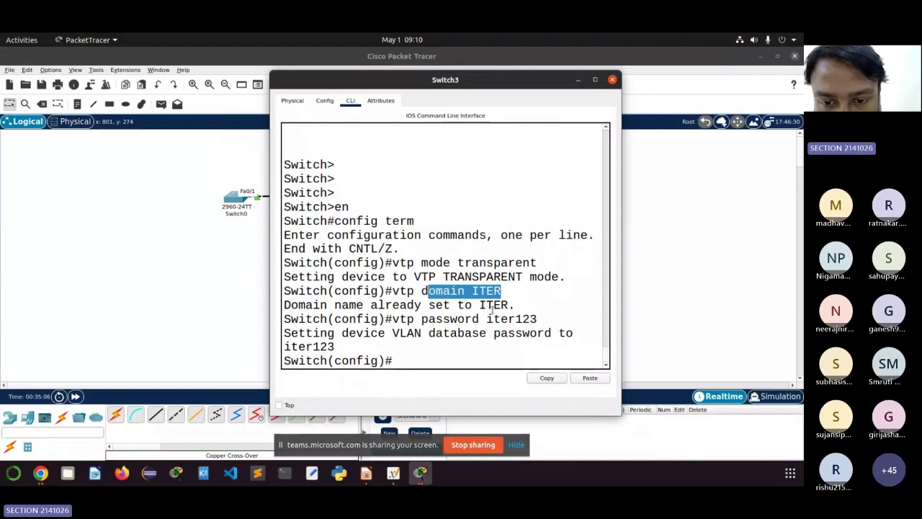
drag(541, 319, 424, 319)
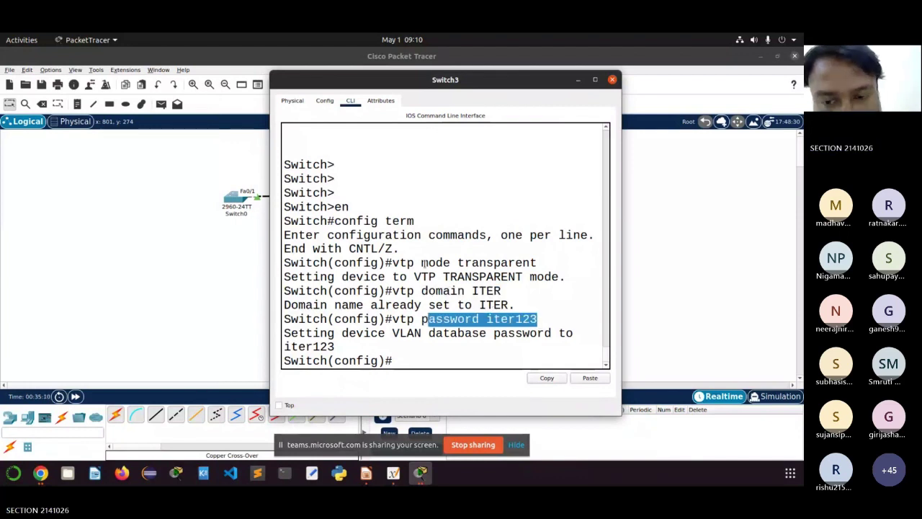
mouse_move(457, 262)
mouse_down()
mouse_move(539, 263)
mouse_move(457, 263)
mouse_up()
click(540, 264)
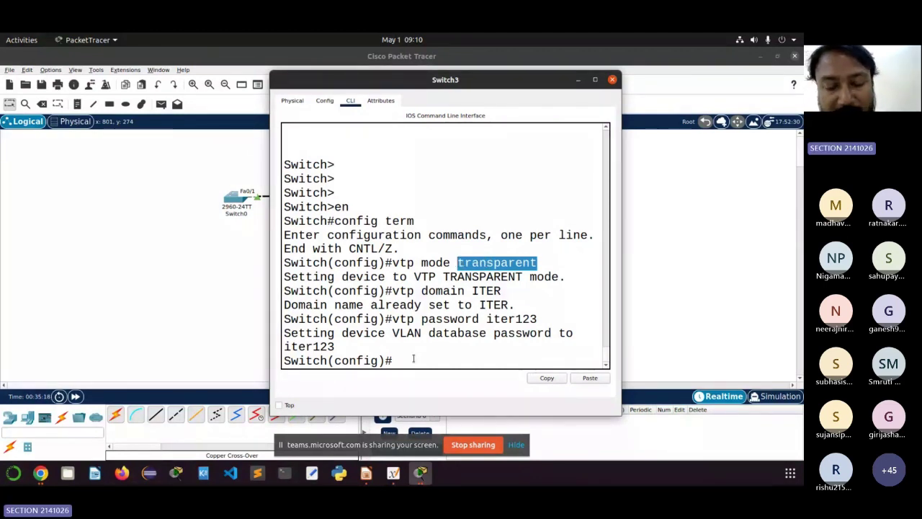
click(414, 358)
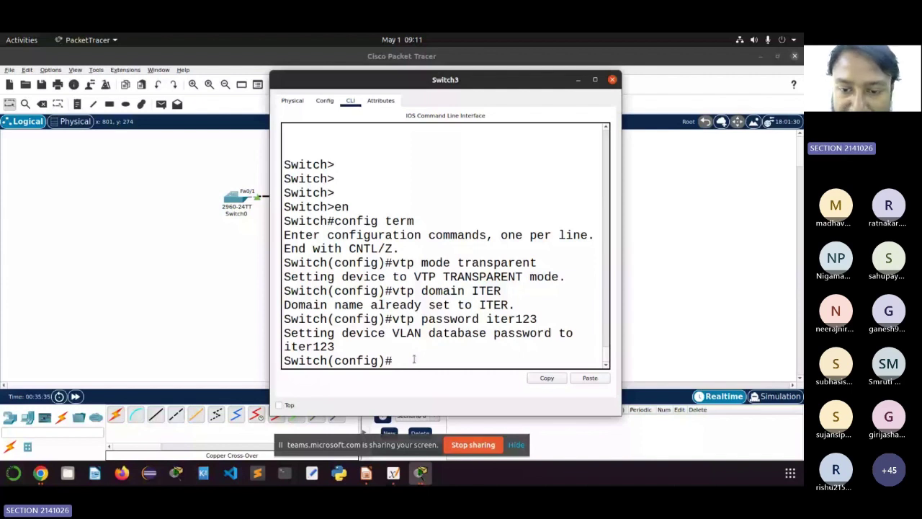
Step: Run 'do sh vlan' on Switch3, maximize it, and highlight VLAN 1's ports including Fa0/19–Fa0/22
text(do s)
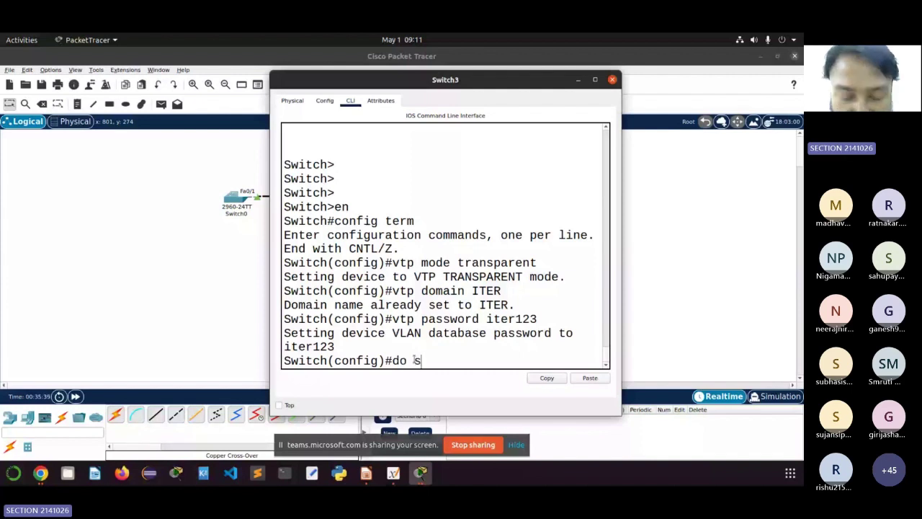
text(h )
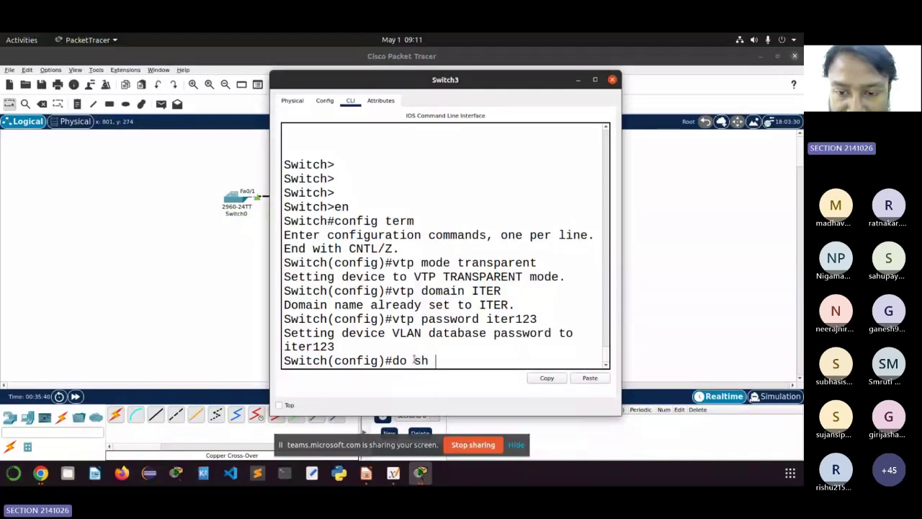
text(vlan)
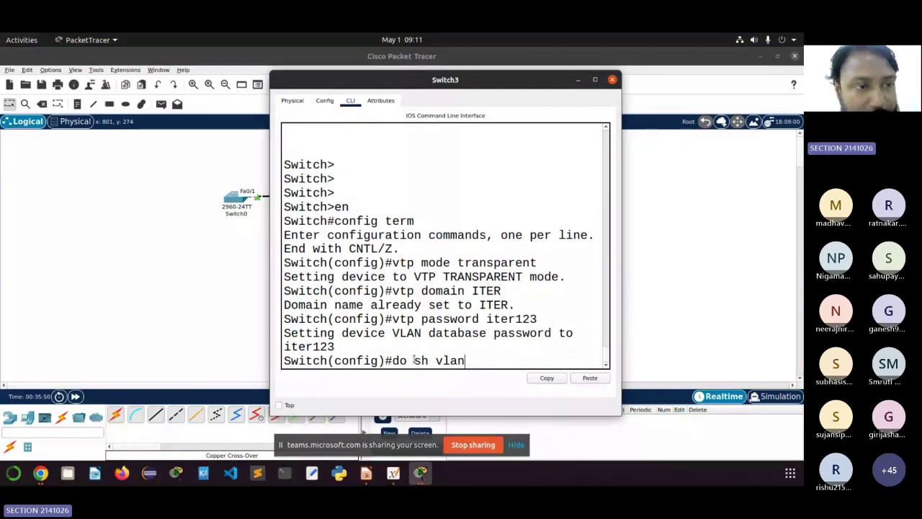
key(Return)
click(594, 79)
click(340, 262)
drag(339, 262, 18, 149)
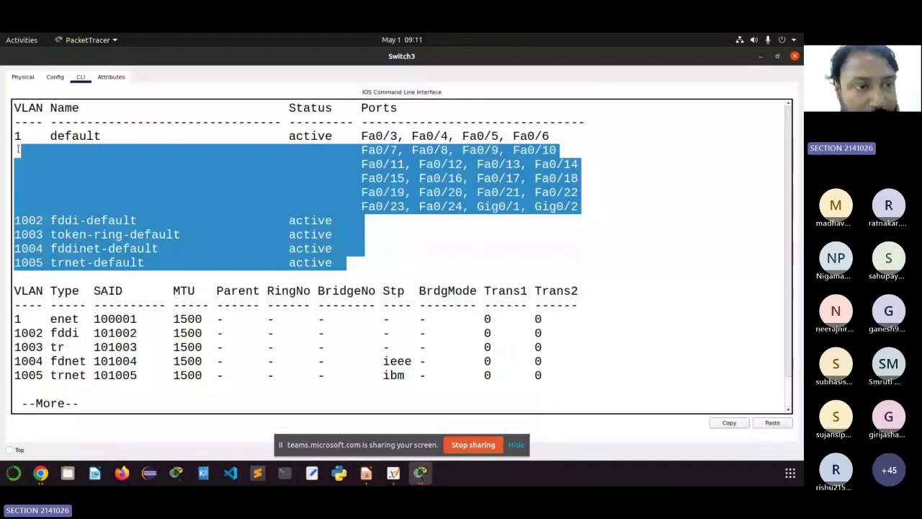
click(81, 192)
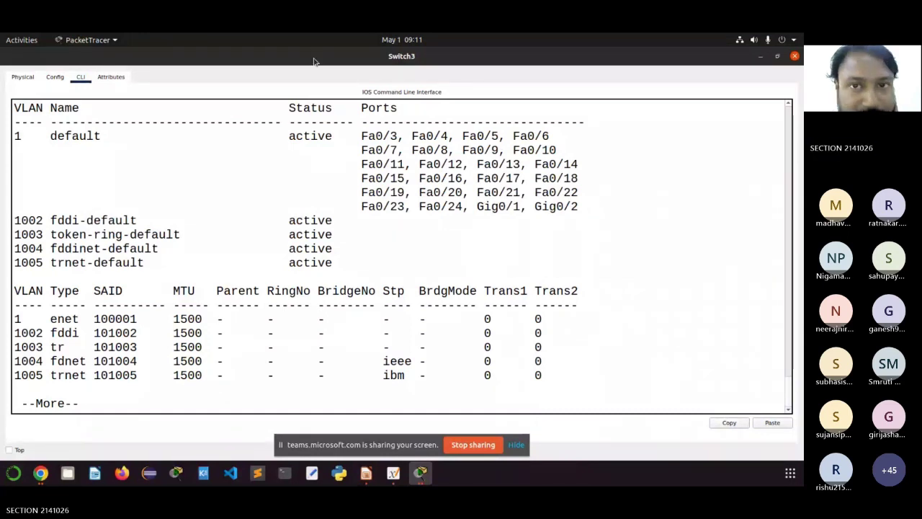
drag(64, 192, 167, 210)
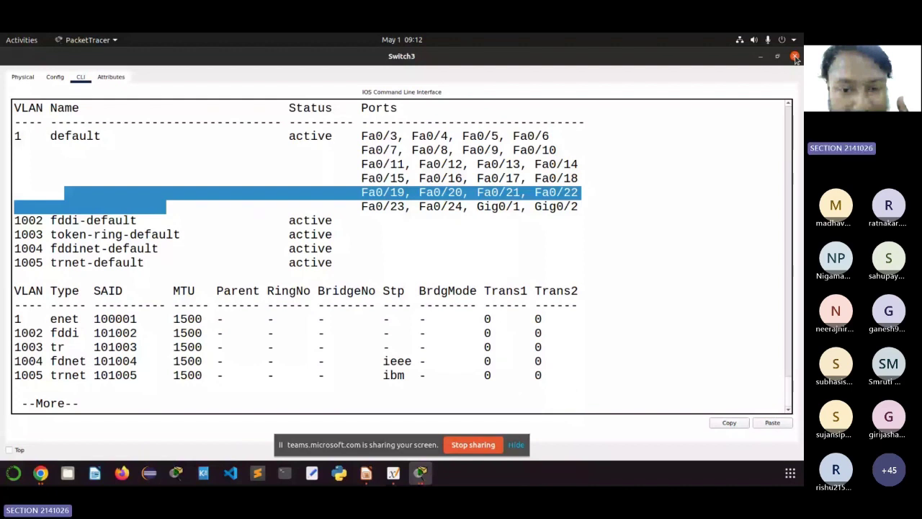
Step: Close Switch3's console and bring Switch4's console into global configuration mode
click(795, 57)
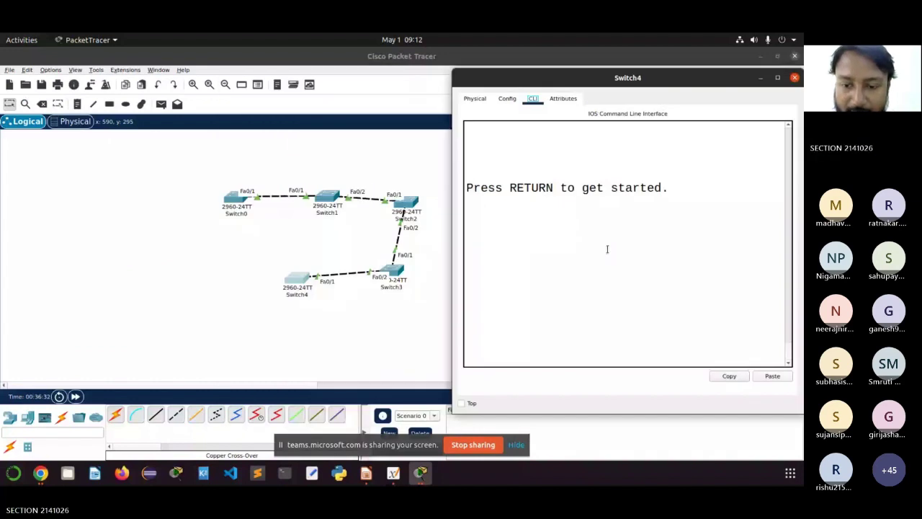
key(Return)
key(Return)
key(Return)
key(Return)
text(e)
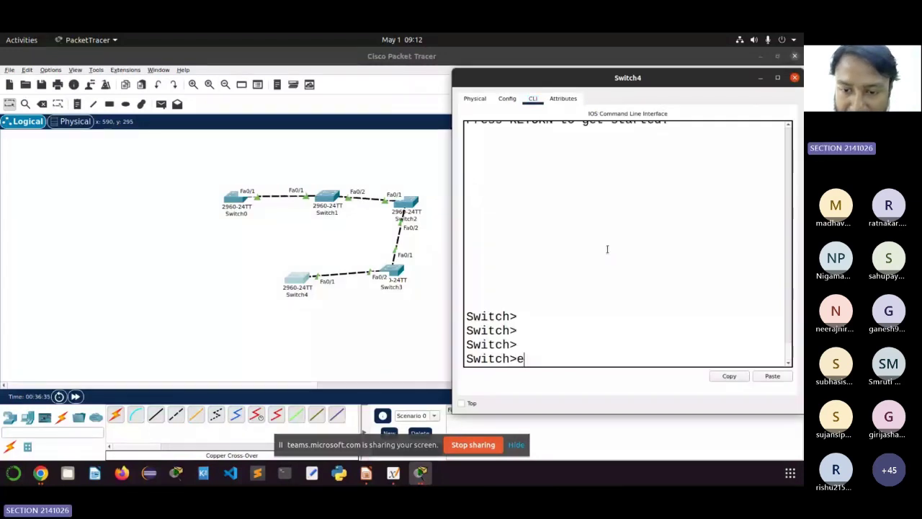
text(n)
key(Return)
text(co)
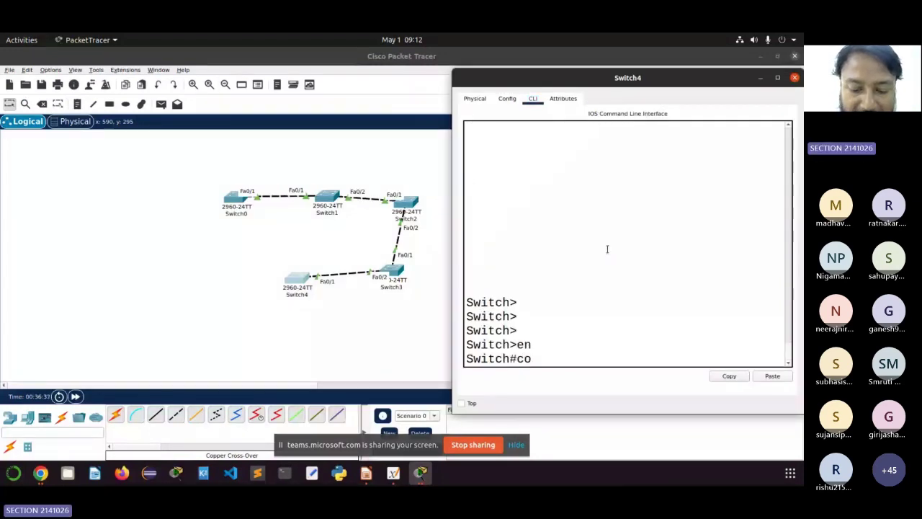
text(ng)
key(BackSpace)
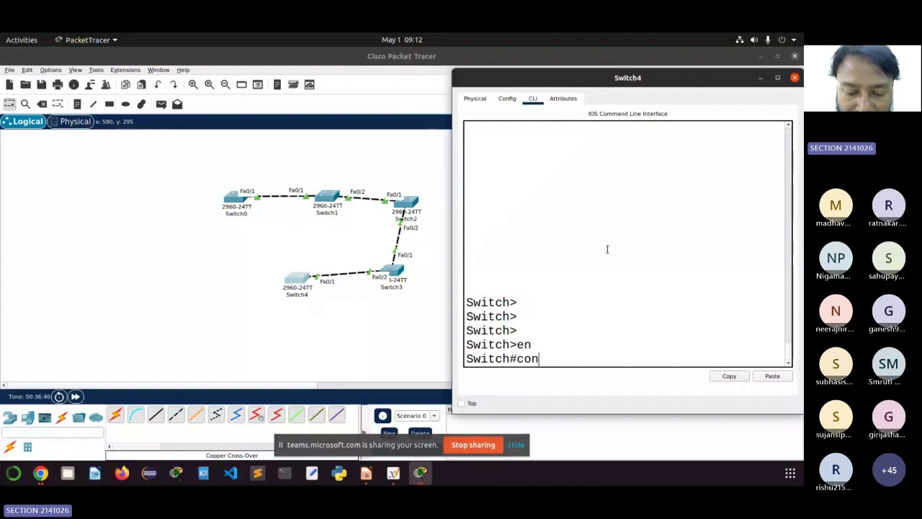
text(fig)
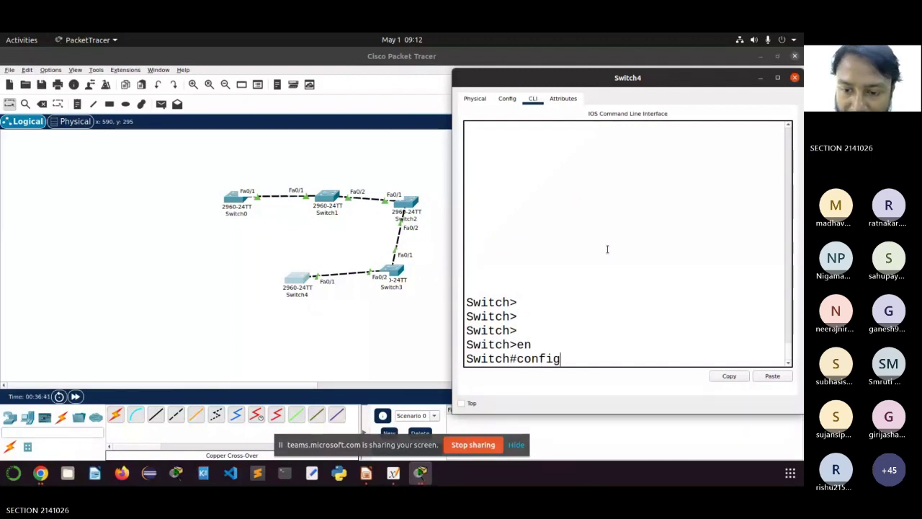
text( term)
key(Return)
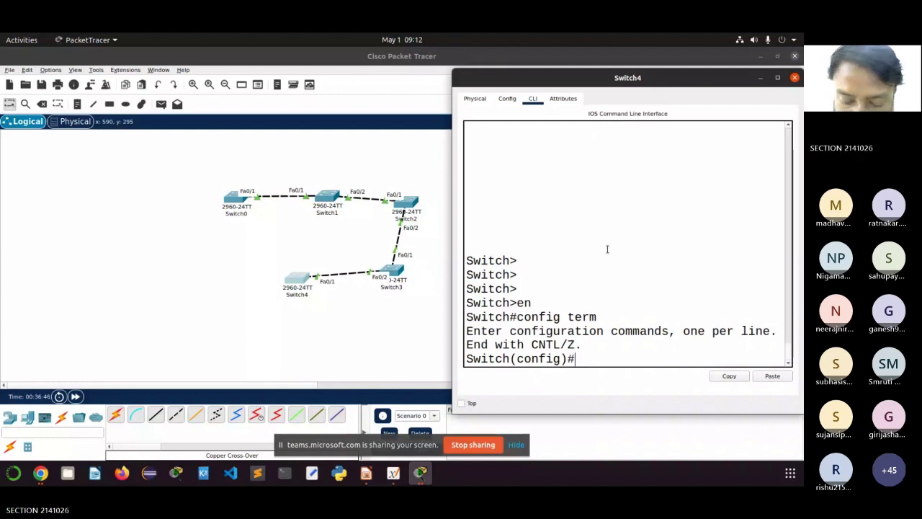
Step: Set Switch4 to VTP client mode in domain ITER with the VTP password
text(v)
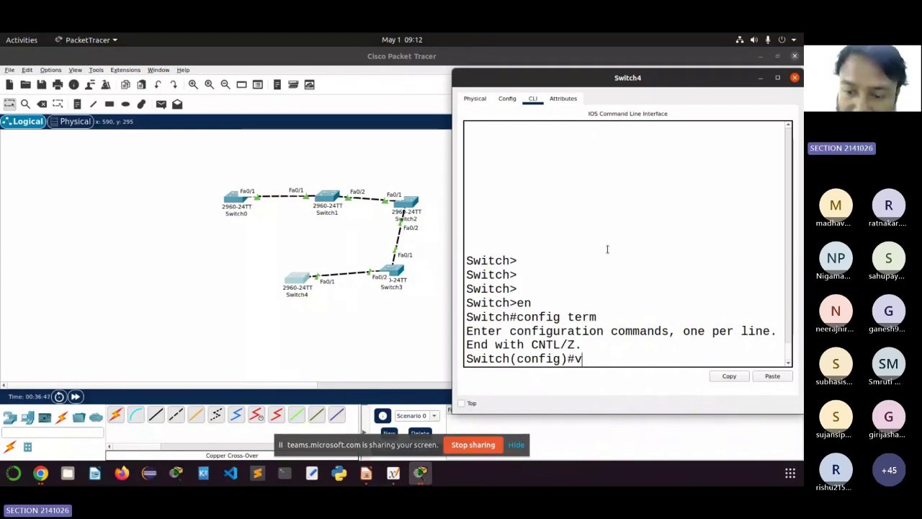
text(tp )
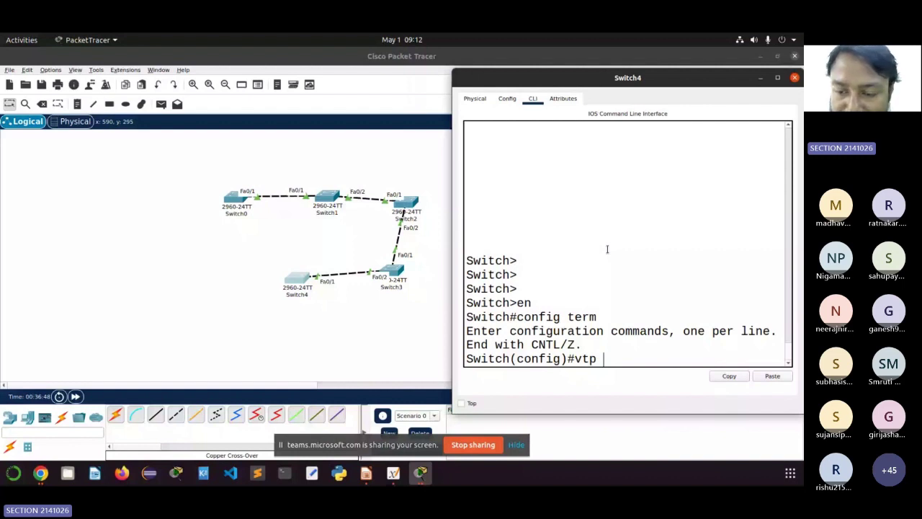
text(mode)
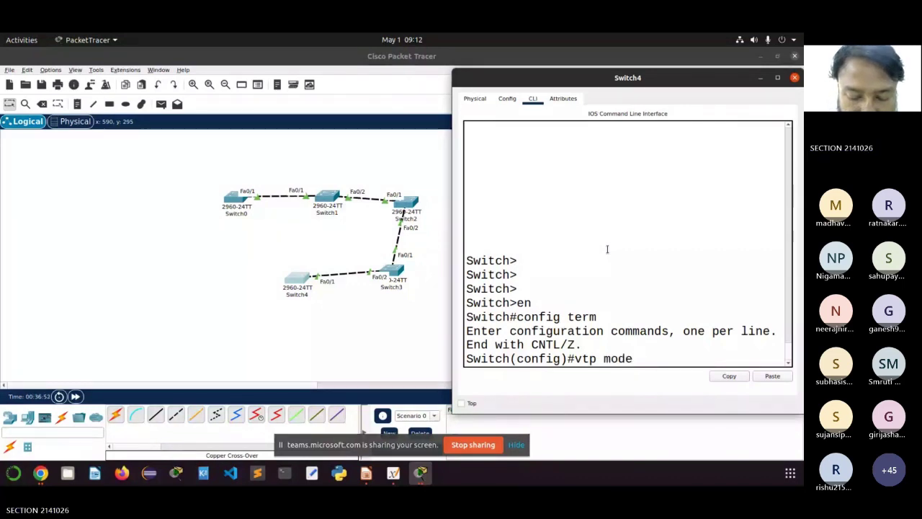
text( cl)
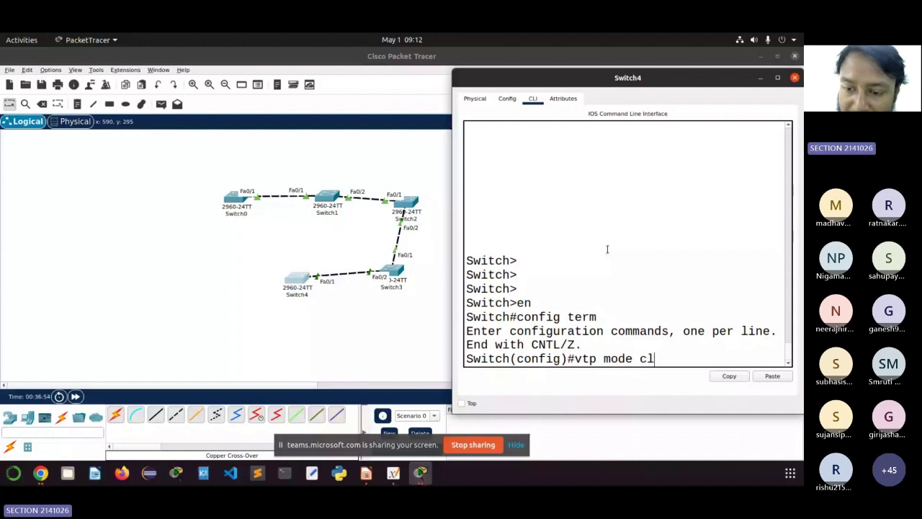
text(ient)
key(Return)
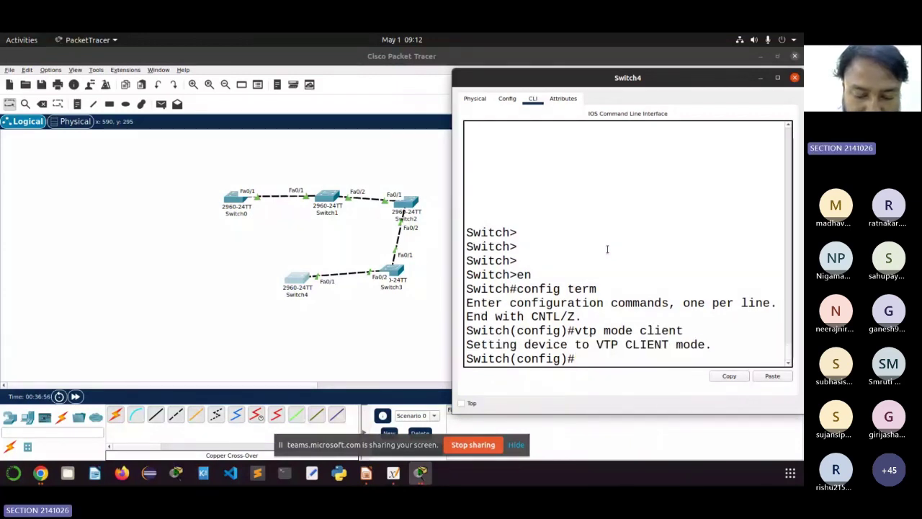
text(vtp domai)
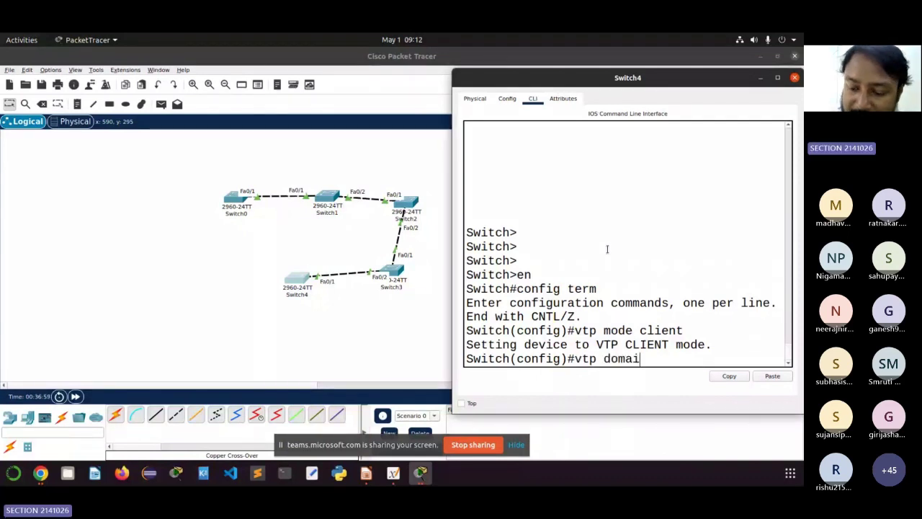
text(n ITER)
key(Return)
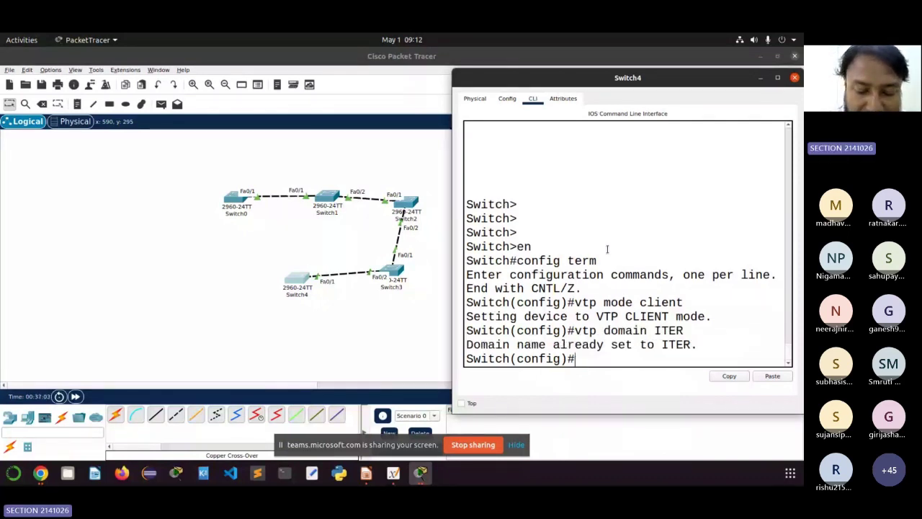
text(vtp pa)
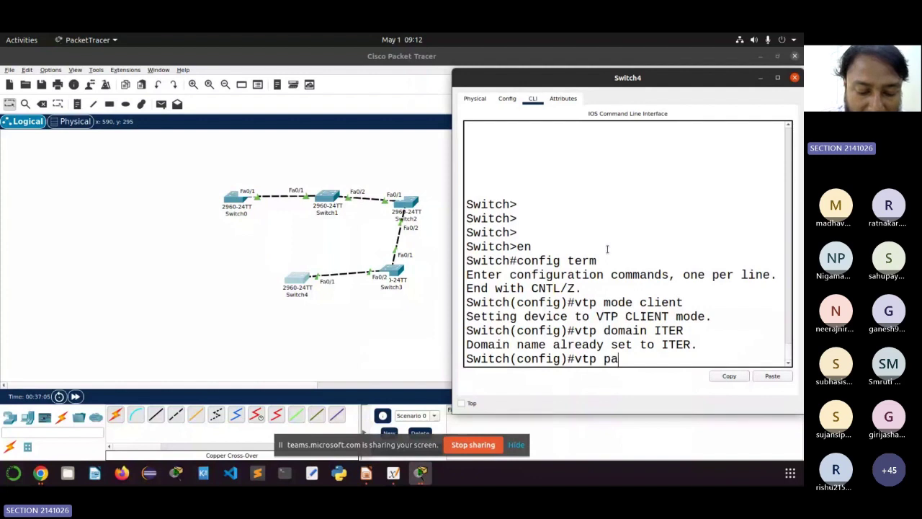
text(ss)
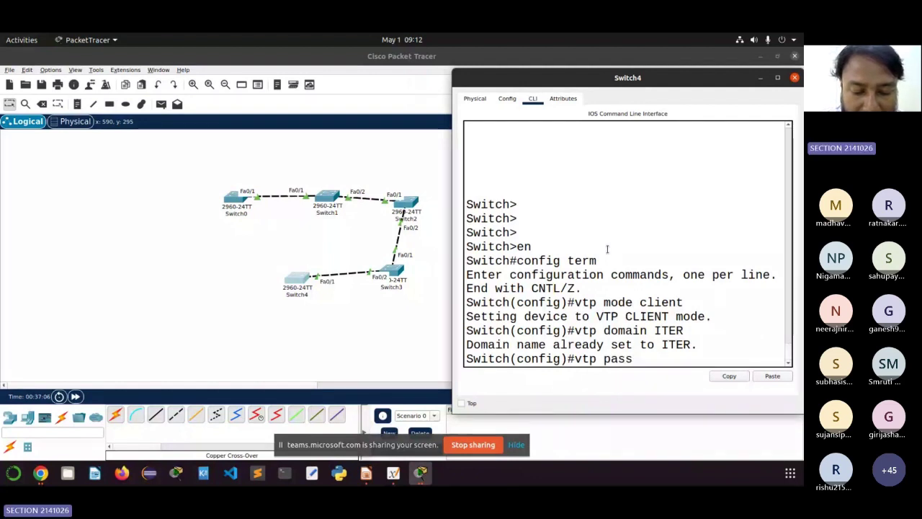
text(word )
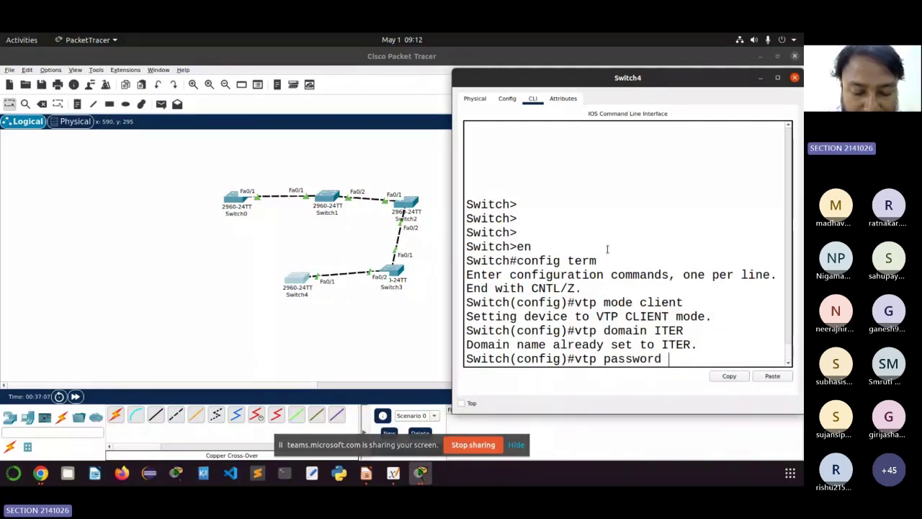
text(iter123)
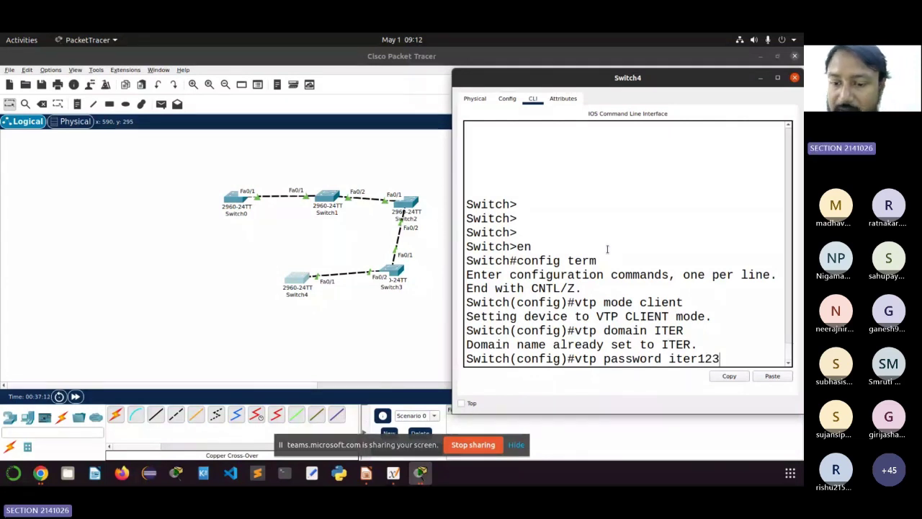
key(Return)
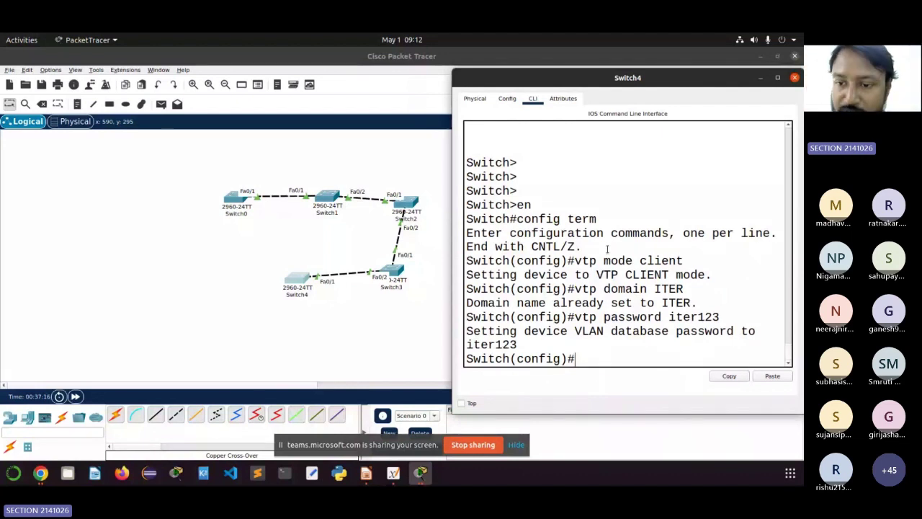
Step: Highlight the vtp mode client and password confirmation lines, then start typing 'do sh v'
drag(607, 248, 637, 261)
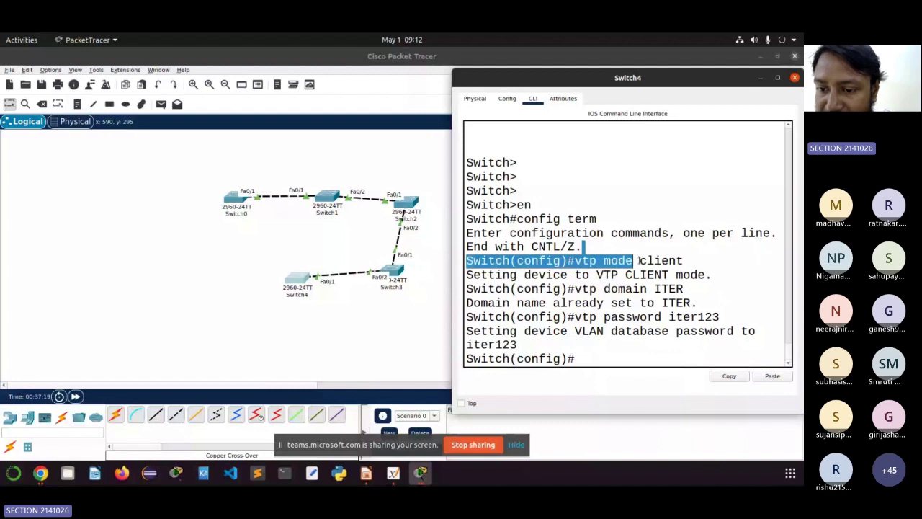
drag(638, 260, 683, 261)
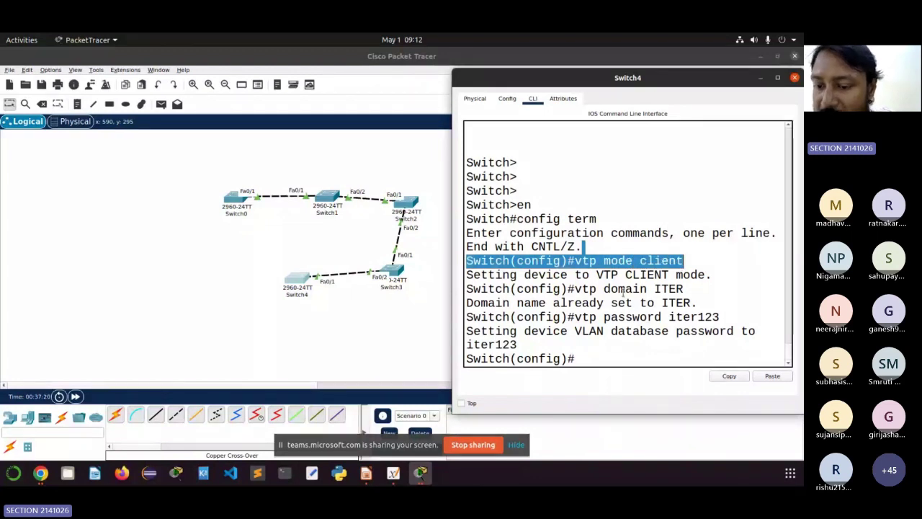
drag(611, 317, 732, 328)
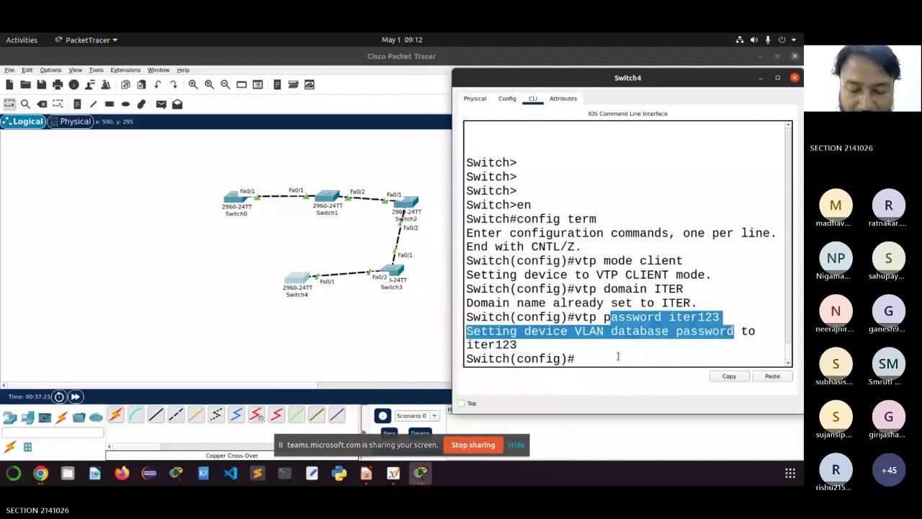
text(do sh v)
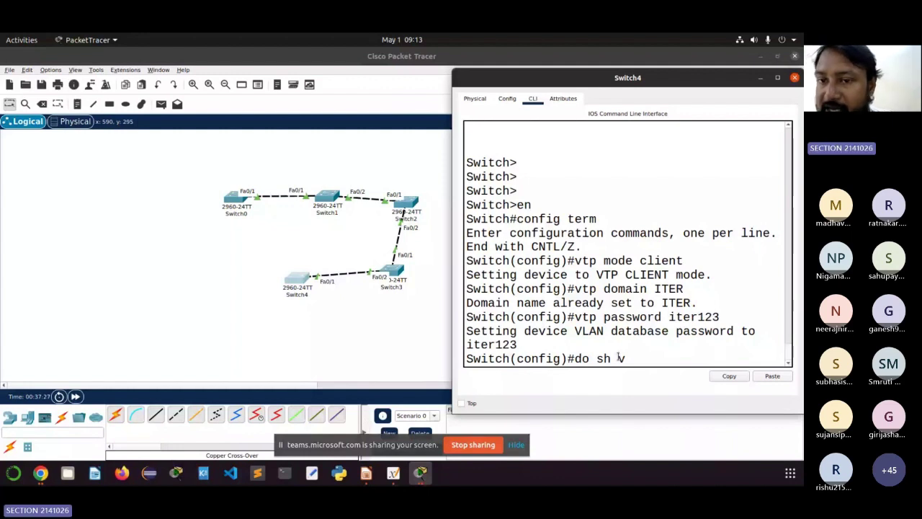
Step: Run 'do sh vlan' on Switch4, highlight VLANs 10 CSE, 20 IT and 30 EC, then return to the topology
key(Return)
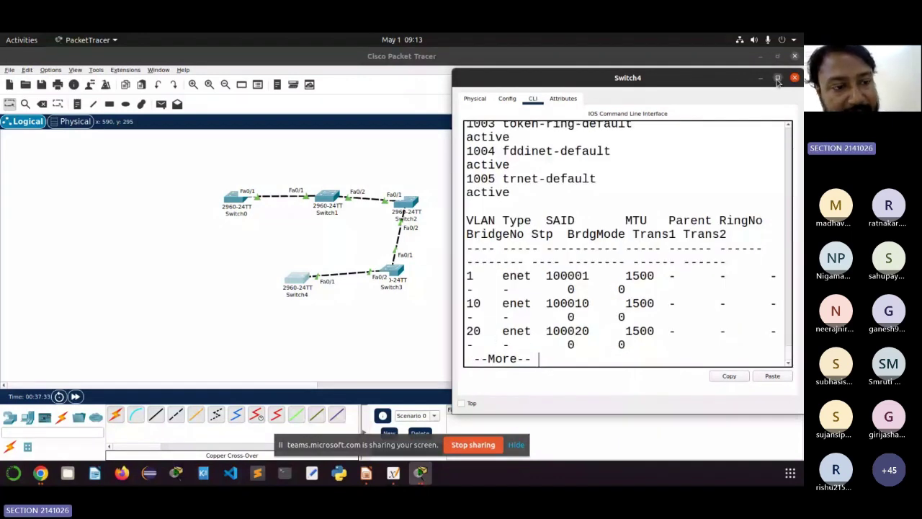
click(777, 78)
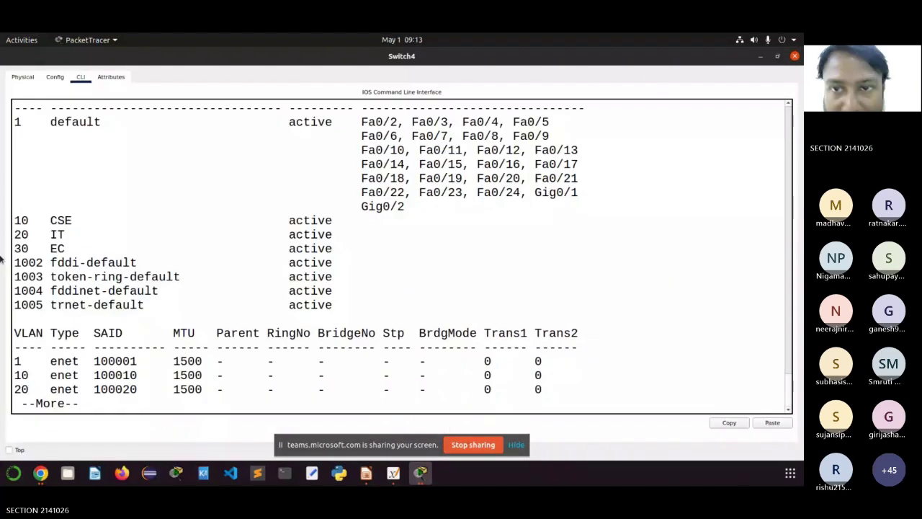
drag(15, 216, 338, 249)
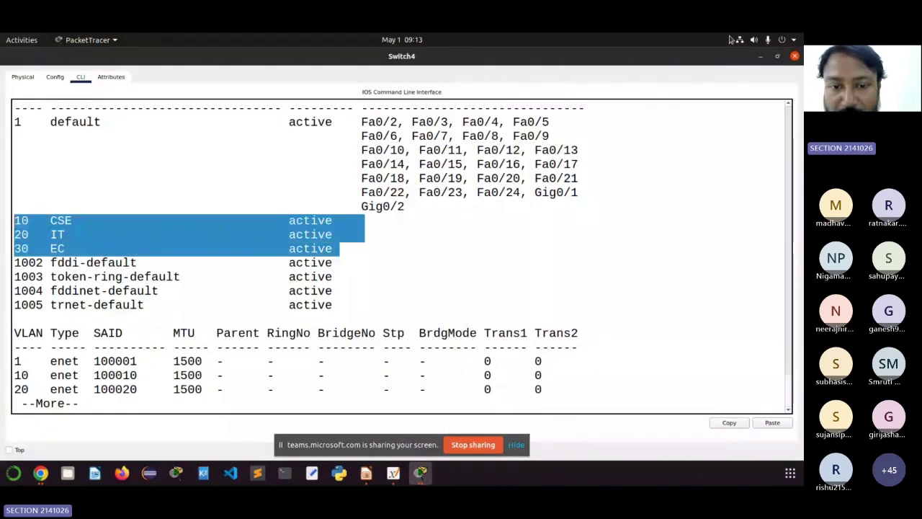
click(777, 56)
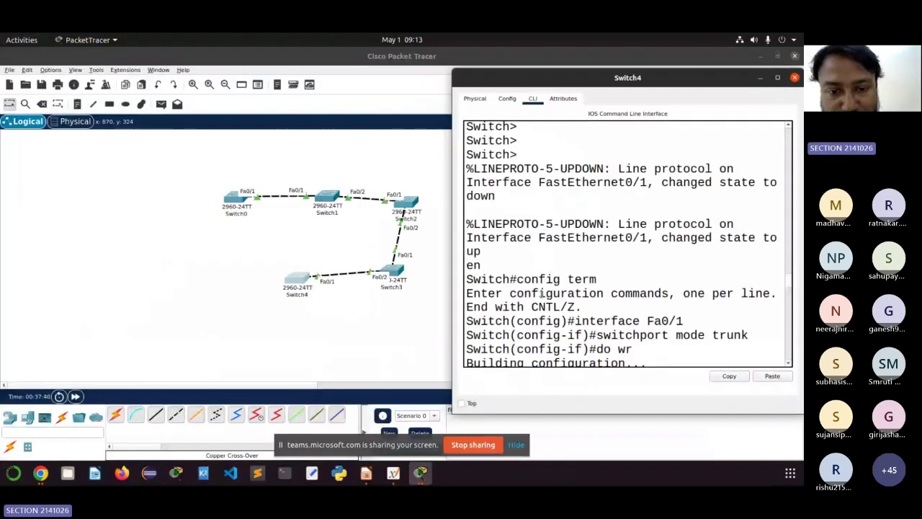
click(391, 272)
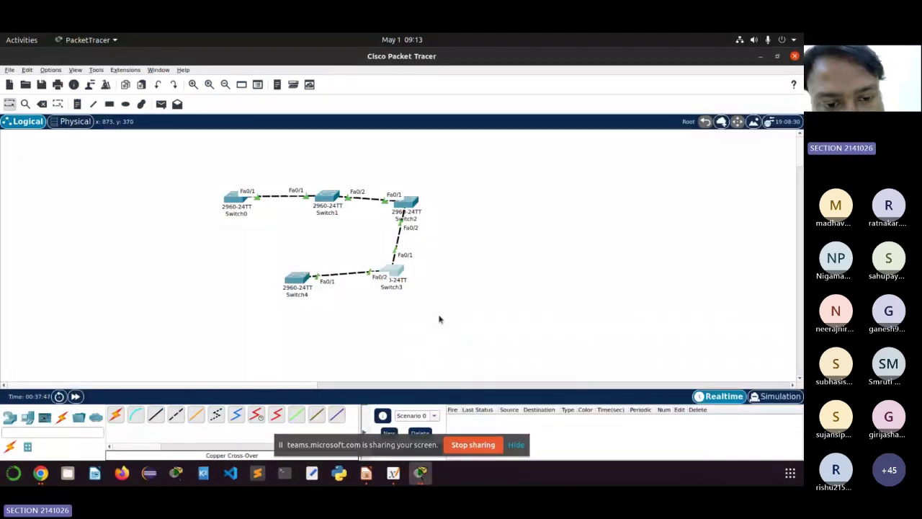
drag(263, 245, 307, 322)
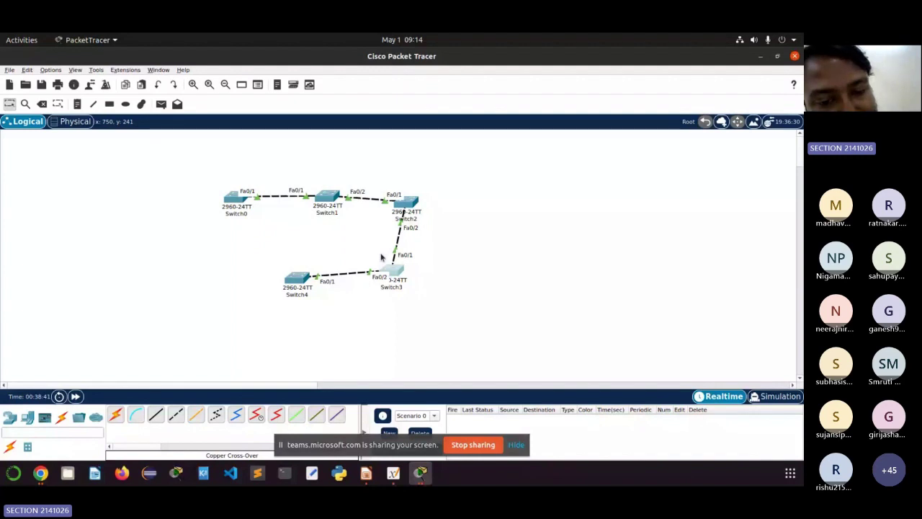
mouse_move(400, 281)
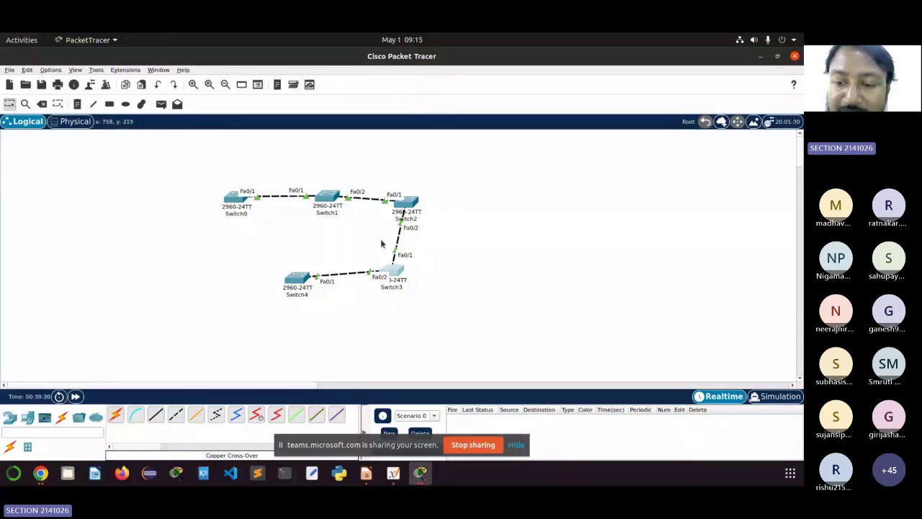
mouse_move(420, 473)
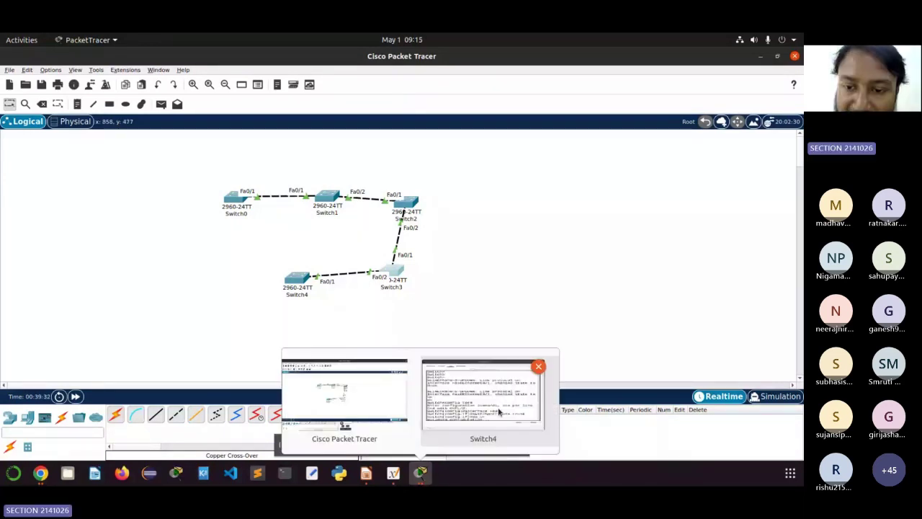
Step: Reopen Switch4's console and page its show vlan output to the end, past VLANs 10, 20 and 30
click(498, 411)
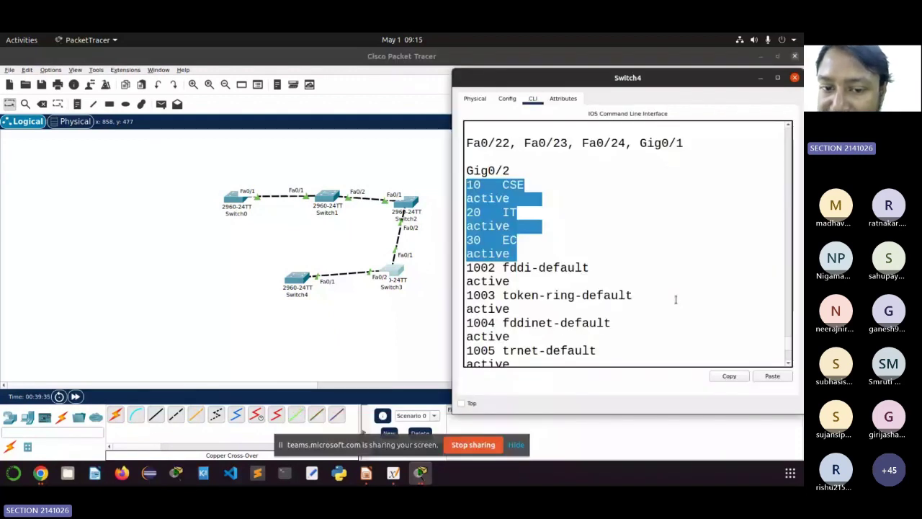
scroll(676, 299, down, 4)
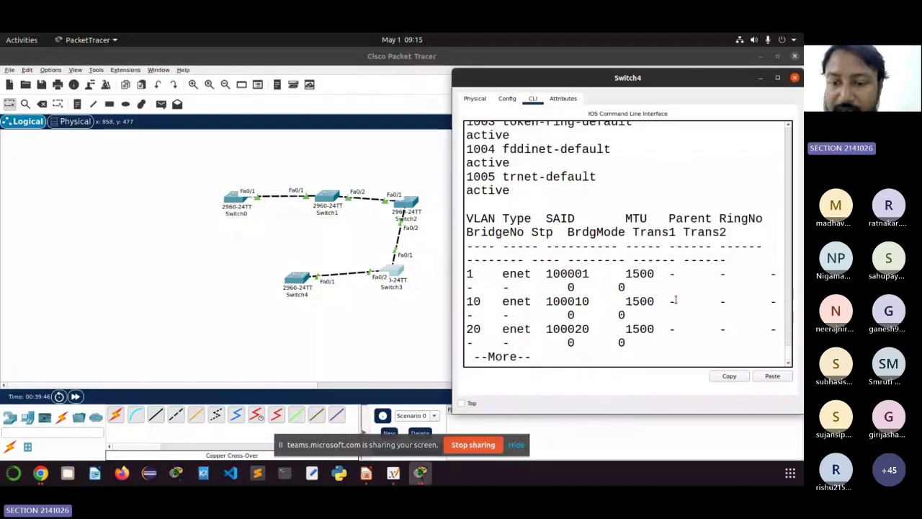
key(Return)
key(Return)
key(Return)
key(Return)
key(Return)
key(Return)
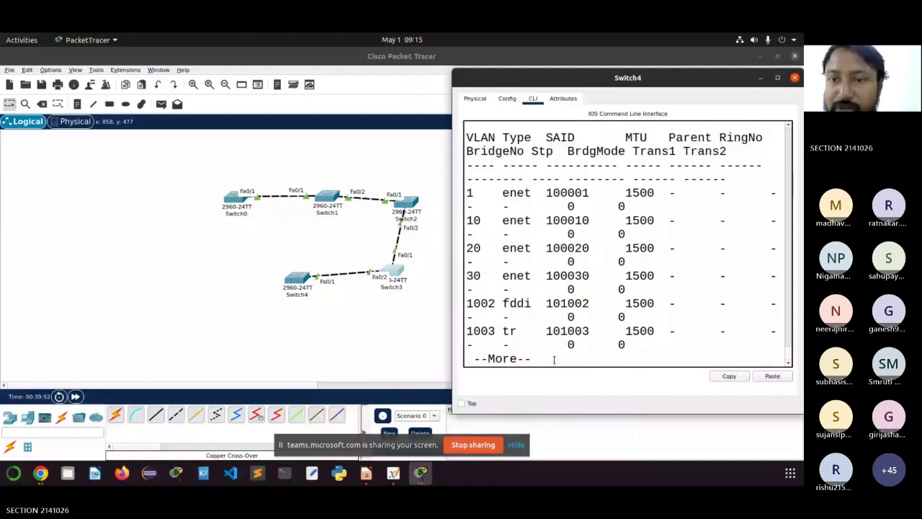
key(space)
key(Return)
key(Return)
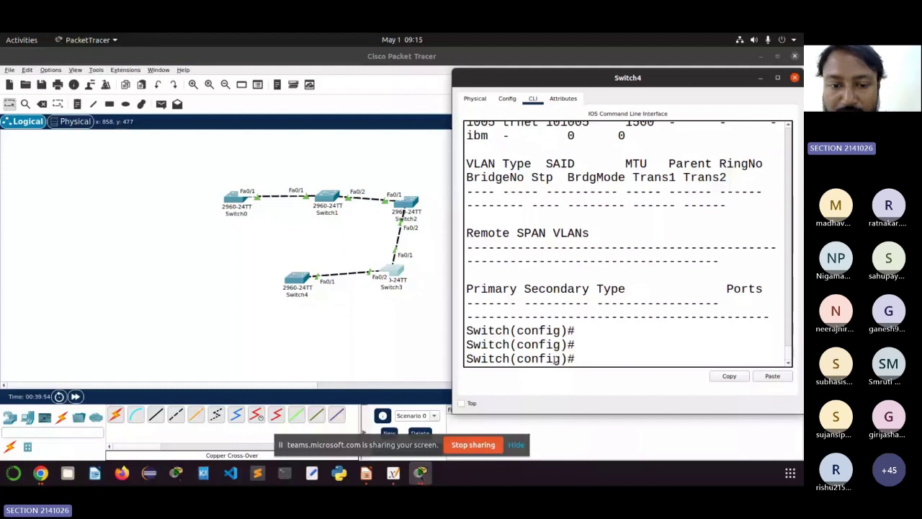
Step: Close Switch4's console and highlight the ITER domain name and sh vlan command in Switch3's output
click(794, 78)
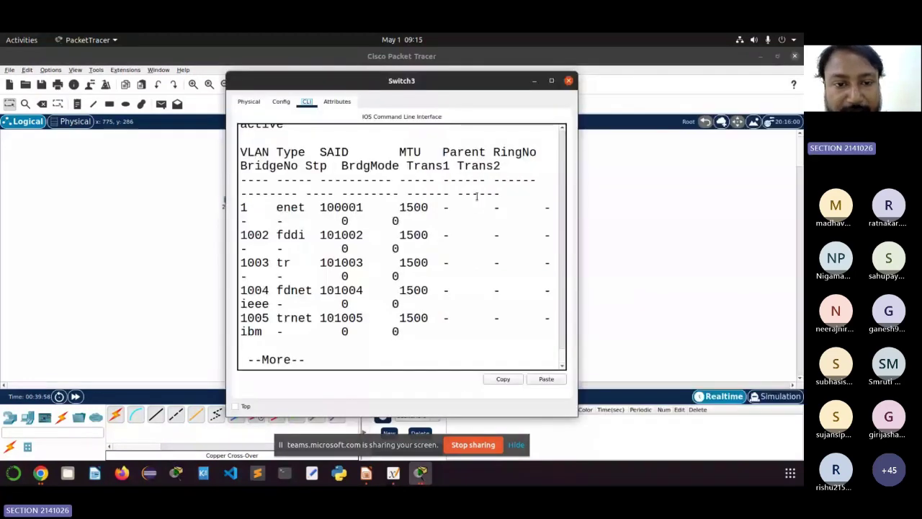
scroll(476, 196, up, 8)
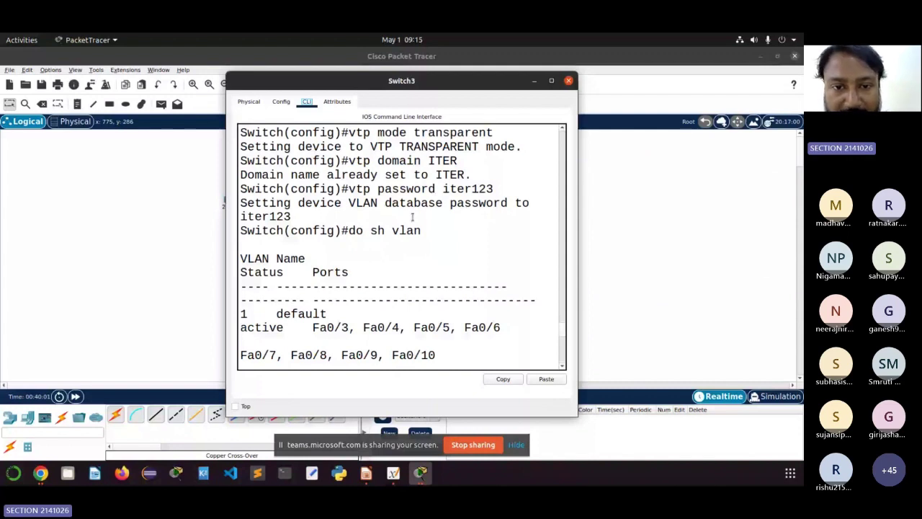
drag(392, 160, 472, 158)
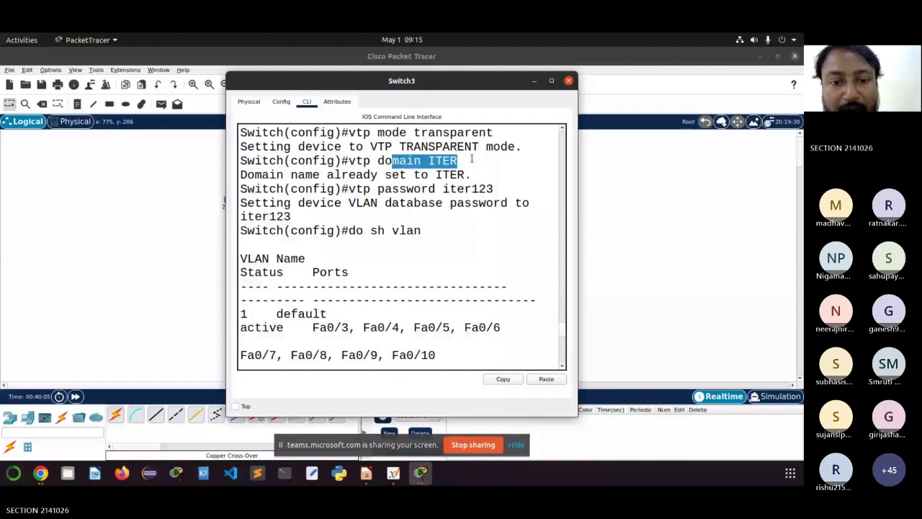
click(482, 188)
drag(435, 229, 366, 229)
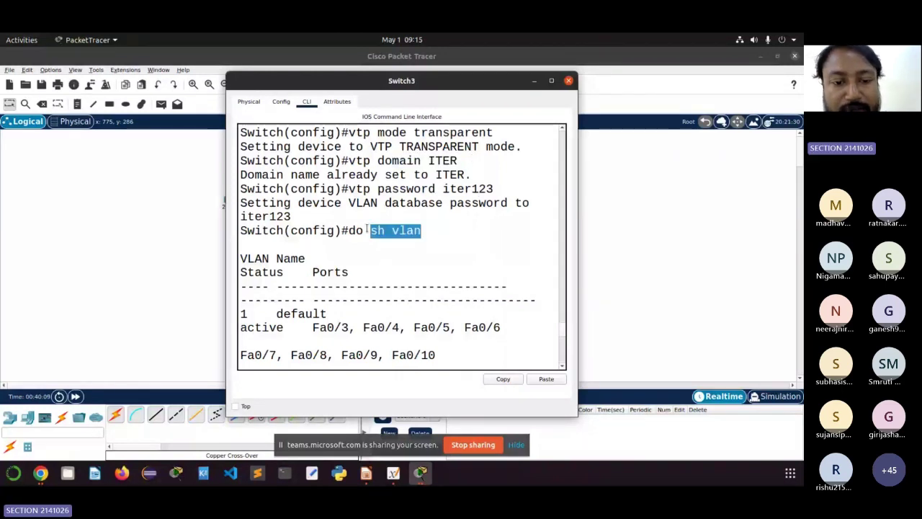
Step: Page Switch3's VLAN listing through the MTU table until the Switch(config)# prompt returns
scroll(298, 293, down, 5)
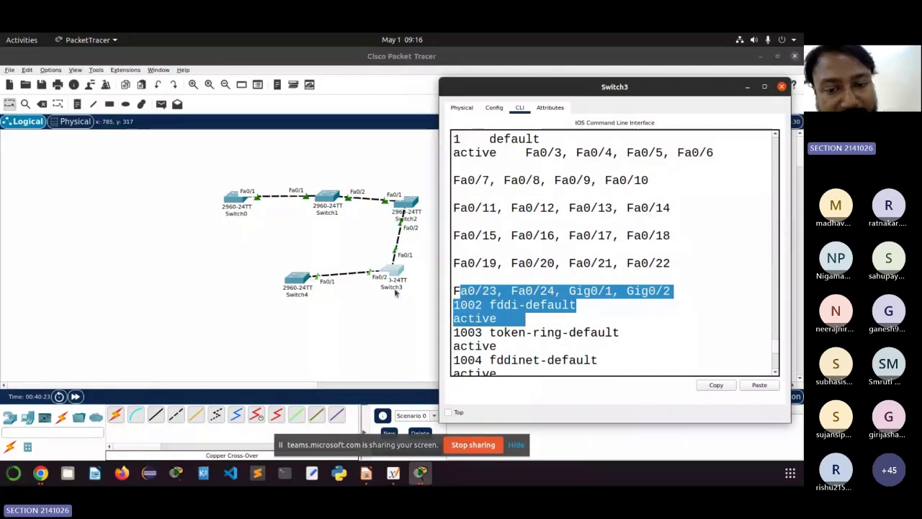
scroll(629, 311, down, 1)
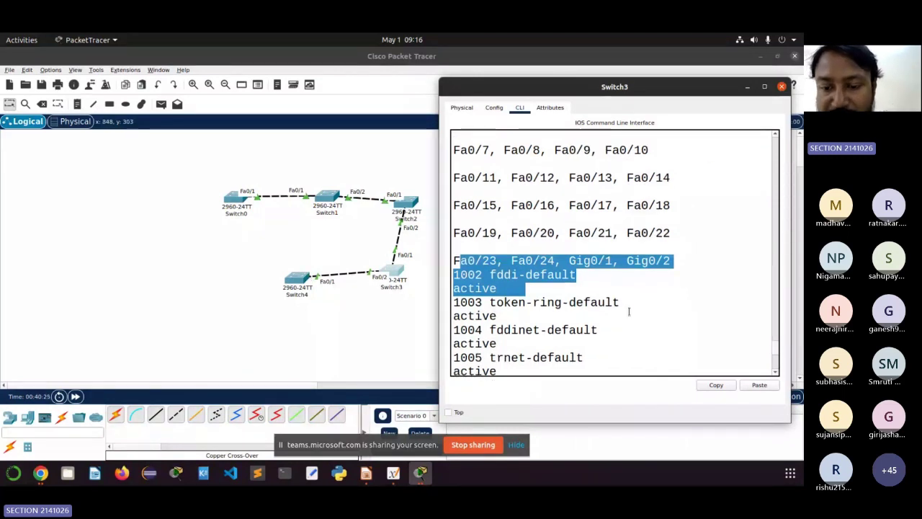
scroll(578, 351, down, 6)
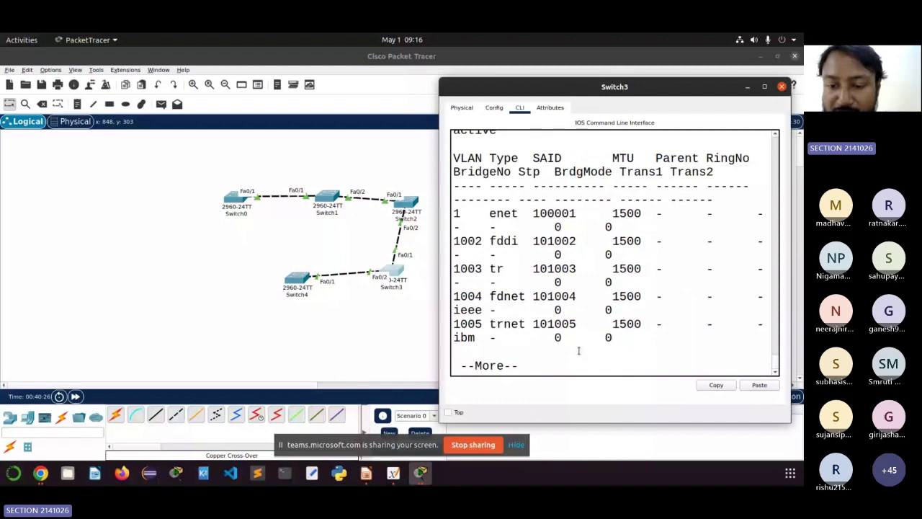
key(Return)
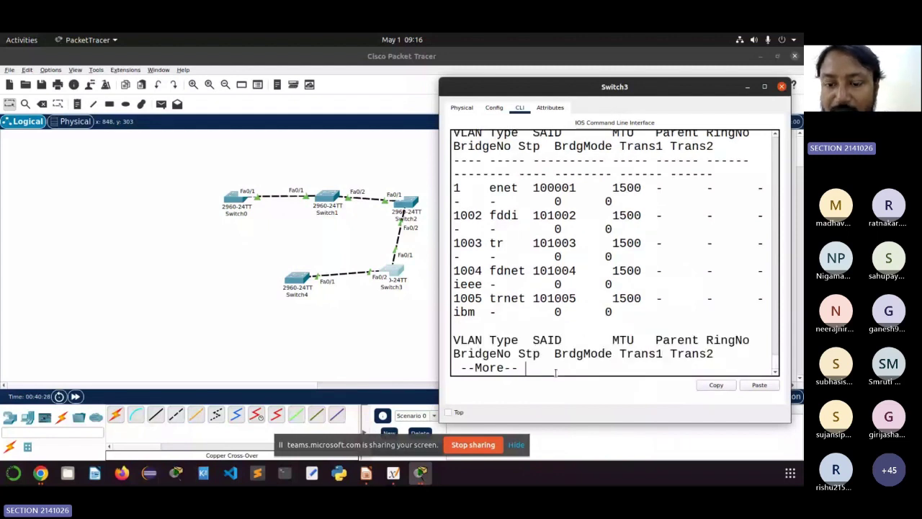
key(space)
key(Return)
key(Return)
key(Return)
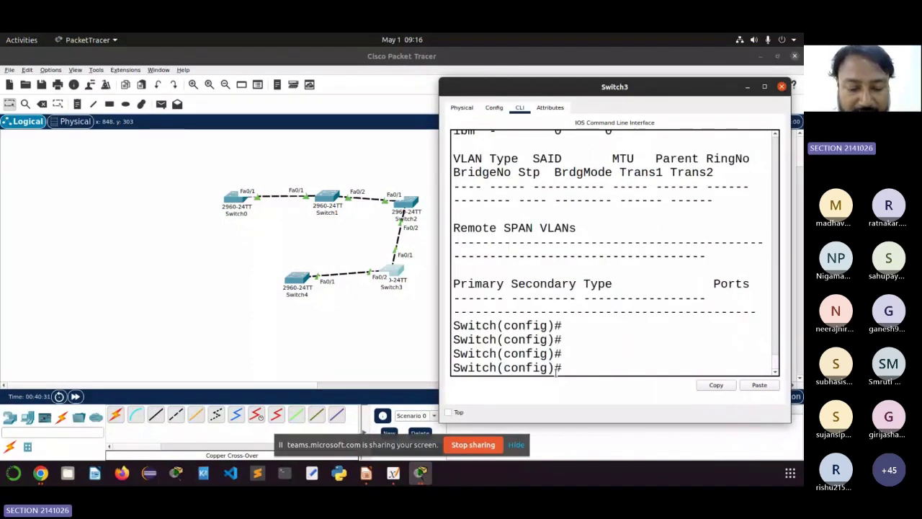
Step: On Switch3, create VLAN 40 named ME and VLAN 50 named CE, then type 'do sh vla'
text(vlan)
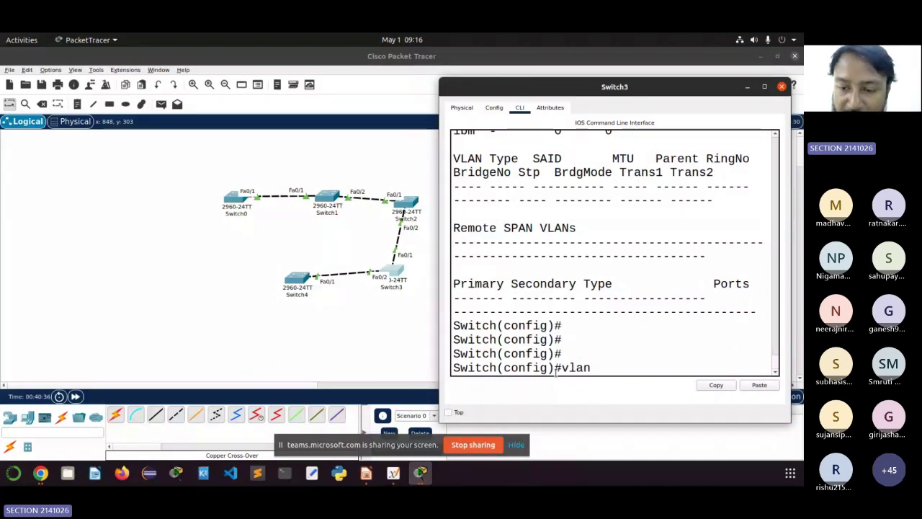
text( 40)
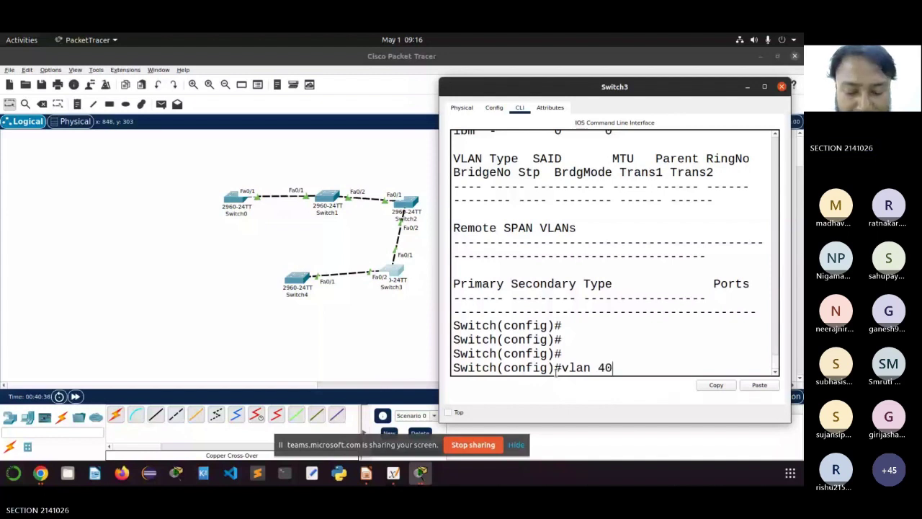
key(Return)
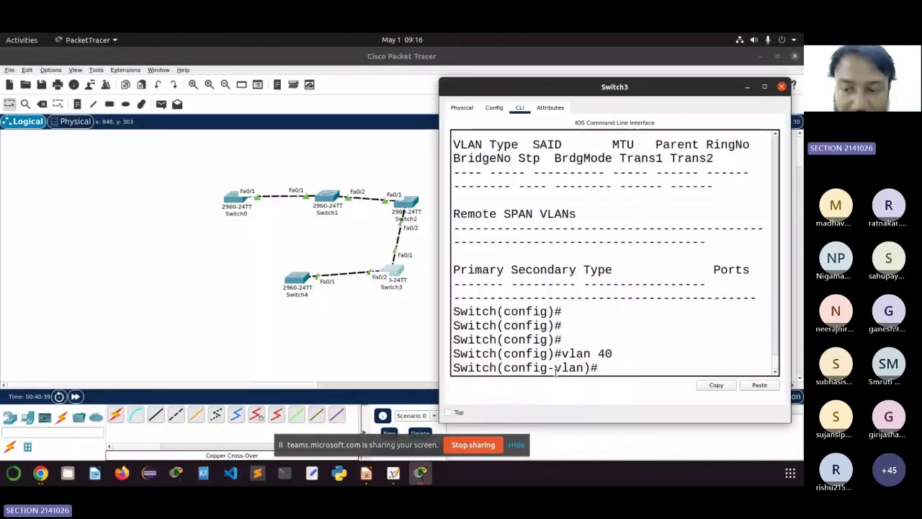
text(name)
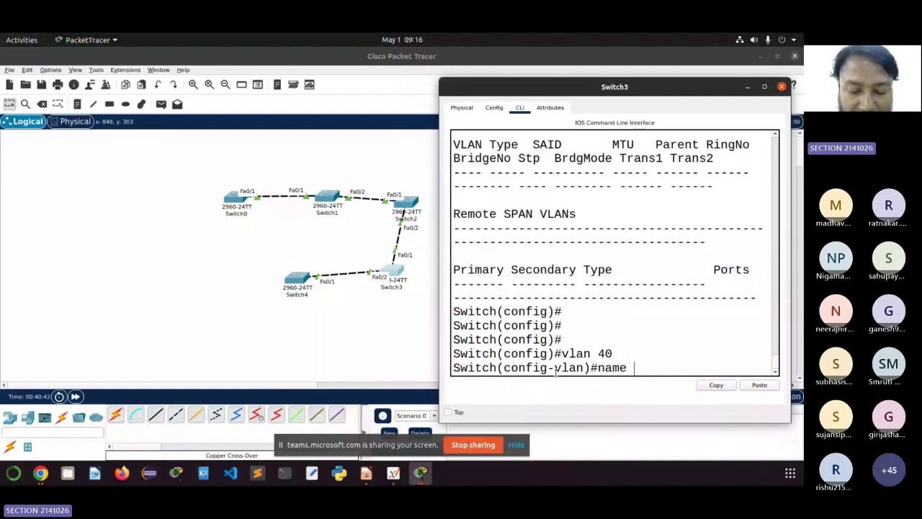
text( ME)
key(Return)
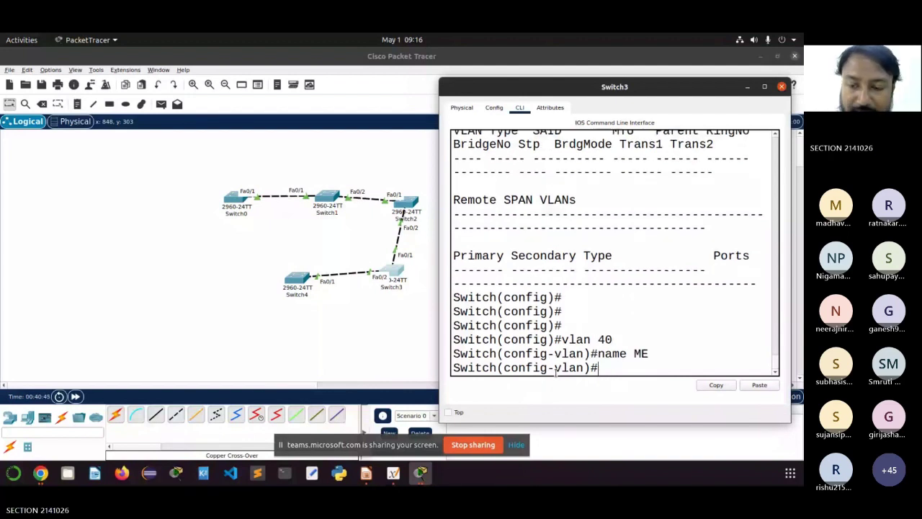
text(vlan )
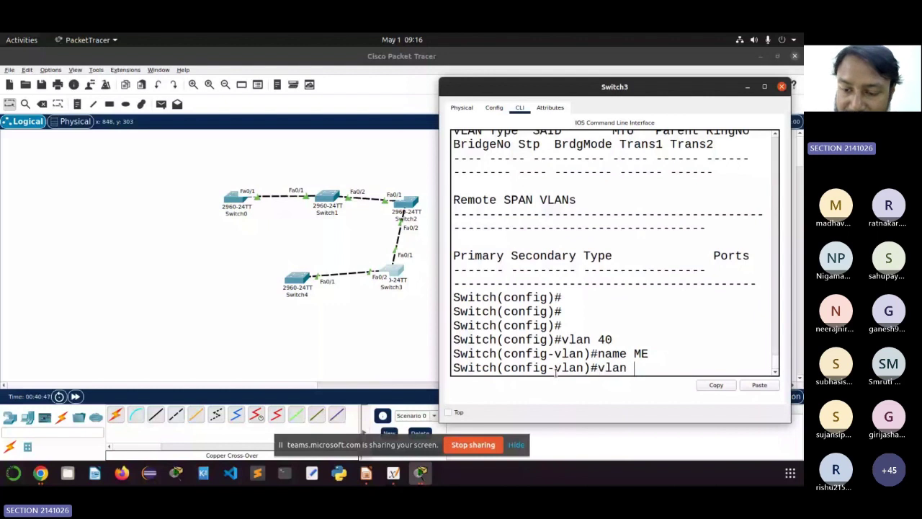
text(50)
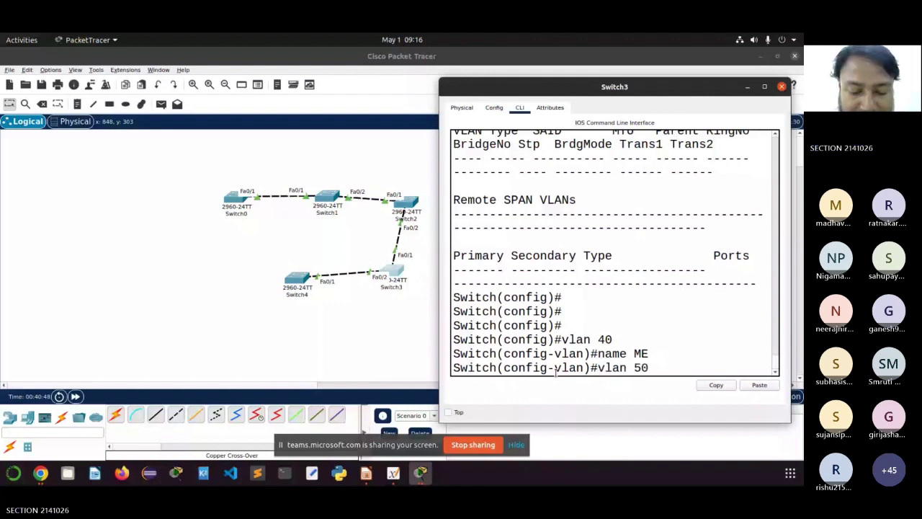
key(Return)
text(name CE)
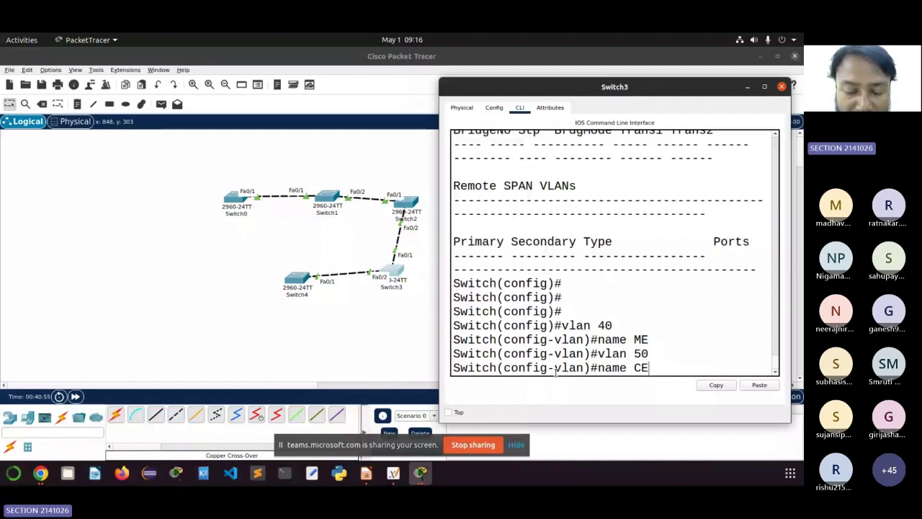
key(Return)
text(do sh v)
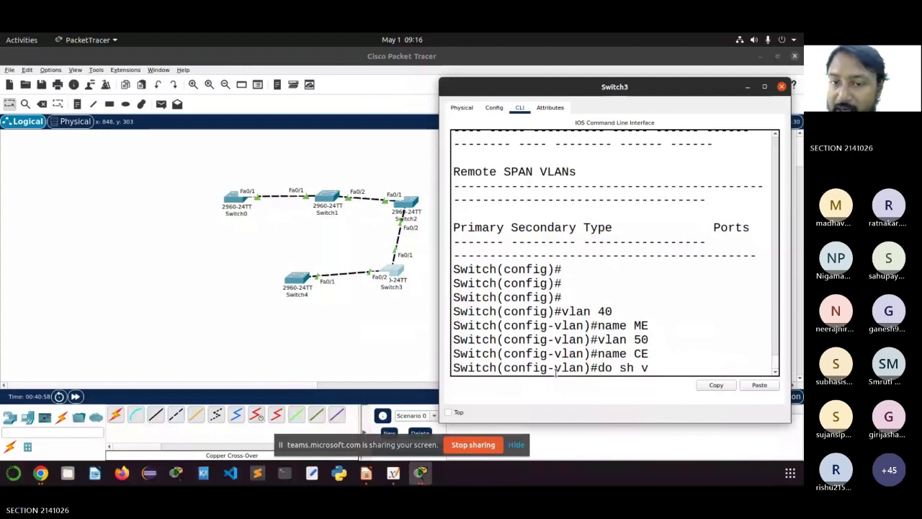
text(la)
Step: Run 'do sh vla', maximize Switch3's console, and highlight the active VLAN 40 ME and 50 CE rows
key(Return)
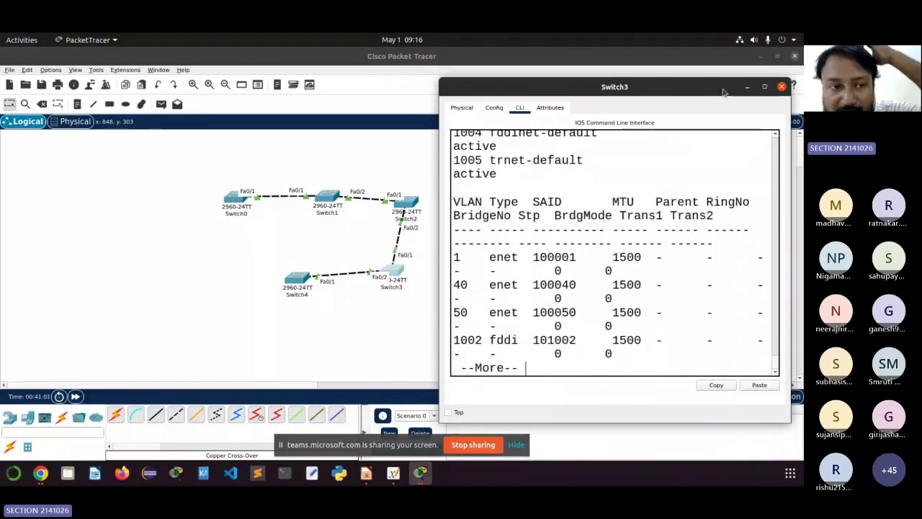
double_click(724, 91)
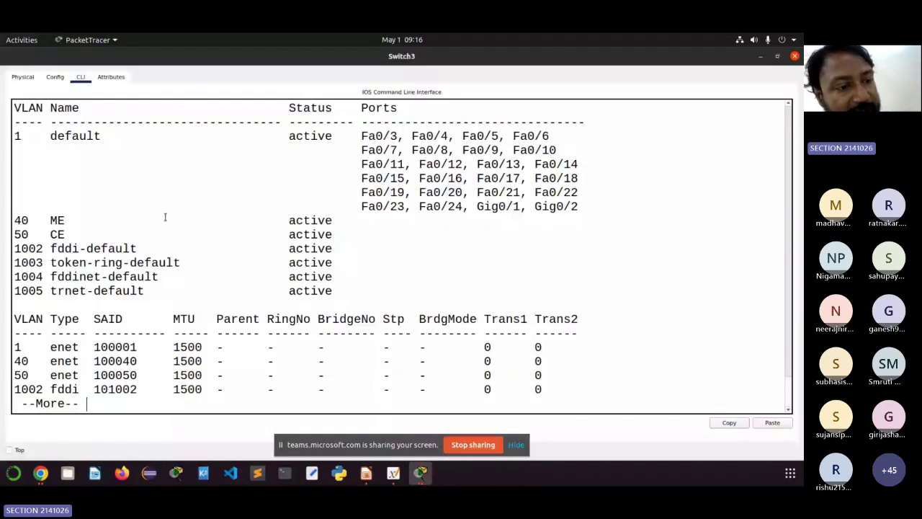
drag(346, 234, 9, 219)
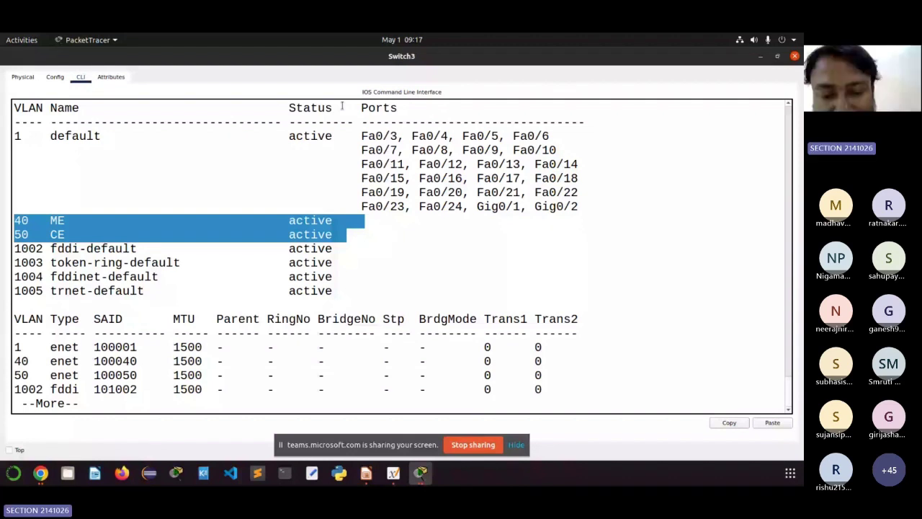
Step: Minimize Switch3's console and bring the Teams meeting in Chrome to the front
click(761, 56)
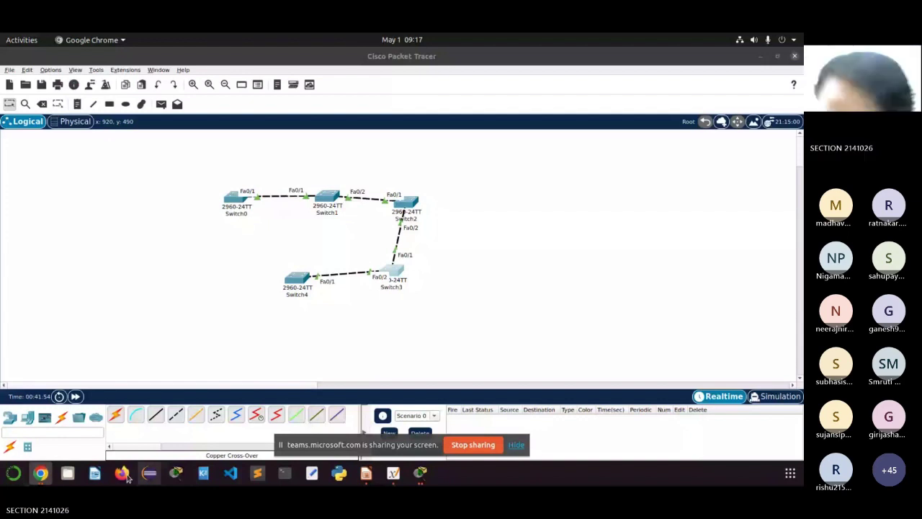
click(42, 474)
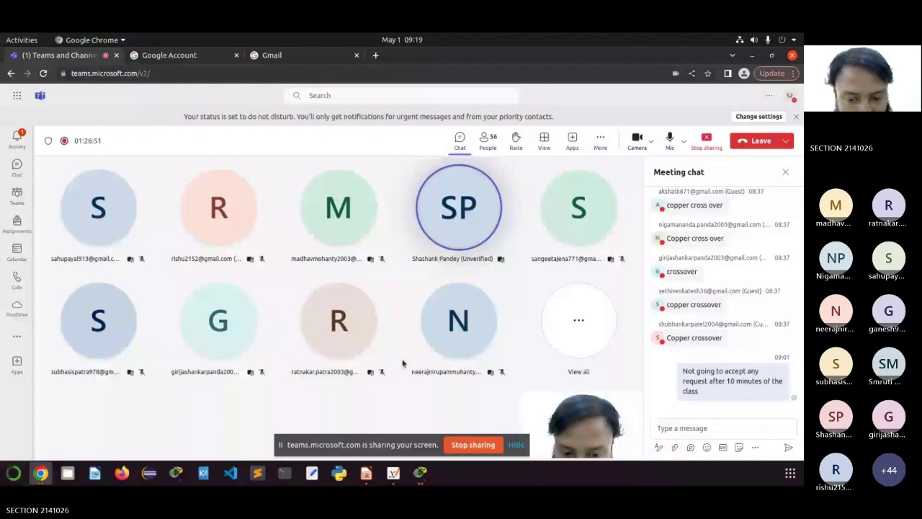
Step: Cycle through the Switch3 terminal, the Teams meeting and the Packet Tracer topology window
click(430, 475)
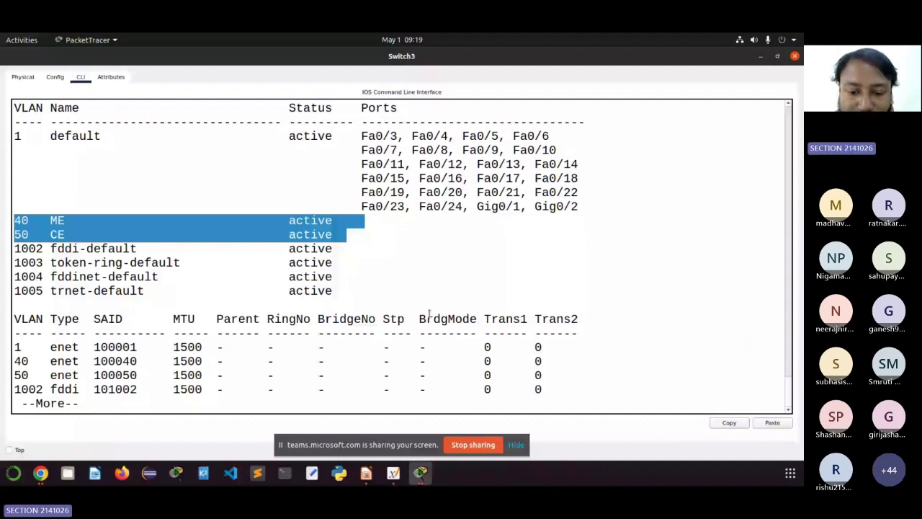
click(425, 472)
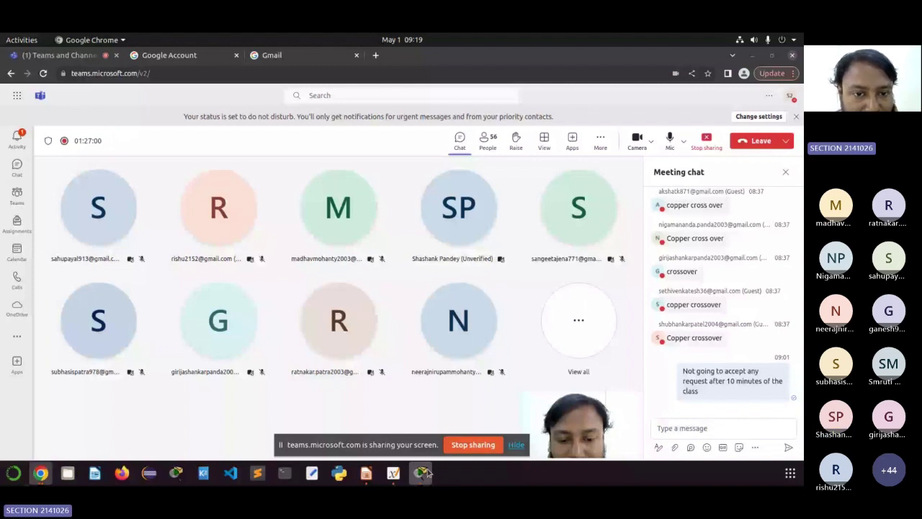
click(425, 472)
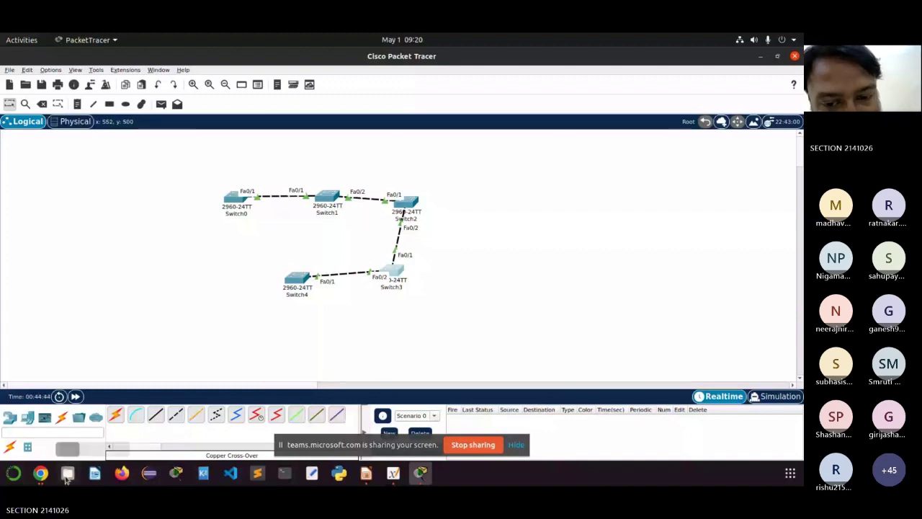
Step: Switch to the Teams meeting showing 57 participants and the copper crossover chat replies
click(40, 472)
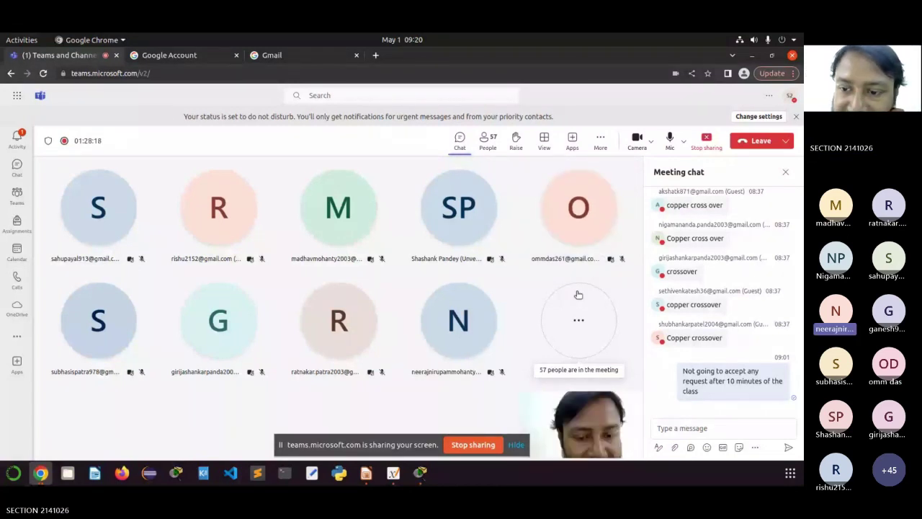
Step: Scroll through the Teams Participants panel, then return to the Packet Tracer topology of five switches
click(488, 138)
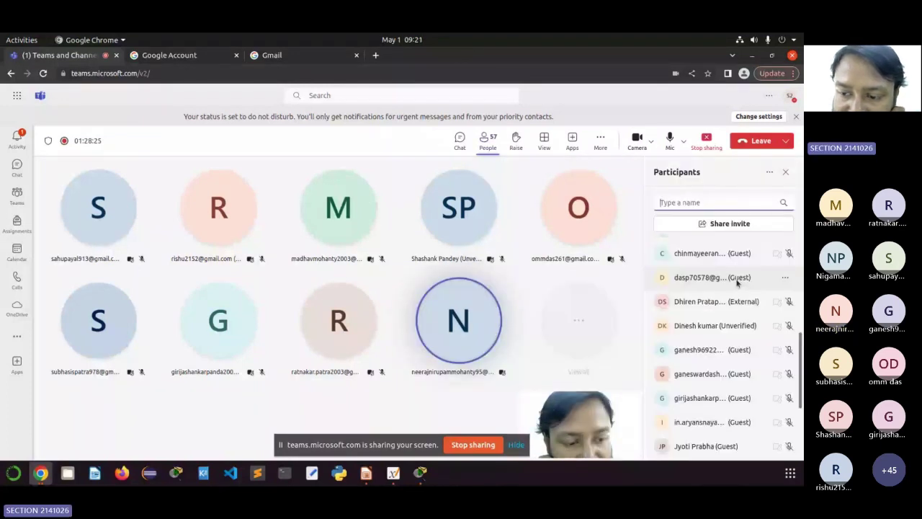
scroll(736, 283, down, 3)
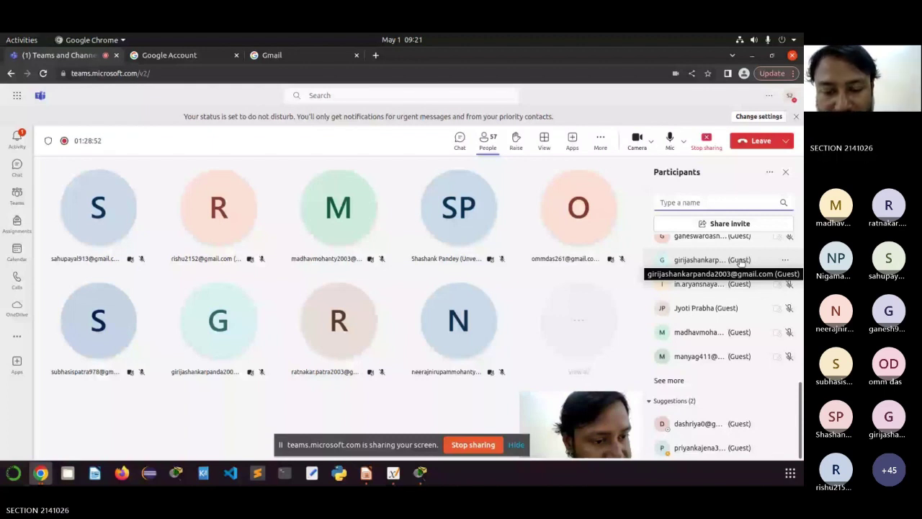
scroll(736, 300, up, 8)
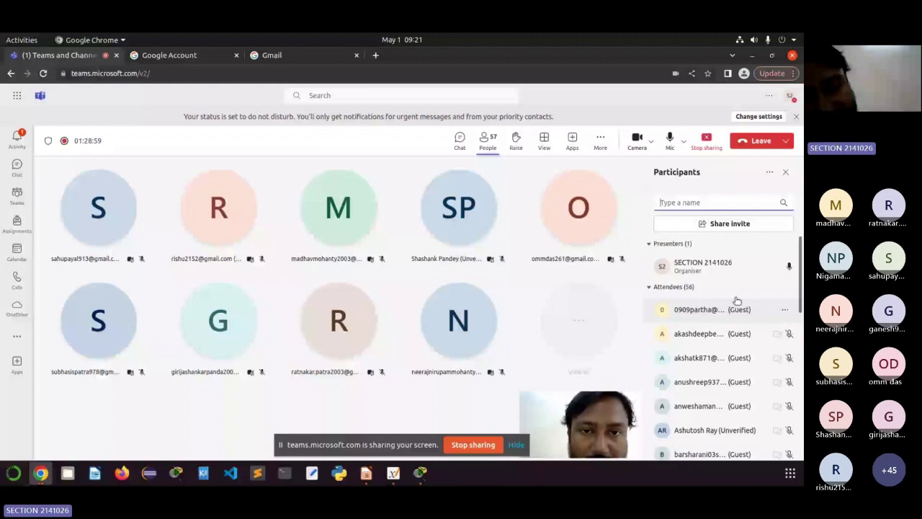
key(alt+Tab)
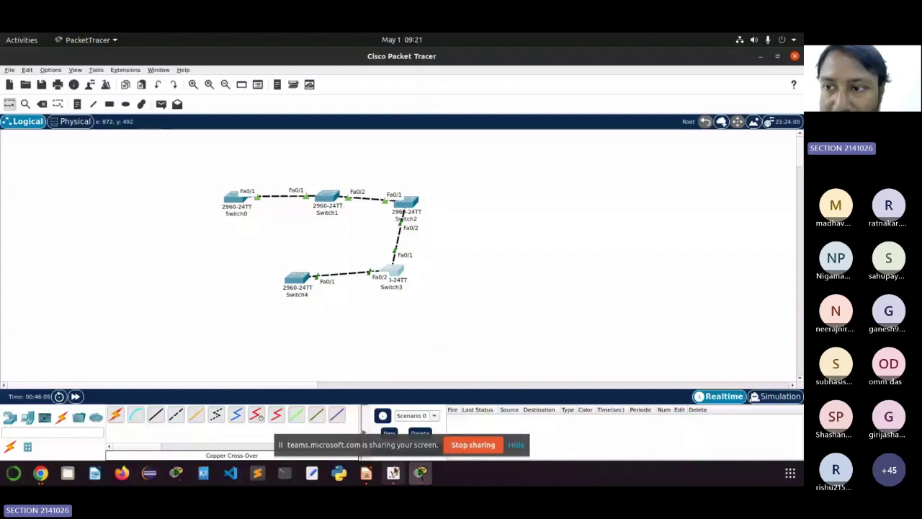
Step: Maximize the Xournal++ notes window and select the Pen tool, then return to the Teams meeting
click(393, 472)
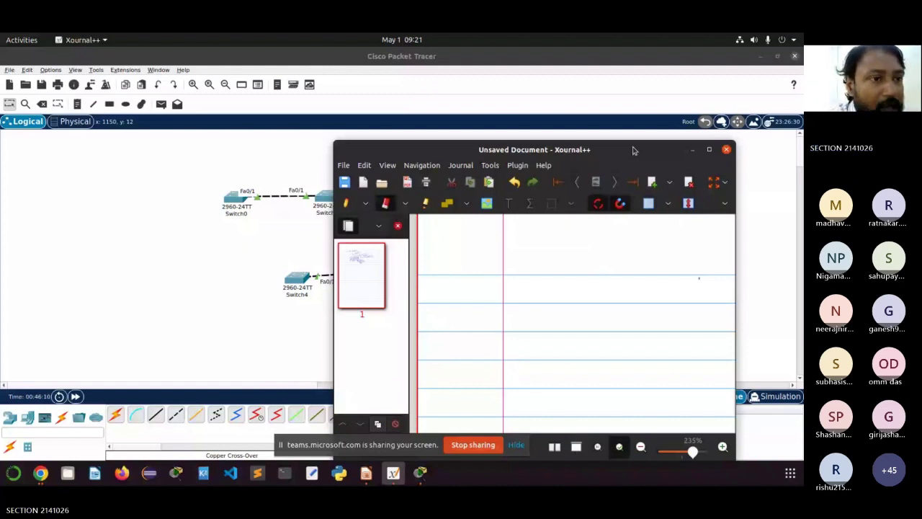
double_click(633, 150)
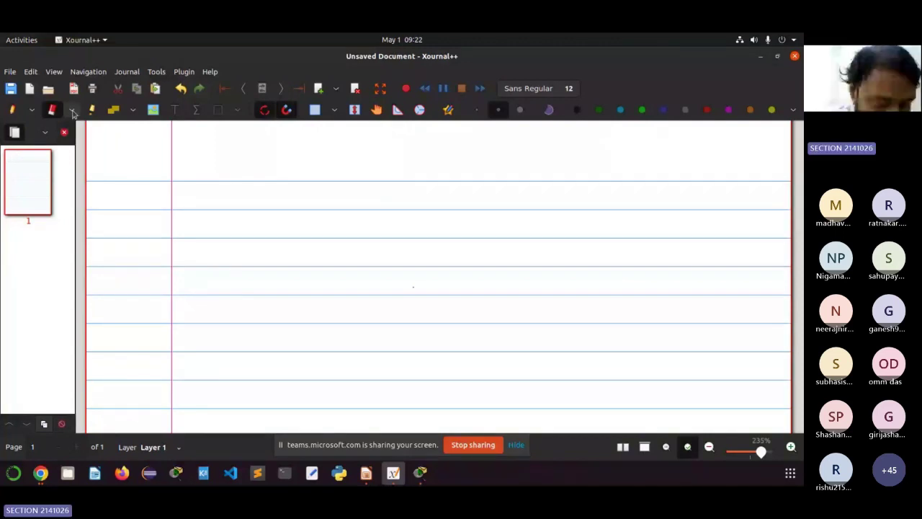
click(13, 110)
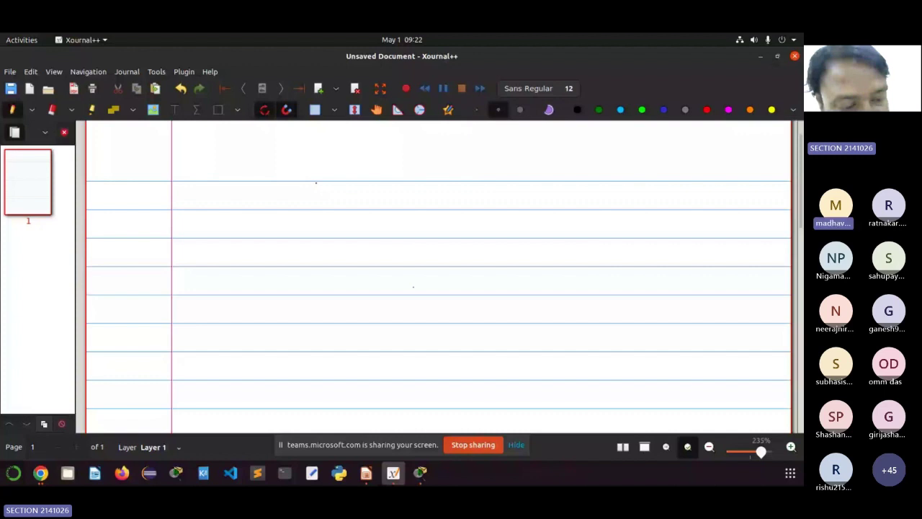
key(alt+Tab)
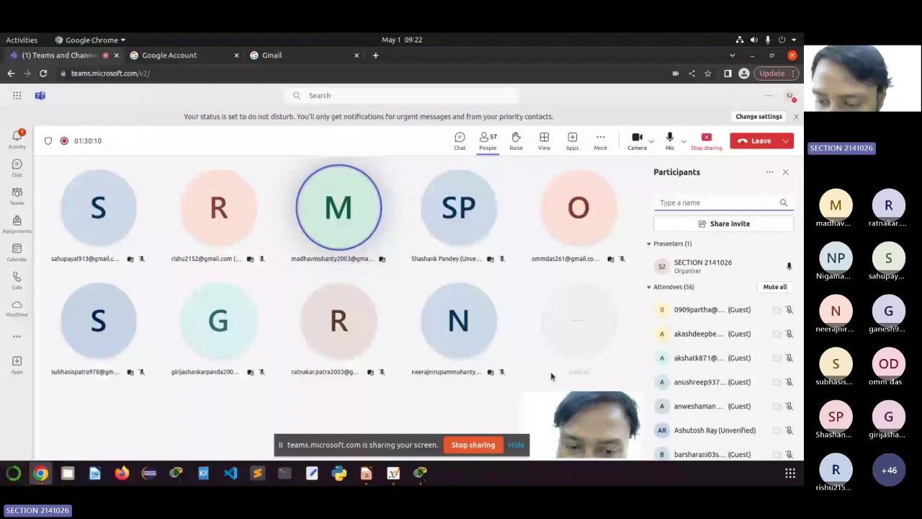
Step: Scroll the Teams participant view, then bring the blank Xournal++ notes page forward
scroll(750, 310, down, 3)
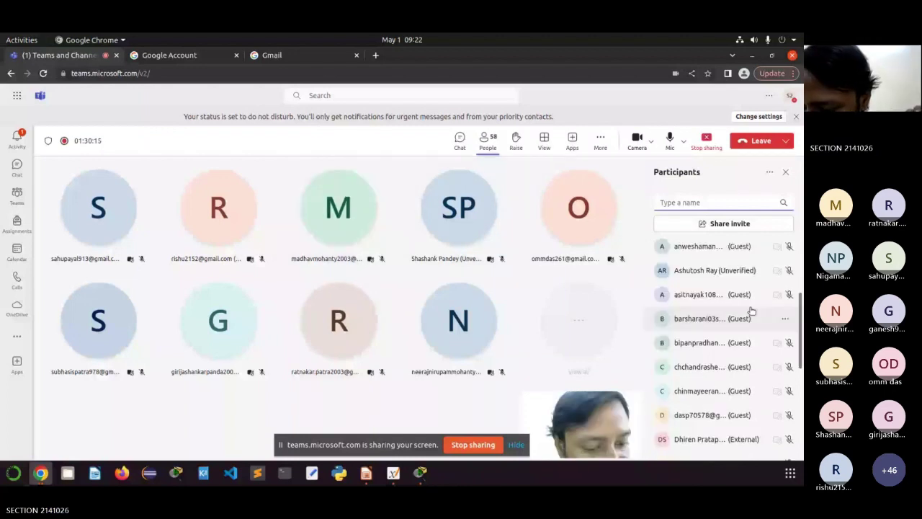
scroll(751, 309, down, 1)
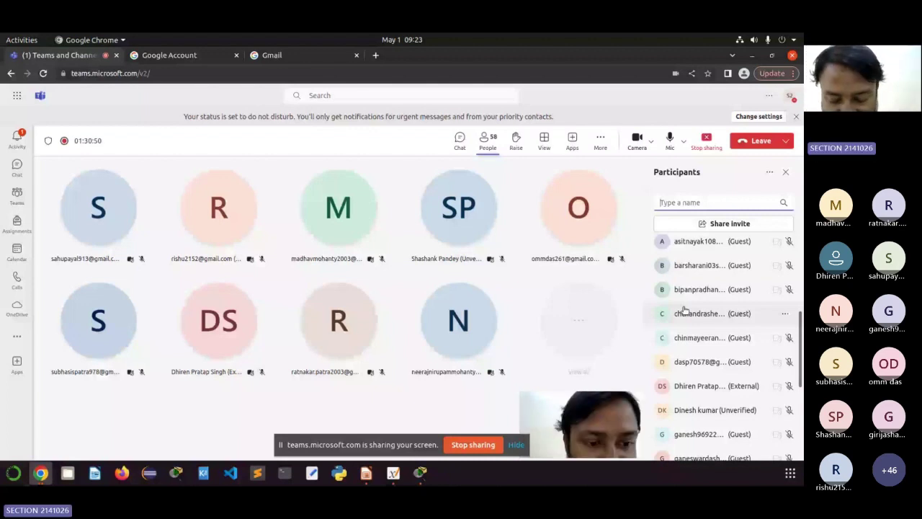
key(alt+Tab)
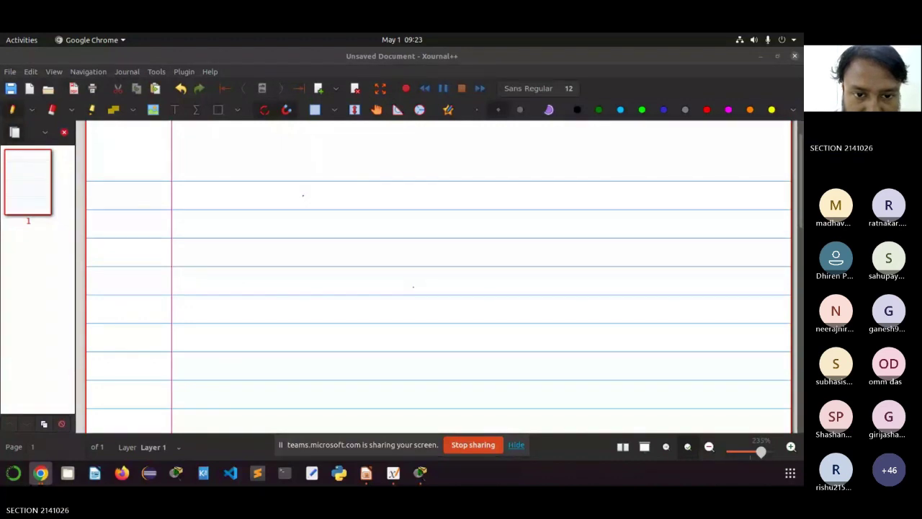
Step: Handwrite the labels Sw1 and Sw2 and circle each one
mouse_move(329, 229)
mouse_down()
mouse_move(341, 228)
mouse_move(331, 239)
mouse_move(358, 242)
mouse_move(362, 233)
mouse_move(383, 243)
mouse_up()
mouse_move(374, 210)
mouse_down()
mouse_move(328, 210)
mouse_move(381, 243)
mouse_move(373, 211)
mouse_up()
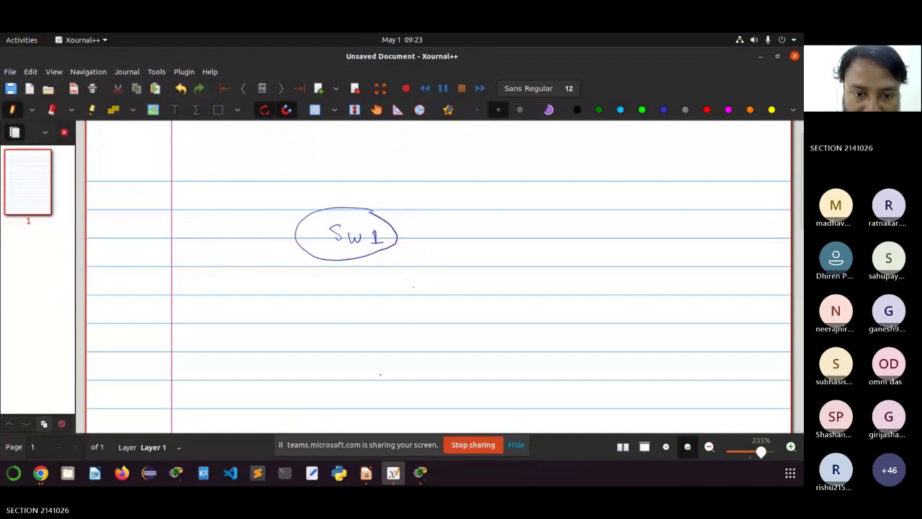
mouse_move(347, 312)
mouse_down()
mouse_move(337, 325)
mouse_move(375, 314)
mouse_move(396, 324)
mouse_up()
mouse_move(313, 326)
mouse_down()
mouse_move(335, 298)
mouse_move(398, 296)
mouse_move(314, 323)
mouse_up()
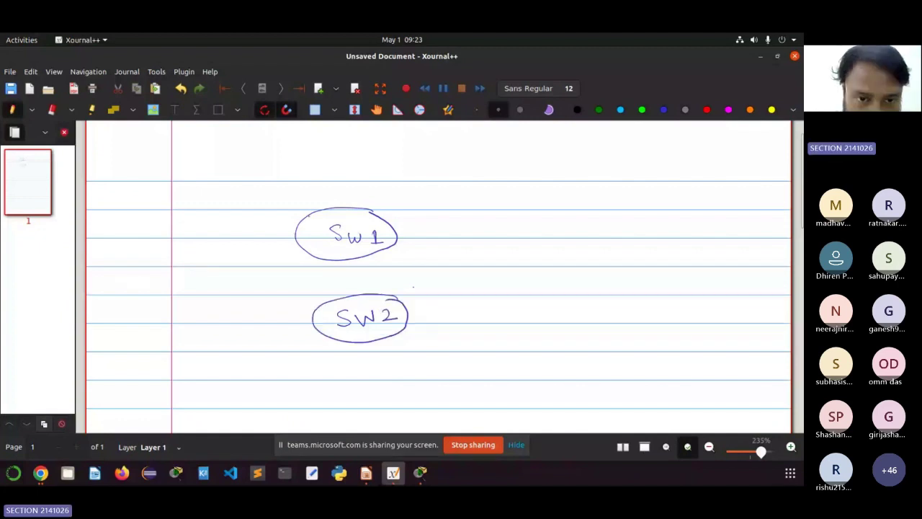
Step: Draw three links from Sw1, each ending in a small node circle
mouse_move(310, 215)
mouse_down()
mouse_move(268, 193)
mouse_move(295, 189)
mouse_move(285, 182)
mouse_up()
mouse_move(322, 210)
mouse_down()
mouse_move(337, 172)
mouse_move(356, 174)
mouse_move(330, 170)
mouse_up()
drag(360, 207, 400, 180)
drag(400, 173, 397, 170)
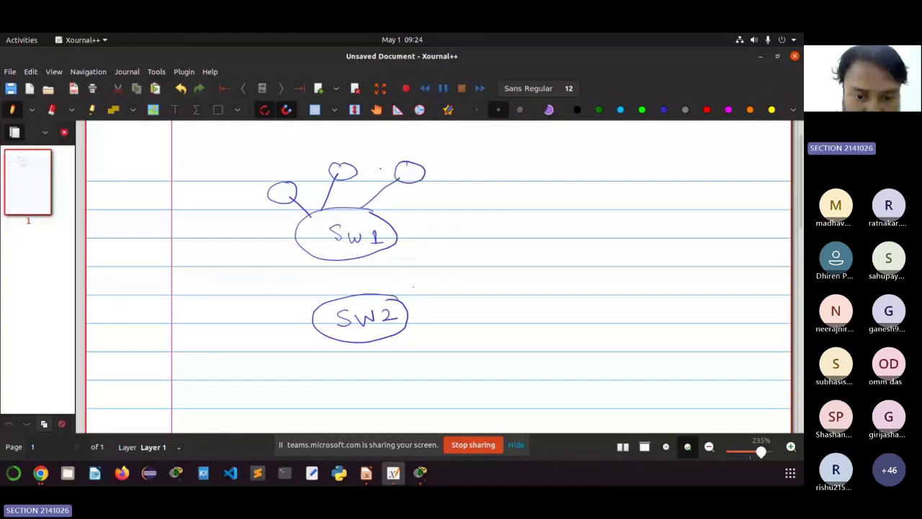
Step: Draw linked nodes below Sw2 and a line out from Sw1's right side
drag(345, 342, 326, 363)
mouse_move(324, 362)
mouse_down()
mouse_move(326, 375)
mouse_move(326, 363)
mouse_move(367, 359)
mouse_up()
mouse_move(366, 361)
mouse_down()
mouse_move(360, 371)
mouse_move(367, 362)
mouse_move(426, 355)
mouse_move(415, 348)
mouse_up()
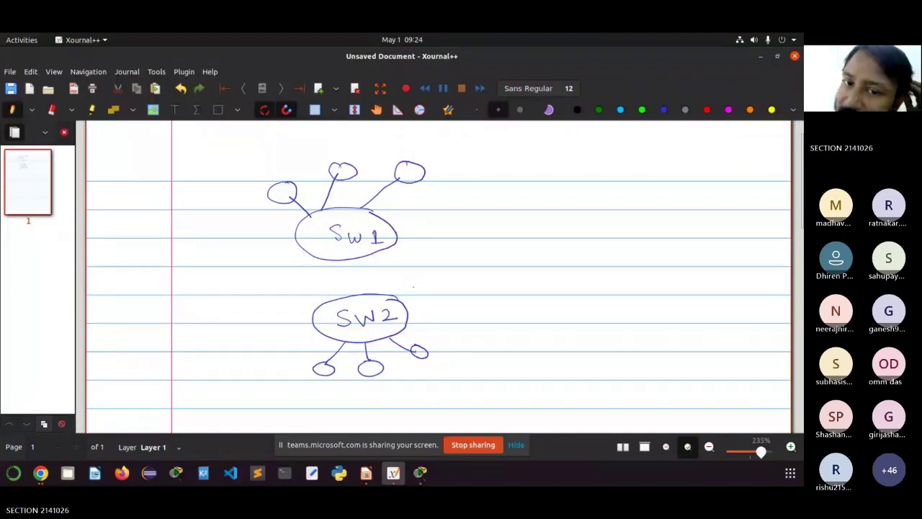
drag(399, 230, 422, 225)
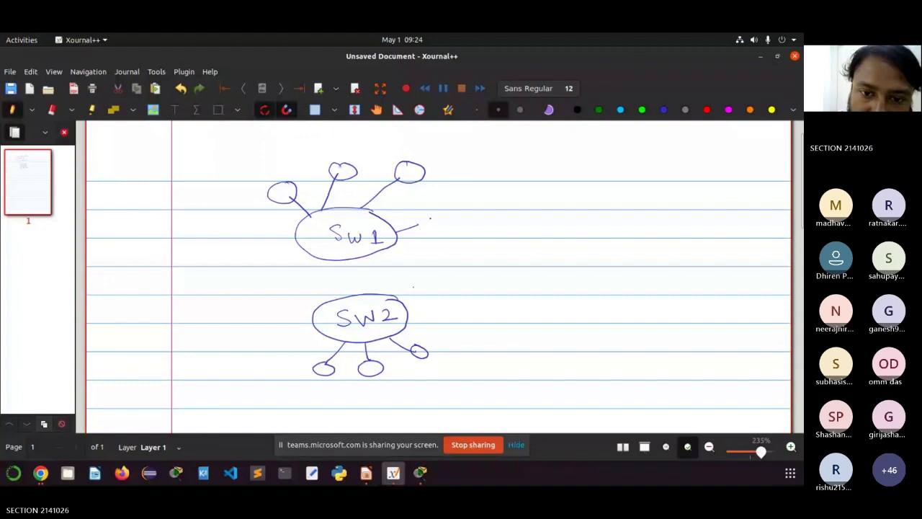
drag(431, 219, 425, 218)
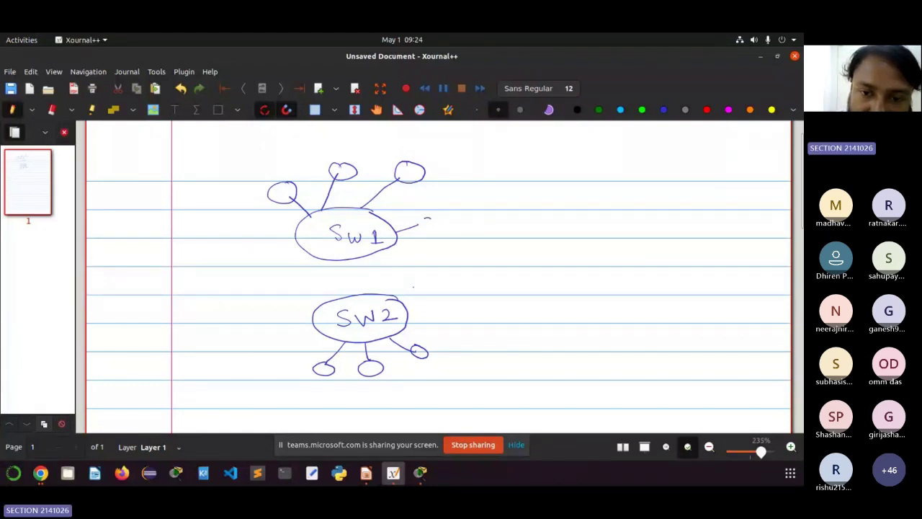
Step: Join Sw1 and Sw2 with a line and write 'server, 10' and 'client' beside them
mouse_move(429, 219)
mouse_down()
mouse_move(425, 225)
mouse_move(496, 218)
mouse_up()
click(445, 221)
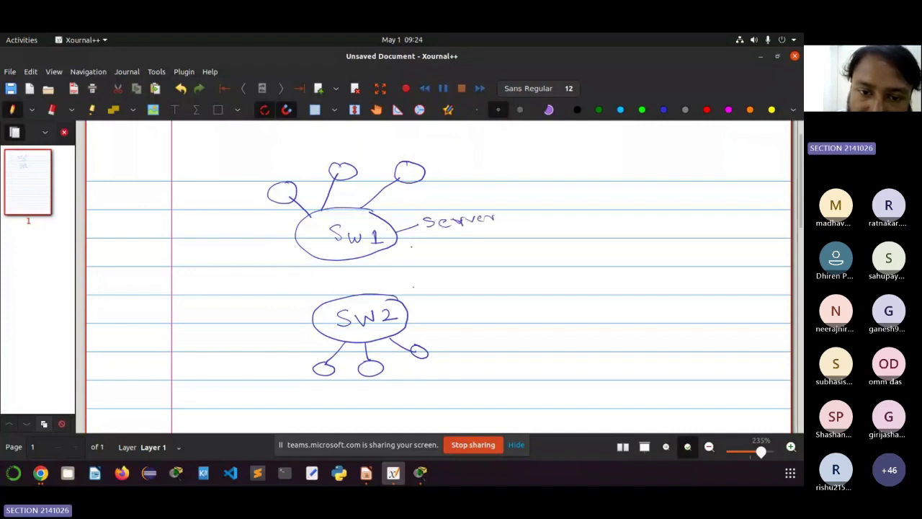
mouse_move(363, 261)
mouse_down()
mouse_move(362, 294)
mouse_move(425, 298)
mouse_move(441, 284)
mouse_move(439, 294)
mouse_move(467, 291)
mouse_move(479, 278)
mouse_move(507, 286)
mouse_up()
drag(497, 276, 510, 272)
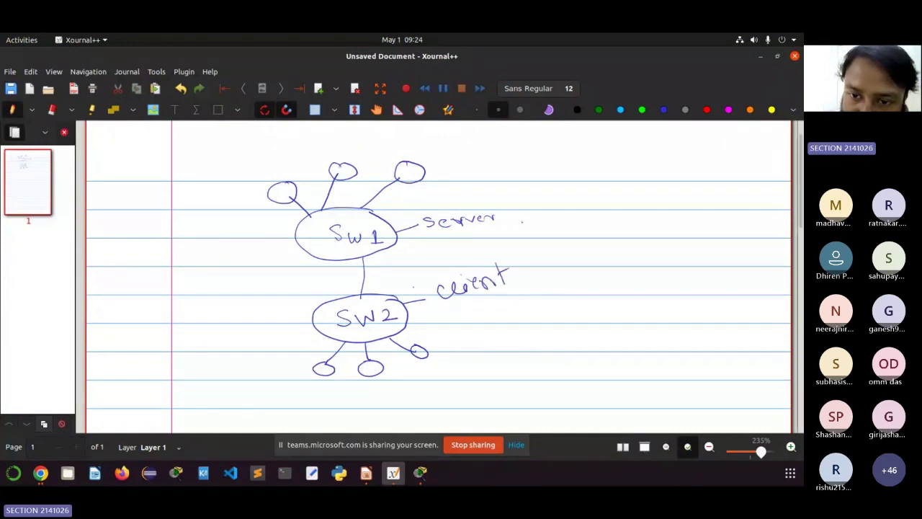
drag(505, 220, 505, 225)
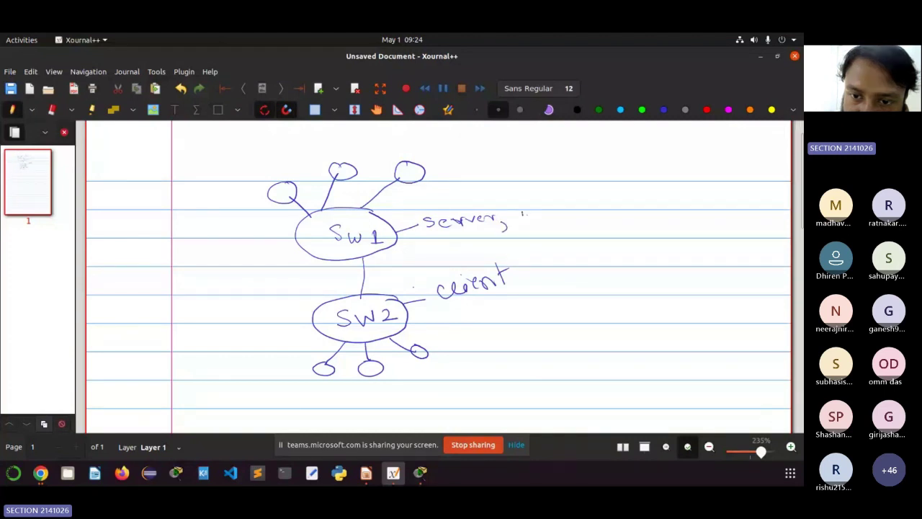
mouse_move(525, 211)
mouse_down()
mouse_move(527, 220)
mouse_move(534, 210)
mouse_move(554, 222)
mouse_move(590, 202)
mouse_up()
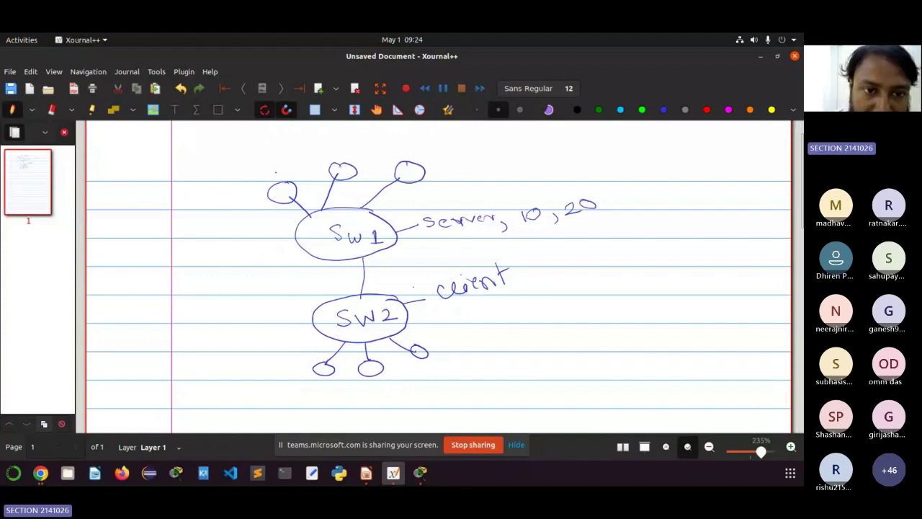
Step: Label Sw1's top nodes with 10 and 10
mouse_move(276, 171)
mouse_down()
mouse_move(280, 179)
mouse_move(290, 167)
mouse_up()
mouse_move(342, 150)
mouse_down()
mouse_move(345, 157)
mouse_move(350, 146)
mouse_up()
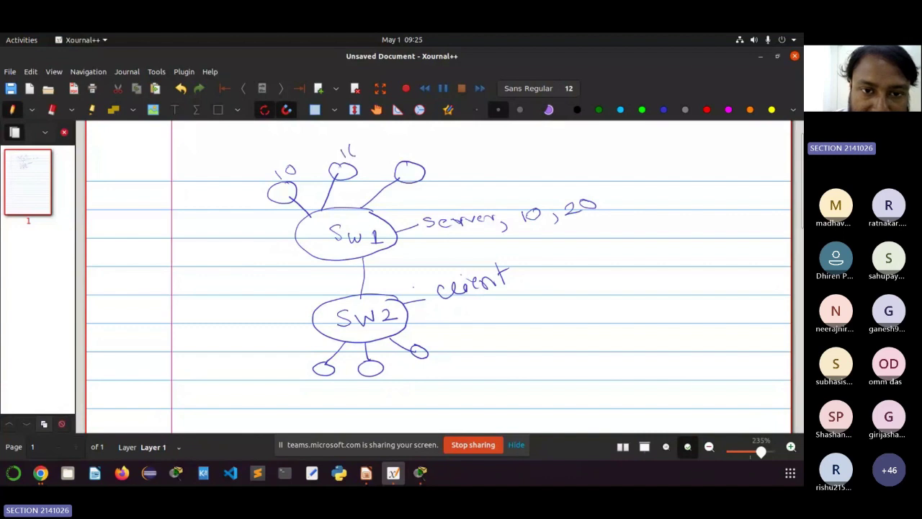
mouse_move(416, 149)
mouse_down()
mouse_move(408, 152)
mouse_move(418, 157)
mouse_move(430, 143)
mouse_up()
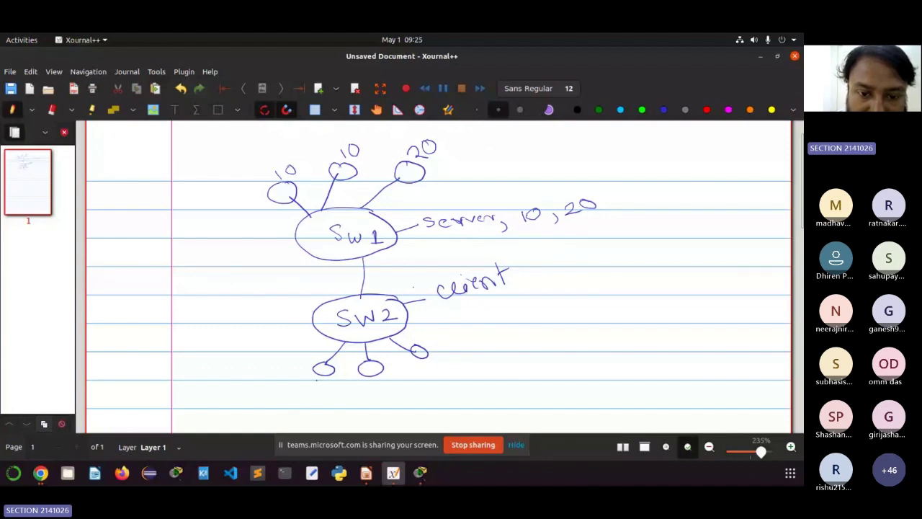
Step: Tag Sw2's three nodes 10, 20 and 20
drag(315, 380, 316, 392)
drag(332, 379, 331, 380)
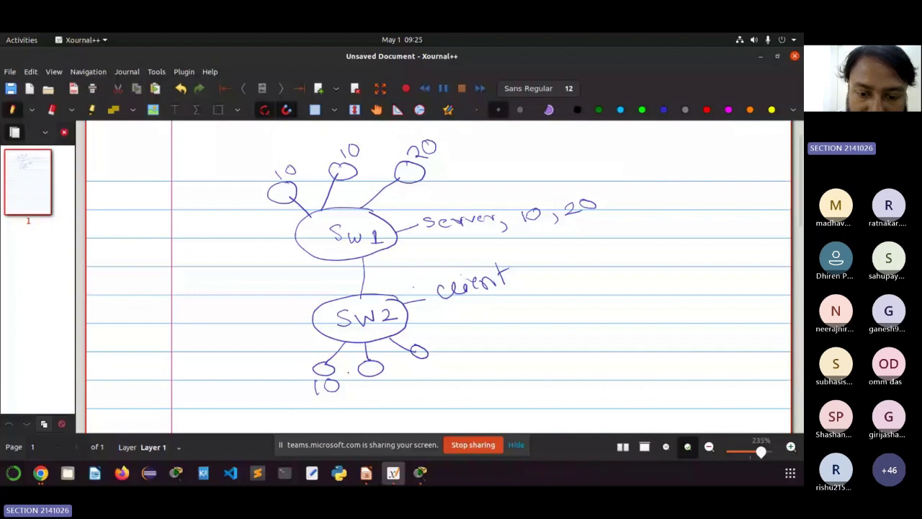
drag(375, 375, 384, 387)
drag(392, 374, 391, 375)
drag(428, 358, 436, 369)
drag(445, 356, 445, 357)
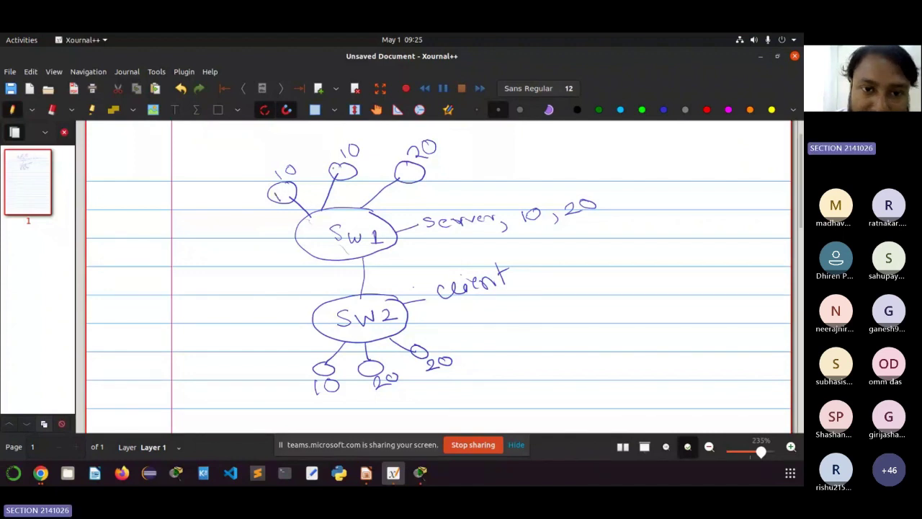
Step: Number the node circles 1, 2 and 3
drag(334, 174, 350, 171)
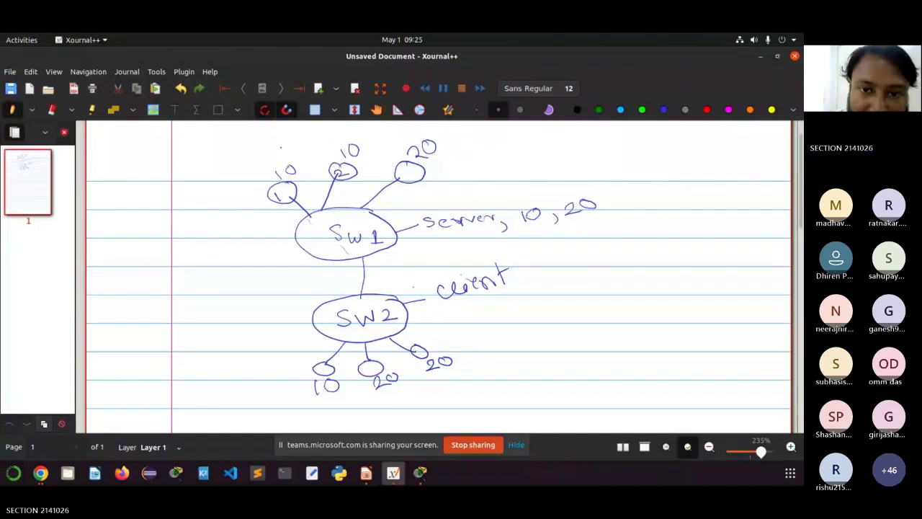
drag(406, 168, 408, 177)
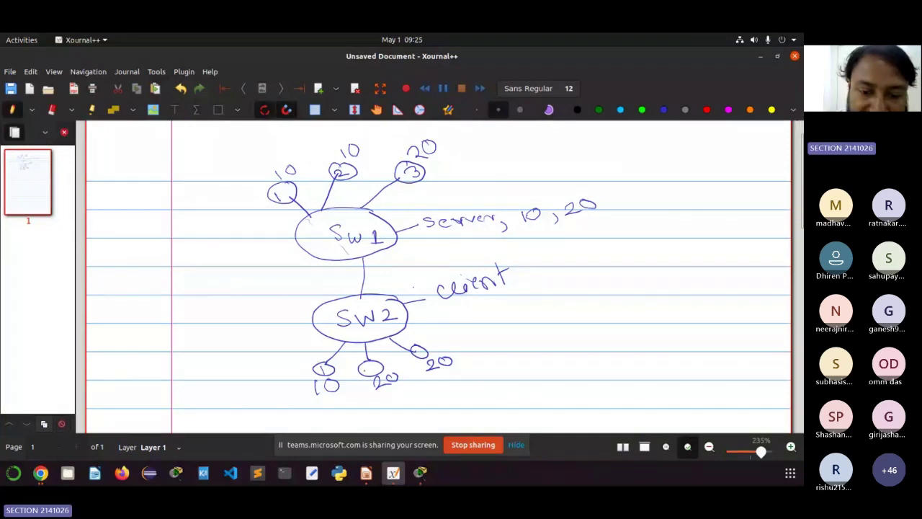
drag(365, 365, 376, 373)
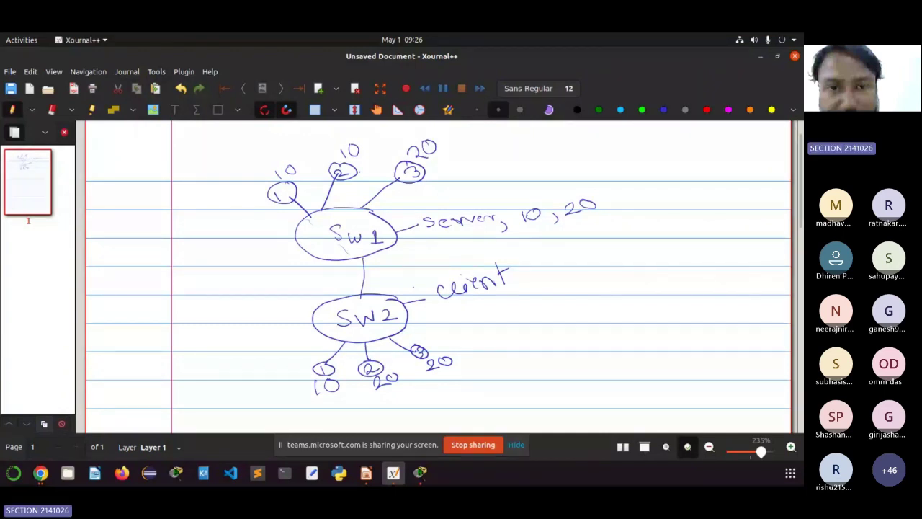
Step: In Packet Tracer, select all devices and links of the five-switch topology and confirm their deletion
key(alt+Tab)
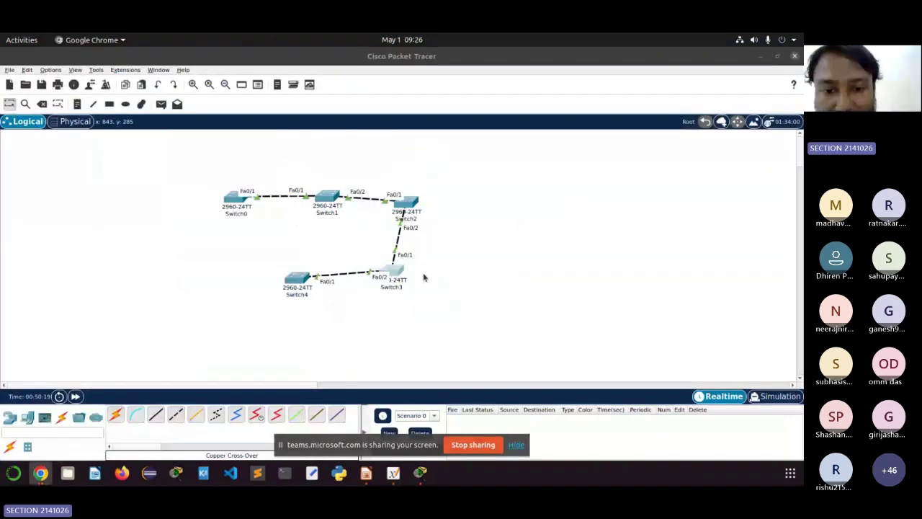
click(487, 344)
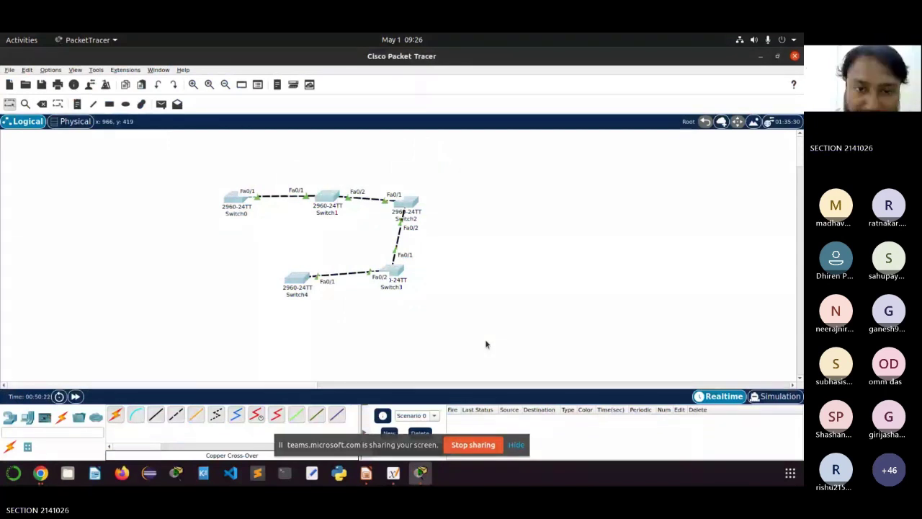
key(ctrl+a)
key(Delete)
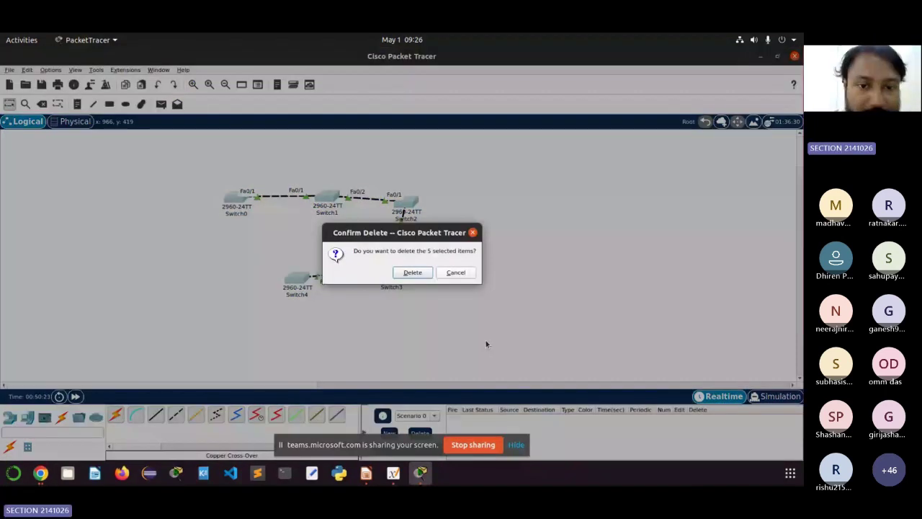
key(Return)
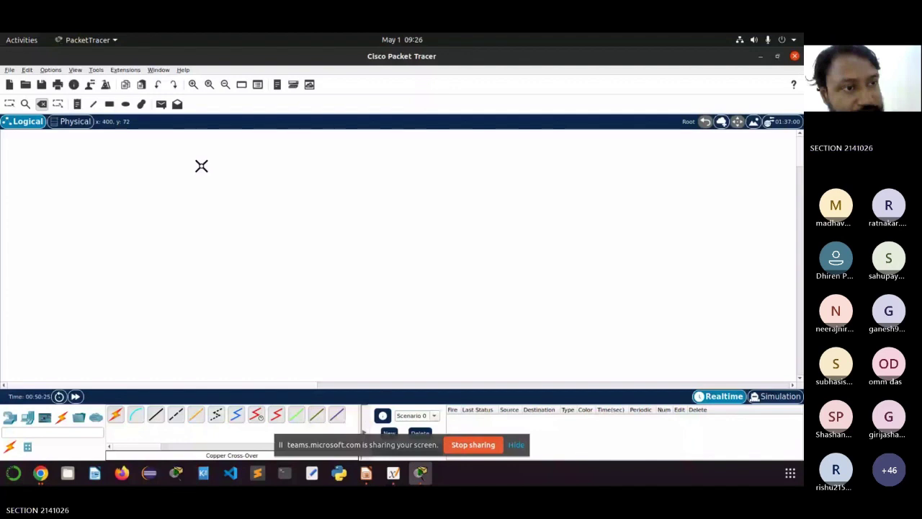
key(Escape)
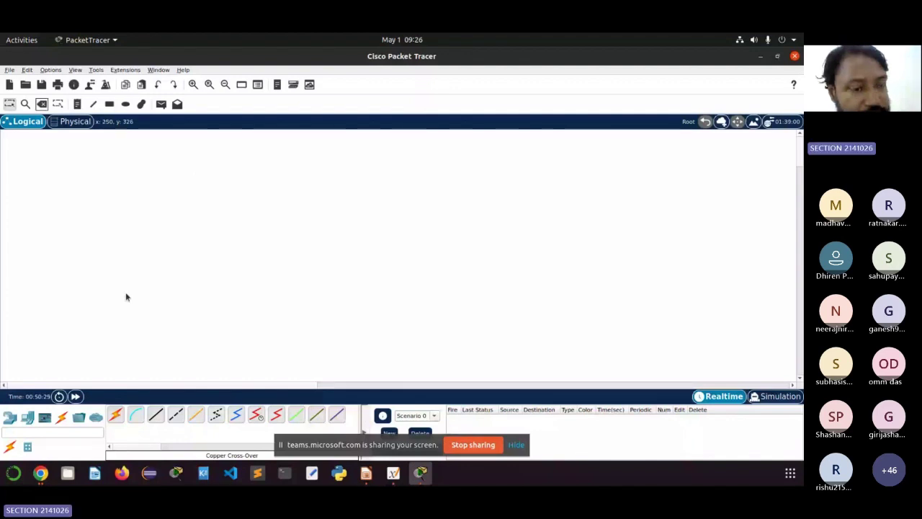
Step: Place two 2960 switches, Switch5 and Switch6, one above the other
click(10, 416)
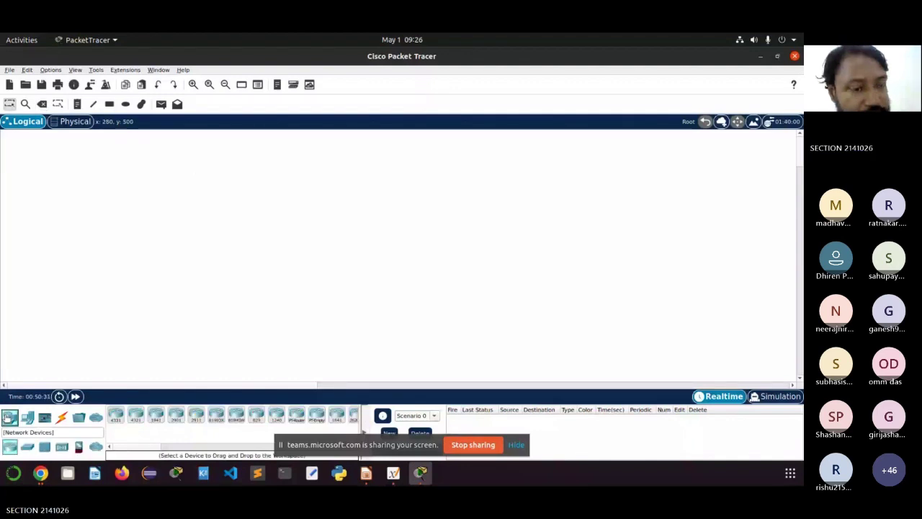
click(27, 447)
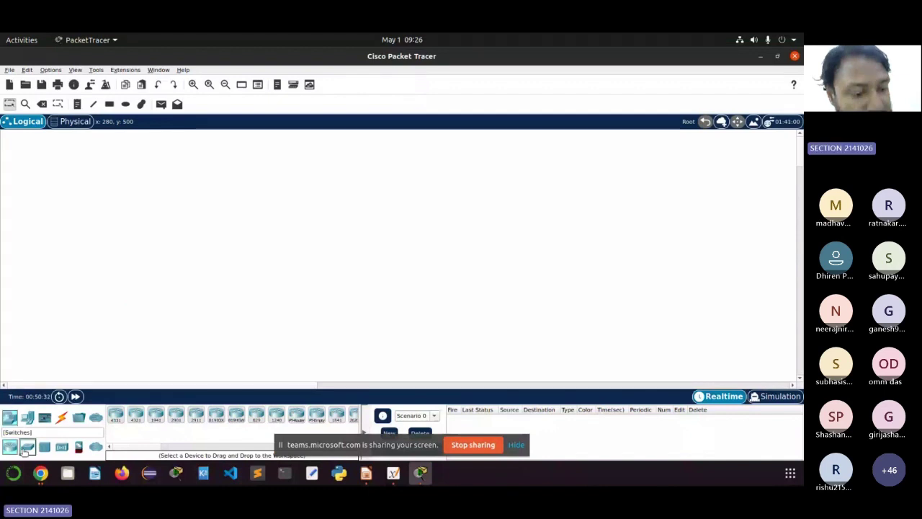
click(113, 418)
click(250, 220)
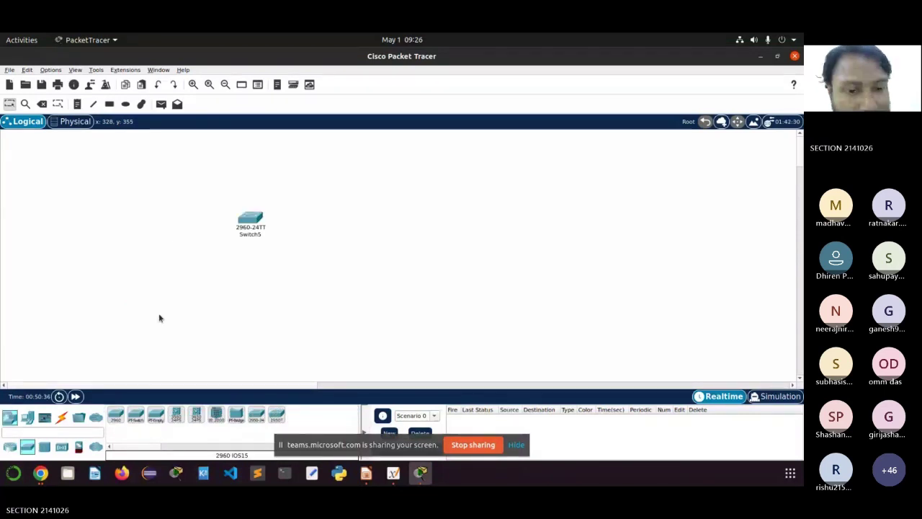
click(115, 415)
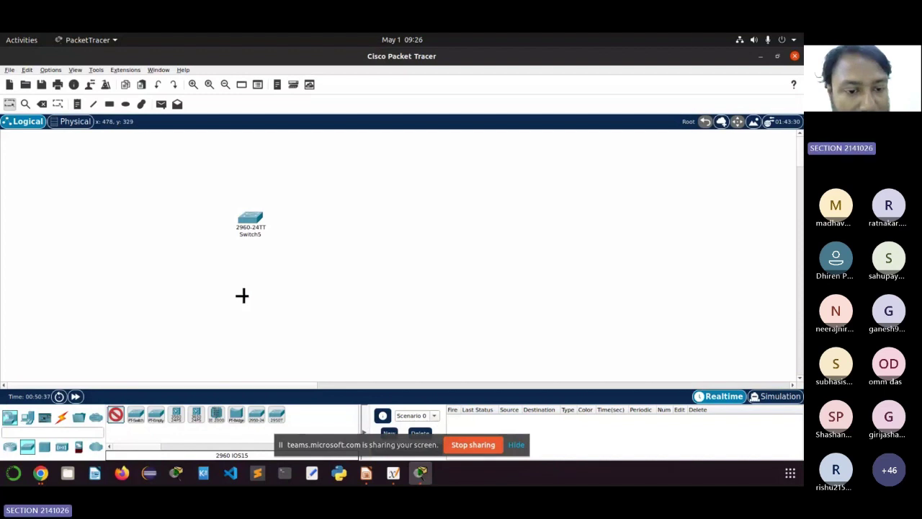
click(242, 297)
Step: Place three generic PCs, PC0 to PC2, above Switch5
click(27, 417)
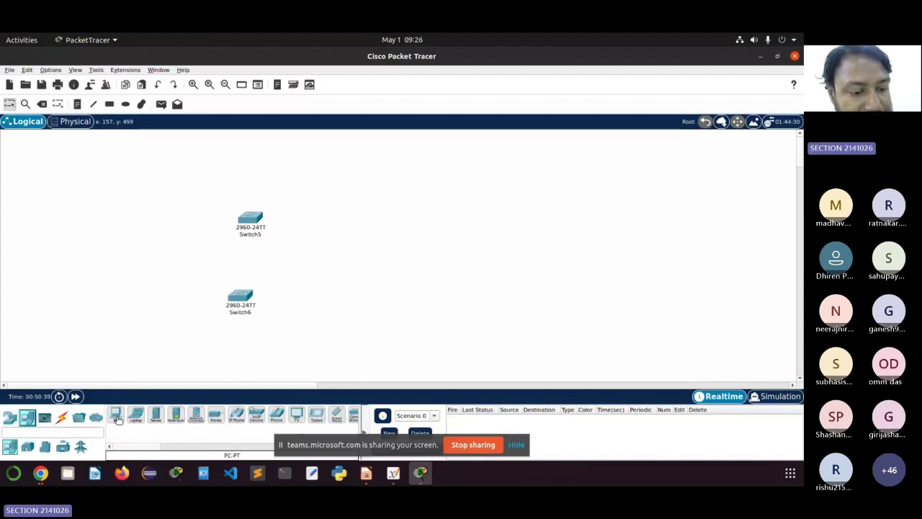
click(115, 415)
click(185, 174)
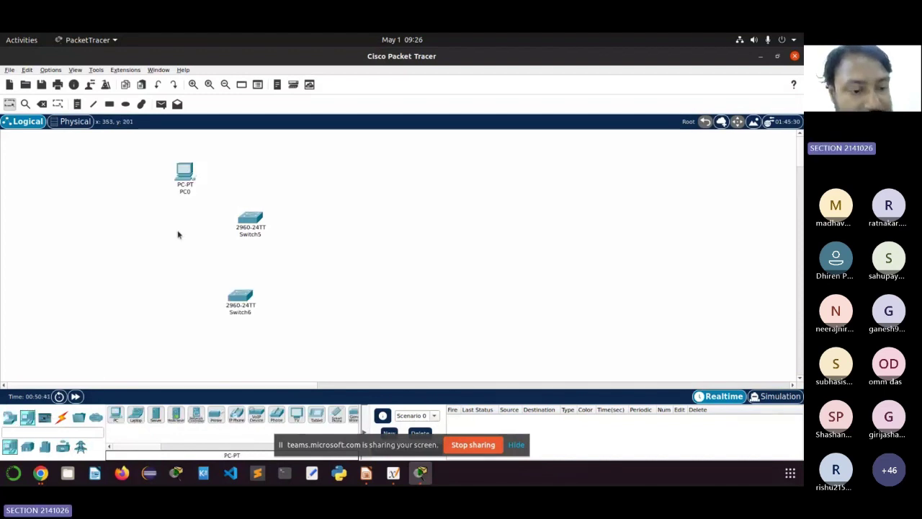
click(115, 415)
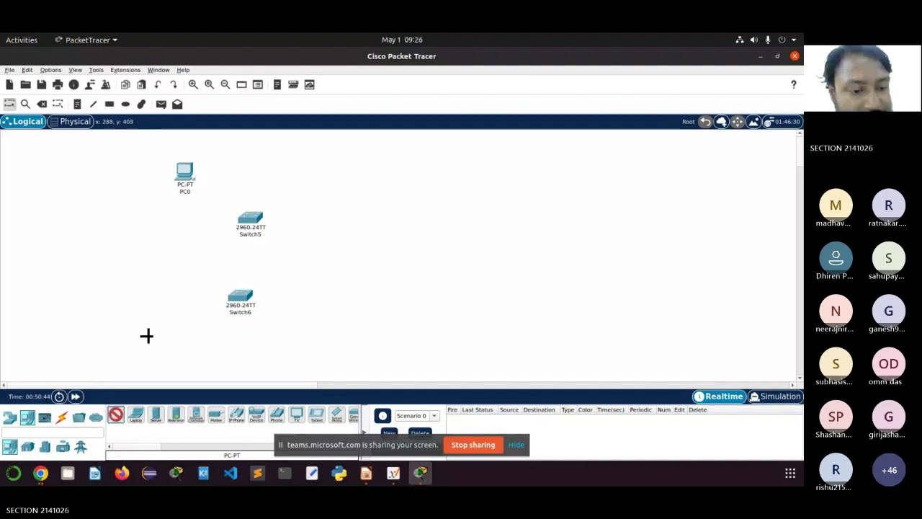
click(222, 167)
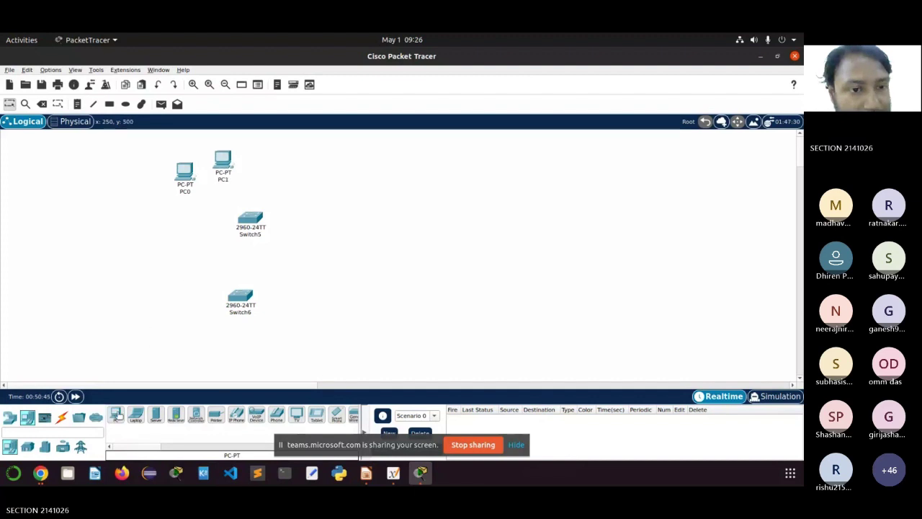
click(283, 171)
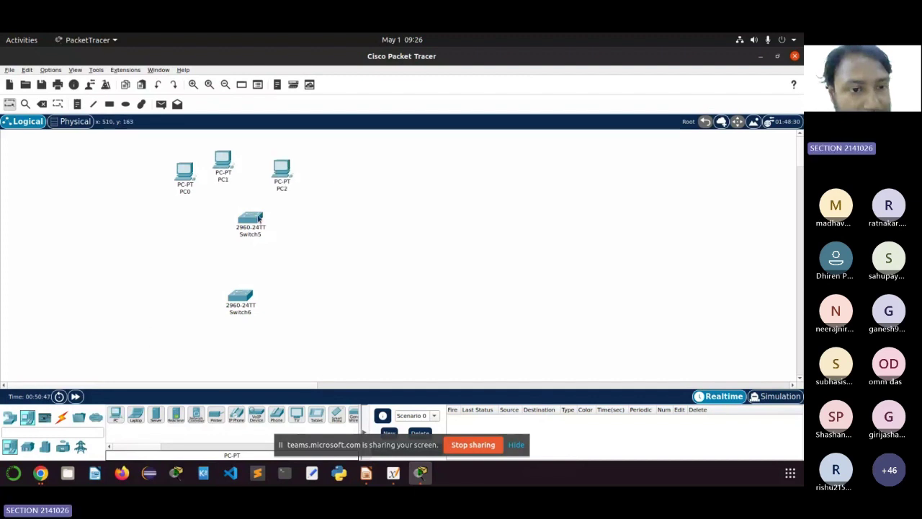
Step: Place three more PCs, PC3 to PC5, below Switch6
click(116, 415)
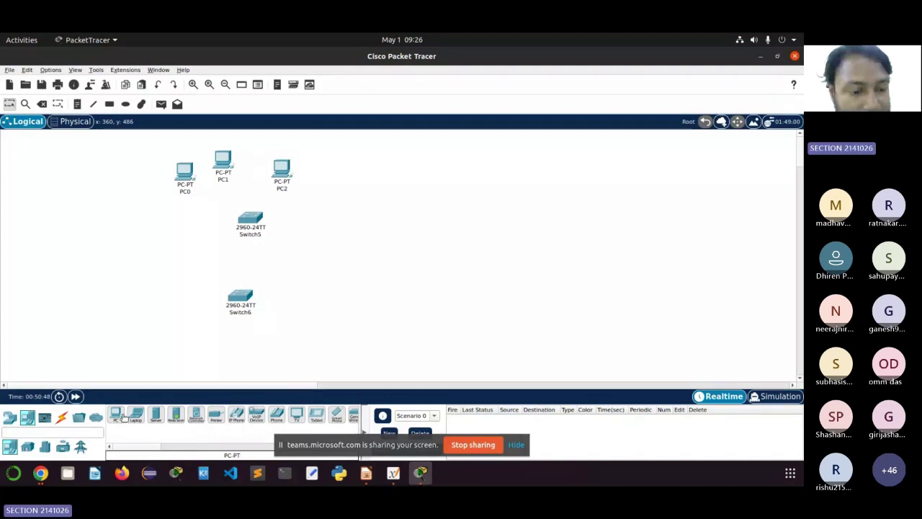
click(170, 342)
click(116, 415)
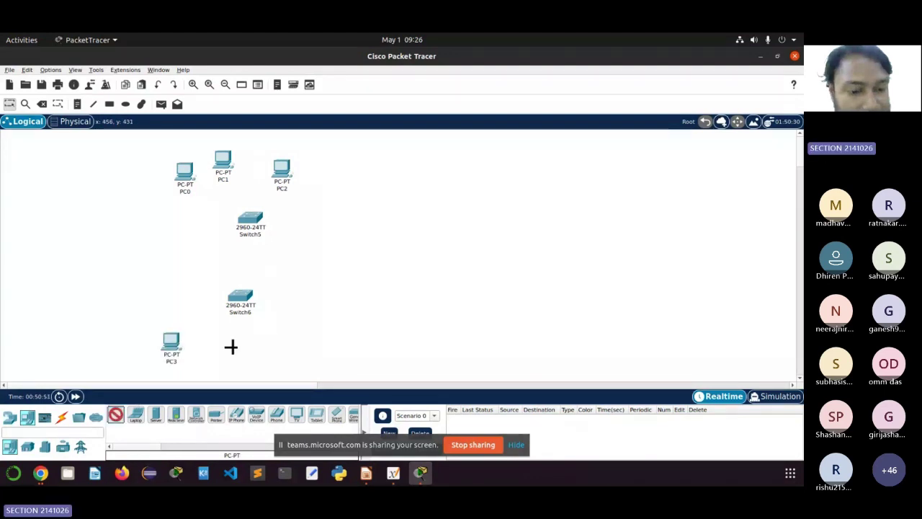
click(231, 346)
click(294, 343)
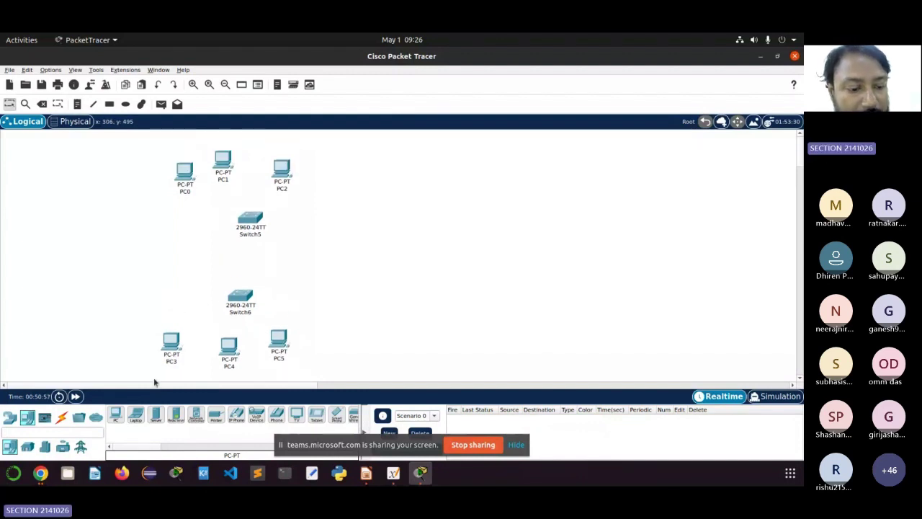
click(62, 417)
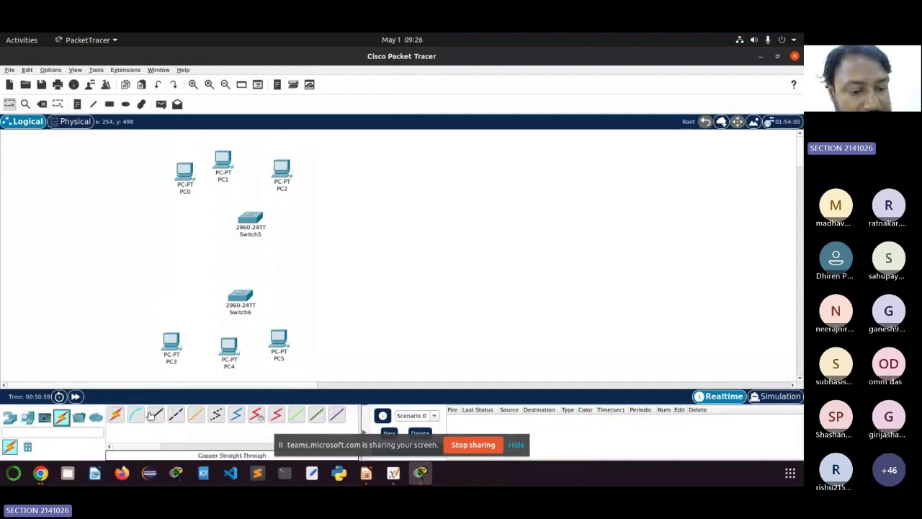
Step: Cable PC0, PC1 and PC2 to Switch5 ports Fa0/1, Fa0/2 and Fa0/3 with straight-through copper
click(251, 214)
click(280, 63)
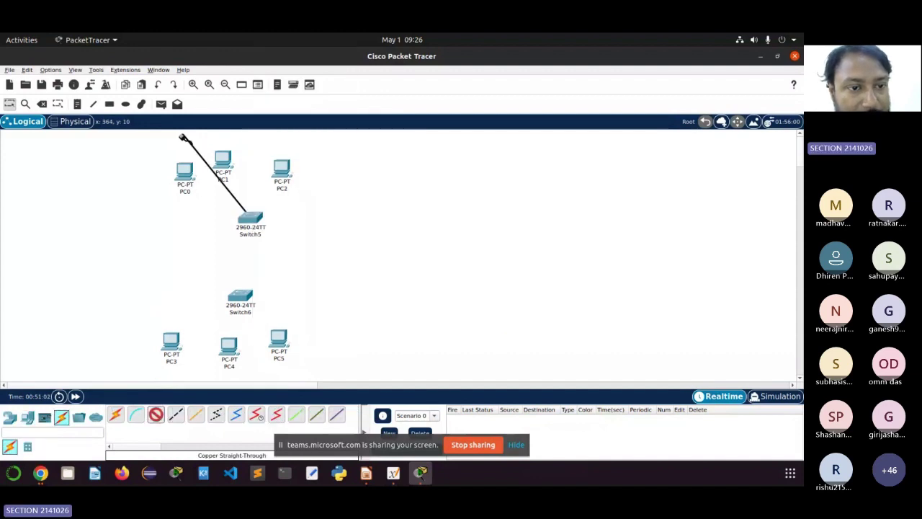
click(187, 172)
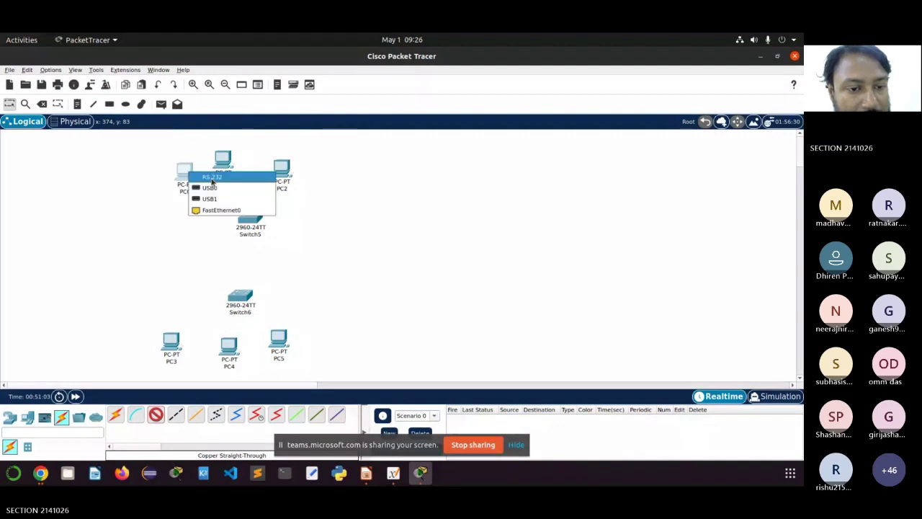
click(221, 210)
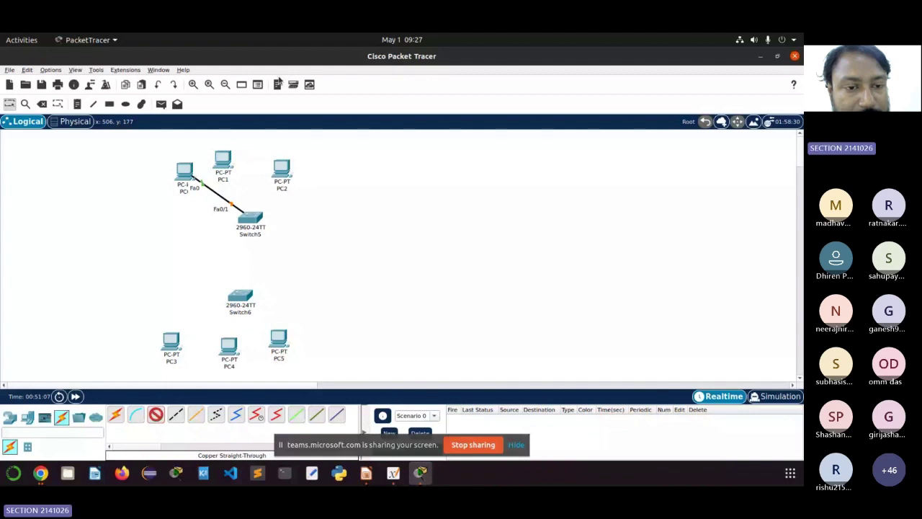
click(223, 161)
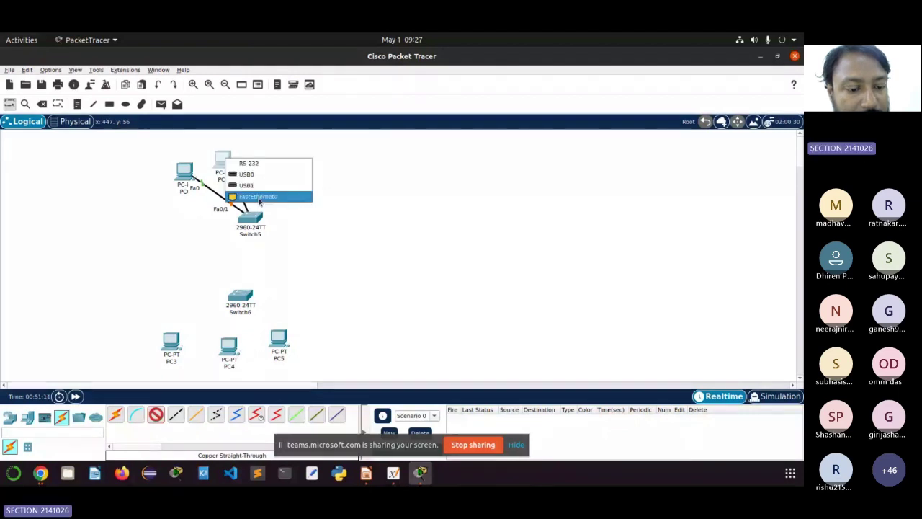
click(258, 197)
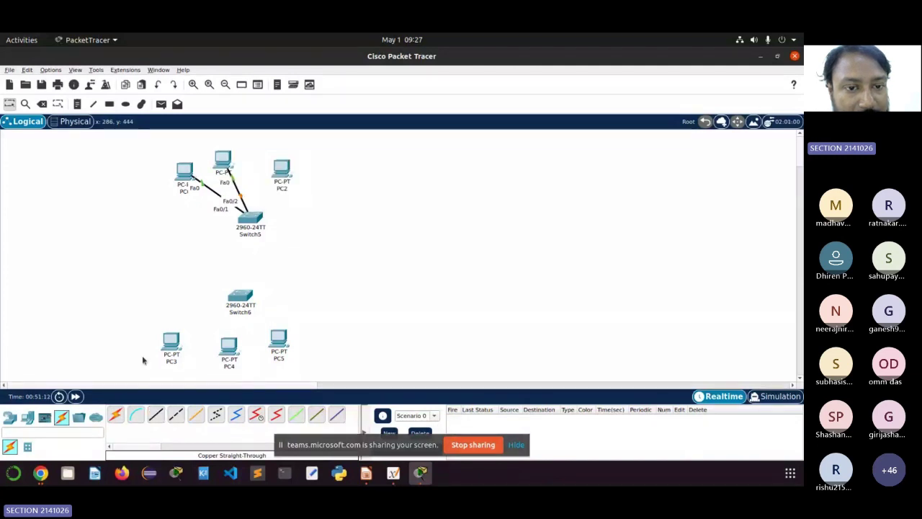
click(251, 216)
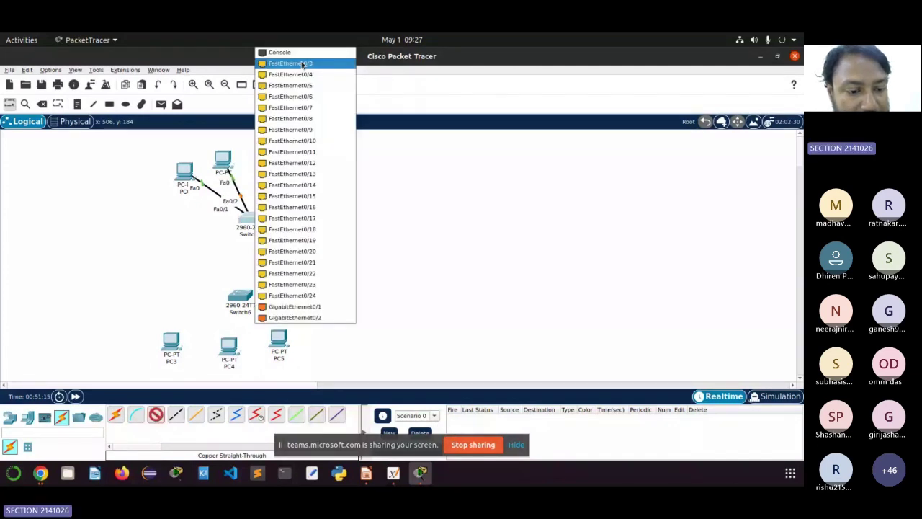
click(302, 64)
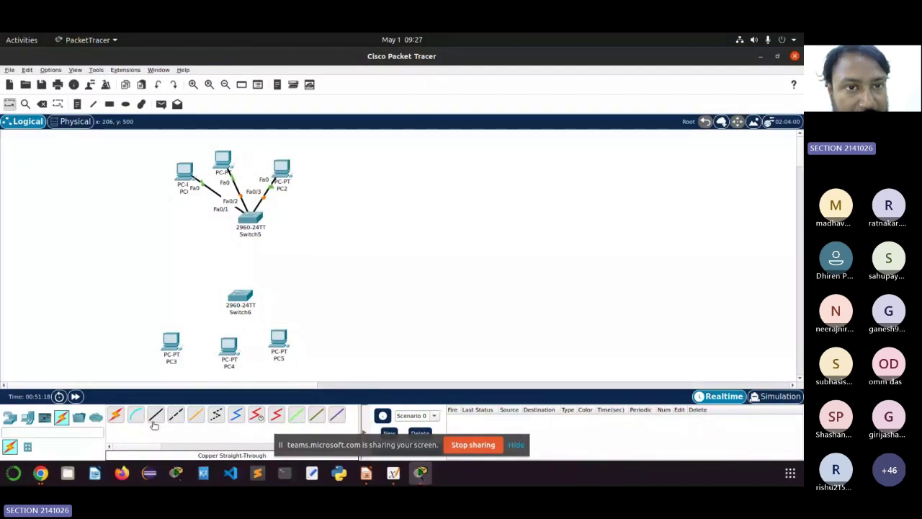
Step: Cable PC3, PC4 and PC5 to Switch6 ports Fa0/1, Fa0/2 and Fa0/3 with straight-through copper
click(156, 415)
click(251, 217)
click(266, 263)
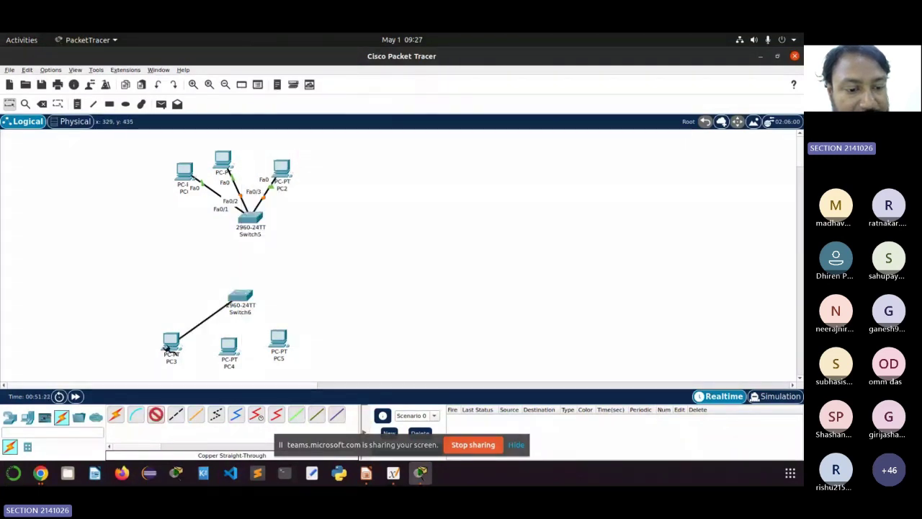
click(165, 348)
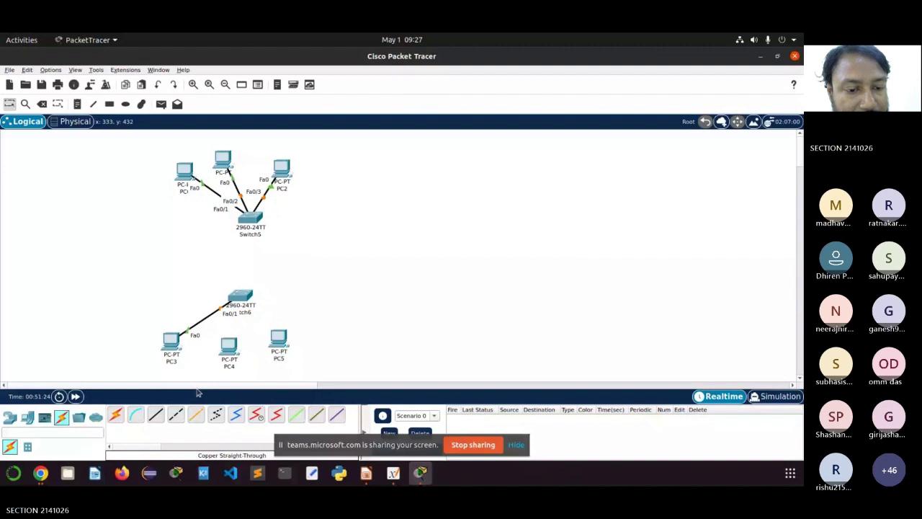
click(156, 415)
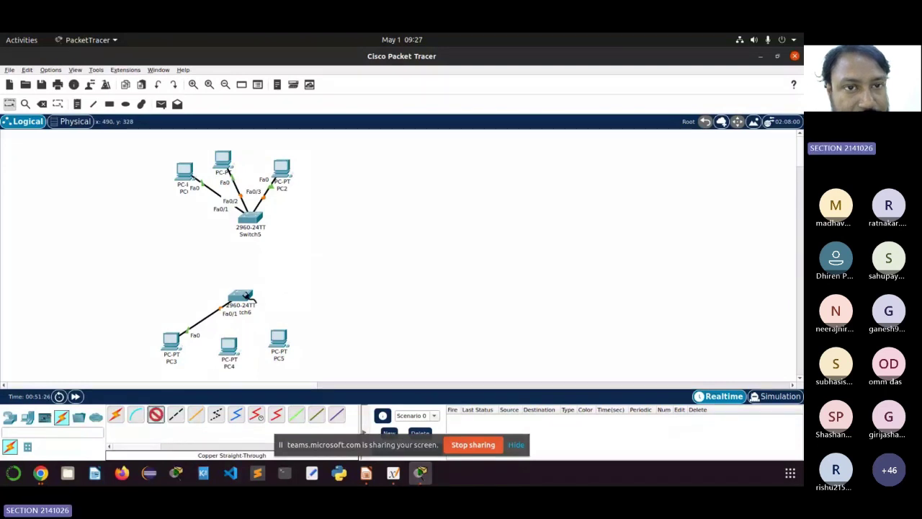
click(247, 295)
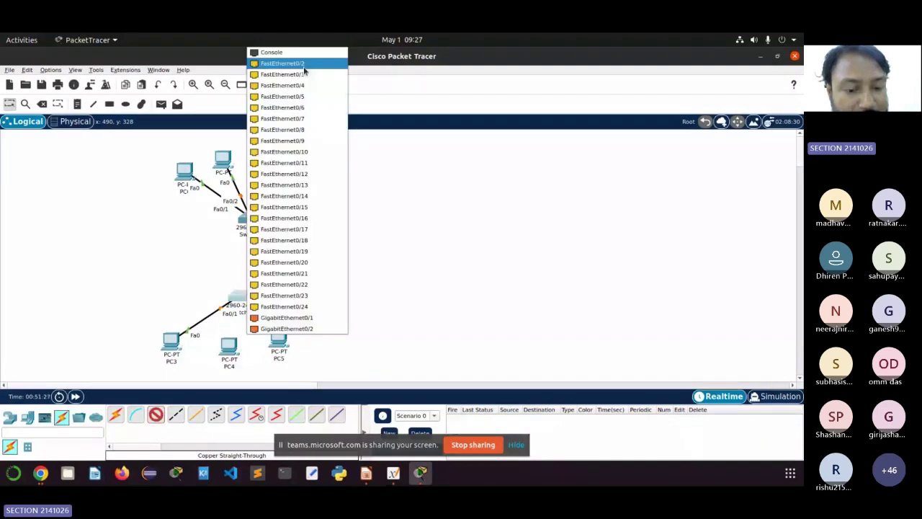
click(303, 65)
click(230, 348)
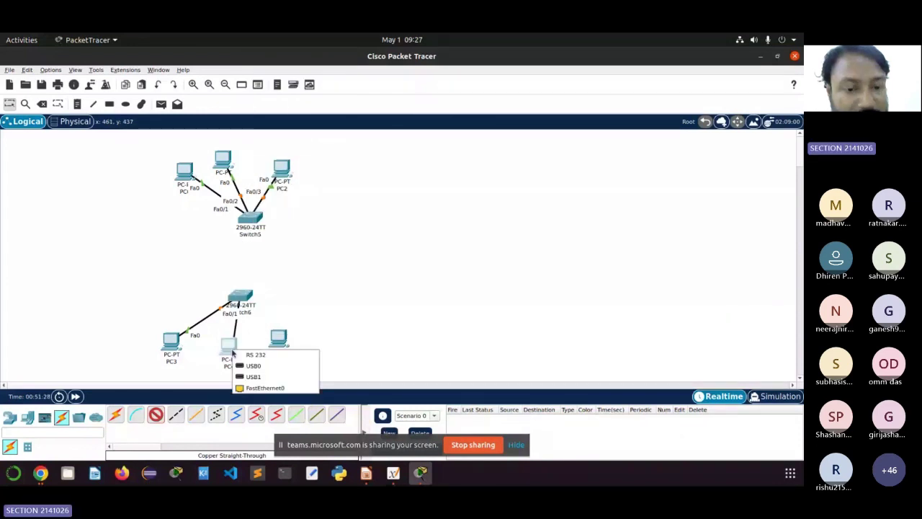
click(265, 387)
click(240, 295)
click(280, 338)
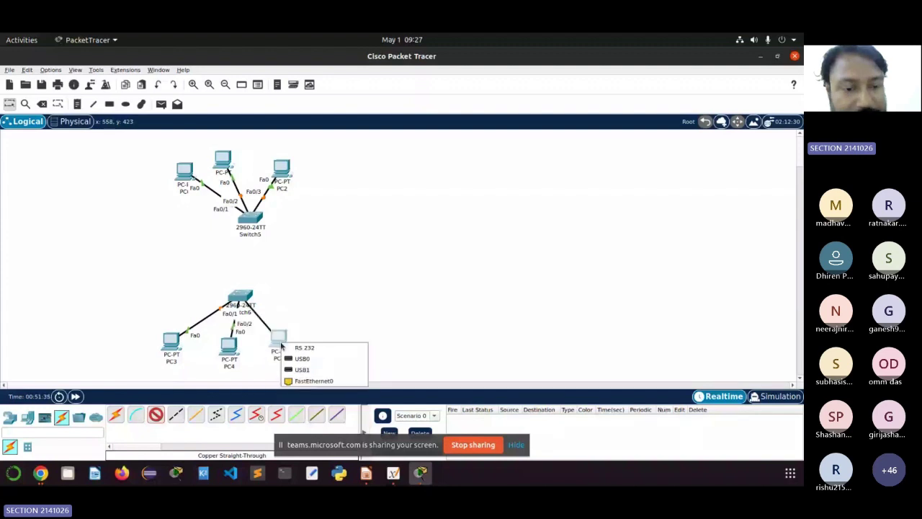
click(313, 380)
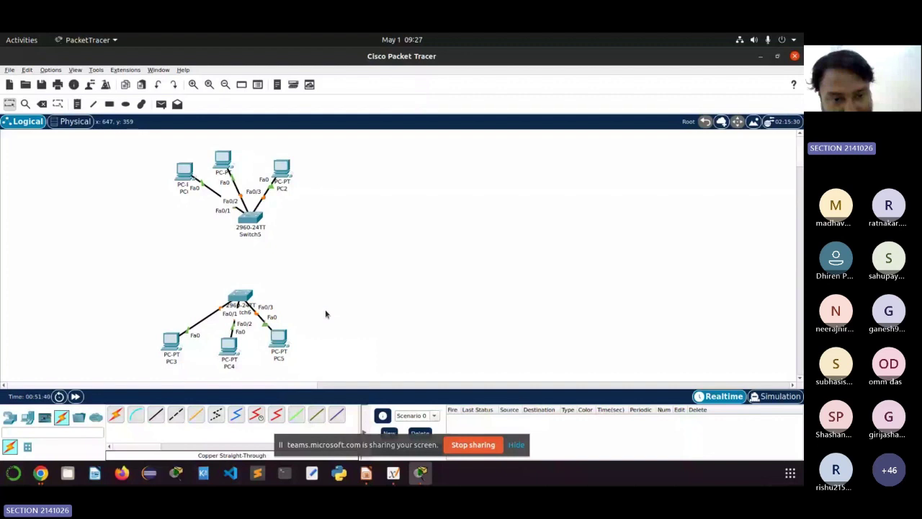
Step: Join Switch6 Fa0/4 to Switch5 Fa0/4 with a copper crossover cable, then check PC0's window
click(176, 416)
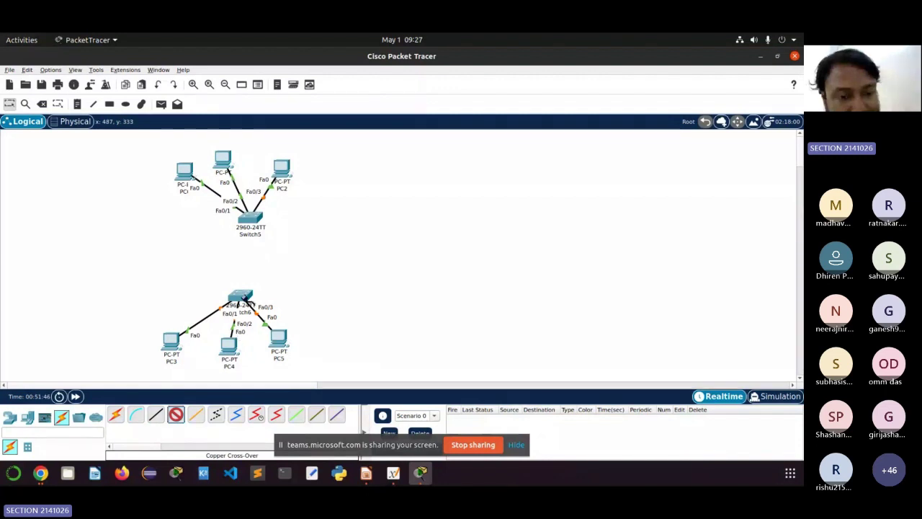
click(243, 299)
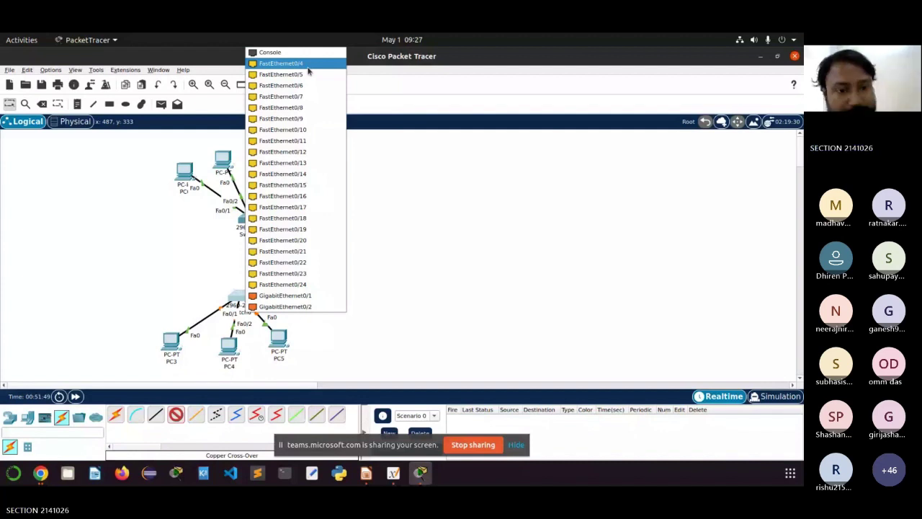
click(281, 64)
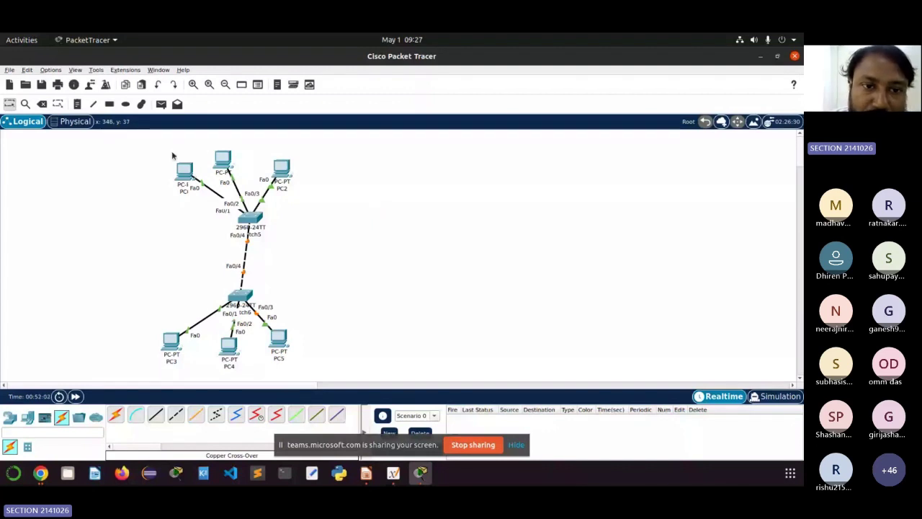
click(183, 170)
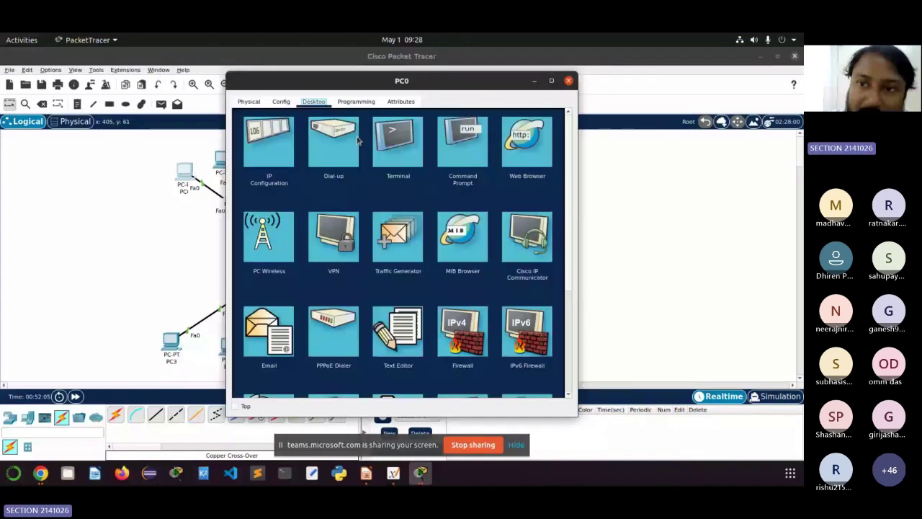
click(278, 166)
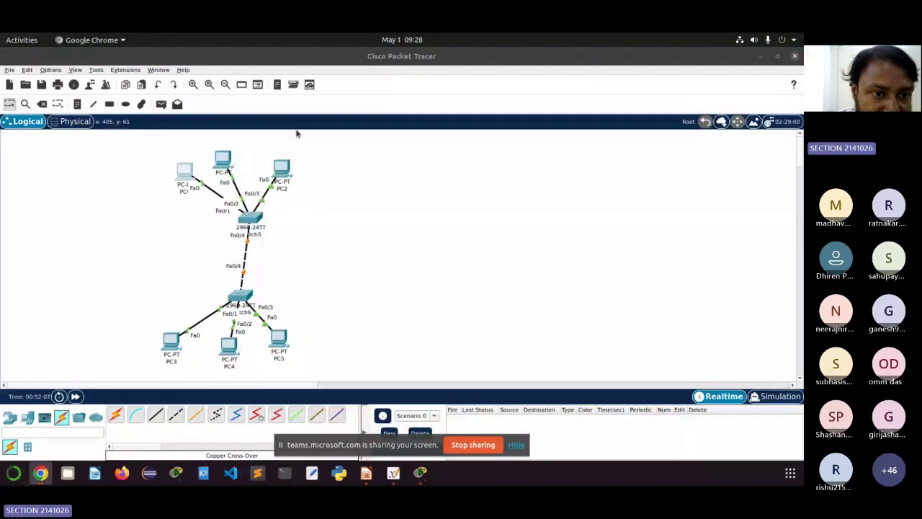
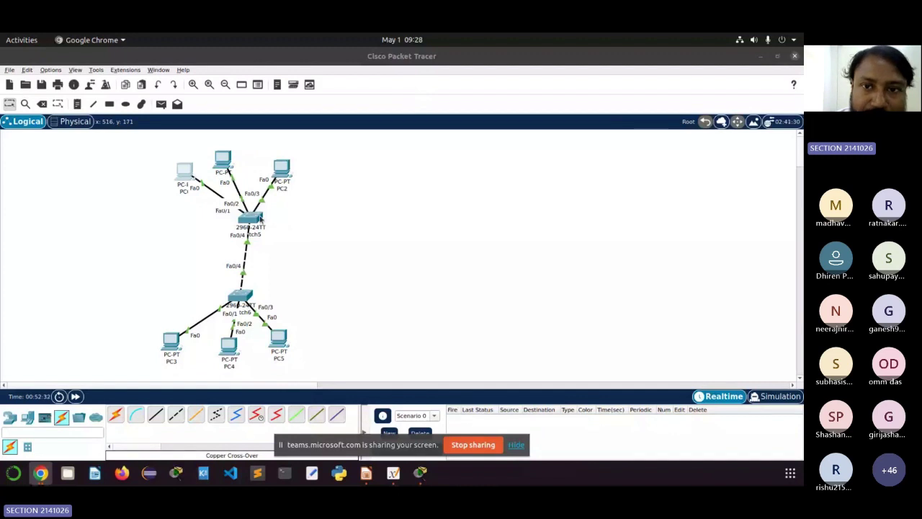
Step: Open Switch5's CLI and reach global configuration mode with en and config term
click(253, 218)
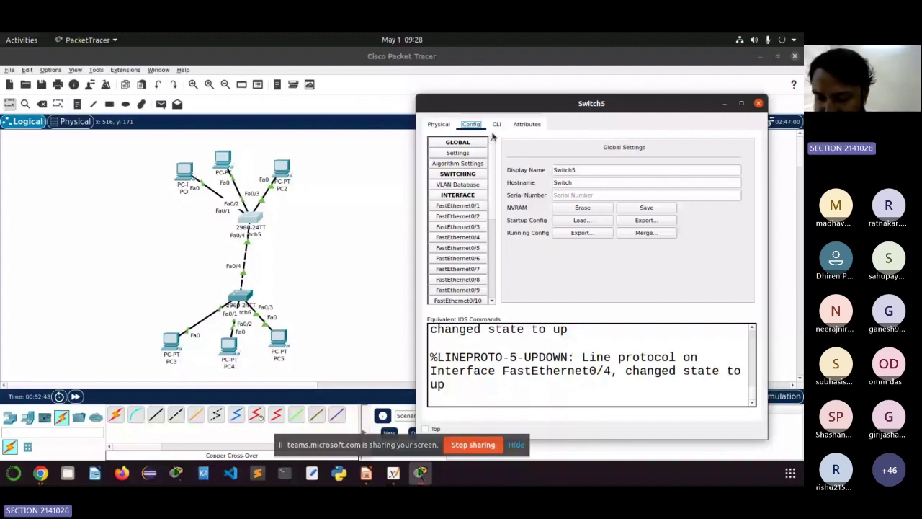
click(496, 125)
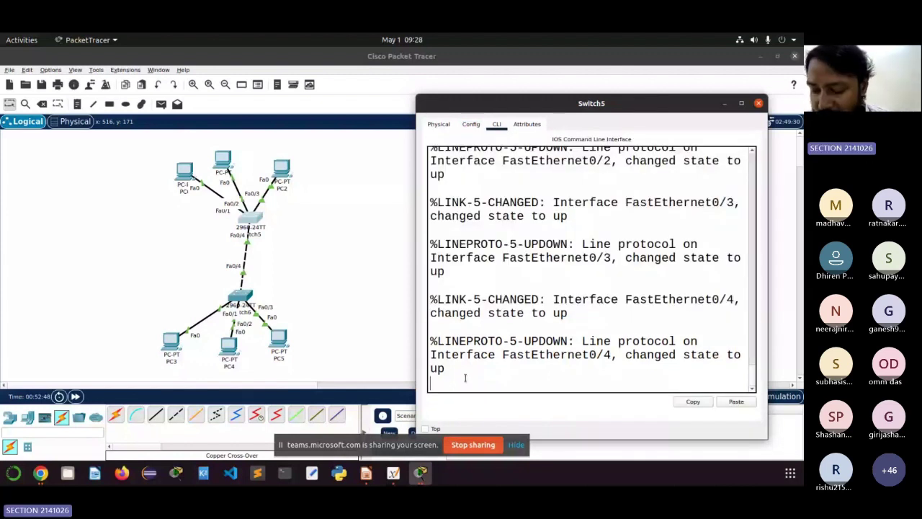
key(Return)
key(Return)
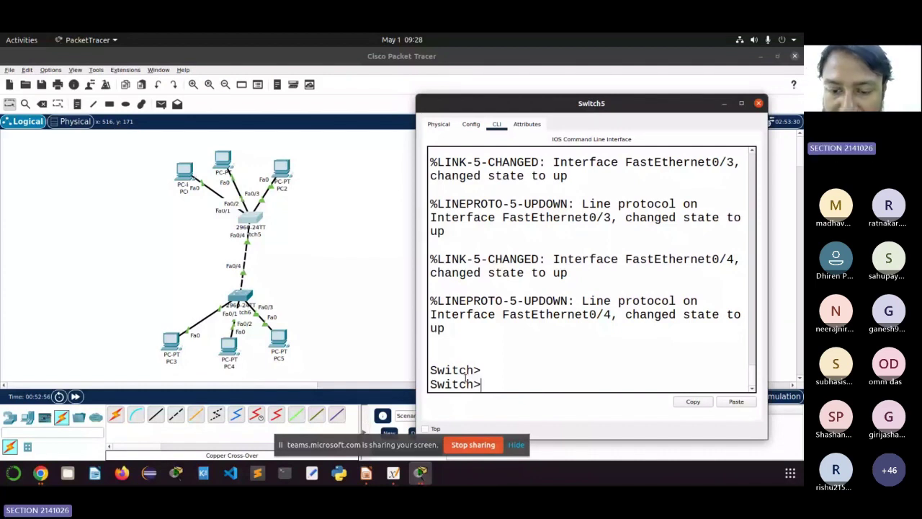
text(en)
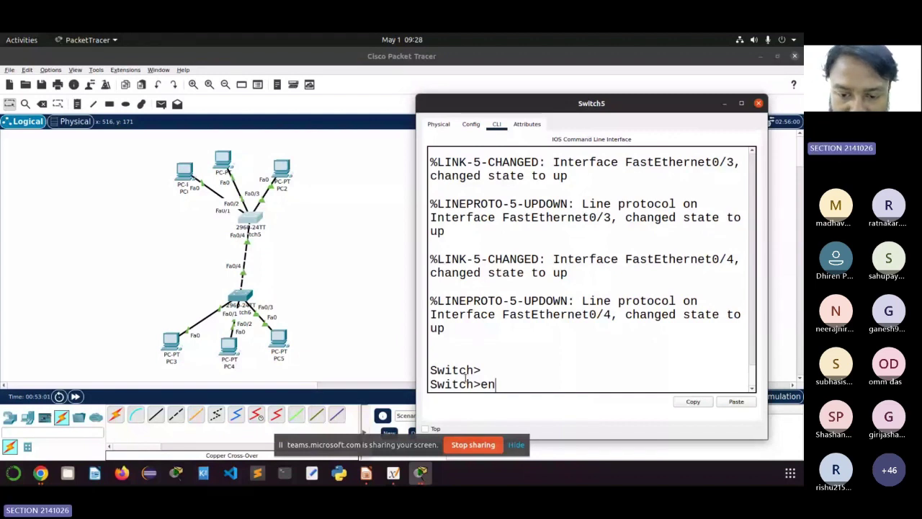
key(Return)
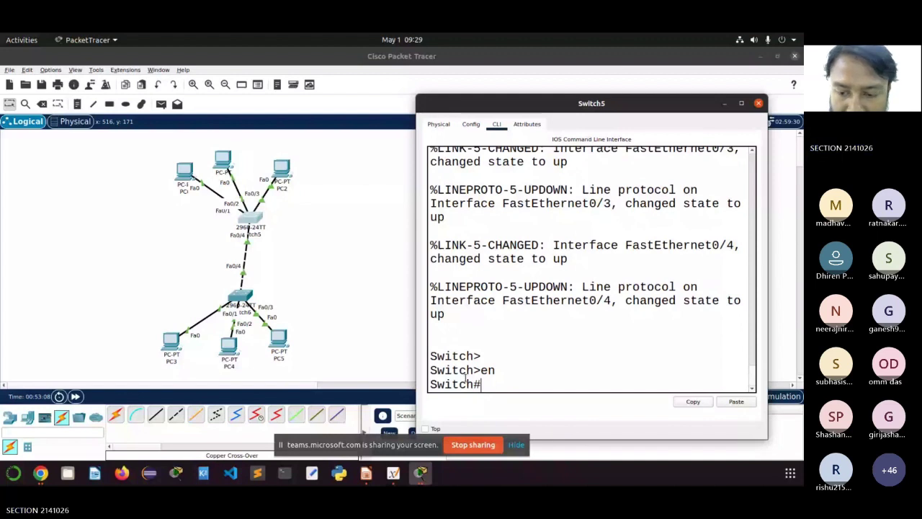
text(con)
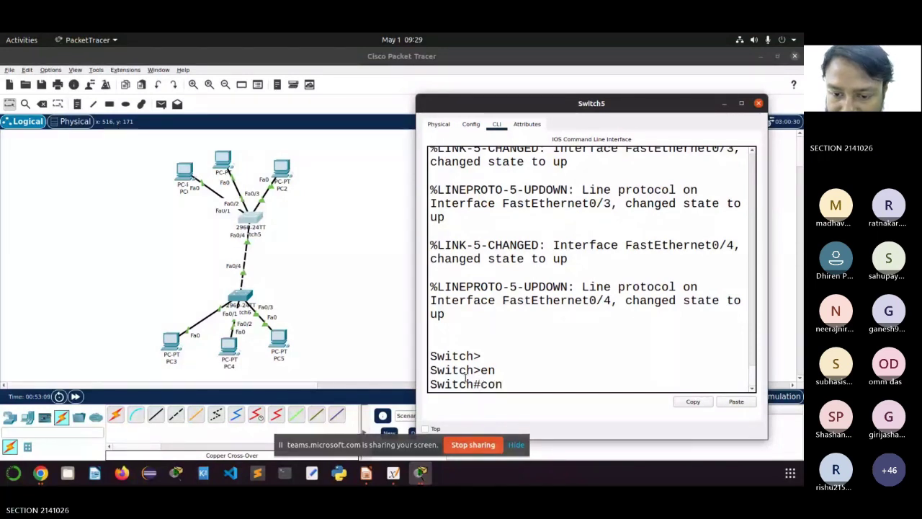
text(fig term)
key(Return)
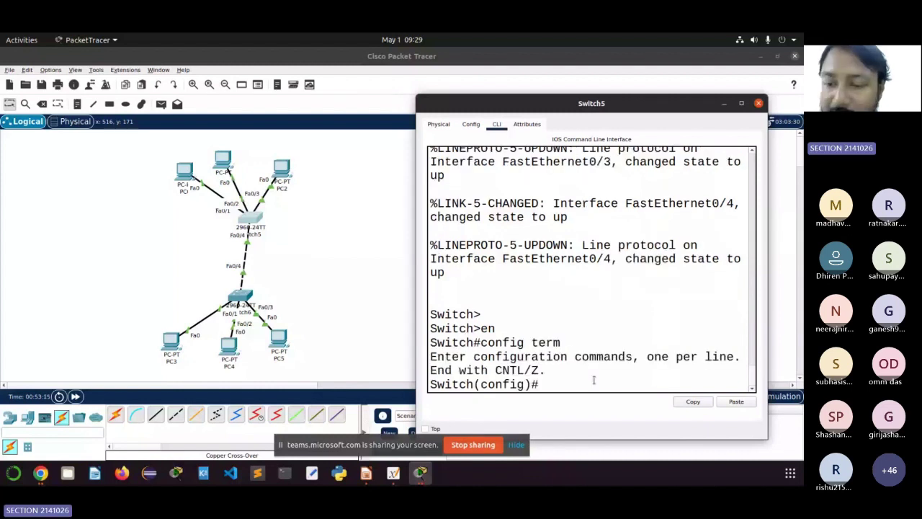
scroll(584, 373, down, 1)
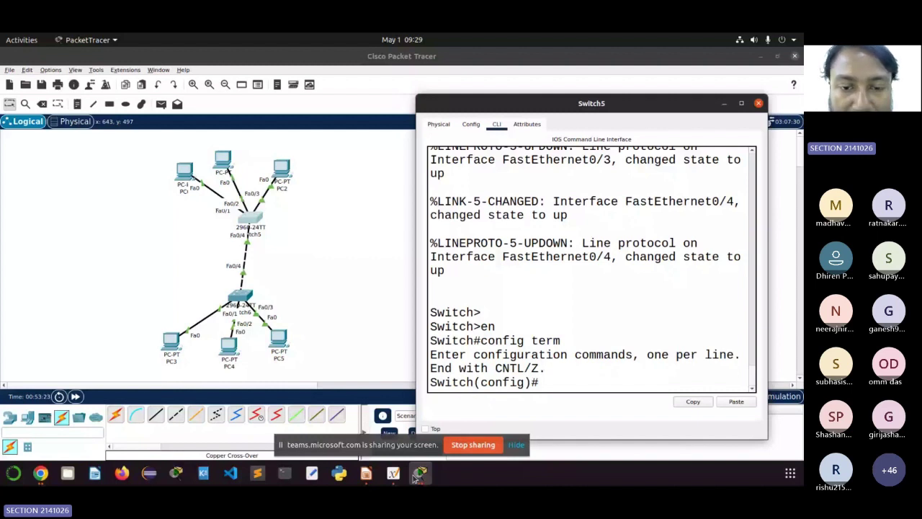
Step: Erase the switch numbers on the whiteboard sketch and rewrite them as SW5 and SW6
click(394, 473)
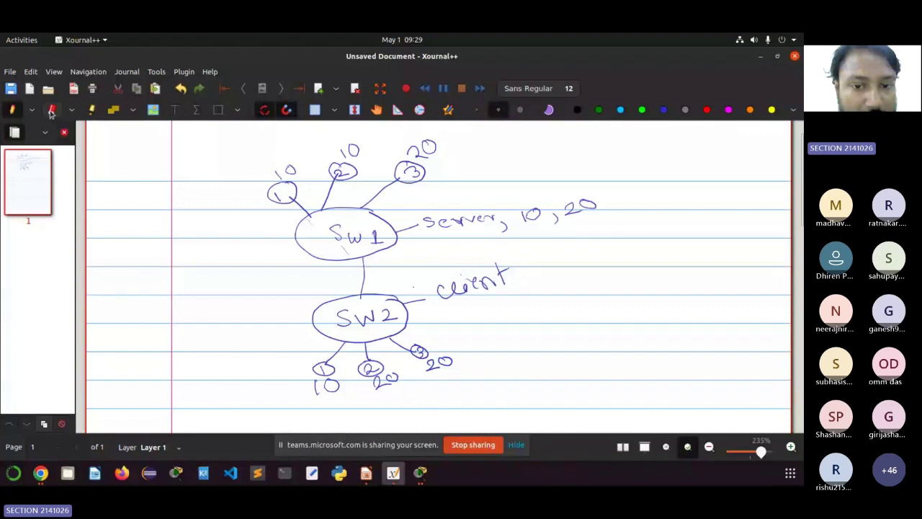
click(51, 111)
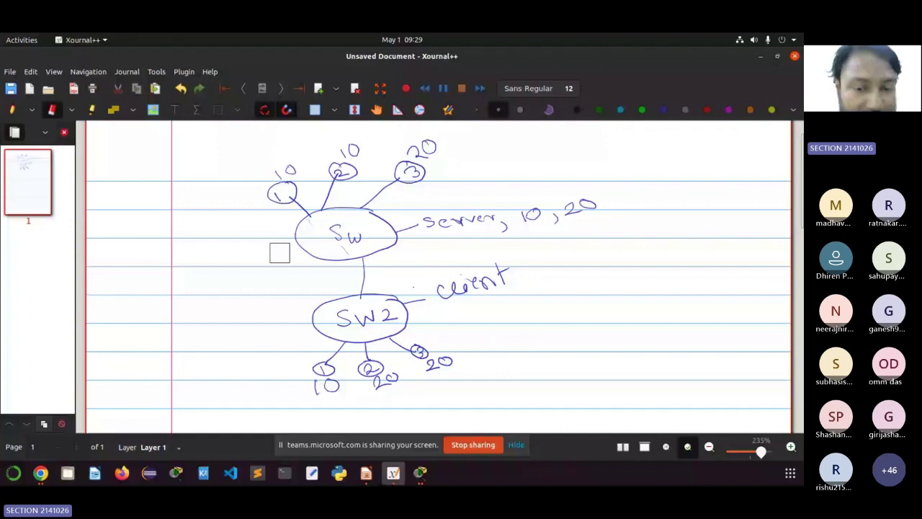
drag(383, 309, 394, 325)
click(13, 109)
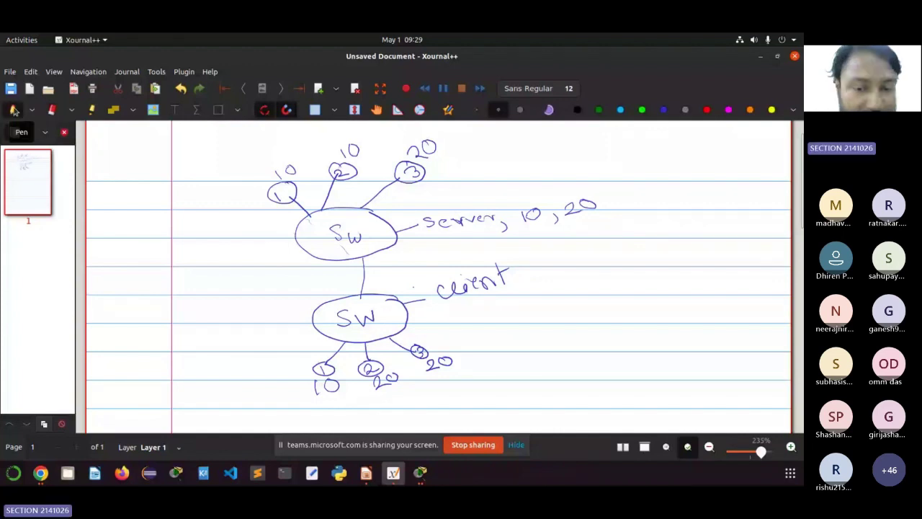
drag(374, 227, 367, 242)
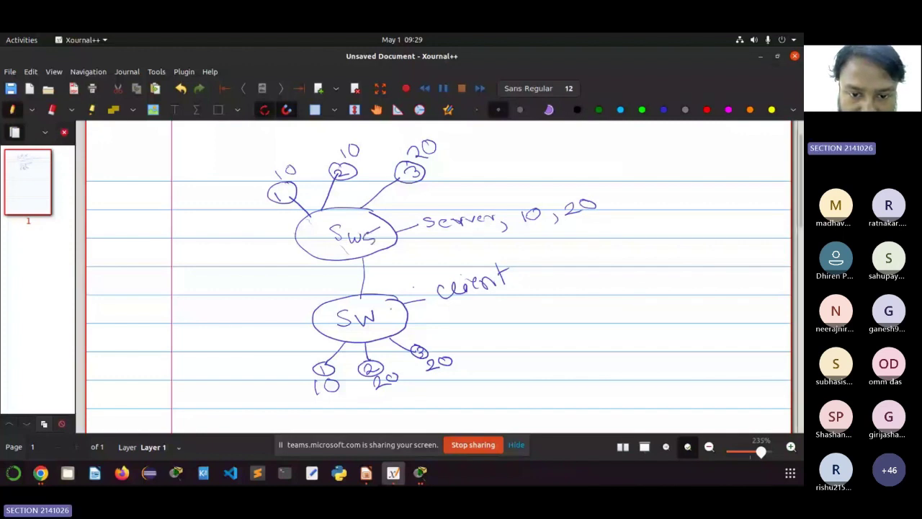
drag(392, 310, 384, 316)
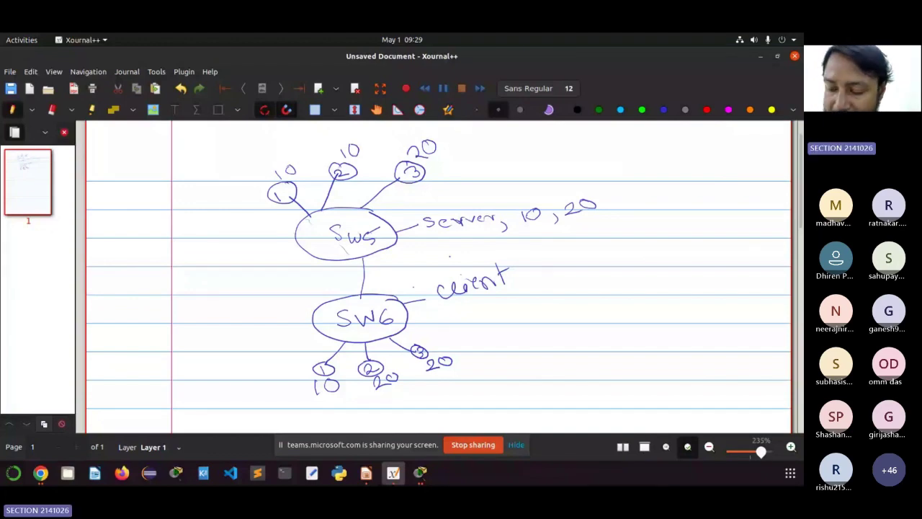
key(alt+Tab)
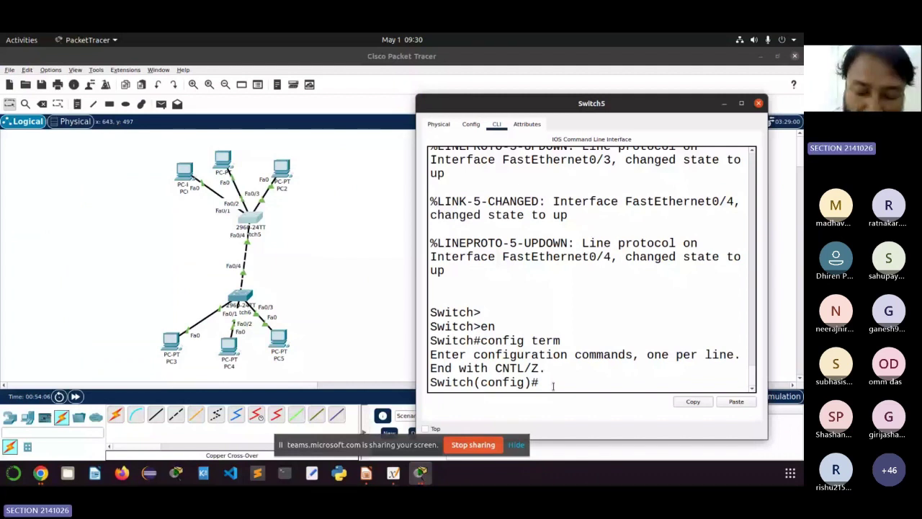
Step: Run vtp mode server, vtp domain ITER, and vtp password with the chosen password on Switch5
text(vt)
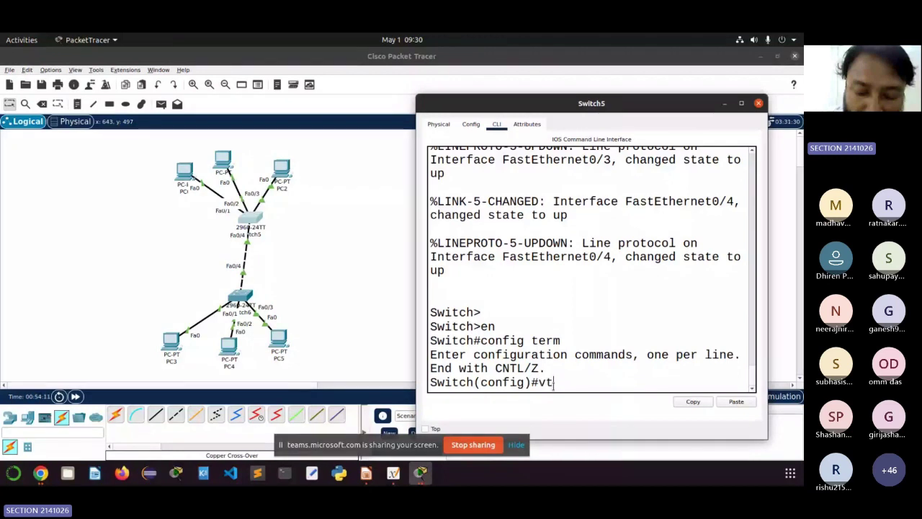
text(p mode)
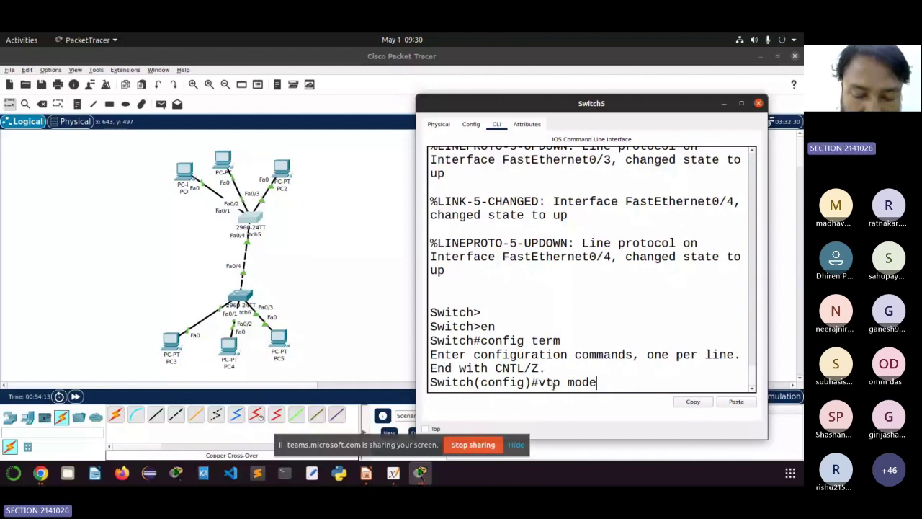
text(server)
key(Return)
text(vtp)
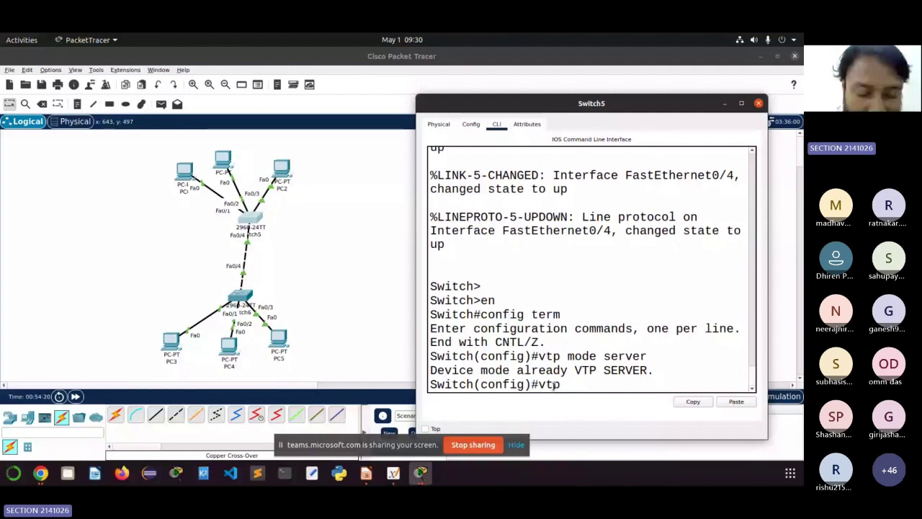
text(domain ITER)
key(Return)
text(vt)
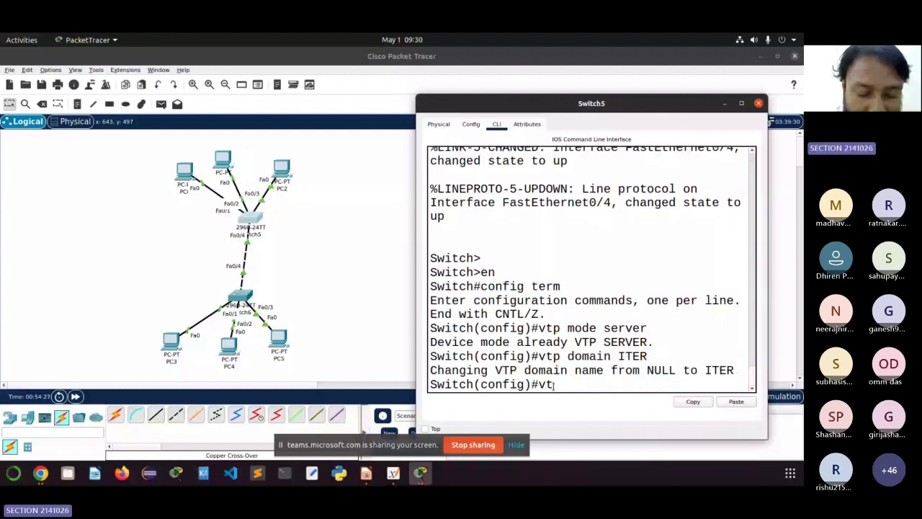
text(p p)
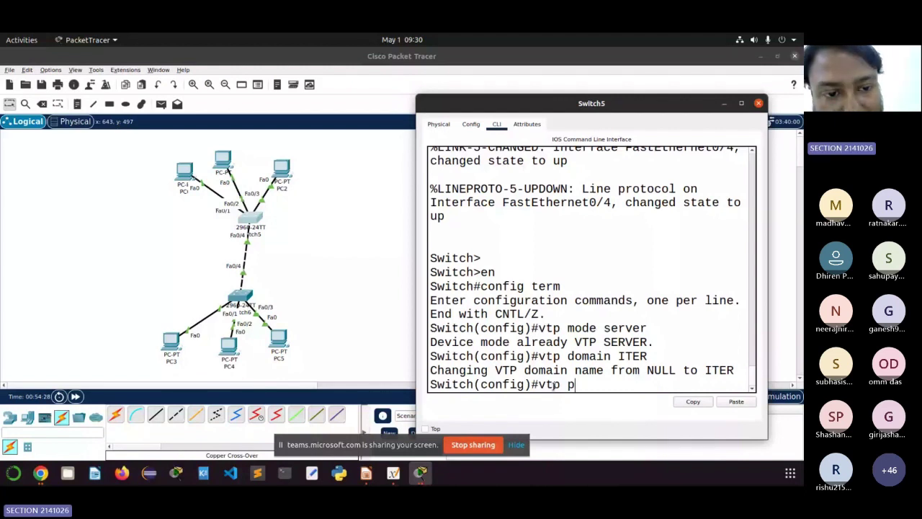
text(assword iter123)
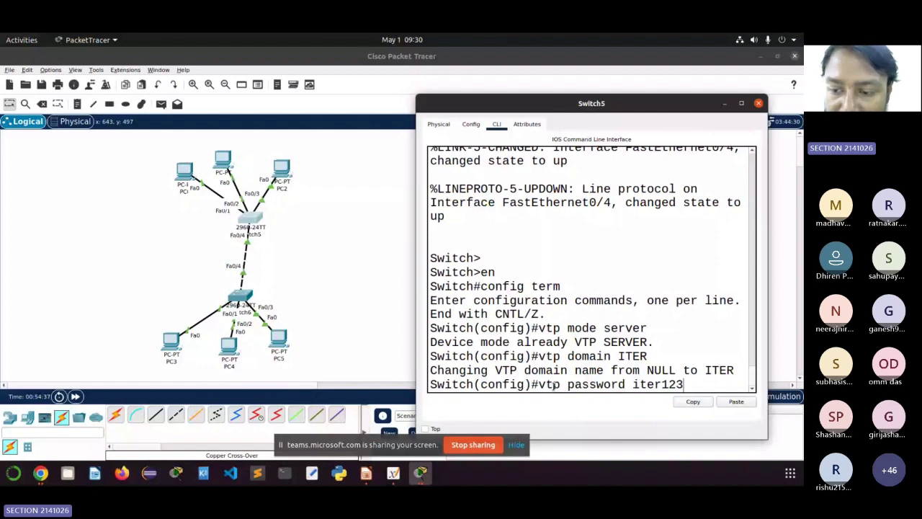
key(Return)
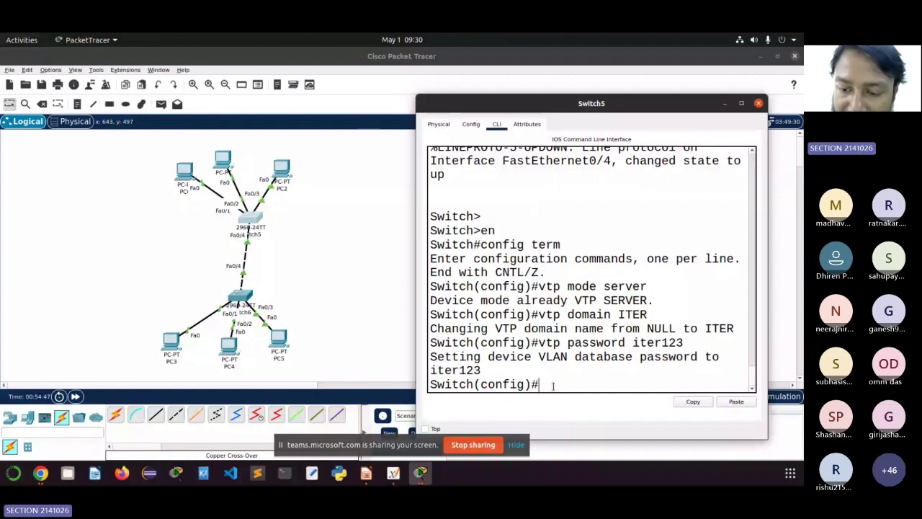
Step: Create VLAN 10 named CSE on Switch5
text(vlan 10)
key(Return)
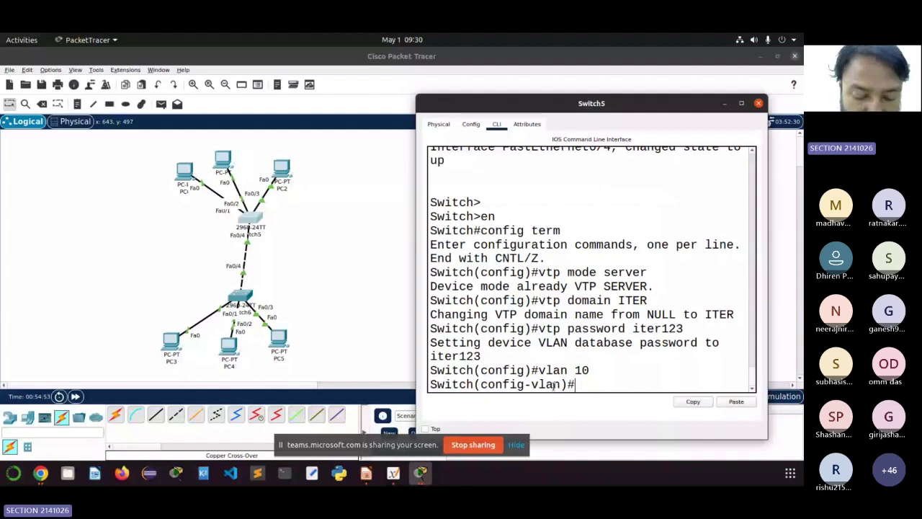
text(name CSE)
key(Return)
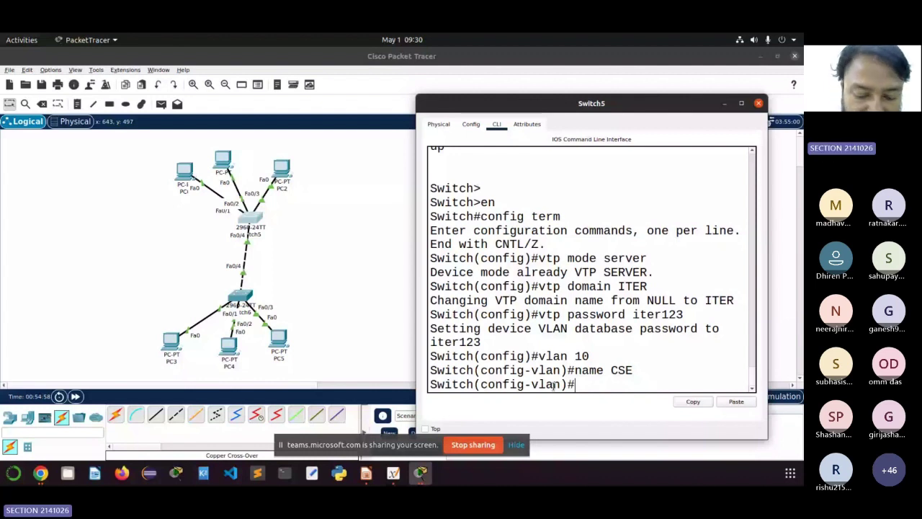
text(exit)
key(Return)
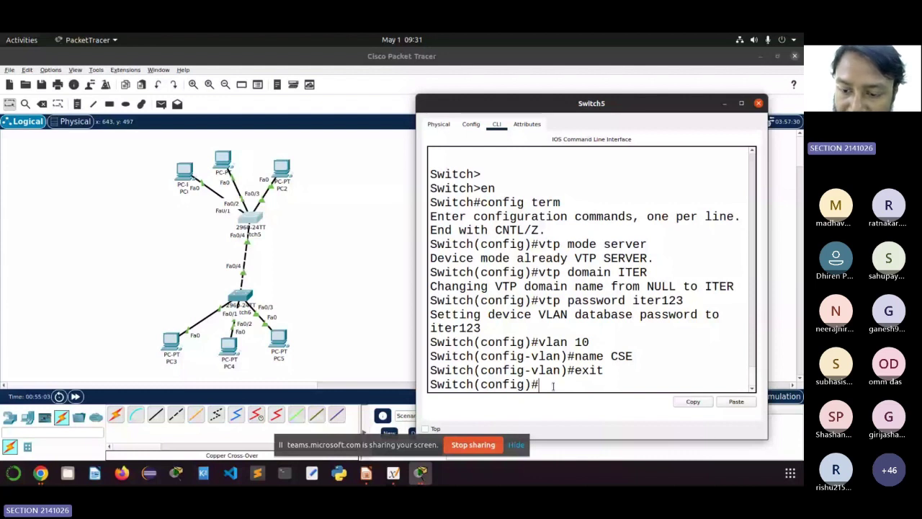
Step: Create VLAN 20 named IT, then review the whiteboard sketch of VLAN assignments
text(vlan 20)
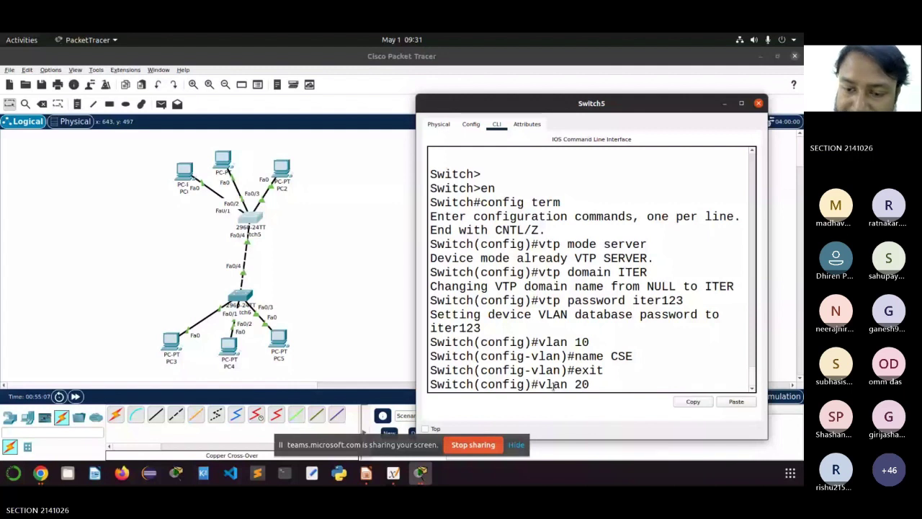
key(Return)
text(name I)
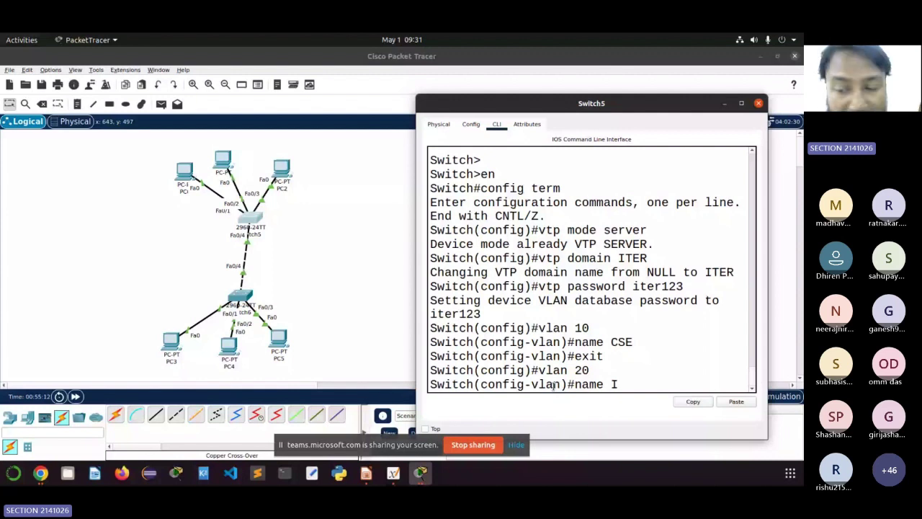
text(T)
key(Return)
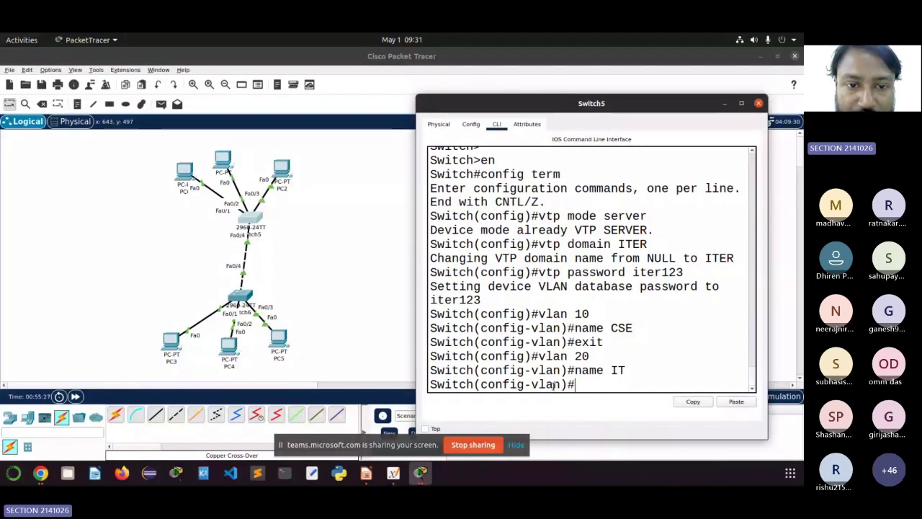
key(alt+Tab)
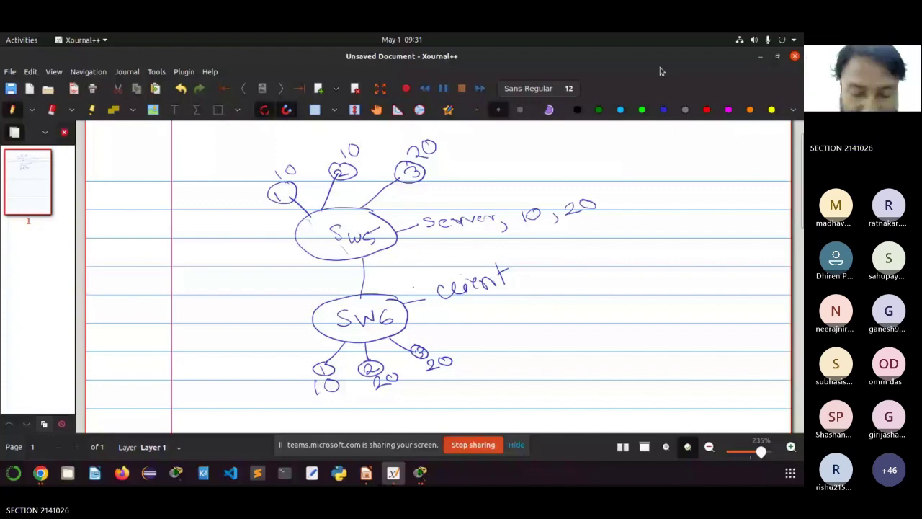
key(alt+Tab)
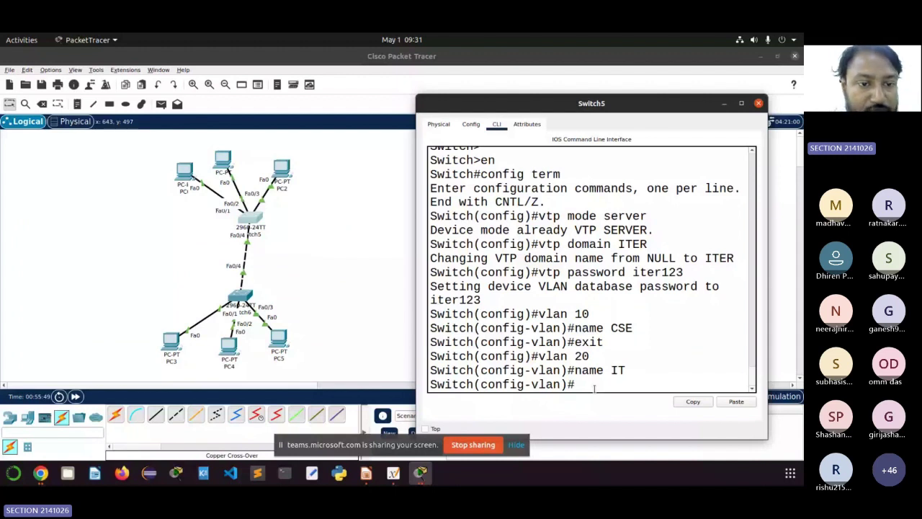
Step: Leave the VLAN 20 configuration and select the interface range Fa0/1-2
text(exit)
key(Return)
text(interface)
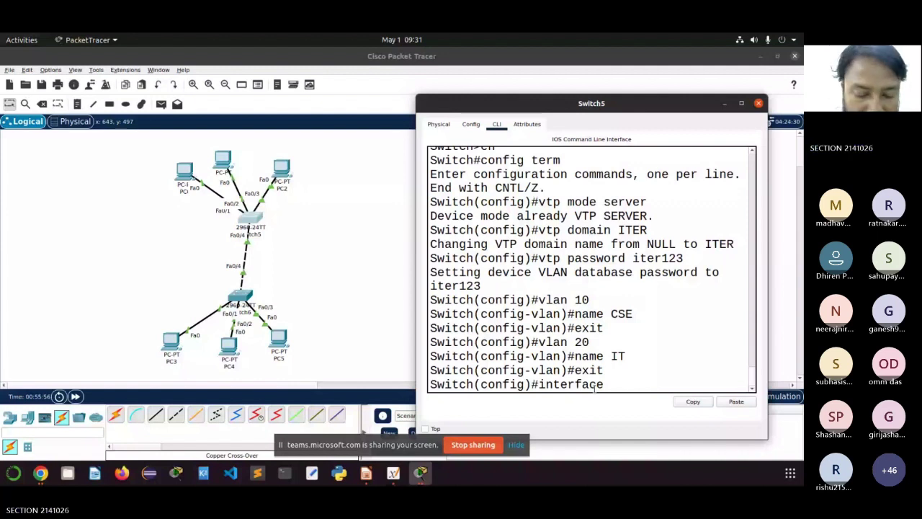
text(r)
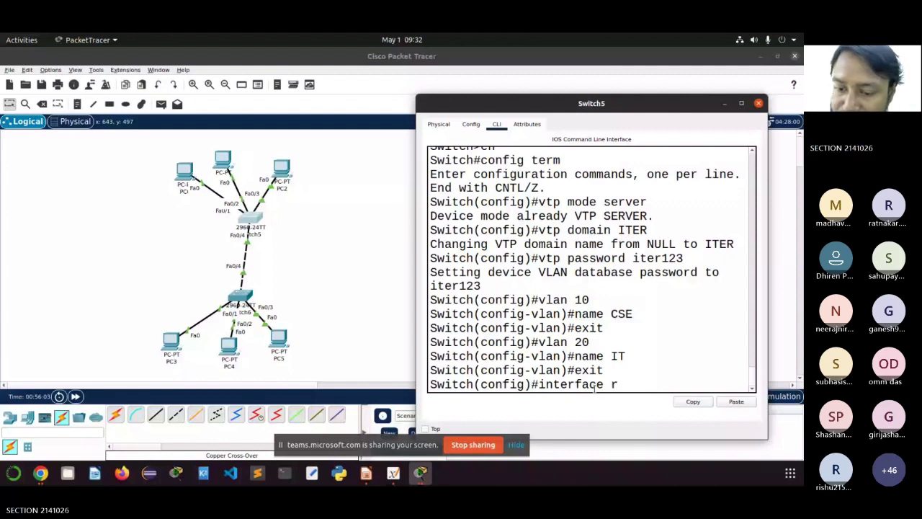
text(ange Fa0/1)
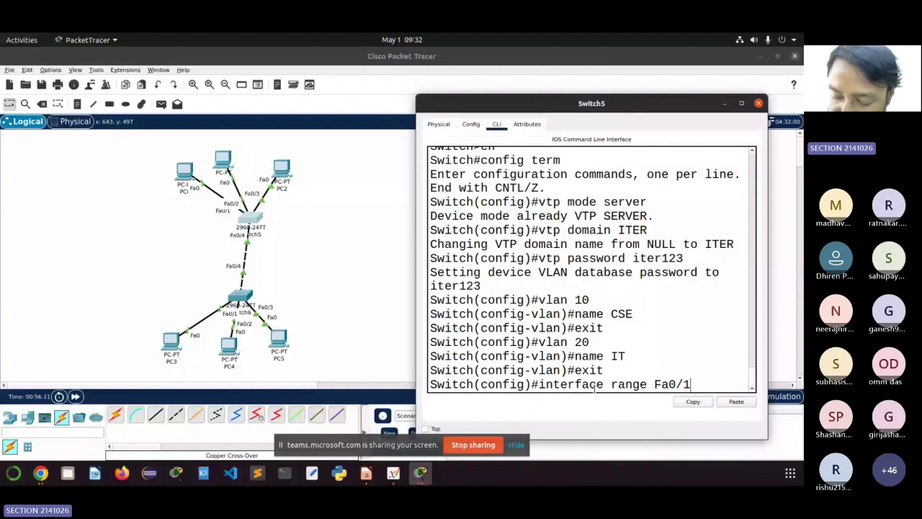
text(-2)
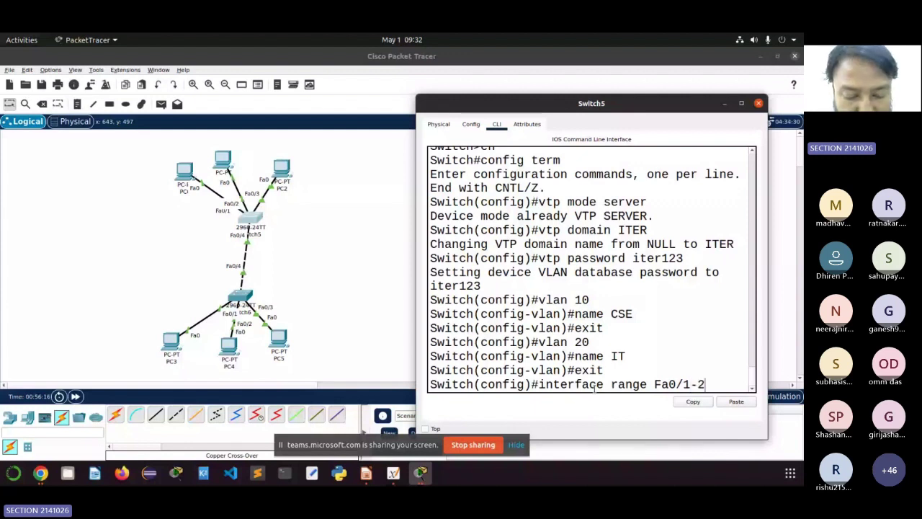
key(Return)
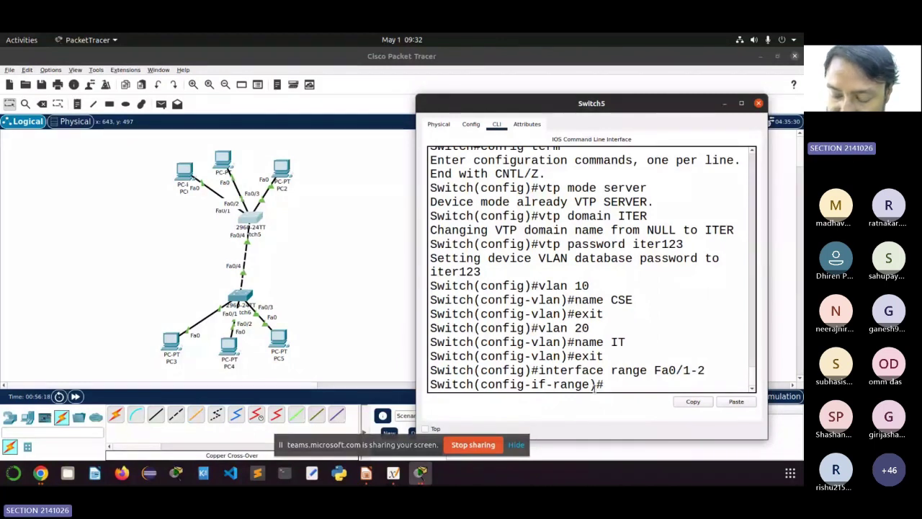
Step: Set ports Fa0/1-2 to access mode and assign them to VLAN 10
text(switch)
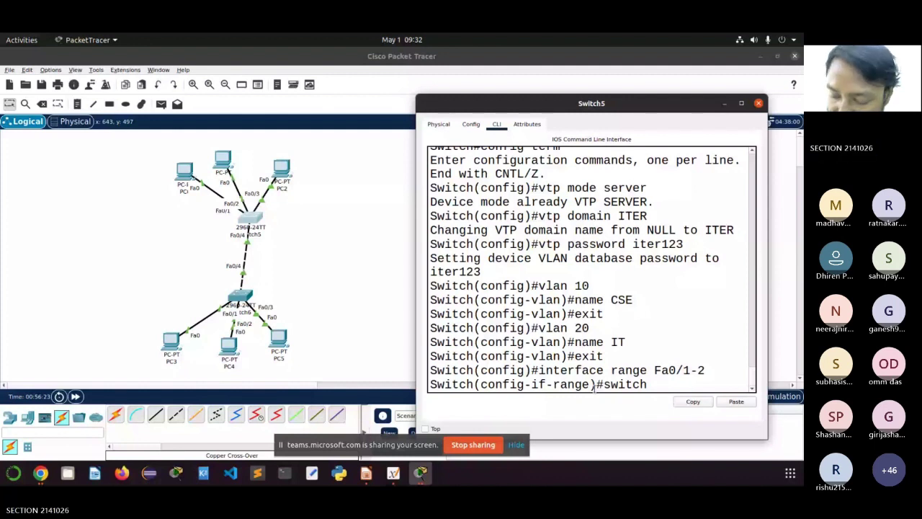
text(port mode ac)
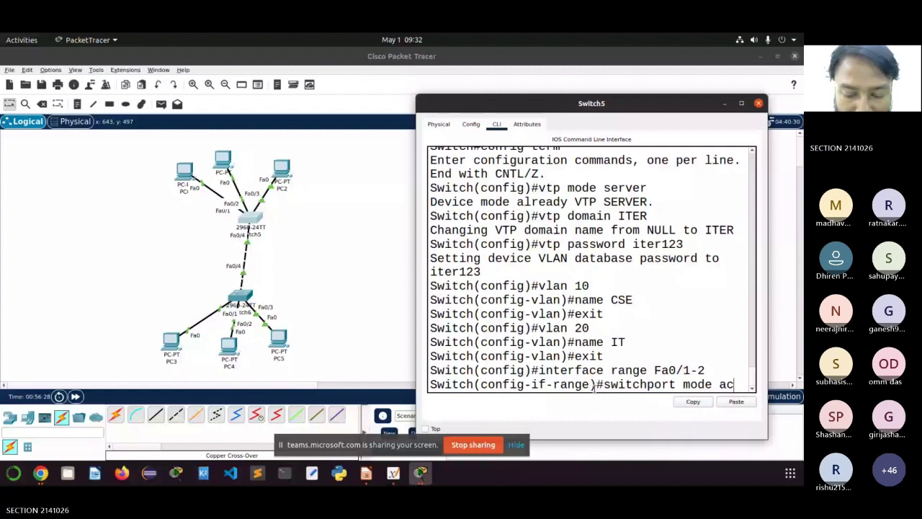
text(cess)
key(Return)
text(swi)
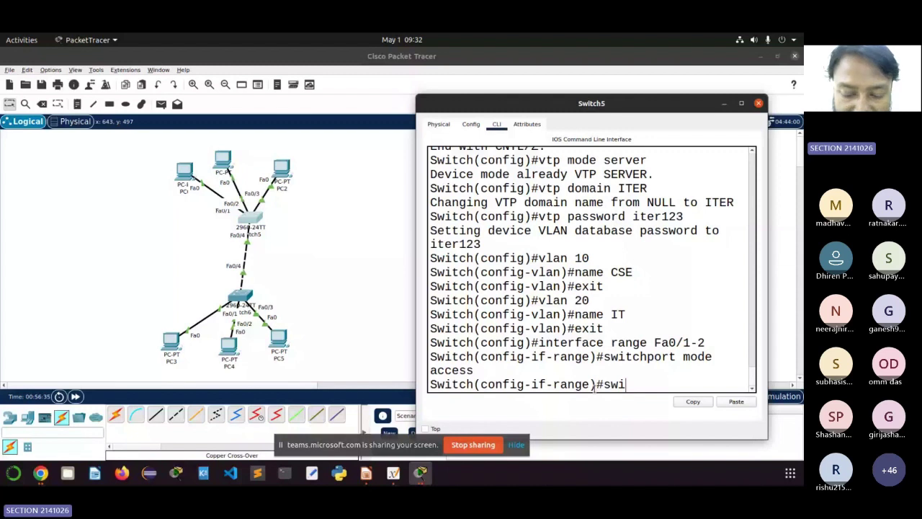
text(tchport access)
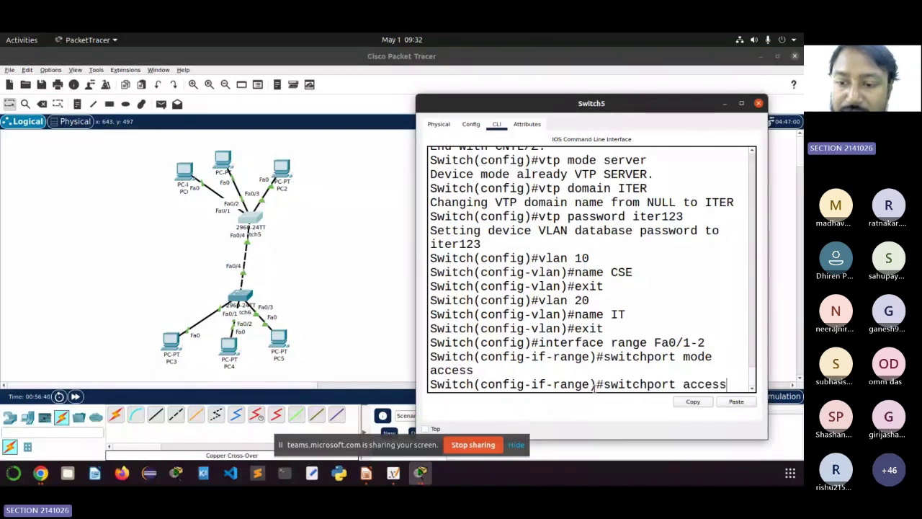
text( vlan)
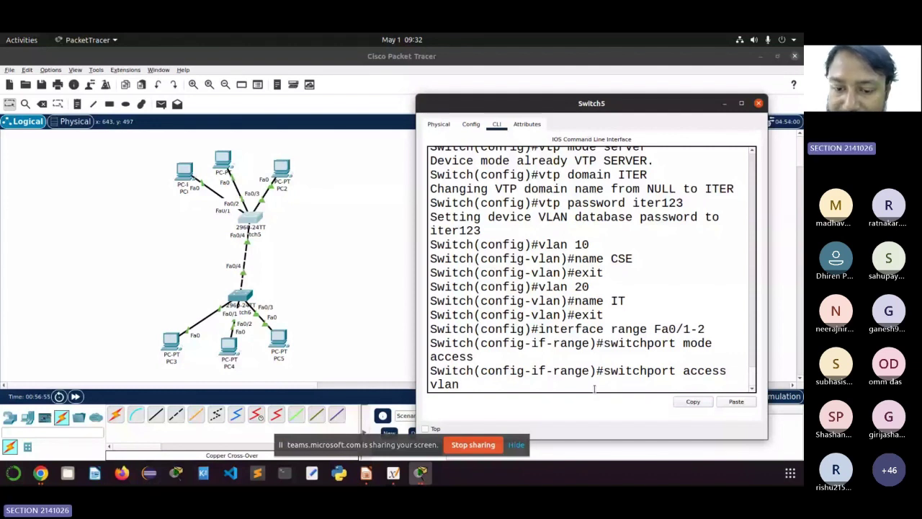
text(10)
key(Return)
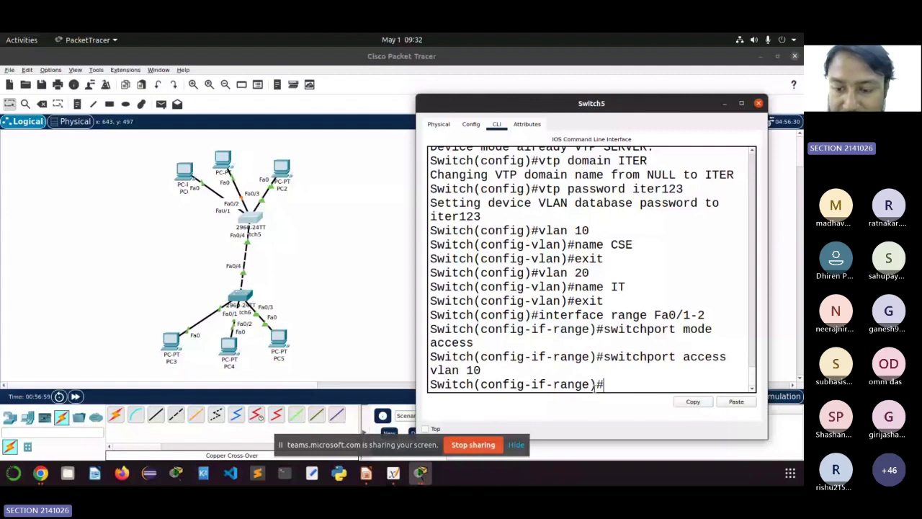
Step: Enter interface Fa0/3 and make it an access port
text(exi)
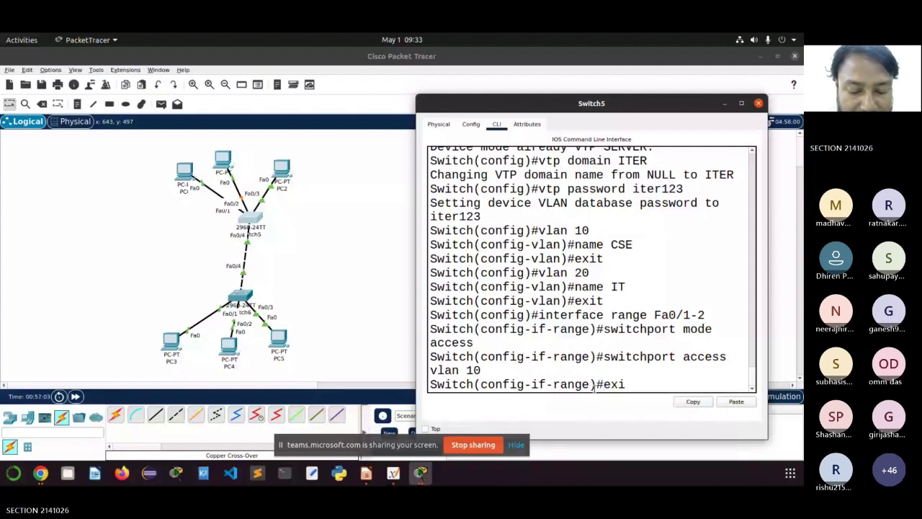
text(t)
key(Return)
text(inte)
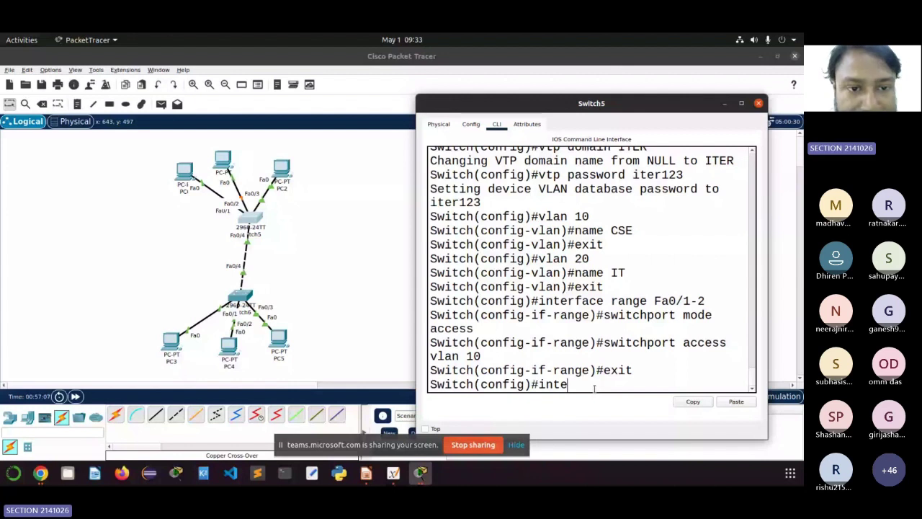
text(rface Fa0/)
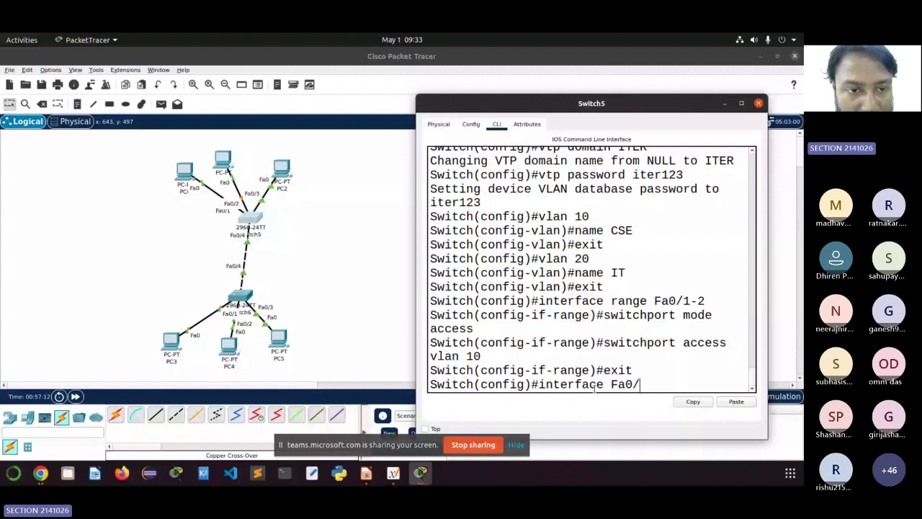
text(3)
key(Return)
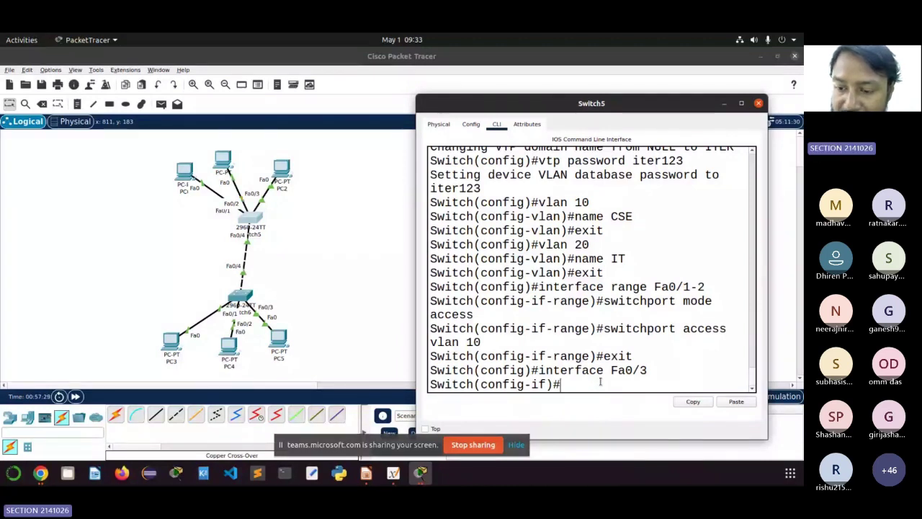
text(exit)
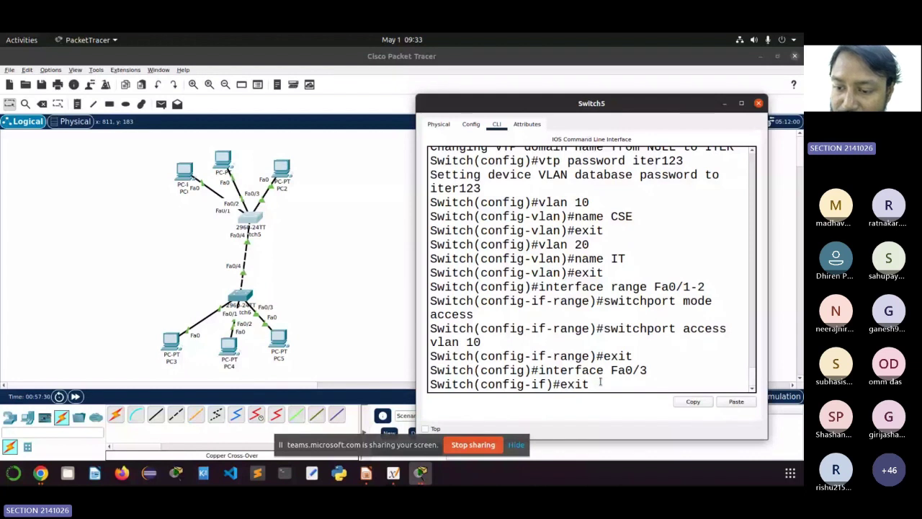
key(Up)
key(Up)
key(Return)
Step: Assign Fa0/3 to VLAN 20 and exit back to global configuration
key(Up)
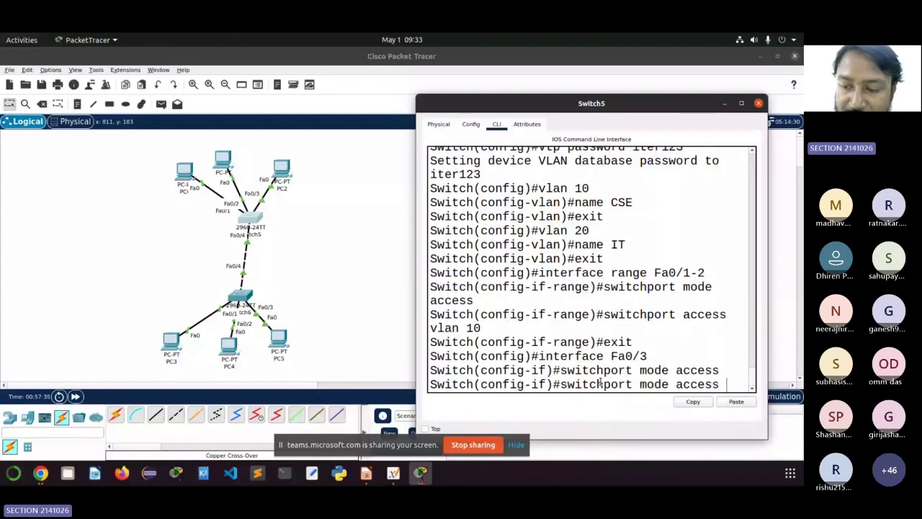
key(Up)
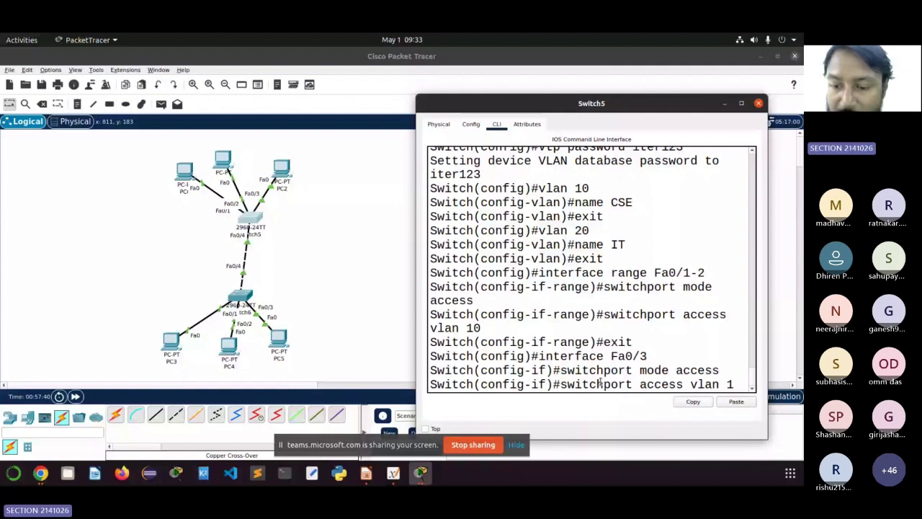
key(BackSpace)
text(20)
key(Return)
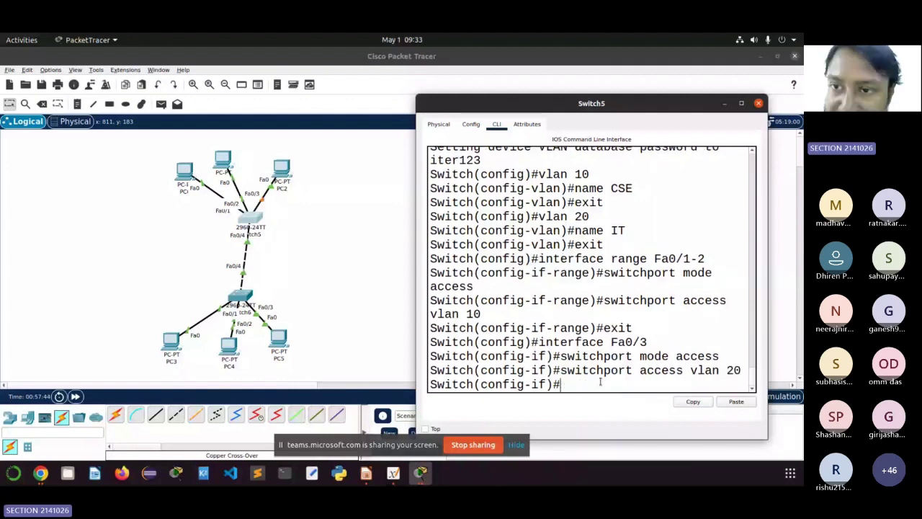
text(exit)
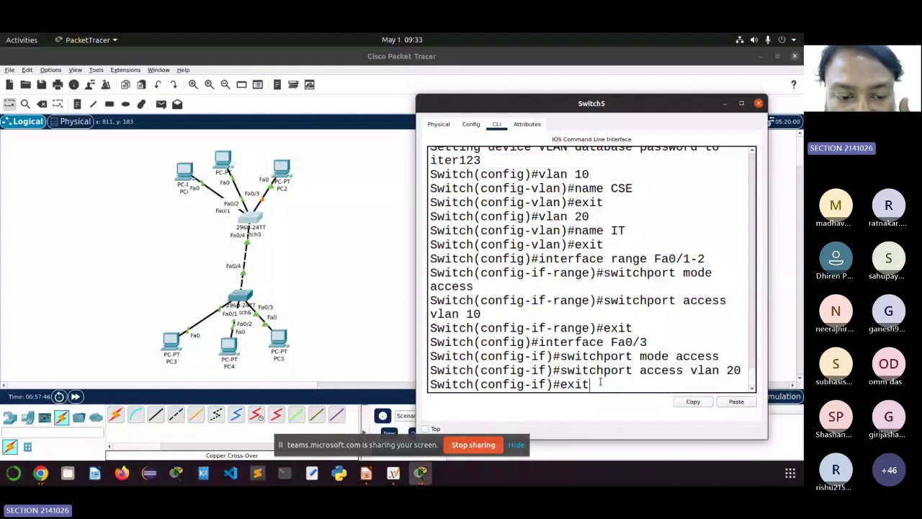
key(Return)
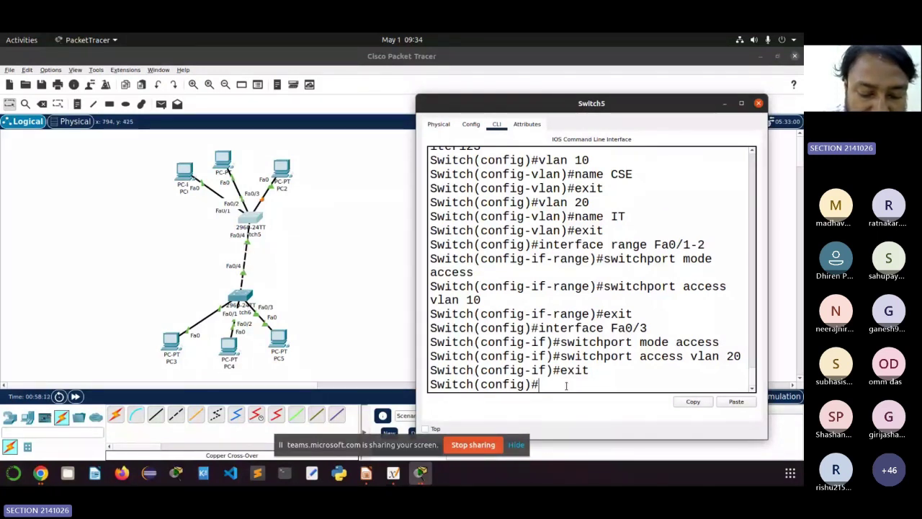
Step: Set Switch5's interface Fa0/4 to switchport mode trunk and exit the interface
text(interfac)
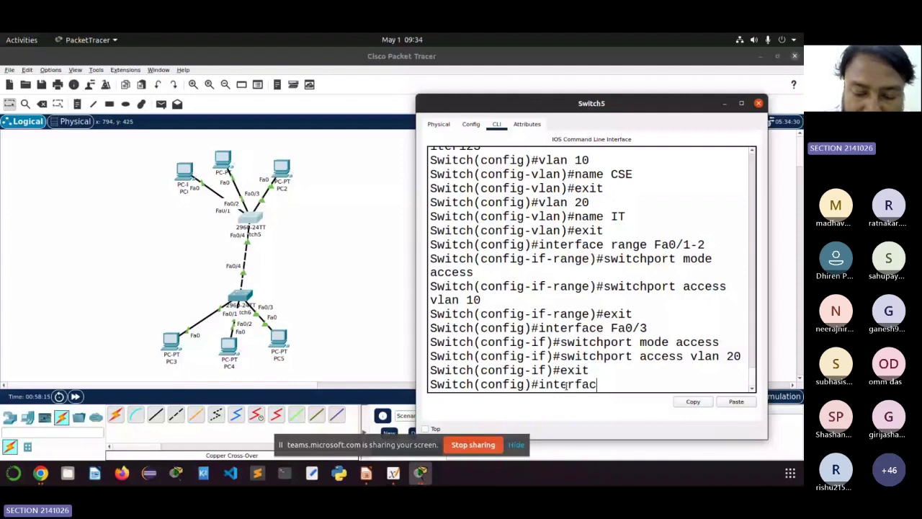
text(e Fa)
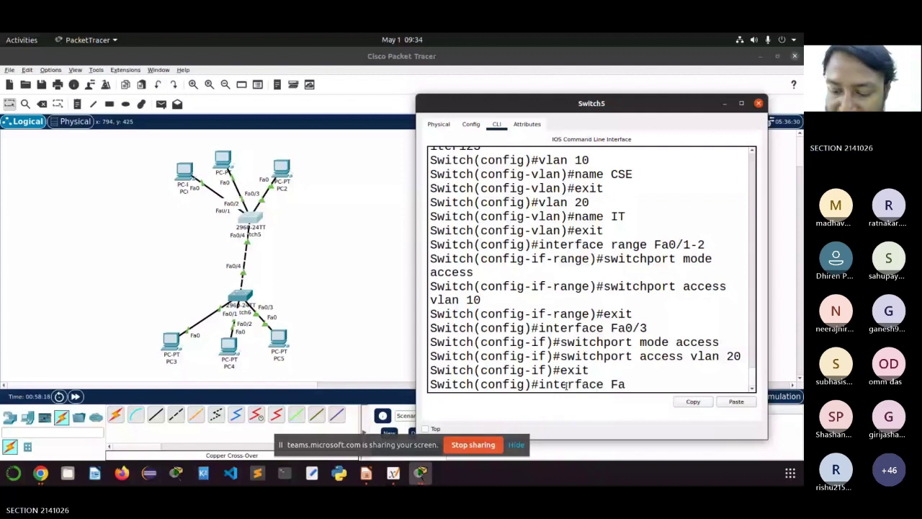
text(0/4)
key(Return)
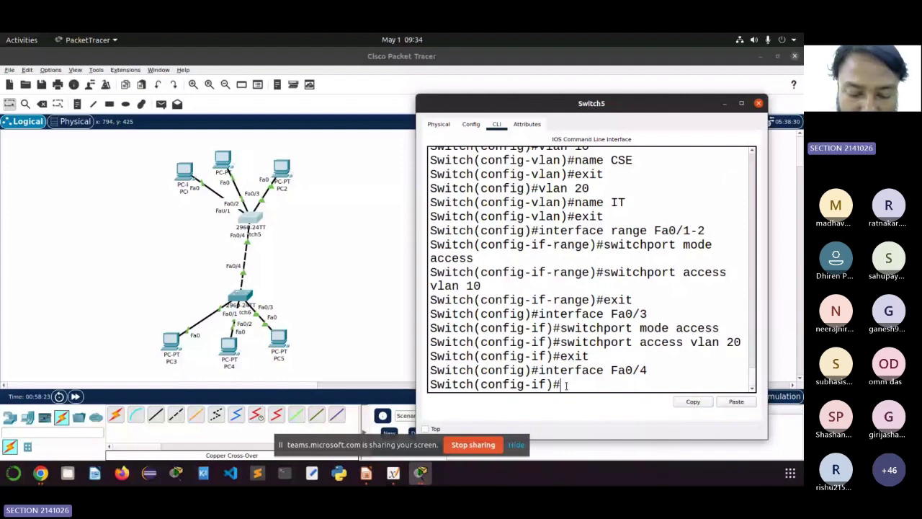
text(switch)
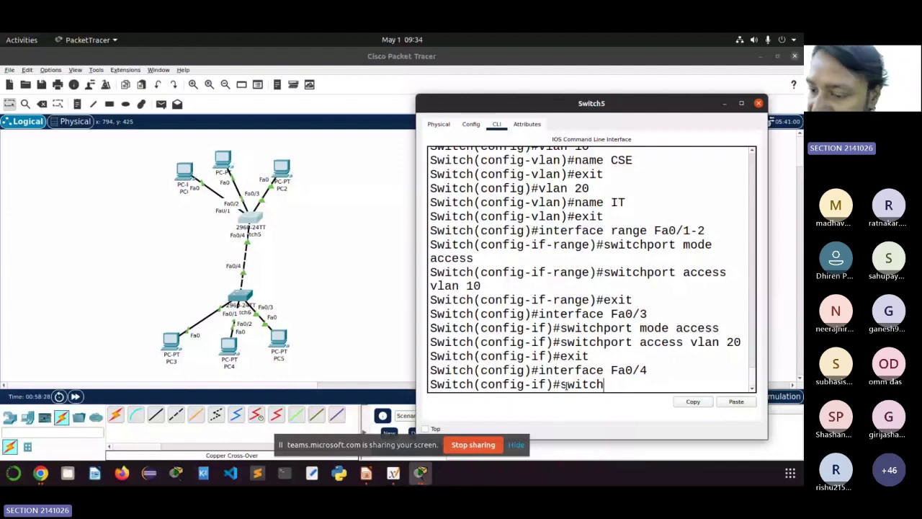
text(port mode trunk)
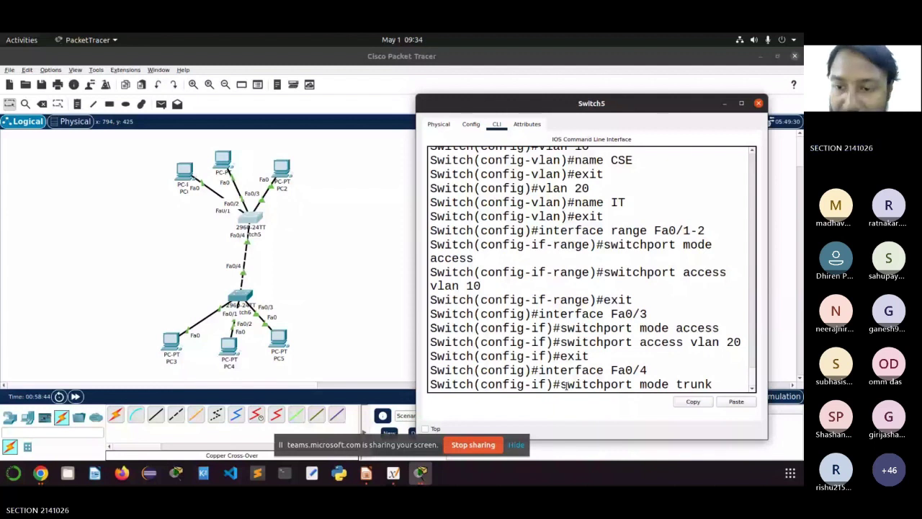
key(Return)
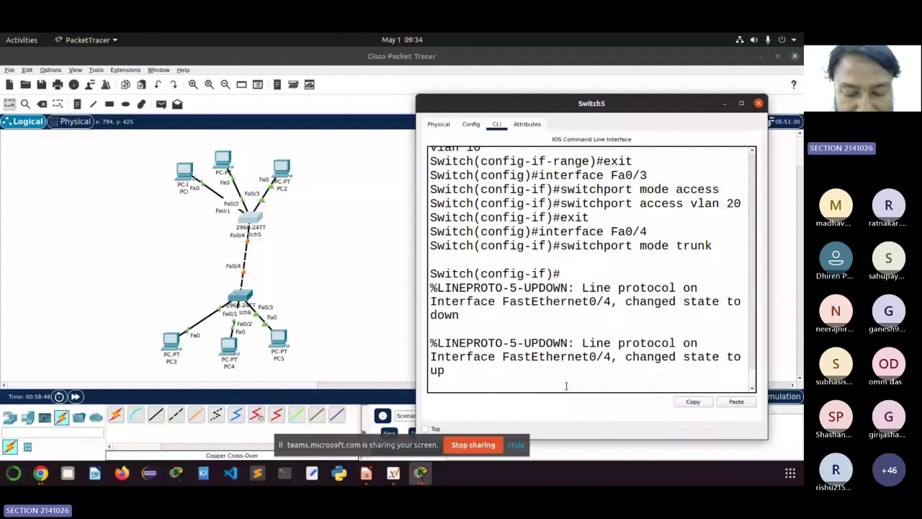
key(Return)
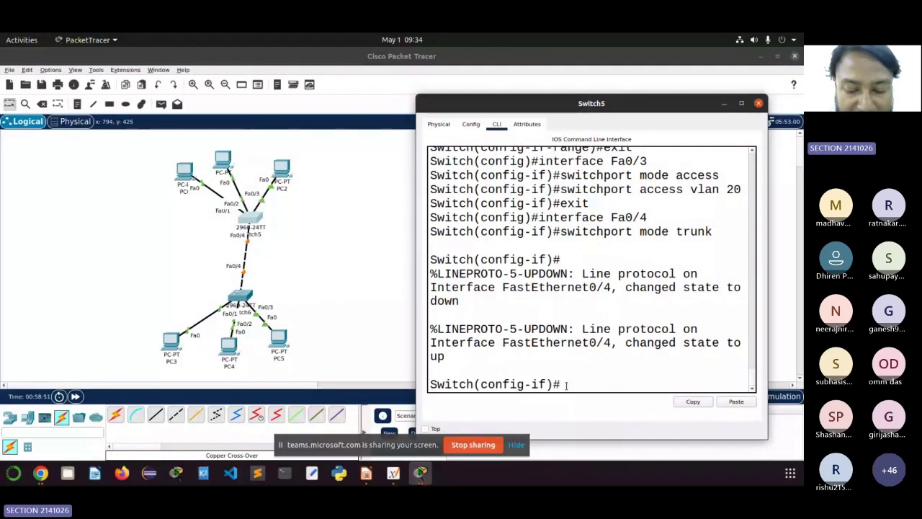
text(exit)
key(Return)
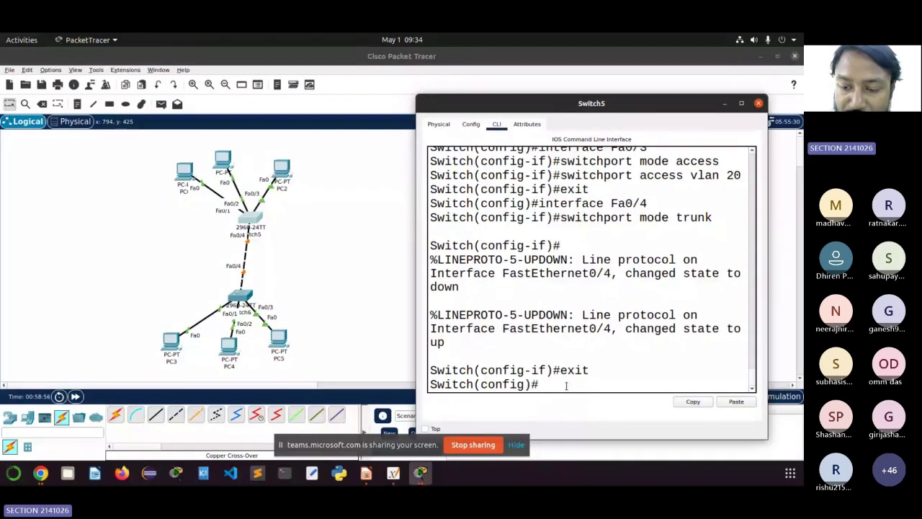
Step: Review Switch5's VLAN table with CSE on Fa0/1-2 and IT on Fa0/3, then open Switch6
text(do sh lan)
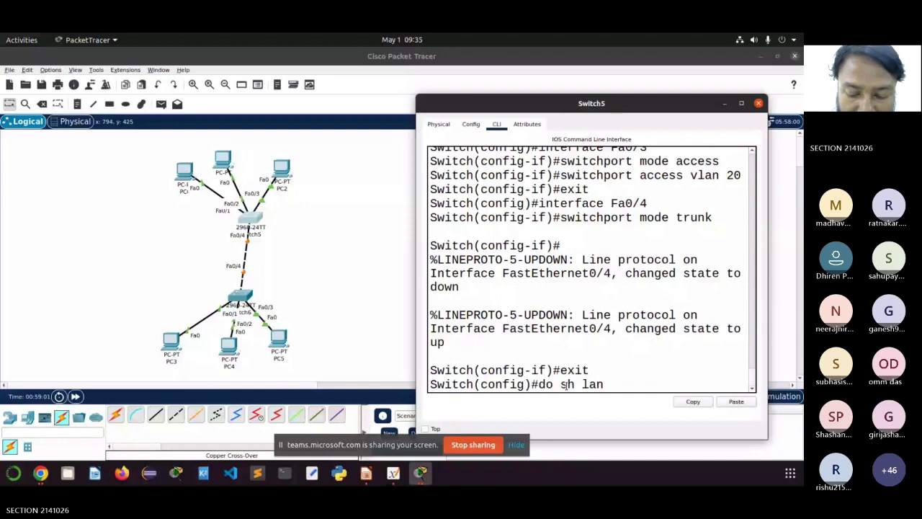
key(BackSpace)
key(BackSpace)
key(BackSpace)
key(BackSpace)
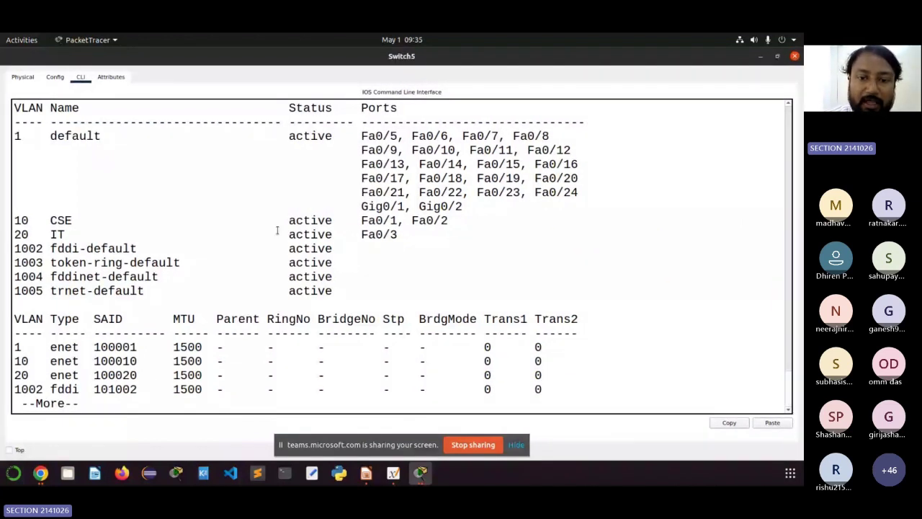
drag(14, 220, 404, 234)
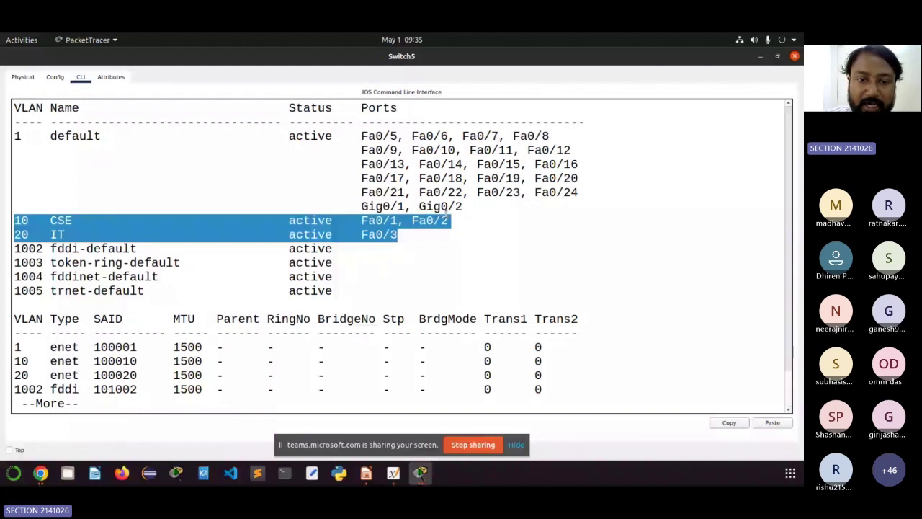
click(413, 220)
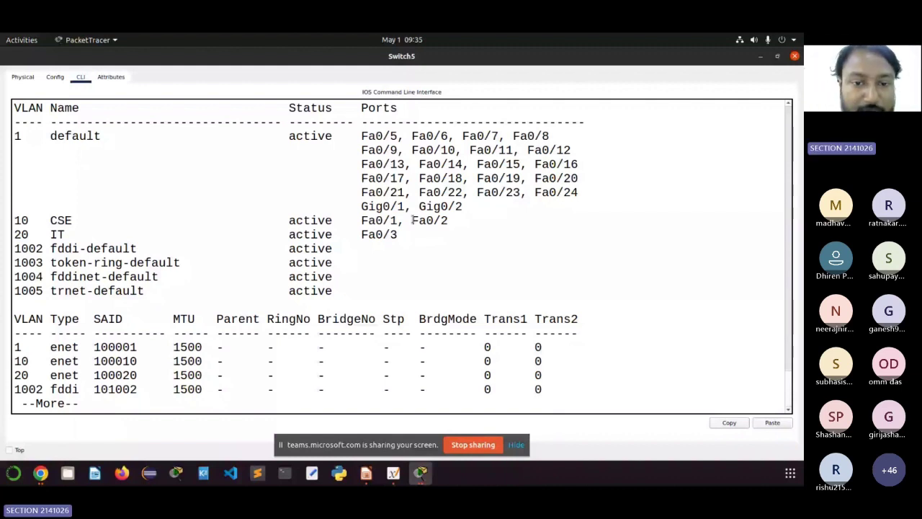
drag(413, 219, 446, 220)
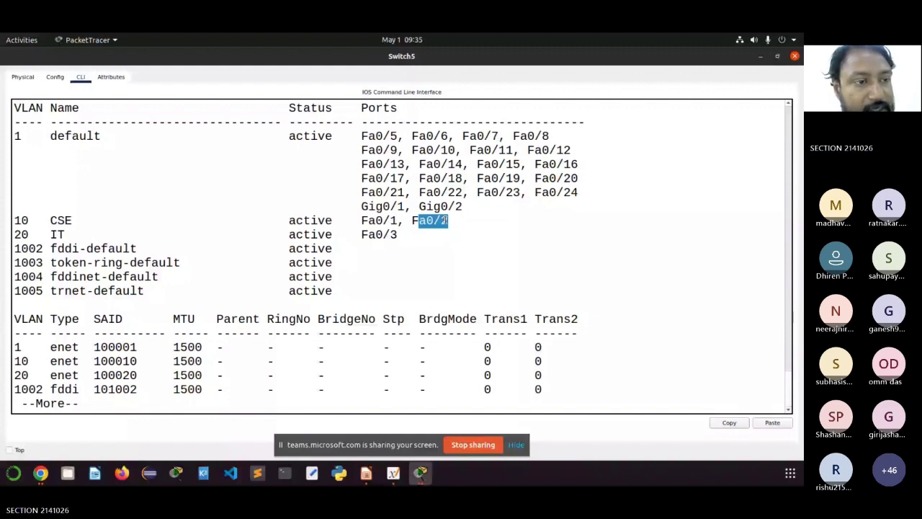
drag(398, 234, 36, 231)
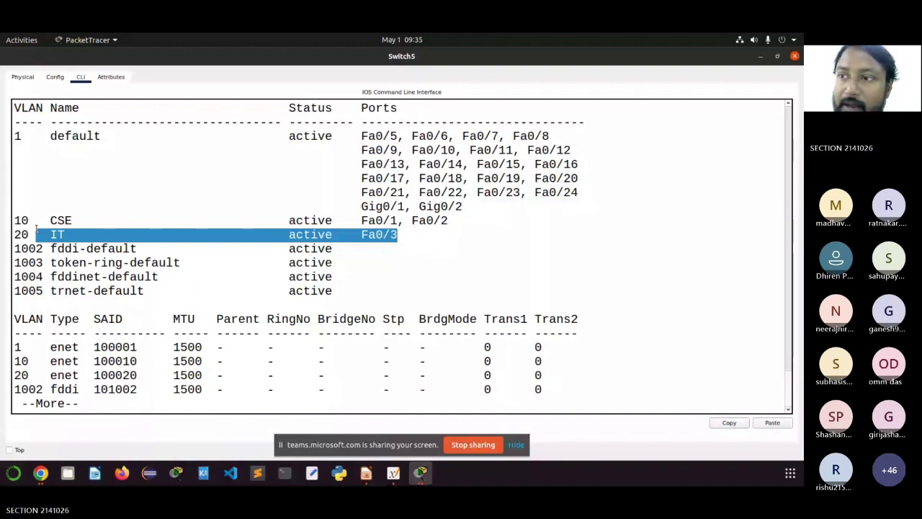
drag(35, 231, 13, 218)
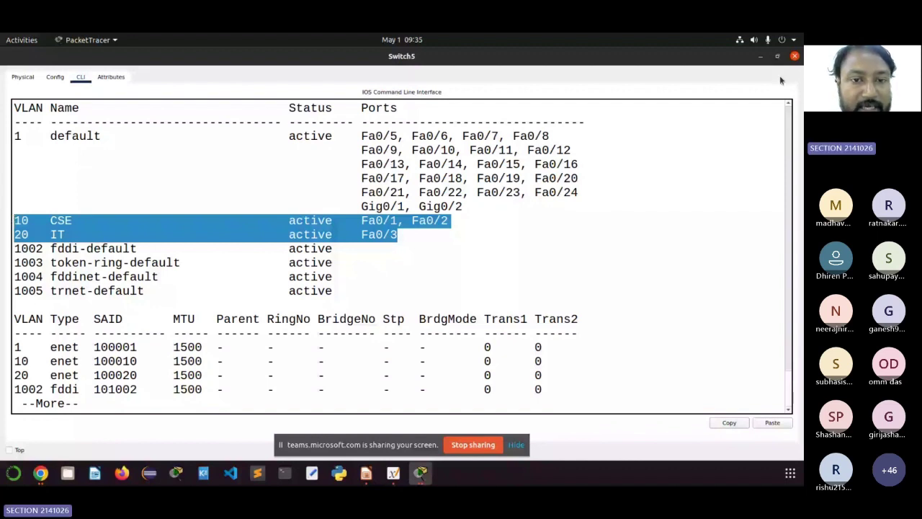
click(794, 56)
click(242, 301)
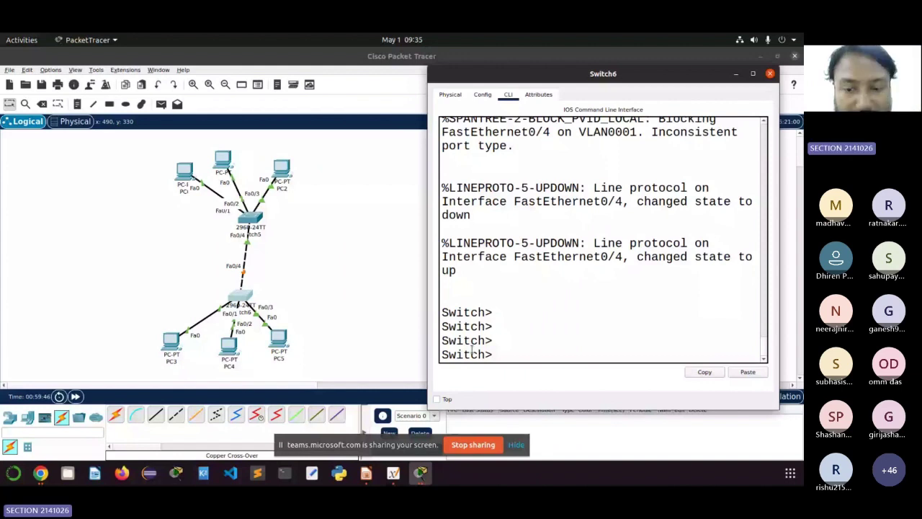
Step: Put Switch6 into global configuration mode and select interface Fa0/4
text(en)
key(Return)
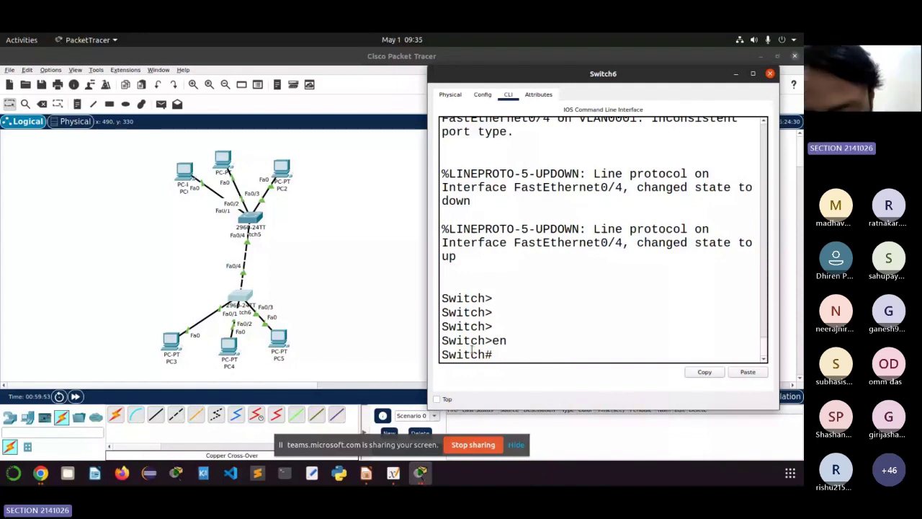
text(config term)
key(Return)
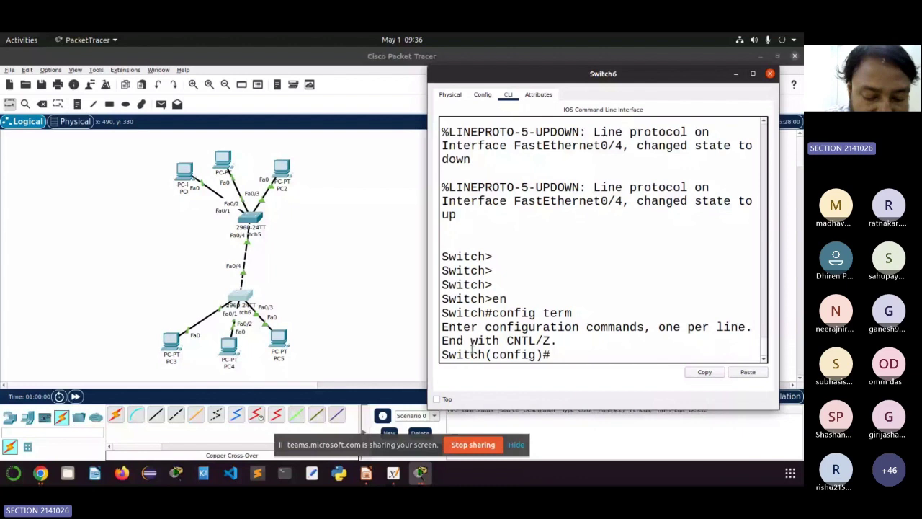
text(interfa)
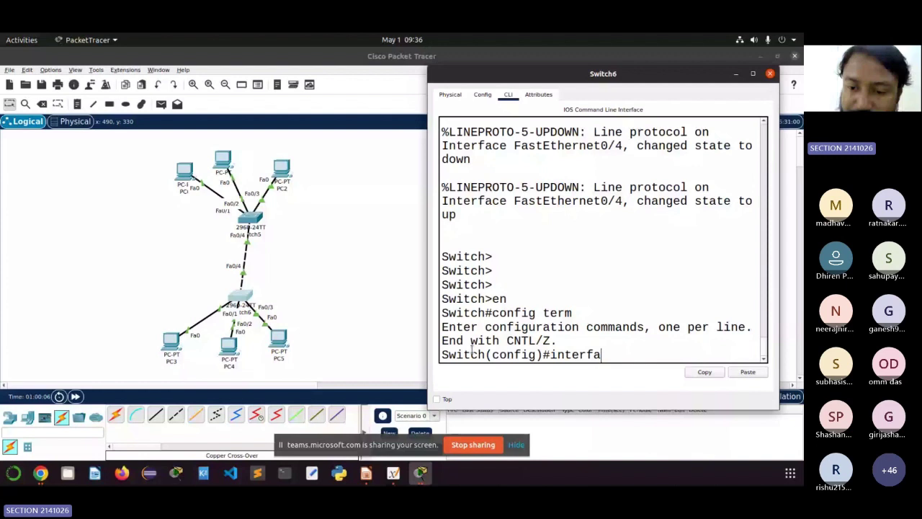
text(ce Fa0/4)
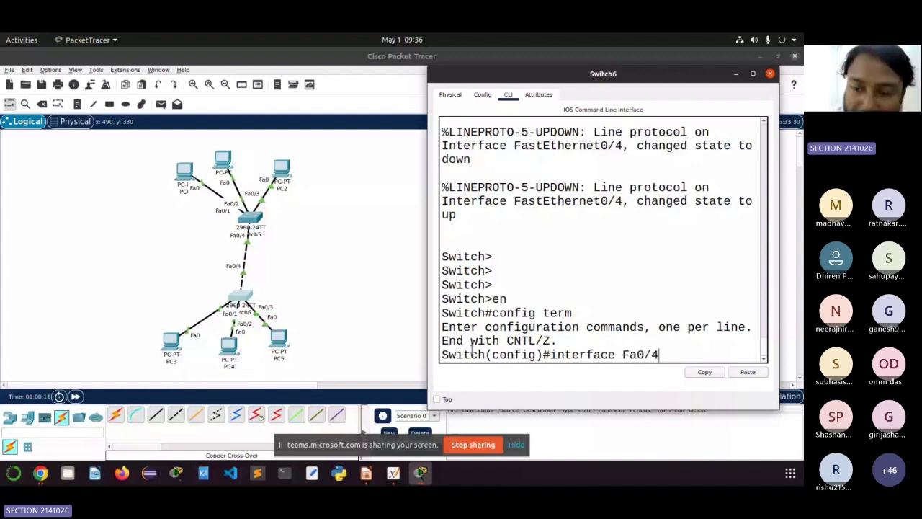
key(Return)
Step: Make Switch6's Fa0/4 a trunk, save with do wr, and exit the interface
text(interface)
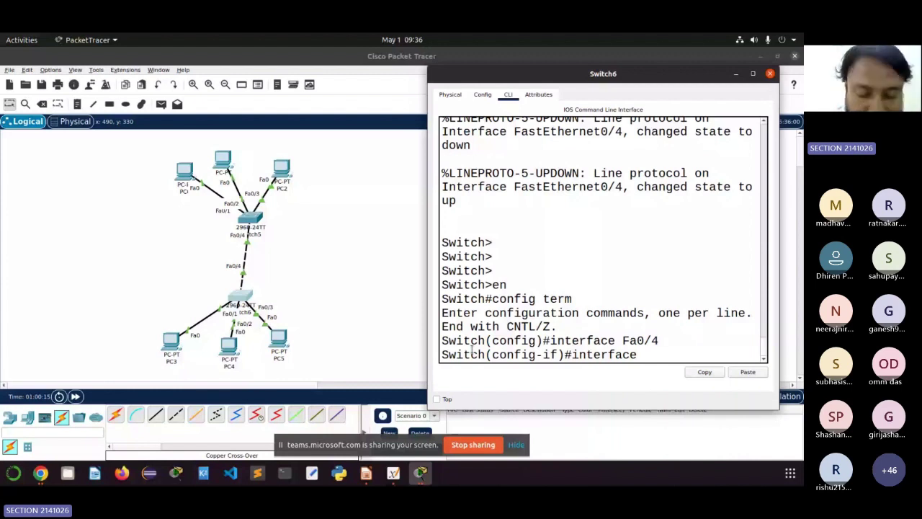
key(BackSpace)
key(BackSpace)
key(BackSpace)
key(BackSpace)
key(BackSpace)
key(BackSpace)
key(BackSpace)
key(BackSpace)
key(BackSpace)
text(switchpo)
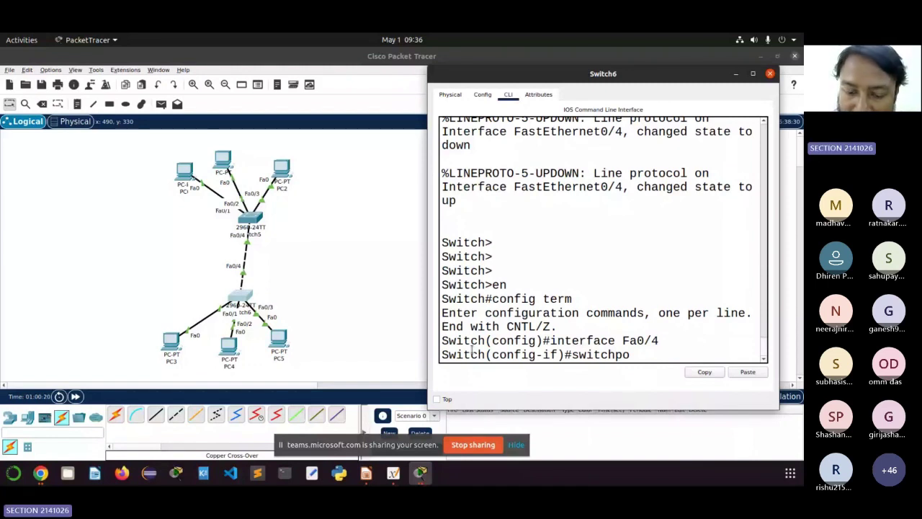
text(rt mode trunk)
key(Return)
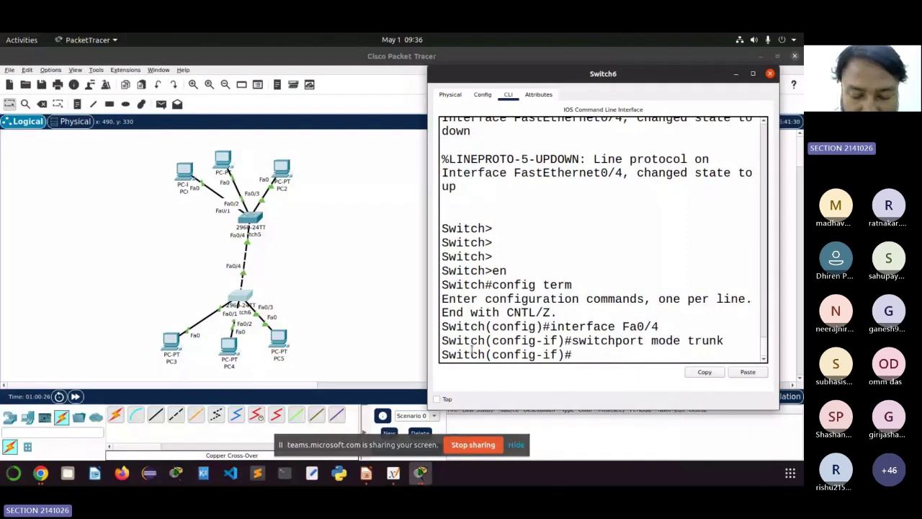
text(do wr)
key(Return)
text(e)
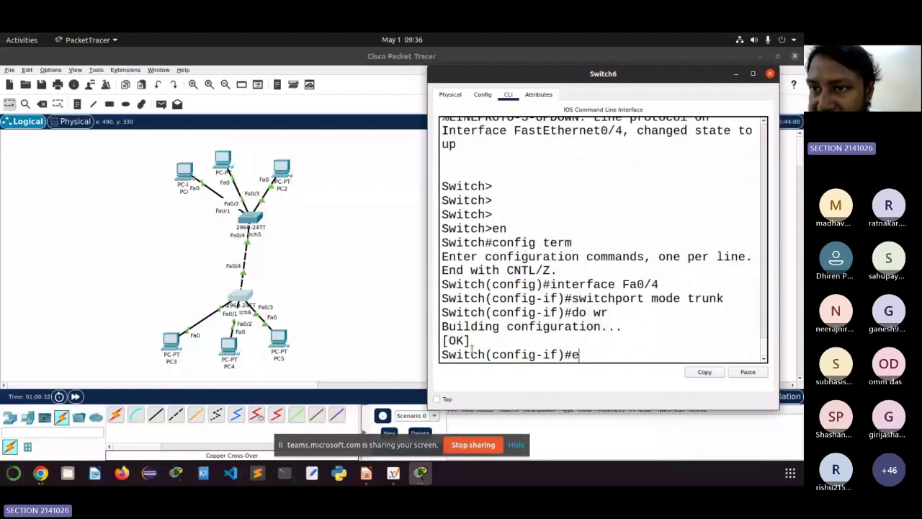
text(xit)
key(Return)
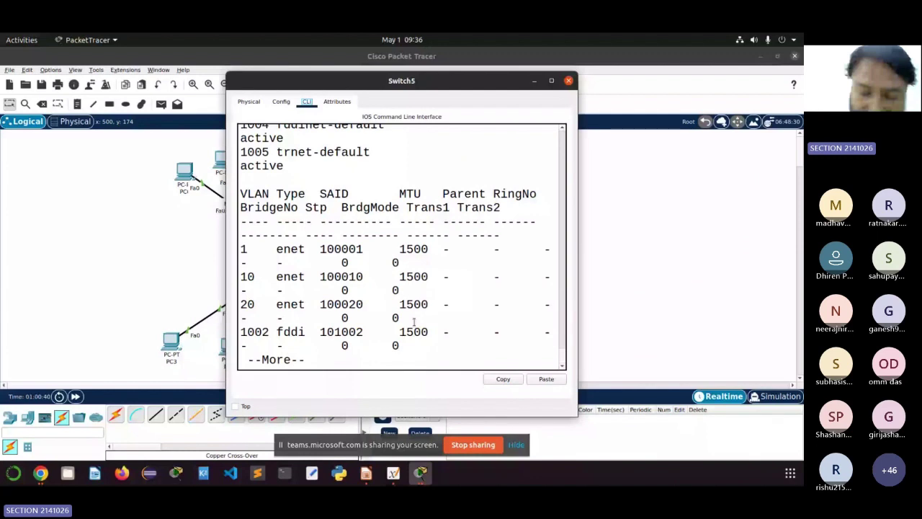
Step: Page through Switch5's VLAN output and enter interface Fa0/4
key(space)
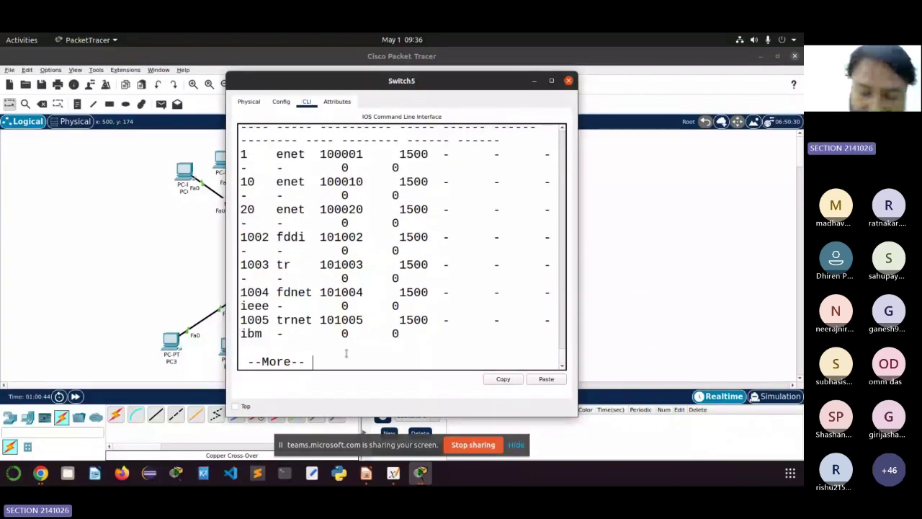
key(space)
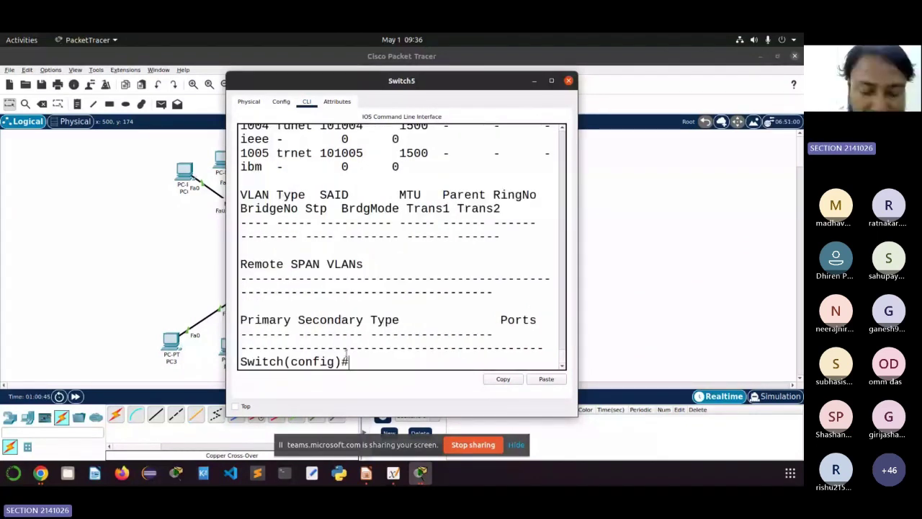
key(Return)
key(Return)
key(Return)
text(inter)
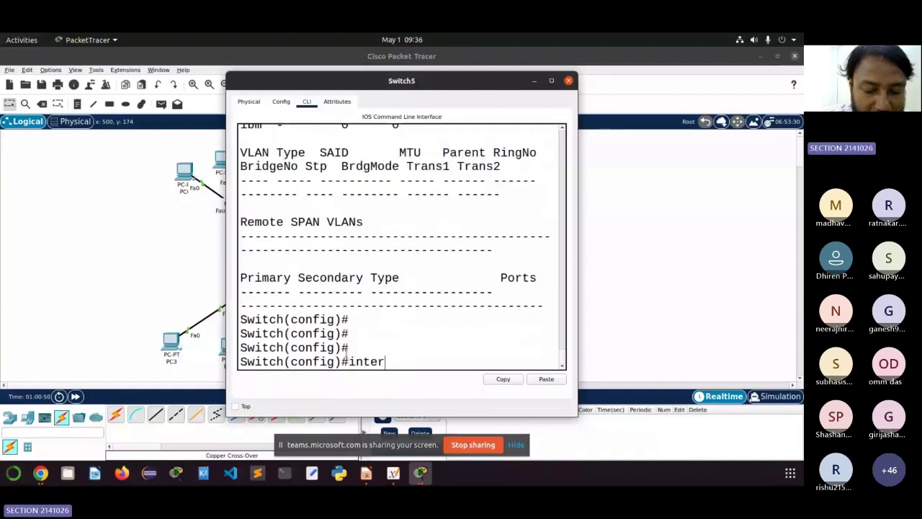
text(fac)
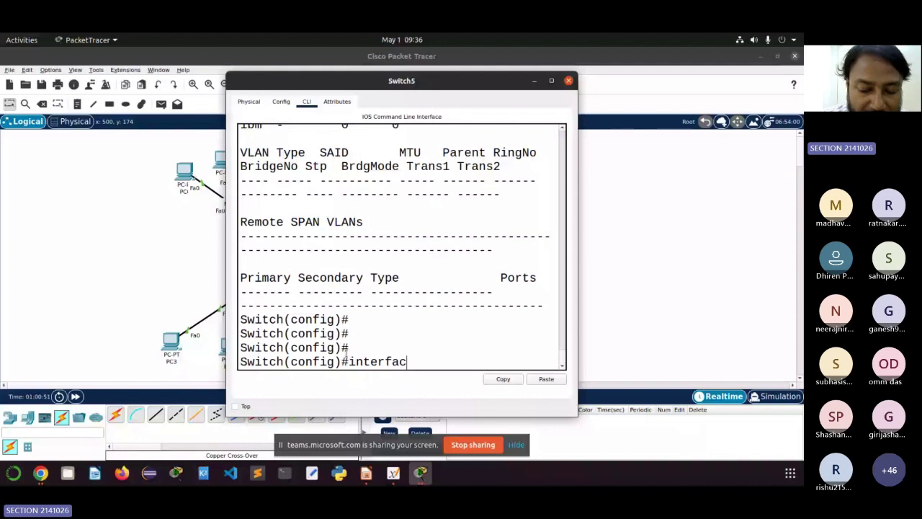
text(e Fa0/4)
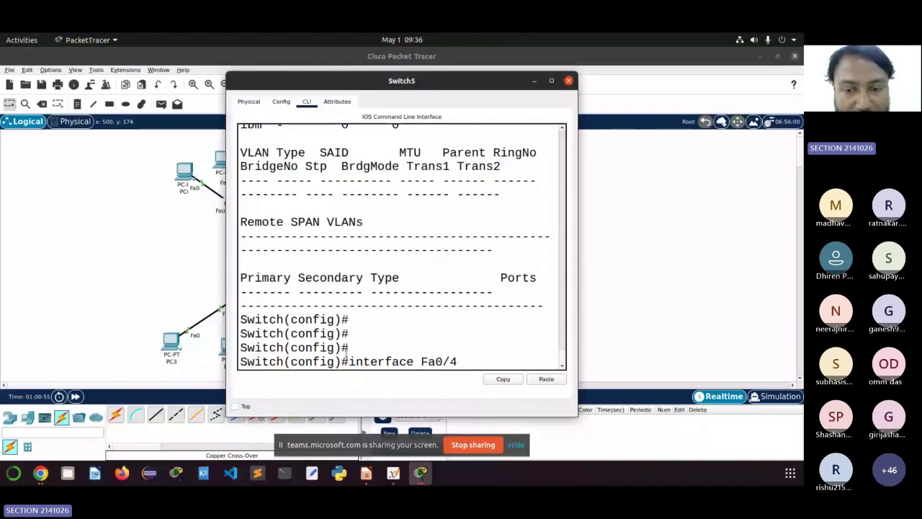
drag(396, 147, 600, 162)
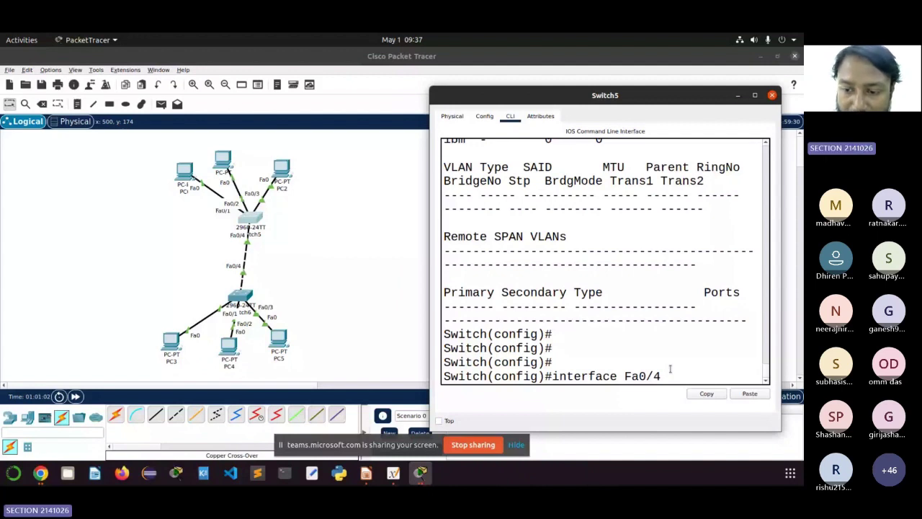
key(Return)
Step: Set Switch5's Fa0/4 to trunk mode, save with do wr, and exit the interface
text(do)
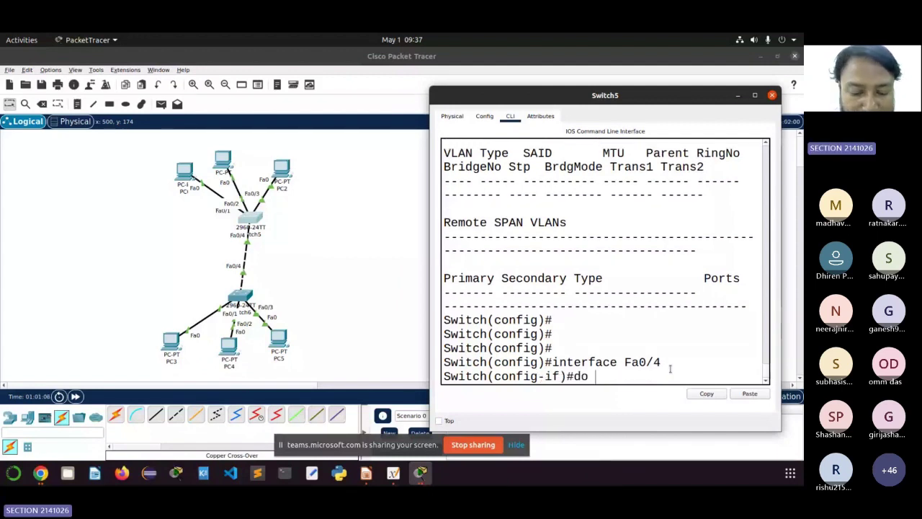
key(BackSpace)
key(BackSpace)
key(BackSpace)
text(swo)
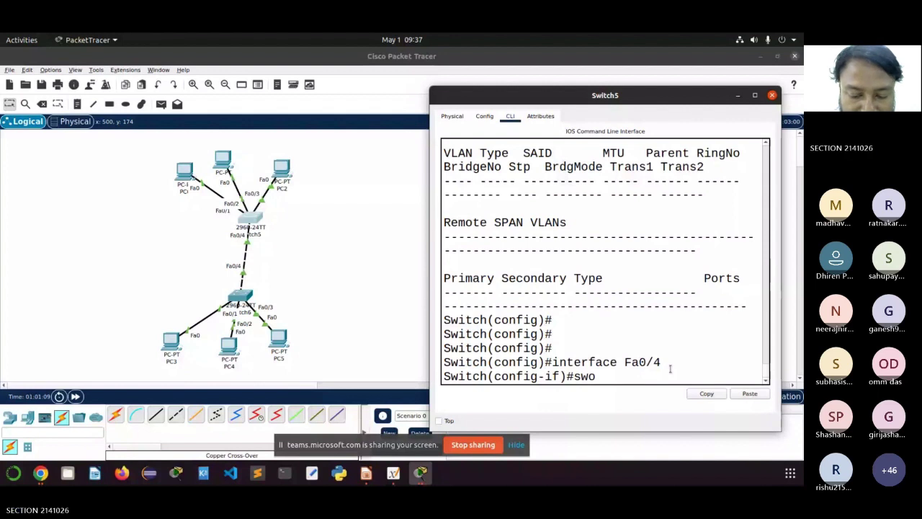
key(BackSpace)
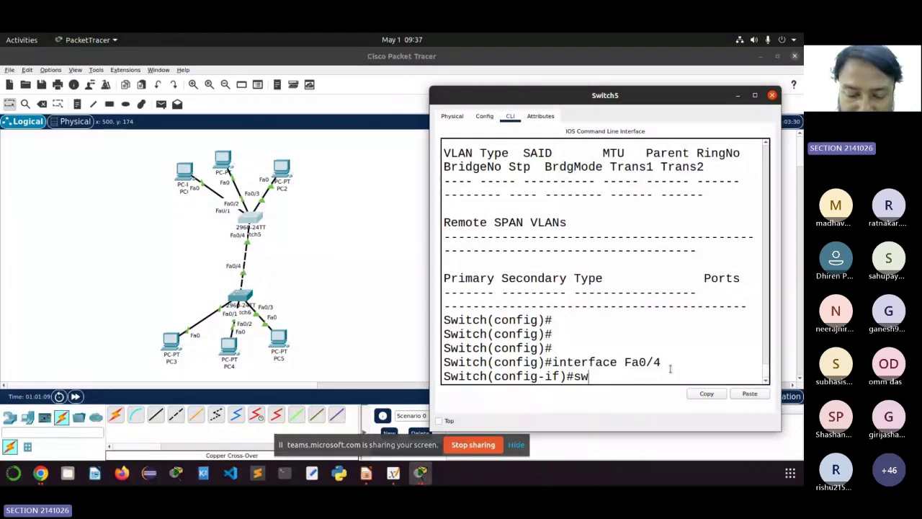
text(itch)
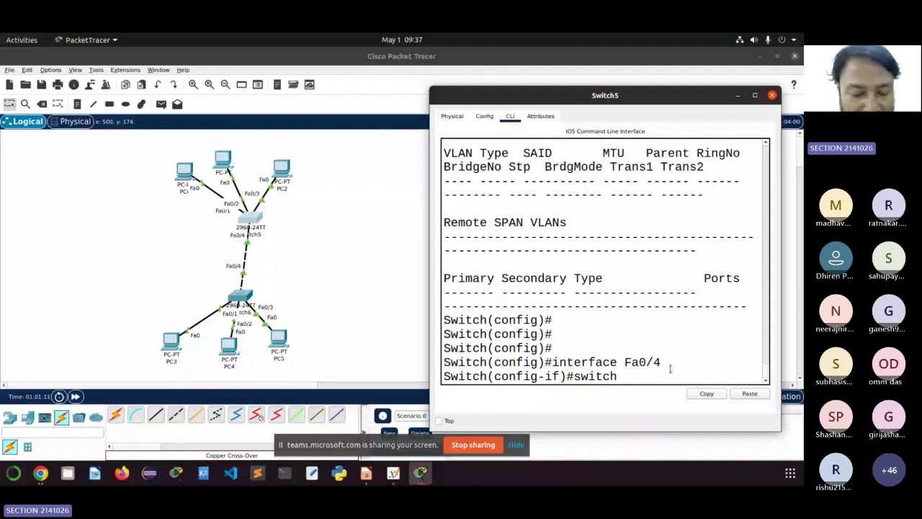
text(port mode trunk)
key(Return)
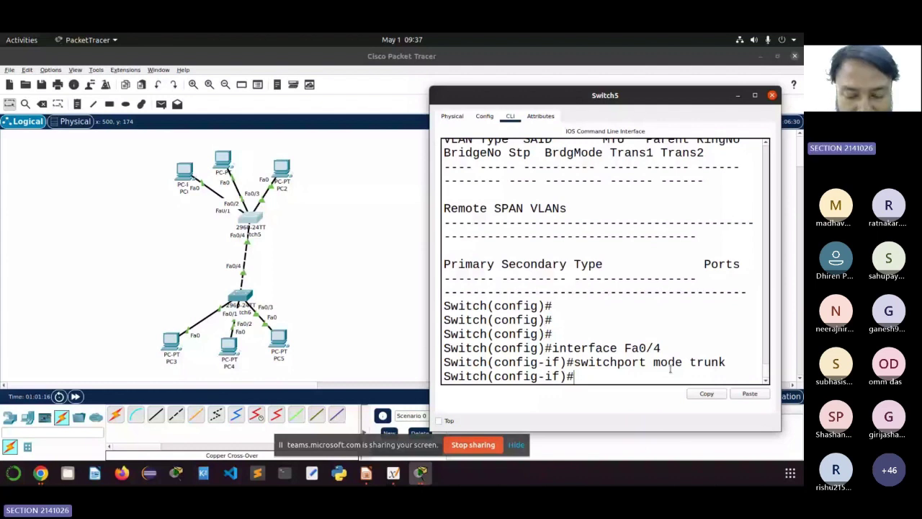
text(do wr)
key(Return)
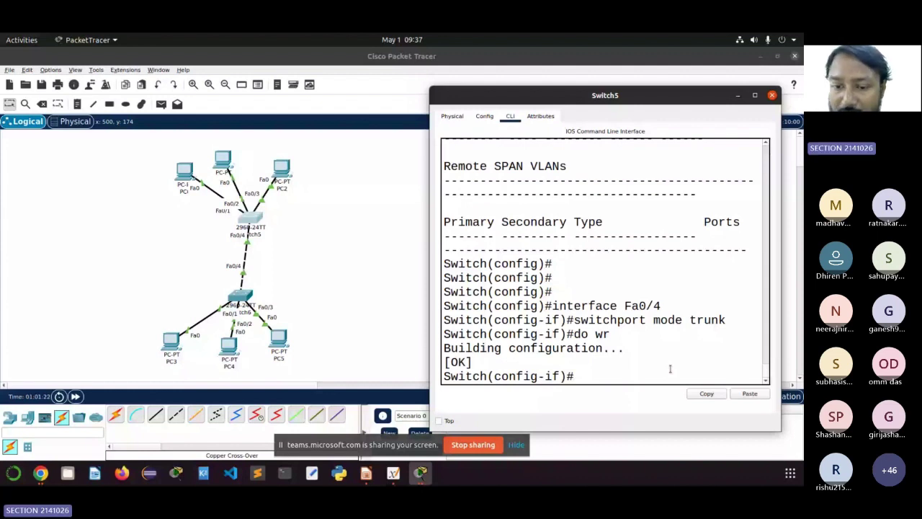
text(exit)
key(Return)
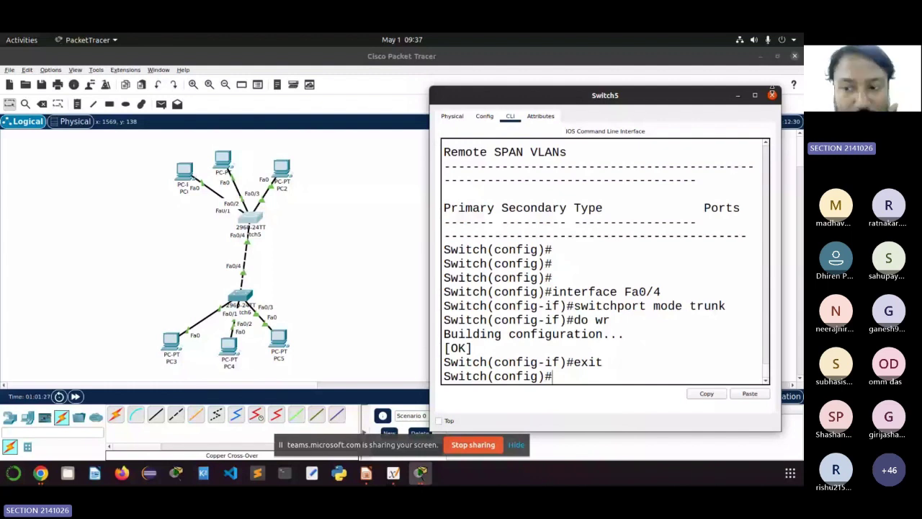
Step: Close Switch5's console and put Switch6 into VTP client mode
click(772, 95)
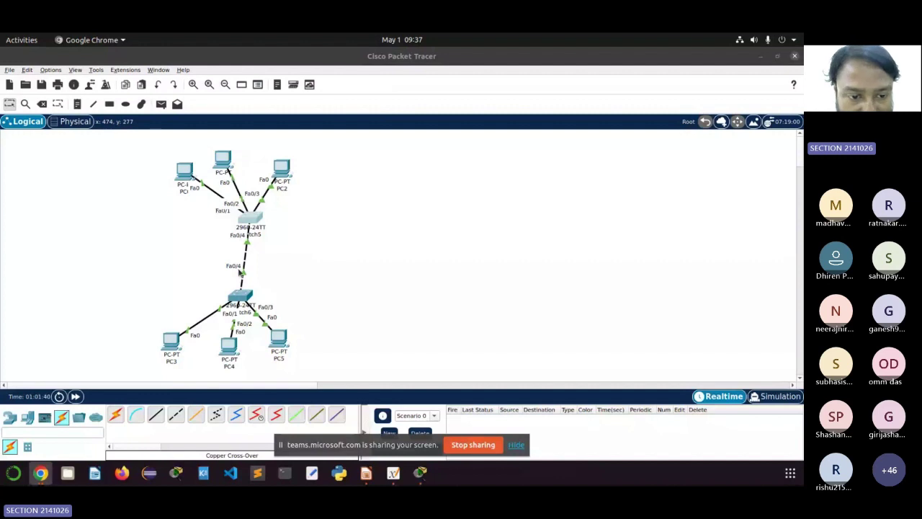
click(244, 295)
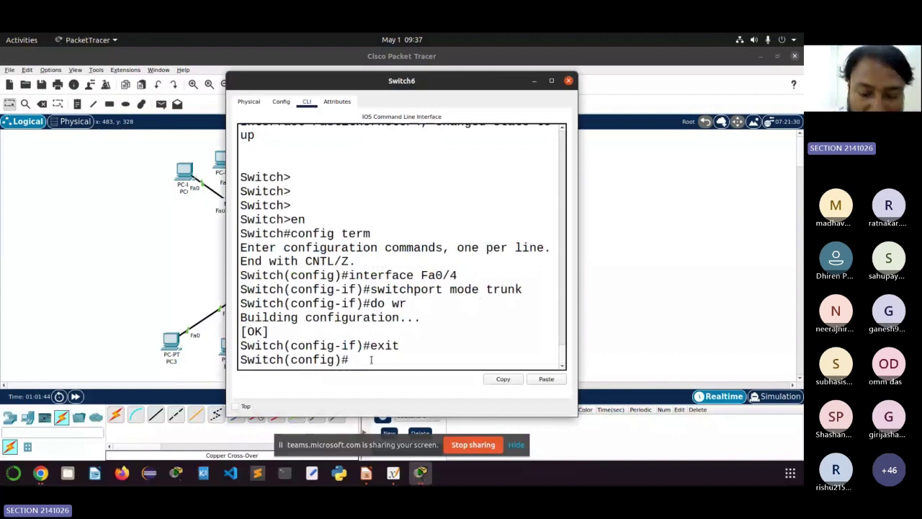
text(vtp)
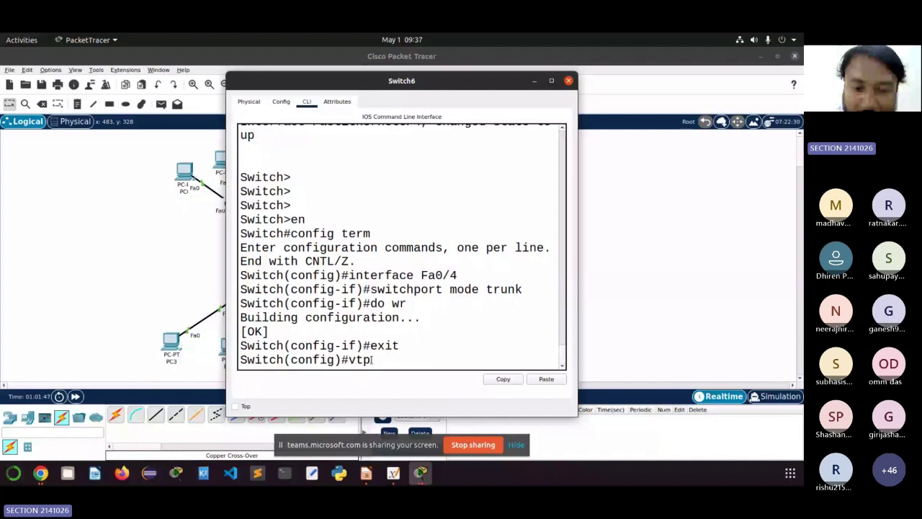
text( mode client)
key(Return)
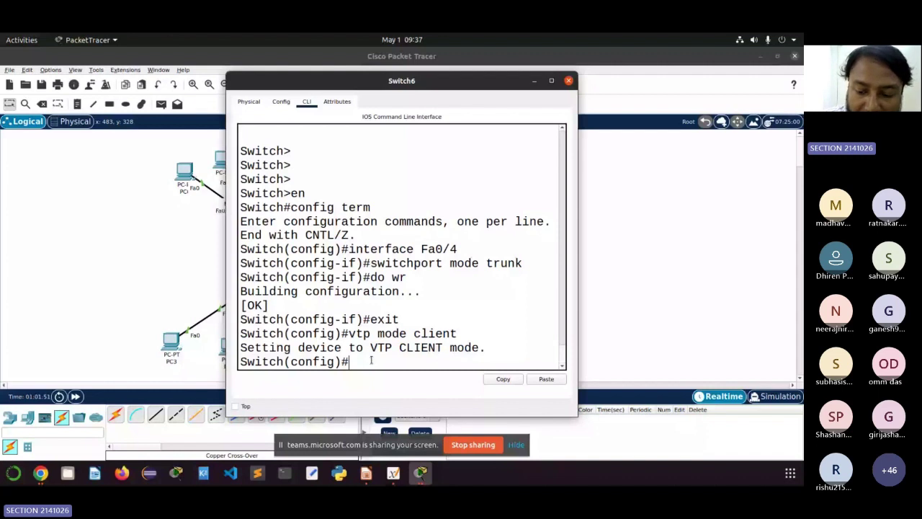
Step: Join Switch6 to VTP domain ITER, set the VTP password, and list its VLANs
text(vtp domain IR)
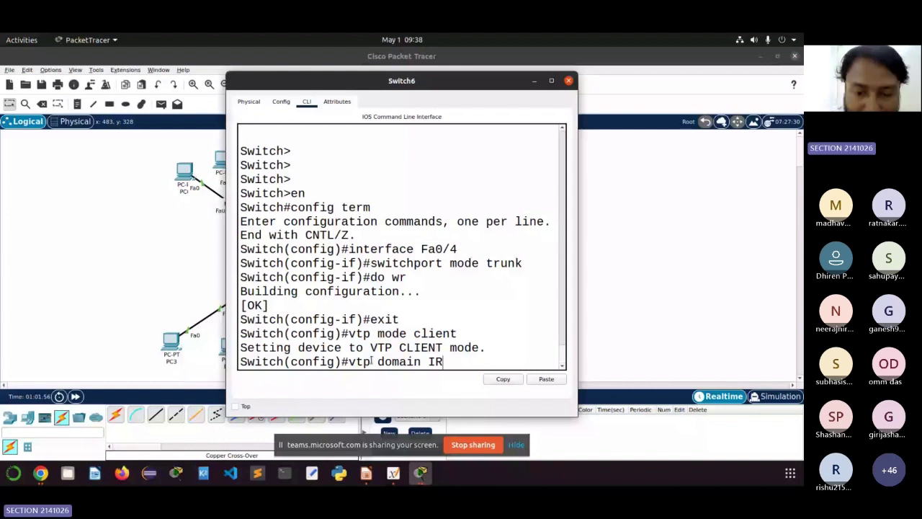
key(BackSpace)
text(TER)
key(Return)
text(vtp passw)
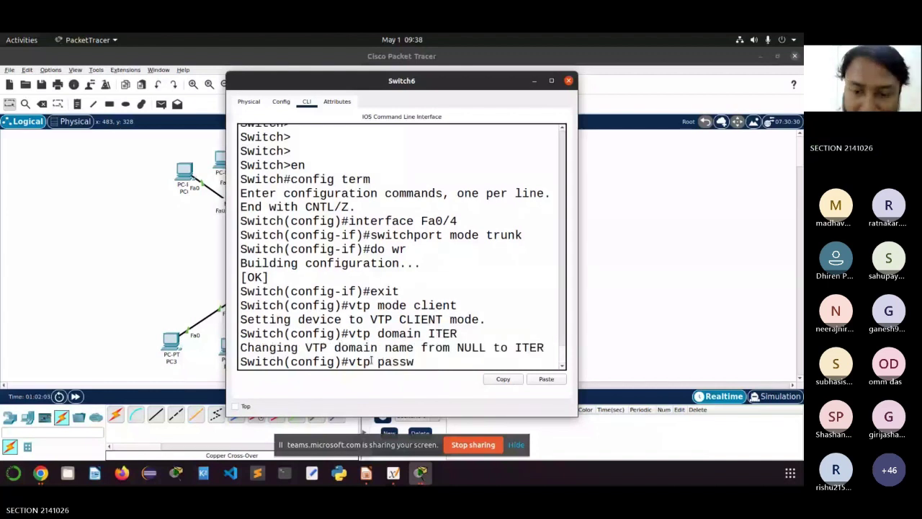
text(ord iter123)
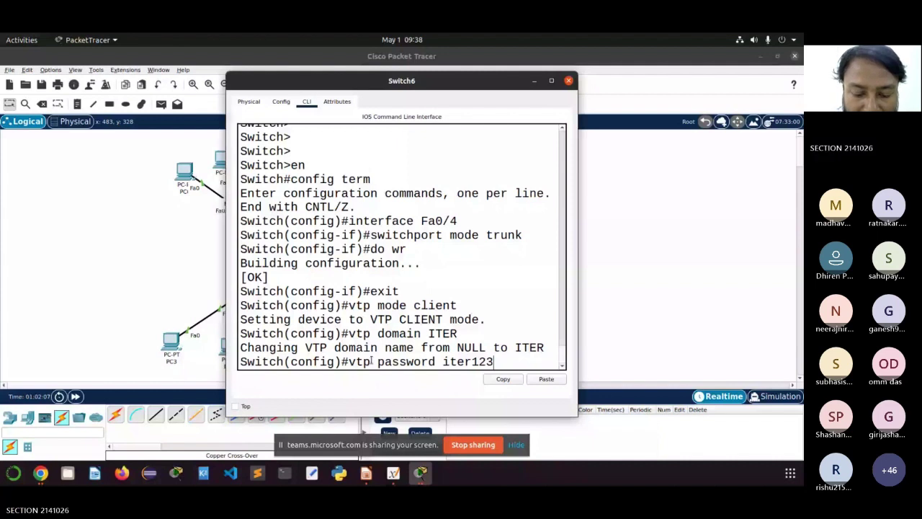
key(Return)
text(do )
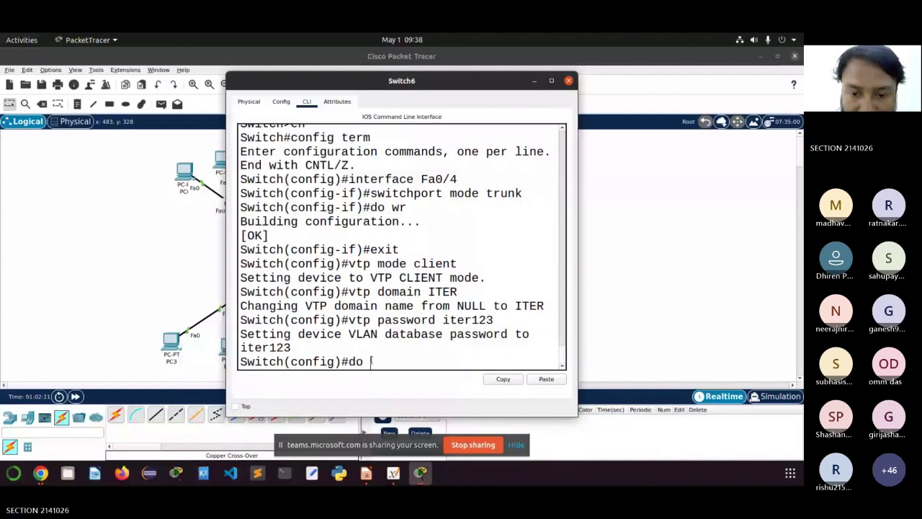
text(sh vlan)
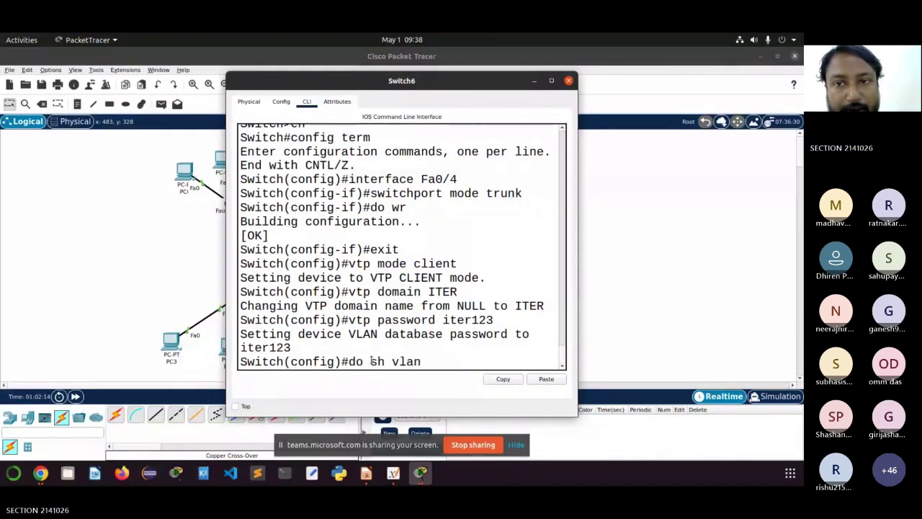
key(Return)
Step: Maximize Switch6's console, highlight the learned VLAN 10 CSE and 20 IT rows, then show the sketch
click(551, 80)
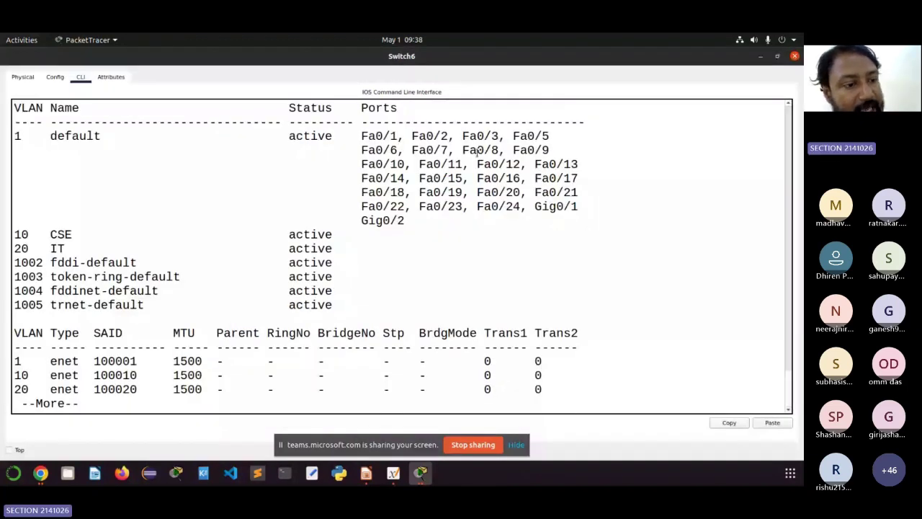
drag(339, 248, 12, 236)
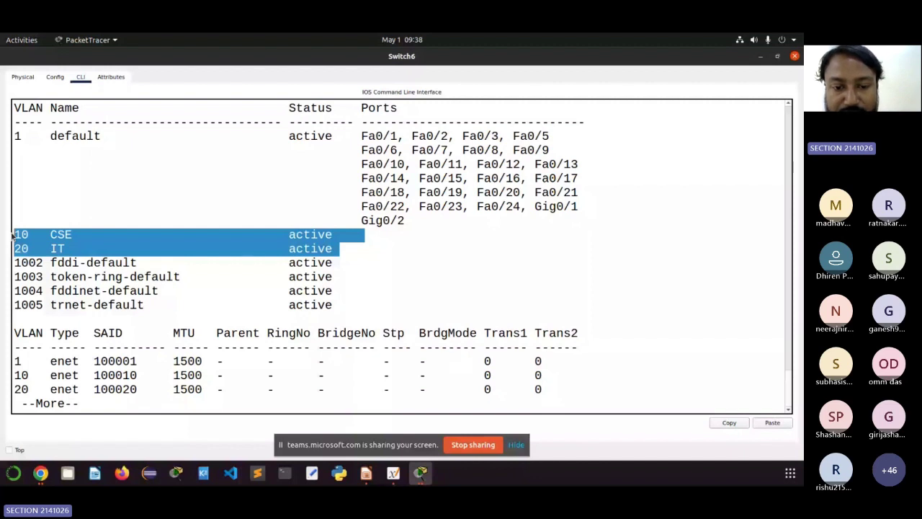
key(alt+Tab)
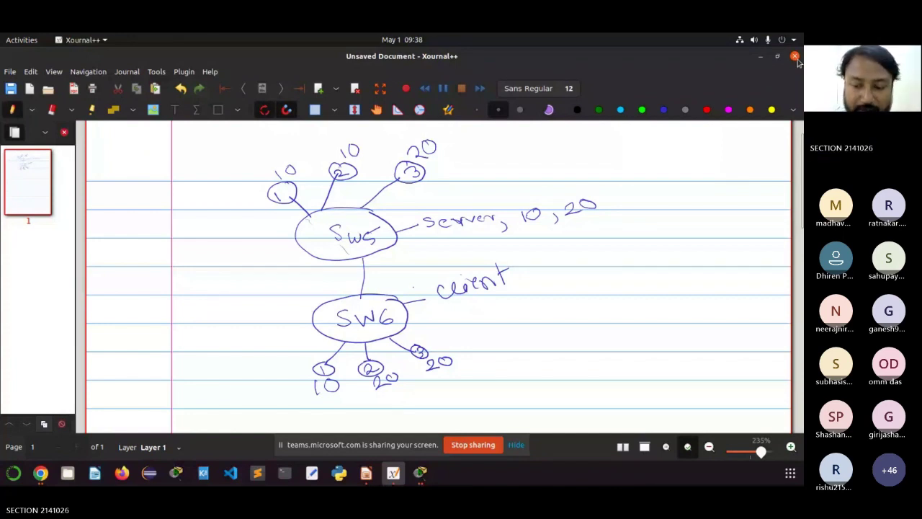
Step: Switch from the Xournal++ sketch back to Switch6's VLAN table
key(alt+Tab)
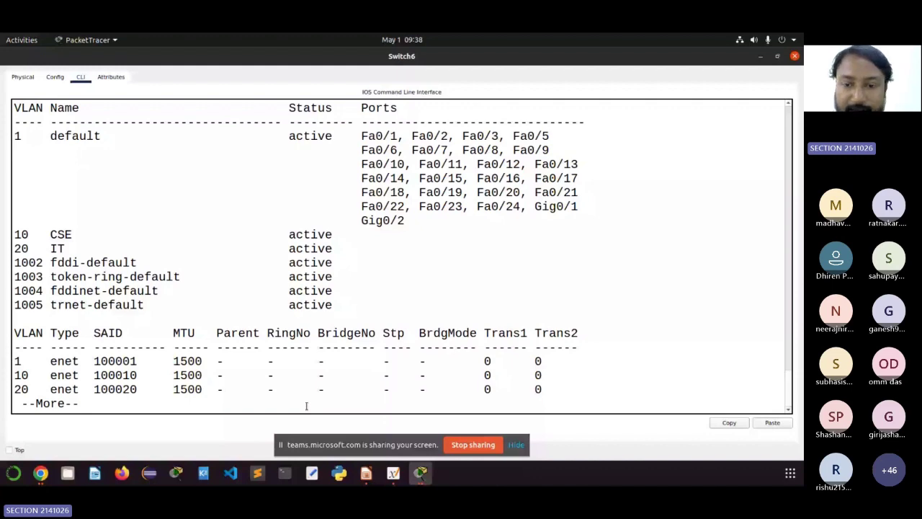
Step: Restore Switch6's maximized console to a smaller window beside the topology
click(778, 56)
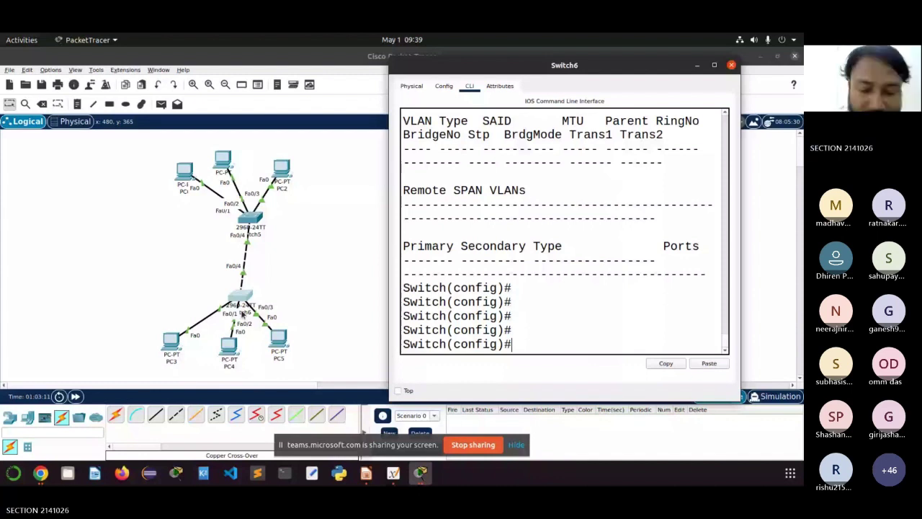
Step: Enter interface Fa0/1 configuration on Switch6, moving PC3 further left on the canvas
text(inte)
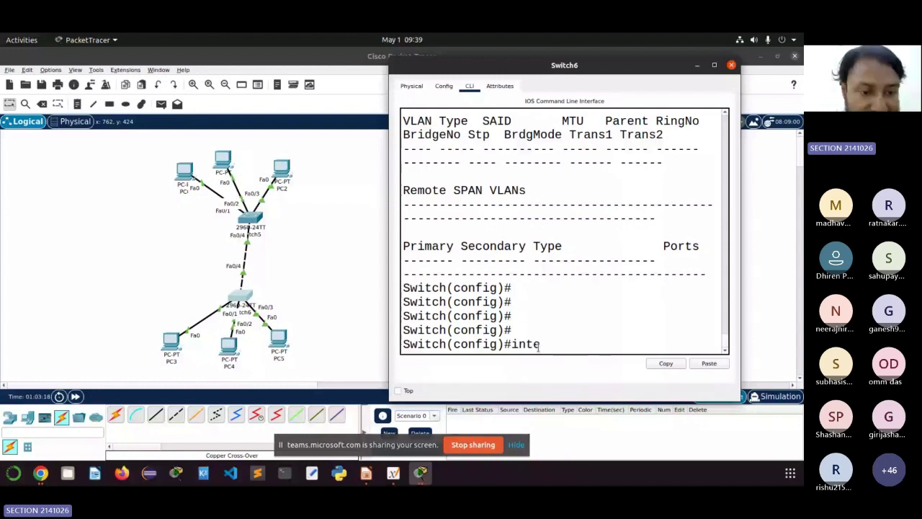
key(Tab)
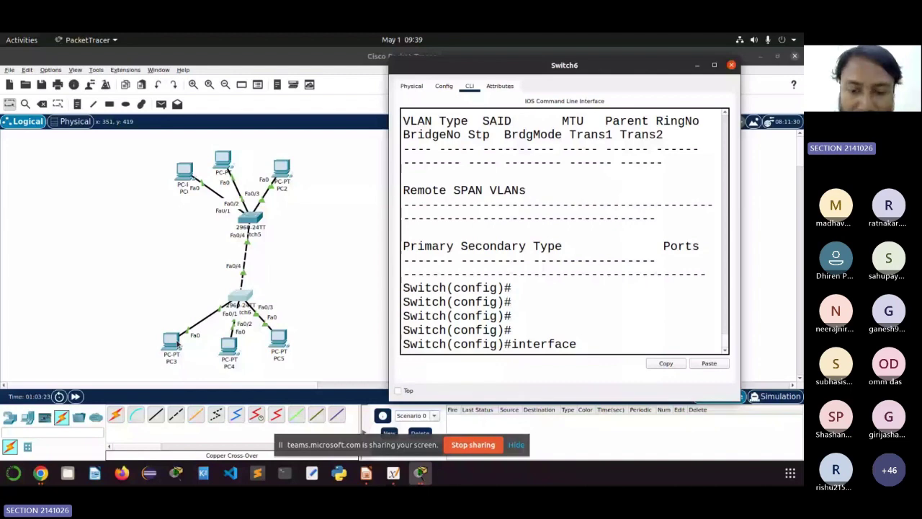
drag(177, 344, 121, 319)
click(420, 473)
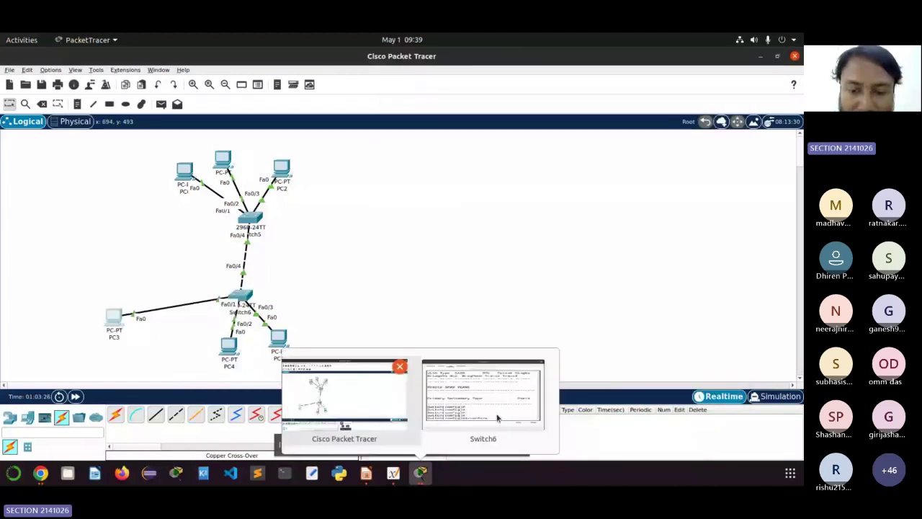
click(497, 418)
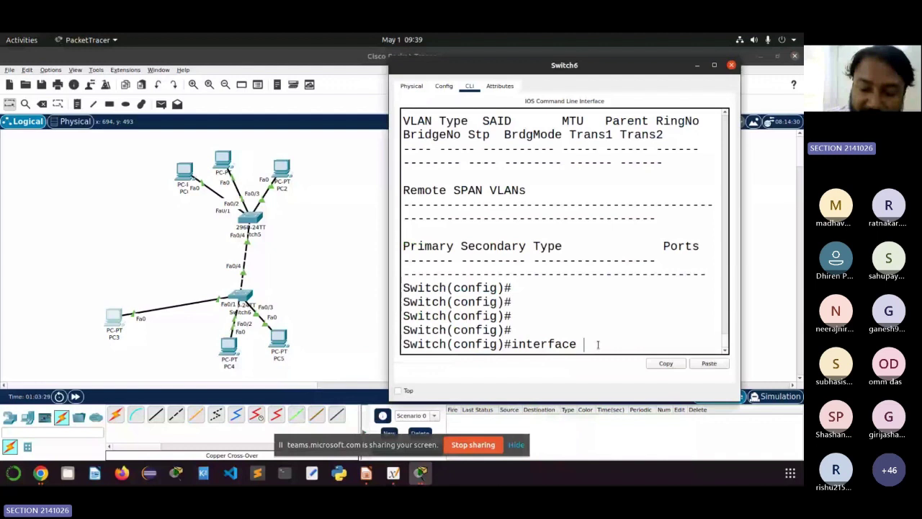
text(Fa0/1)
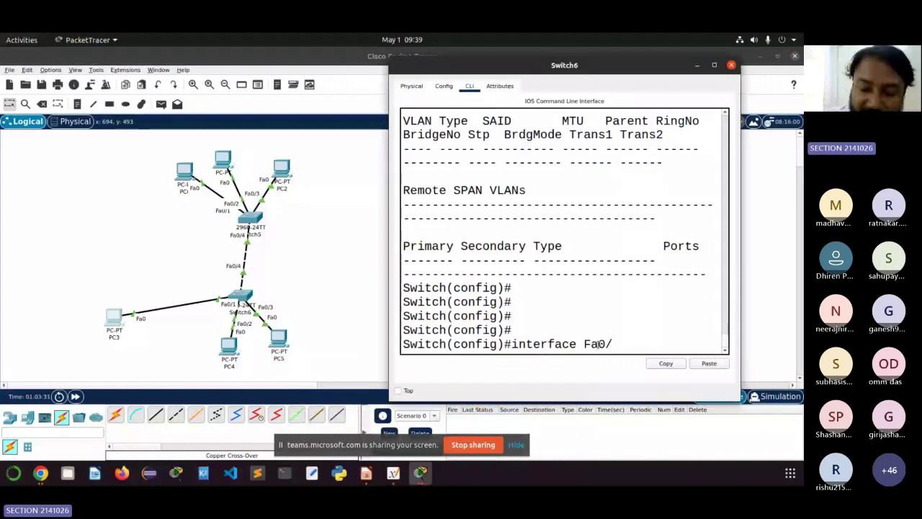
key(Return)
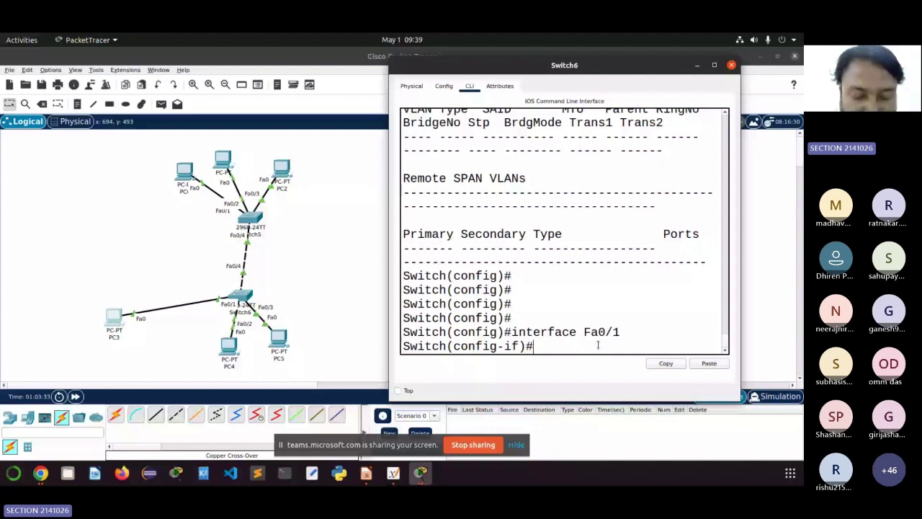
Step: Make Fa0/1 an access port assigned to VLAN 10
text(switchp)
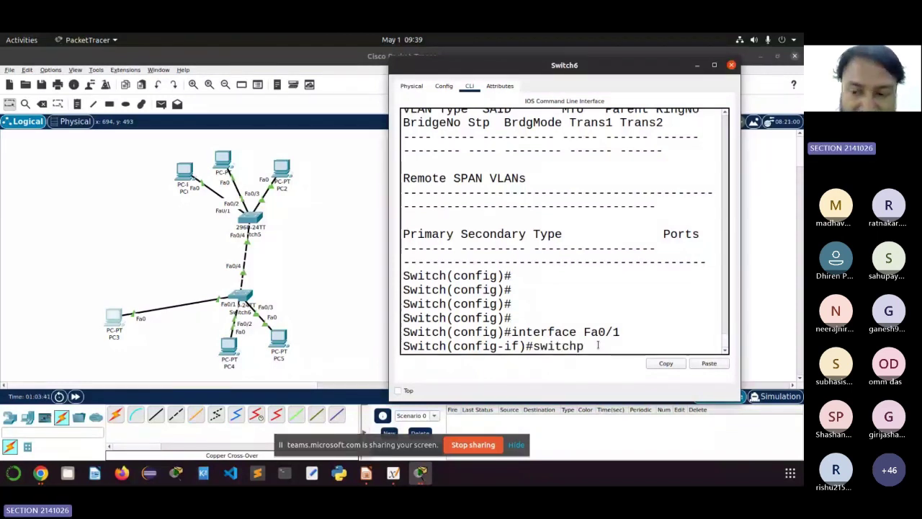
text(ort mode)
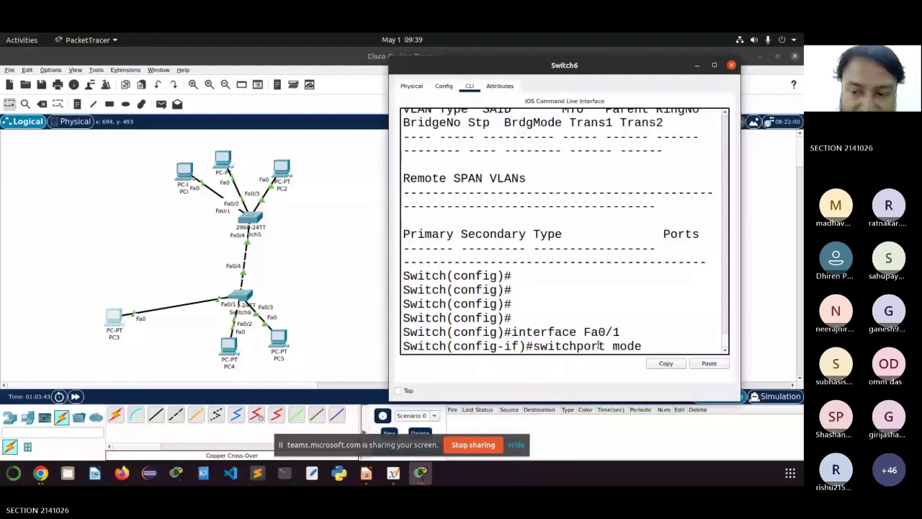
text( access)
key(Return)
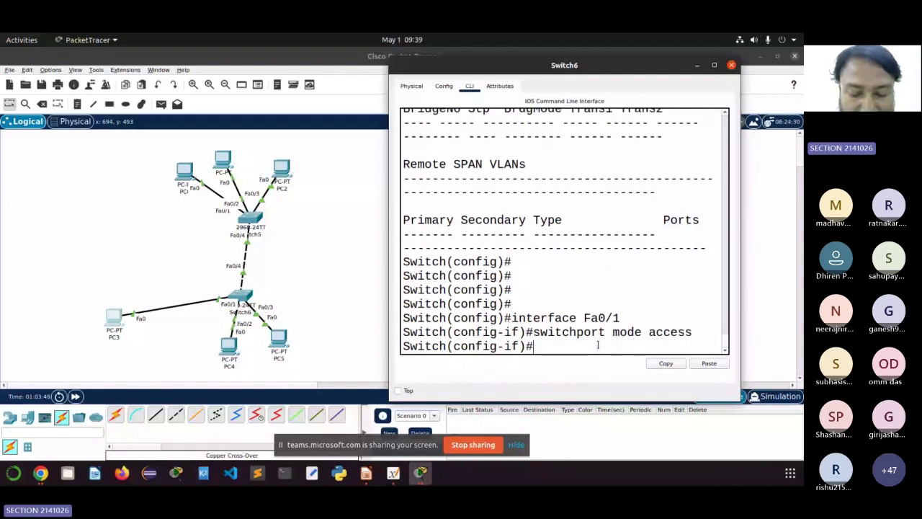
text(sw)
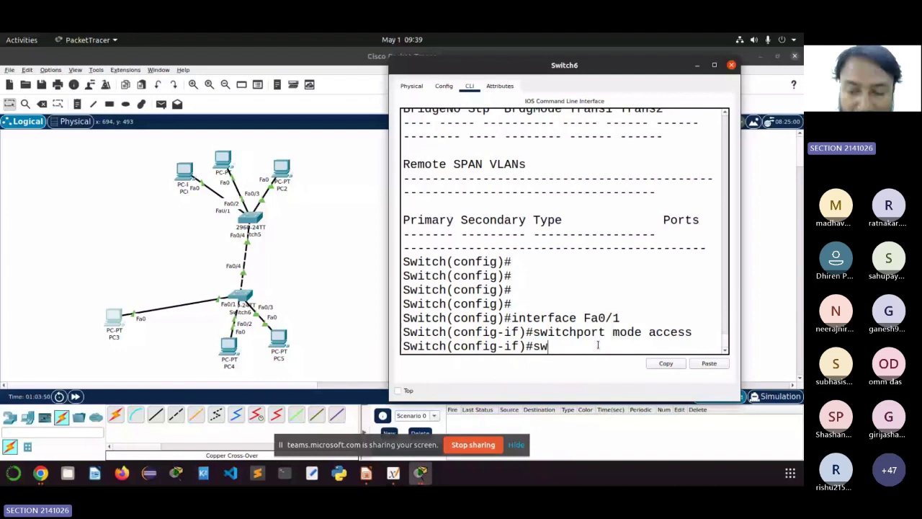
text(itchport acc)
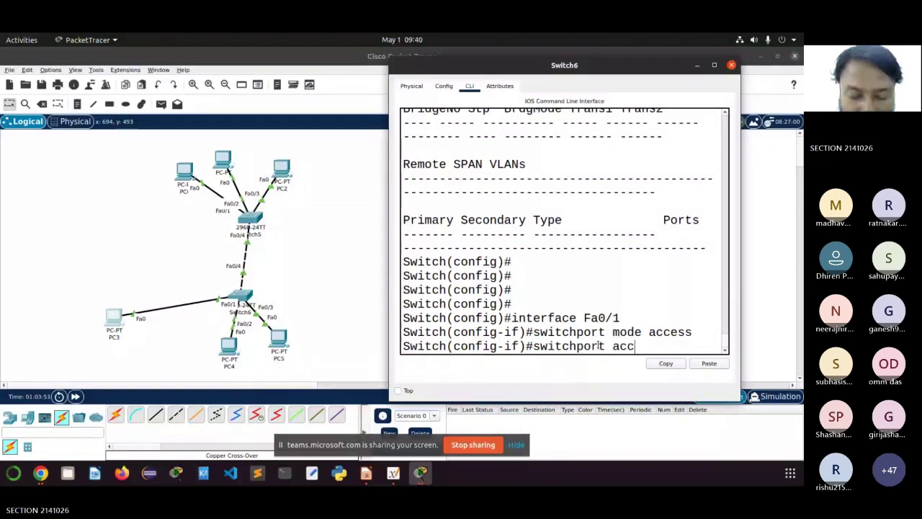
text(ess vla)
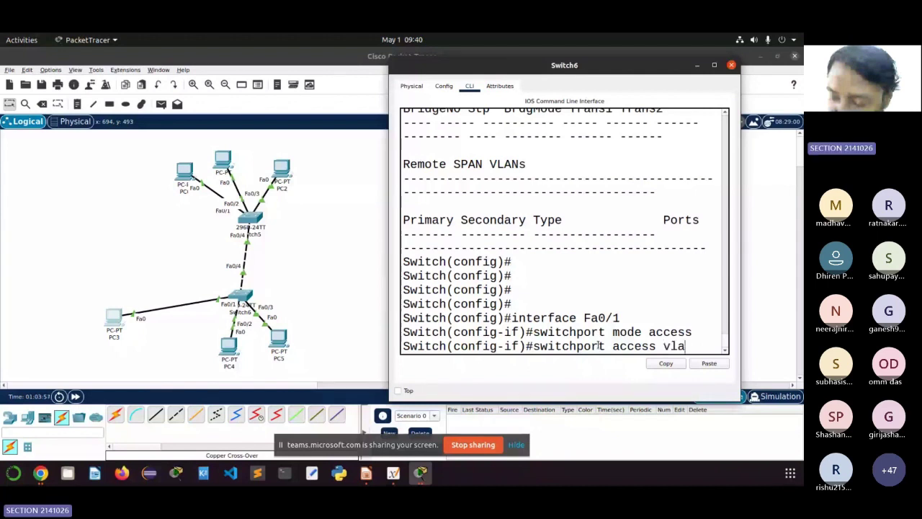
text(n)
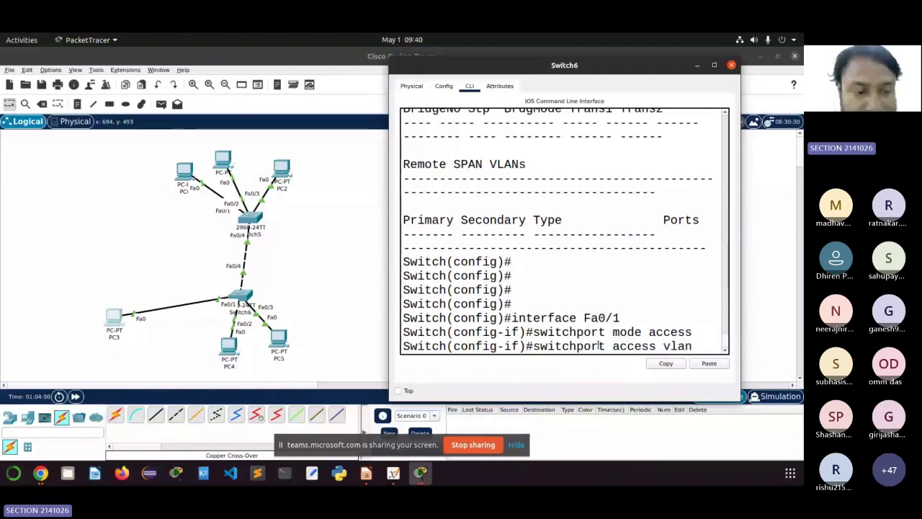
text( 10)
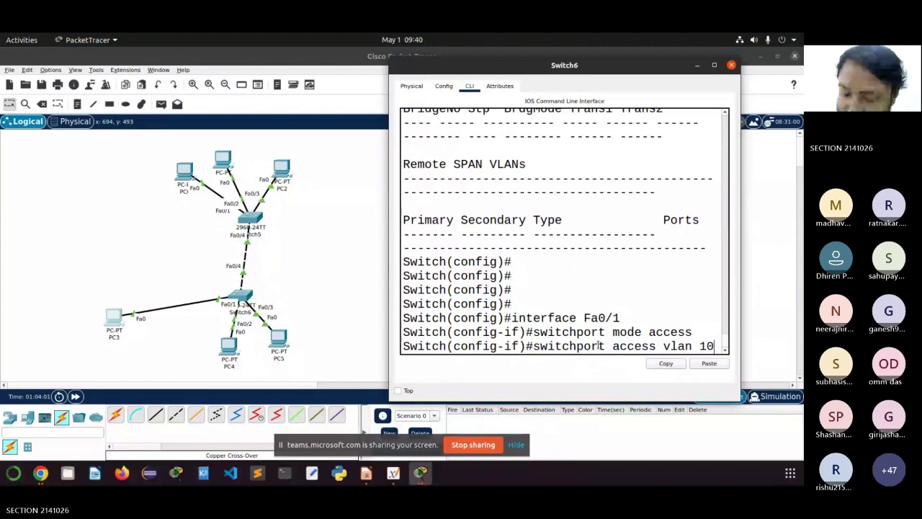
key(Return)
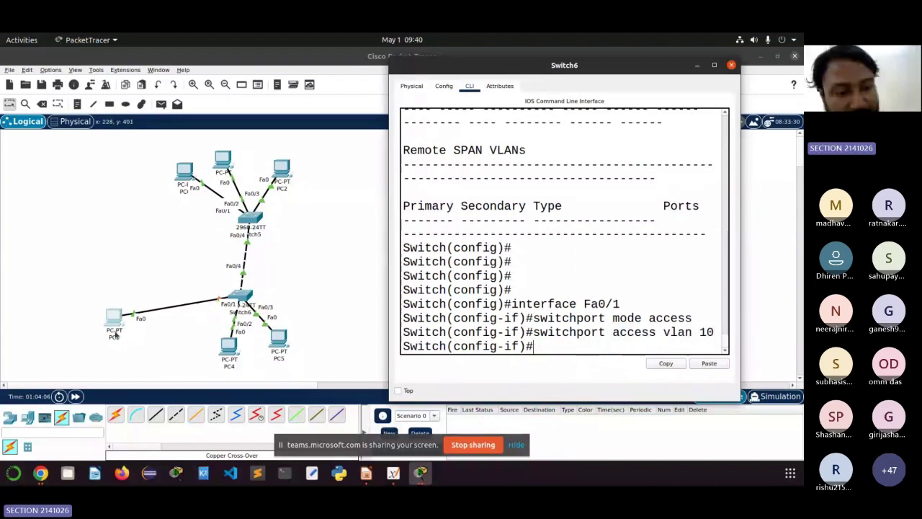
Step: Highlight the Fa0/1 commands to explain them, exit to global configuration, and begin an interface range command
drag(712, 331, 511, 304)
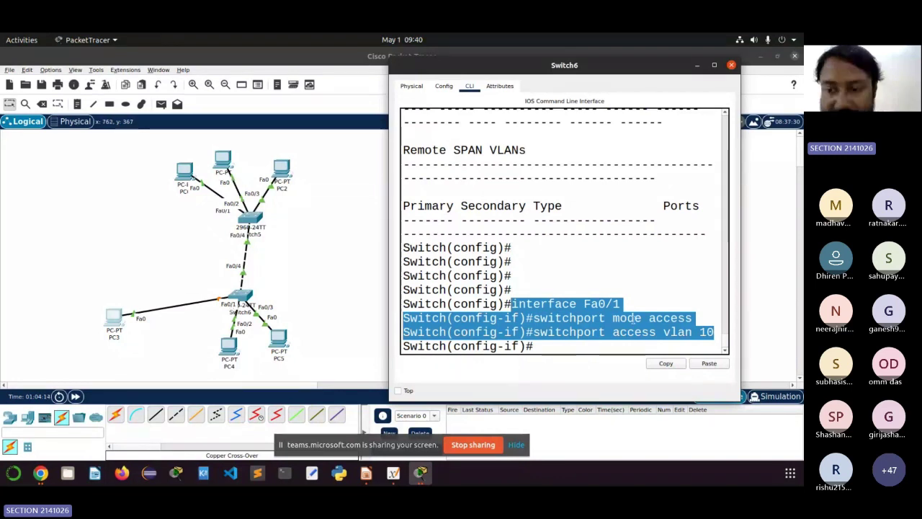
drag(619, 332, 704, 332)
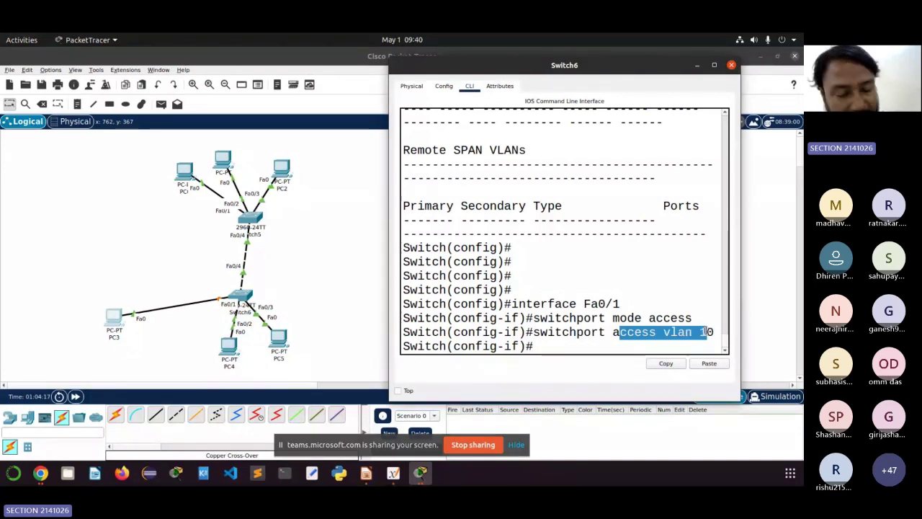
click(696, 332)
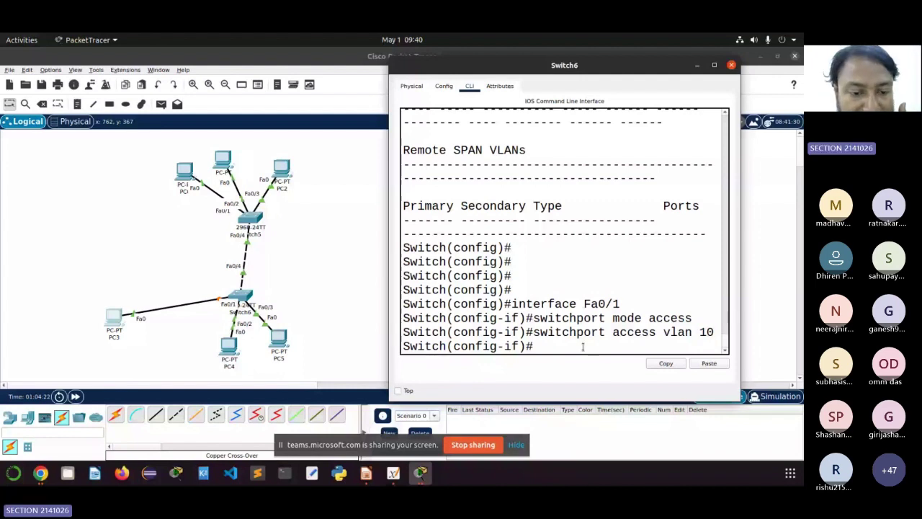
text(exit)
key(Return)
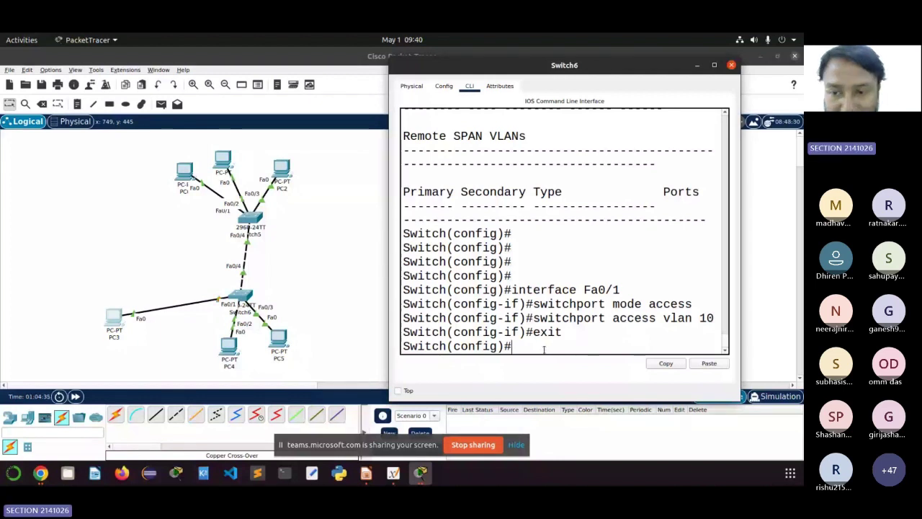
text(interfac)
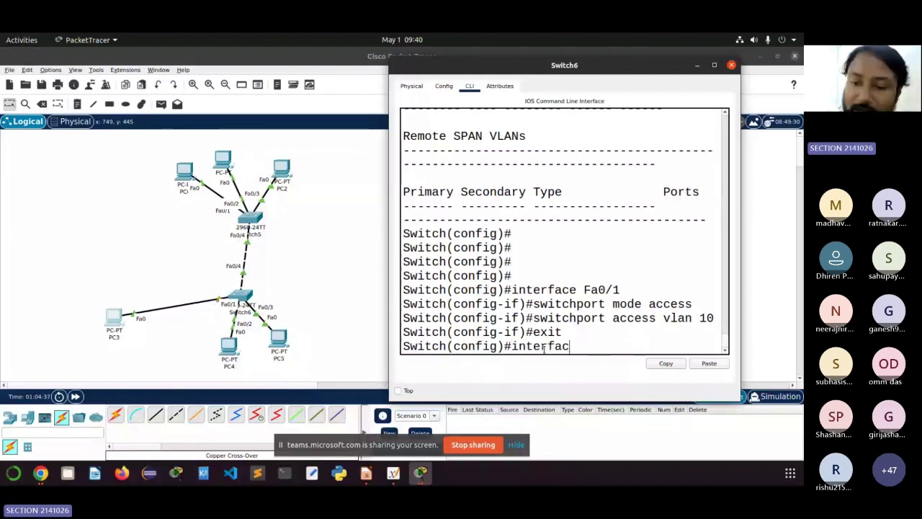
text(e)
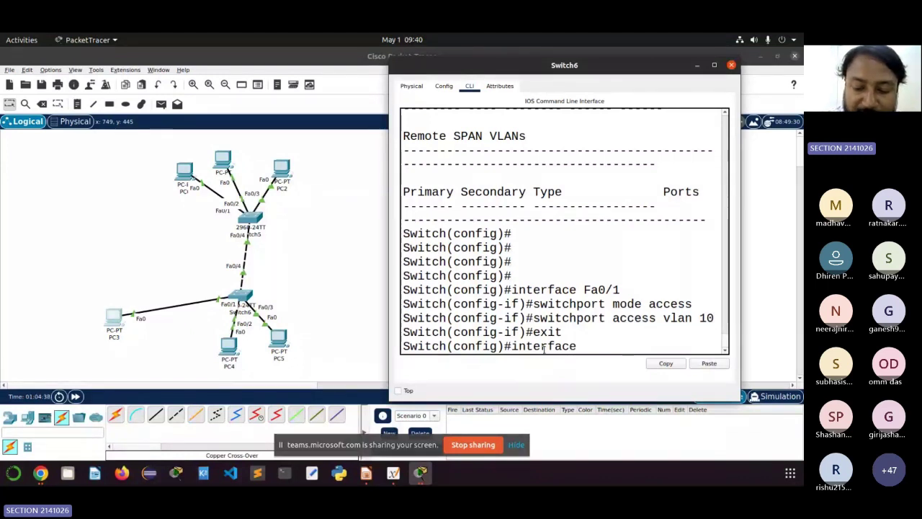
text( Fa0/1)
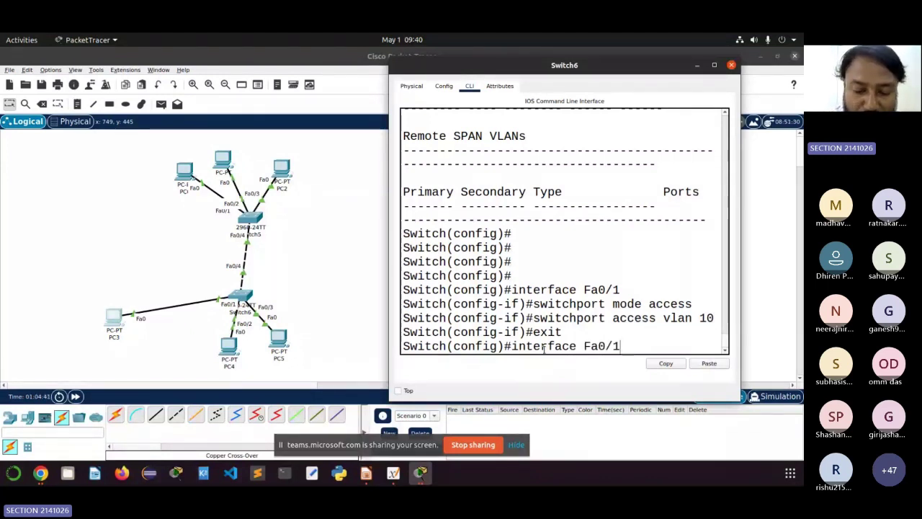
text(-2)
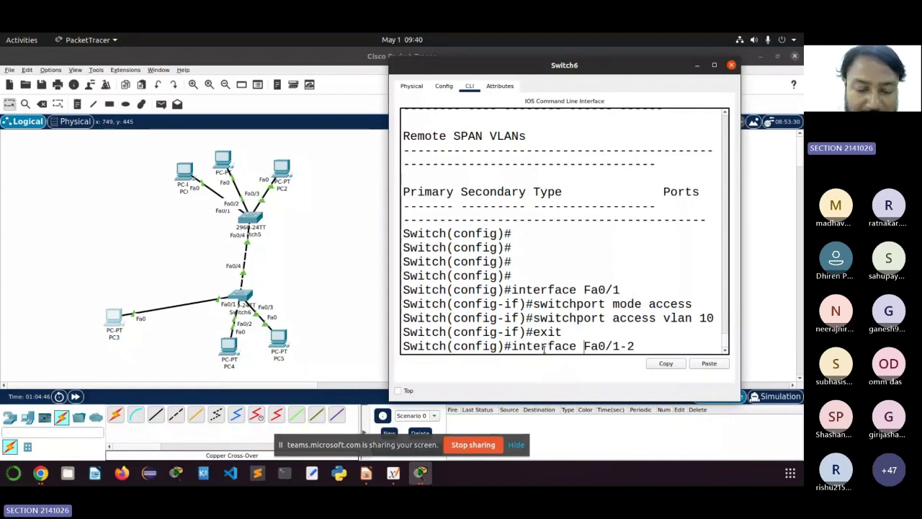
text(range)
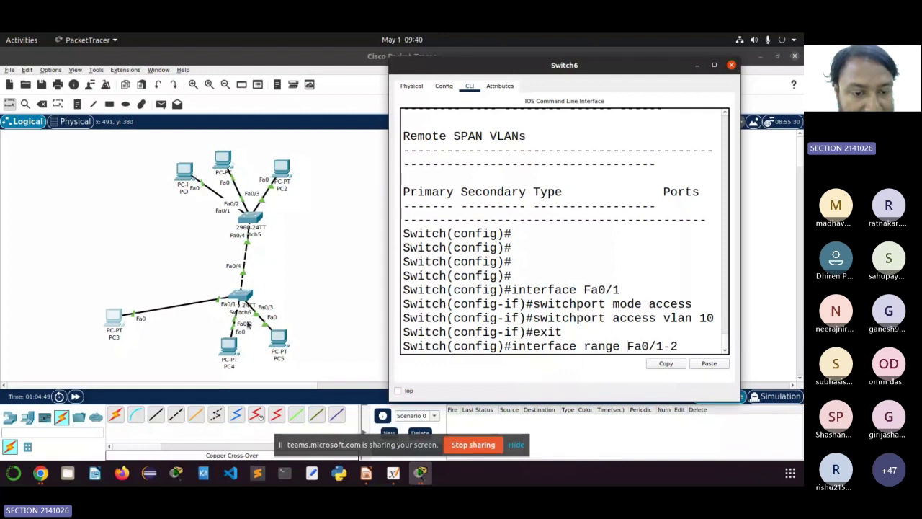
Step: Move PC4 left and PC5 up-right around Switch6, then bring Switch6's console back
drag(234, 349, 196, 347)
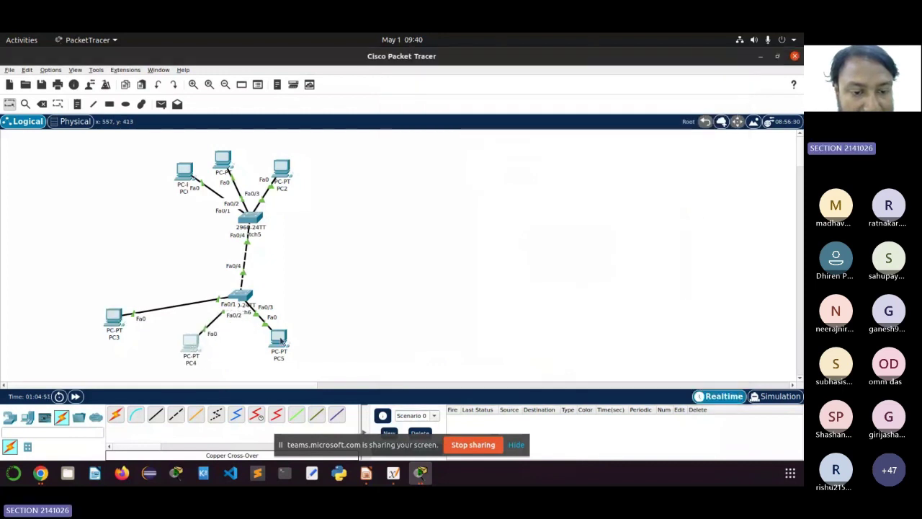
drag(283, 343, 319, 324)
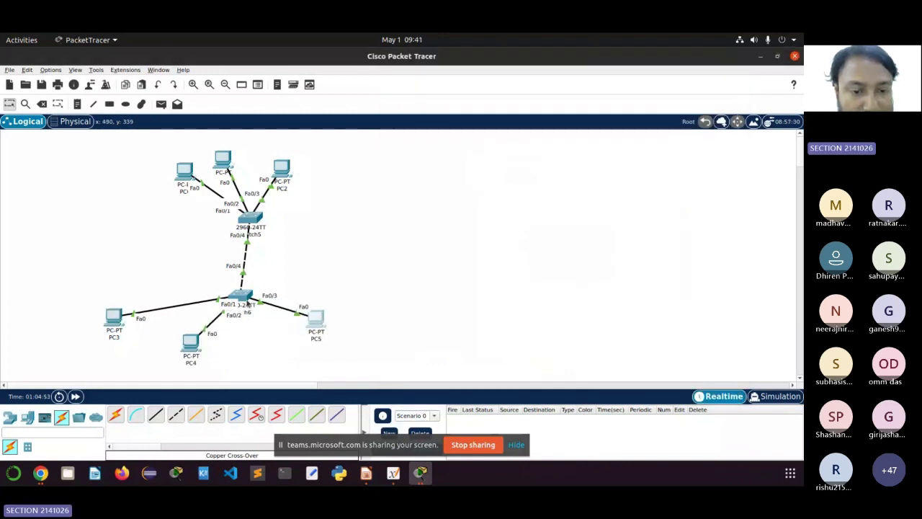
click(431, 473)
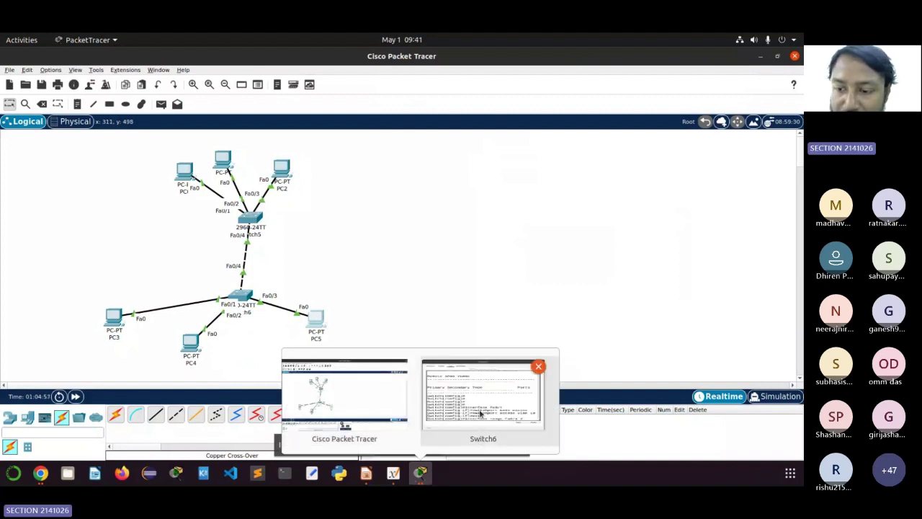
click(480, 412)
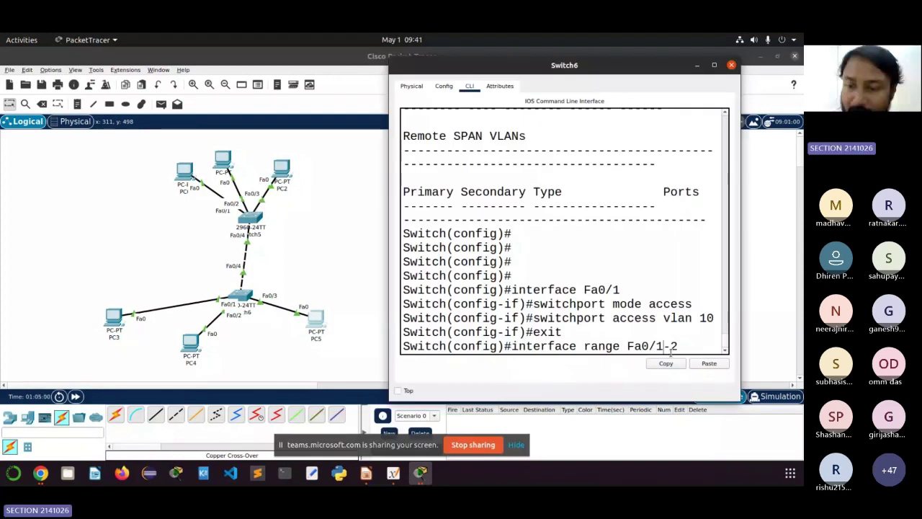
Step: Correct the command to interface range Fa0/2-3, run it, and recall it from history
key(Left)
key(Left)
key(Left)
key(Left)
key(Left)
text(2)
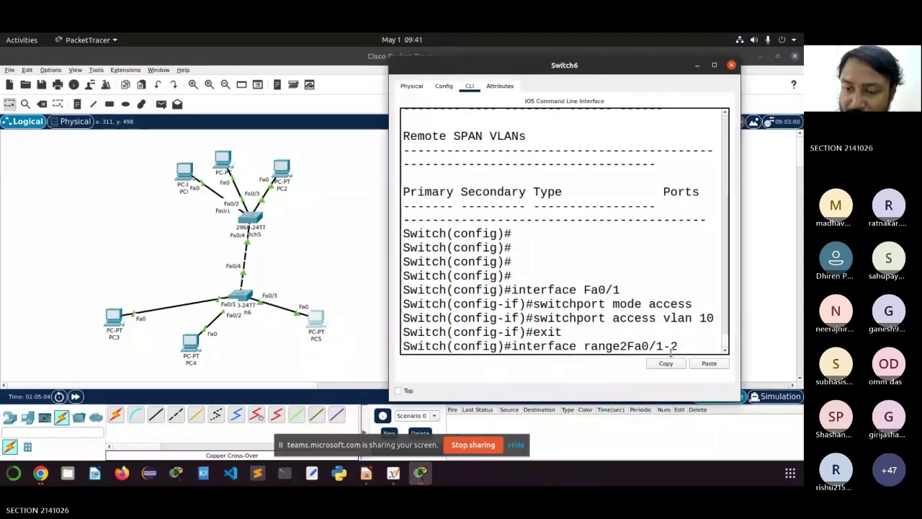
key(BackSpace)
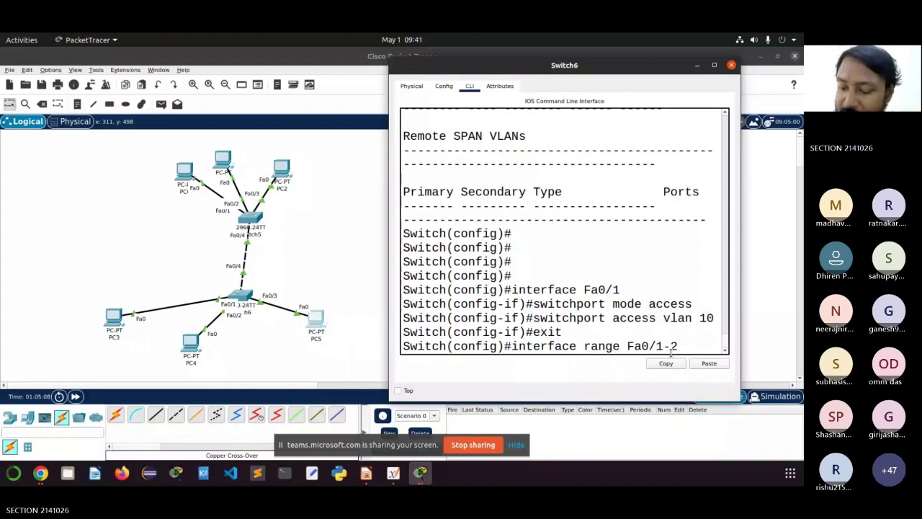
key(Left)
key(Left)
key(BackSpace)
text(2)
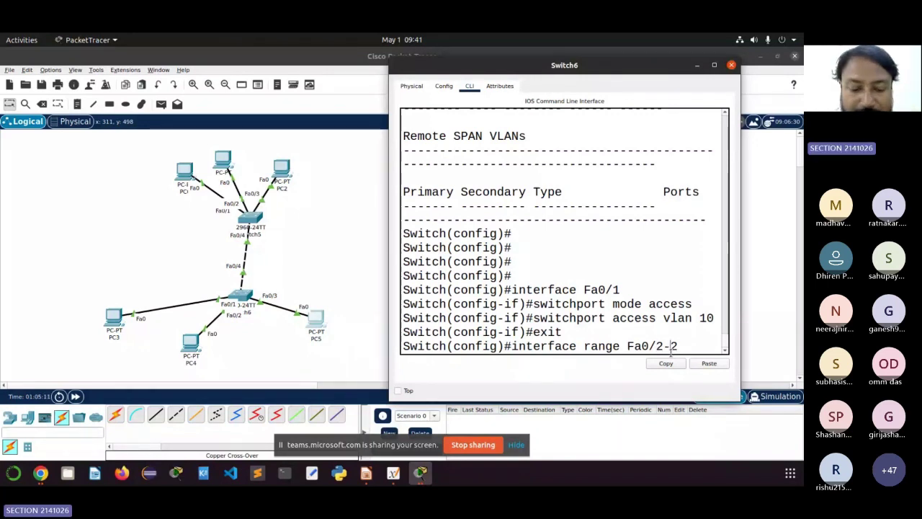
key(Right)
key(Right)
key(BackSpace)
text(3)
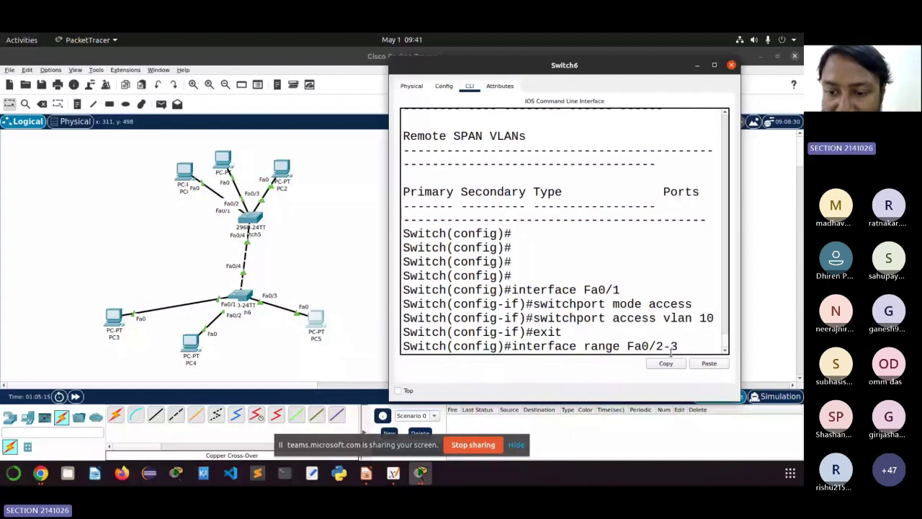
key(Return)
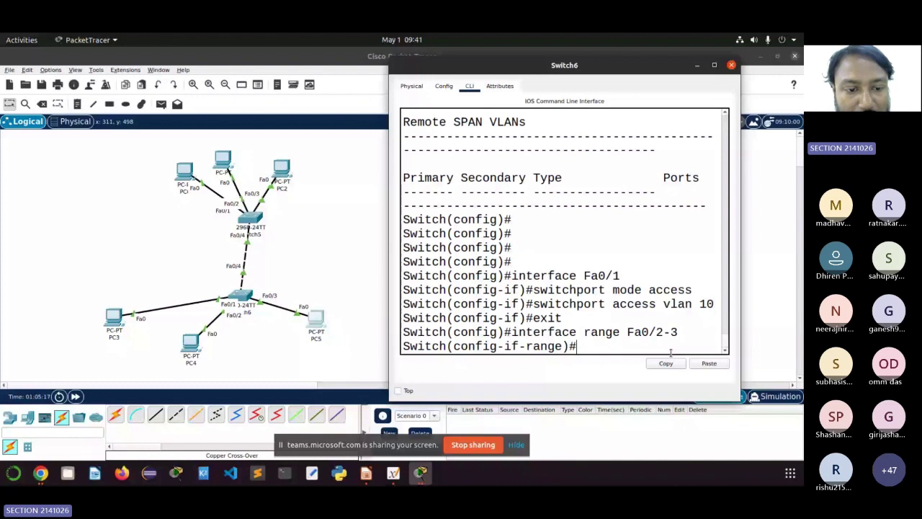
key(Up)
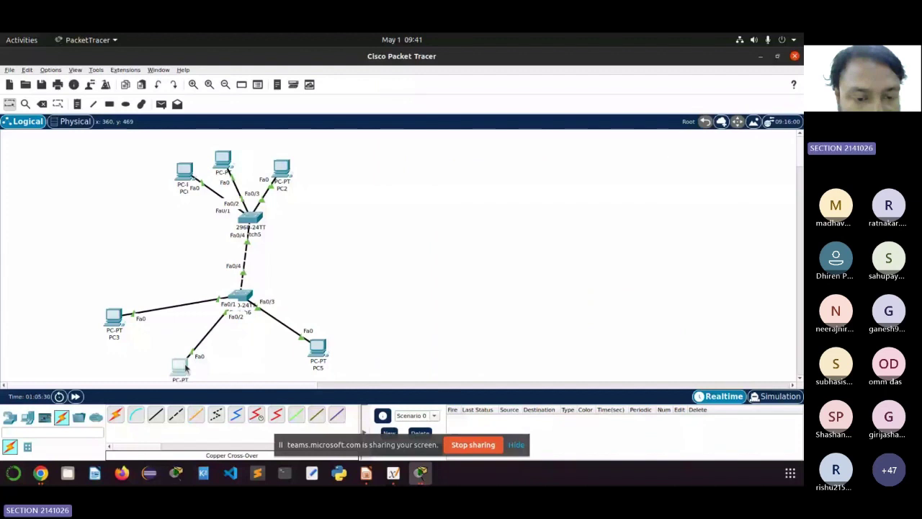
Step: Place PC4 directly below Switch6 and lower PC3, then return to Switch6's console after checking Teams
drag(184, 363, 253, 366)
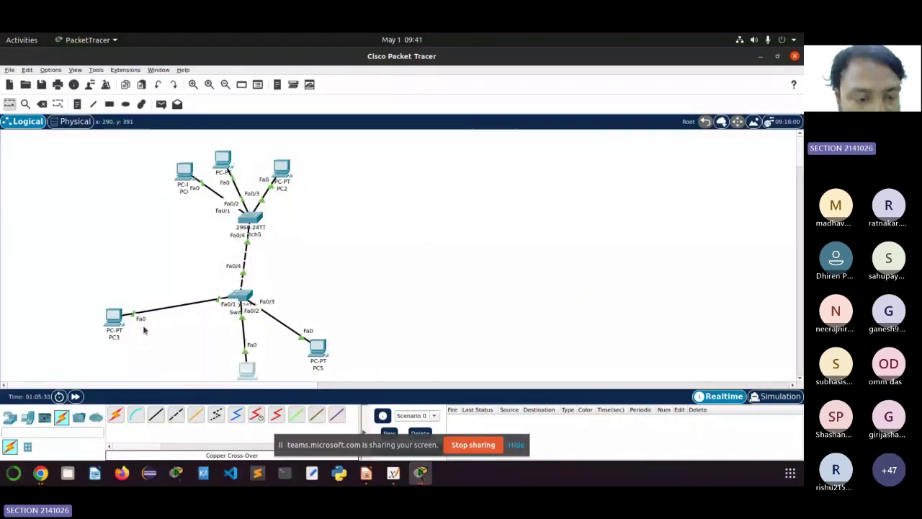
drag(115, 324, 128, 343)
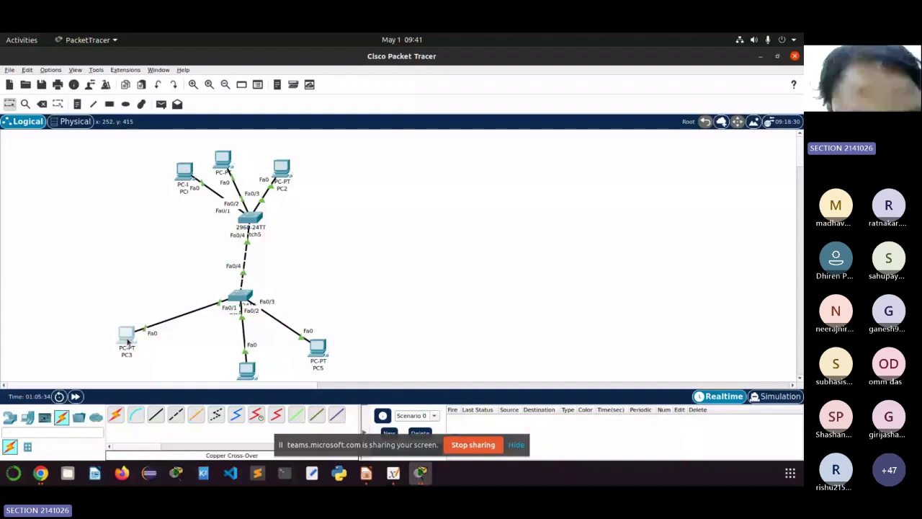
mouse_move(129, 339)
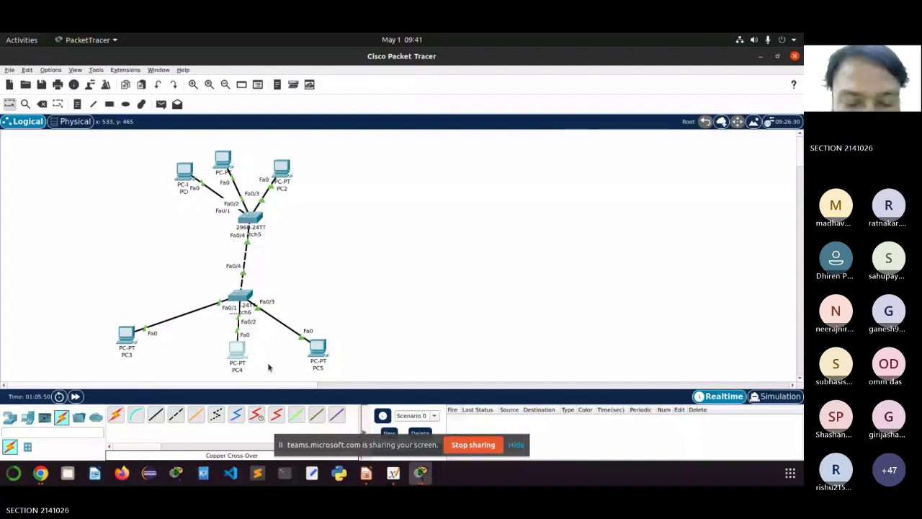
click(40, 472)
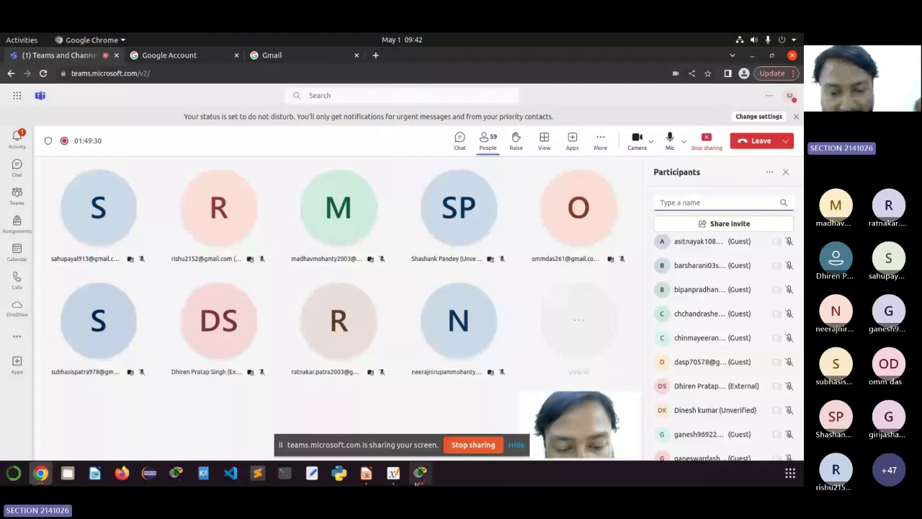
click(419, 478)
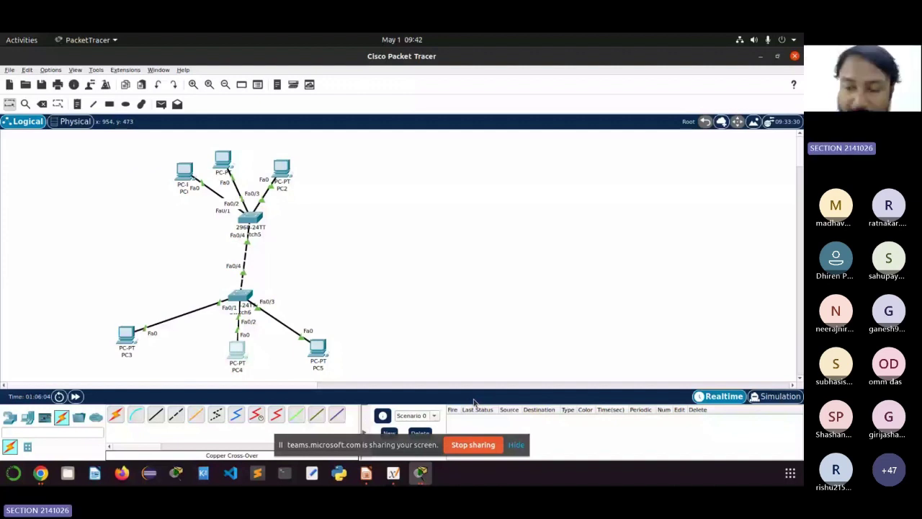
key(alt+Tab)
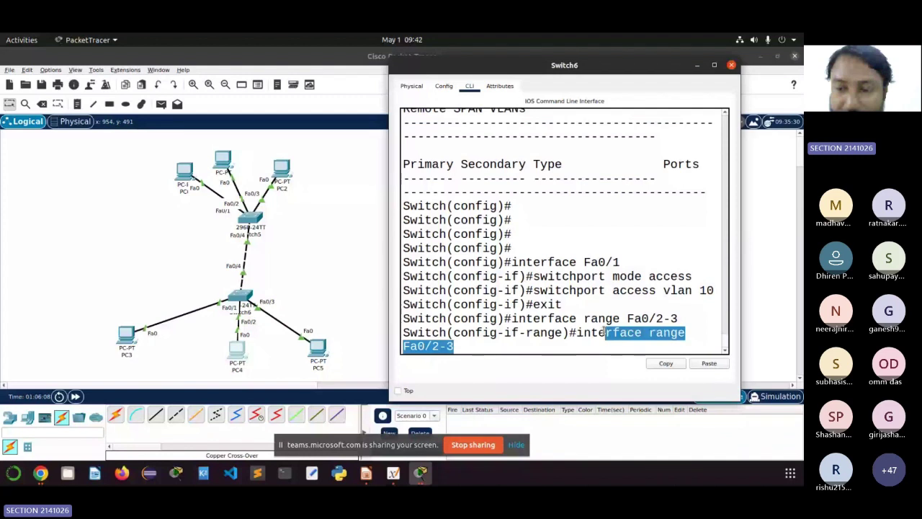
Step: Make ports Fa0/2-3 access ports in VLAN 20 using recalled commands
click(604, 332)
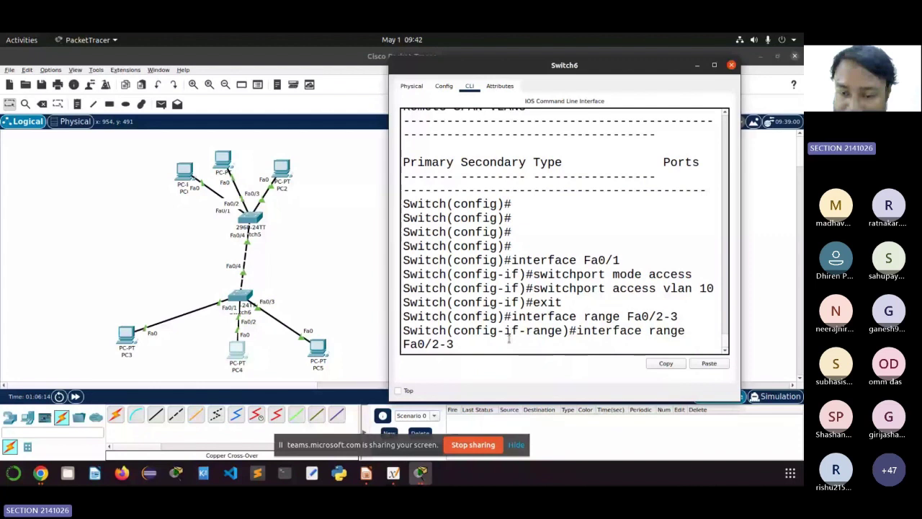
key(Return)
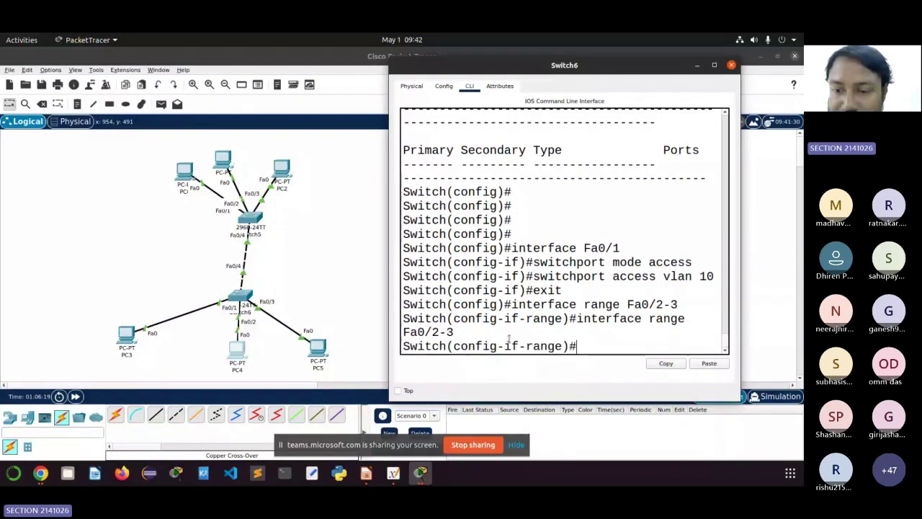
key(Up)
key(Up)
key(Up)
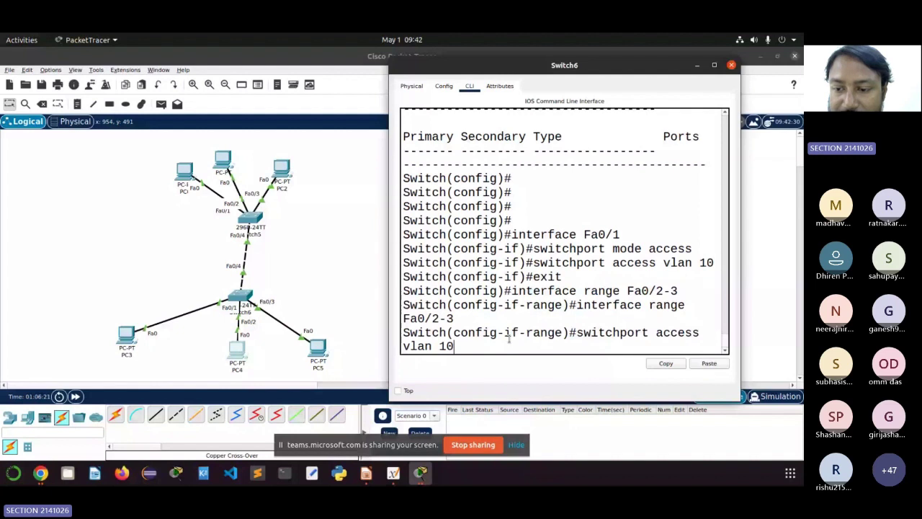
key(Up)
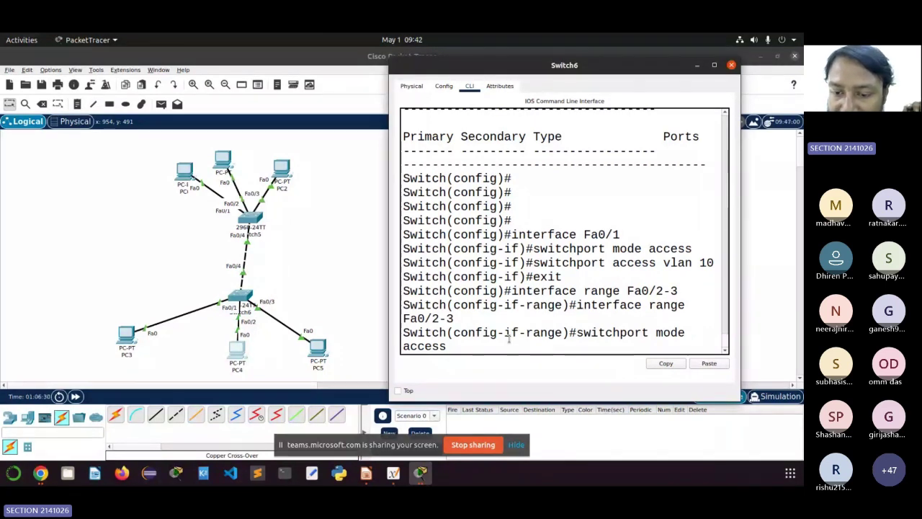
key(Return)
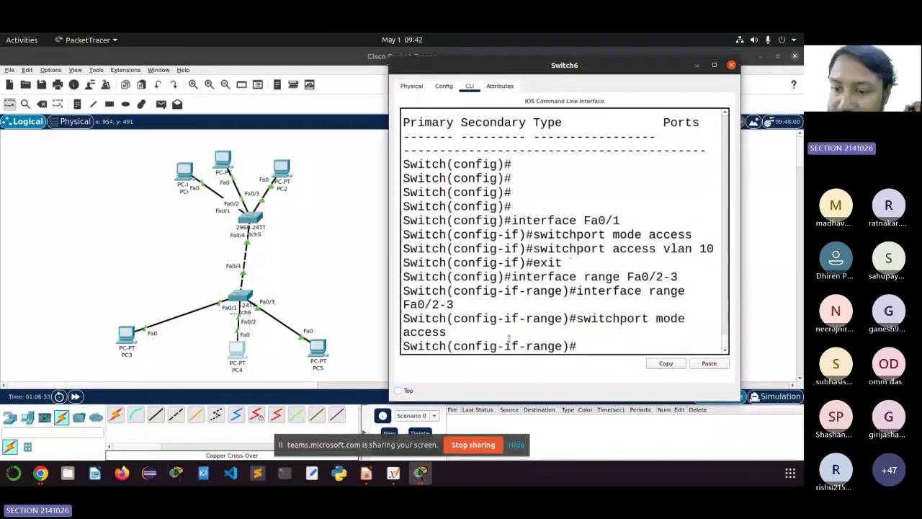
key(Up)
key(Up)
key(Up)
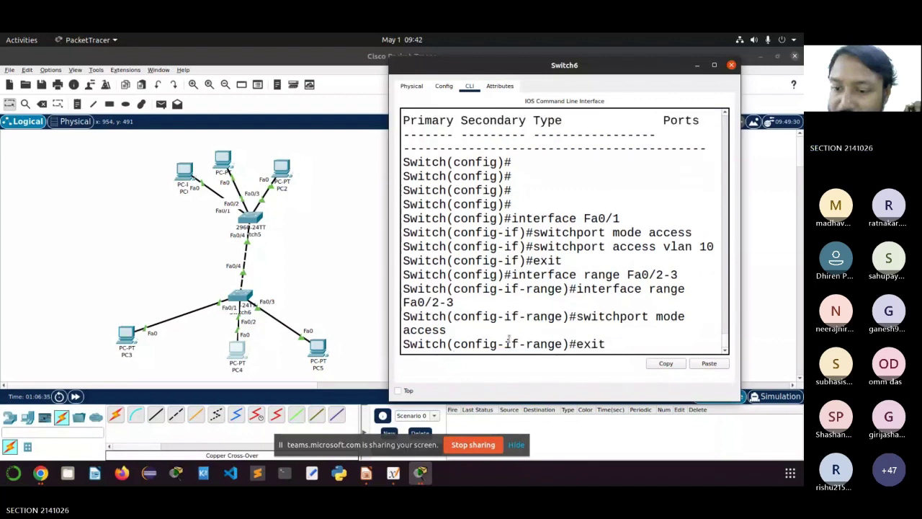
key(Up)
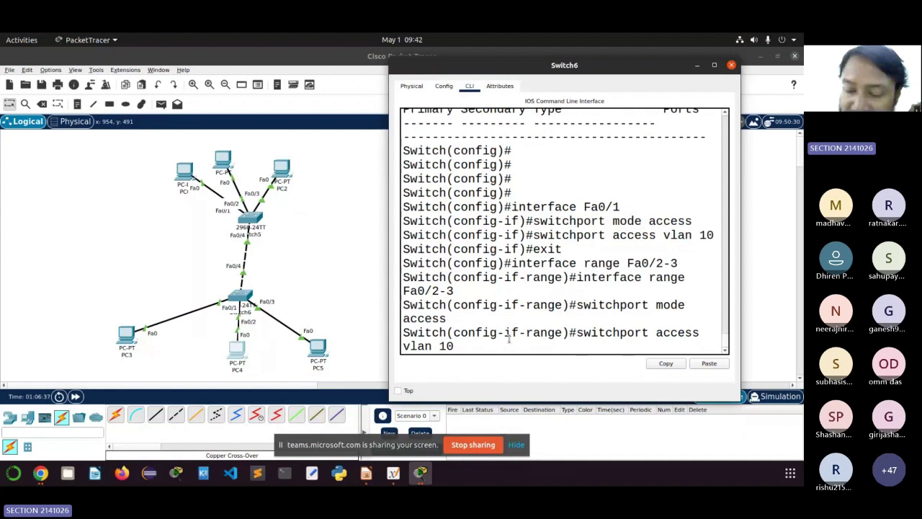
key(BackSpace)
key(BackSpace)
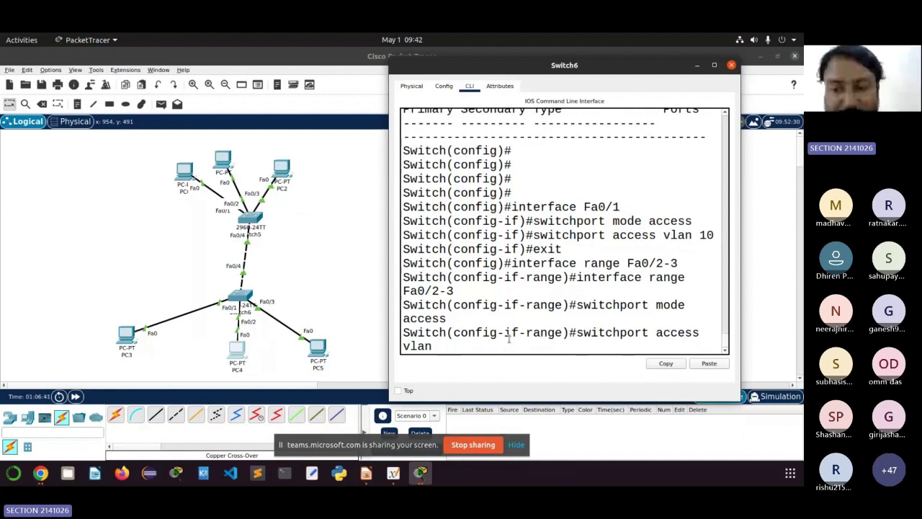
text(20)
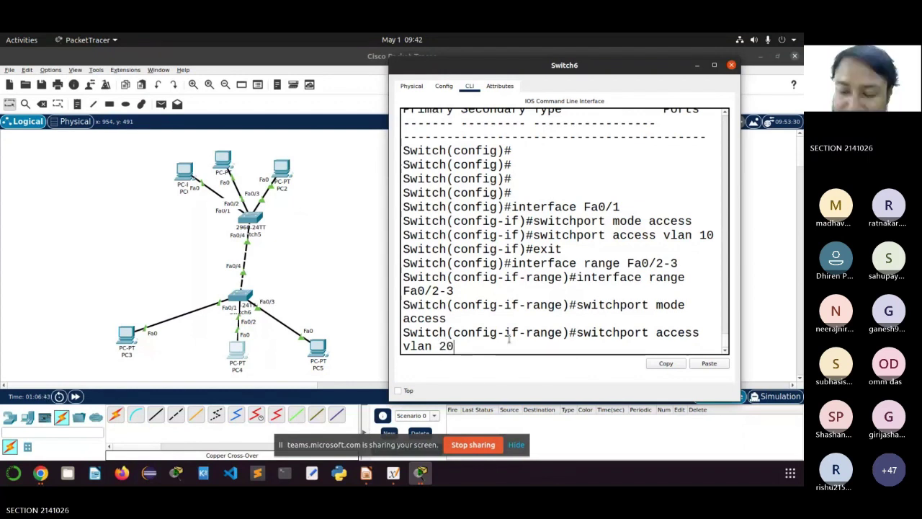
key(Return)
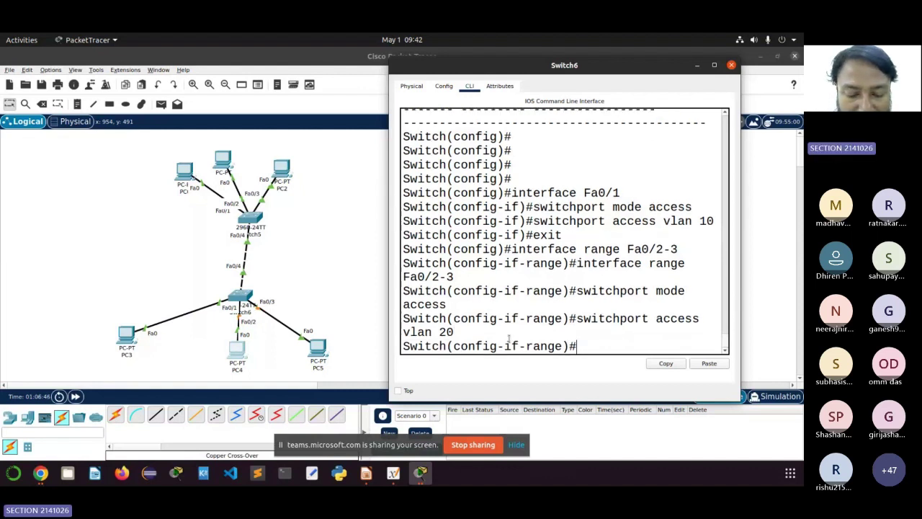
Step: Exit to global configuration and show the VLAN table: Fa0/1 in CSE, Fa0/2-3 in IT
text(exi)
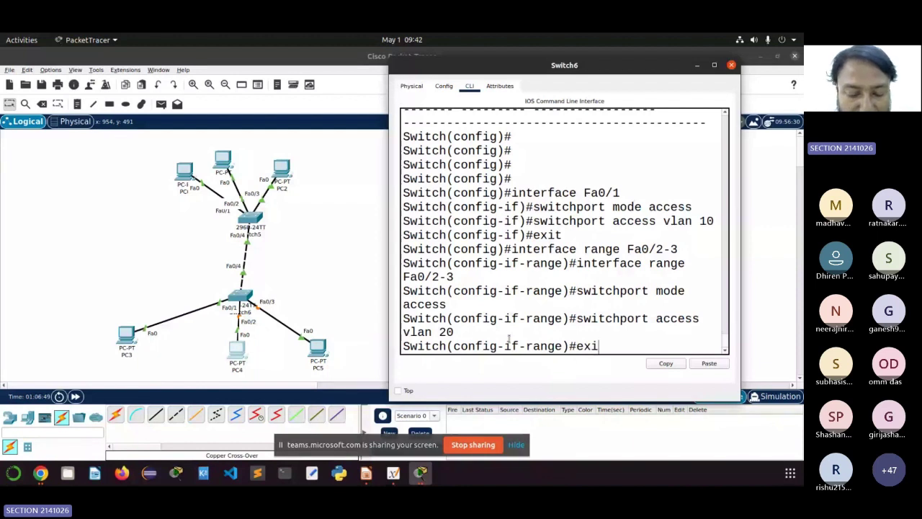
text(t)
key(Return)
text(do sh)
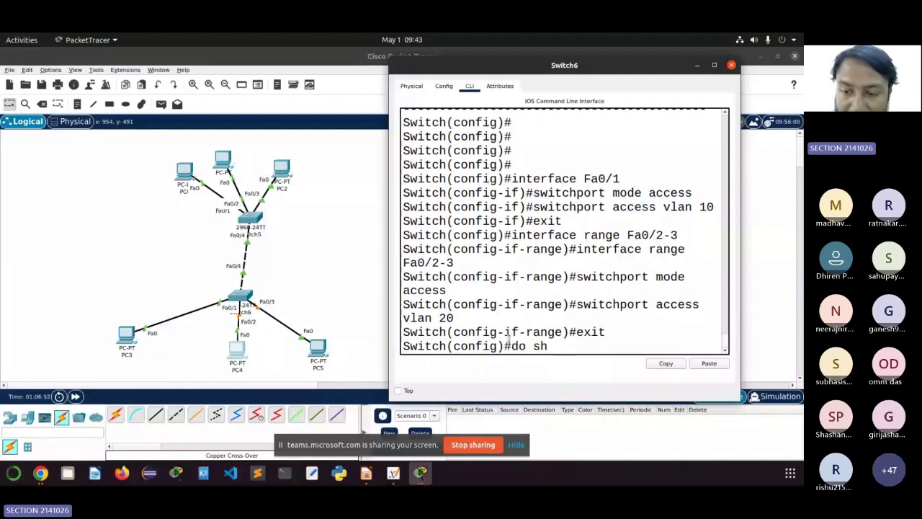
text( vla)
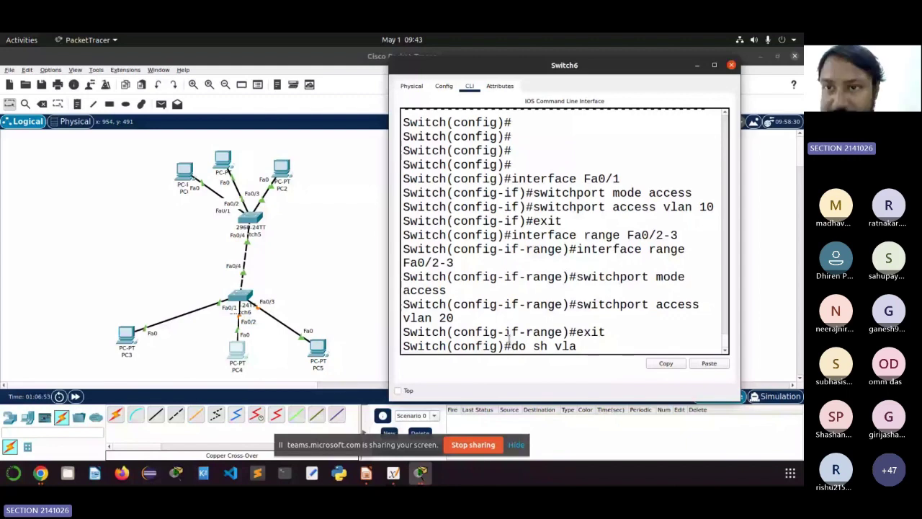
key(Return)
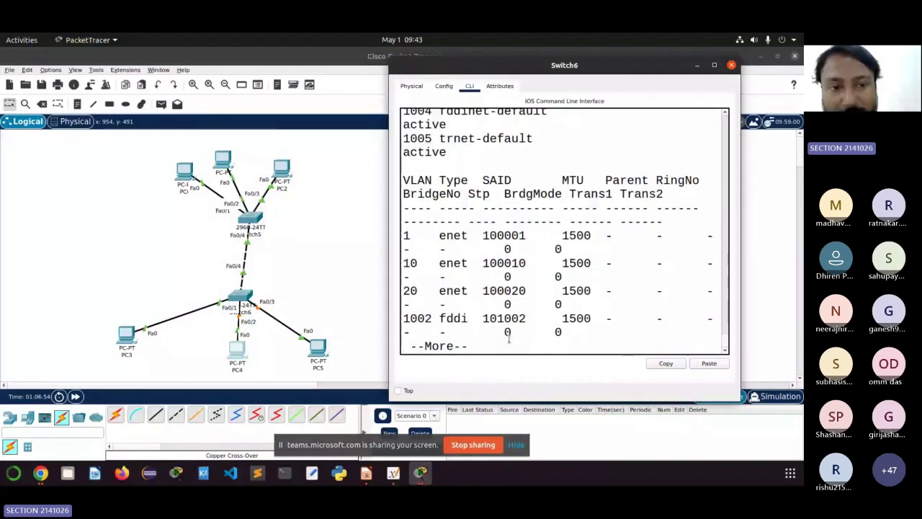
click(714, 65)
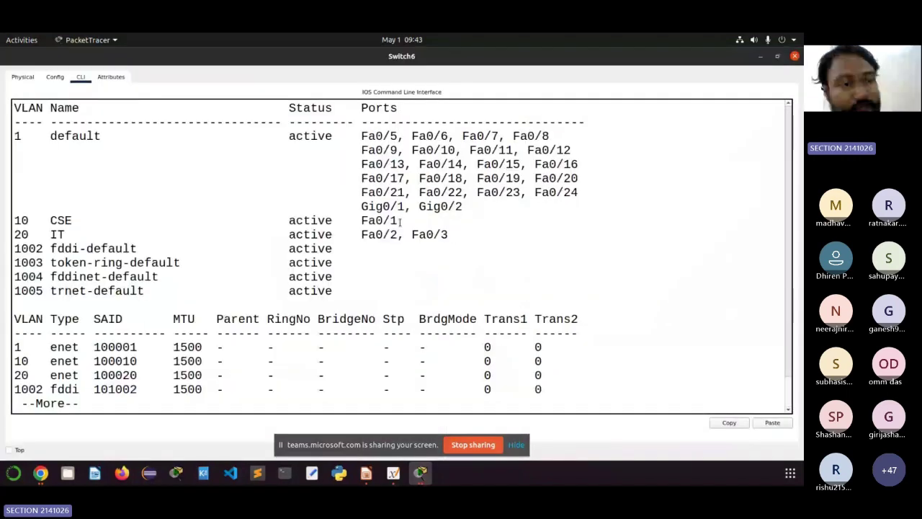
Step: Highlight the VLAN 10 CSE row with Fa0/1 in Switch6's show vlan output
drag(401, 221, 2, 218)
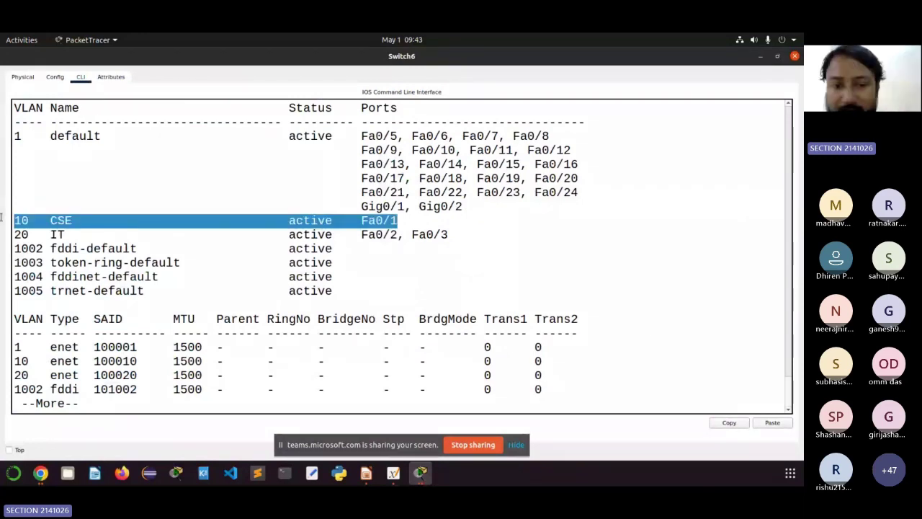
key(super+Down)
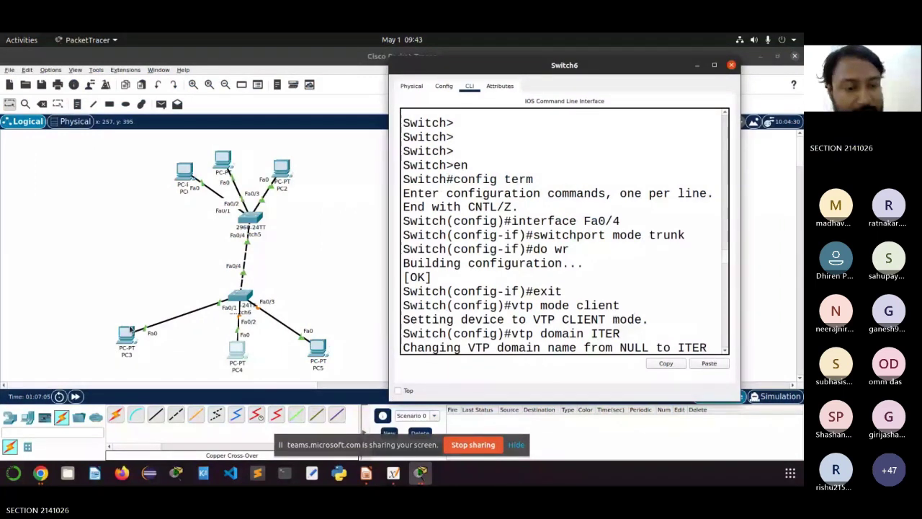
scroll(637, 284, down, 10)
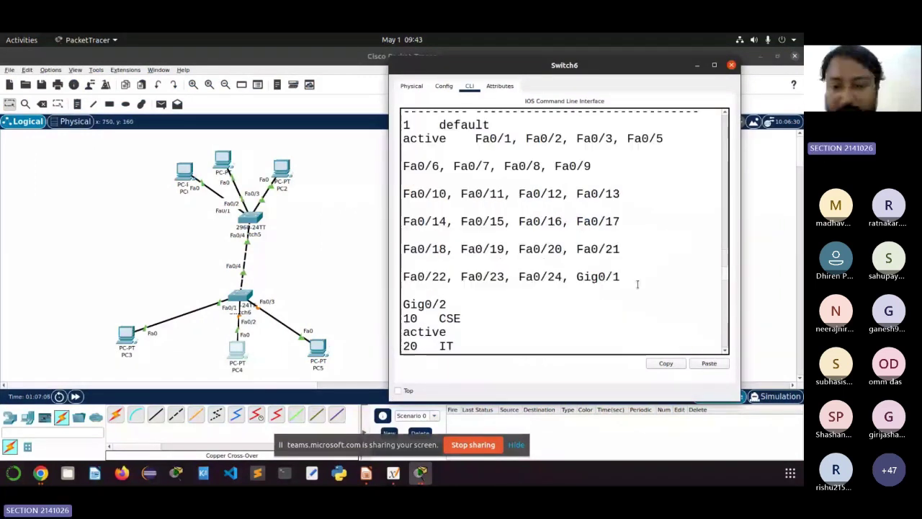
scroll(637, 284, down, 9)
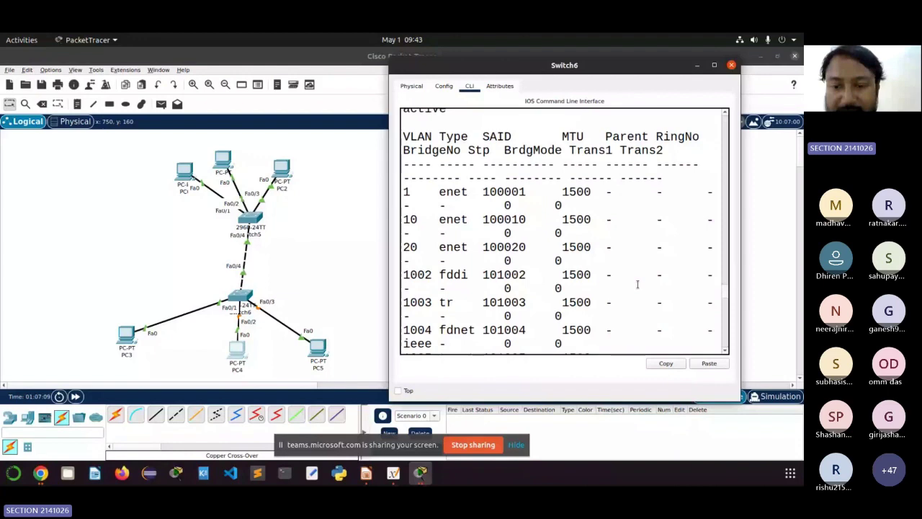
scroll(636, 283, up, 4)
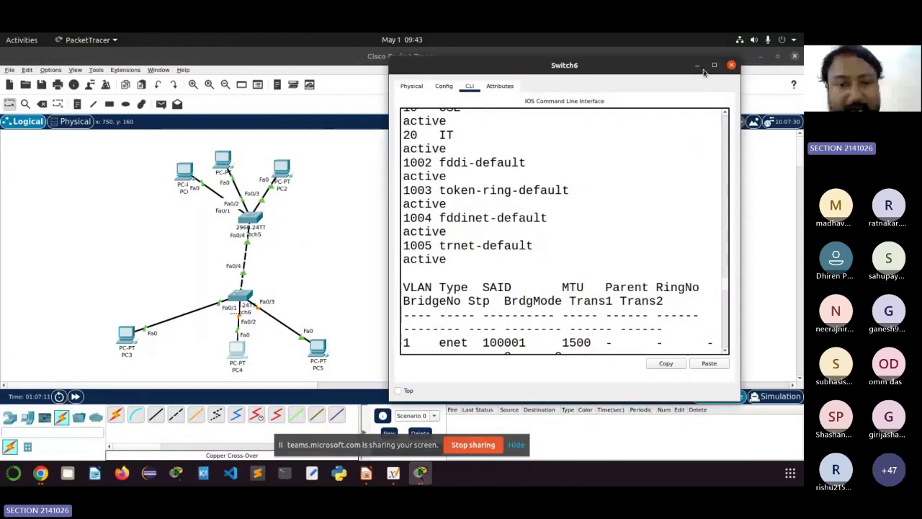
Step: Resize the Switch6 console and bring up the Xournal++ topology sketch
click(714, 65)
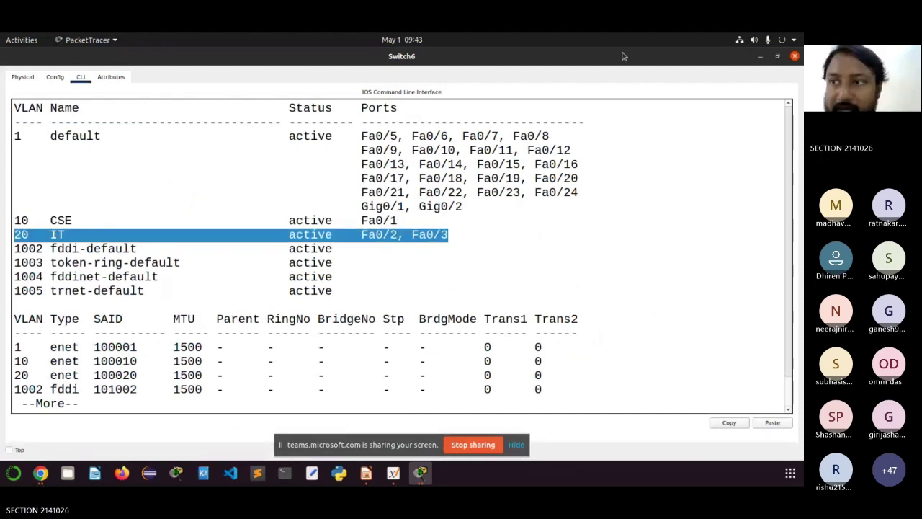
click(776, 57)
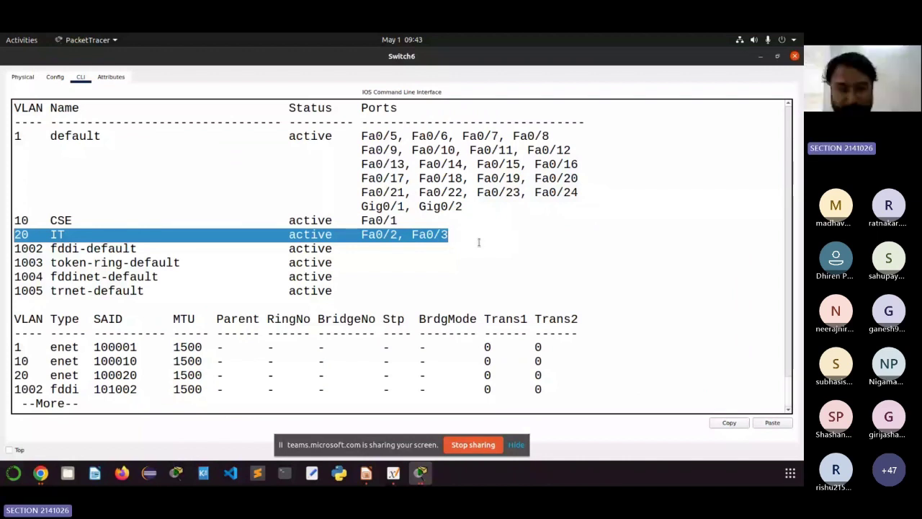
click(398, 477)
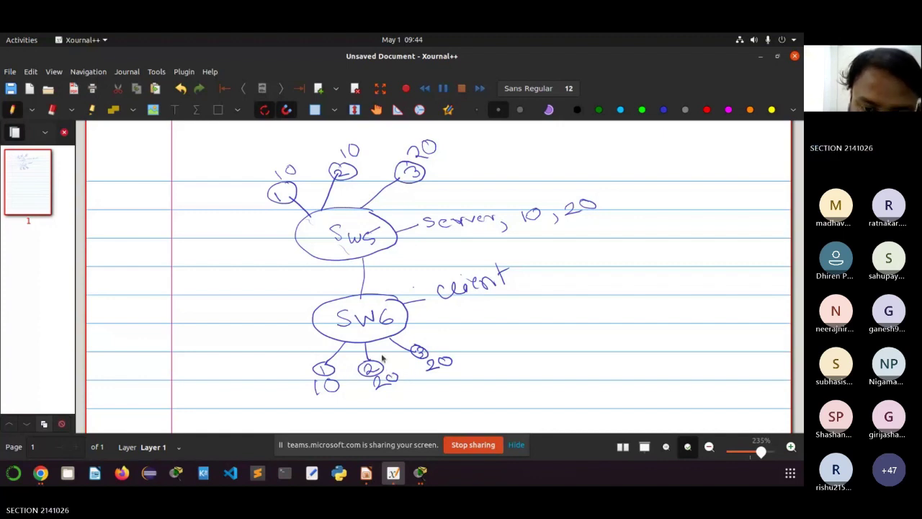
Step: Compare the SW5/SW6 sketch against Switch6's VLAN table, marking Fa0/1 in the CSE row
click(421, 472)
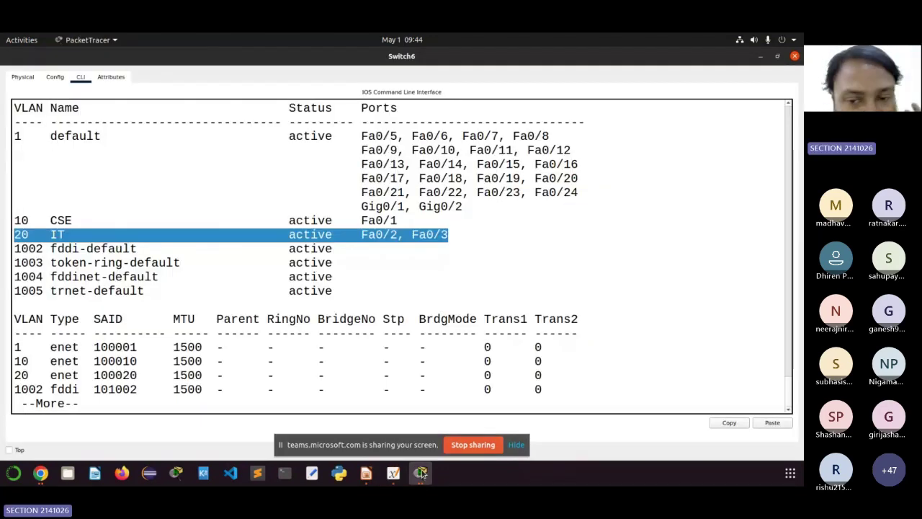
click(422, 472)
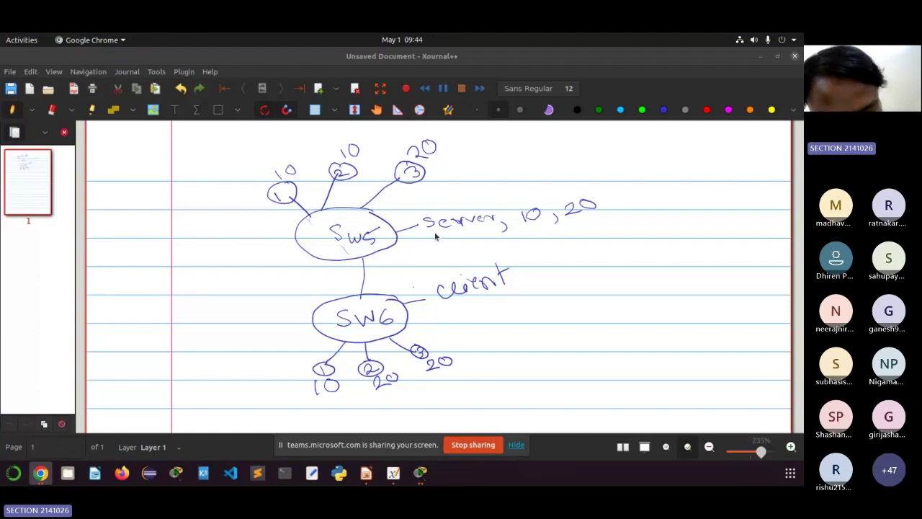
click(427, 481)
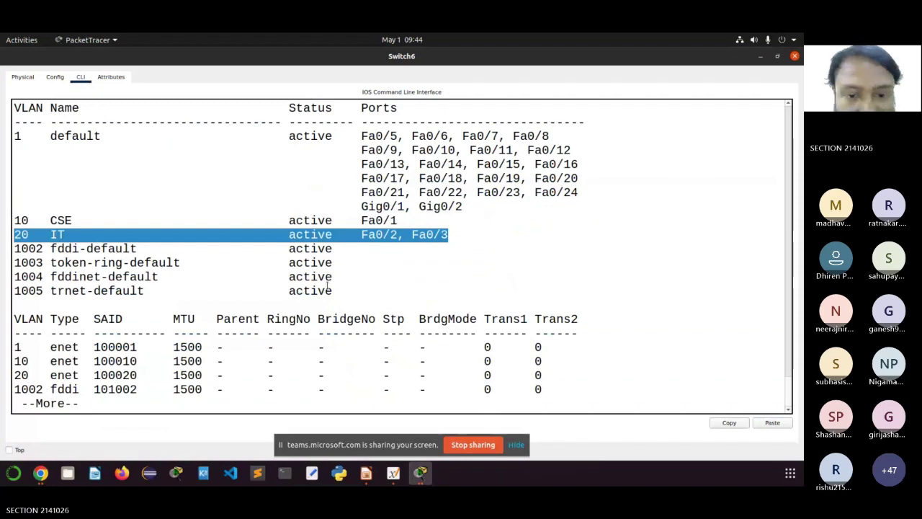
scroll(328, 284, up, 1)
double_click(378, 280)
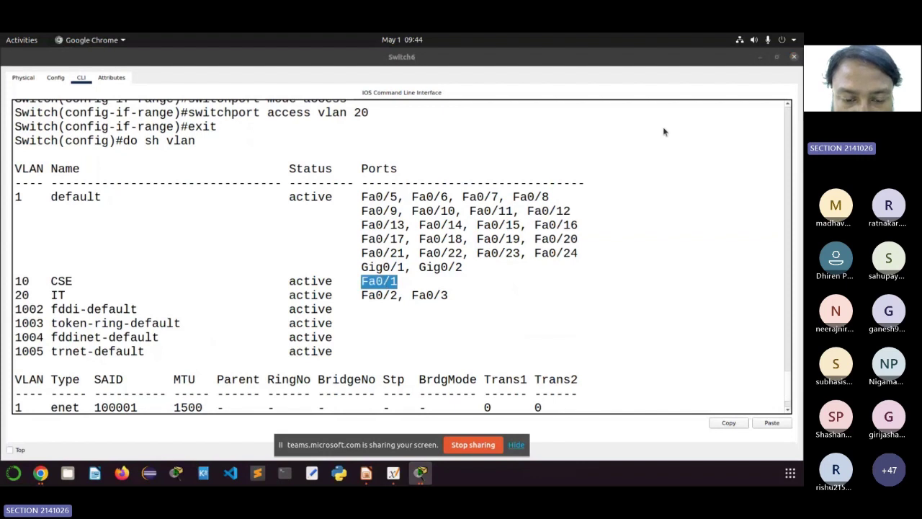
click(394, 473)
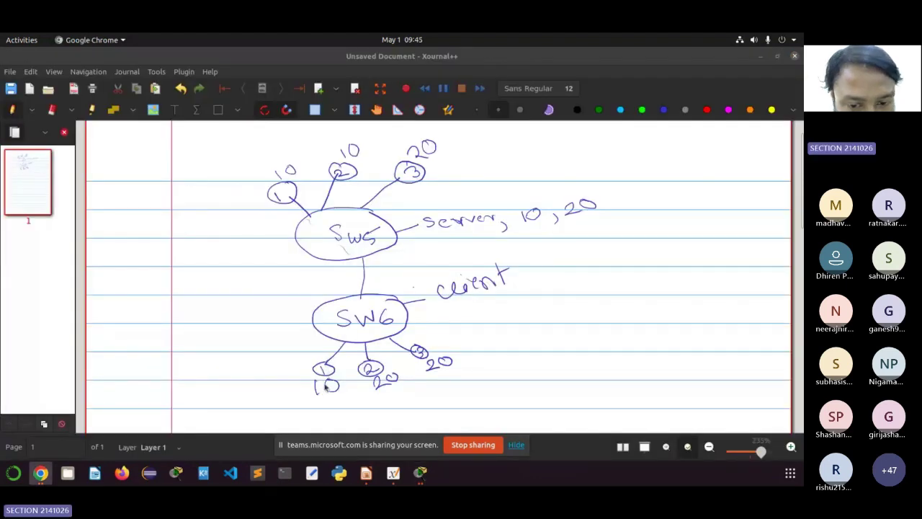
click(422, 474)
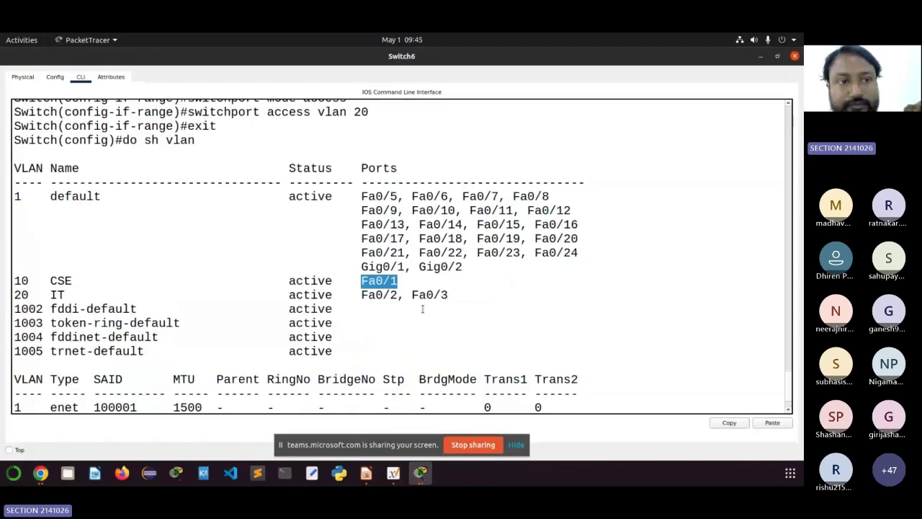
scroll(288, 253, up, 3)
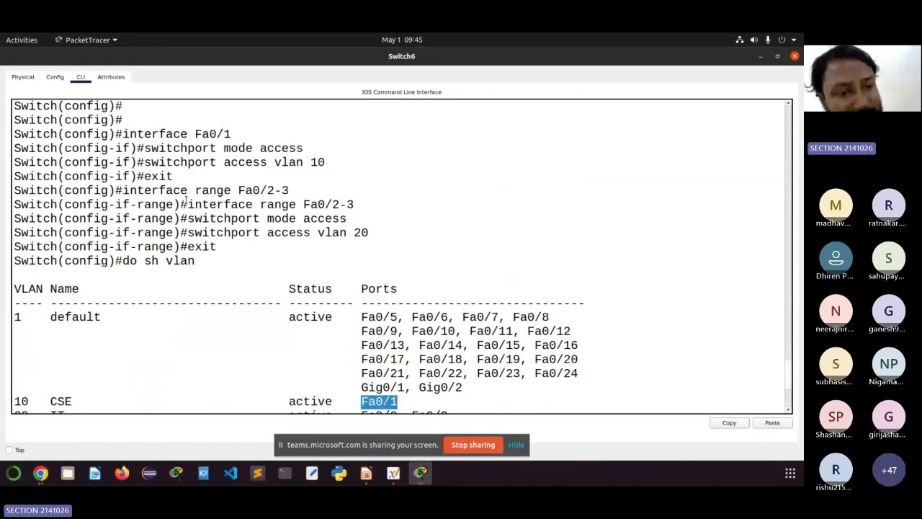
drag(188, 204, 332, 232)
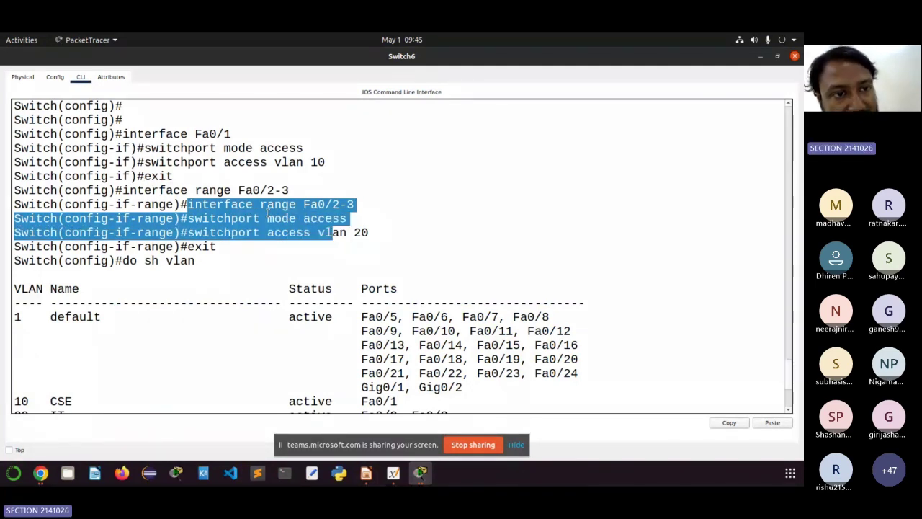
drag(122, 134, 232, 134)
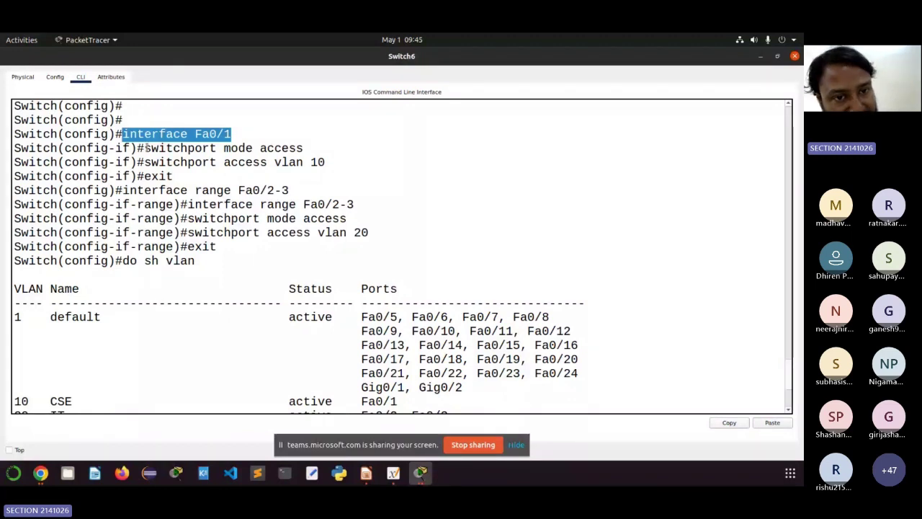
drag(144, 148, 309, 149)
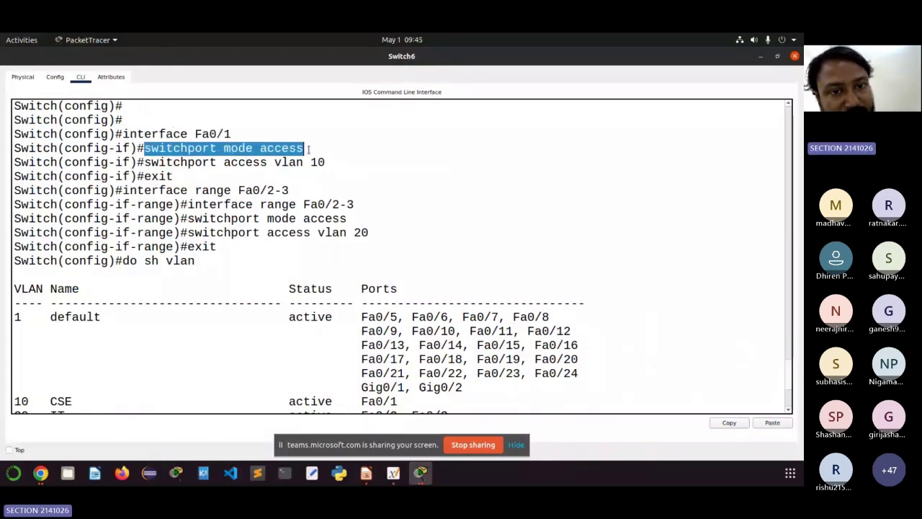
drag(151, 162, 327, 162)
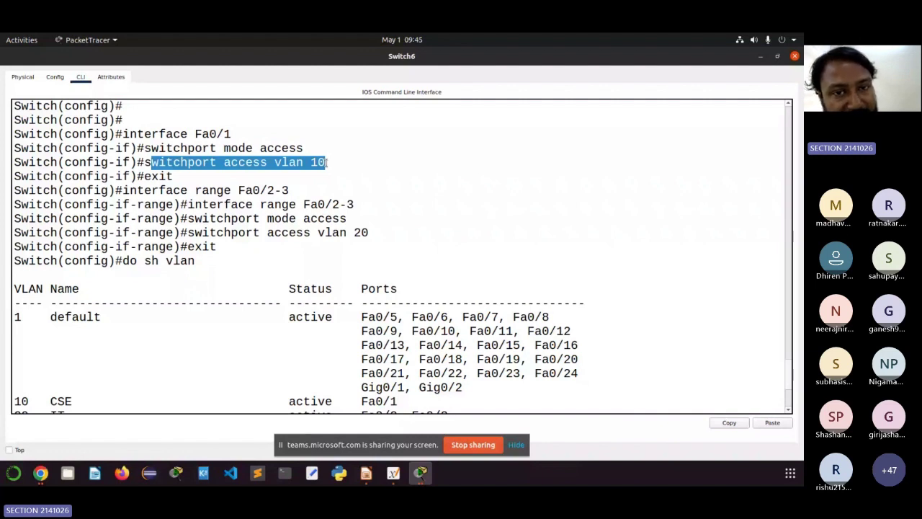
scroll(327, 163, up, 2)
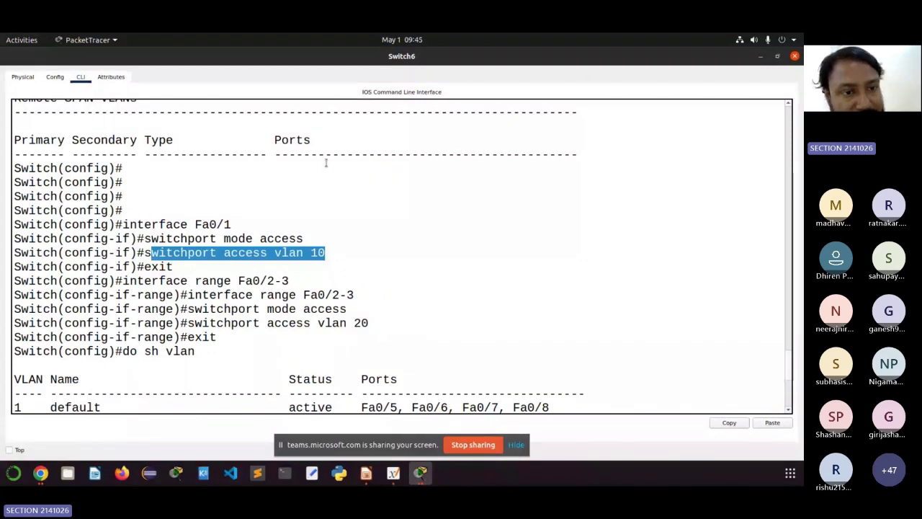
Step: Highlight the vtp domain command in Switch6's command history
scroll(173, 196, up, 1)
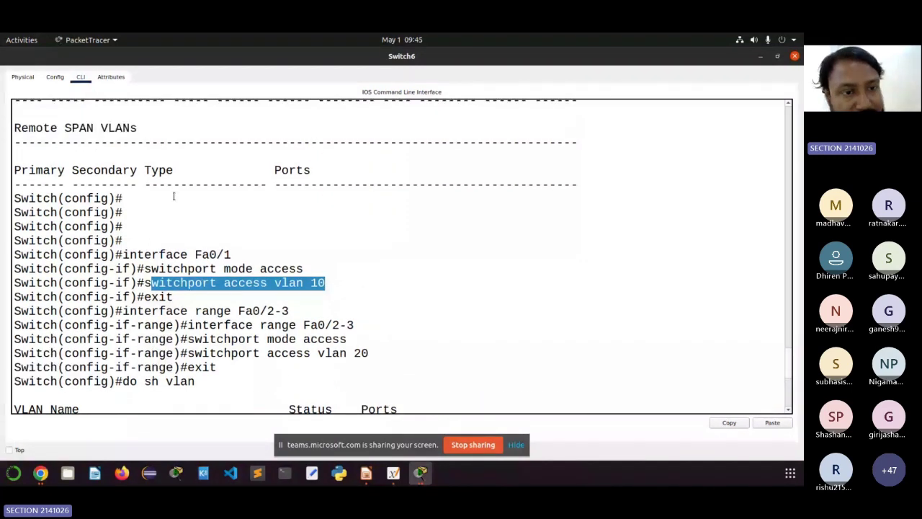
scroll(180, 223, down, 8)
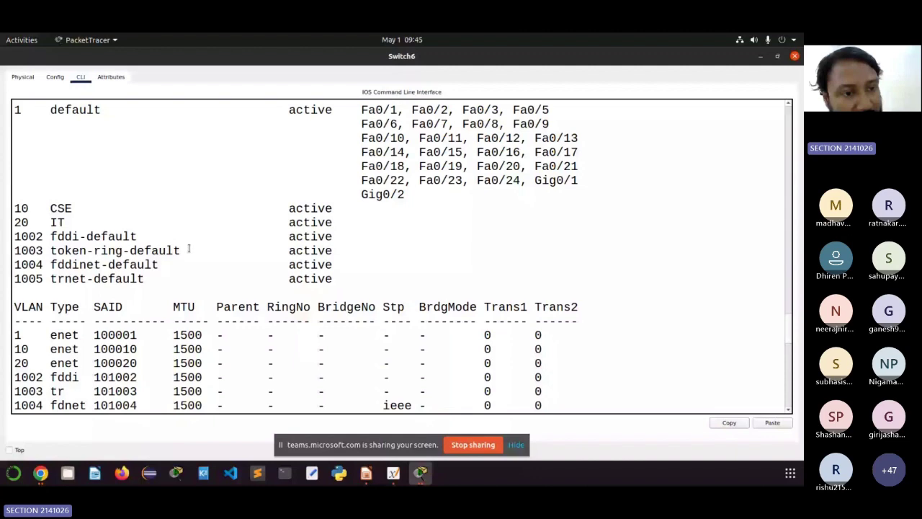
scroll(189, 248, up, 5)
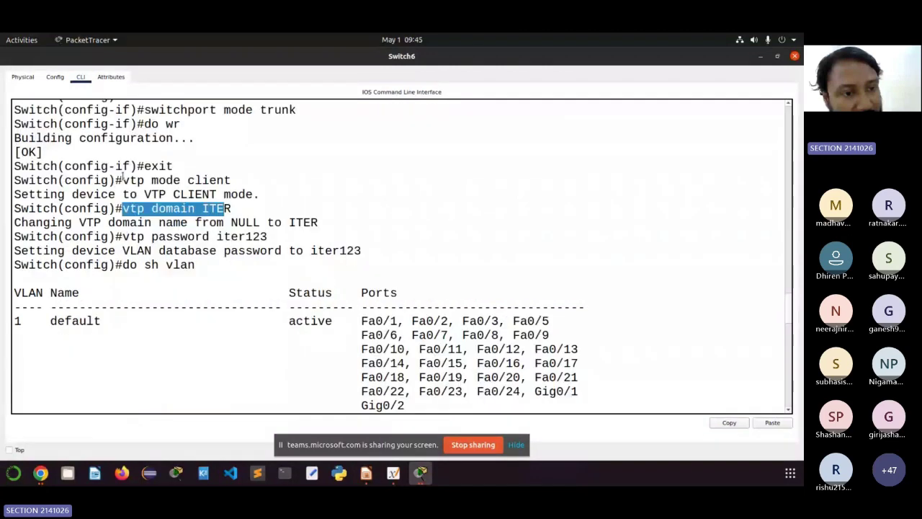
drag(123, 180, 211, 180)
drag(115, 208, 204, 208)
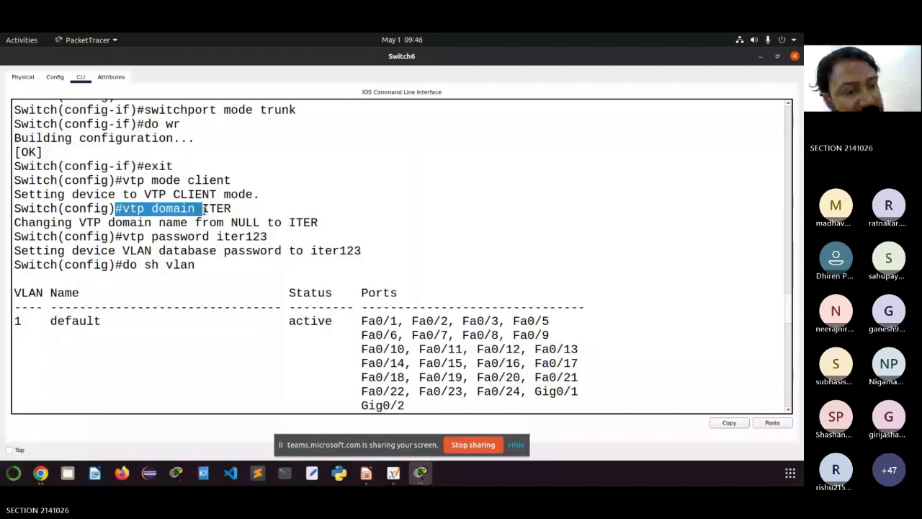
Step: Highlight the VLAN 10 CSE and VLAN 20 IT rows, then close Switch6's console
scroll(204, 208, down, 3)
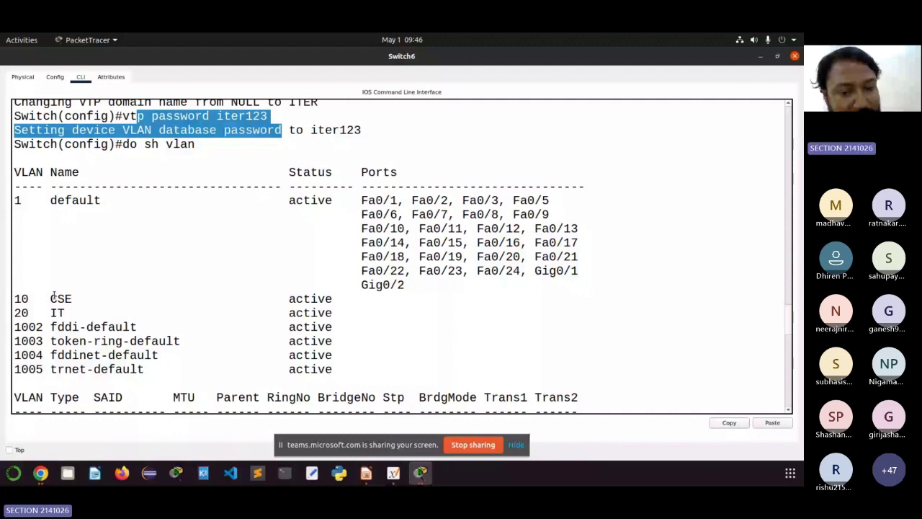
drag(14, 298, 351, 325)
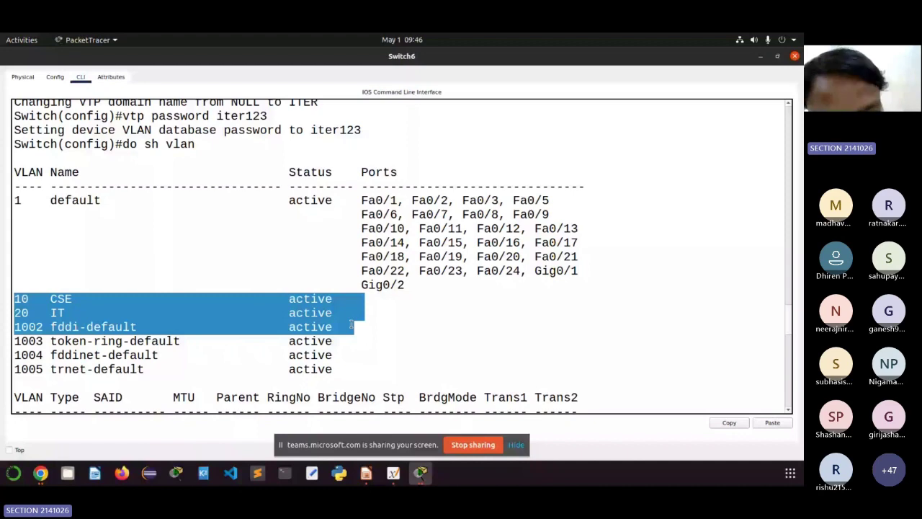
scroll(246, 342, down, 9)
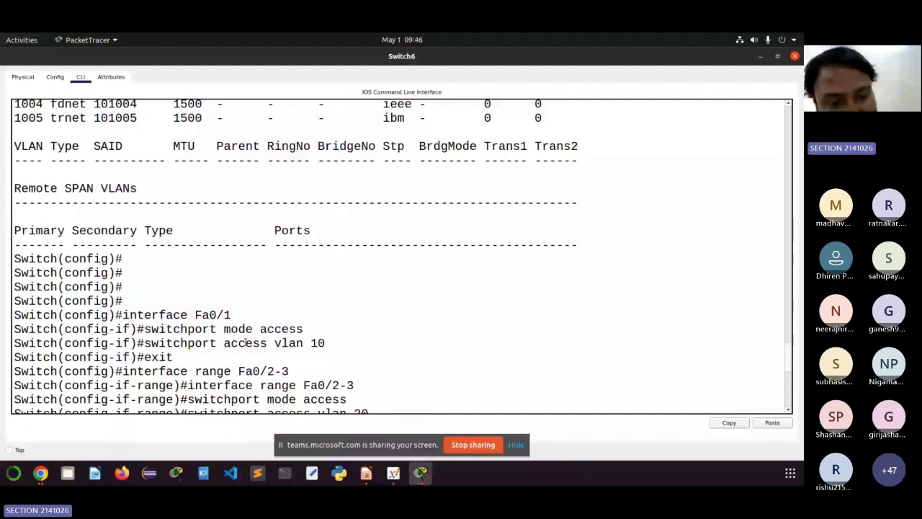
scroll(246, 342, down, 2)
drag(195, 308, 348, 323)
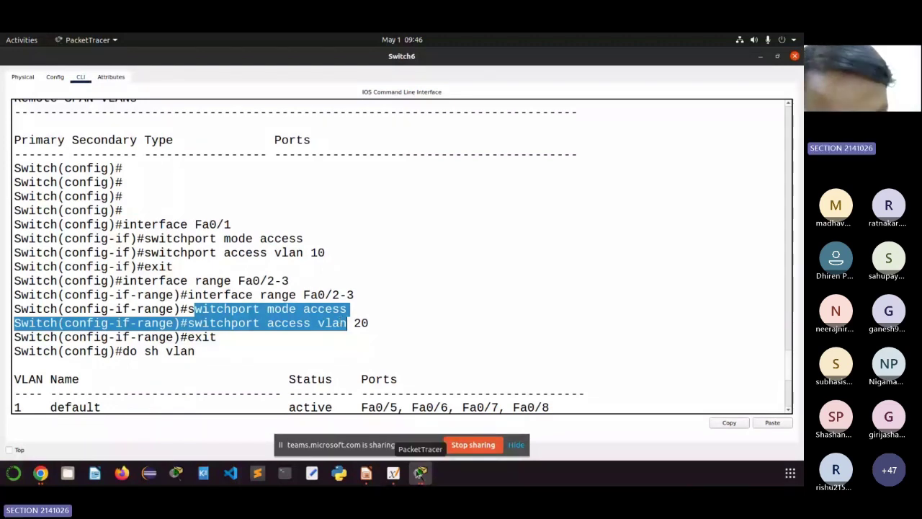
click(420, 473)
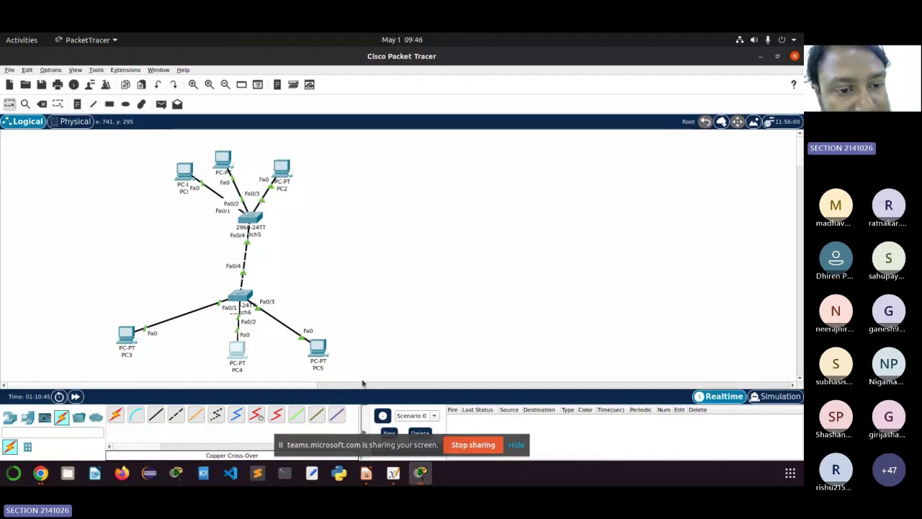
Step: Select the two-switch topology on the canvas, then switch to the Teams meeting in Chrome
drag(79, 165, 405, 382)
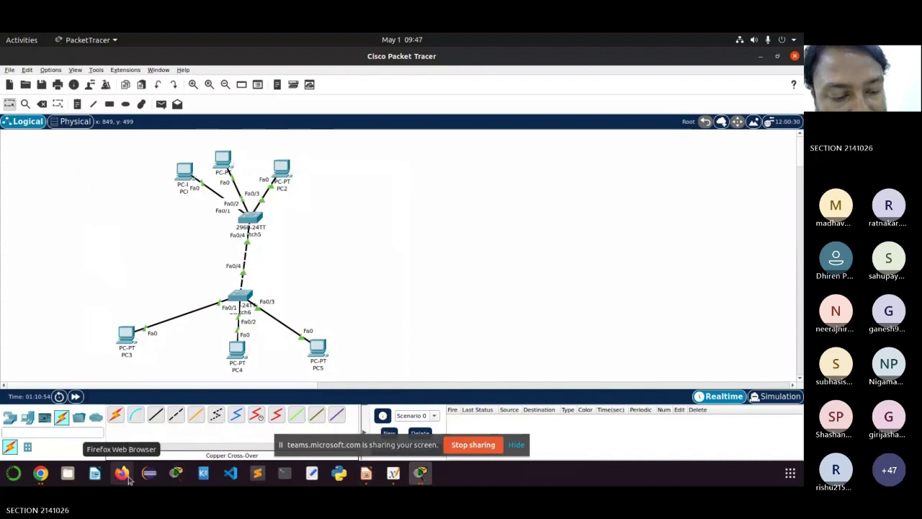
click(41, 477)
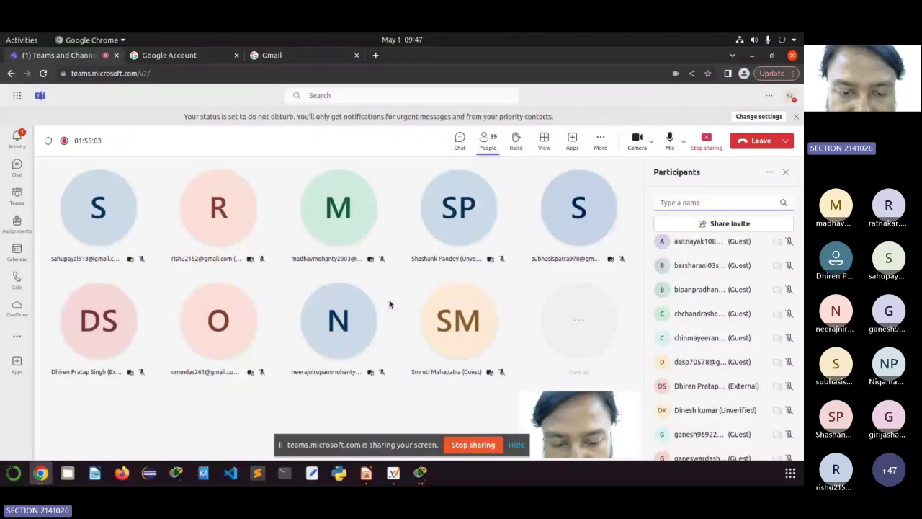
Step: Switch from Chrome to the Xournal++ sketch of SW5 server and SW6 client
key(alt+Tab)
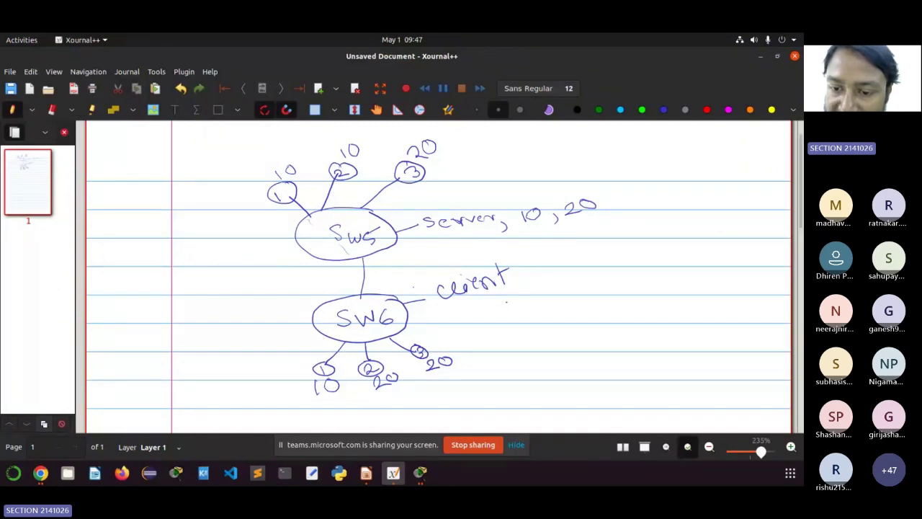
Step: Write and underline VLANs '10, 20' under client and label SW6's port numbers
drag(507, 298, 509, 314)
mouse_move(526, 301)
mouse_down()
mouse_move(552, 315)
mouse_move(574, 309)
mouse_up()
drag(586, 295, 585, 296)
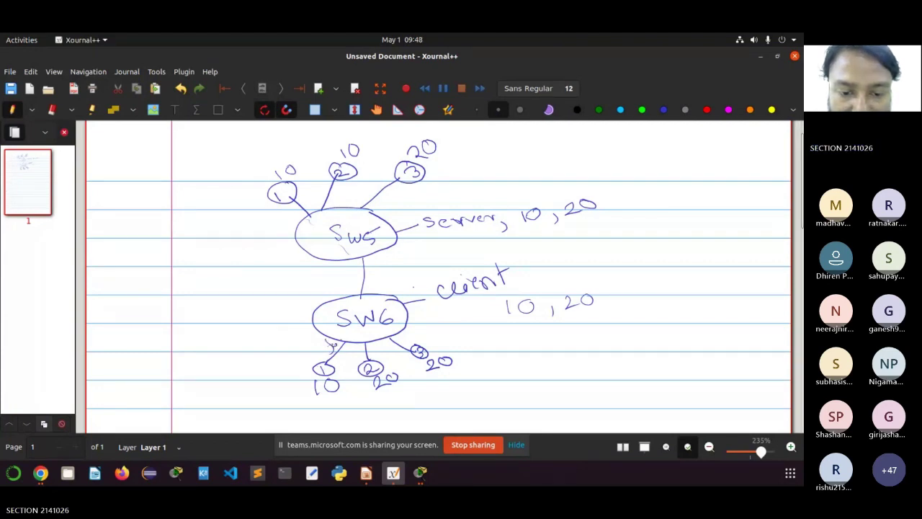
drag(340, 338, 402, 332)
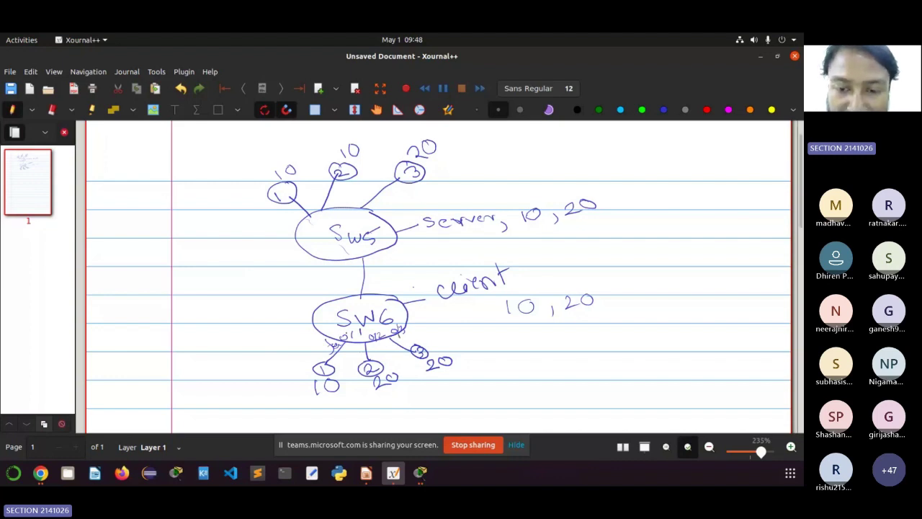
drag(503, 322, 594, 313)
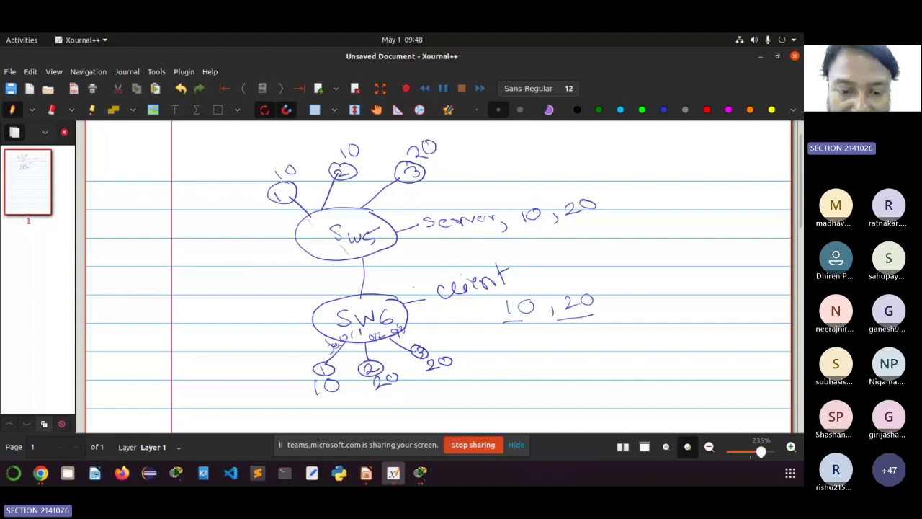
Step: Write 'interface fa0/1', 'sw mode access' and 'sw access vlan 10' notes beside SW6, underlined
mouse_move(227, 353)
mouse_down()
mouse_move(229, 362)
mouse_move(298, 335)
mouse_up()
mouse_move(298, 333)
mouse_down()
mouse_move(280, 359)
mouse_move(303, 339)
mouse_up()
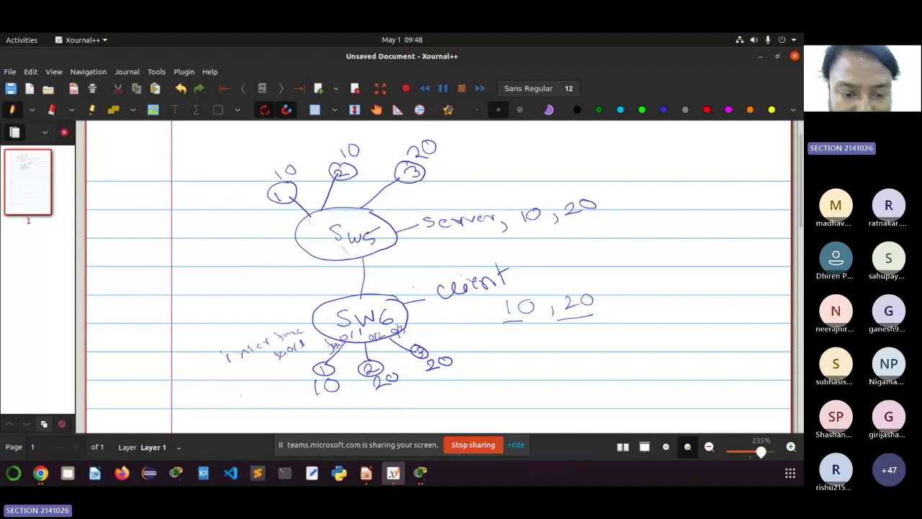
mouse_move(236, 392)
mouse_down()
mouse_move(231, 398)
mouse_move(248, 393)
mouse_up()
drag(264, 379, 325, 351)
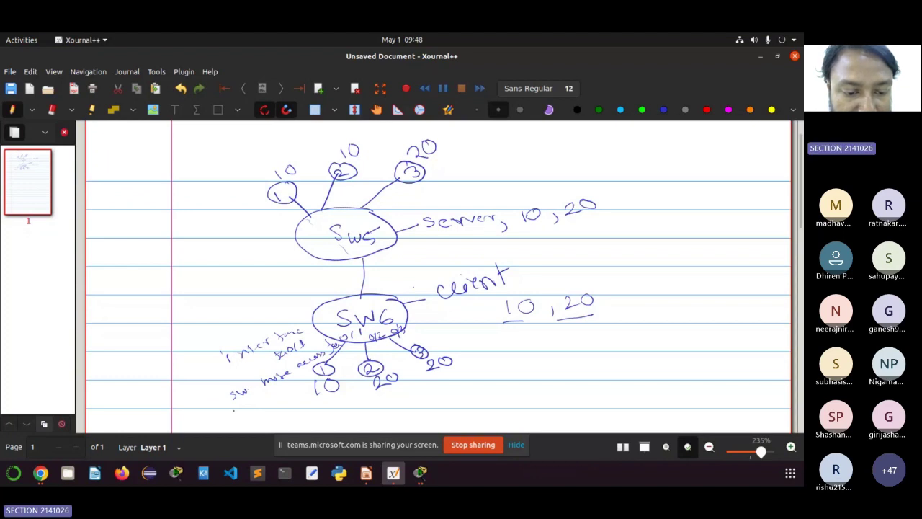
drag(231, 405, 253, 401)
drag(265, 395, 261, 398)
drag(269, 394, 295, 384)
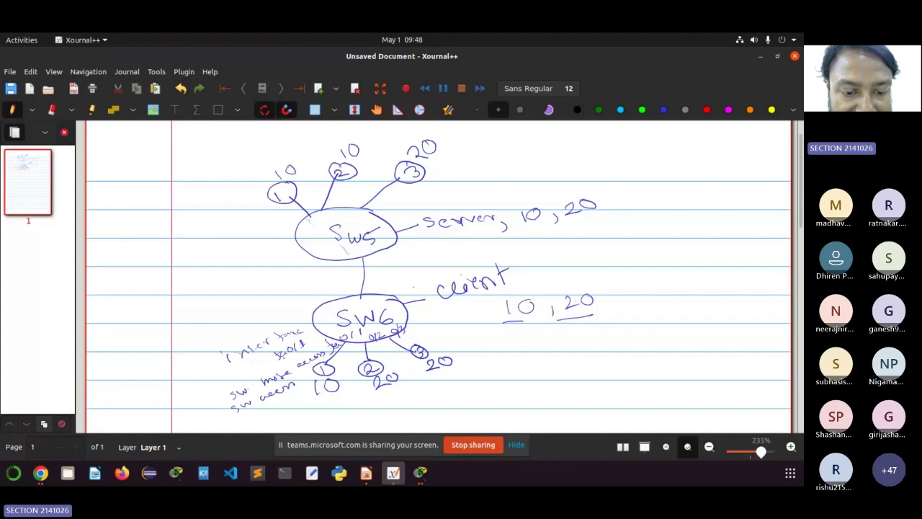
mouse_move(287, 360)
mouse_down()
mouse_move(310, 348)
mouse_move(311, 363)
mouse_move(342, 369)
mouse_move(349, 333)
mouse_move(331, 375)
mouse_move(340, 362)
mouse_up()
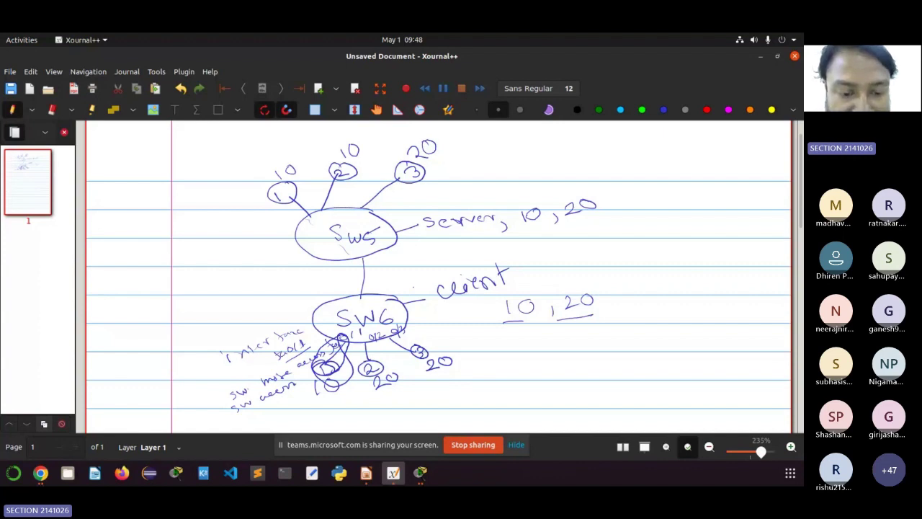
drag(266, 408, 271, 412)
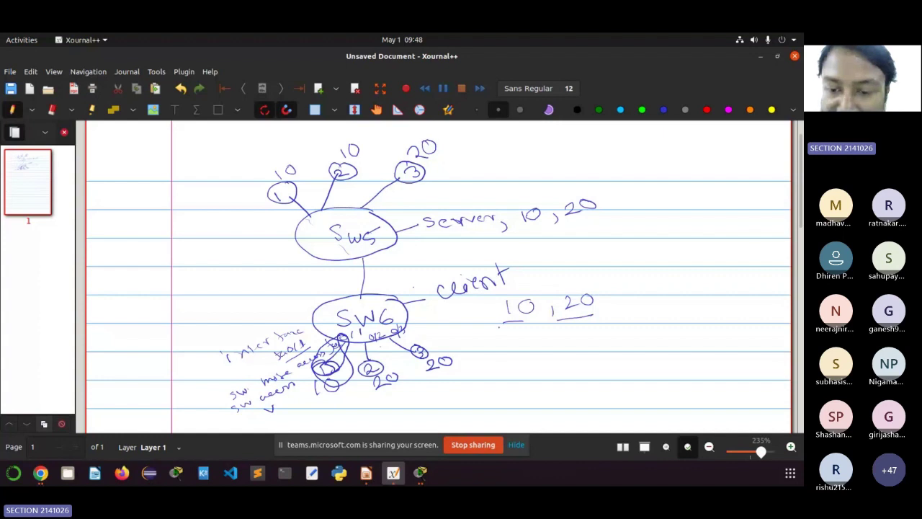
drag(499, 327, 591, 319)
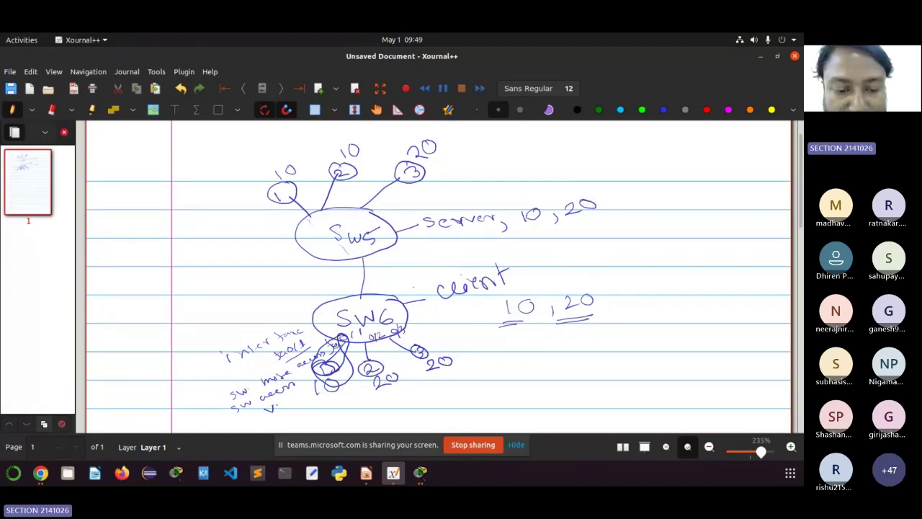
mouse_move(278, 398)
mouse_down()
mouse_move(277, 409)
mouse_move(316, 396)
mouse_up()
mouse_move(266, 415)
mouse_down()
mouse_move(356, 401)
mouse_move(352, 420)
mouse_move(362, 407)
mouse_up()
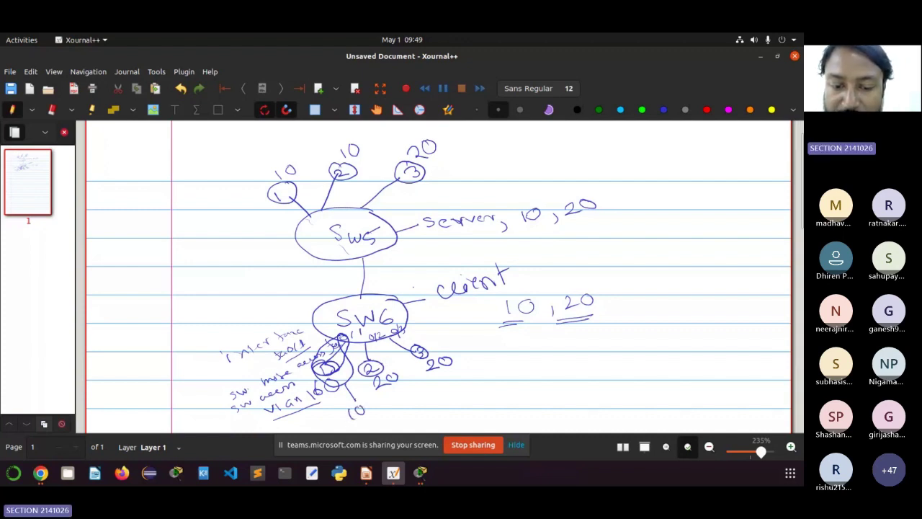
Step: Circle ports 2 and 3 below SW6 and begin an 'Interface' note on the right
mouse_move(408, 338)
mouse_down()
mouse_move(429, 360)
mouse_move(375, 381)
mouse_move(346, 364)
mouse_up()
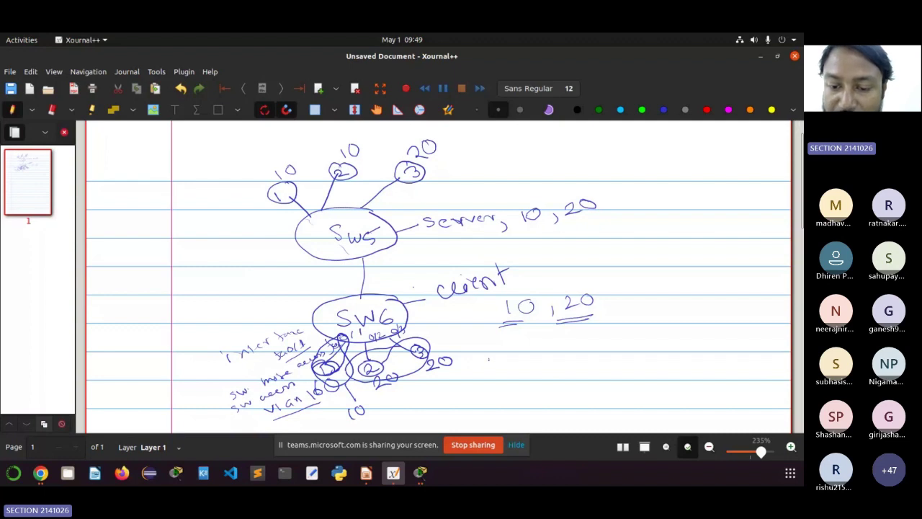
mouse_move(490, 358)
mouse_down()
mouse_move(493, 368)
mouse_move(557, 349)
mouse_move(585, 353)
mouse_up()
click(575, 336)
Step: Write 'fa0/2', 'sw mode access' and 'sw access vlan 20', and label the port 20 below SW6
drag(583, 345, 633, 348)
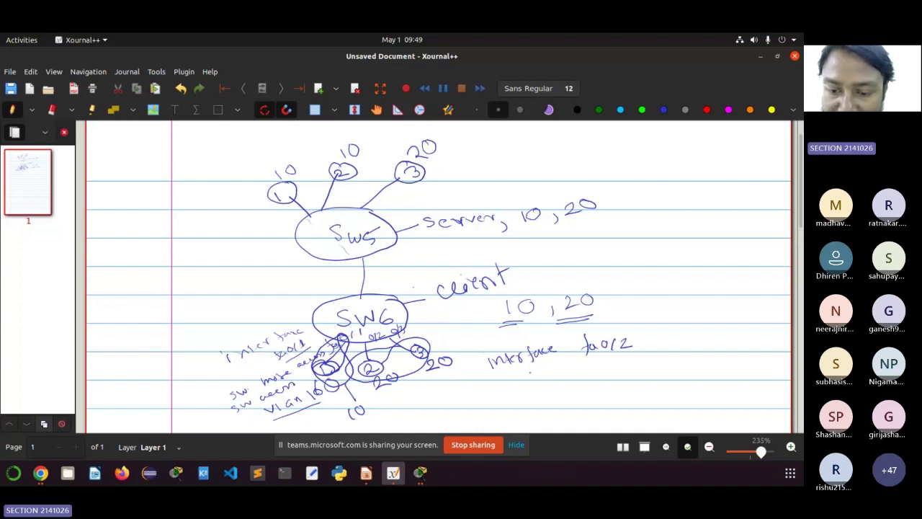
drag(528, 369, 528, 378)
drag(533, 371, 668, 358)
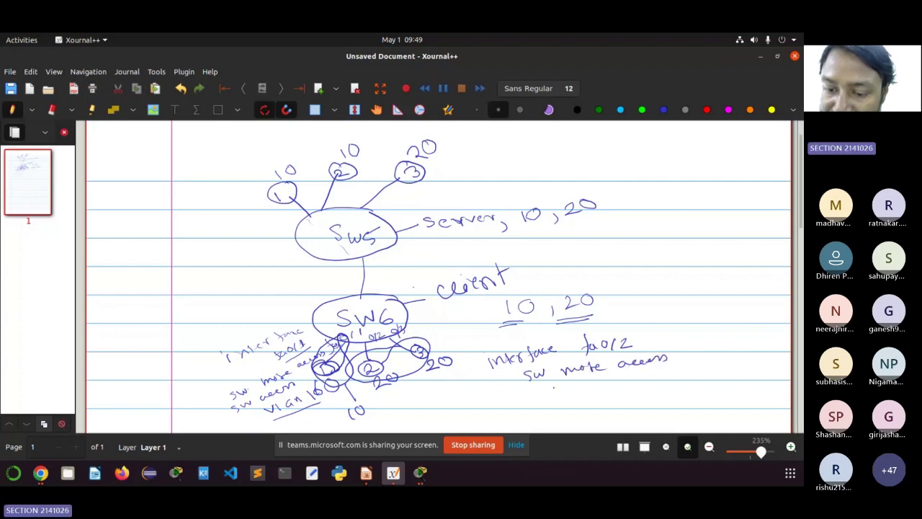
mouse_move(549, 388)
mouse_down()
mouse_move(543, 396)
mouse_move(567, 389)
mouse_up()
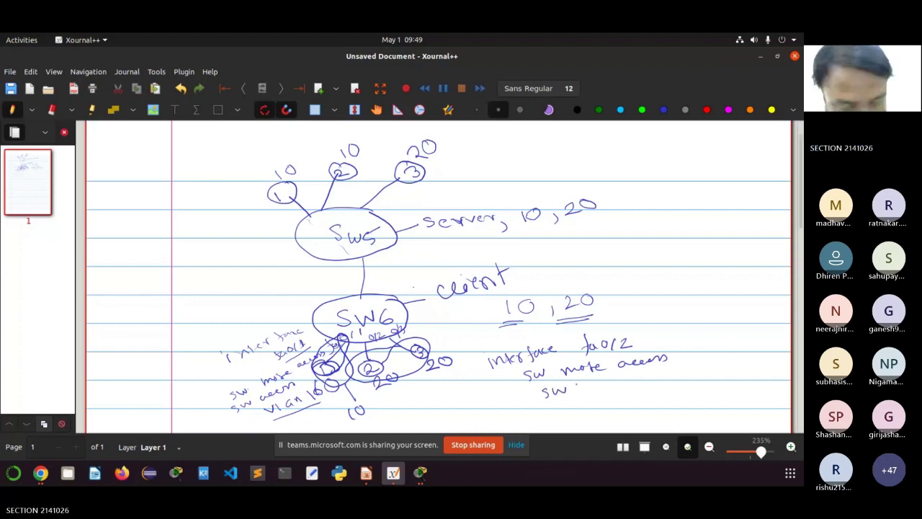
click(582, 387)
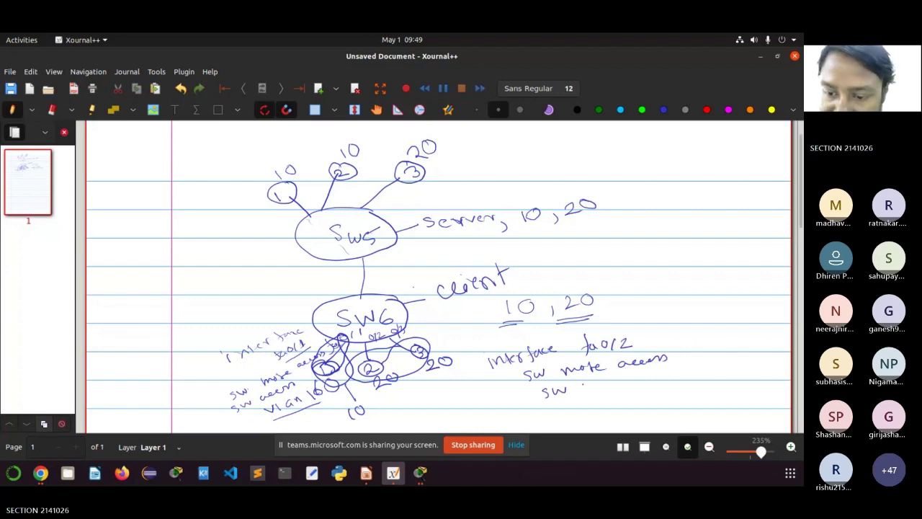
drag(590, 384, 704, 368)
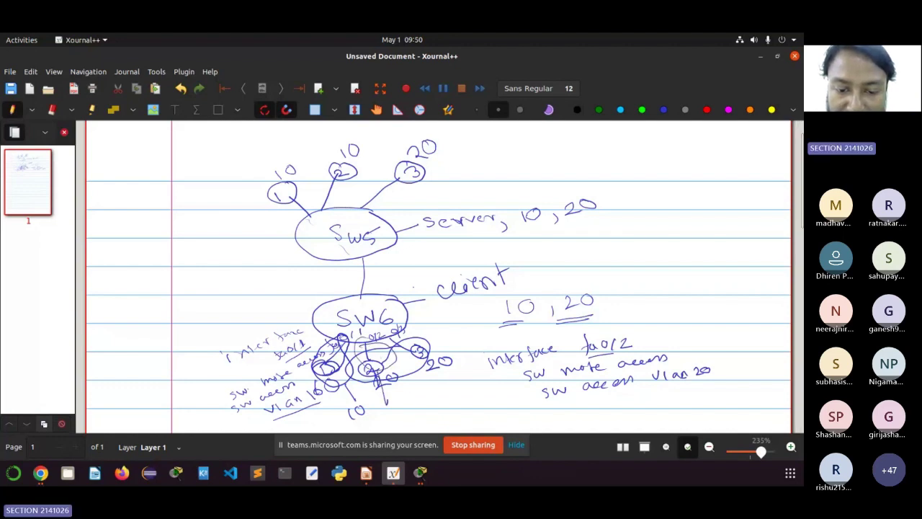
mouse_move(406, 393)
mouse_down()
mouse_move(413, 404)
mouse_move(422, 393)
mouse_up()
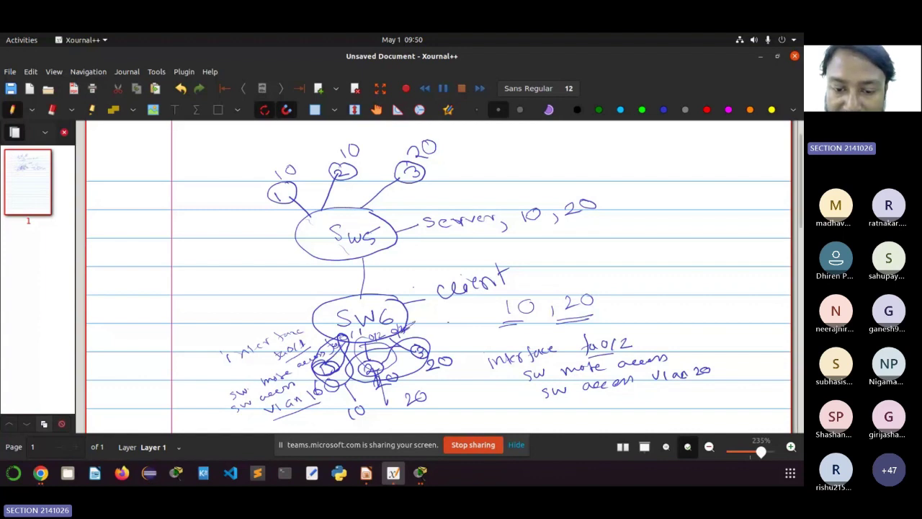
drag(442, 371, 456, 366)
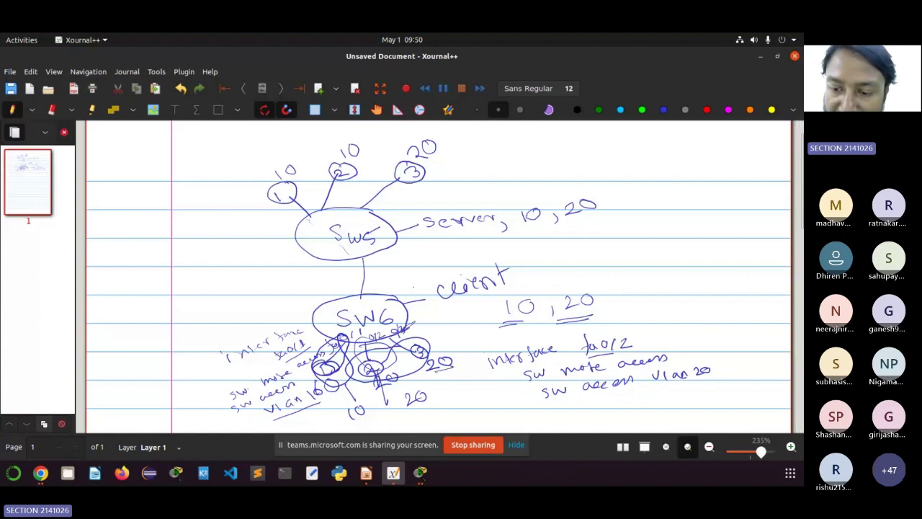
Step: Write 'interface fa0/3', 'sw mode access' and 'vlan 20' notes on the right
mouse_move(680, 293)
mouse_down()
mouse_move(690, 302)
mouse_move(766, 295)
mouse_up()
mouse_move(701, 311)
mouse_down()
mouse_move(704, 327)
mouse_move(737, 317)
mouse_move(745, 329)
mouse_up()
click(747, 314)
click(747, 319)
drag(759, 317, 768, 331)
mouse_move(696, 341)
mouse_down()
mouse_move(703, 352)
mouse_move(721, 347)
mouse_up()
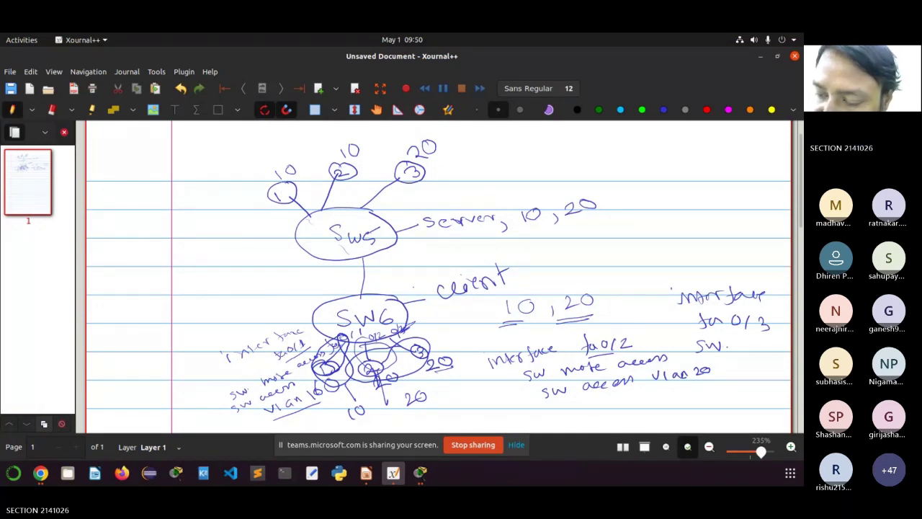
drag(735, 347, 768, 346)
mouse_move(728, 361)
mouse_down()
mouse_move(772, 362)
mouse_move(724, 378)
mouse_move(787, 373)
mouse_up()
drag(724, 384, 735, 392)
drag(738, 382, 740, 392)
mouse_move(753, 387)
mouse_down()
mouse_move(744, 390)
mouse_move(773, 391)
mouse_up()
drag(780, 384, 777, 386)
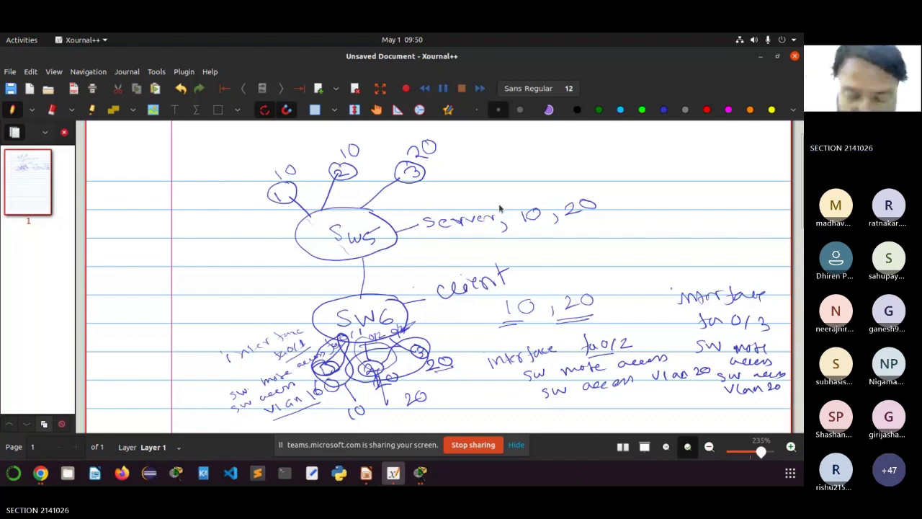
Step: Write a 'vlan 10' and name note above the server label and circle it
drag(493, 170, 503, 170)
drag(509, 167, 514, 177)
drag(532, 172, 567, 167)
drag(582, 157, 581, 158)
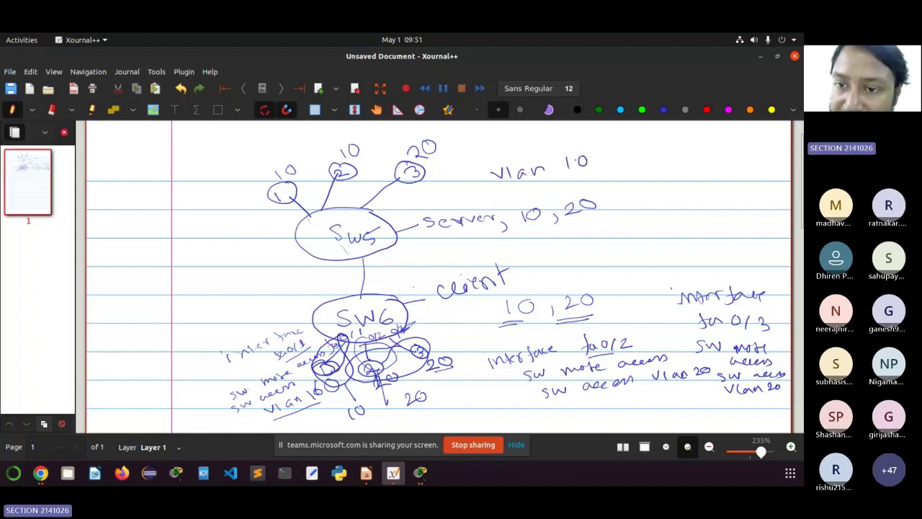
drag(509, 197, 521, 196)
drag(527, 189, 563, 189)
drag(575, 184, 604, 182)
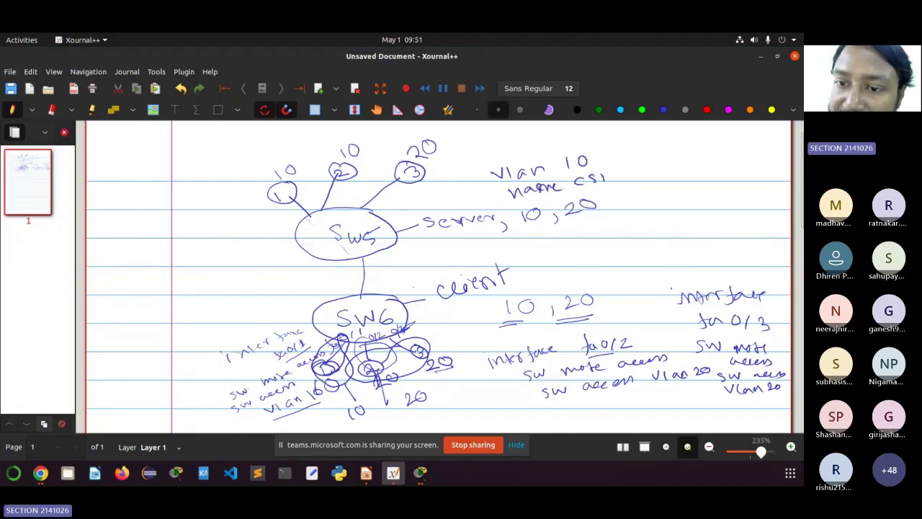
mouse_move(558, 143)
mouse_down()
mouse_move(548, 197)
mouse_move(569, 146)
mouse_move(606, 177)
mouse_move(589, 181)
mouse_up()
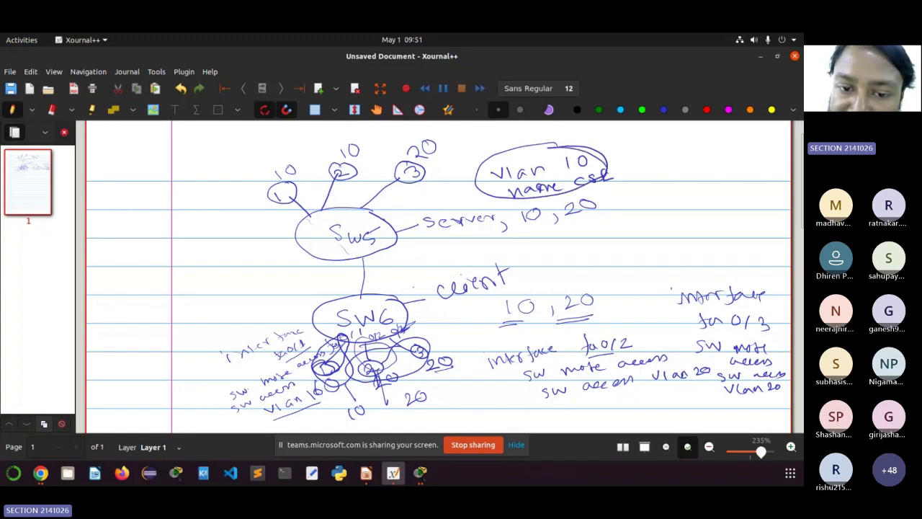
Step: Draw arrows from SW5 and SW6 and write 'vtp mode client' beside client
mouse_move(393, 209)
mouse_down()
mouse_move(383, 218)
mouse_move(473, 175)
mouse_up()
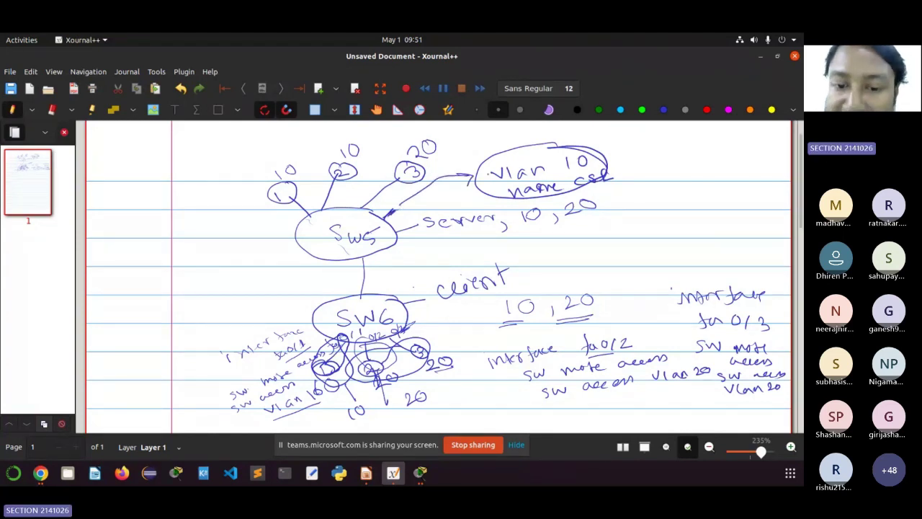
drag(455, 247, 415, 288)
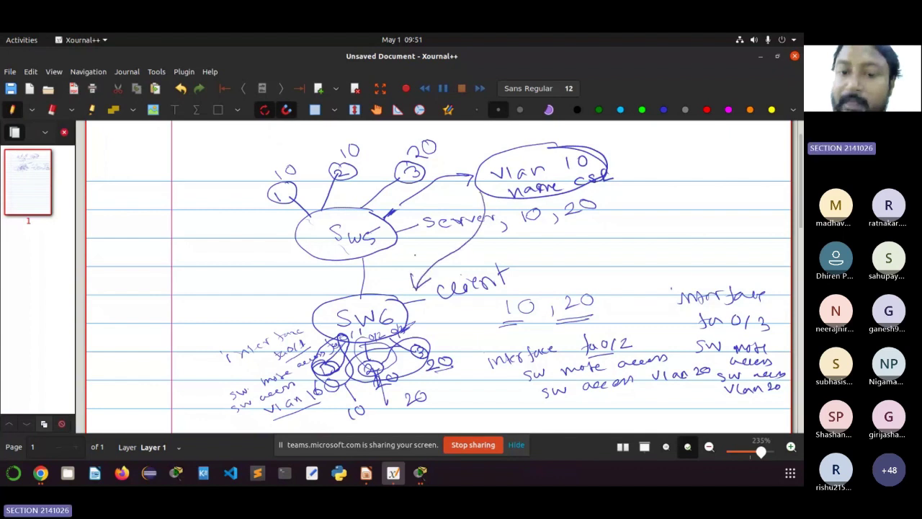
drag(413, 249, 457, 267)
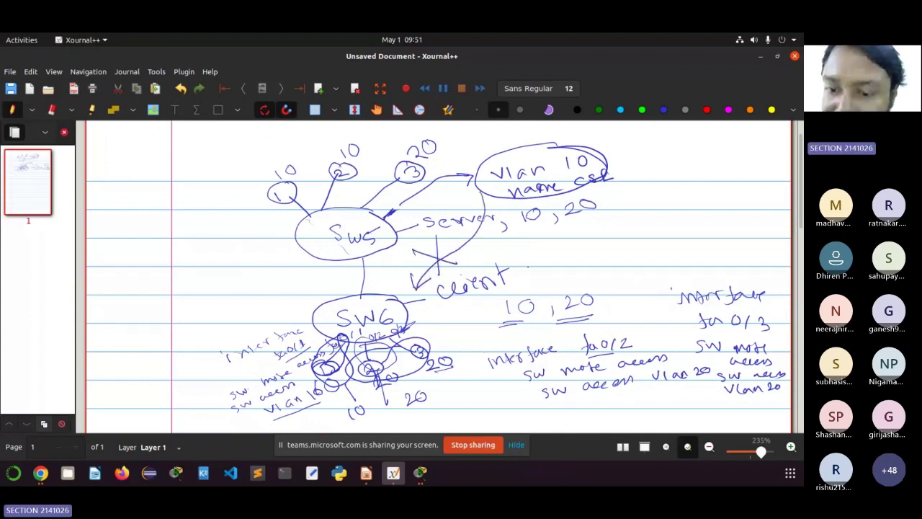
drag(540, 267, 552, 267)
mouse_move(557, 265)
mouse_down()
mouse_move(560, 281)
mouse_move(572, 264)
mouse_up()
mouse_move(595, 271)
mouse_down()
mouse_move(604, 260)
mouse_move(695, 253)
mouse_move(726, 238)
mouse_move(731, 251)
mouse_up()
drag(726, 244, 742, 239)
click(587, 273)
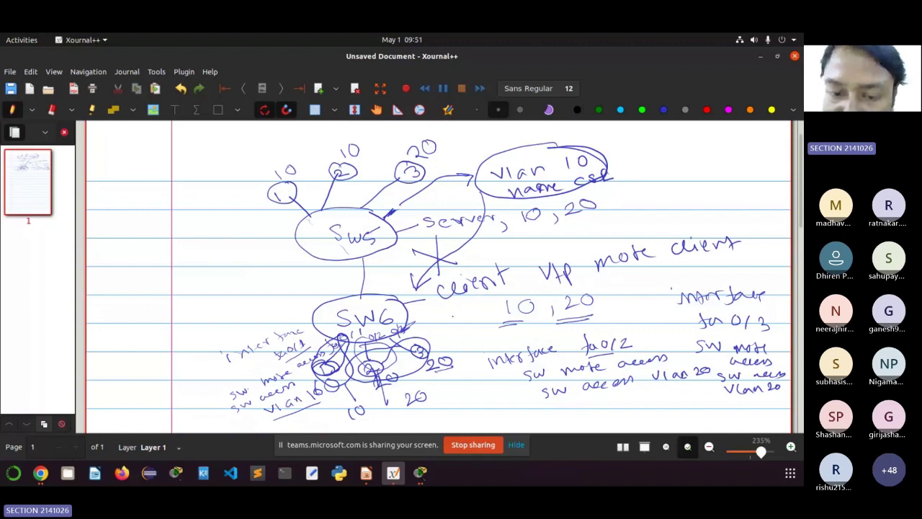
drag(408, 314, 536, 271)
drag(524, 265, 529, 282)
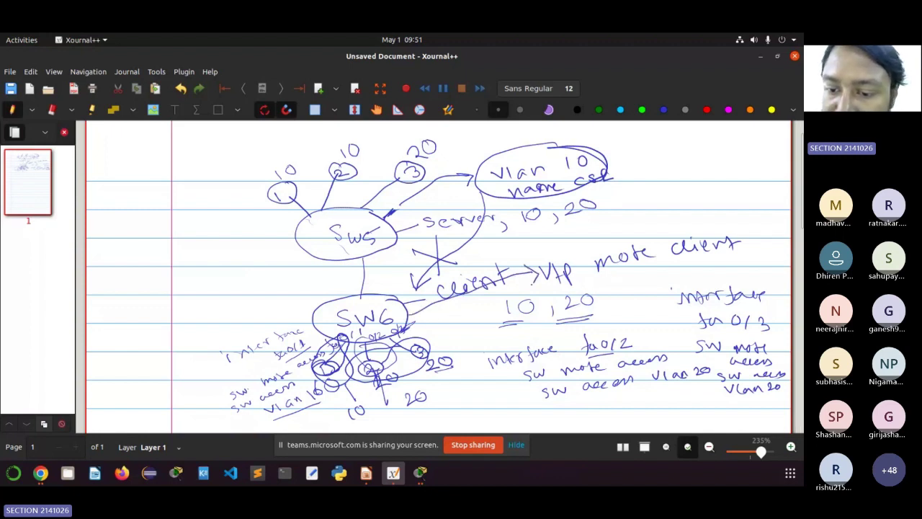
click(594, 277)
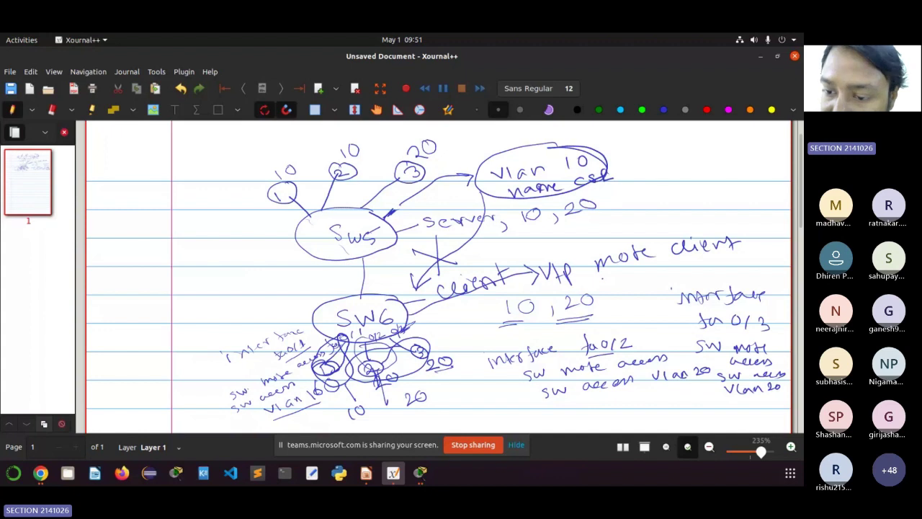
Step: Write the VTP domain line under vtp mode client, circle the notes, and add 'vlan 10,20'
drag(599, 277, 628, 276)
mouse_move(621, 278)
mouse_down()
mouse_move(621, 290)
mouse_move(632, 278)
mouse_move(654, 282)
mouse_move(757, 258)
mouse_up()
click(657, 286)
mouse_move(751, 259)
mouse_down()
mouse_move(751, 272)
mouse_move(774, 250)
mouse_move(788, 258)
mouse_up()
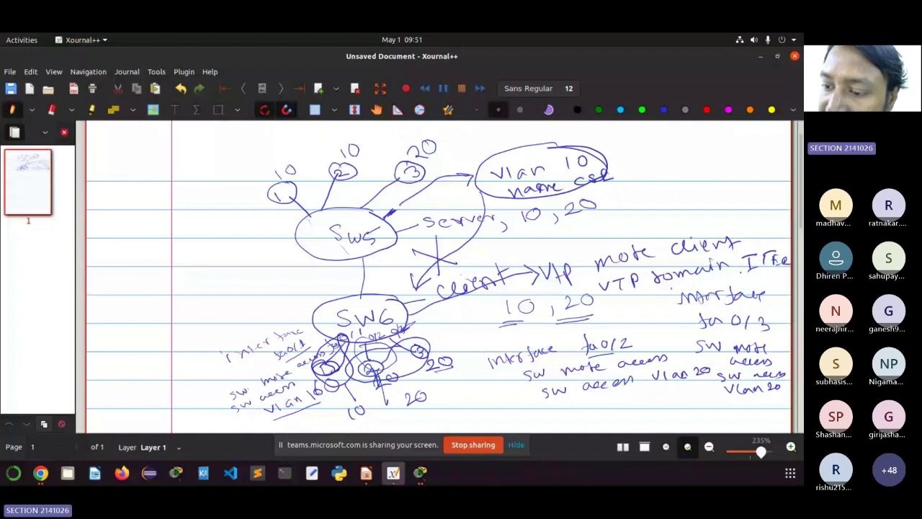
mouse_move(682, 288)
mouse_down()
mouse_move(764, 275)
mouse_move(785, 289)
mouse_up()
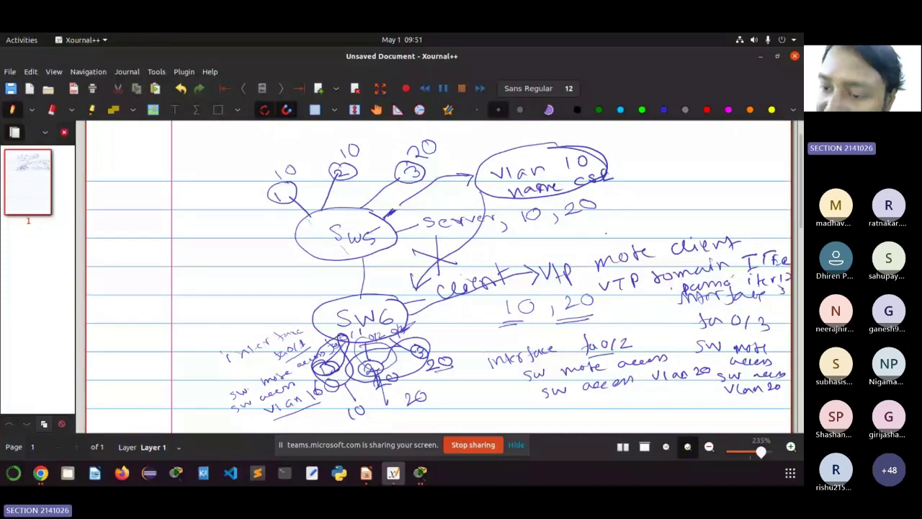
drag(605, 233, 652, 228)
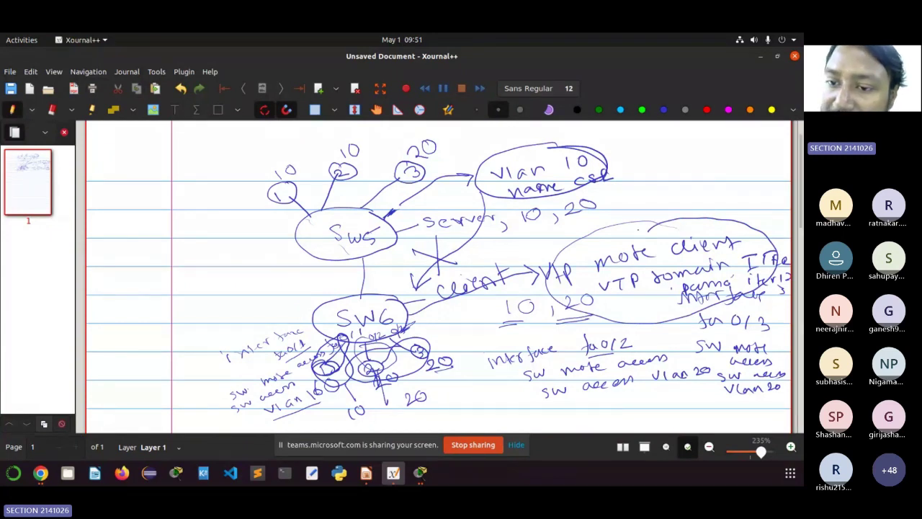
mouse_move(670, 216)
mouse_down()
mouse_move(703, 203)
mouse_move(748, 214)
mouse_up()
drag(754, 204, 781, 214)
drag(786, 204, 785, 205)
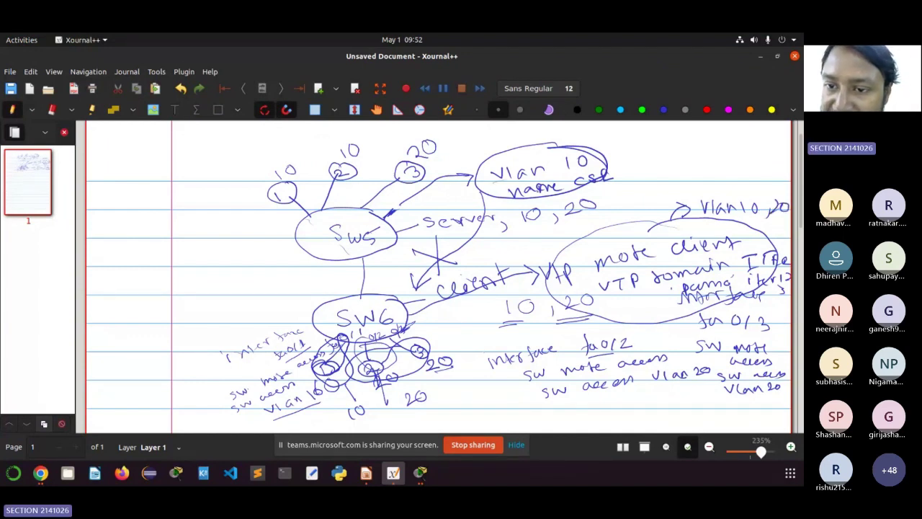
Step: Add a 'vlan 20 name IT' note with arrows from SW6, then return to the Teams meeting
mouse_move(631, 176)
mouse_down()
mouse_move(643, 173)
mouse_move(647, 188)
mouse_up()
mouse_move(660, 177)
mouse_down()
mouse_move(660, 185)
mouse_move(712, 170)
mouse_move(701, 190)
mouse_move(742, 197)
mouse_up()
drag(751, 185, 769, 182)
drag(761, 185, 758, 197)
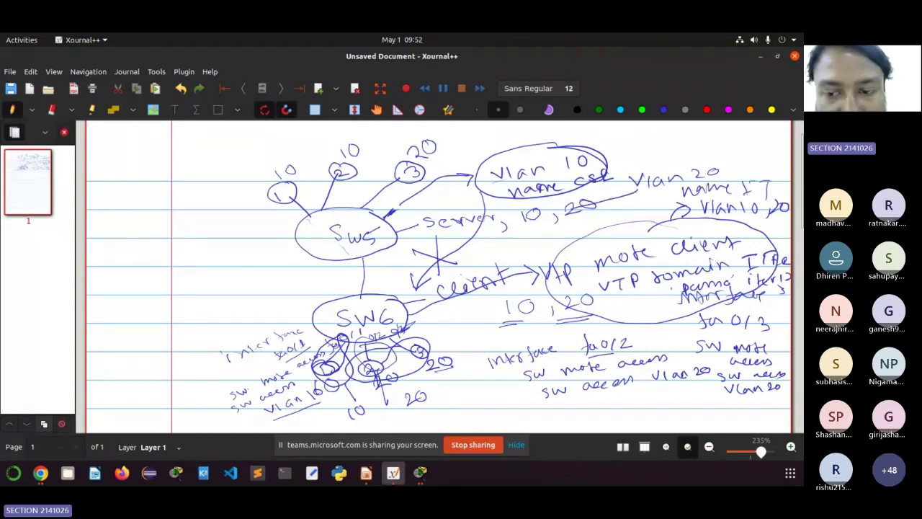
drag(411, 301, 575, 221)
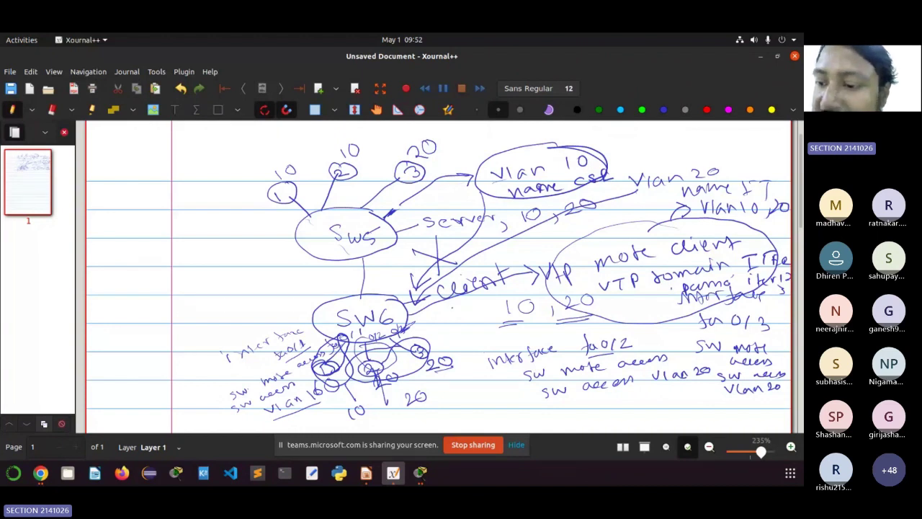
drag(446, 308, 744, 258)
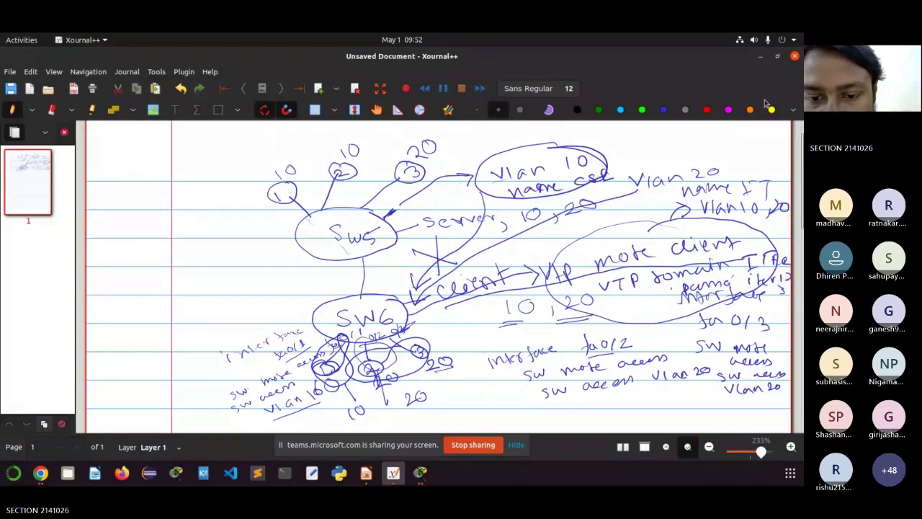
key(alt+Tab)
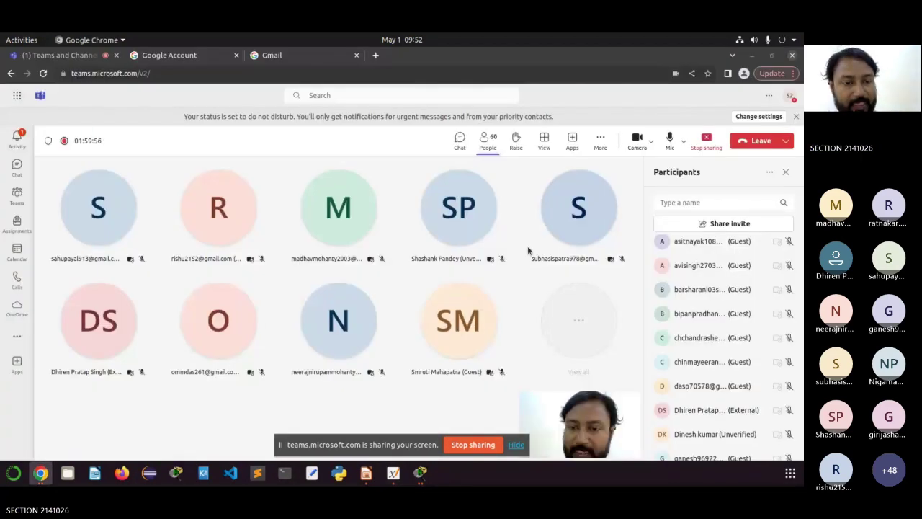